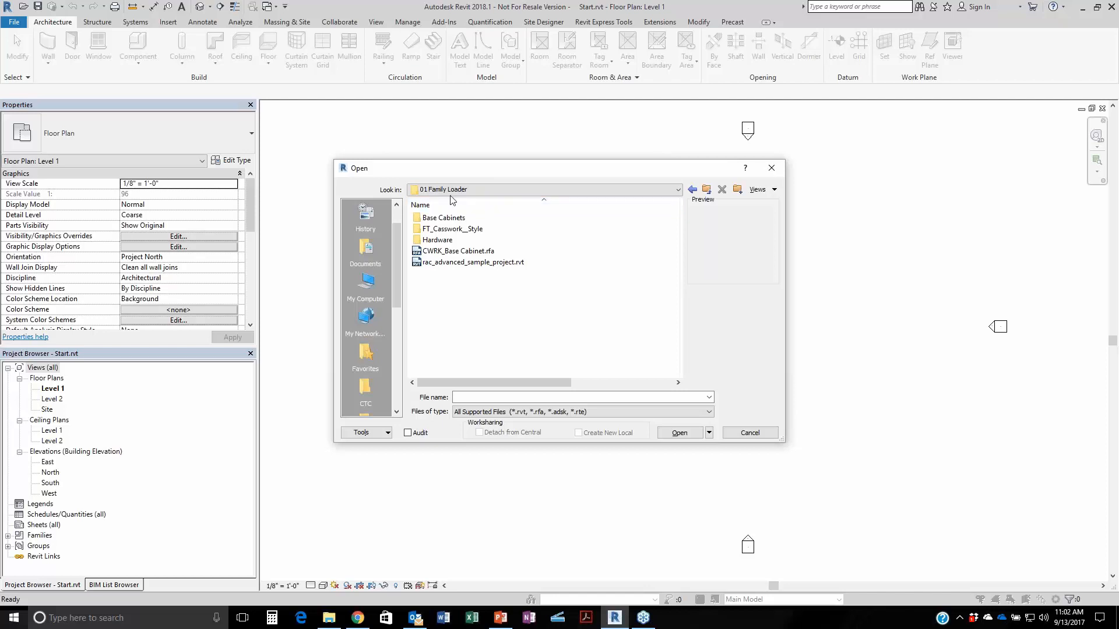
Open the family file CWRK_Base Cabinet.rfa from the 01 Family Loader folder.
{"action": "left_click", "coordinate": [443, 262]}
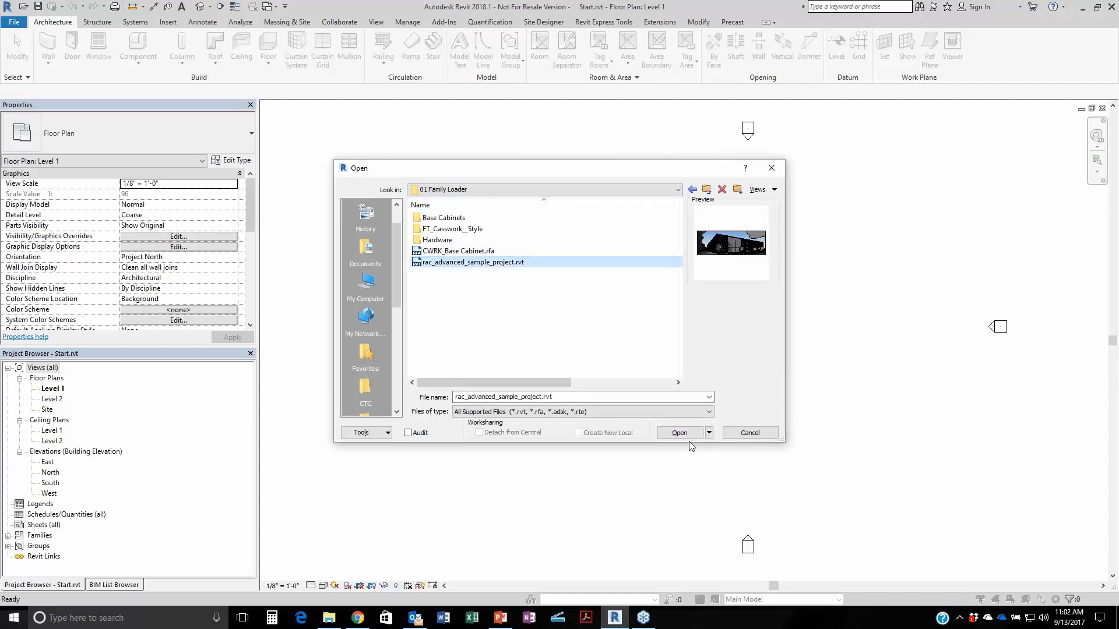
{"action": "left_click", "coordinate": [444, 257]}
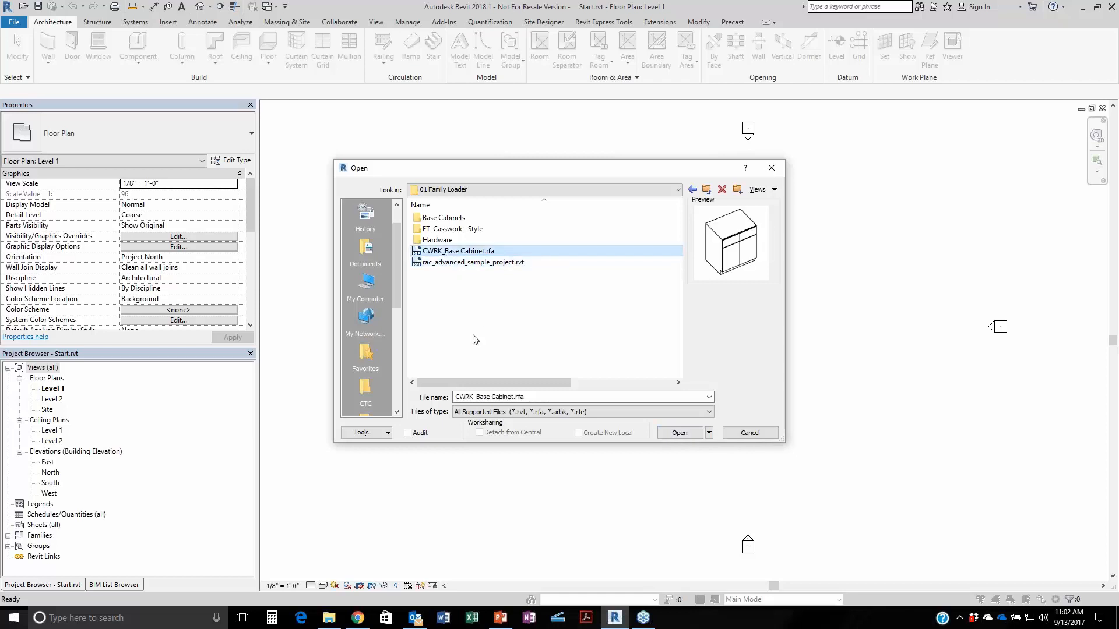
{"action": "left_click", "coordinate": [670, 432]}
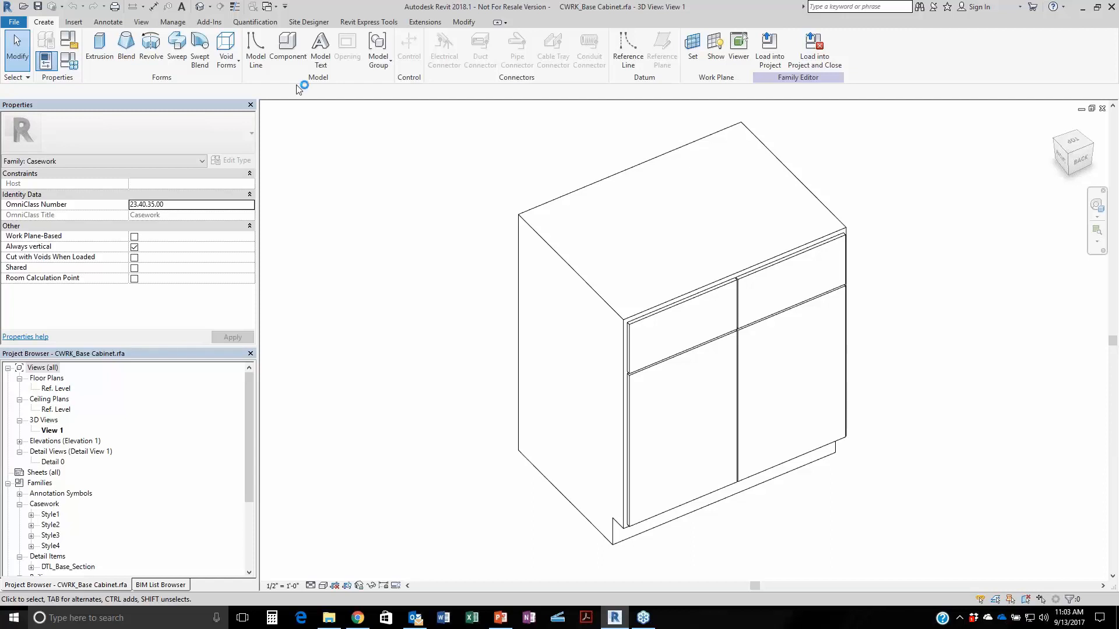
Start the Family Loader tool of the CTC BIM Batch Suite.
{"action": "left_click", "coordinate": [371, 22]}
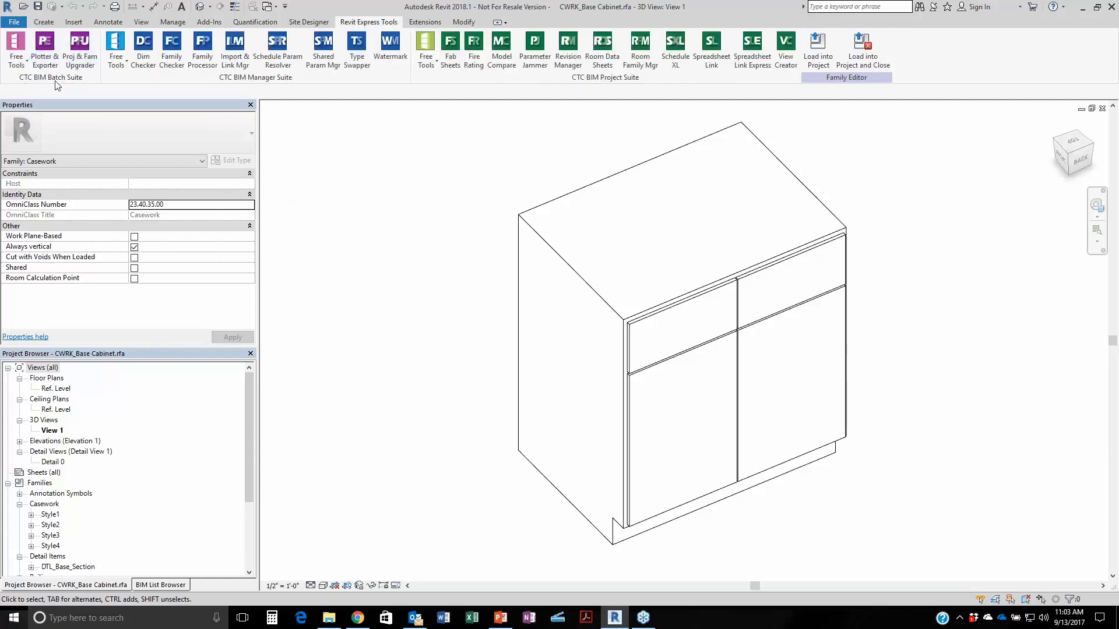
{"action": "left_click", "coordinate": [17, 69]}
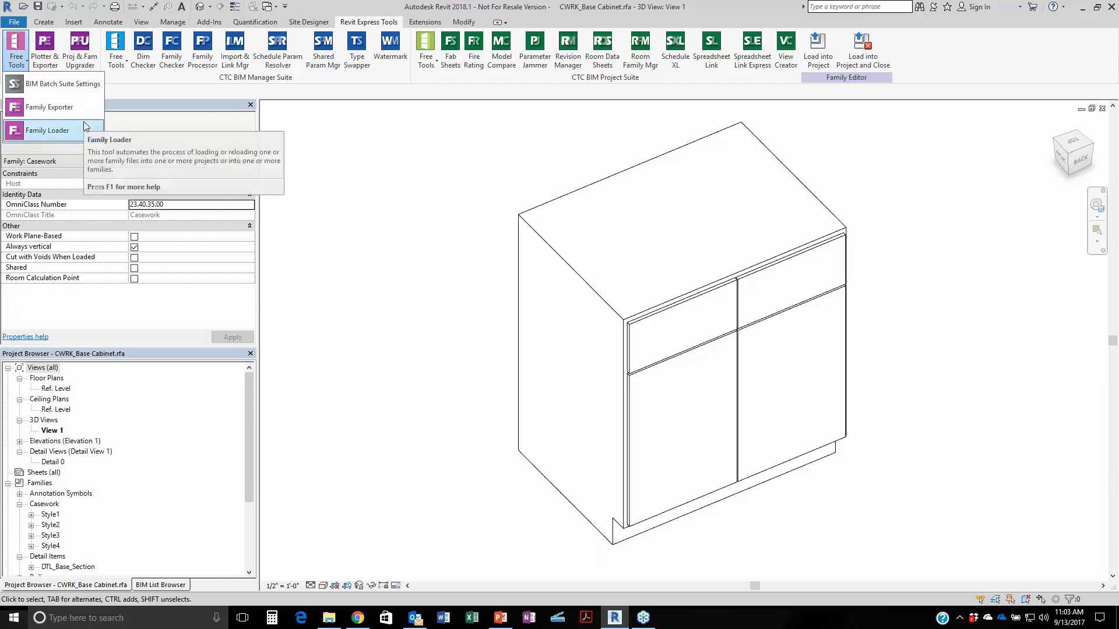
{"action": "left_click", "coordinate": [37, 136]}
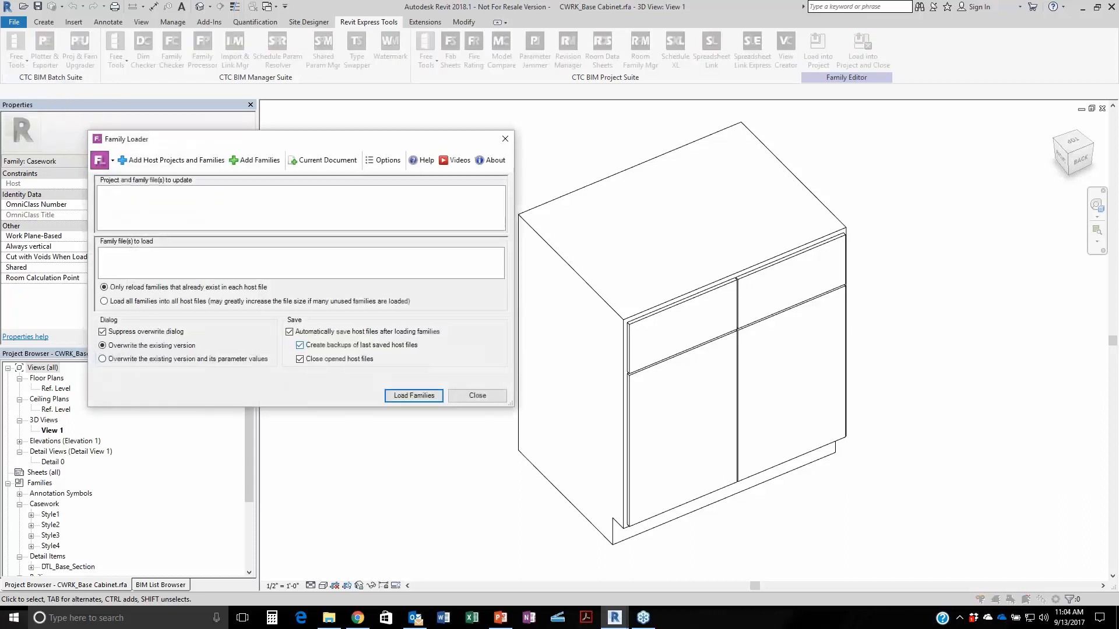
Start adding host projects and families, with D:\Temp\CTC\01 Family Loader as the parent folder.
{"action": "left_click", "coordinate": [171, 160]}
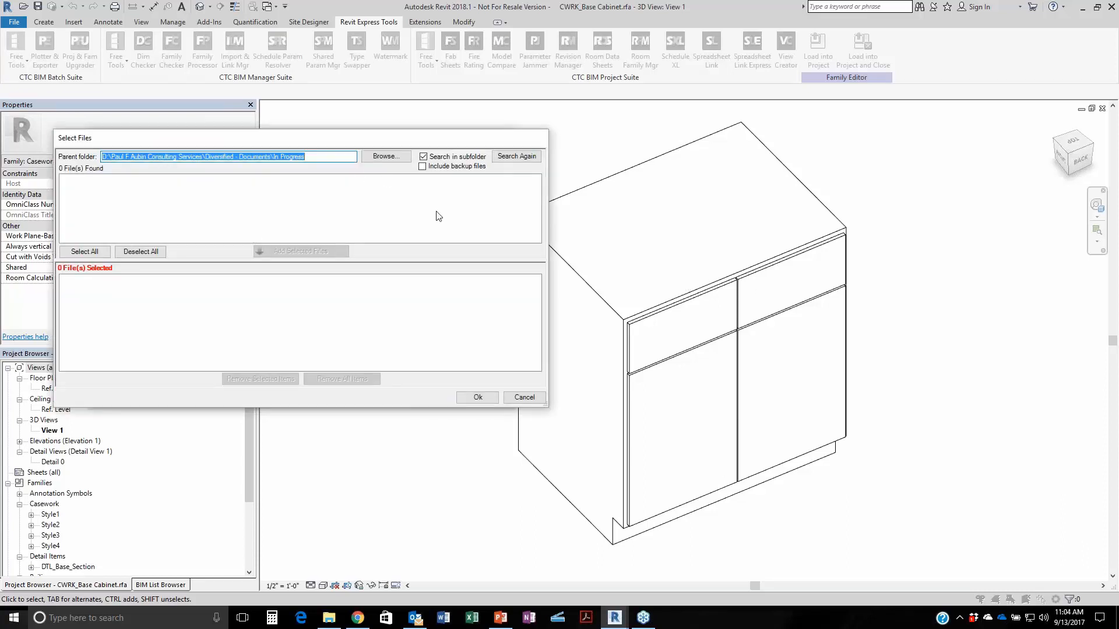
{"action": "left_click", "coordinate": [386, 157]}
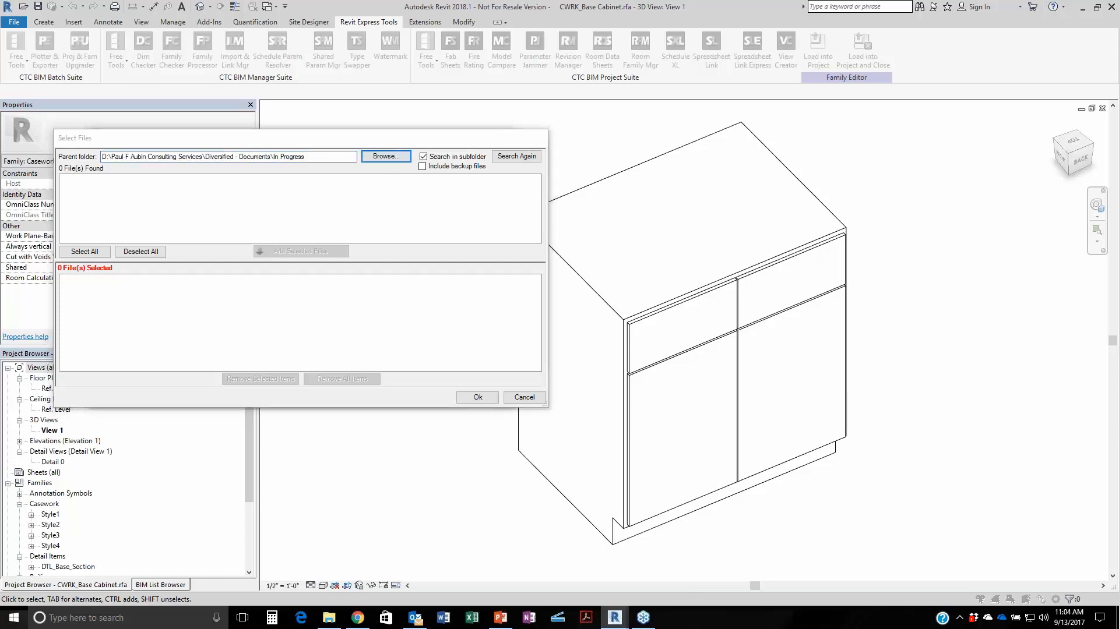
{"action": "scroll", "coordinate": [274, 325], "scroll_direction": "down", "scroll_amount": 6}
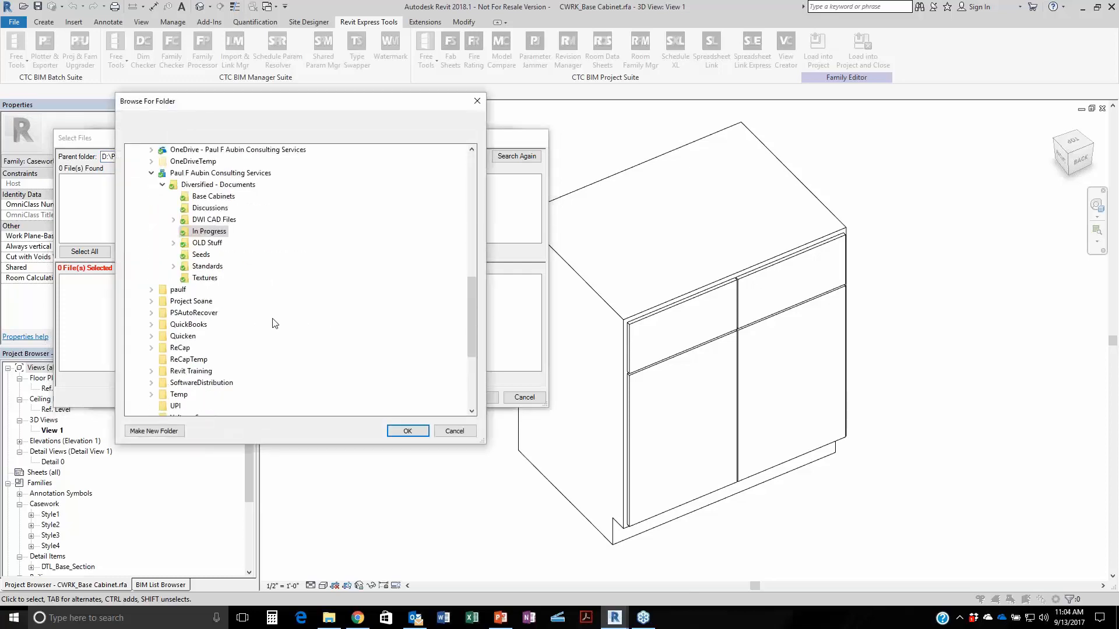
{"action": "left_click", "coordinate": [153, 290]}
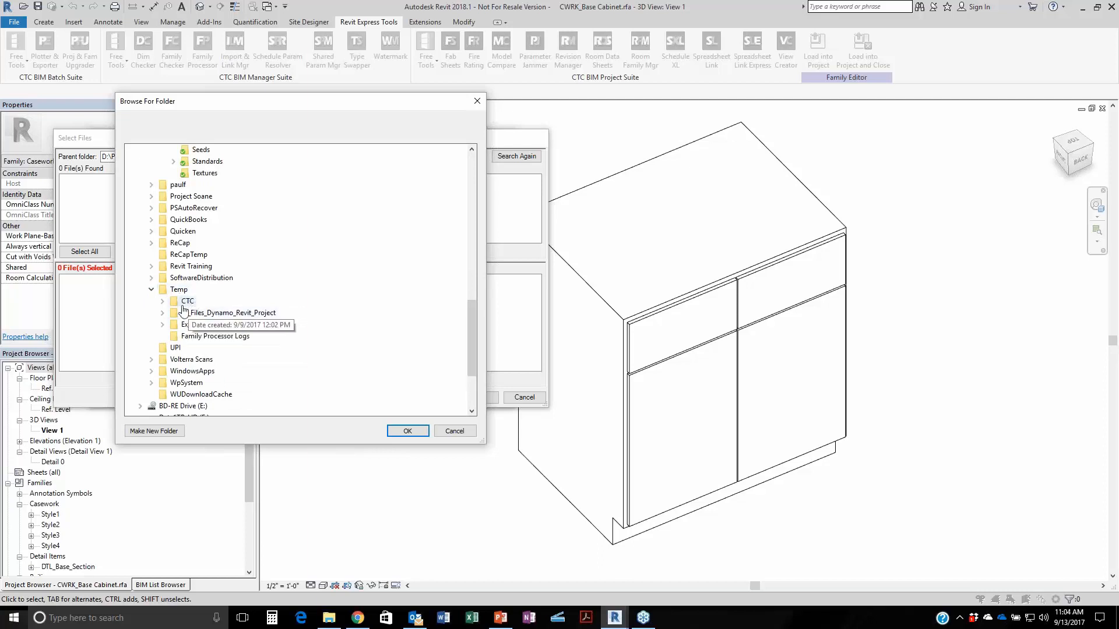
{"action": "double_click", "coordinate": [187, 301]}
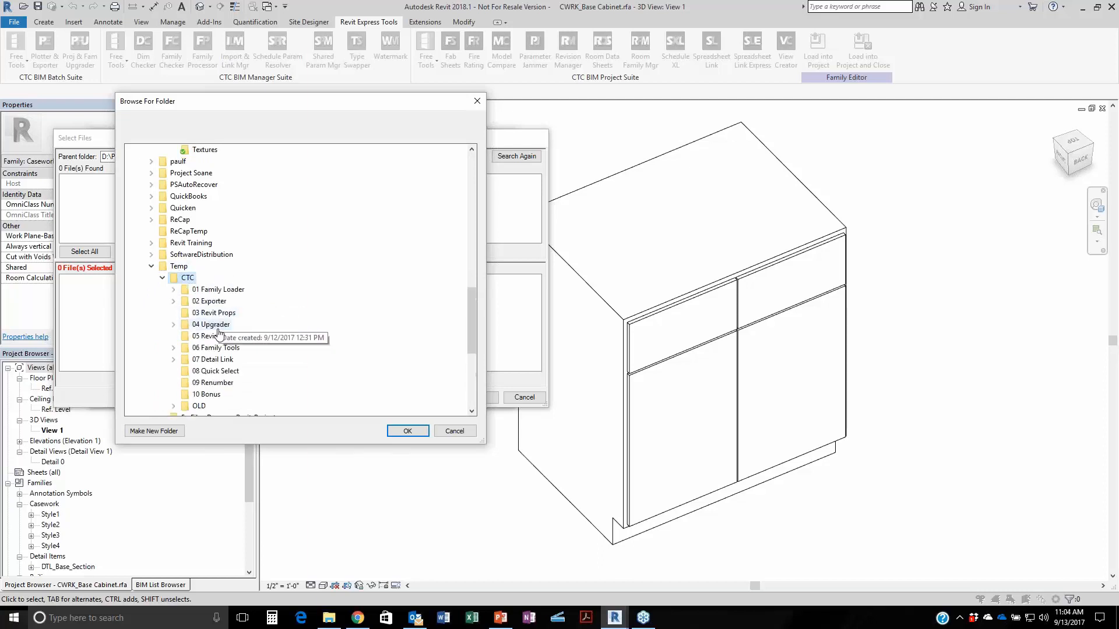
{"action": "double_click", "coordinate": [217, 290]}
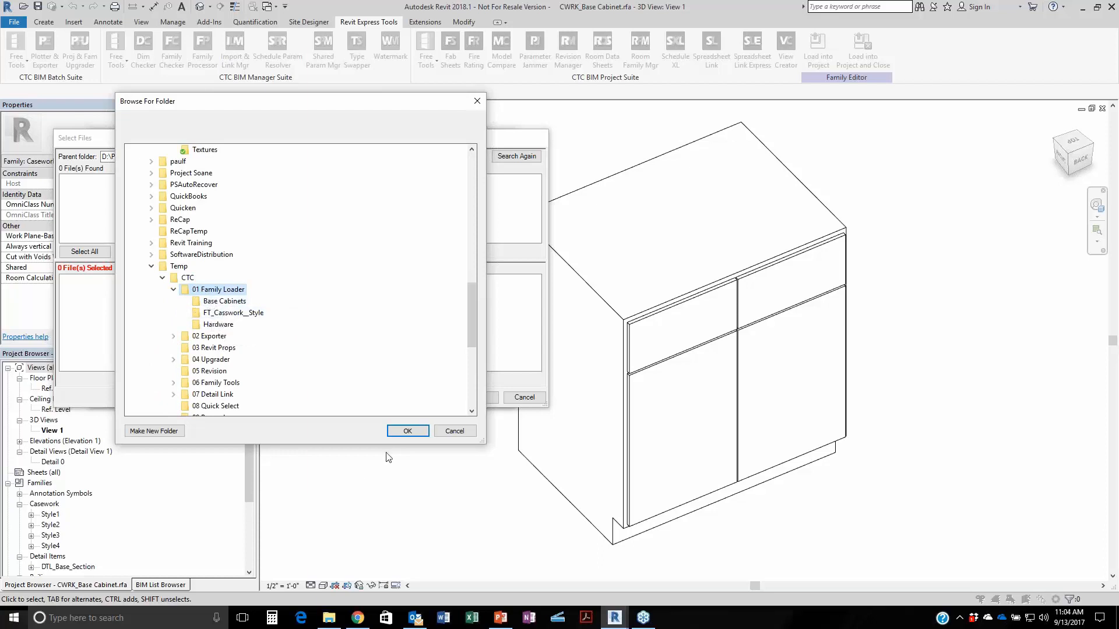
{"action": "left_click", "coordinate": [402, 432]}
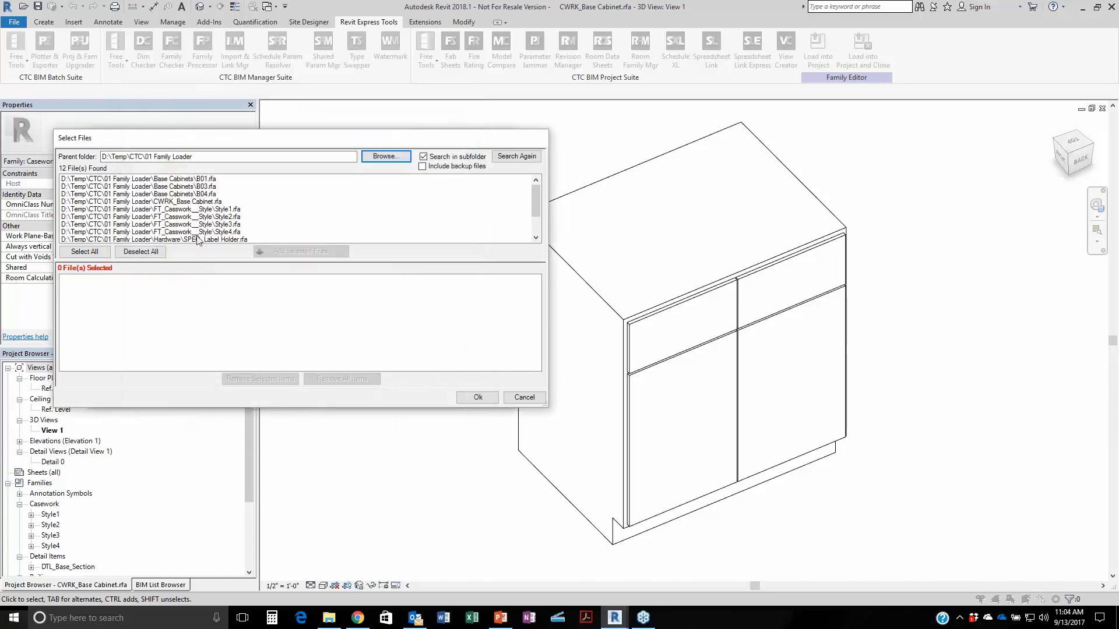
Exclude subfolders from the file search and add CWRK_Base Cabinet.rfa as the host file to update.
{"action": "left_click", "coordinate": [435, 161]}
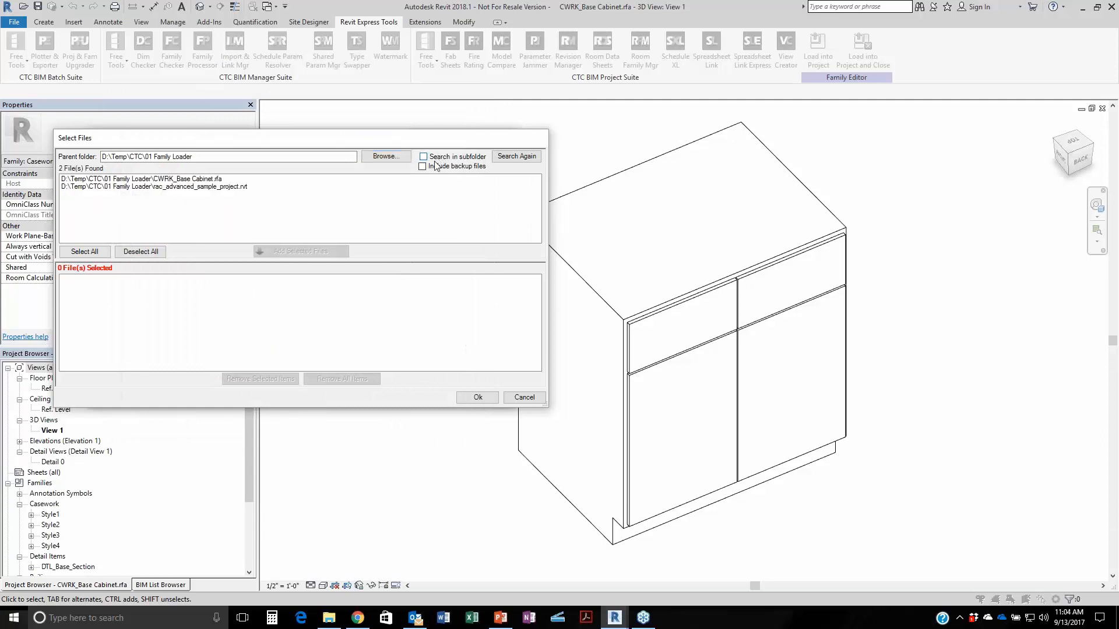
{"action": "left_click", "coordinate": [436, 160]}
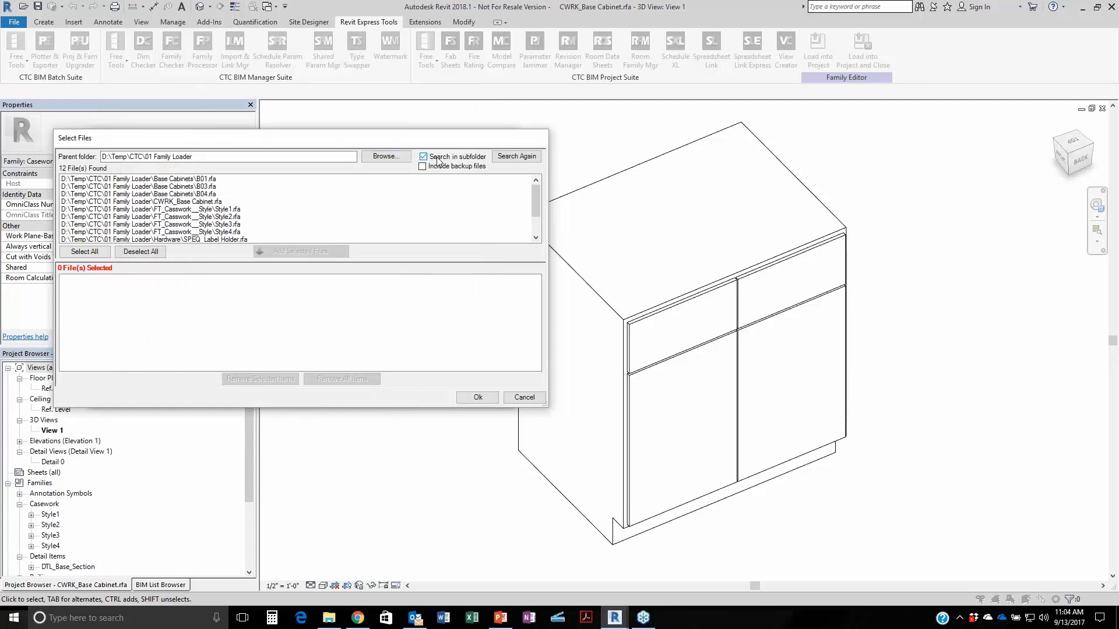
{"action": "double_click", "coordinate": [436, 159]}
{"action": "left_click", "coordinate": [432, 162]}
{"action": "left_click", "coordinate": [187, 181]}
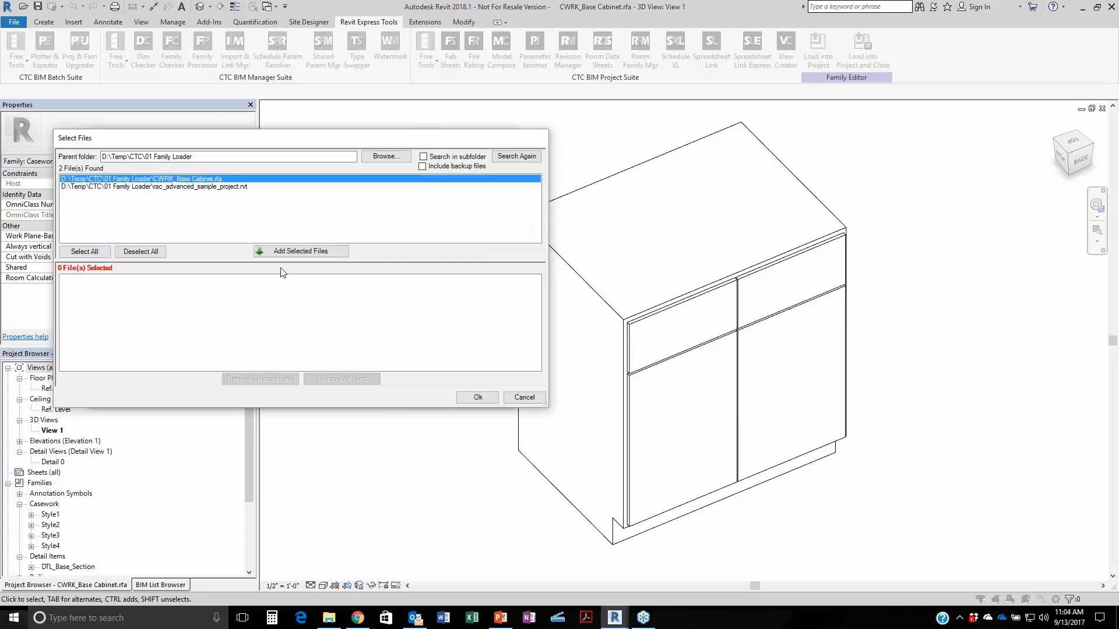
{"action": "left_click", "coordinate": [292, 254]}
{"action": "left_click", "coordinate": [478, 397]}
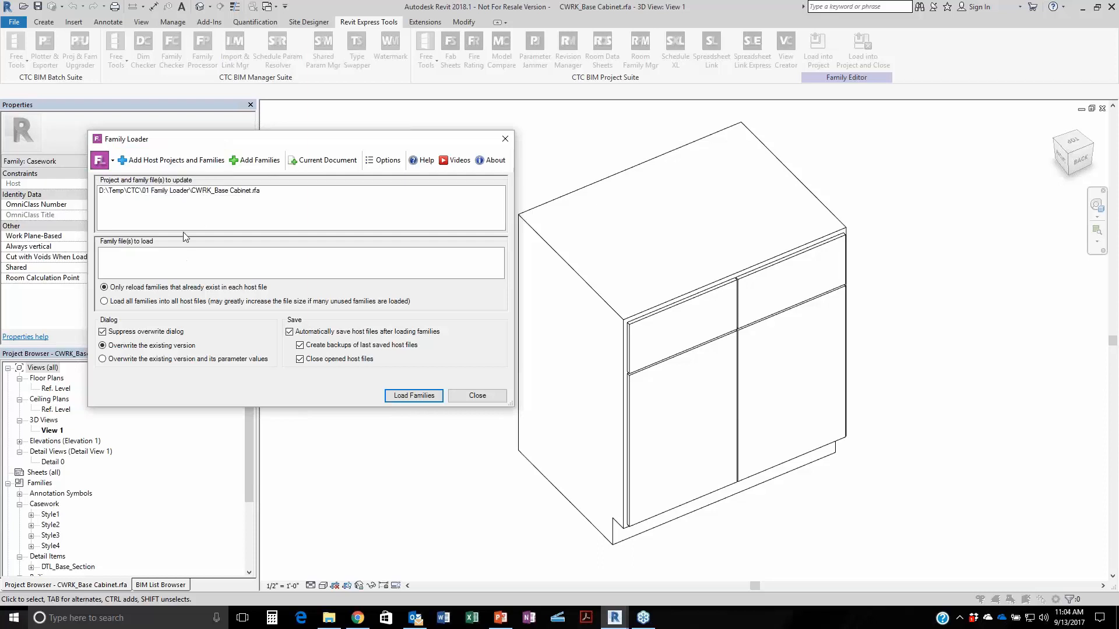
Start adding families to load, with D:\Temp\CTC\01 Family Loader\FT_Casswork__Style as the parent folder.
{"action": "left_click", "coordinate": [242, 165]}
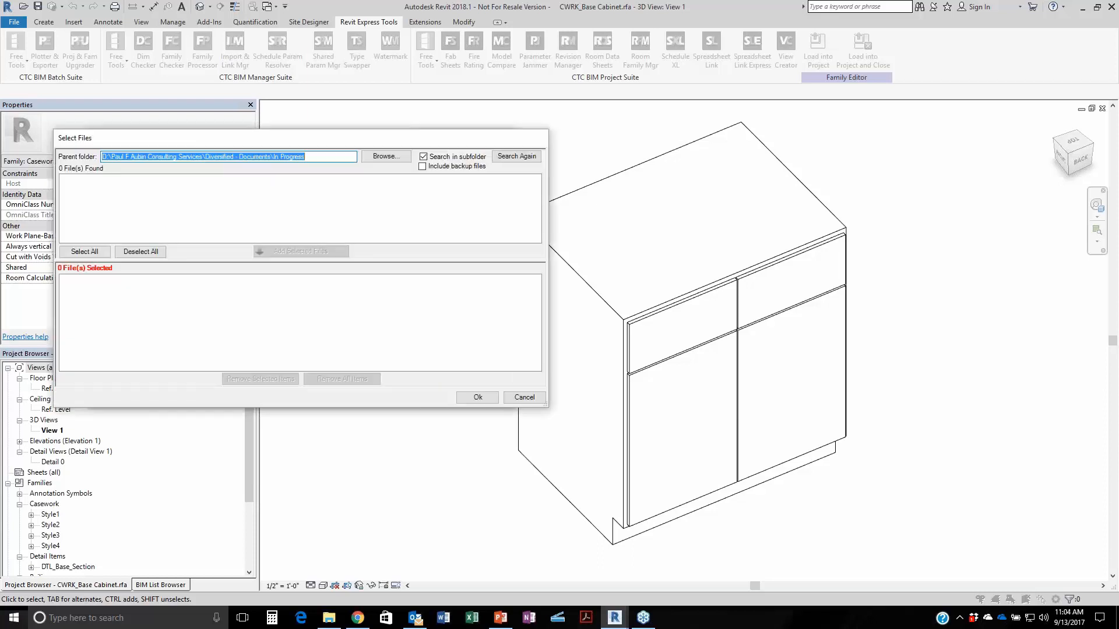
{"action": "left_click", "coordinate": [386, 156]}
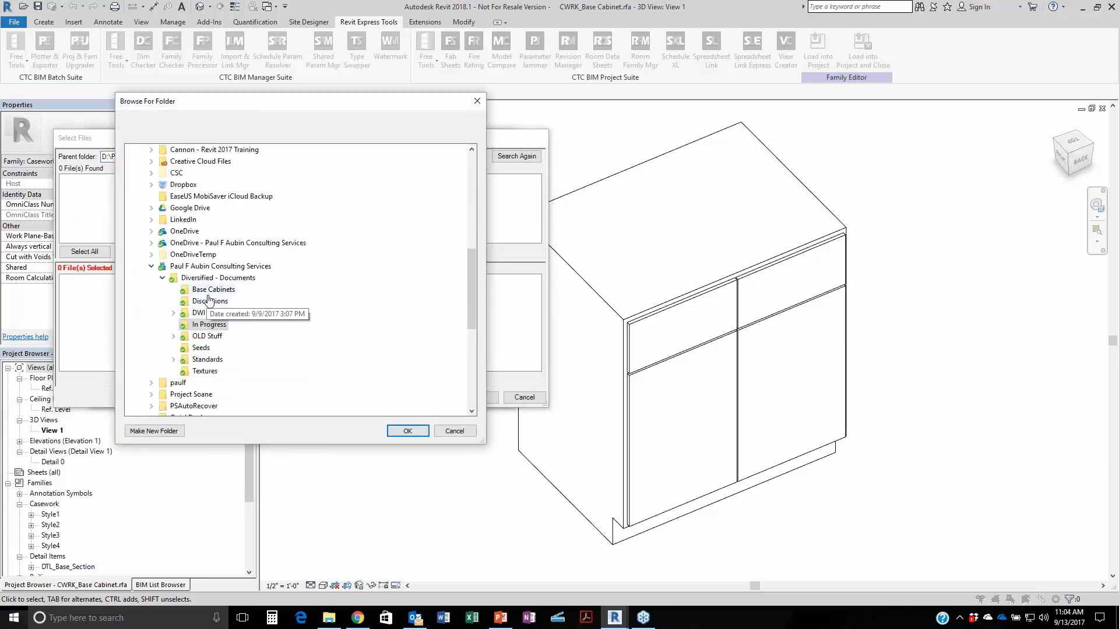
{"action": "scroll", "coordinate": [207, 304], "scroll_direction": "down", "scroll_amount": 6}
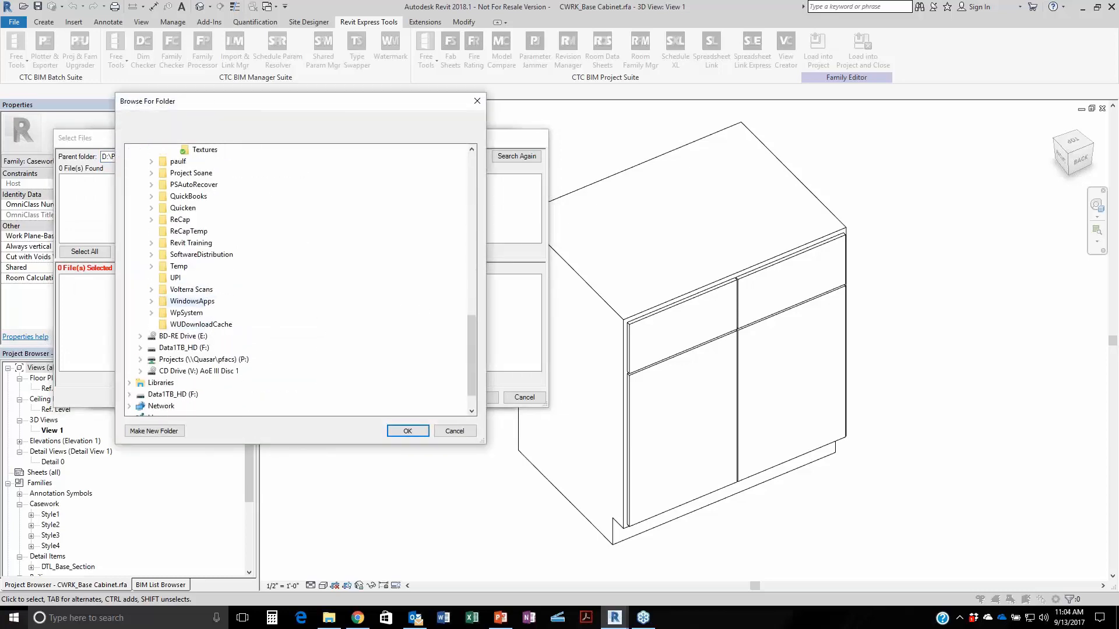
{"action": "double_click", "coordinate": [179, 265]}
{"action": "left_click", "coordinate": [189, 279]}
{"action": "double_click", "coordinate": [193, 279]}
{"action": "double_click", "coordinate": [217, 290]}
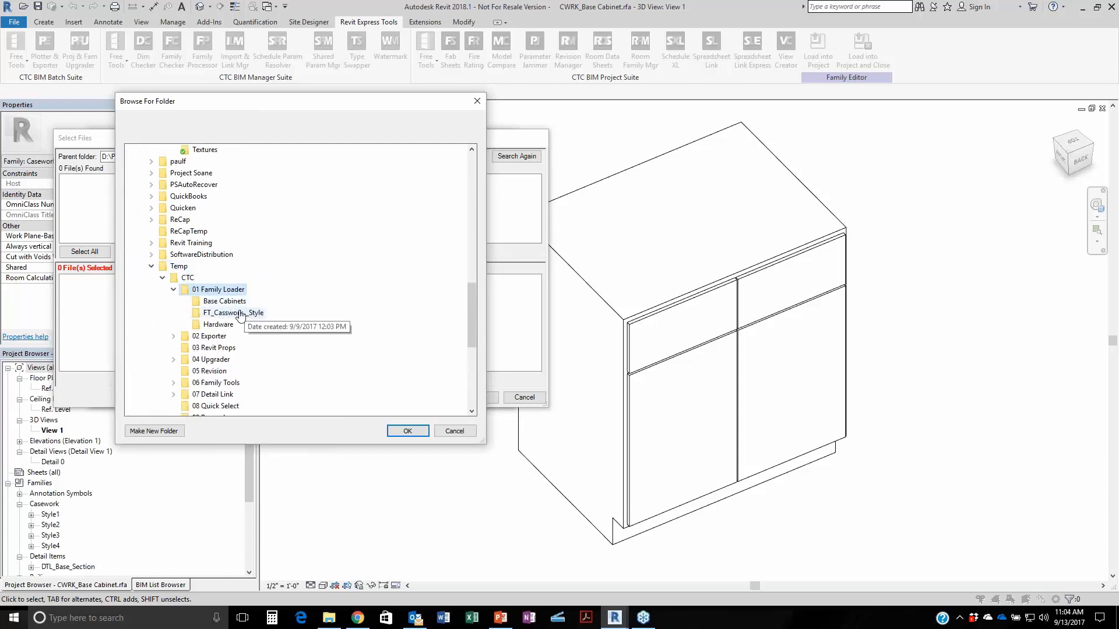
{"action": "left_click", "coordinate": [225, 301]}
{"action": "left_click", "coordinate": [231, 315]}
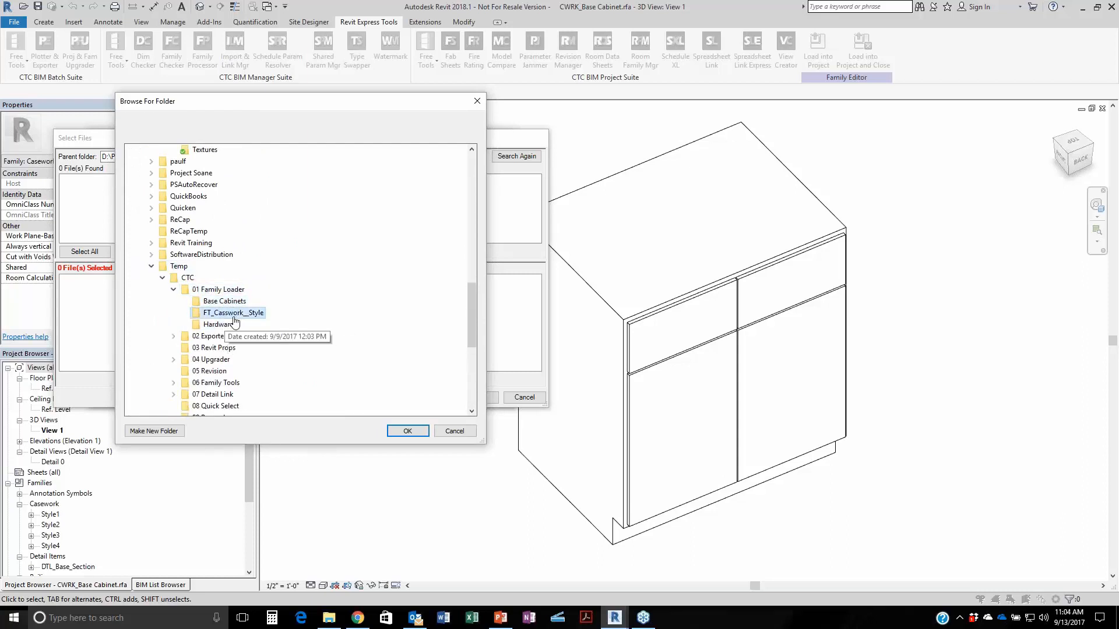
{"action": "left_click", "coordinate": [405, 431]}
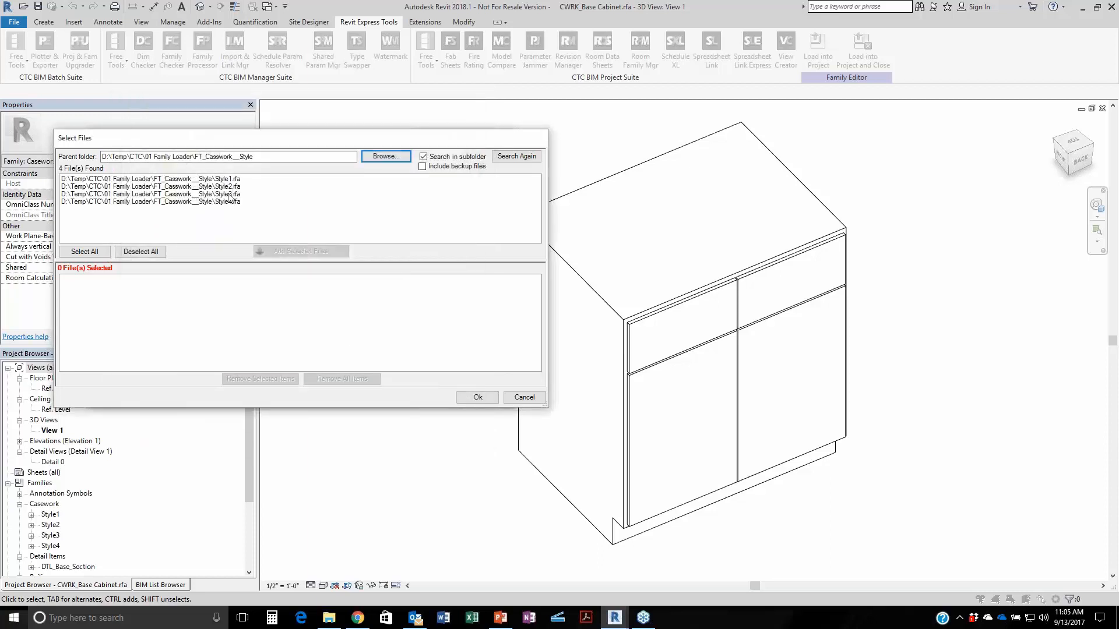
Add all families from Style1.rfa to Style4.rfa to the family files to load.
{"action": "left_click", "coordinate": [83, 252]}
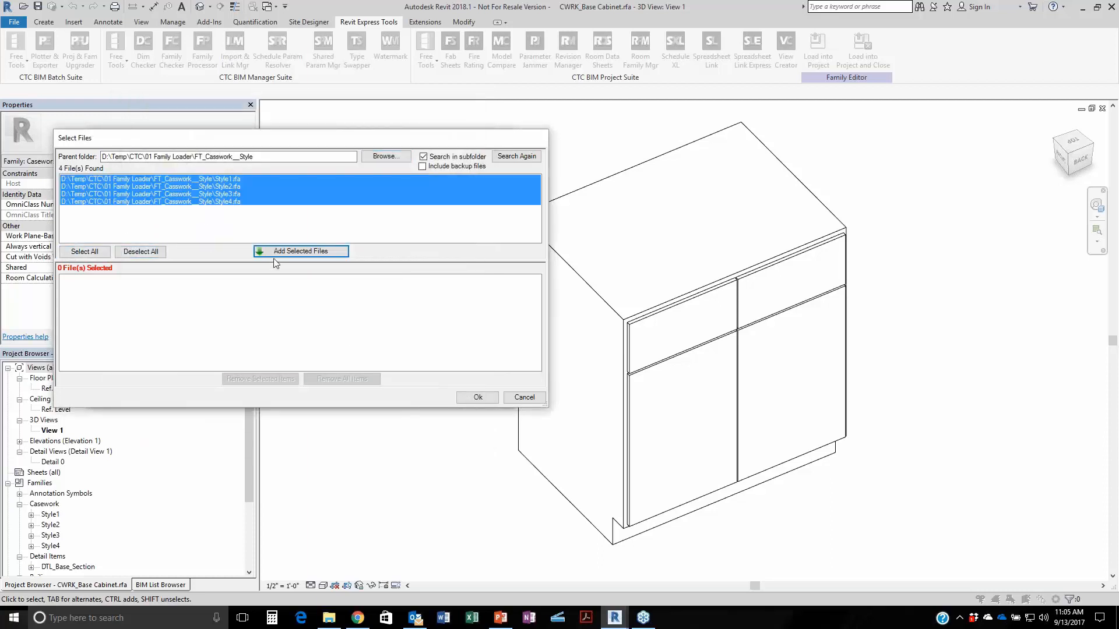
{"action": "left_click", "coordinate": [291, 251]}
{"action": "left_click", "coordinate": [472, 397]}
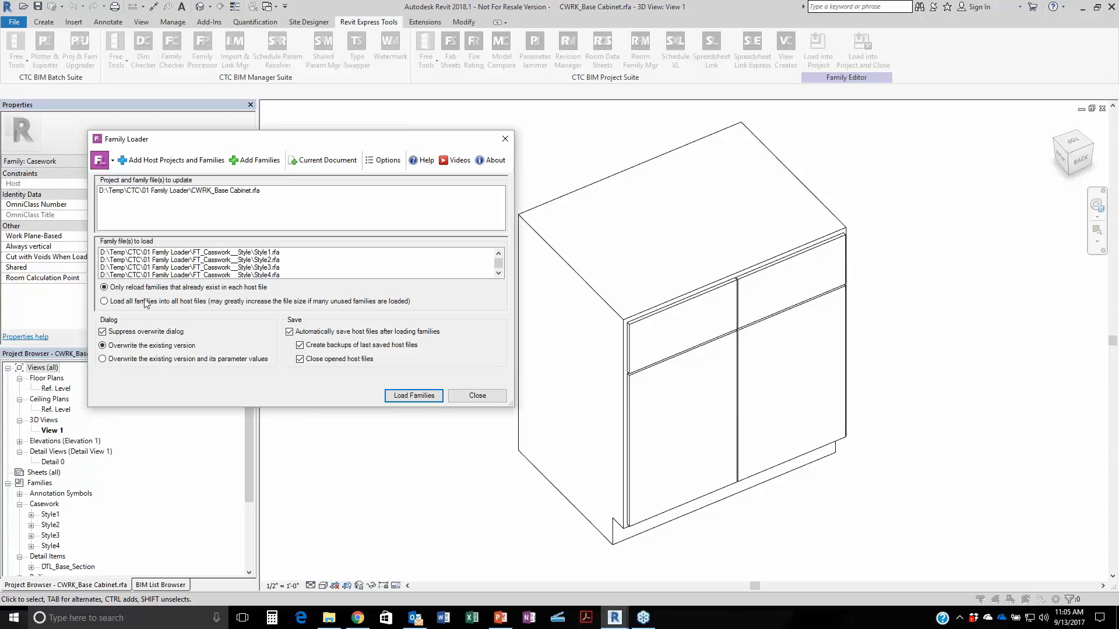
Set the loader to load all families into all host files and to overwrite the existing version without its parameter values.
{"action": "left_click", "coordinate": [121, 303]}
{"action": "left_click", "coordinate": [118, 361]}
{"action": "left_click", "coordinate": [119, 346]}
Switch to File Explorer and examine CWRK_Base Cabinet.rfa in the 01 Family Loader folder, then return to Revit.
{"action": "left_click", "coordinate": [330, 618]}
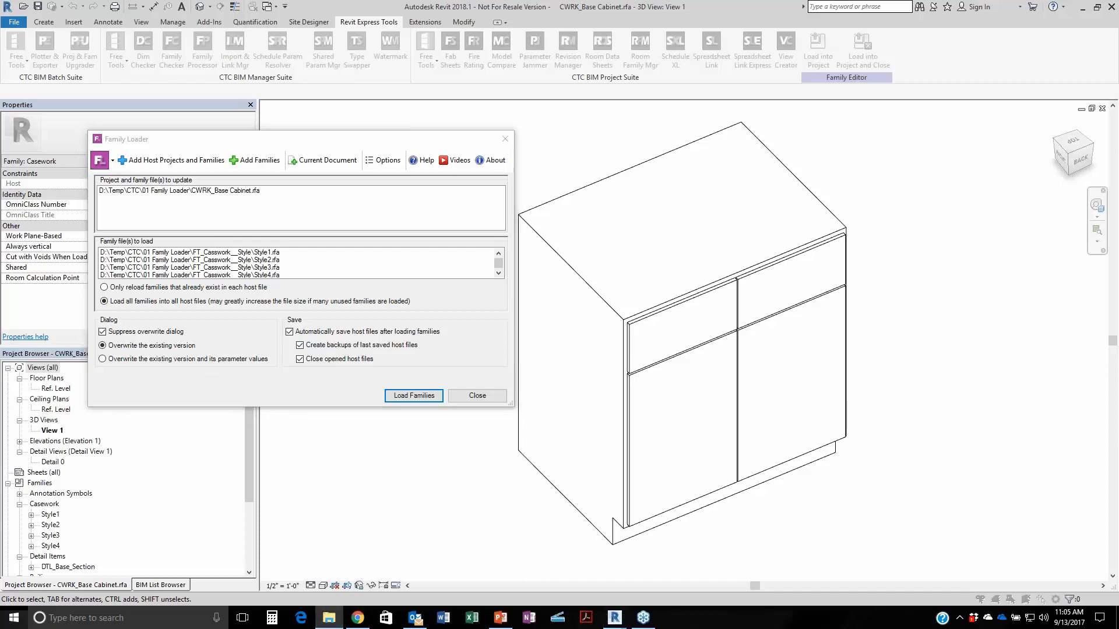
{"action": "left_click_drag", "start_coordinate": [869, 115], "coordinate": [617, 87]}
{"action": "double_click", "coordinate": [402, 208]}
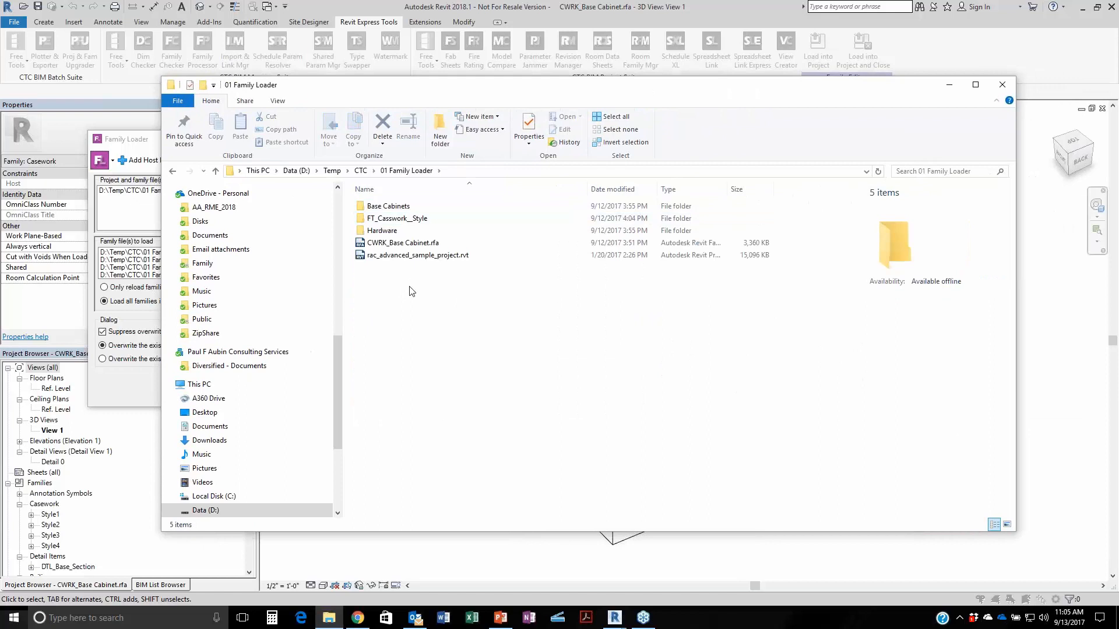
{"action": "left_click", "coordinate": [418, 243]}
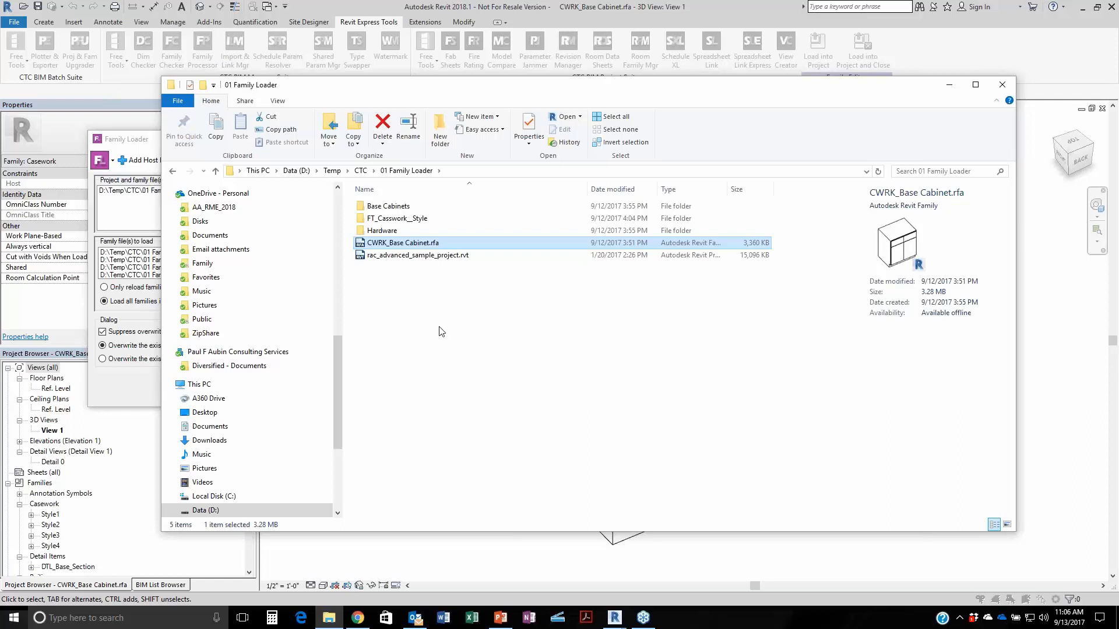
{"action": "left_click", "coordinate": [950, 85]}
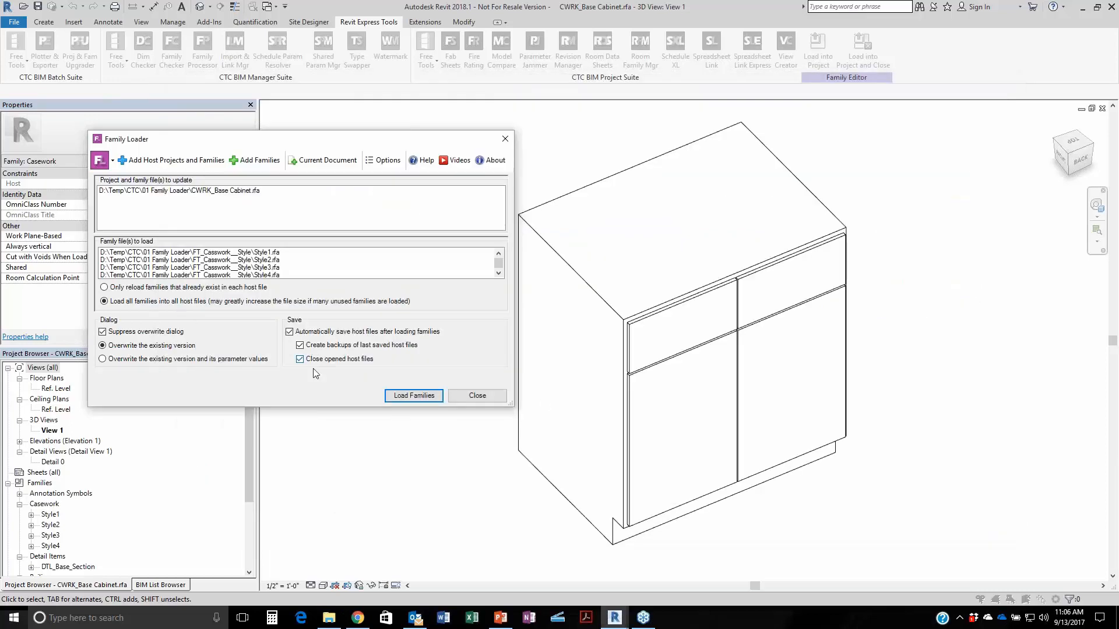
Load the Style families into the base cabinet host file and dismiss the load report.
{"action": "left_click", "coordinate": [408, 396]}
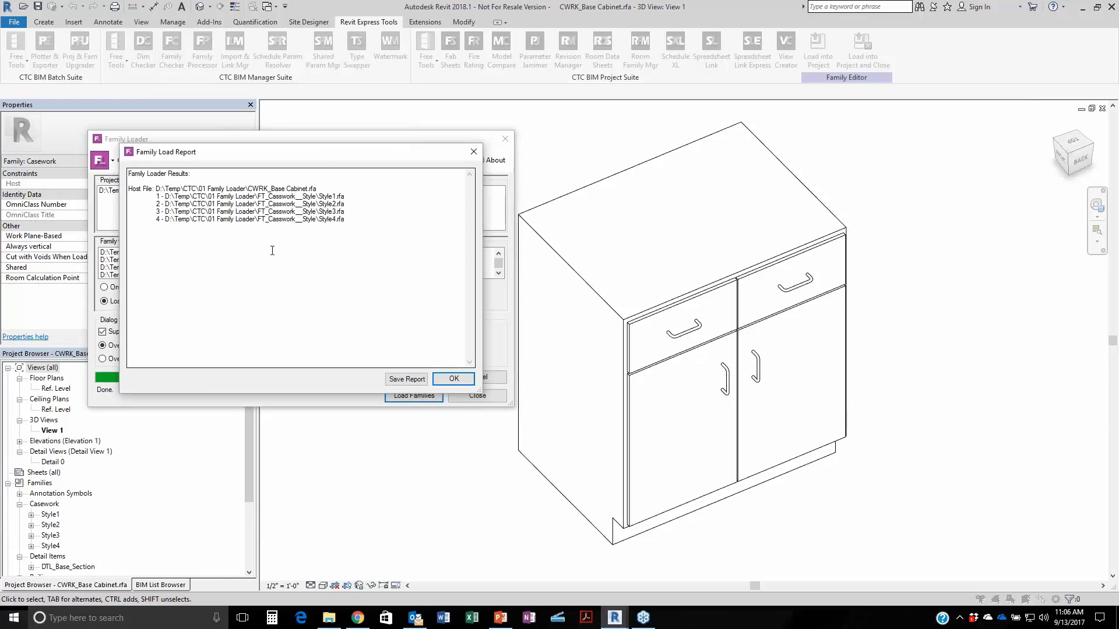
{"action": "left_click", "coordinate": [453, 379]}
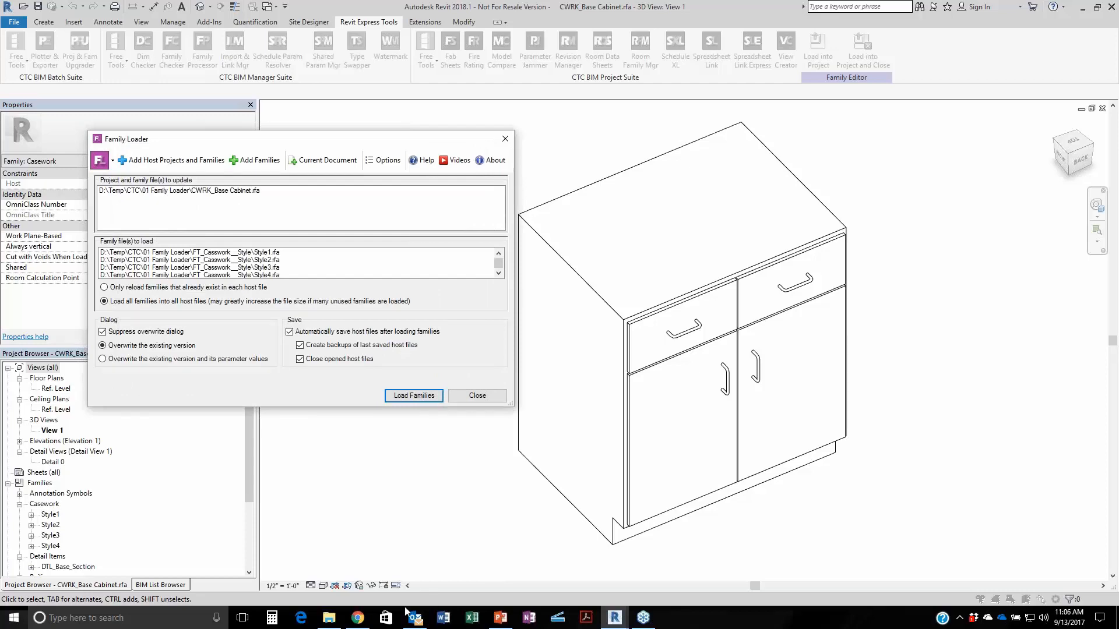
Check the 01 Family Loader folder in File Explorer for the backup of the base cabinet family, and return to Revit.
{"action": "left_click", "coordinate": [329, 619]}
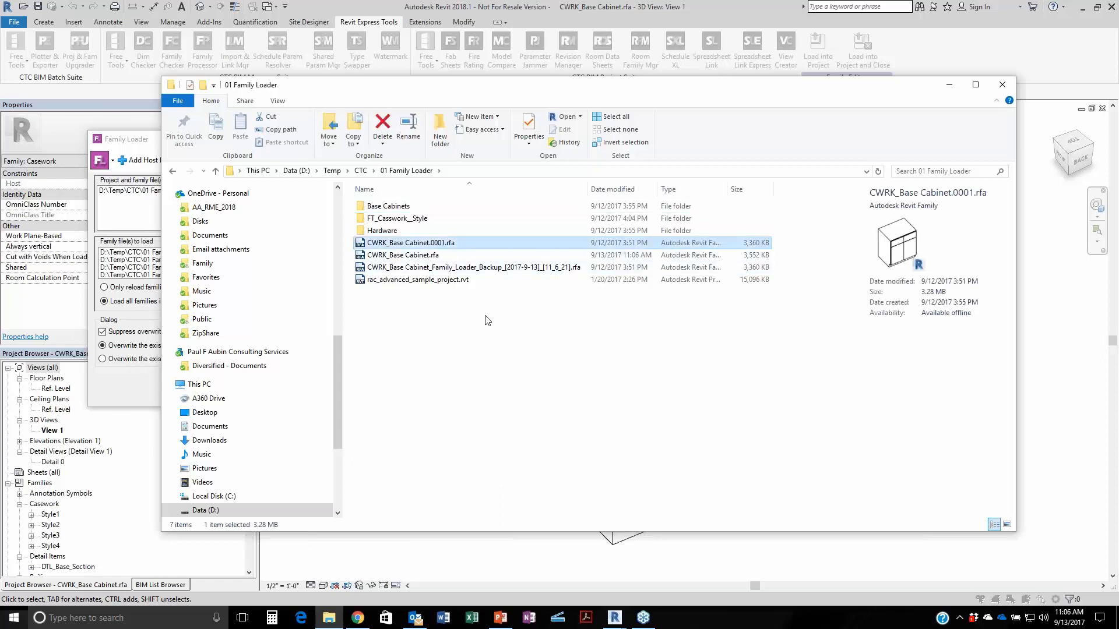
{"action": "left_click", "coordinate": [419, 269]}
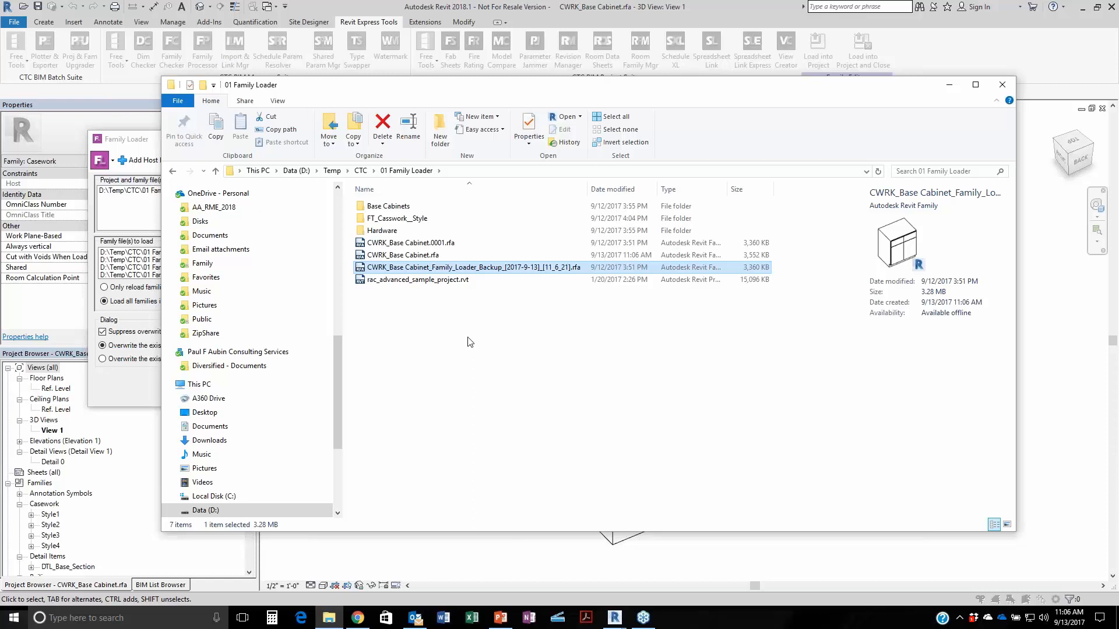
{"action": "left_click", "coordinate": [949, 89]}
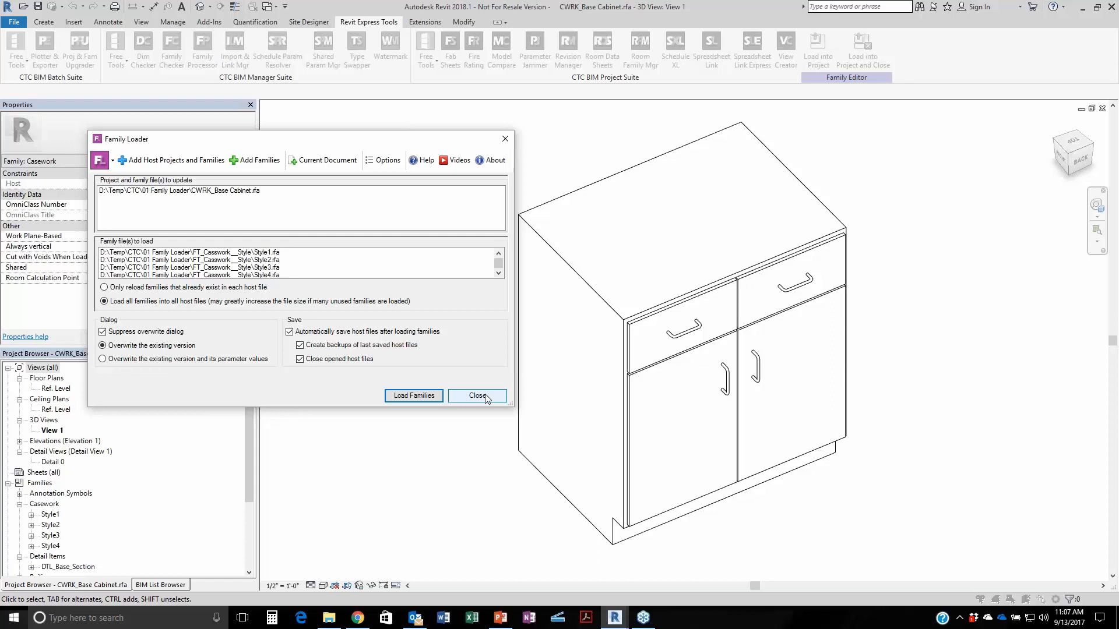
Close the Family Loader and the CWRK_Base Cabinet family file.
{"action": "left_click", "coordinate": [458, 399]}
{"action": "left_click", "coordinate": [13, 22]}
{"action": "left_click", "coordinate": [44, 341]}
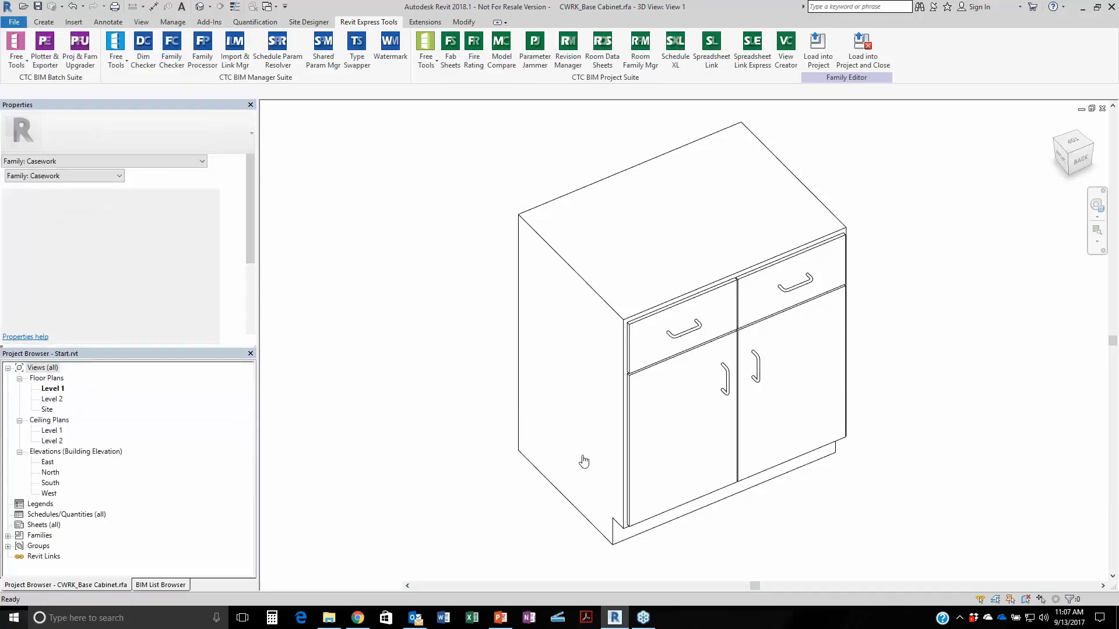
Browse the 01 Family Loader folder and open the CWRK_Base Cabinet.0001.rfa family file.
{"action": "left_click", "coordinate": [24, 7]}
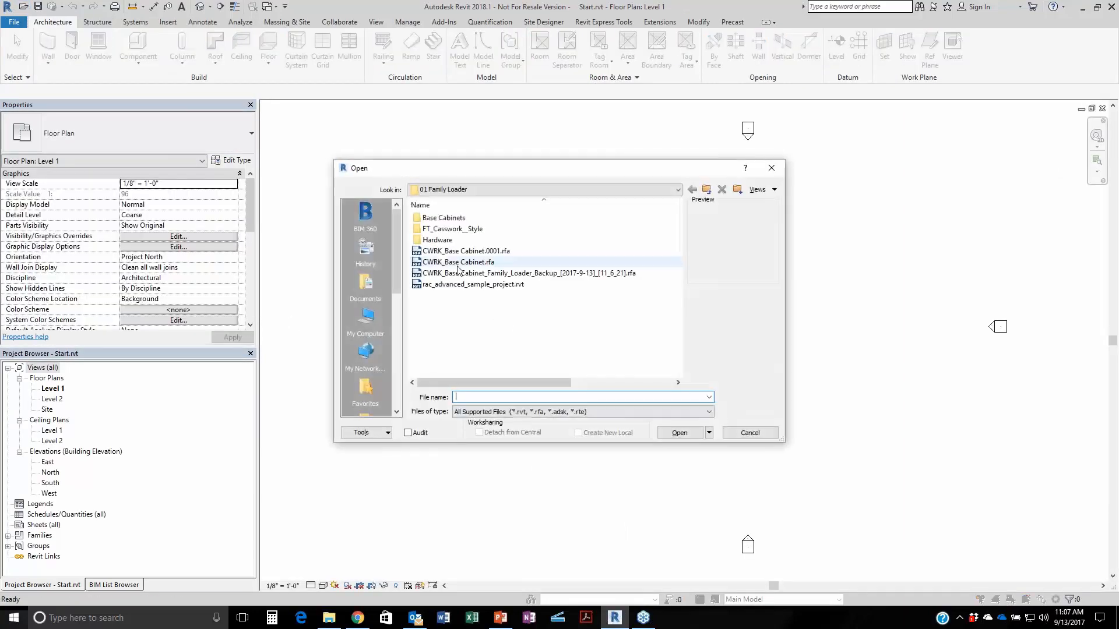
{"action": "double_click", "coordinate": [443, 217]}
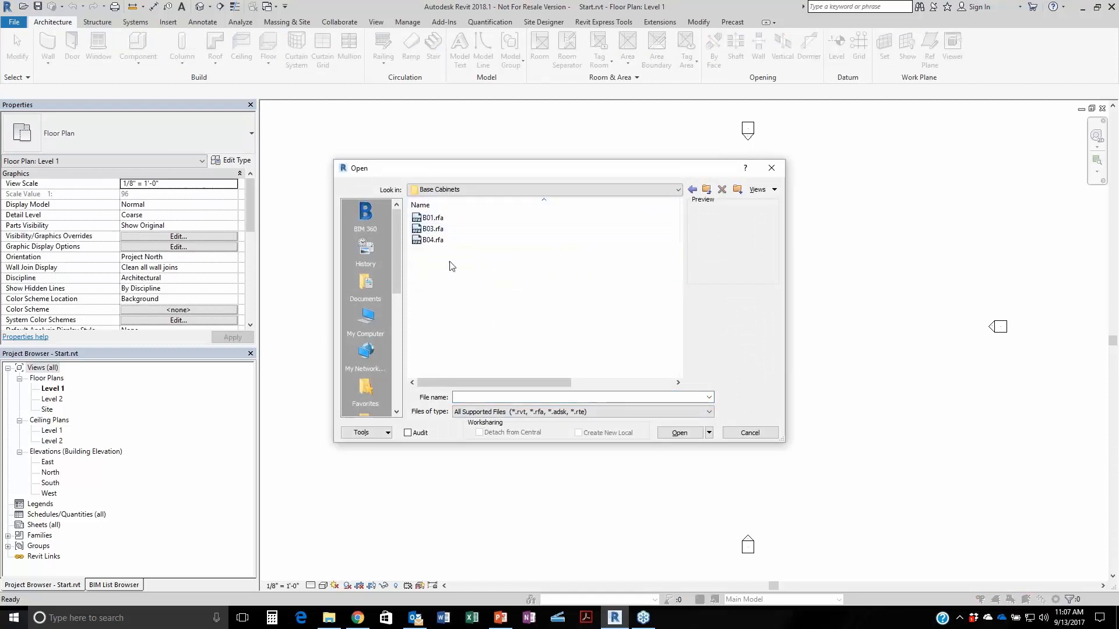
{"action": "left_click", "coordinate": [707, 189]}
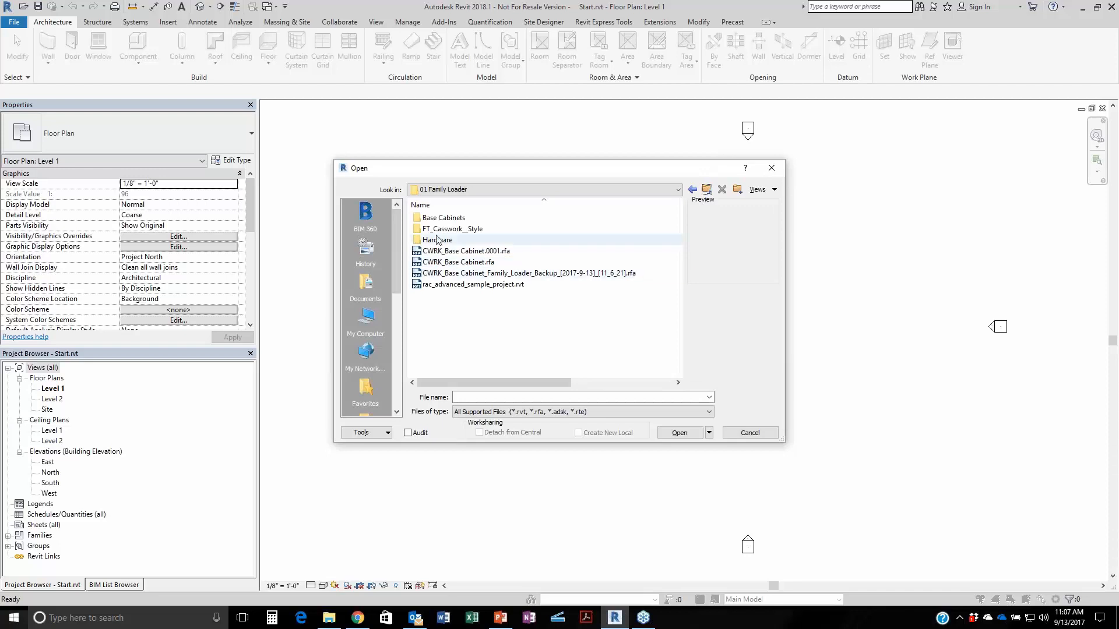
{"action": "left_click", "coordinate": [441, 263]}
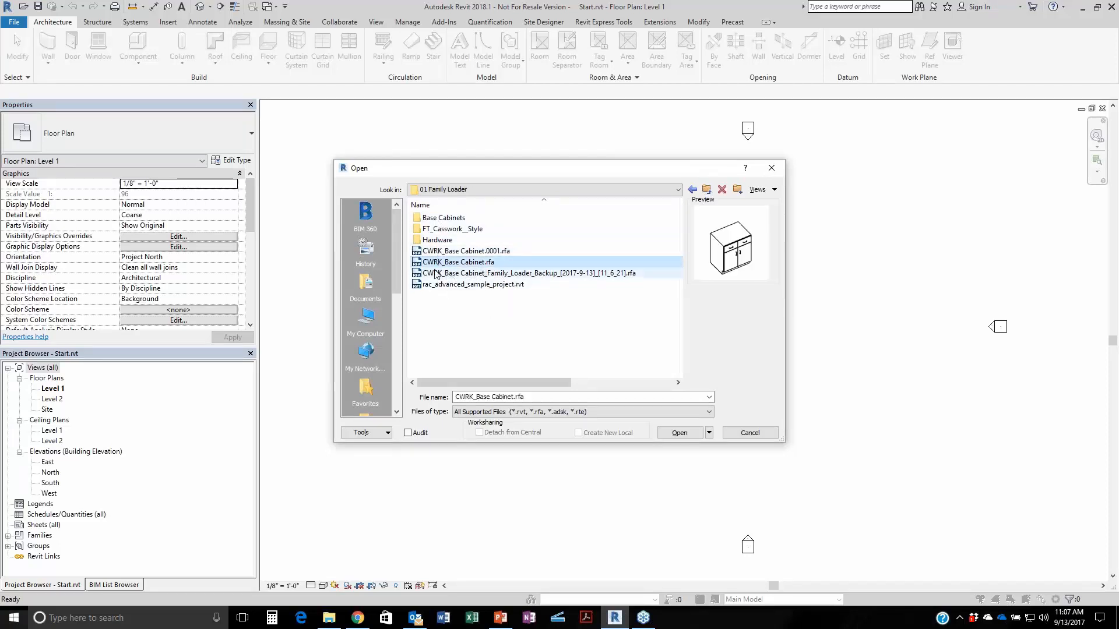
{"action": "left_click", "coordinate": [521, 274]}
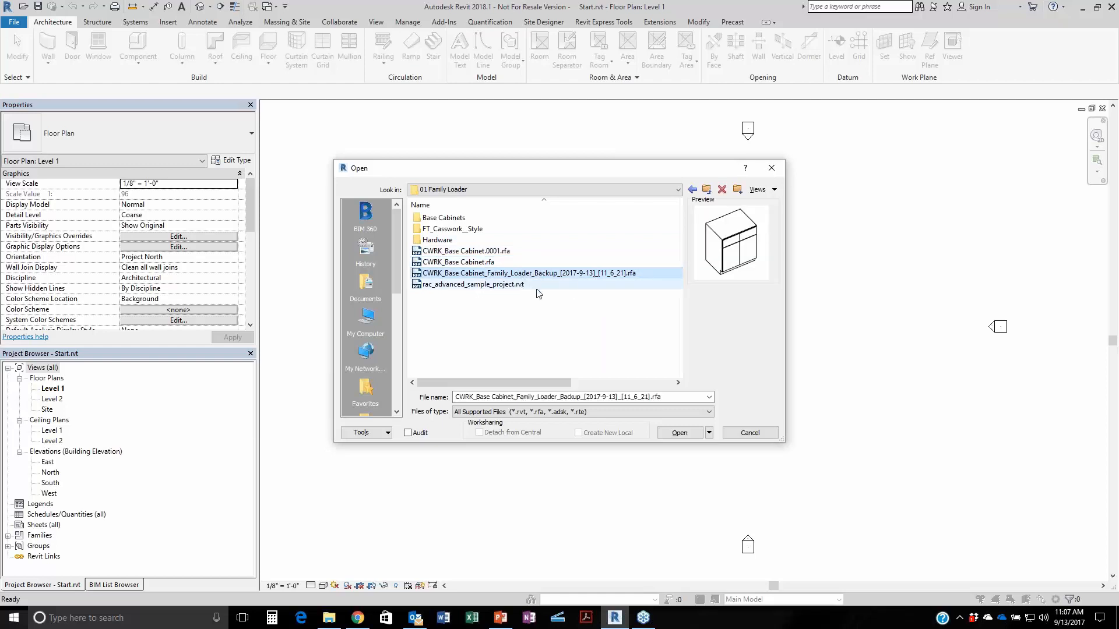
{"action": "left_click", "coordinate": [470, 252]}
{"action": "left_click", "coordinate": [665, 433]}
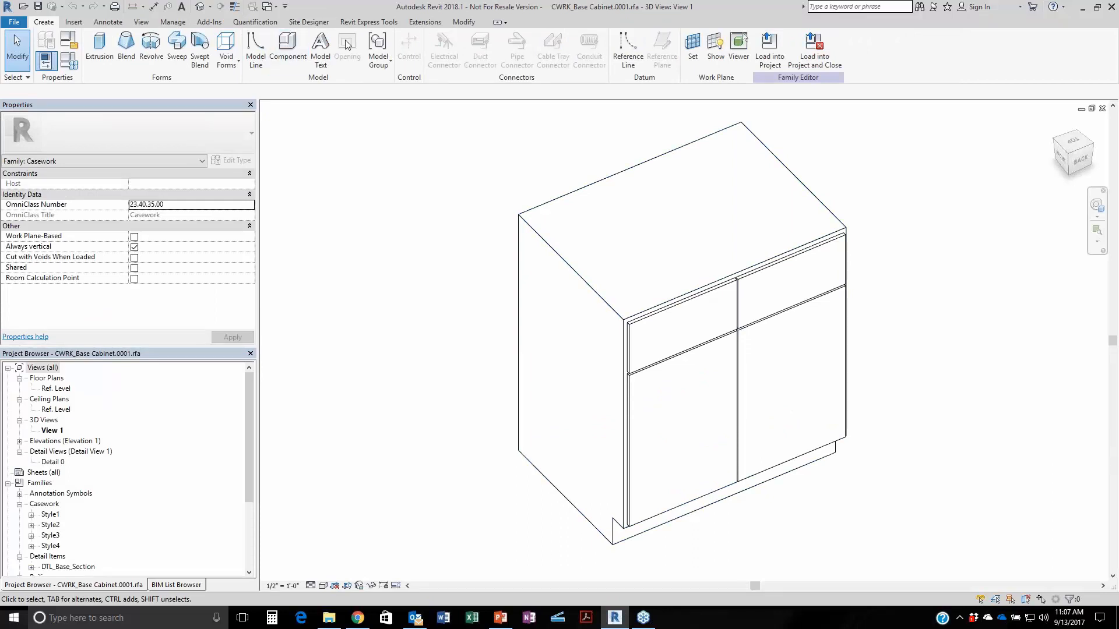
Start the Family Loader and bring up the list of families in the current document.
{"action": "left_click", "coordinate": [370, 24]}
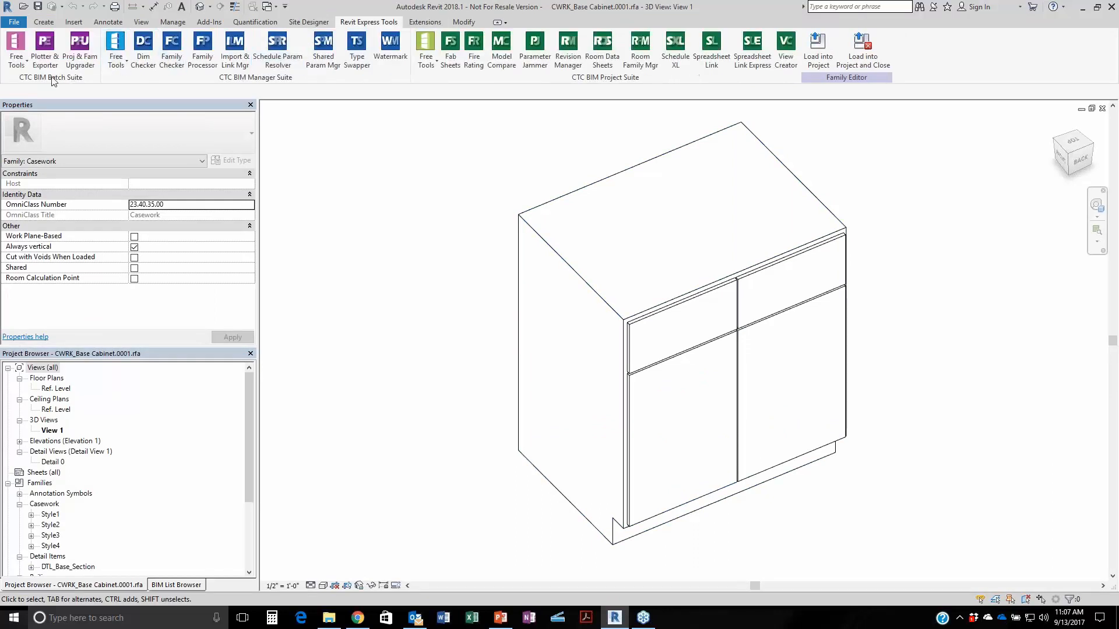
{"action": "left_click", "coordinate": [16, 58]}
{"action": "left_click", "coordinate": [30, 131]}
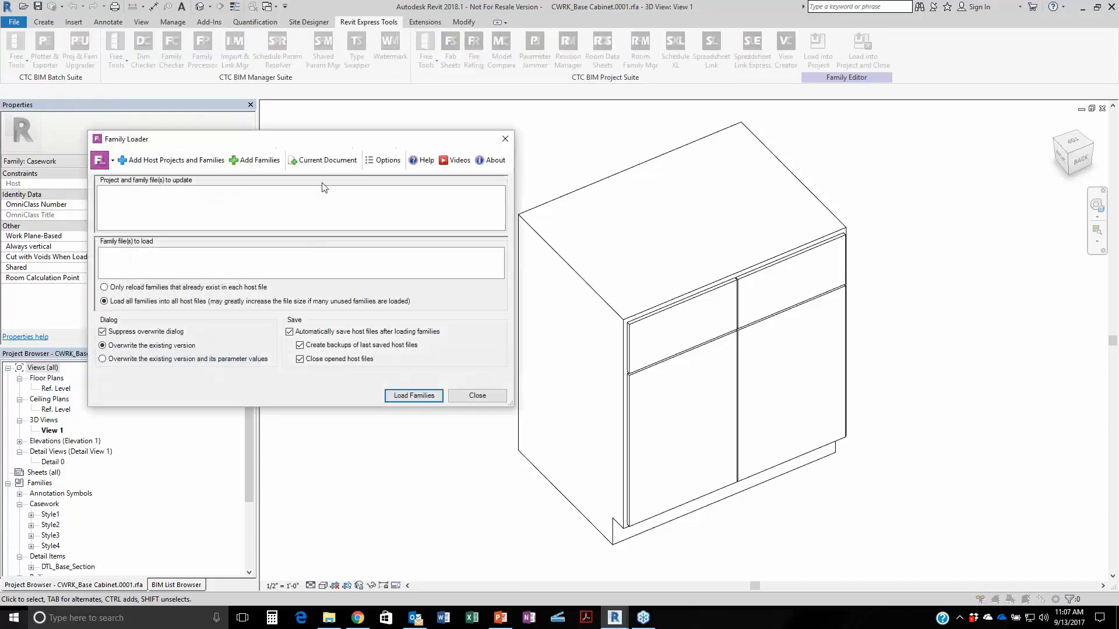
{"action": "left_click_drag", "start_coordinate": [335, 141], "coordinate": [266, 142]}
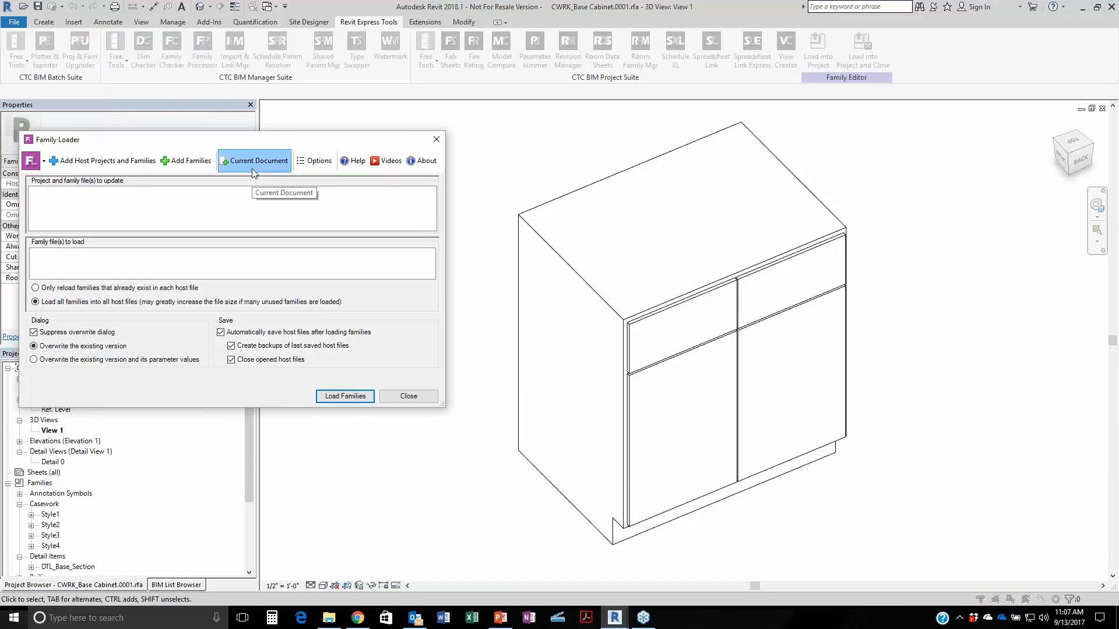
{"action": "left_click", "coordinate": [252, 166]}
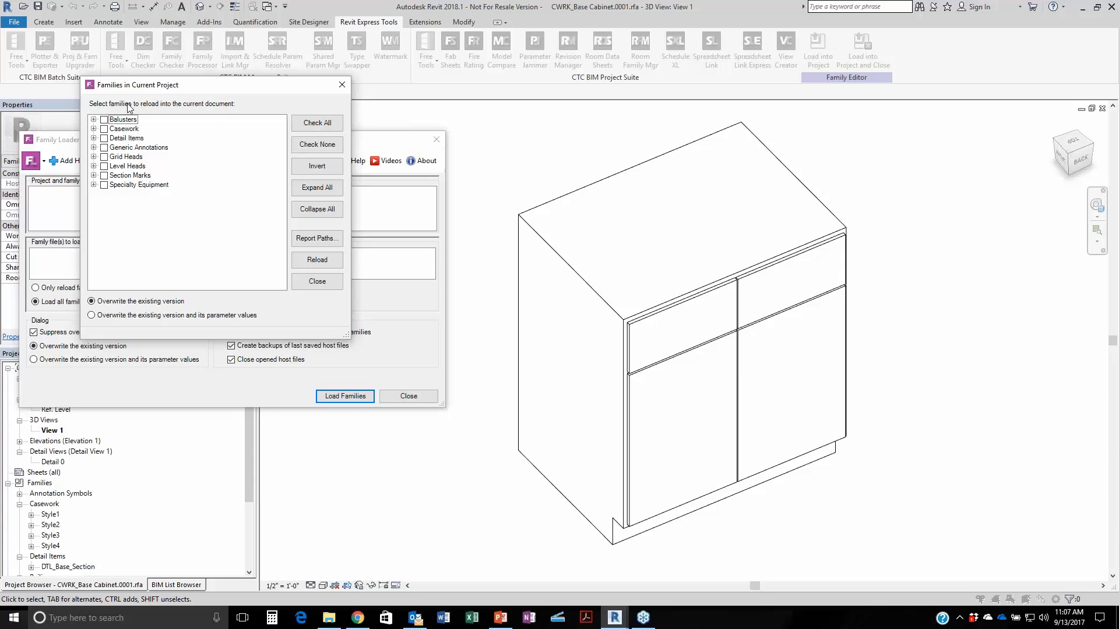
{"action": "left_click_drag", "start_coordinate": [172, 83], "coordinate": [244, 147]}
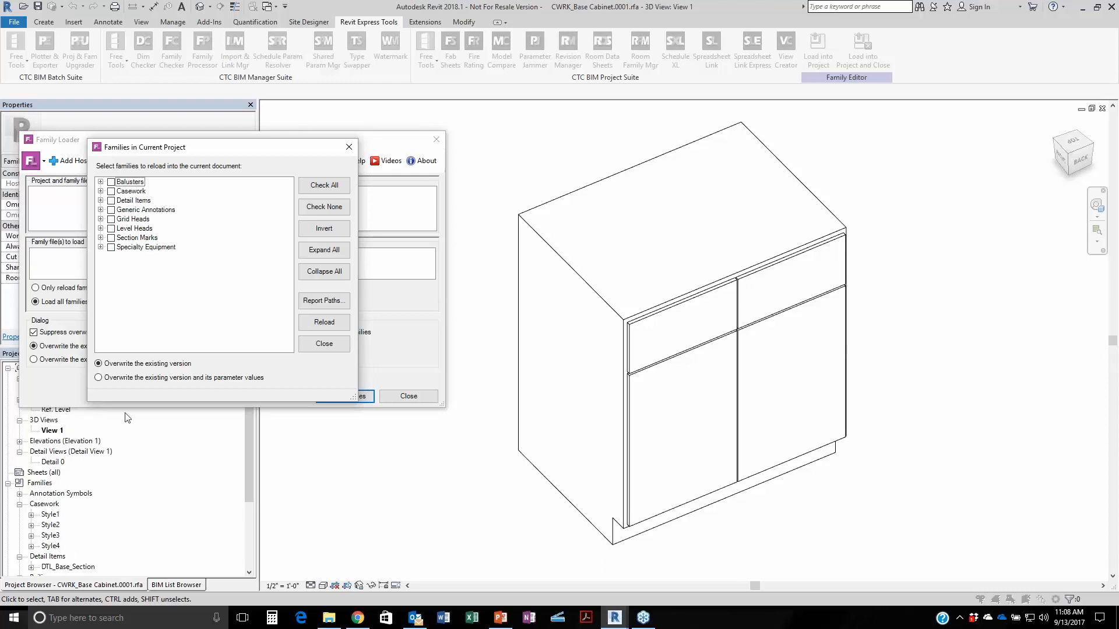
Report the source paths of all Casework families in CWRK_Base Cabinet.0001.rfa, and close the report and the Family Loader.
{"action": "left_click", "coordinate": [100, 192]}
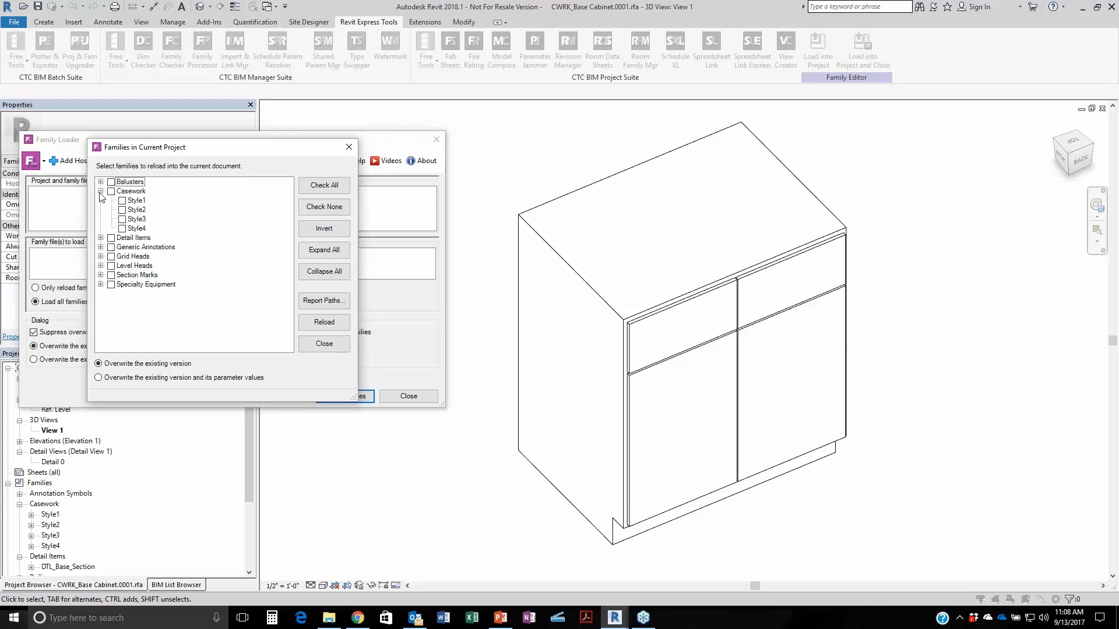
{"action": "left_click", "coordinate": [111, 191]}
{"action": "left_click", "coordinate": [318, 301]}
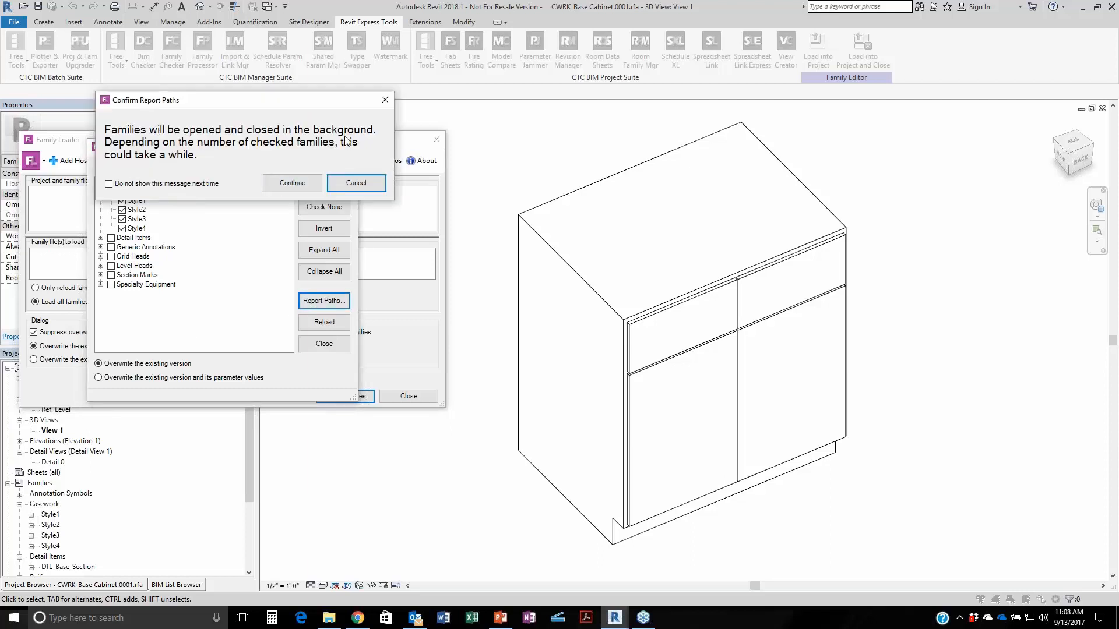
{"action": "left_click", "coordinate": [292, 183]}
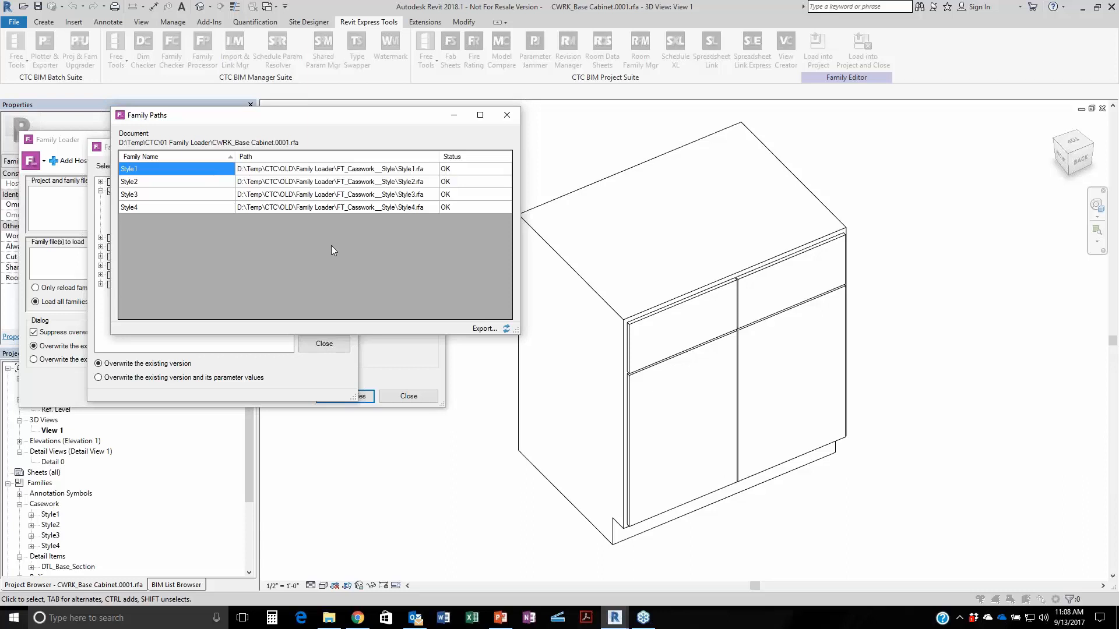
{"action": "left_click", "coordinate": [506, 115]}
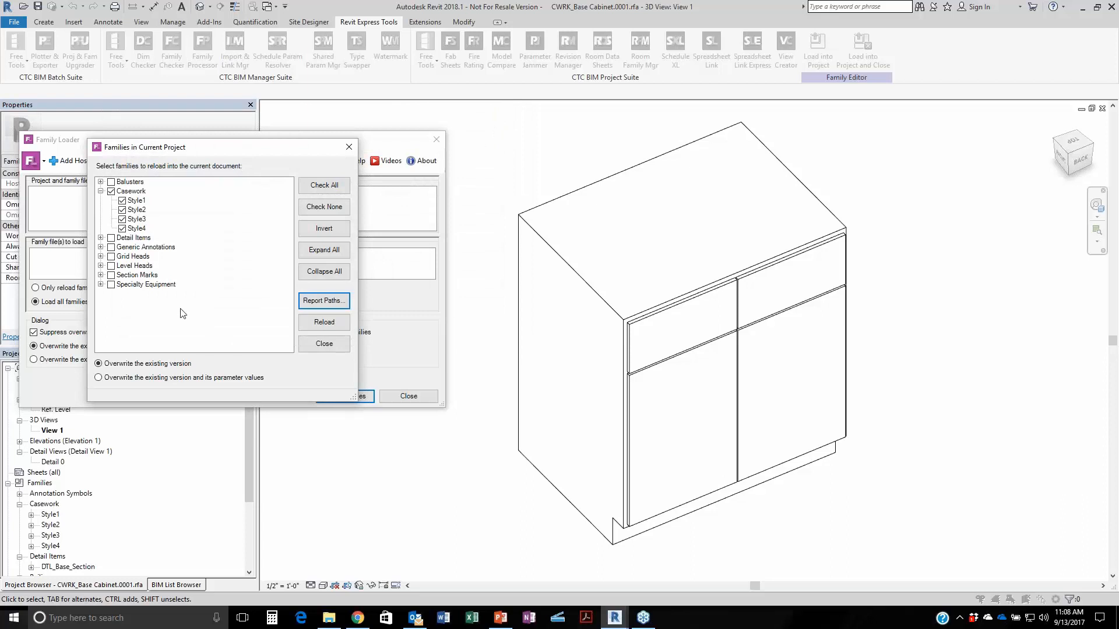
{"action": "left_click_drag", "start_coordinate": [219, 150], "coordinate": [314, 291]}
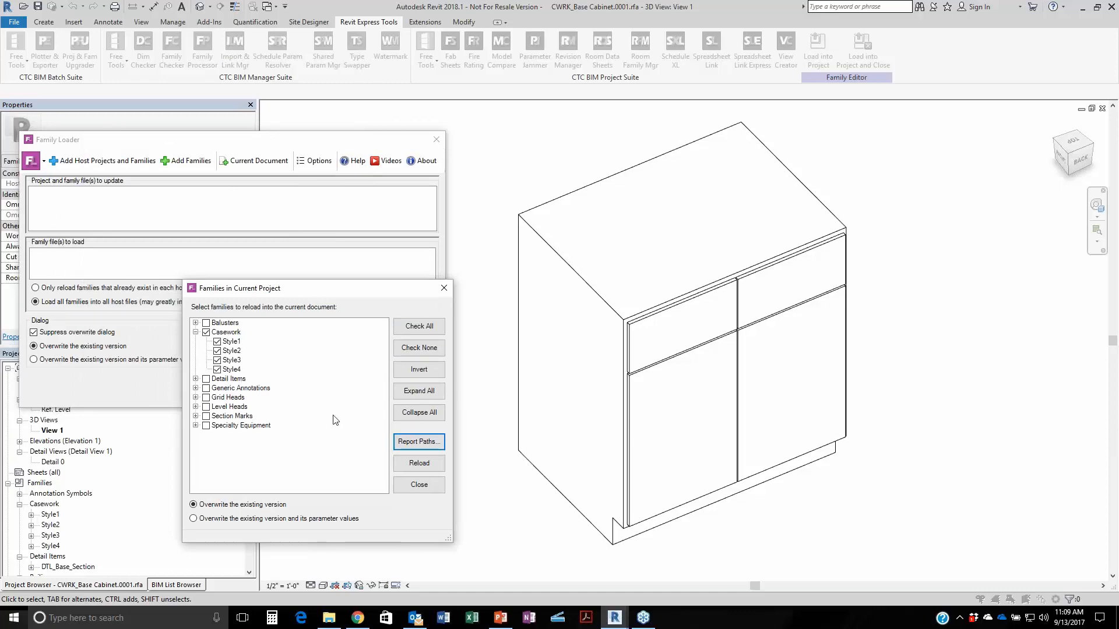
{"action": "left_click", "coordinate": [429, 488]}
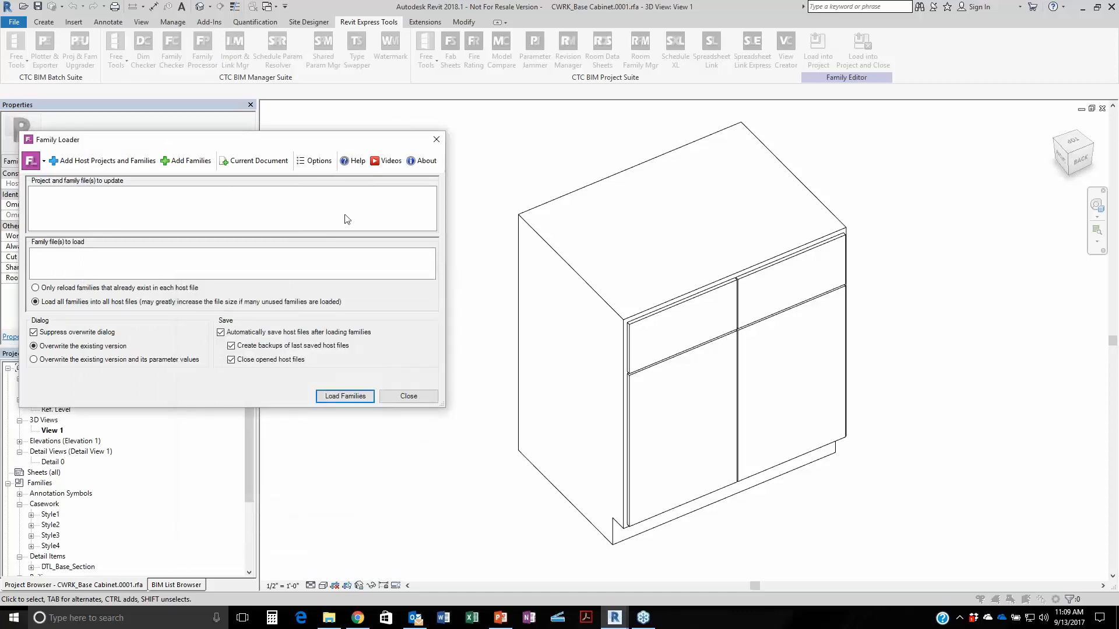
{"action": "left_click", "coordinate": [419, 402]}
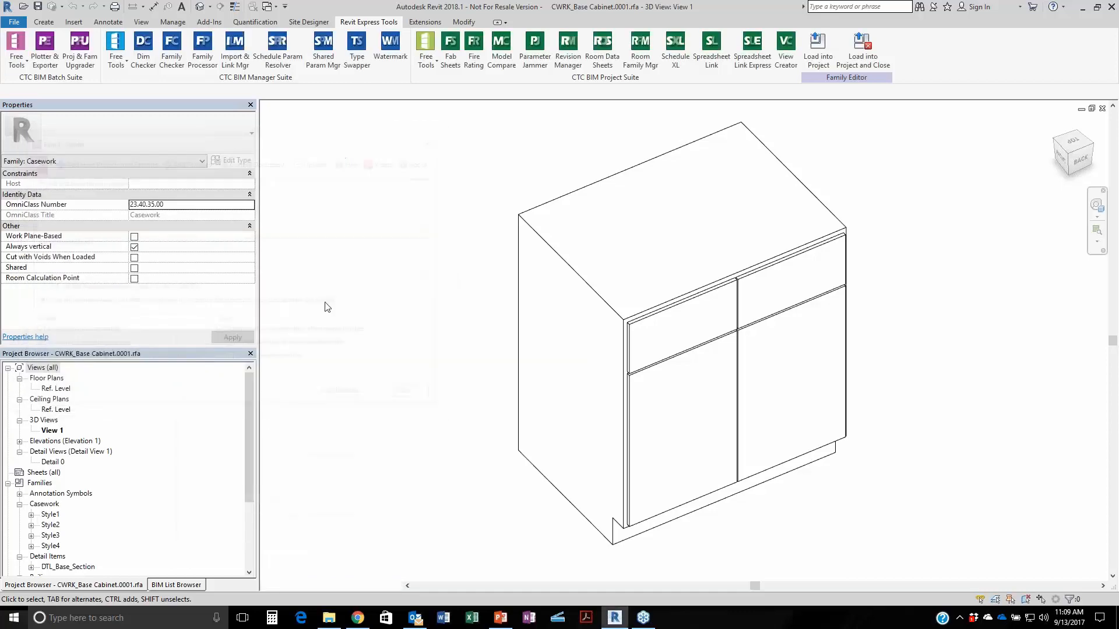
Open the updated CWRK_Base Cabinet.rfa family from the 01 Family Loader folder.
{"action": "left_click", "coordinate": [24, 7]}
{"action": "left_click", "coordinate": [458, 262]}
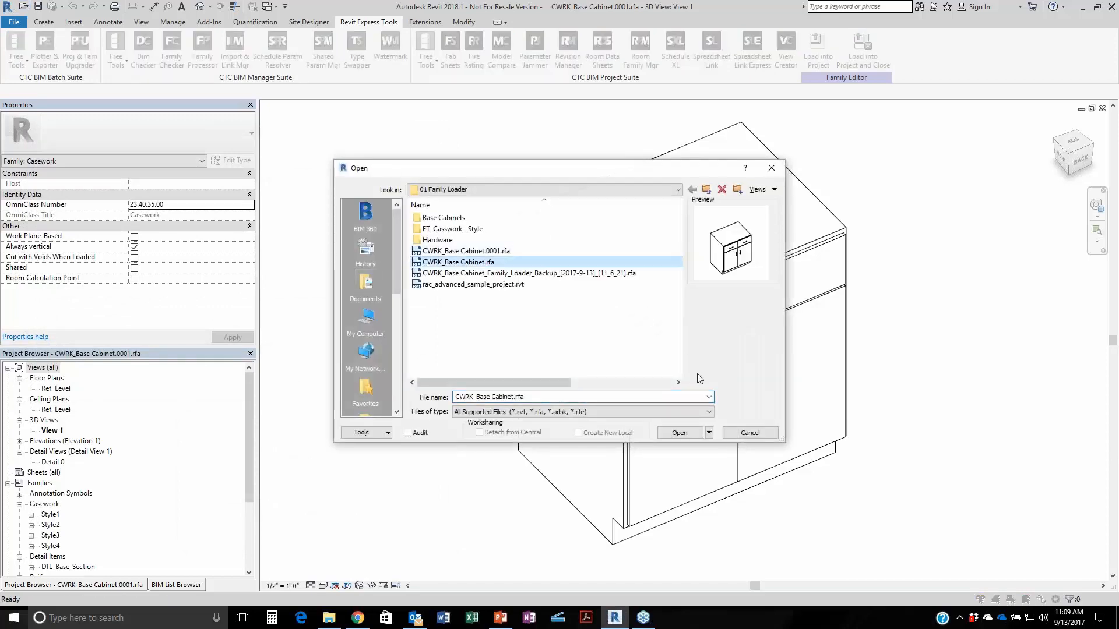
{"action": "left_click", "coordinate": [679, 432]}
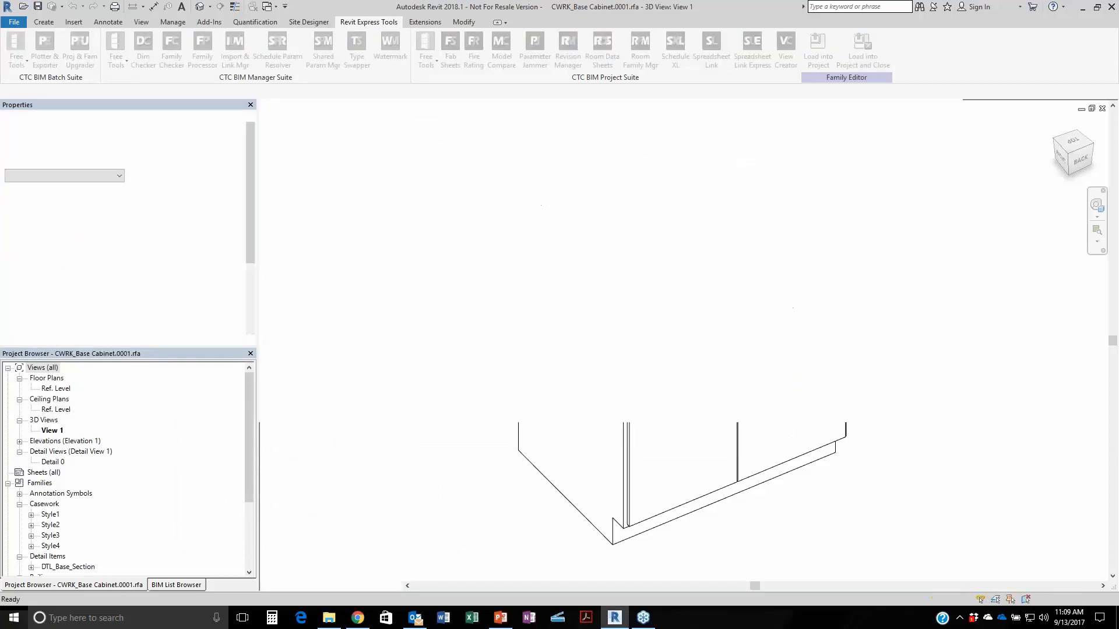
Start the Family Loader again and list the families contained in CWRK_Base Cabinet.rfa.
{"action": "left_click", "coordinate": [368, 21]}
{"action": "left_click", "coordinate": [16, 58]}
{"action": "left_click", "coordinate": [31, 85]}
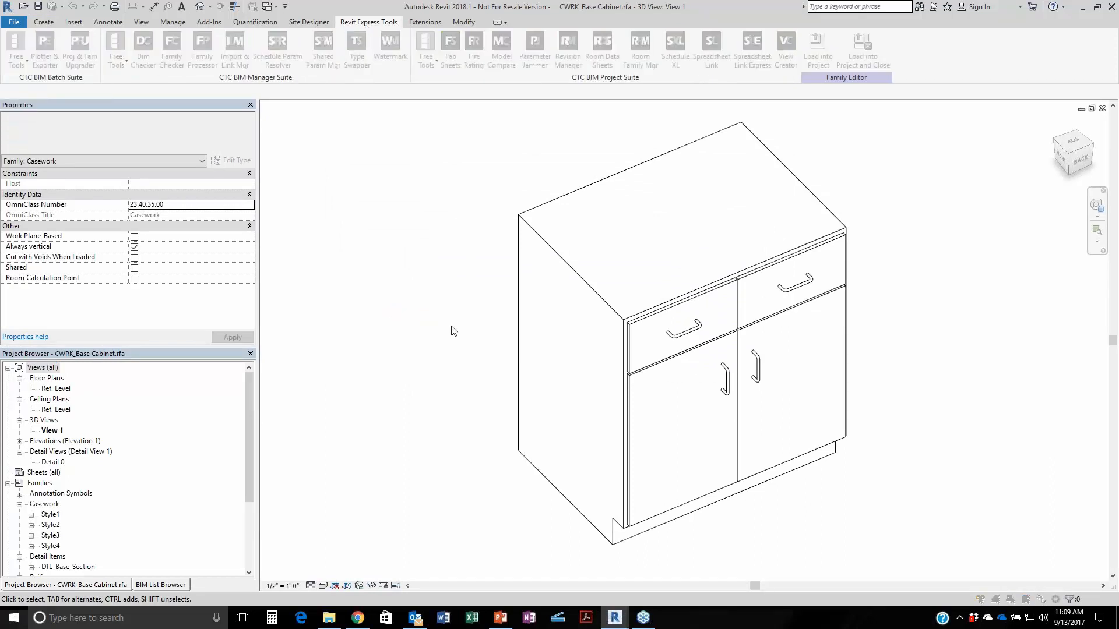
{"action": "left_click", "coordinate": [252, 163]}
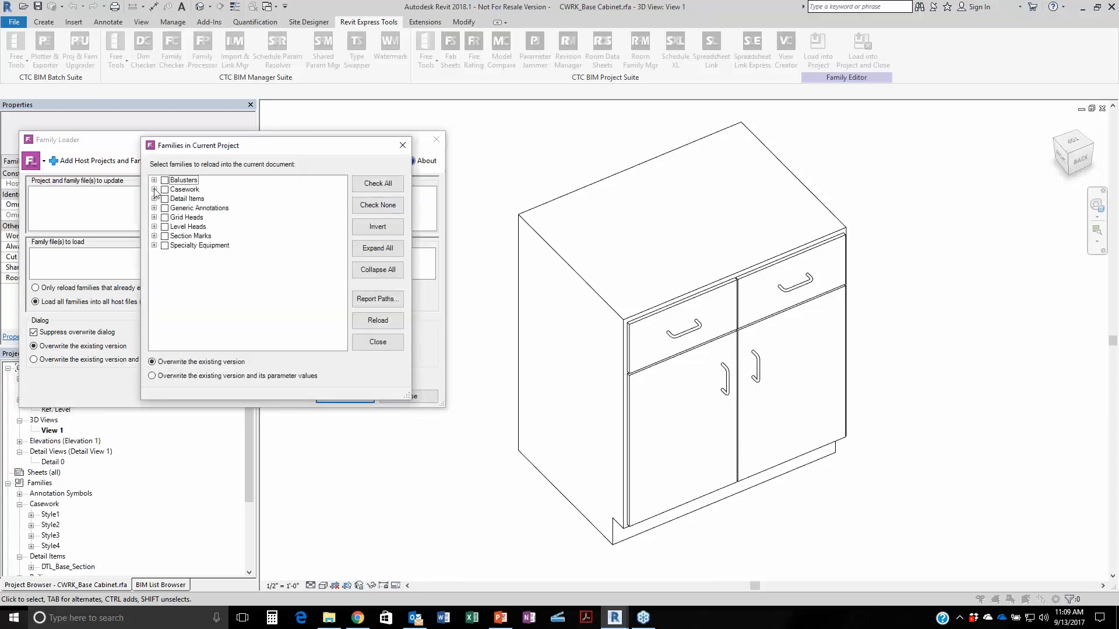
Report the source paths of the Casework Style1 to Style4 families in CWRK_Base Cabinet.rfa, and close the report and the Family Loader.
{"action": "left_click", "coordinate": [155, 190]}
{"action": "left_click", "coordinate": [184, 190]}
{"action": "left_click", "coordinate": [165, 189]}
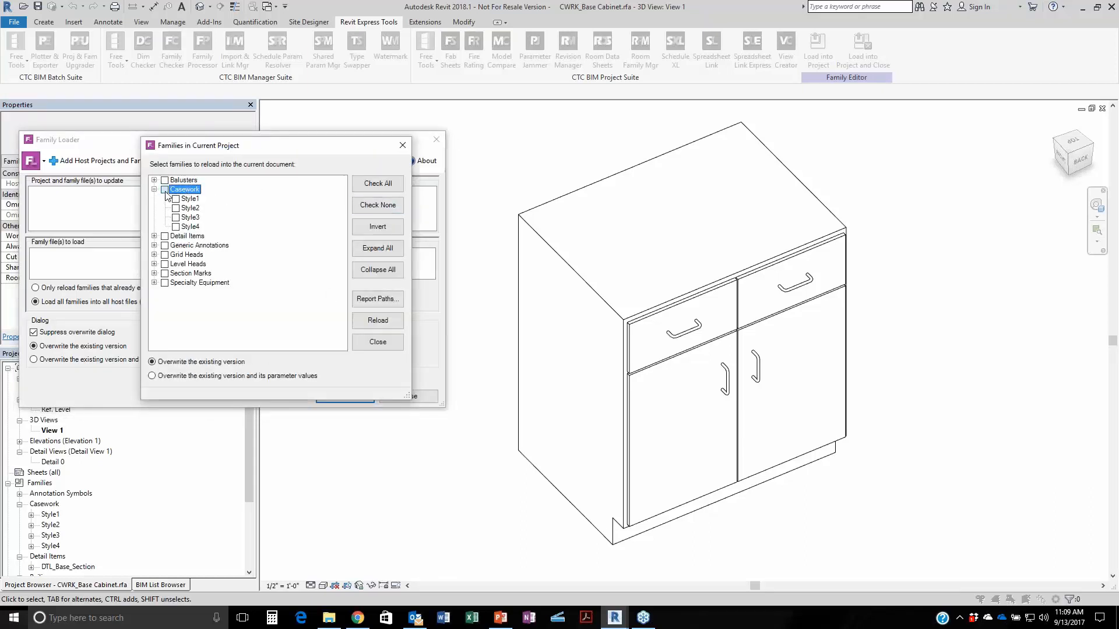
{"action": "left_click", "coordinate": [386, 303]}
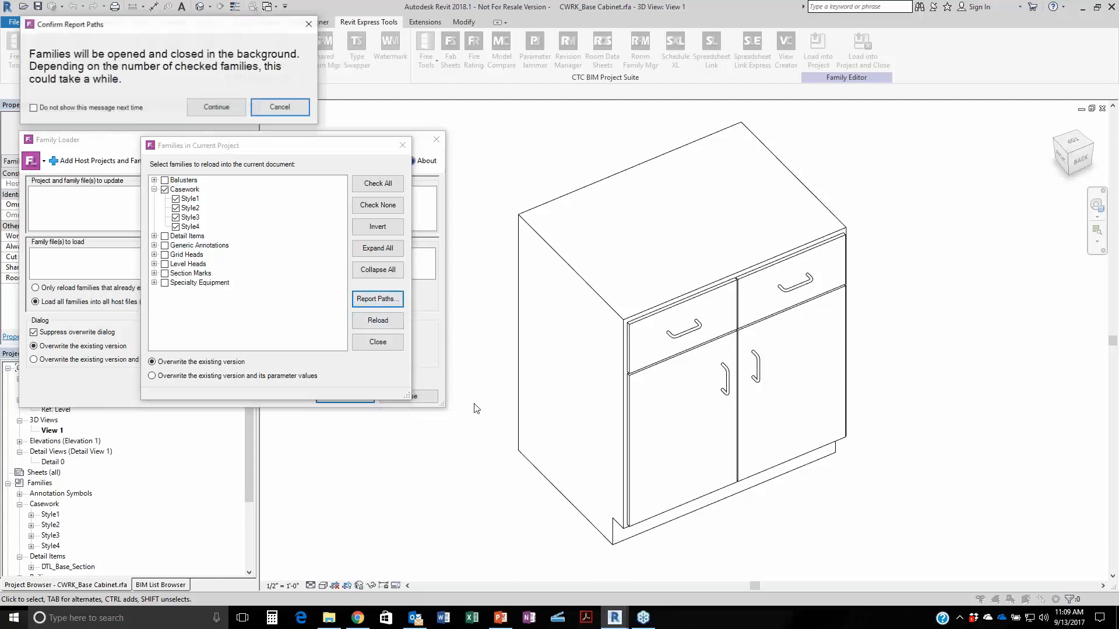
{"action": "left_click", "coordinate": [217, 106]}
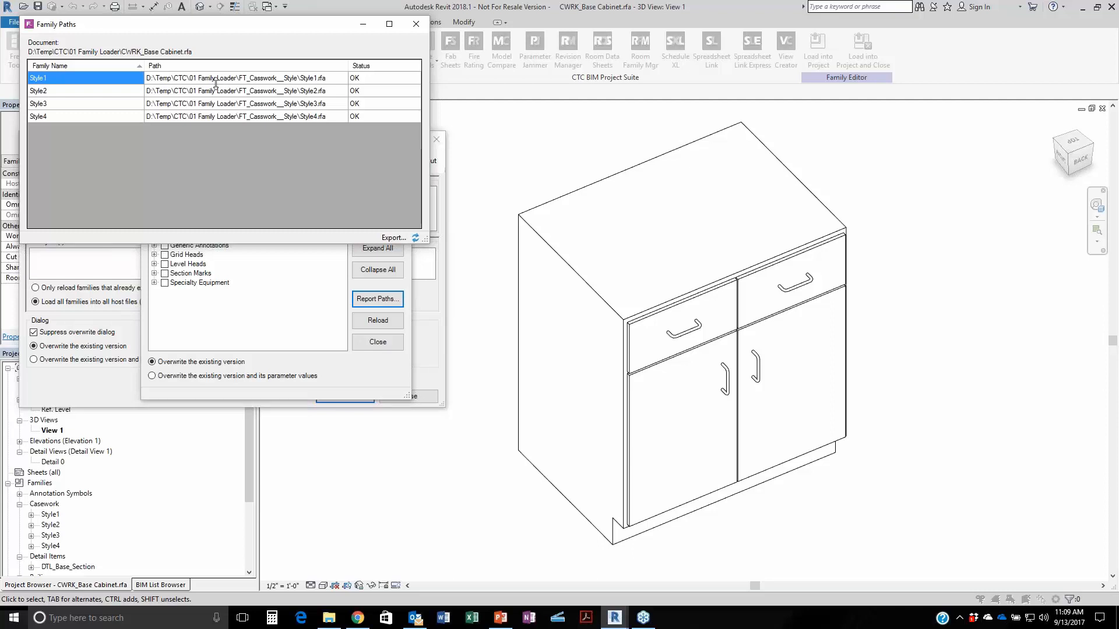
{"action": "left_click_drag", "start_coordinate": [209, 27], "coordinate": [304, 197]}
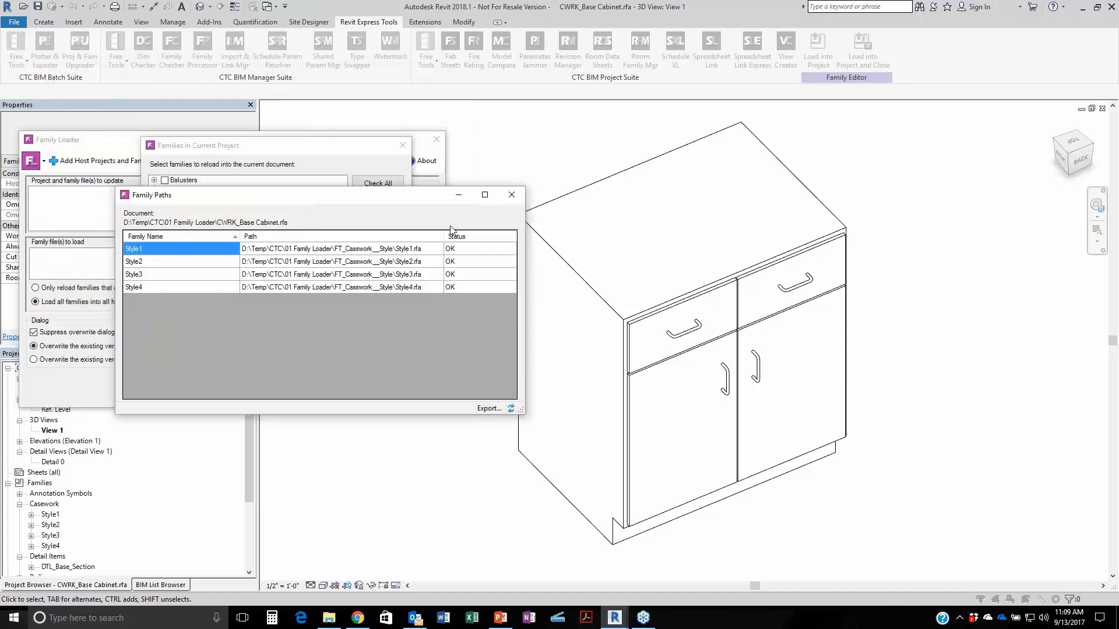
{"action": "left_click", "coordinate": [513, 198]}
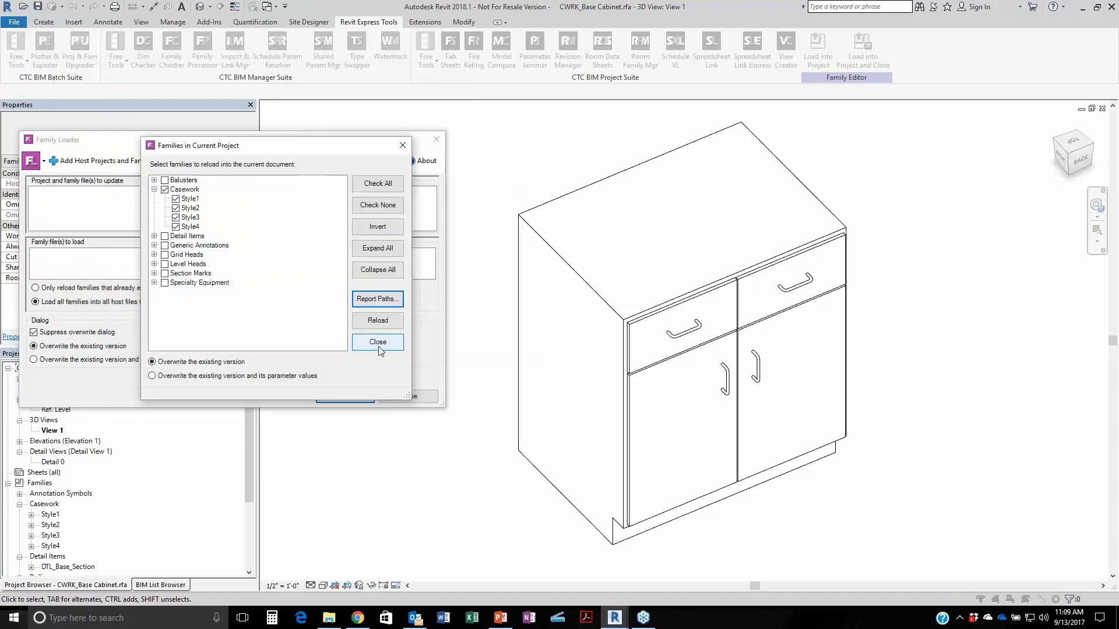
{"action": "left_click", "coordinate": [378, 342]}
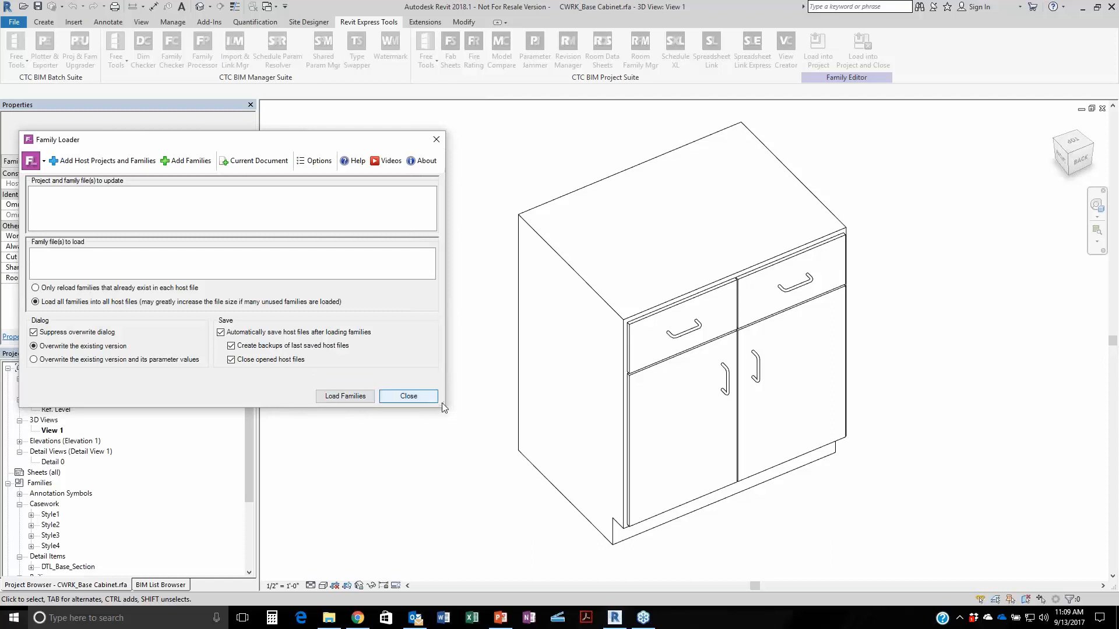
{"action": "left_click", "coordinate": [425, 401]}
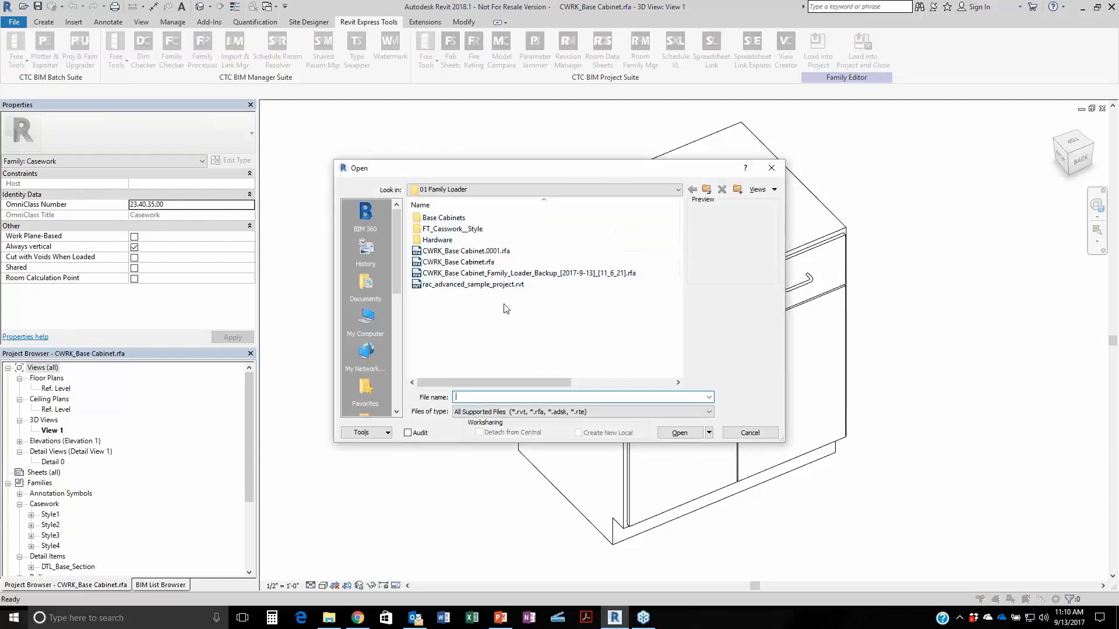
{"action": "left_click", "coordinate": [469, 286]}
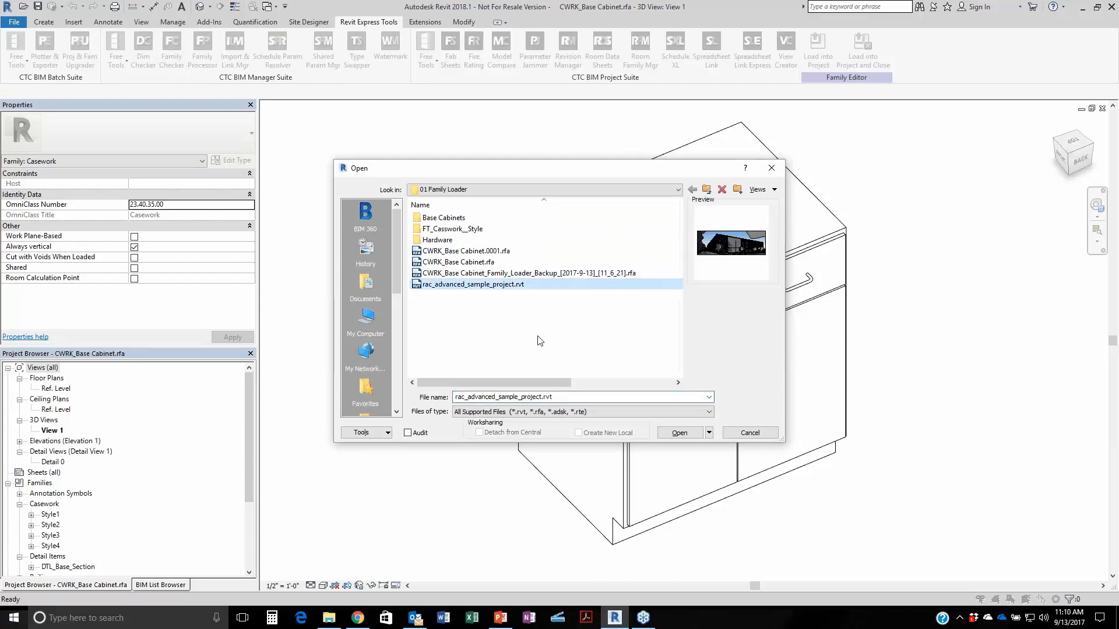
{"action": "left_click", "coordinate": [513, 332]}
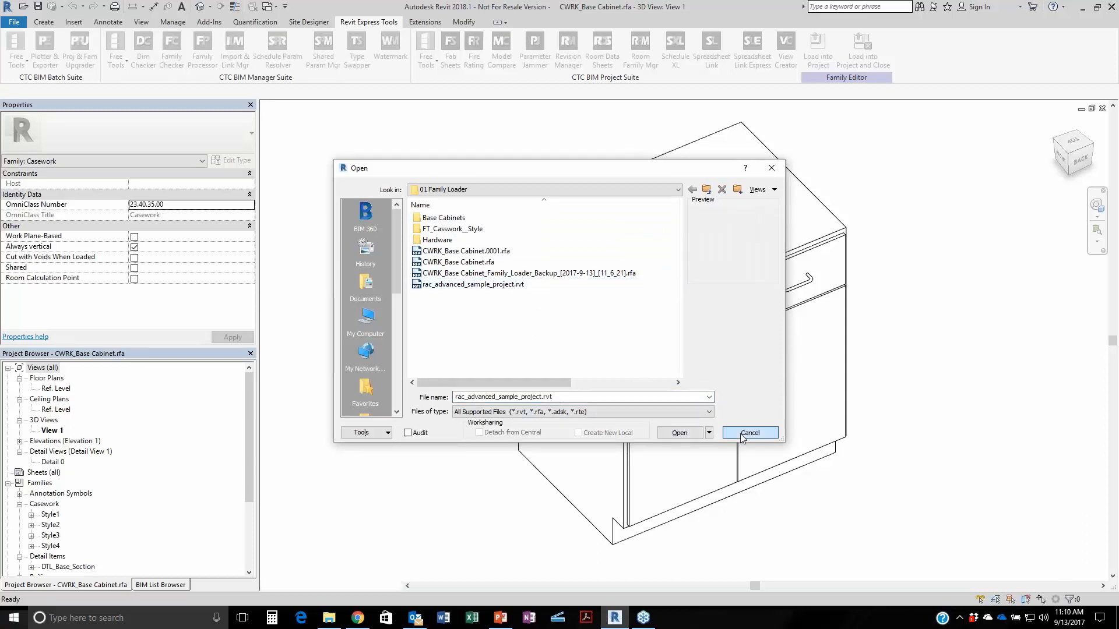
{"action": "left_click", "coordinate": [749, 432]}
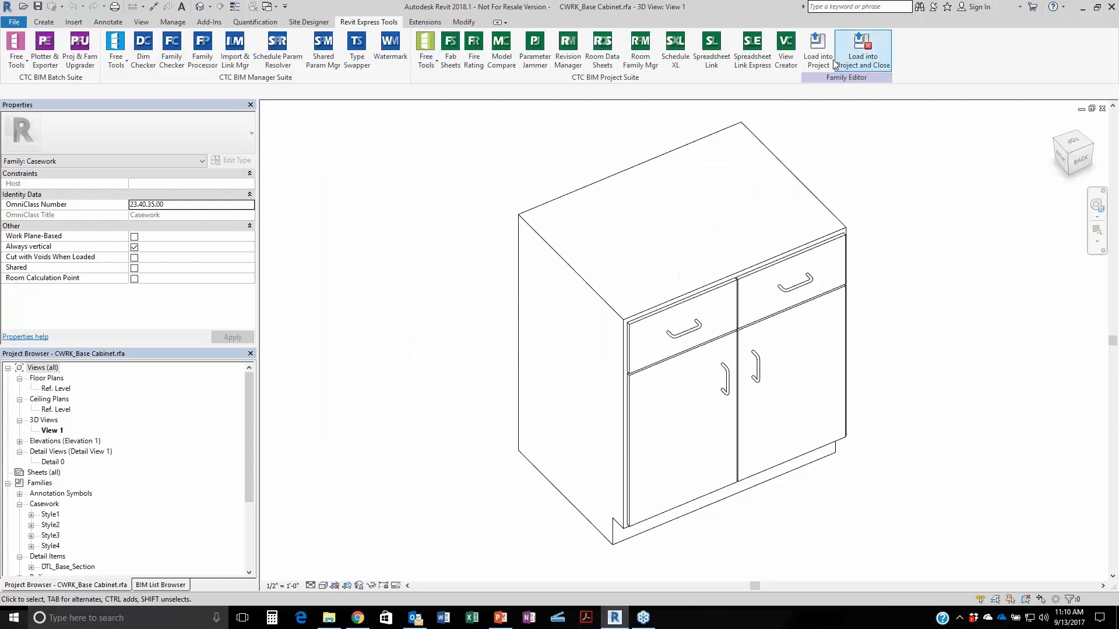
Load the base cabinet family into the Start.rvt project only and close the family file.
{"action": "left_click", "coordinate": [862, 49]}
{"action": "left_click", "coordinate": [484, 245]}
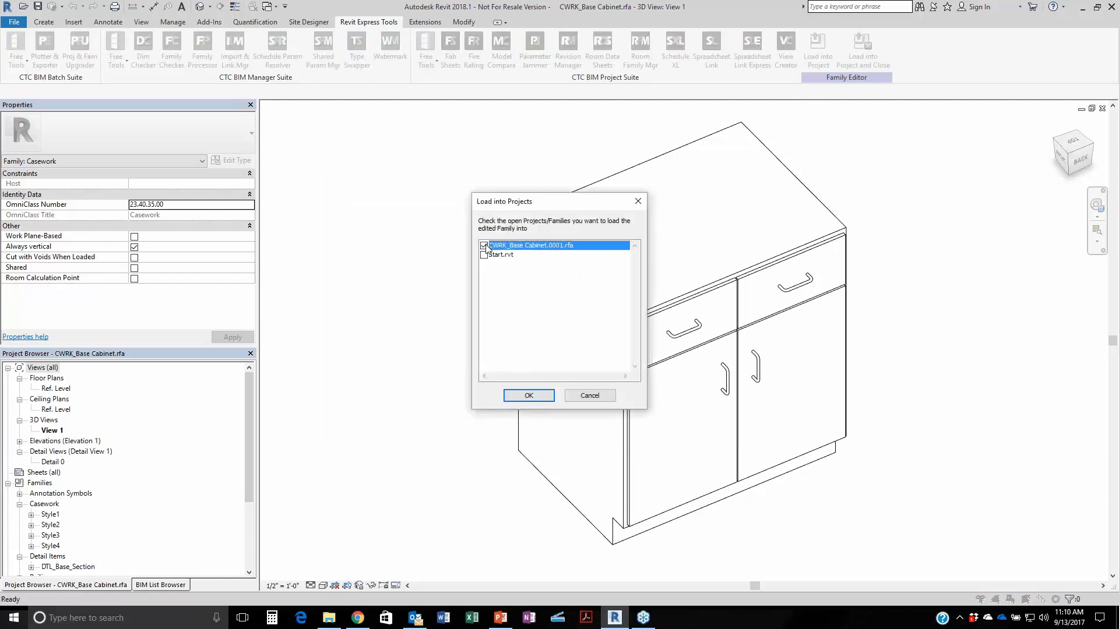
{"action": "left_click", "coordinate": [485, 245]}
{"action": "left_click", "coordinate": [484, 255]}
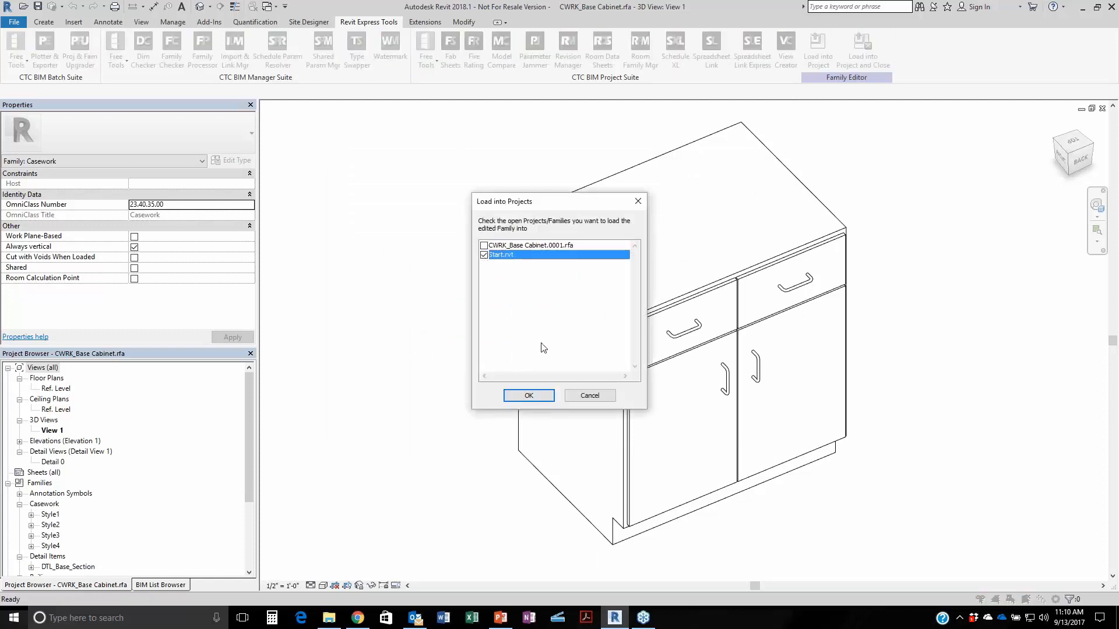
{"action": "left_click", "coordinate": [528, 396]}
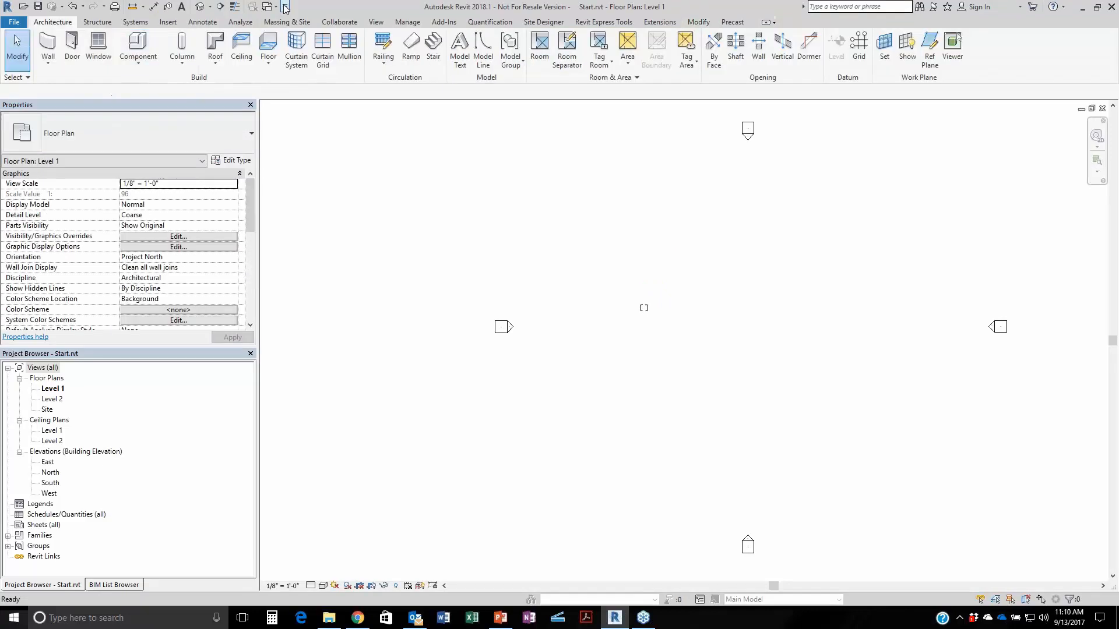
Open the Start.rvt project's 3D view, turn it to the cabinet's door side, and set its scale to 1" = 1'-0".
{"action": "left_click", "coordinate": [17, 50]}
{"action": "left_click", "coordinate": [265, 8]}
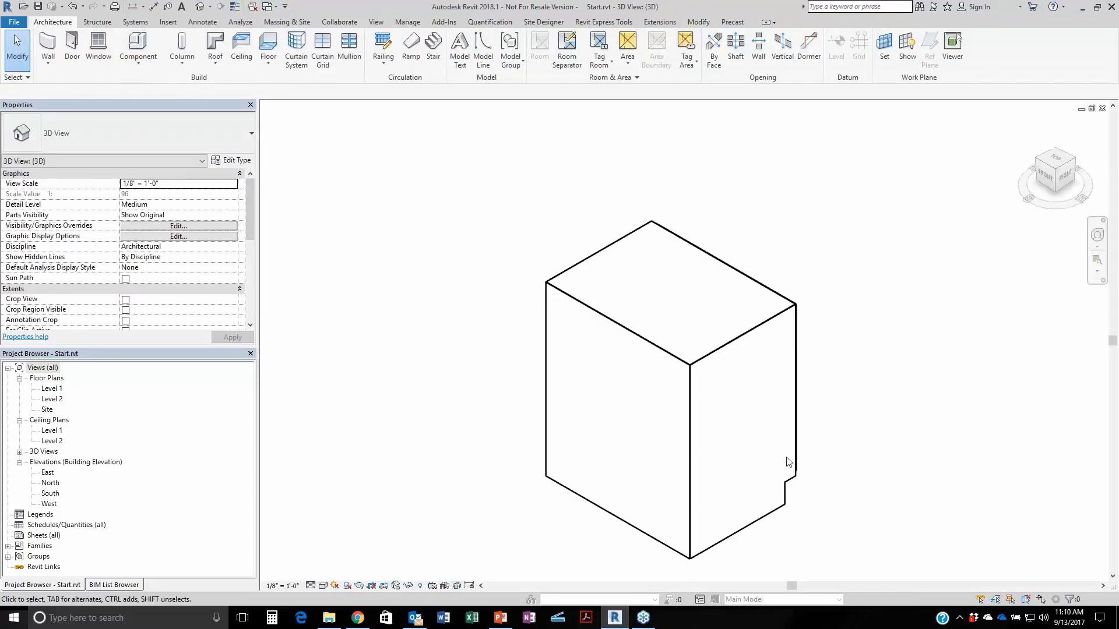
{"action": "middle_click_drag", "start_coordinate": [693, 449], "coordinate": [554, 447], "text": "shift"}
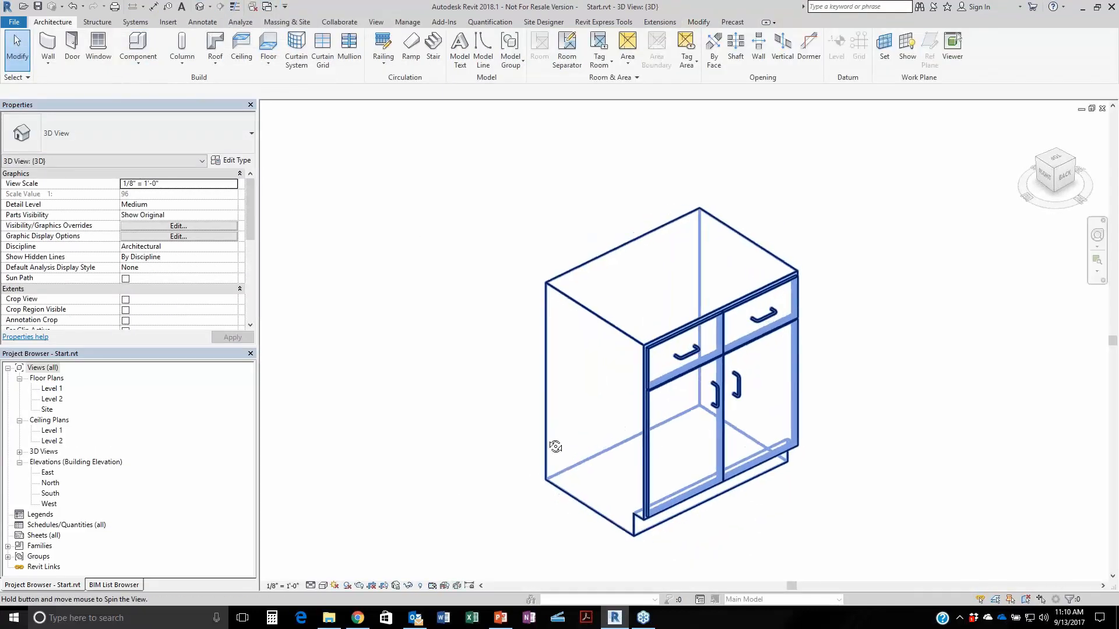
{"action": "scroll", "coordinate": [757, 443], "scroll_direction": "up", "scroll_amount": 1}
{"action": "left_click", "coordinate": [283, 586]}
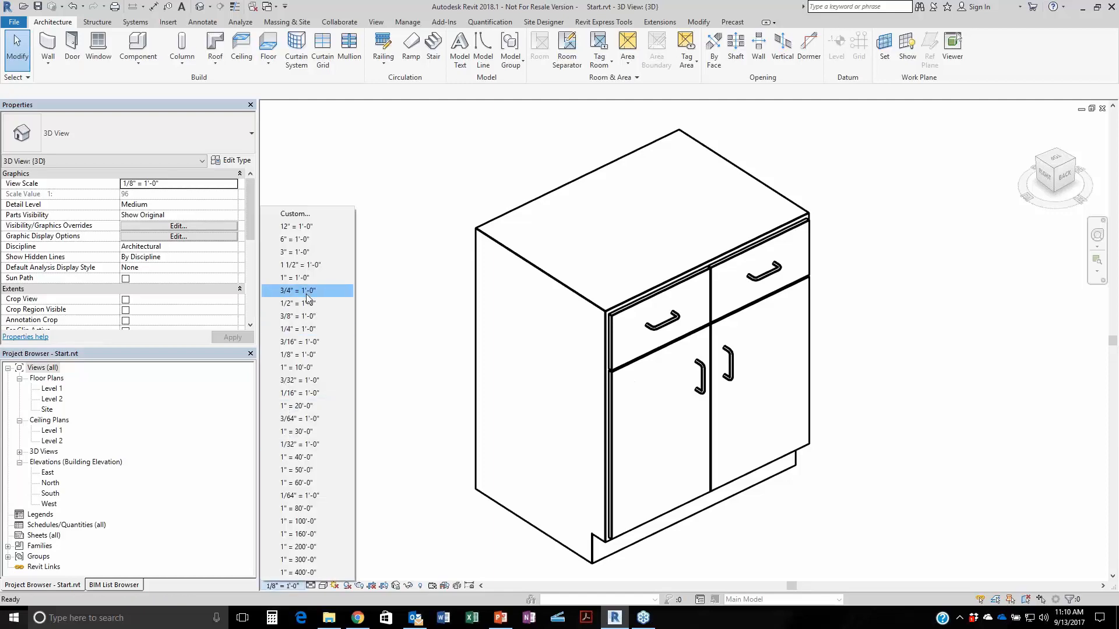
{"action": "left_click", "coordinate": [307, 279]}
{"action": "middle_click_drag", "start_coordinate": [803, 436], "coordinate": [919, 427], "text": "shift"}
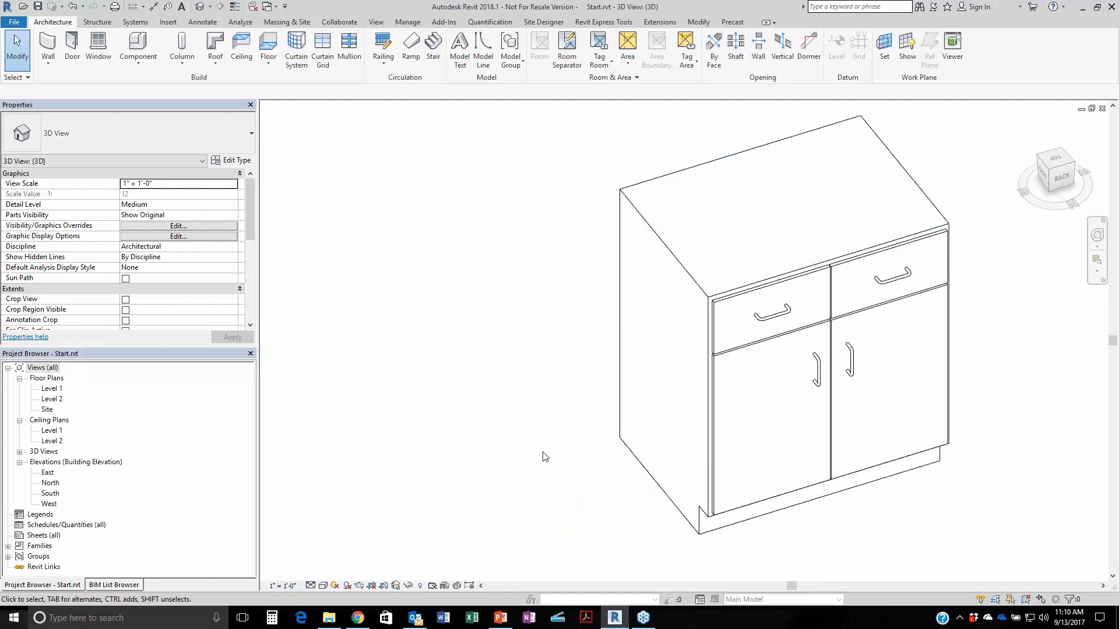
{"action": "scroll", "coordinate": [547, 443], "scroll_direction": "down", "scroll_amount": 3}
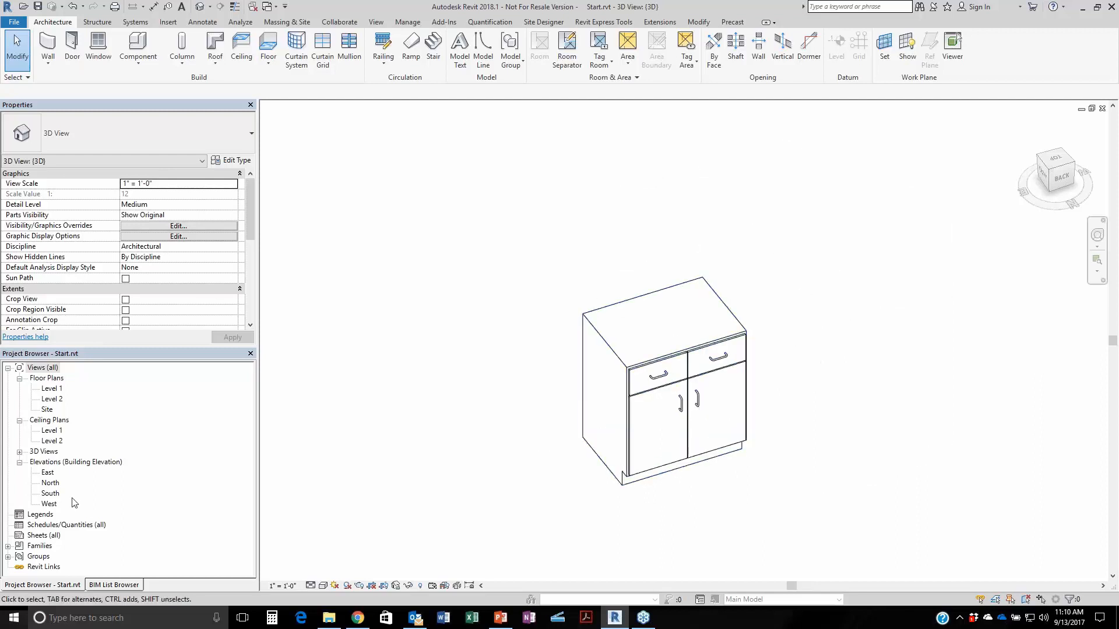
Examine the Specialty Equipment families in the project and the base cabinet's instance properties, including its Locks option.
{"action": "left_click", "coordinate": [7, 547]}
{"action": "scroll", "coordinate": [47, 524], "scroll_direction": "down", "scroll_amount": 9}
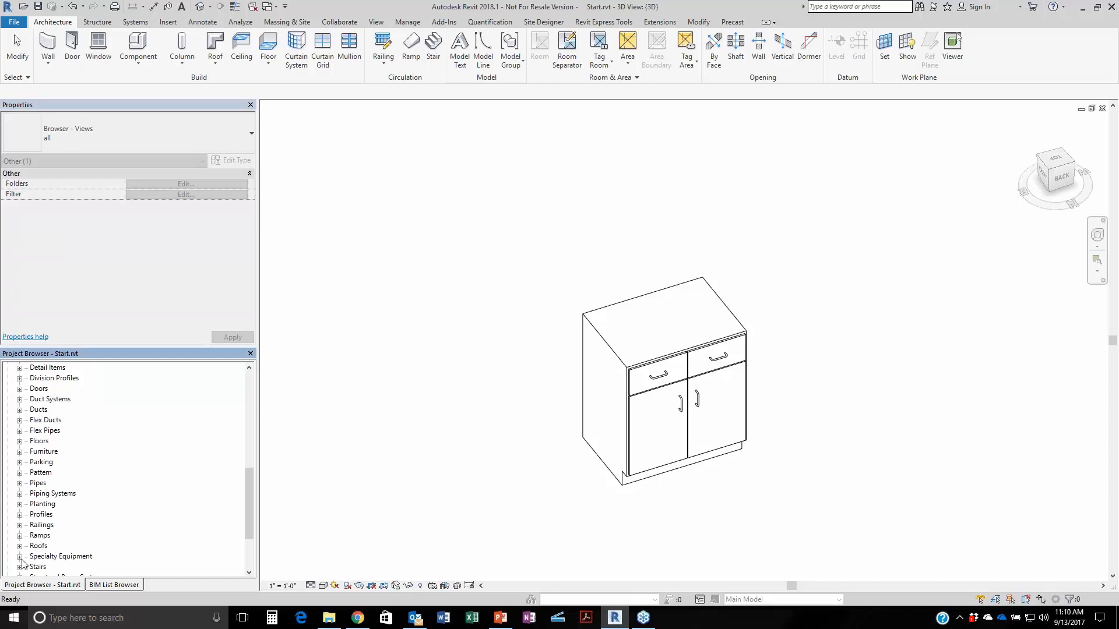
{"action": "left_click", "coordinate": [20, 556]}
{"action": "scroll", "coordinate": [74, 537], "scroll_direction": "down", "scroll_amount": 2}
{"action": "left_click", "coordinate": [65, 516]}
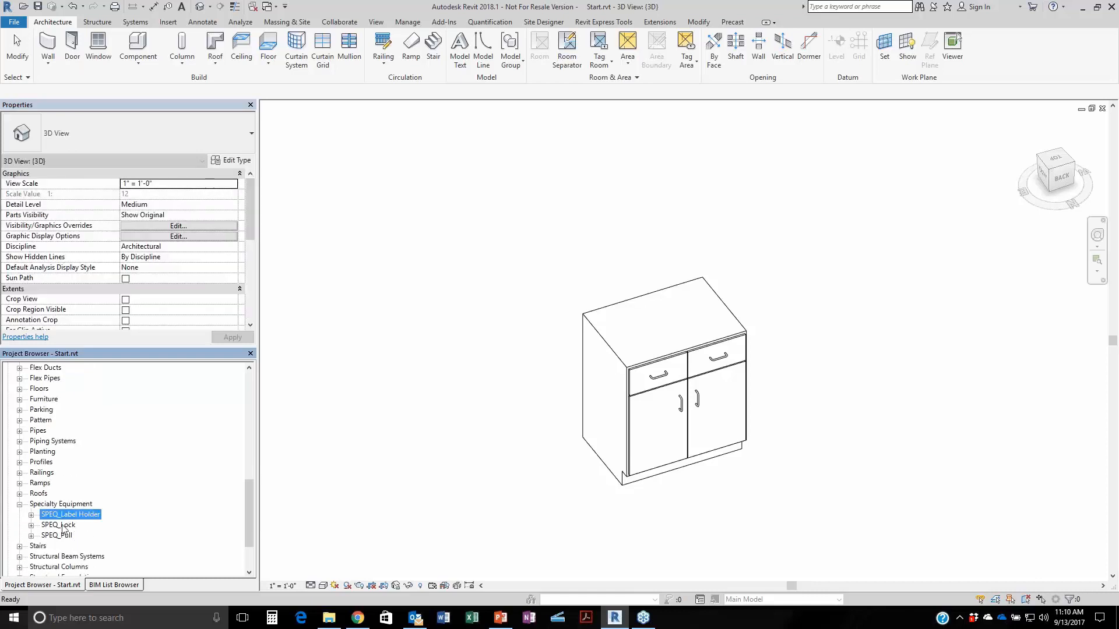
{"action": "left_click", "coordinate": [64, 535]}
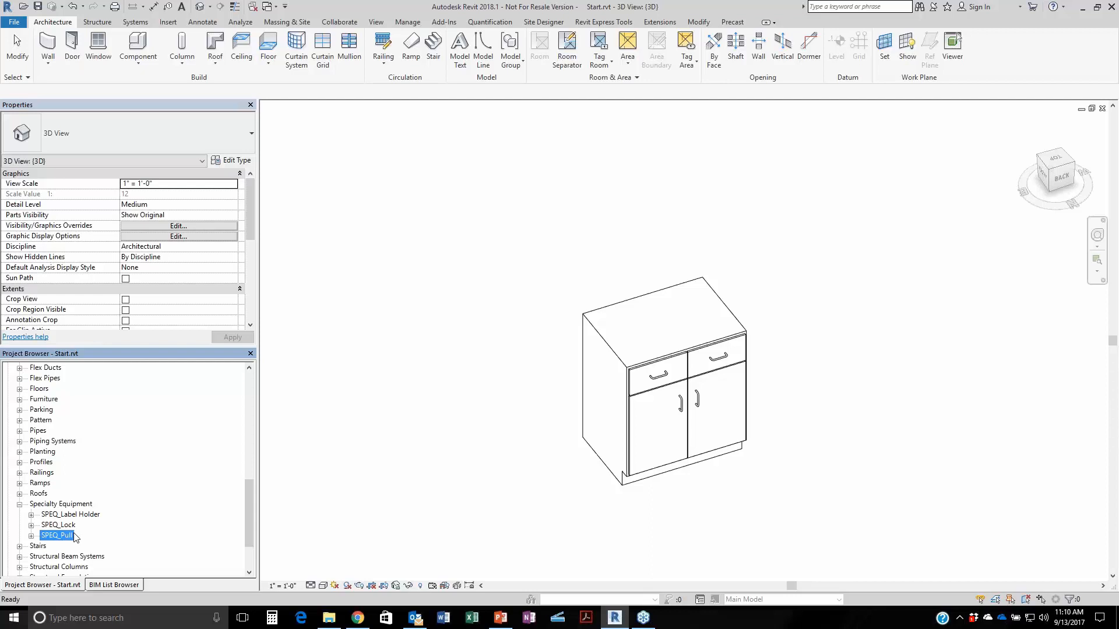
{"action": "left_click", "coordinate": [640, 364]}
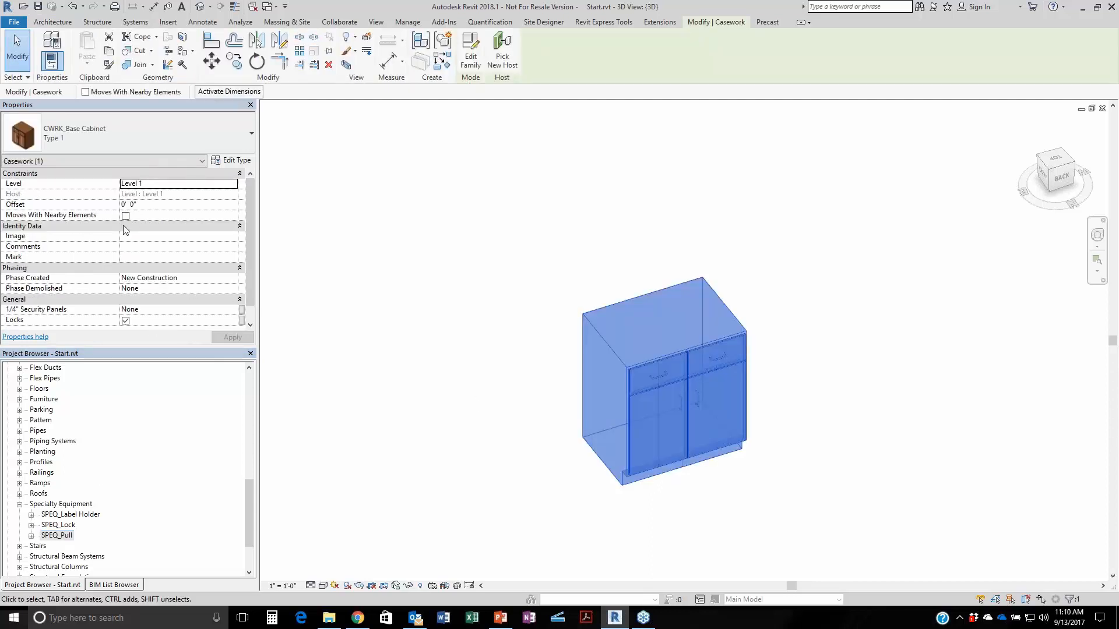
{"action": "scroll", "coordinate": [142, 241], "scroll_direction": "down", "scroll_amount": 1}
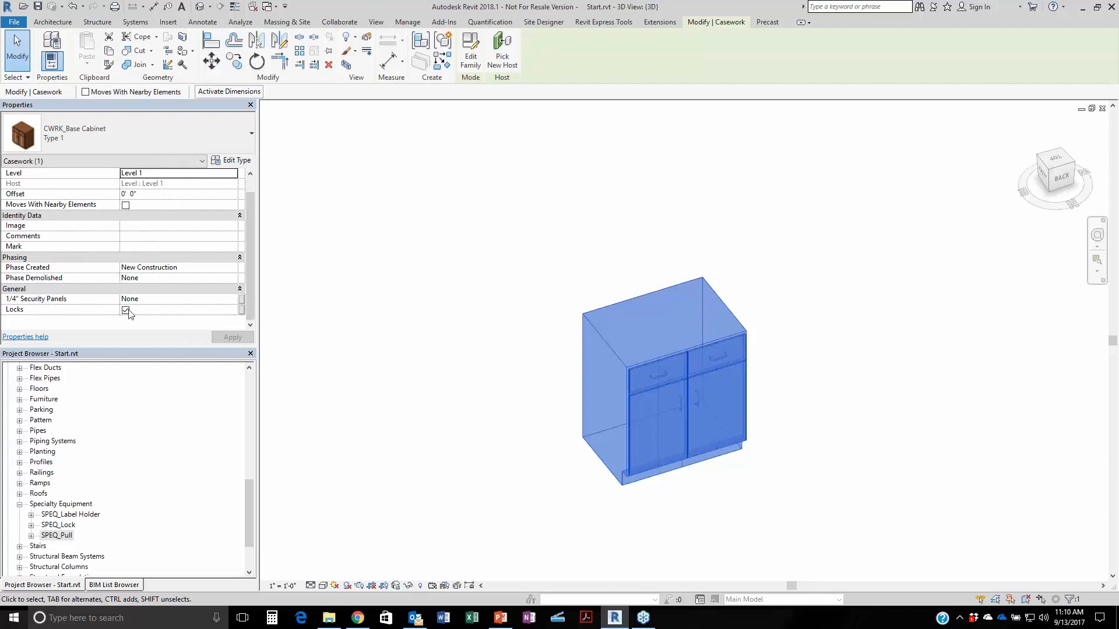
{"action": "left_click", "coordinate": [322, 467]}
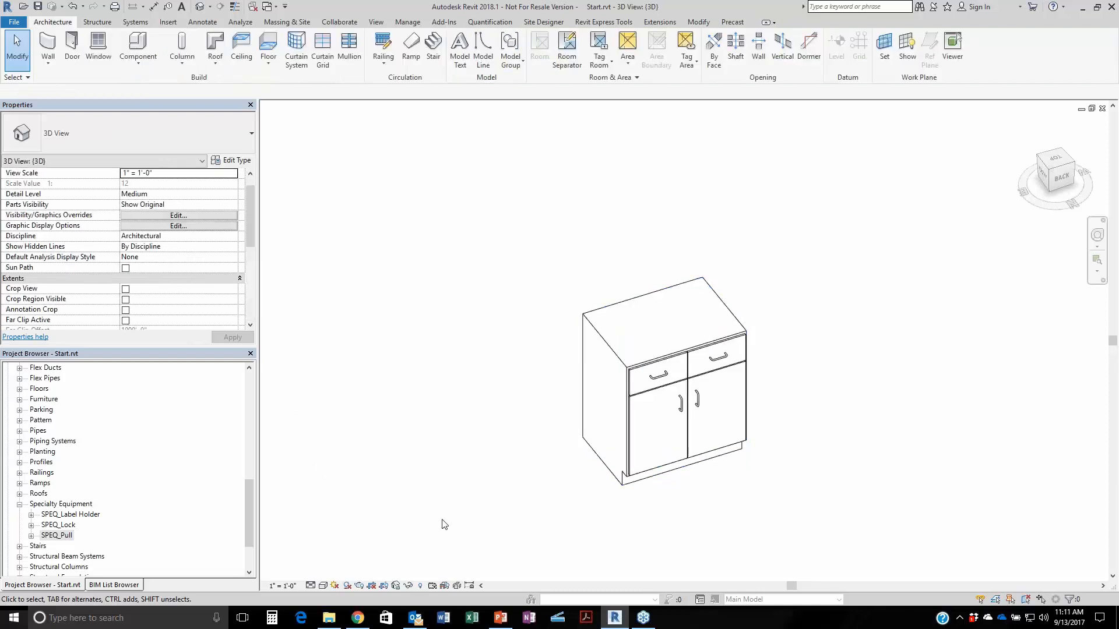
Set the 3D view's detail level to Fine and check the cabinet up close.
{"action": "left_click", "coordinate": [312, 585]}
{"action": "left_click", "coordinate": [322, 574]}
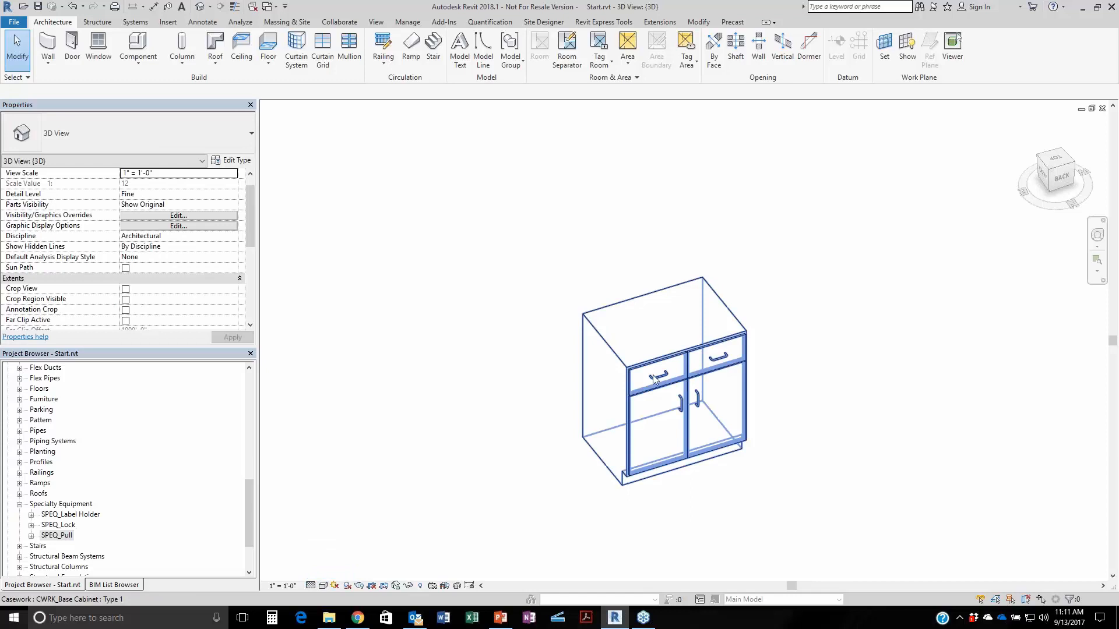
{"action": "scroll", "coordinate": [529, 369], "scroll_direction": "up", "scroll_amount": 3}
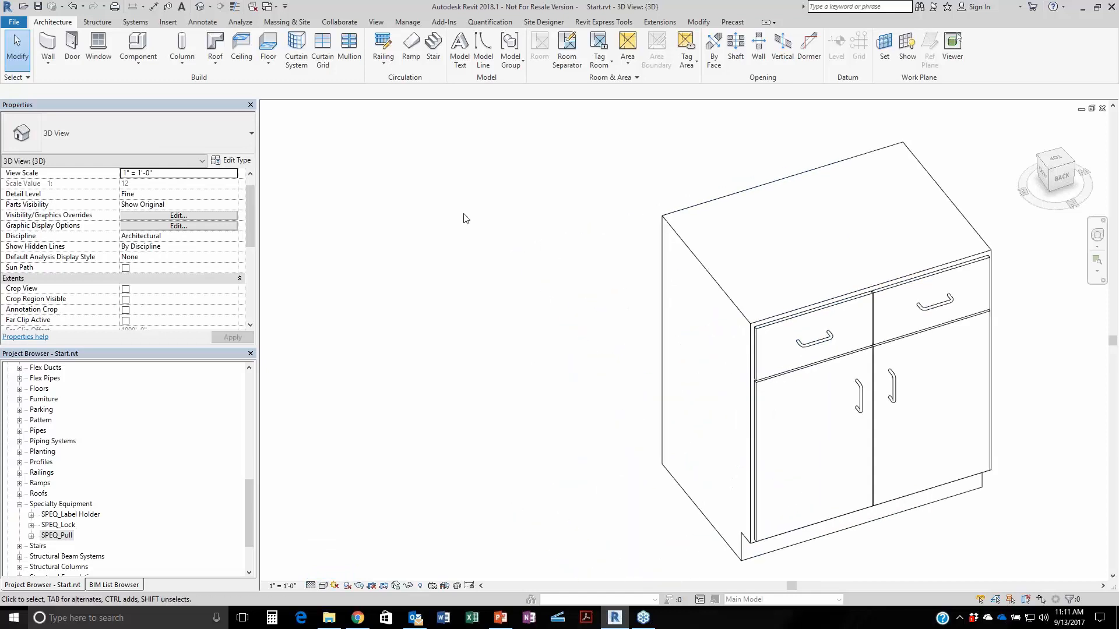
{"action": "left_click", "coordinate": [268, 6]}
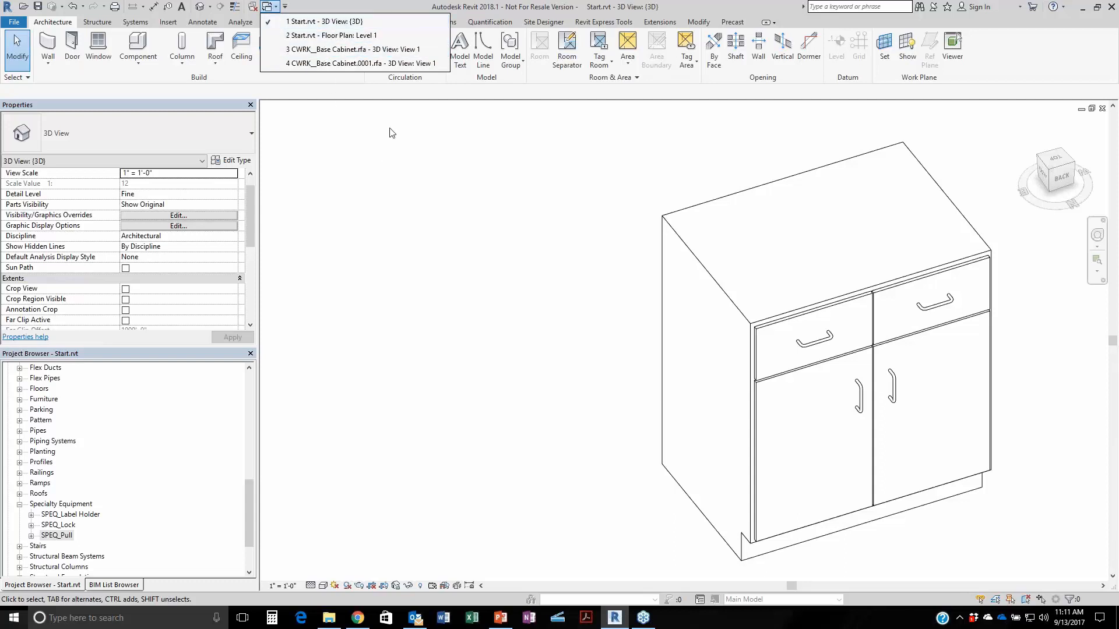
{"action": "left_click", "coordinate": [543, 182]}
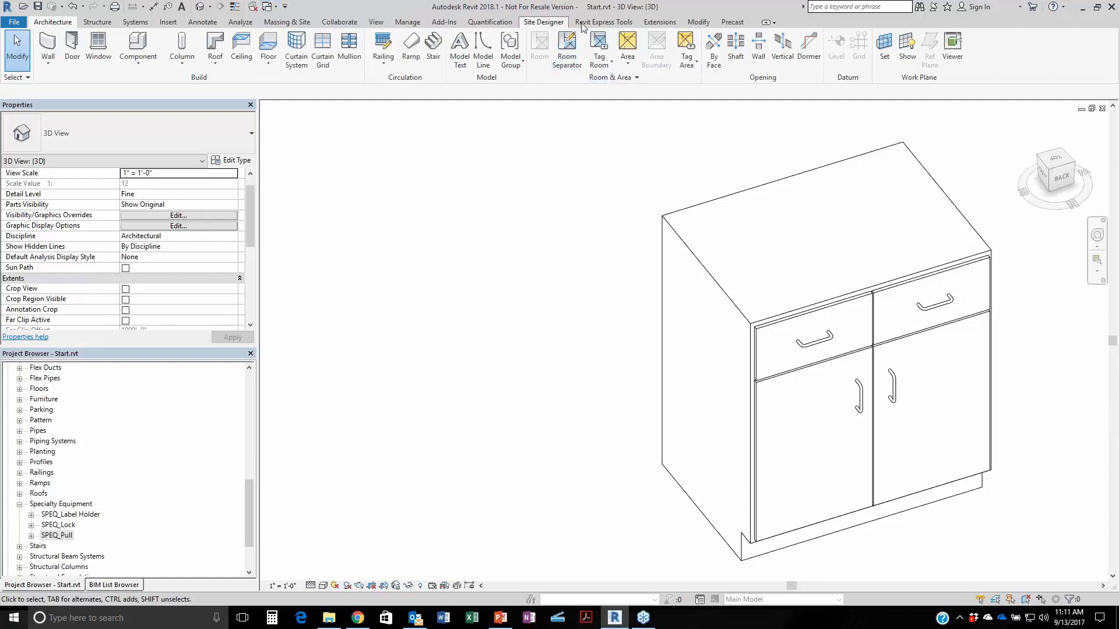
{"action": "left_click", "coordinate": [622, 26]}
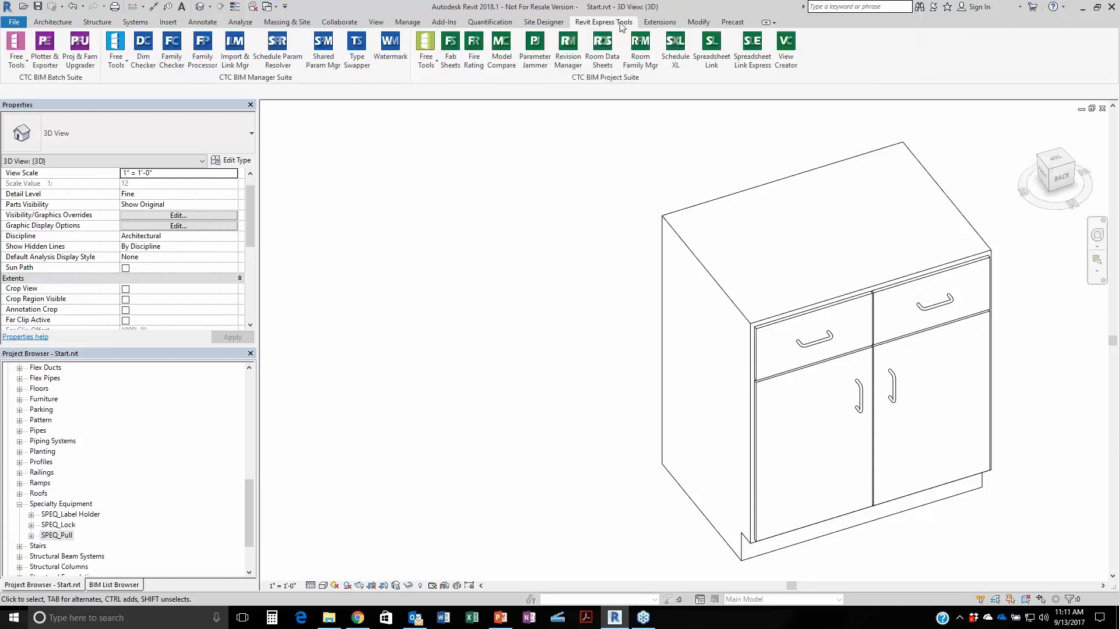
{"action": "left_click", "coordinate": [16, 58]}
{"action": "left_click", "coordinate": [50, 134]}
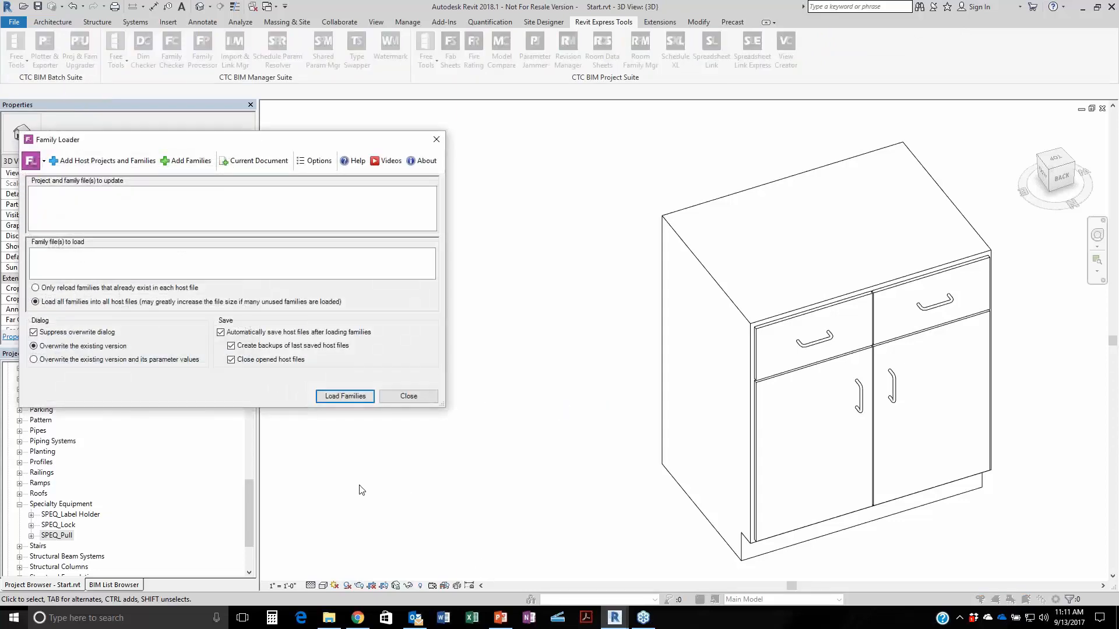
{"action": "left_click", "coordinate": [394, 395]}
Set the 3D view's visual style to Shaded and check the cabinet's drawer and door fronts.
{"action": "left_click", "coordinate": [323, 586]}
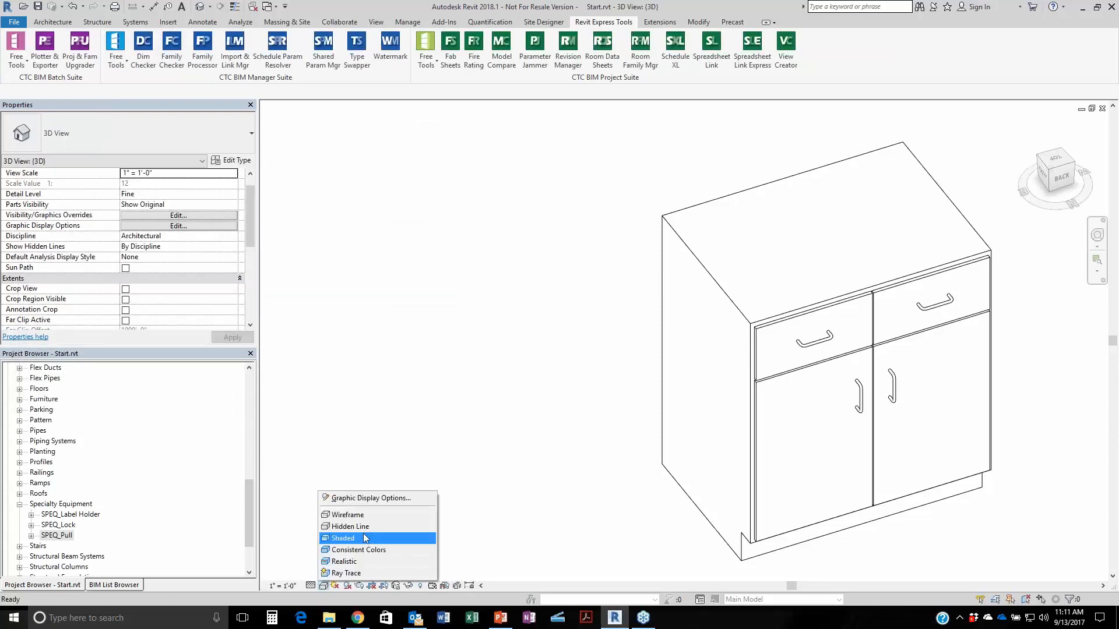
{"action": "left_click", "coordinate": [363, 539]}
{"action": "scroll", "coordinate": [899, 377], "scroll_direction": "up", "scroll_amount": 3}
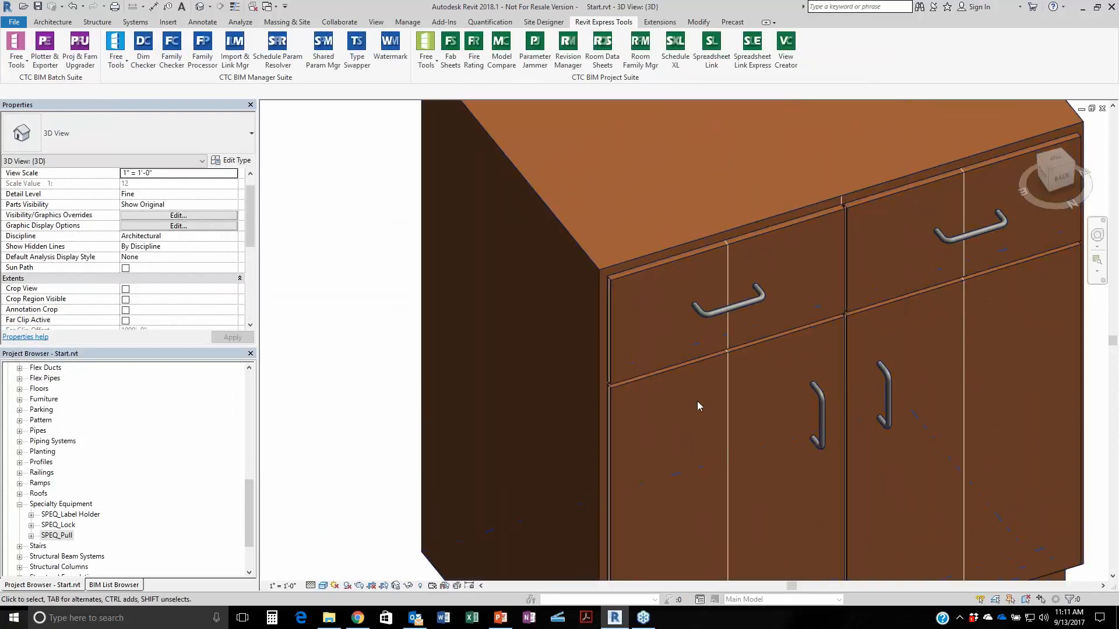
{"action": "scroll", "coordinate": [699, 405], "scroll_direction": "down", "scroll_amount": 3}
{"action": "middle_click_drag", "start_coordinate": [708, 414], "coordinate": [841, 400]}
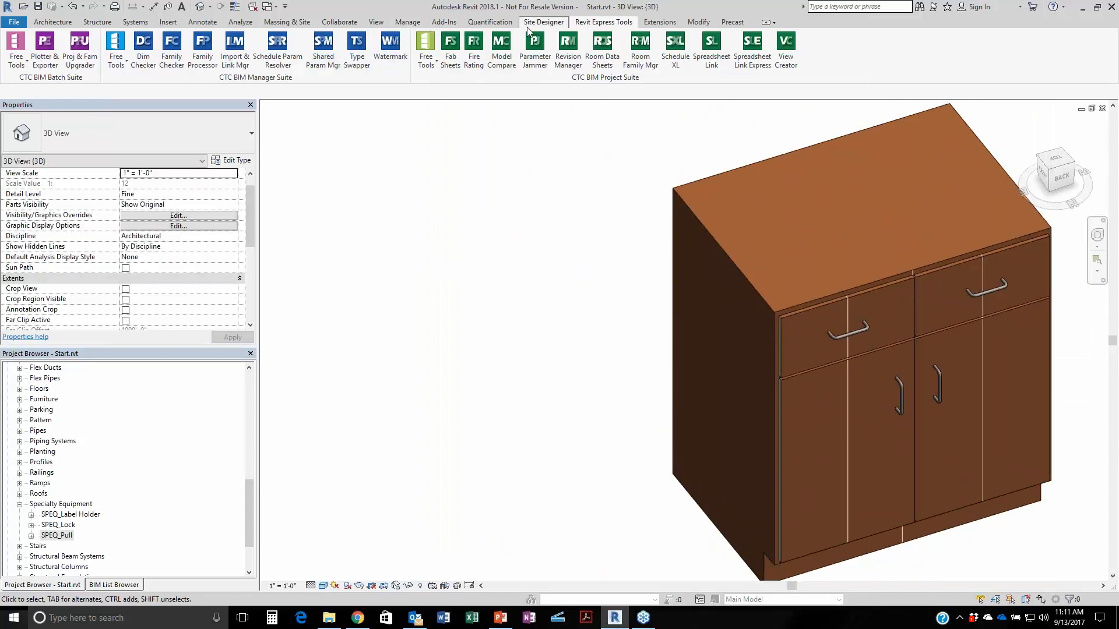
Start the Family Loader and select CWRK_Base Cabinet.rfa from the 01 Family Loader folder as a host file.
{"action": "left_click", "coordinate": [16, 61]}
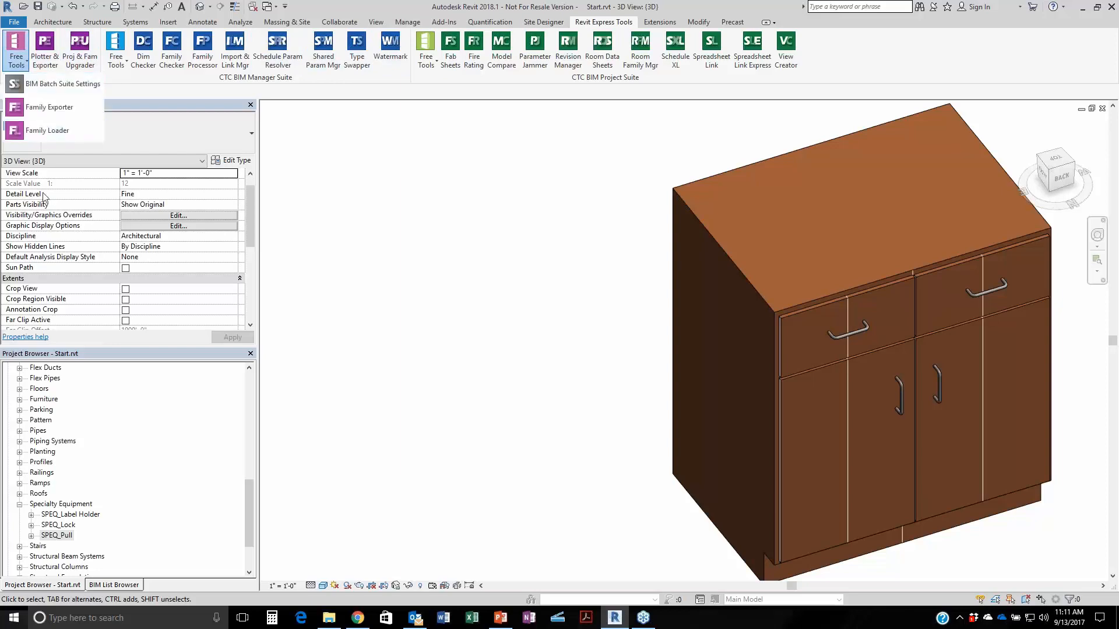
{"action": "left_click", "coordinate": [43, 138]}
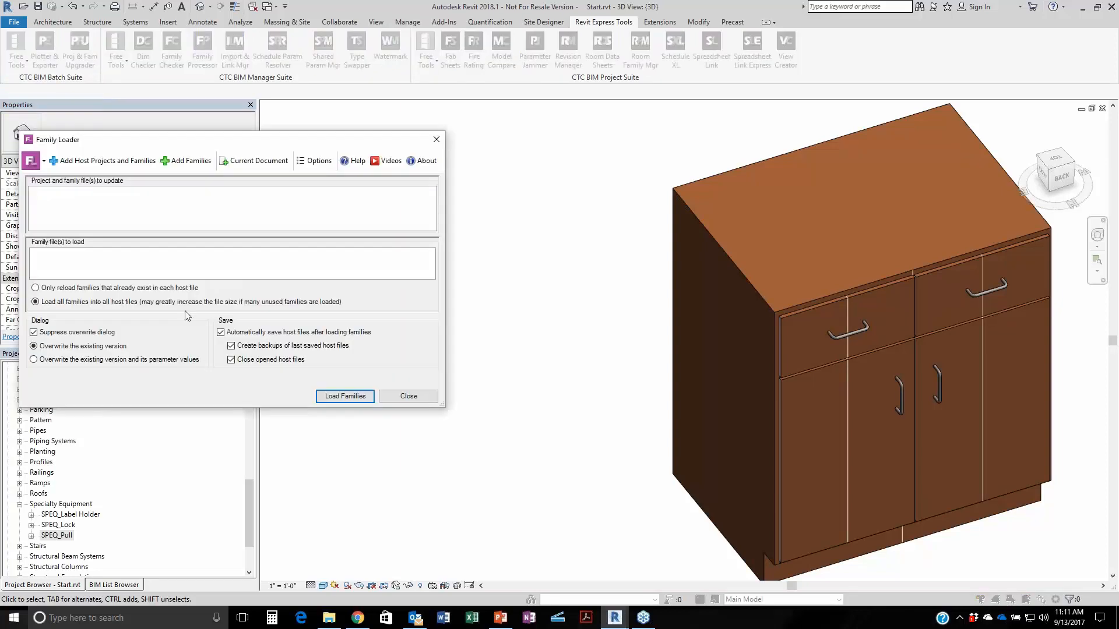
{"action": "left_click", "coordinate": [92, 162]}
{"action": "left_click", "coordinate": [337, 157]}
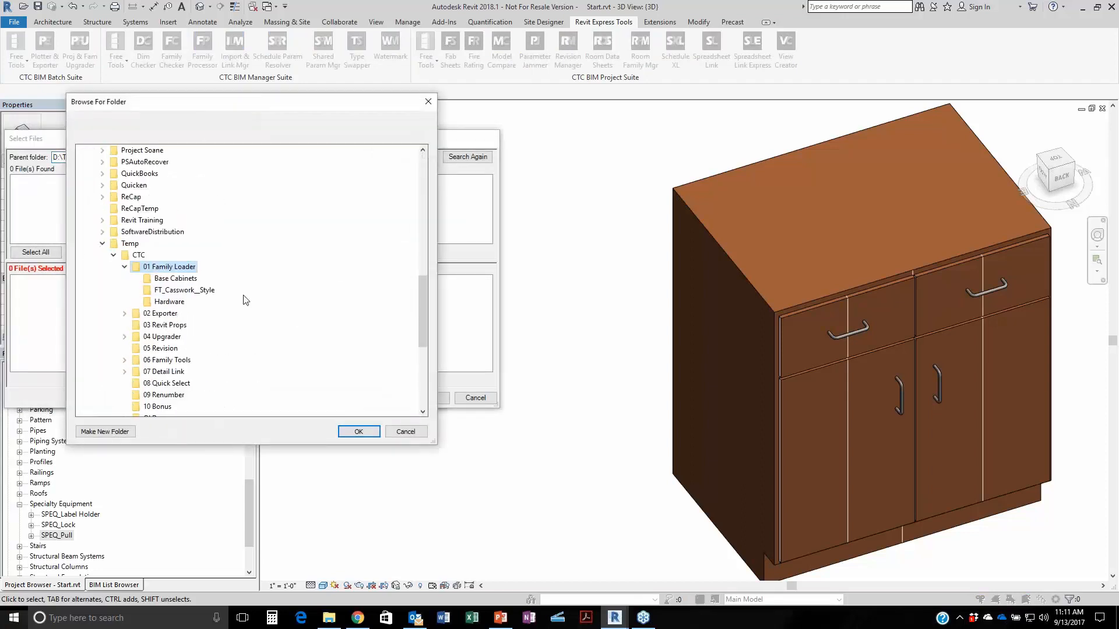
{"action": "left_click", "coordinate": [358, 431]}
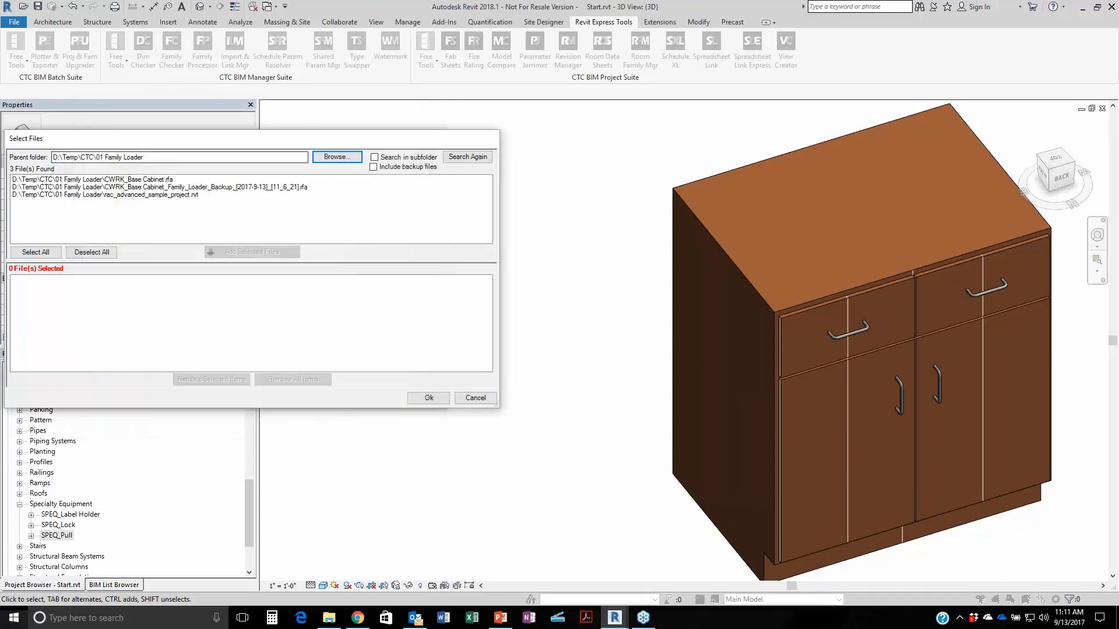
{"action": "left_click", "coordinate": [162, 181]}
{"action": "left_click", "coordinate": [240, 253]}
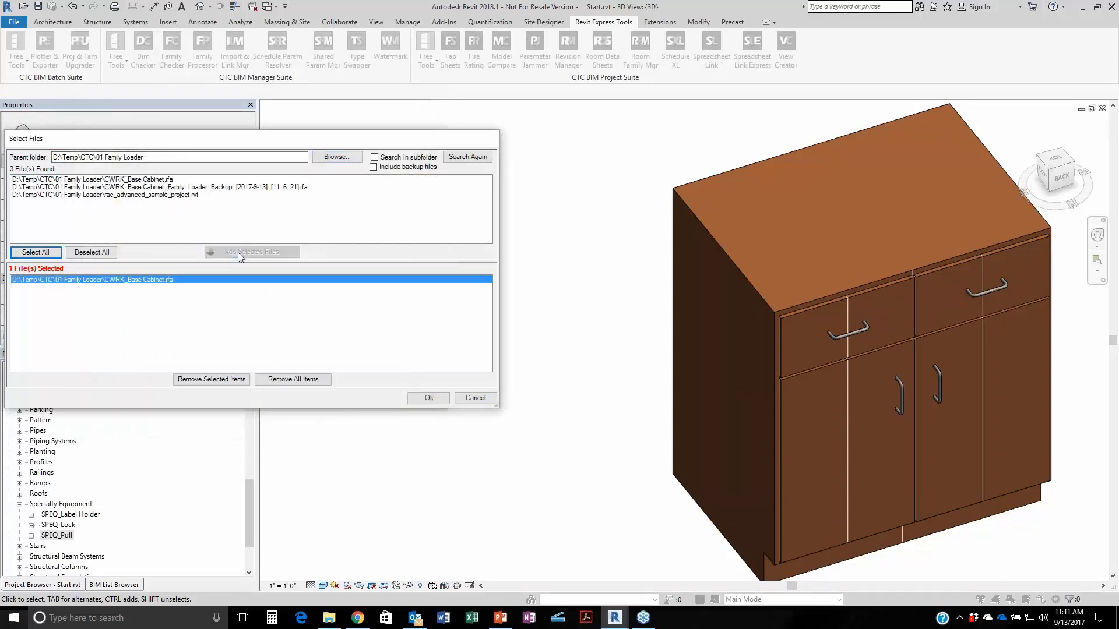
Select Start.rvt from the CTC folder as a second host file and accept the host file selection.
{"action": "left_click", "coordinate": [337, 157]}
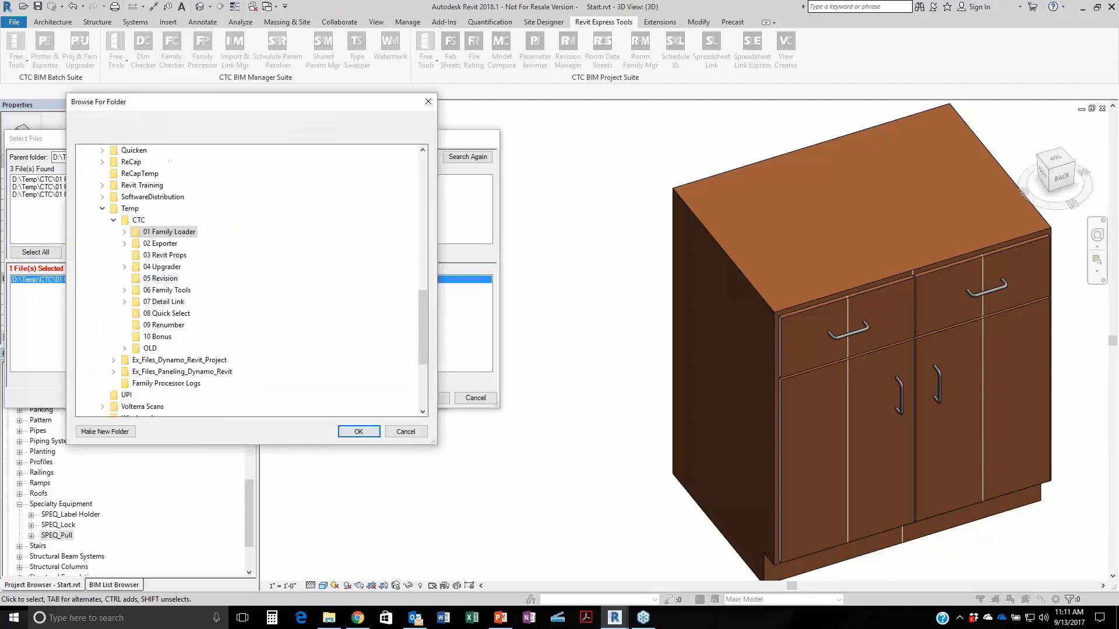
{"action": "left_click", "coordinate": [139, 222]}
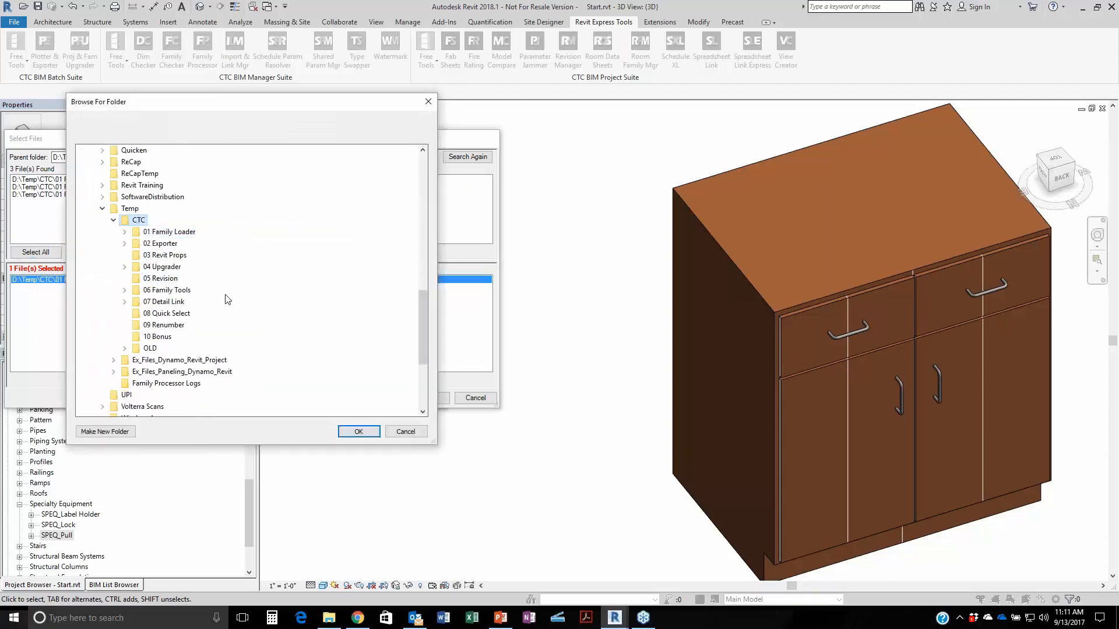
{"action": "left_click", "coordinate": [356, 432]}
{"action": "left_click", "coordinate": [81, 203]}
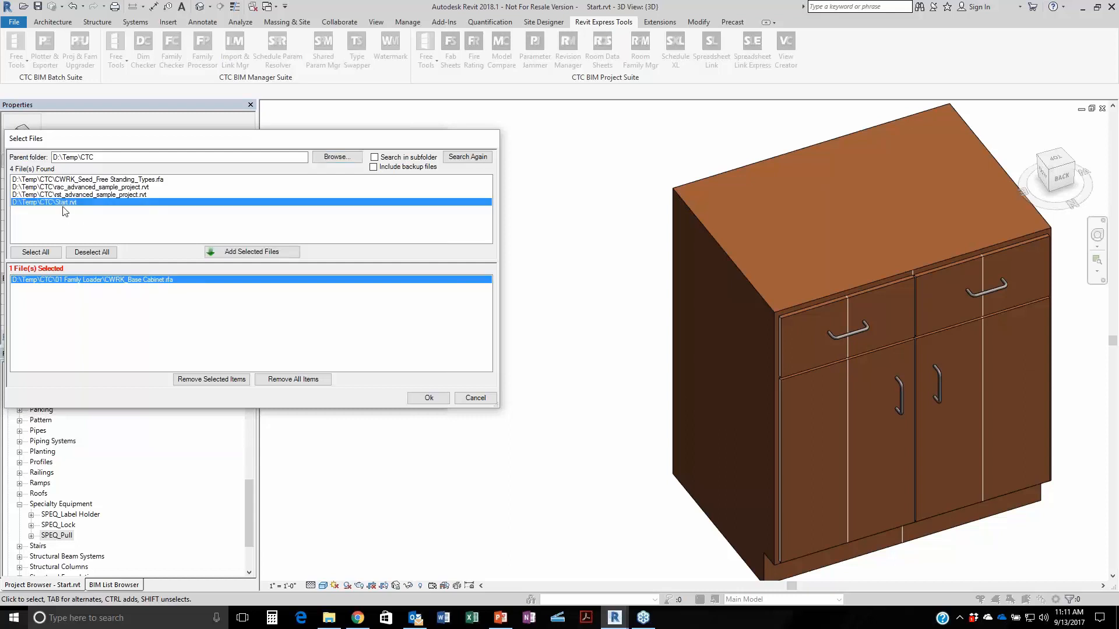
{"action": "left_click", "coordinate": [263, 254]}
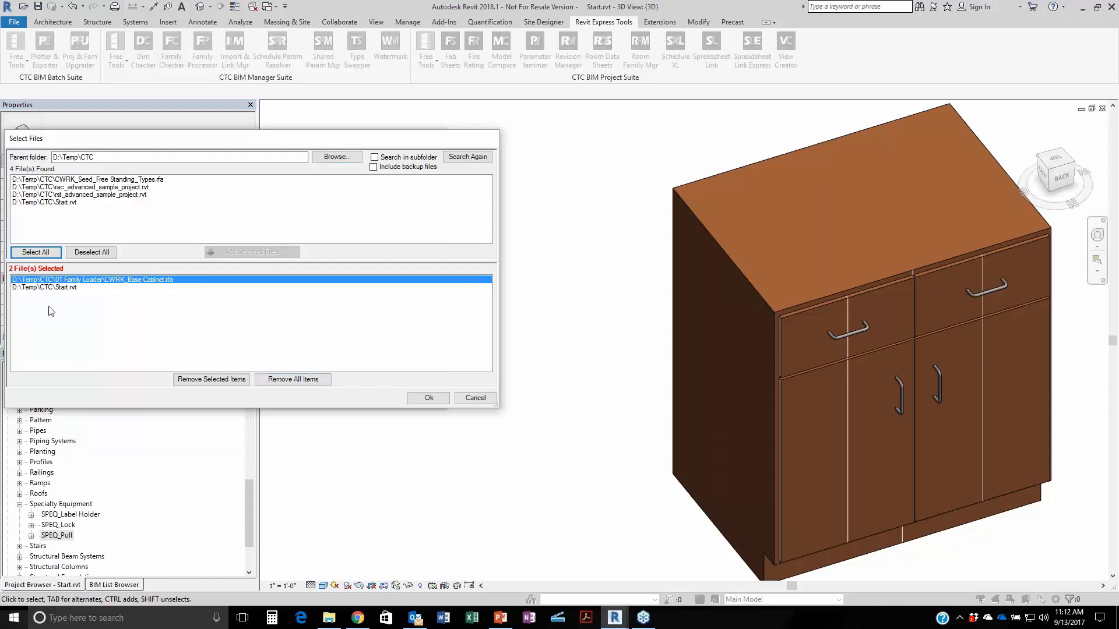
{"action": "left_click", "coordinate": [428, 398]}
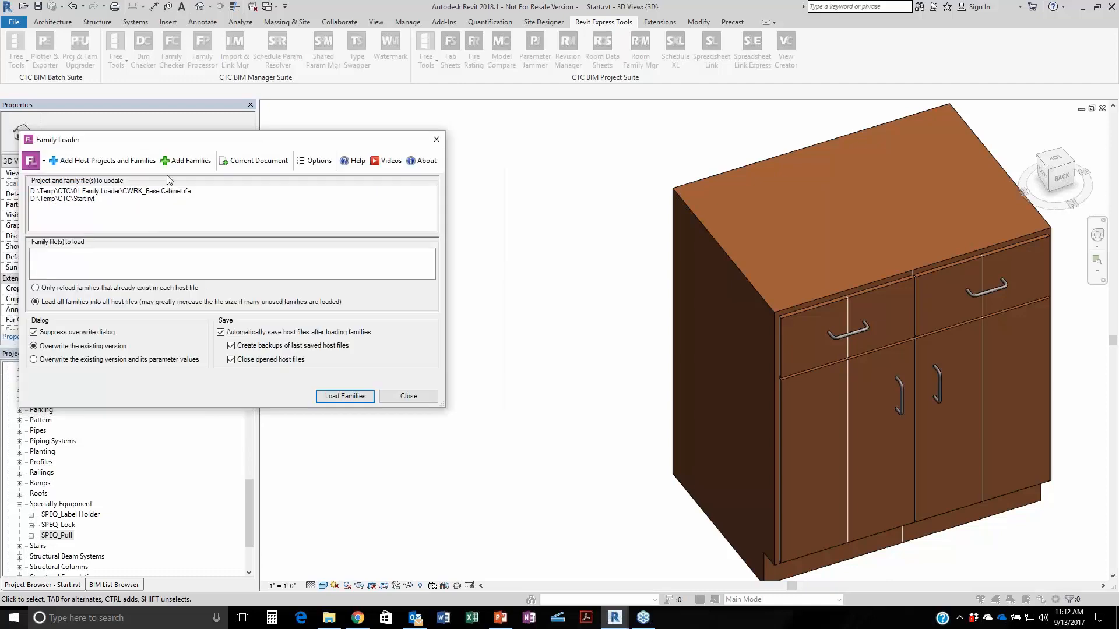
Add all three families in the 01 Family Loader\Hardware folder, SPEQ_Label Holder, SPEQ_Lock and SPEQ_Pull, as the families to load.
{"action": "left_click", "coordinate": [185, 161]}
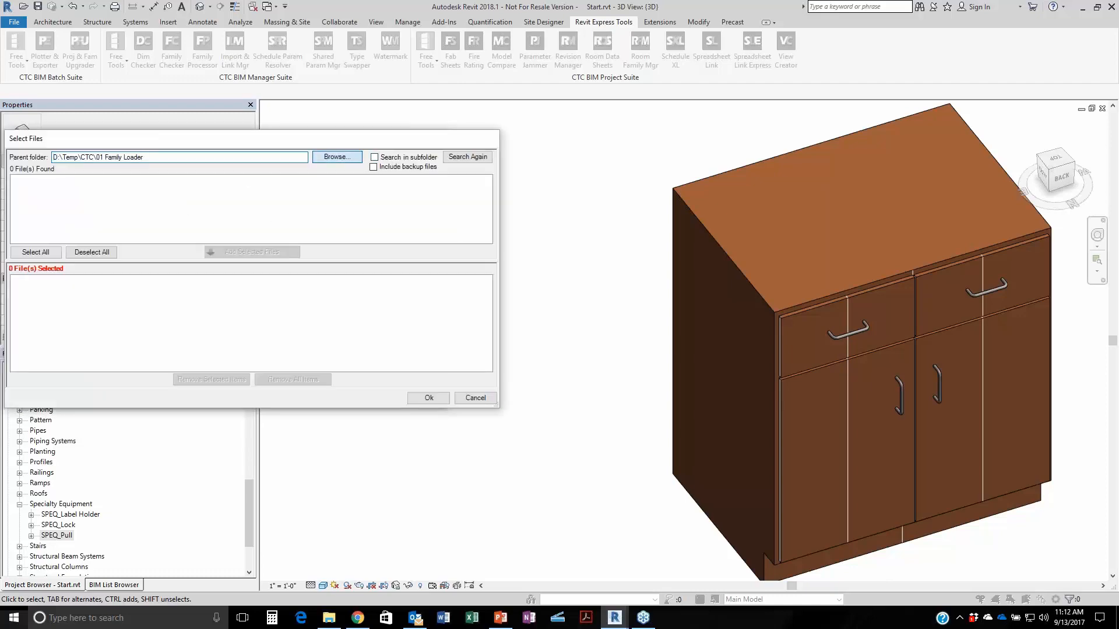
{"action": "left_click", "coordinate": [337, 157]}
{"action": "scroll", "coordinate": [245, 262], "scroll_direction": "down", "scroll_amount": 10}
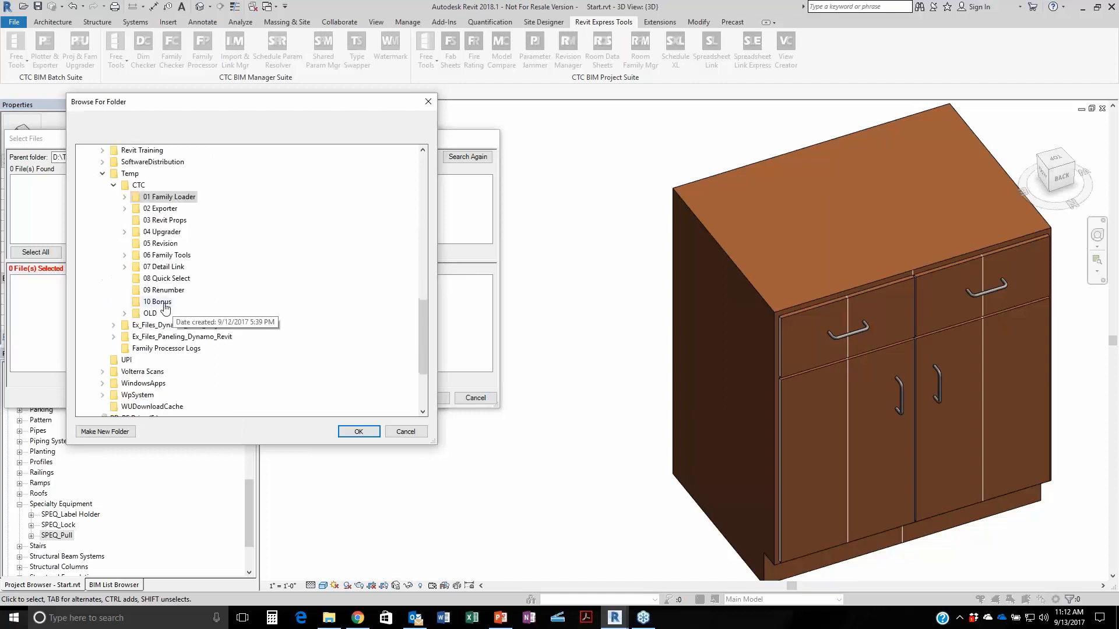
{"action": "double_click", "coordinate": [168, 197]}
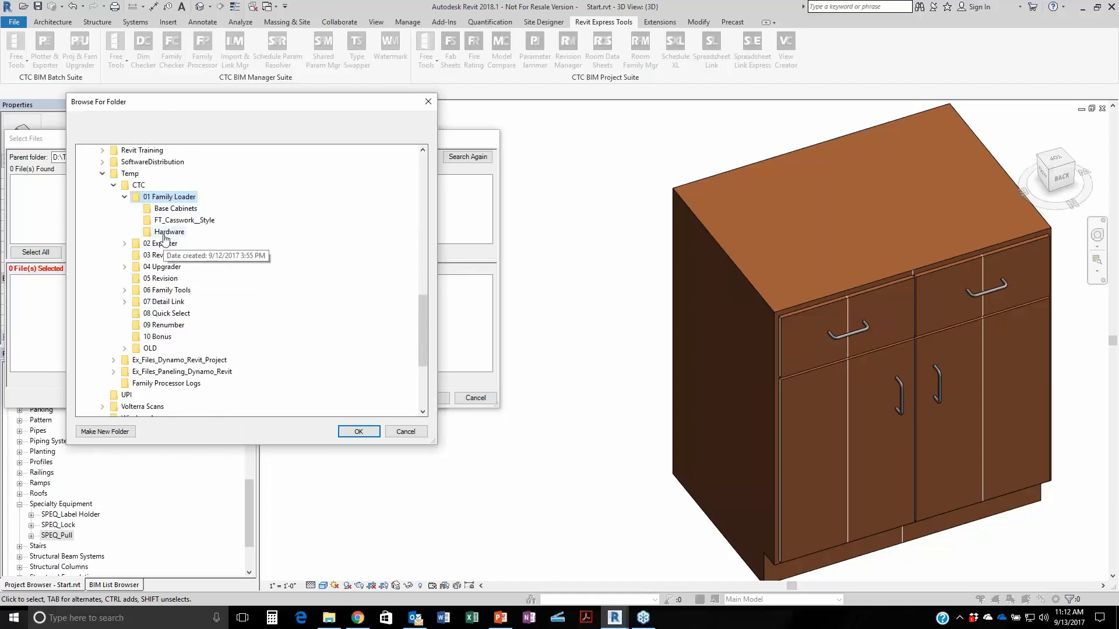
{"action": "left_click", "coordinate": [166, 233]}
{"action": "left_click", "coordinate": [359, 431]}
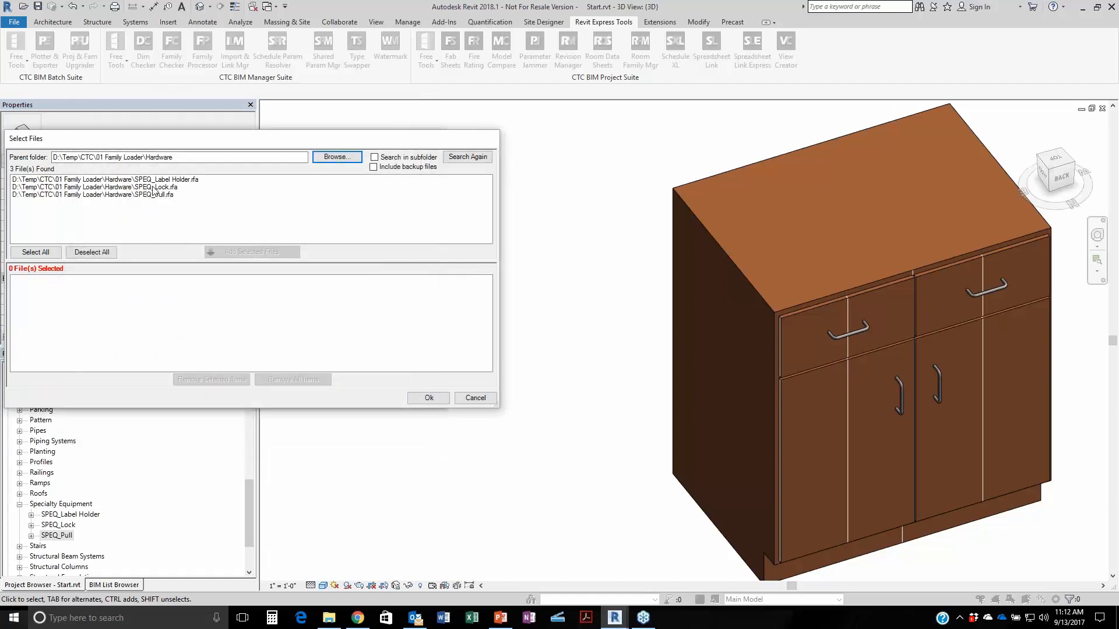
{"action": "left_click", "coordinate": [36, 251]}
{"action": "left_click", "coordinate": [254, 251]}
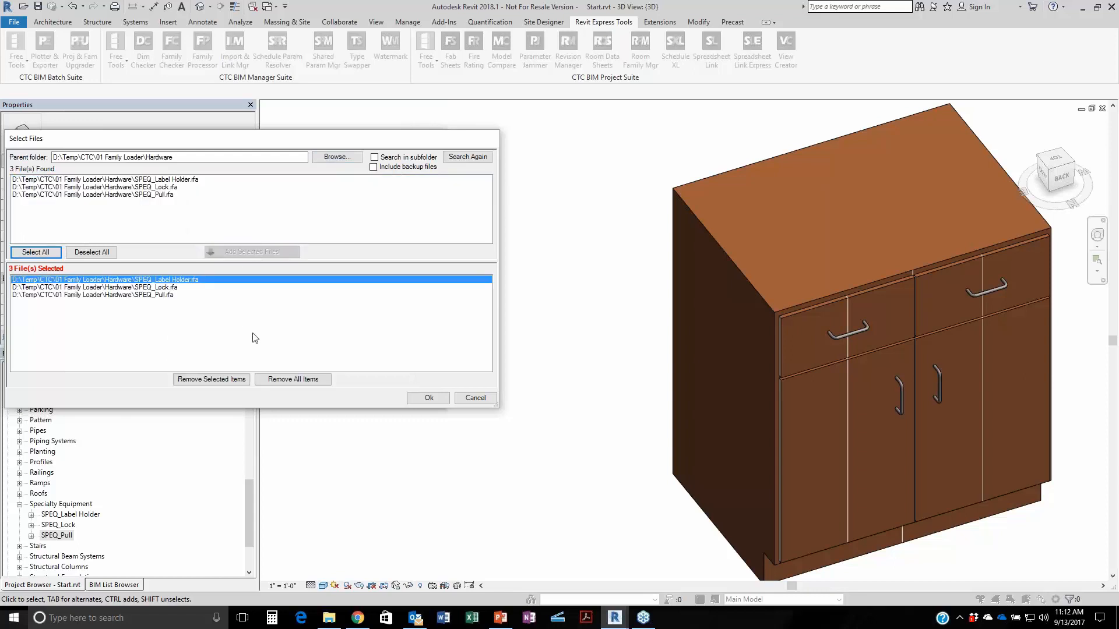
{"action": "left_click", "coordinate": [421, 398]}
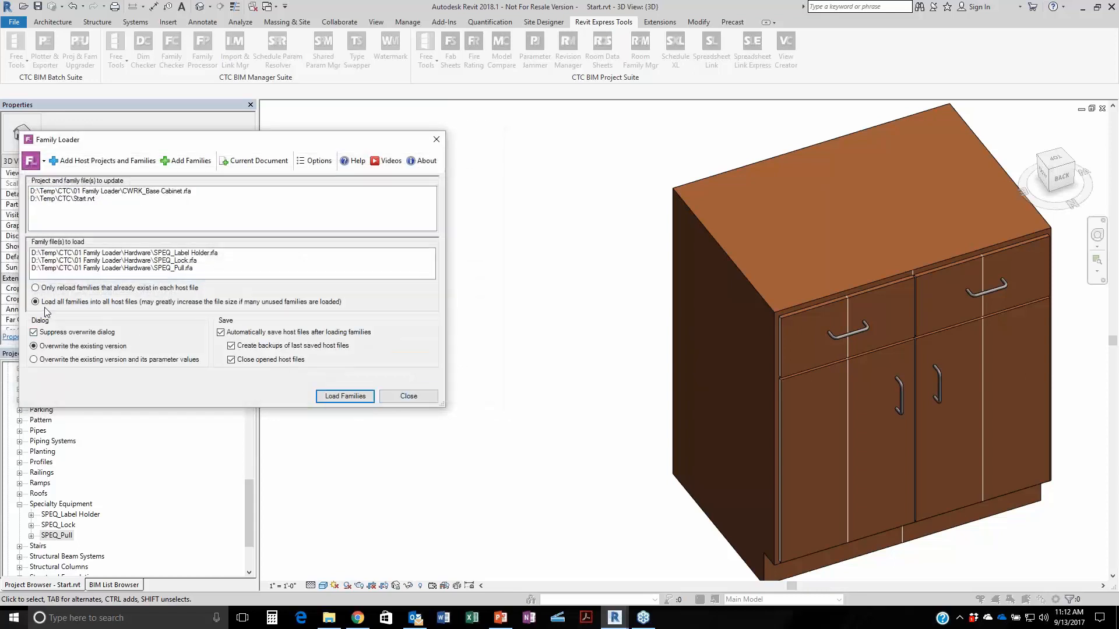
Load the hardware families with only those already in each host file reloaded, accept the report and close the Family Loader.
{"action": "left_click", "coordinate": [50, 291]}
{"action": "left_click", "coordinate": [341, 396]}
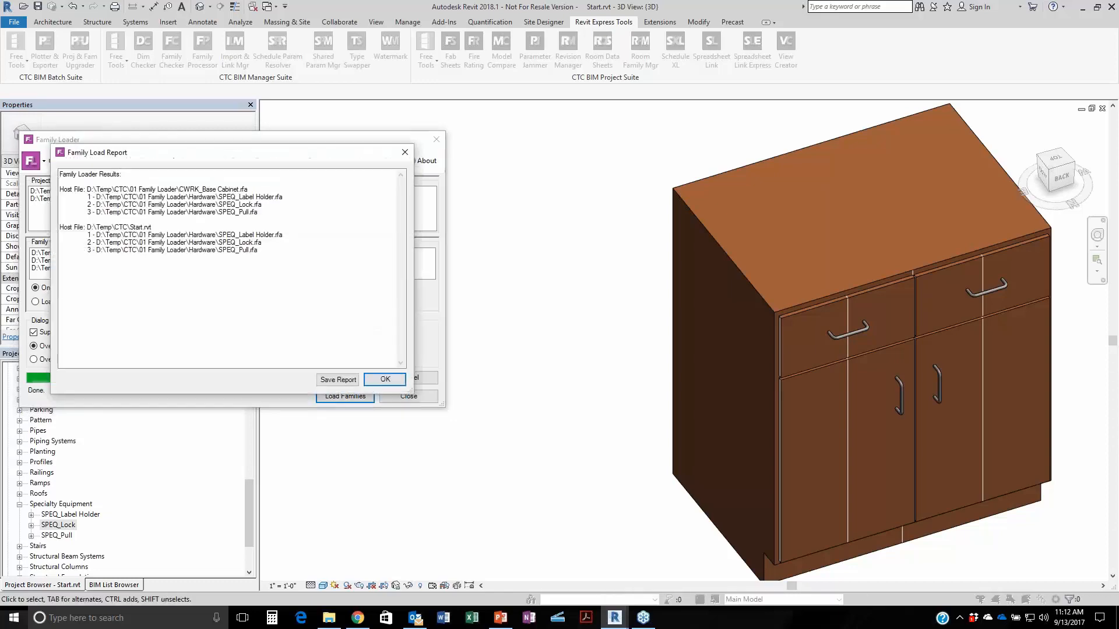
{"action": "left_click", "coordinate": [386, 379]}
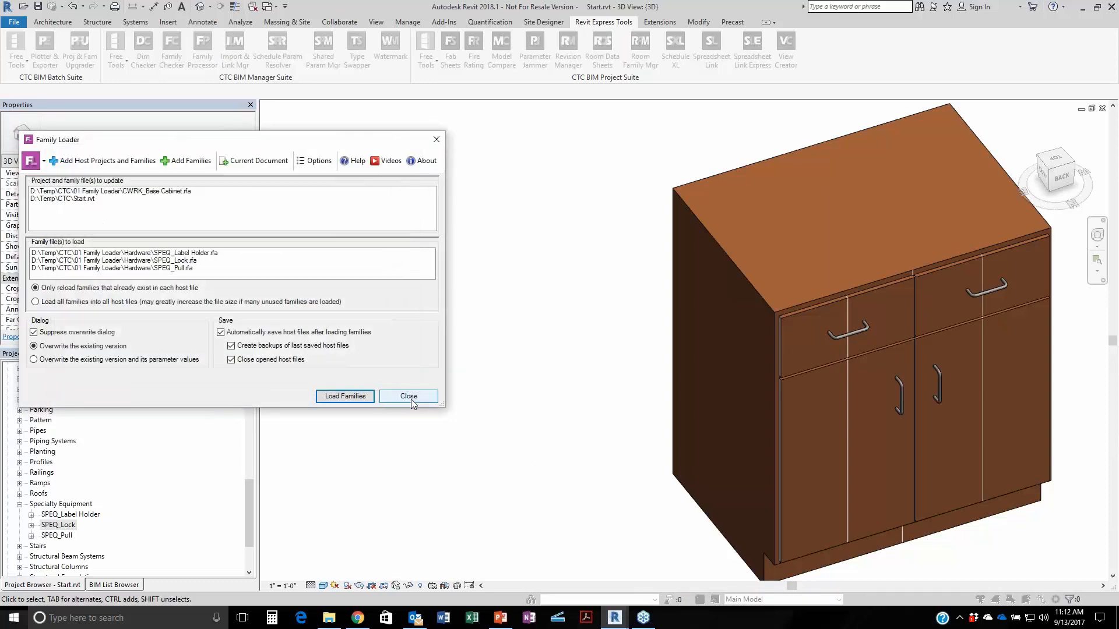
{"action": "left_click", "coordinate": [411, 399]}
{"action": "scroll", "coordinate": [977, 362], "scroll_direction": "up", "scroll_amount": 5}
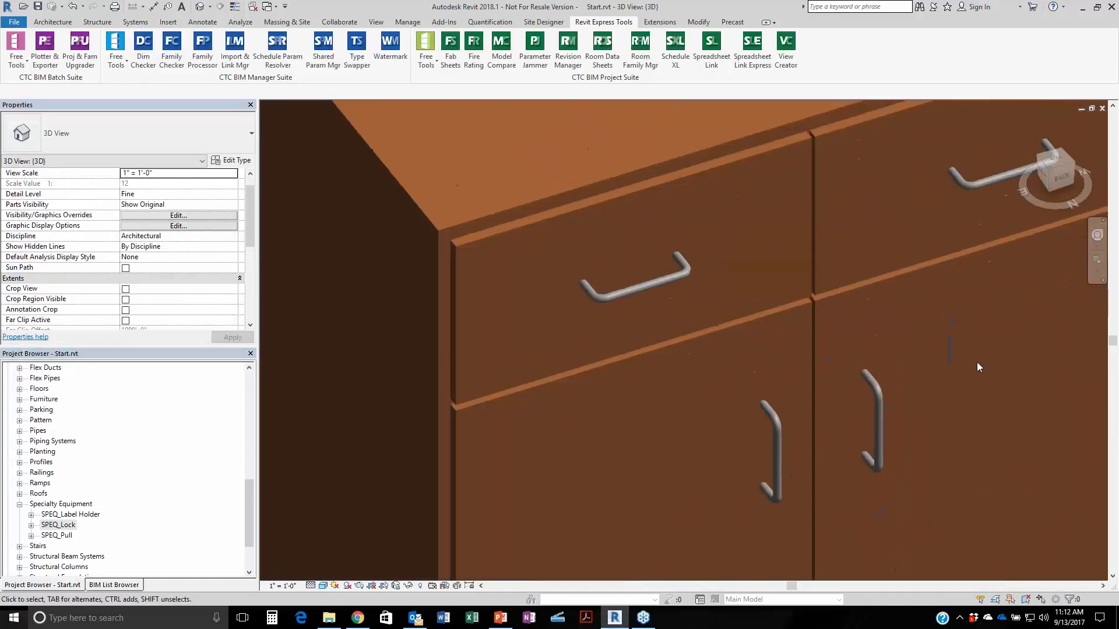
Switch to the 3D view of CWRK_Base Cabinet.rfa, set its visual style to Shaded and check the cabinet's pulls.
{"action": "left_click", "coordinate": [270, 6]}
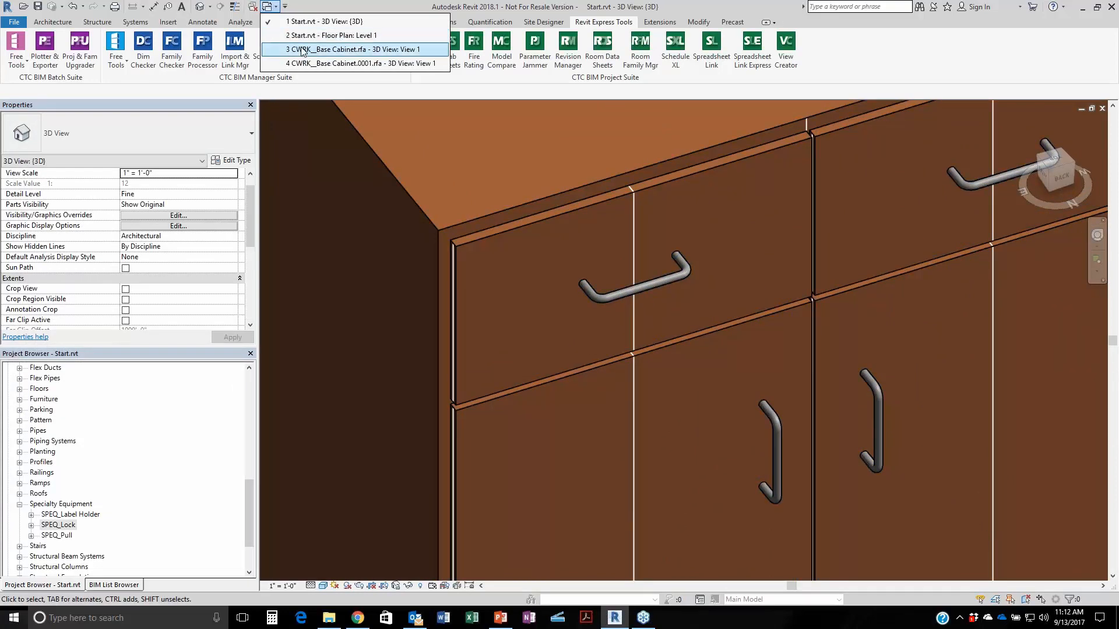
{"action": "left_click", "coordinate": [302, 51]}
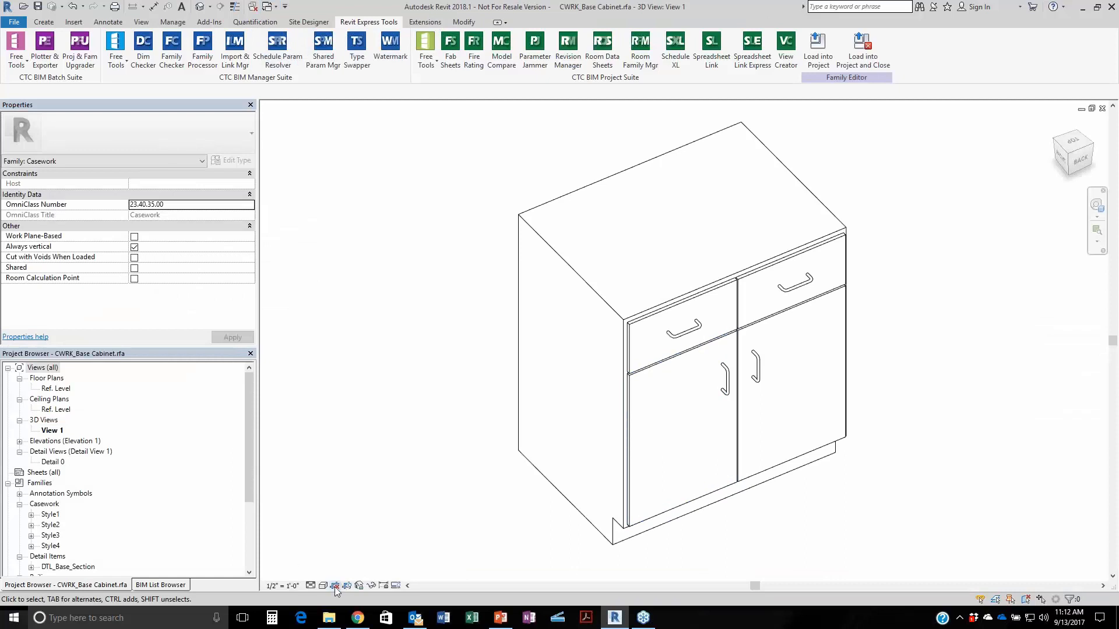
{"action": "left_click", "coordinate": [334, 585]}
{"action": "left_click", "coordinate": [349, 538]}
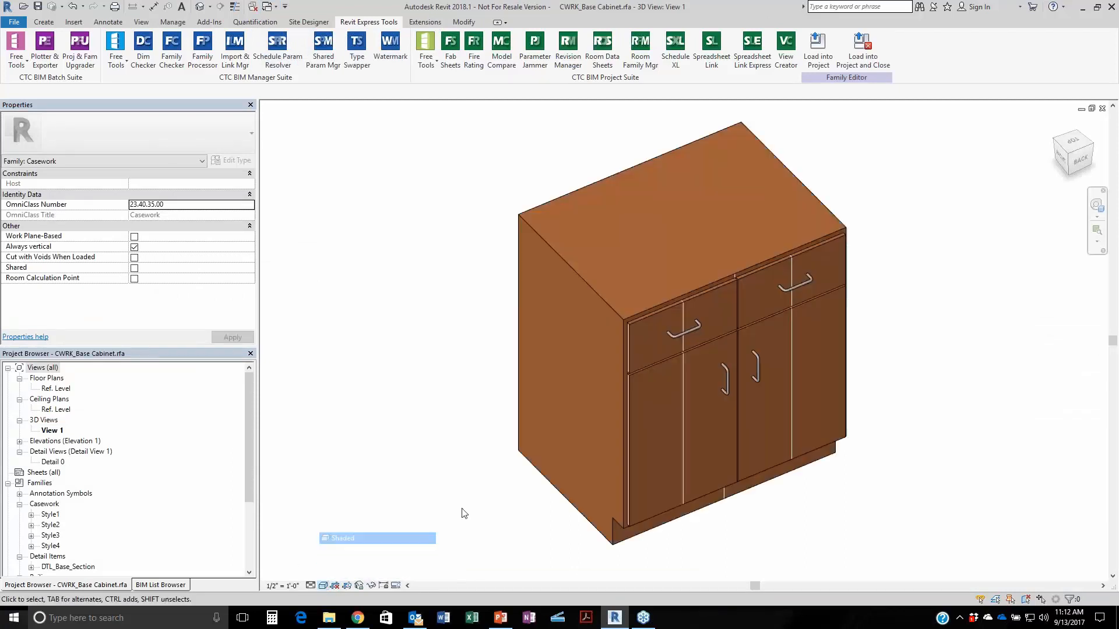
{"action": "scroll", "coordinate": [742, 337], "scroll_direction": "up", "scroll_amount": 3}
{"action": "scroll", "coordinate": [728, 339], "scroll_direction": "down", "scroll_amount": 2}
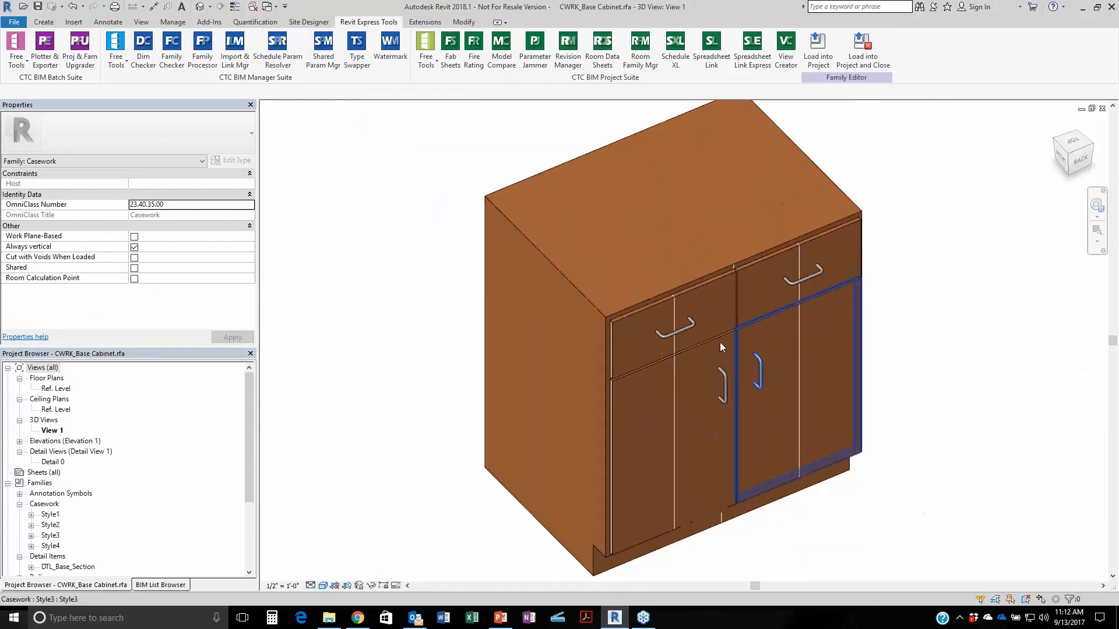
{"action": "middle_click_drag", "start_coordinate": [507, 367], "coordinate": [618, 368]}
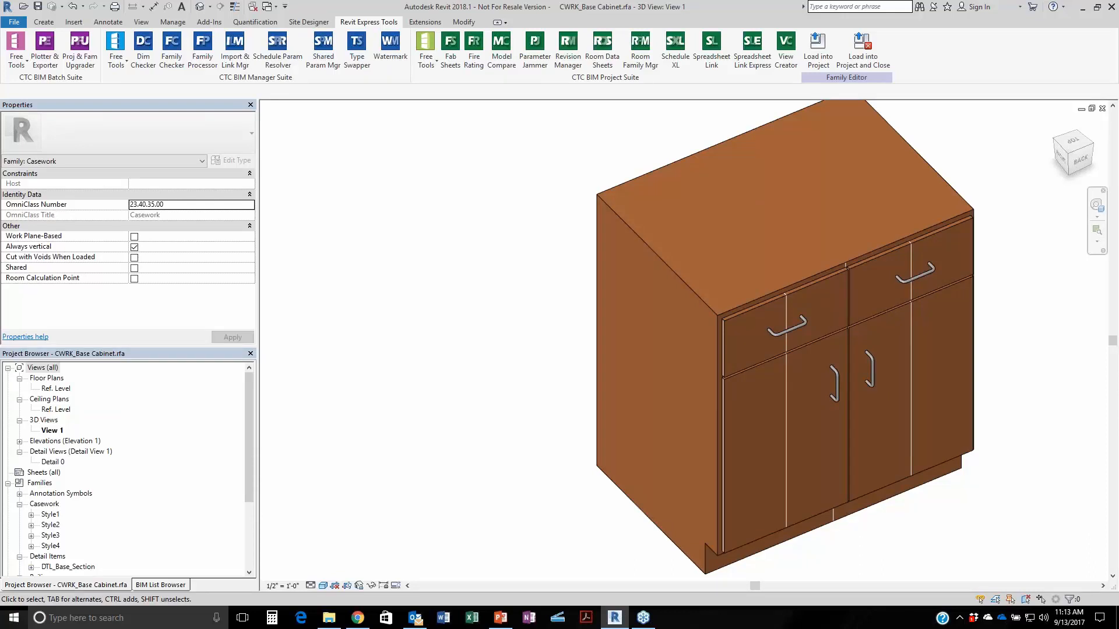
Examine the choices for saving all or individual loaded families out of the base cabinet family, then cancel without saving.
{"action": "right_click", "coordinate": [39, 484]}
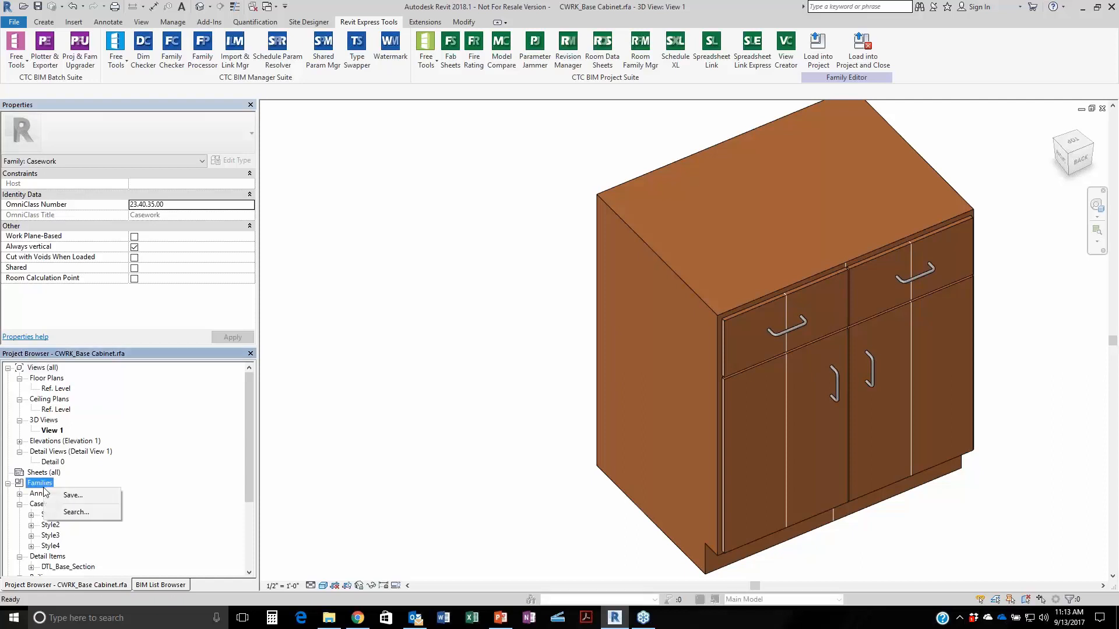
{"action": "left_click", "coordinate": [86, 498]}
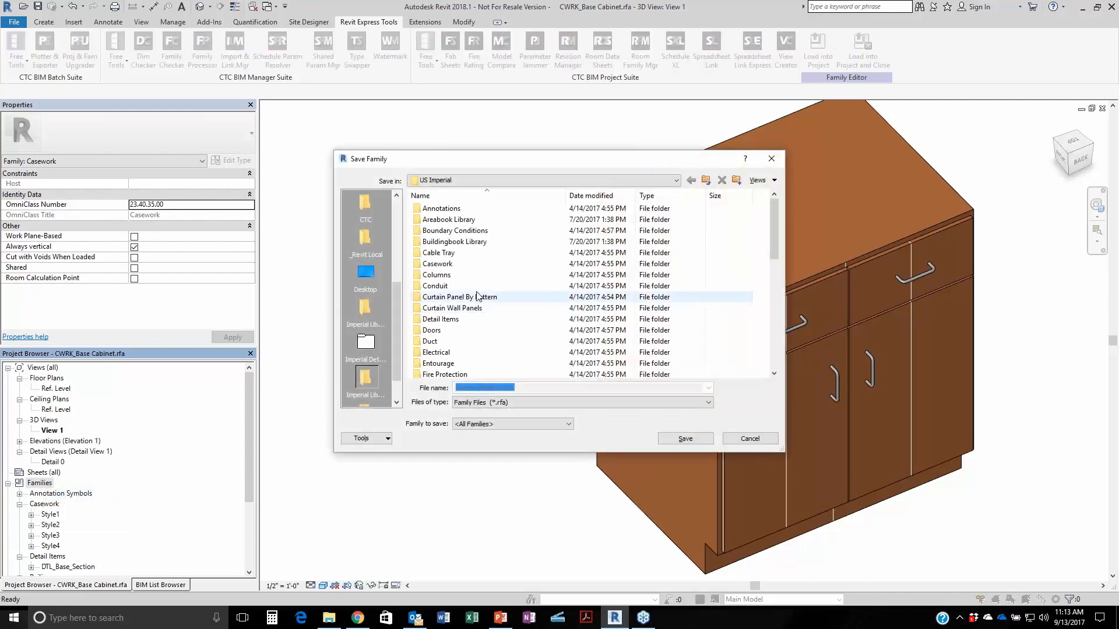
{"action": "left_click", "coordinate": [503, 425]}
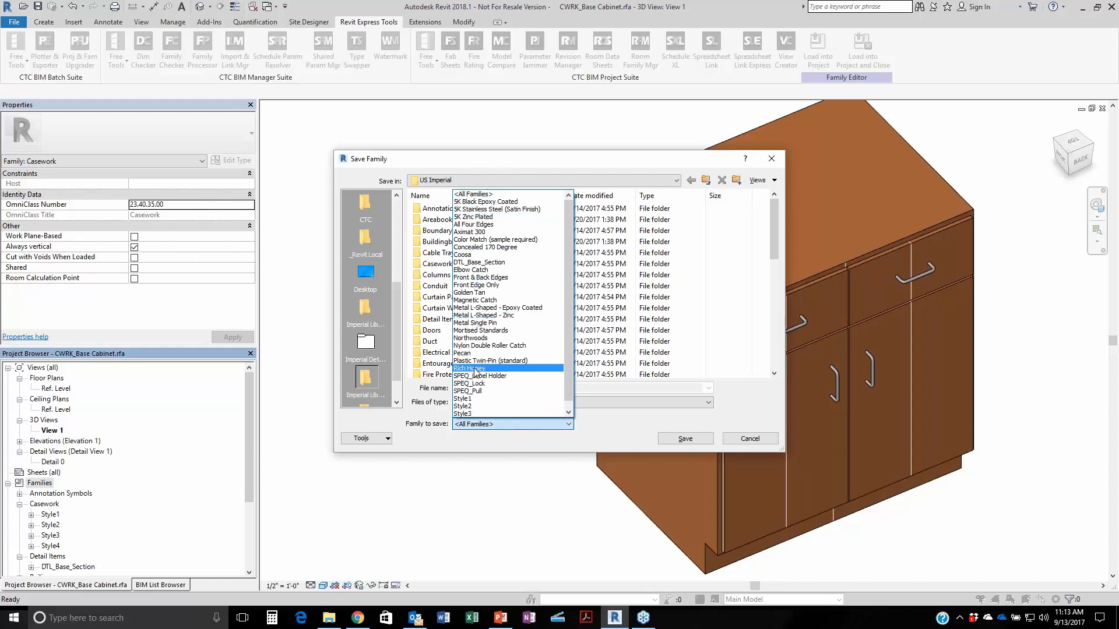
{"action": "left_click", "coordinate": [606, 428]}
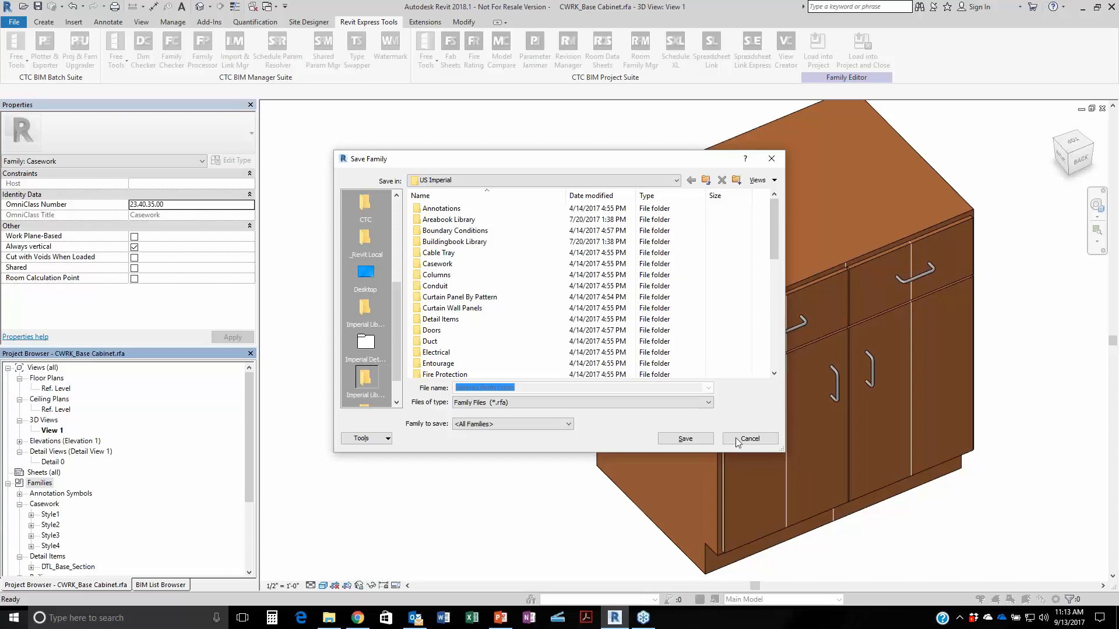
{"action": "left_click", "coordinate": [763, 440]}
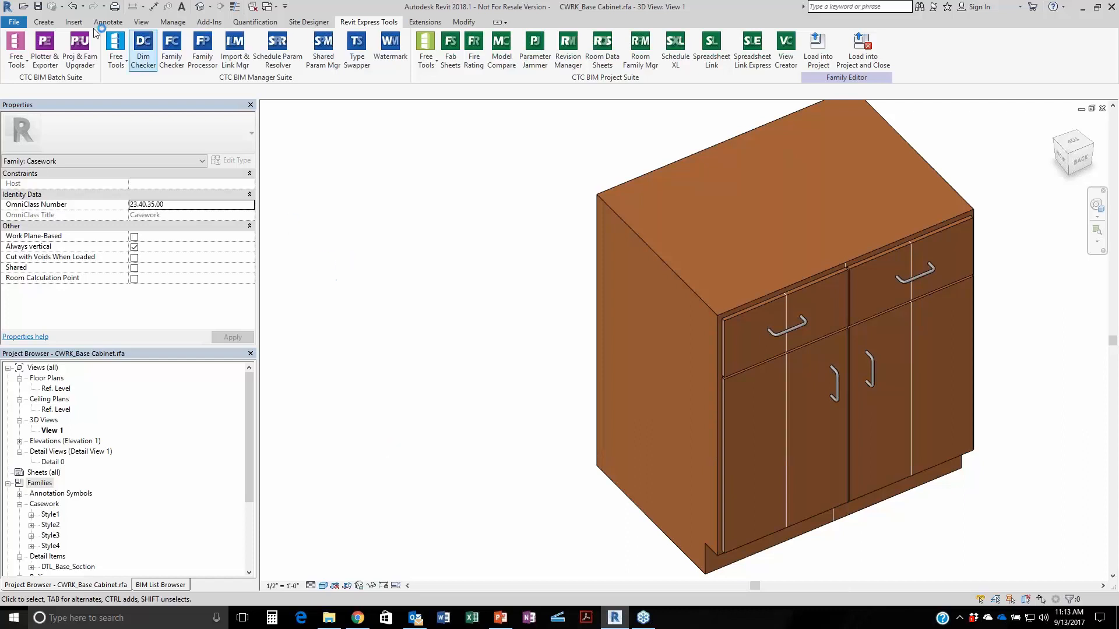
Close the base cabinet family and the Start.rvt project.
{"action": "left_click", "coordinate": [10, 22]}
{"action": "left_click", "coordinate": [56, 331]}
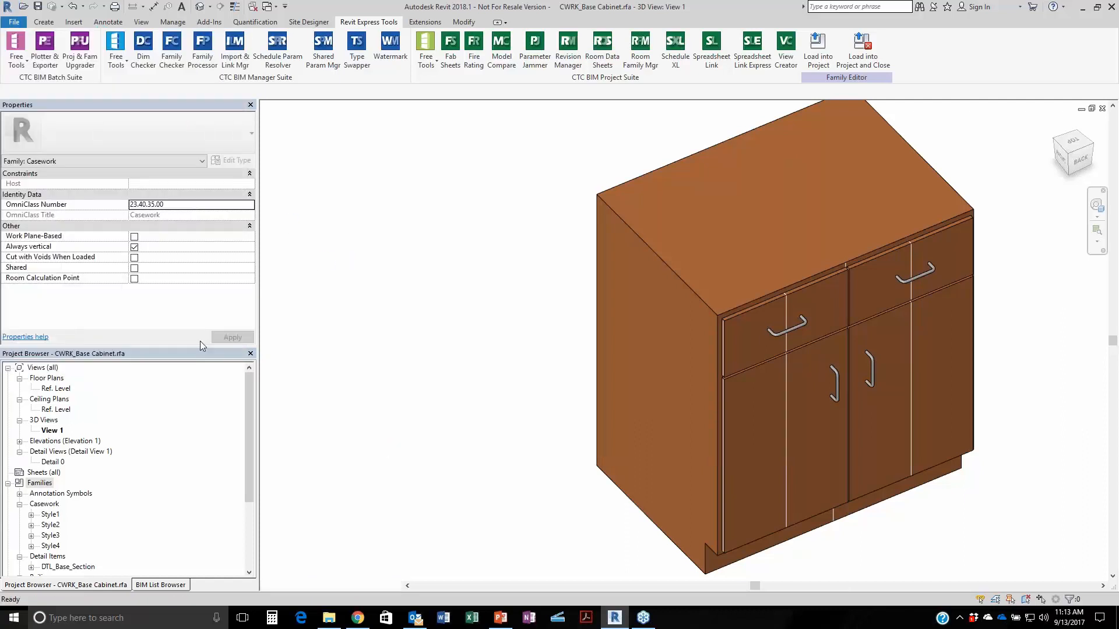
{"action": "left_click", "coordinate": [564, 317]}
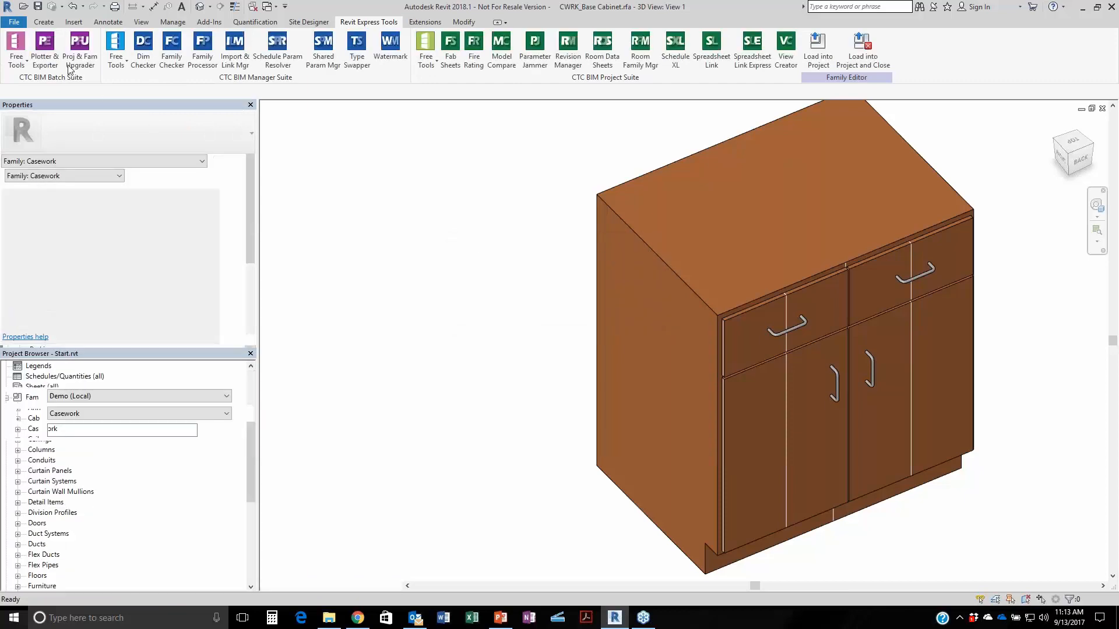
{"action": "left_click", "coordinate": [14, 22]}
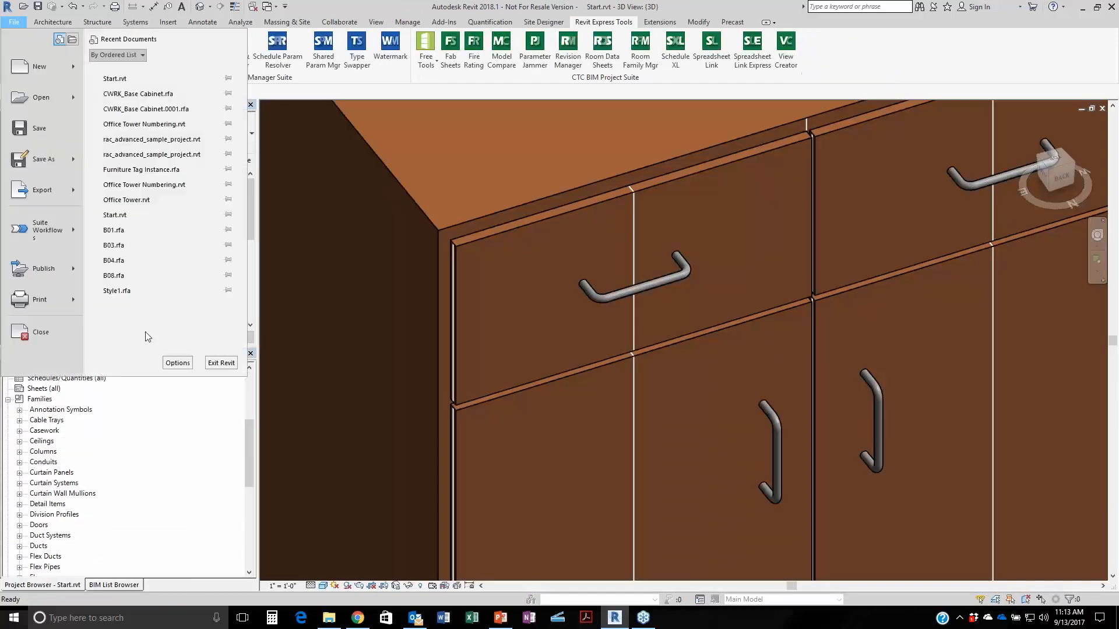
{"action": "left_click", "coordinate": [36, 317]}
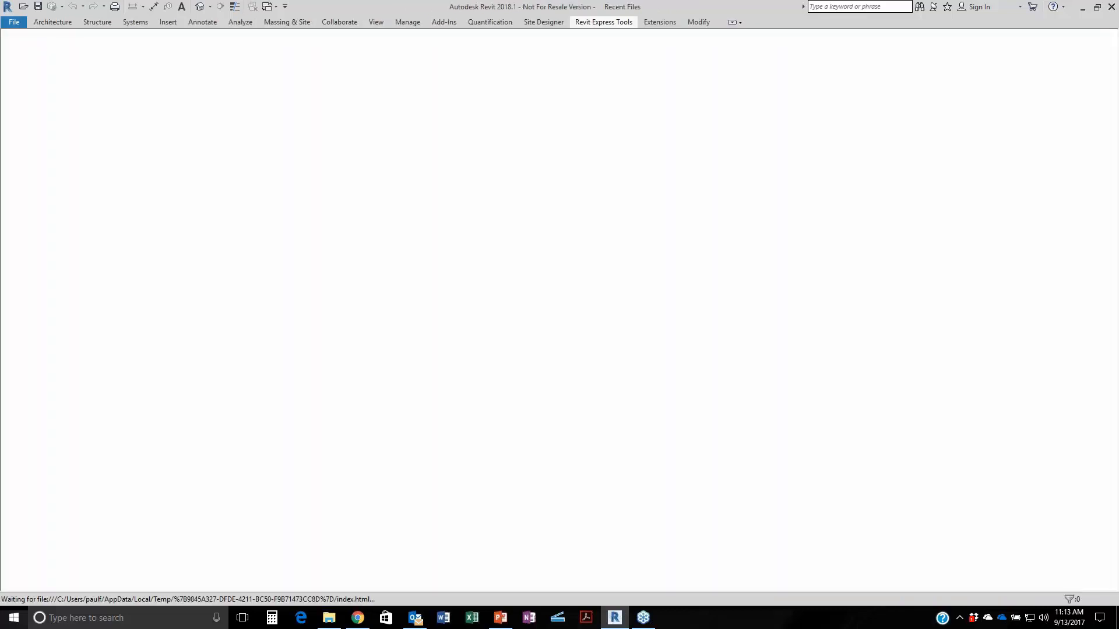
Open rac_advanced_sample_project.rvt from the 02 Exporter folder.
{"action": "key", "text": "ctrl+o"}
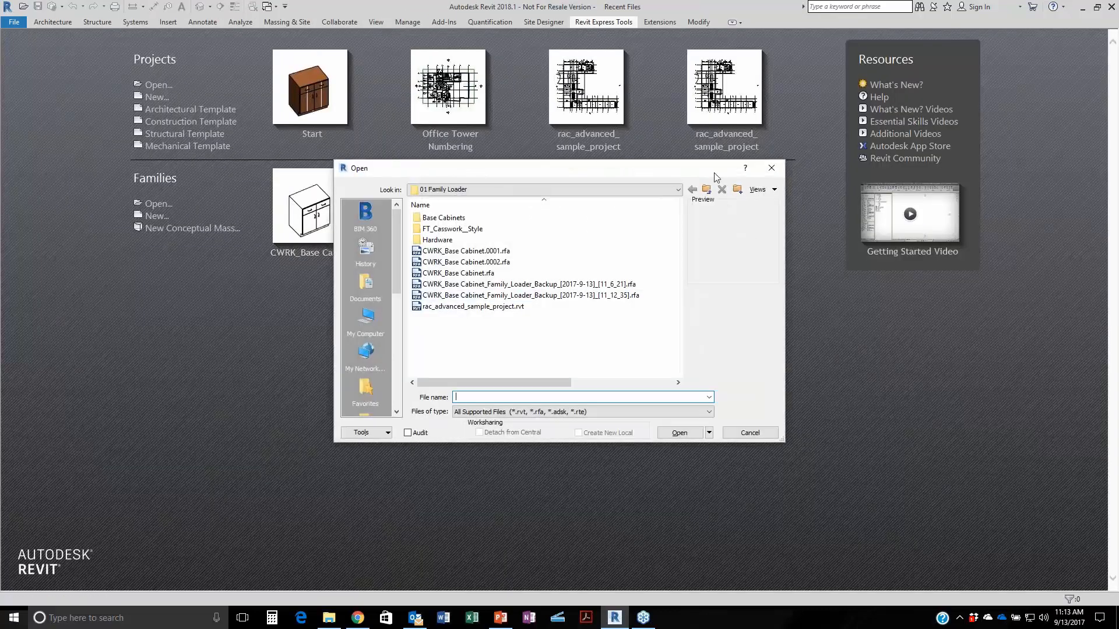
{"action": "left_click", "coordinate": [707, 189]}
{"action": "double_click", "coordinate": [446, 230]}
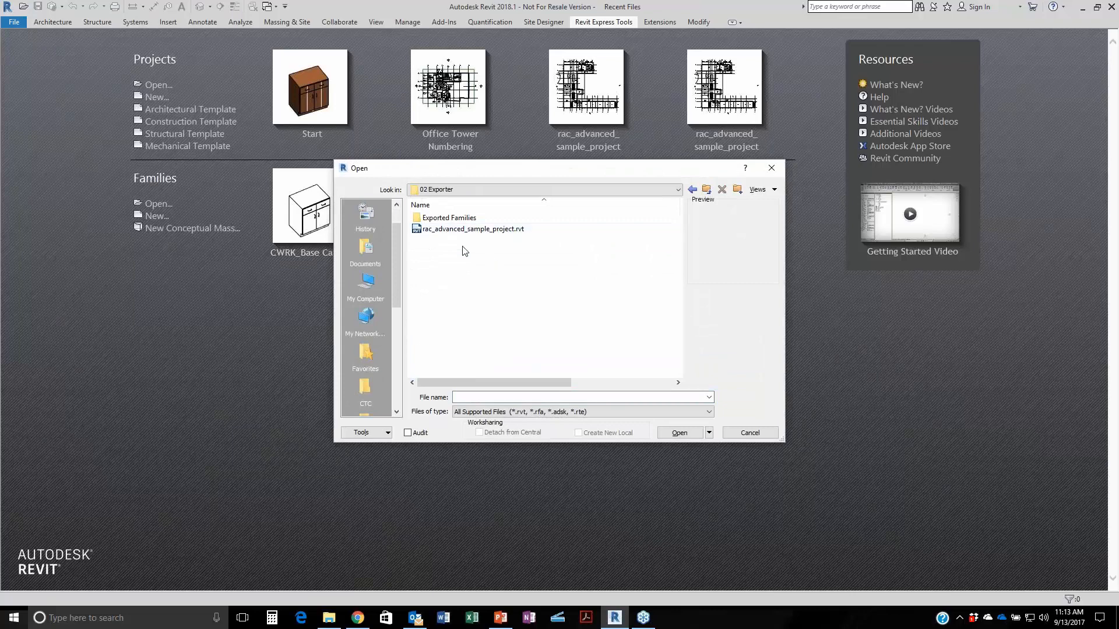
{"action": "left_click", "coordinate": [444, 232]}
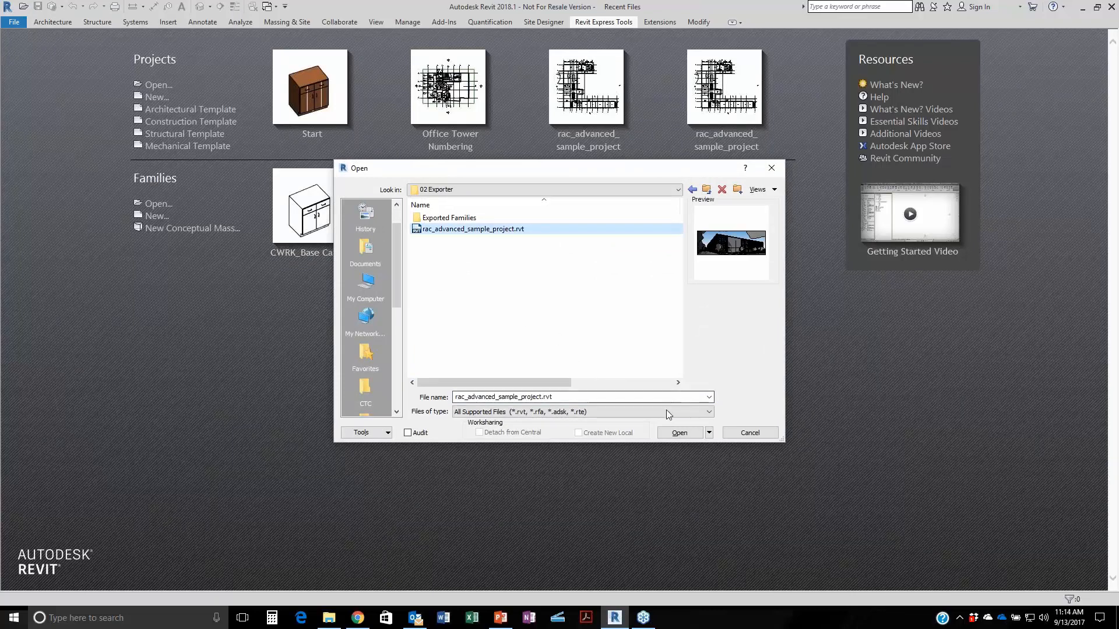
{"action": "left_click", "coordinate": [677, 434]}
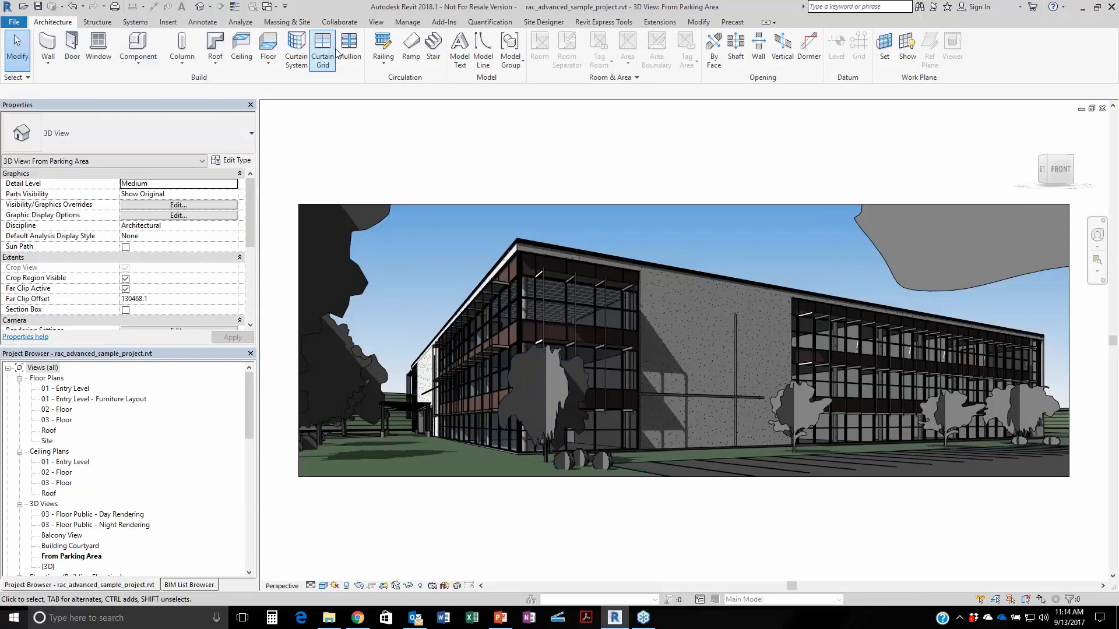
Start the Family Exporter, select the whole Doors category for export and expand it to list its families.
{"action": "left_click", "coordinate": [599, 26]}
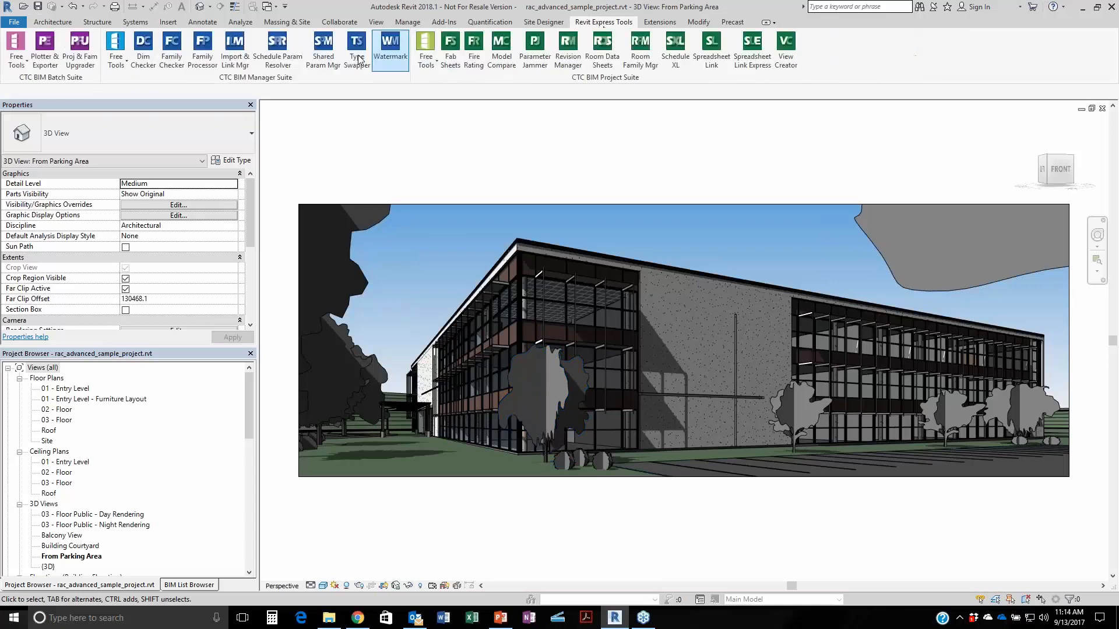
{"action": "left_click", "coordinate": [20, 64]}
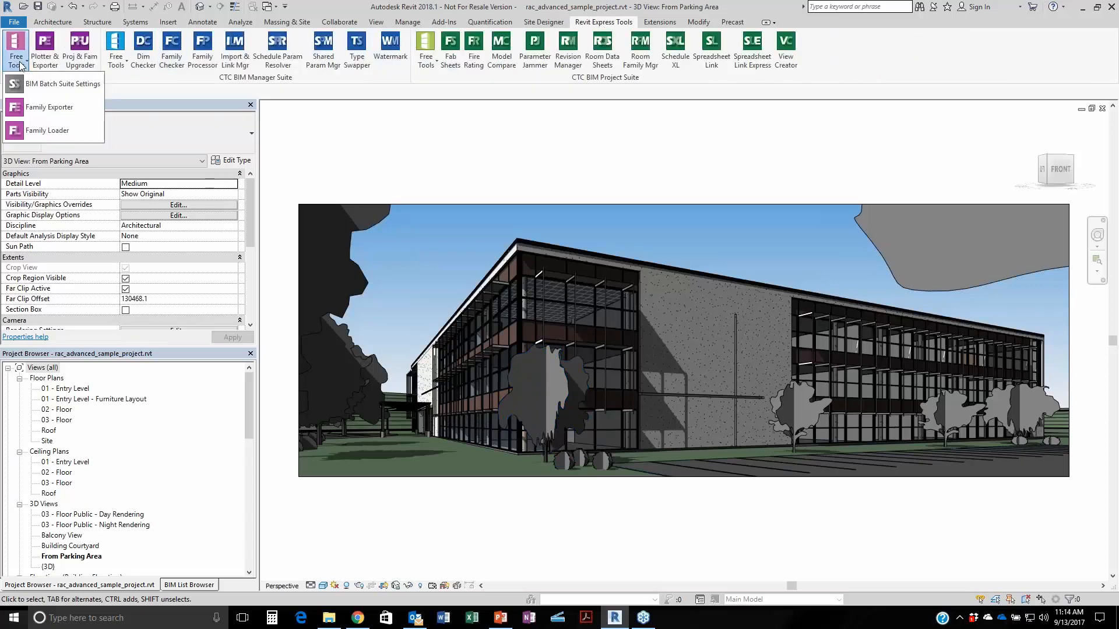
{"action": "left_click", "coordinate": [58, 111]}
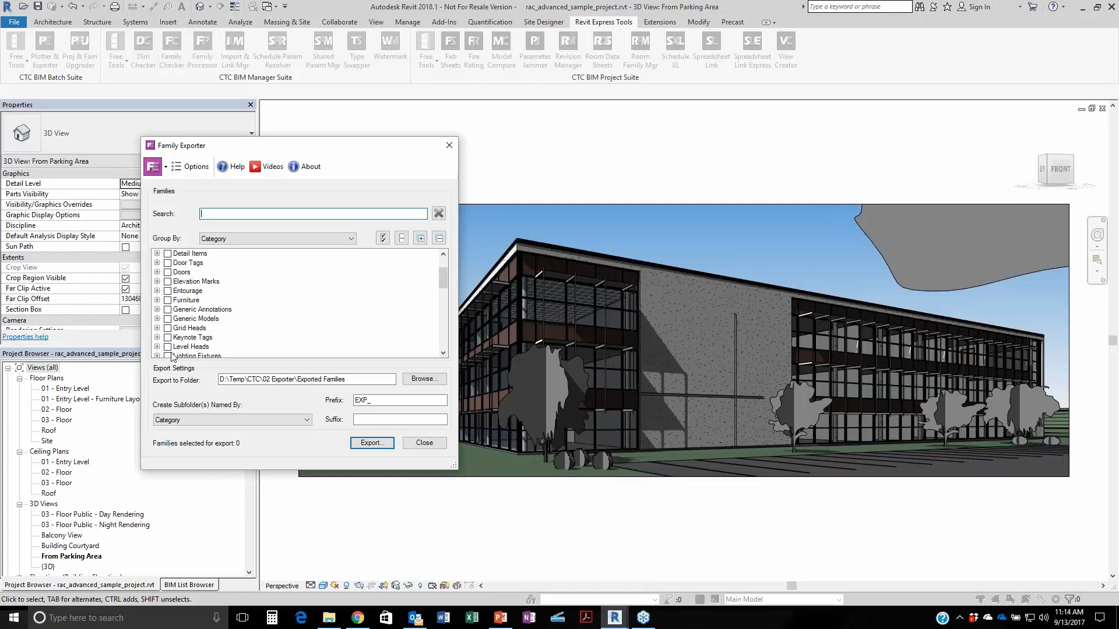
{"action": "left_click", "coordinate": [168, 272]}
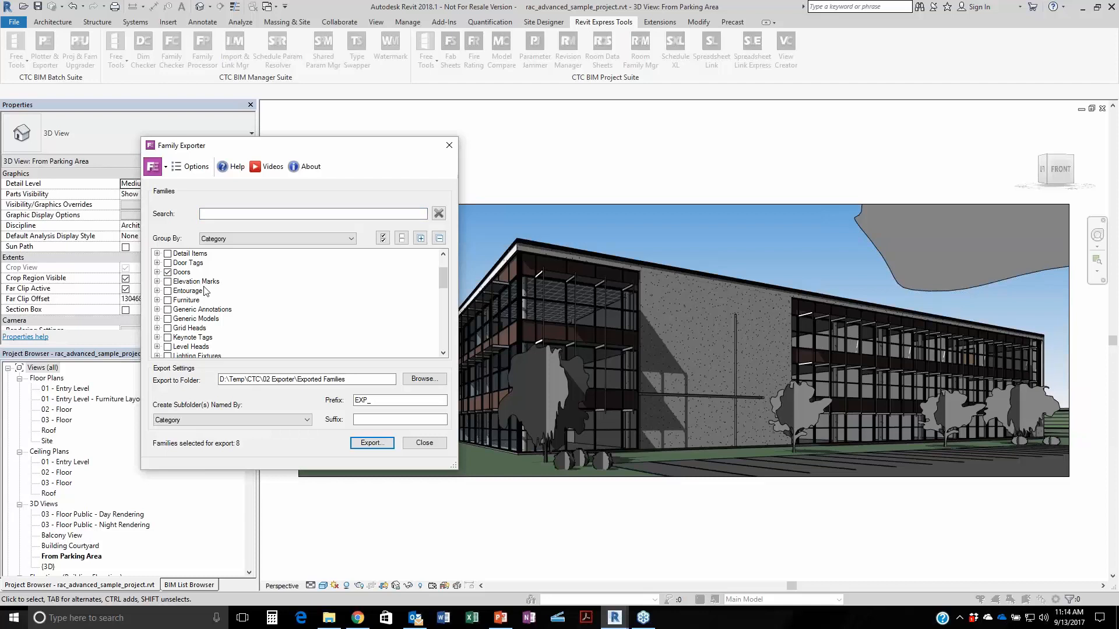
{"action": "left_click", "coordinate": [158, 272]}
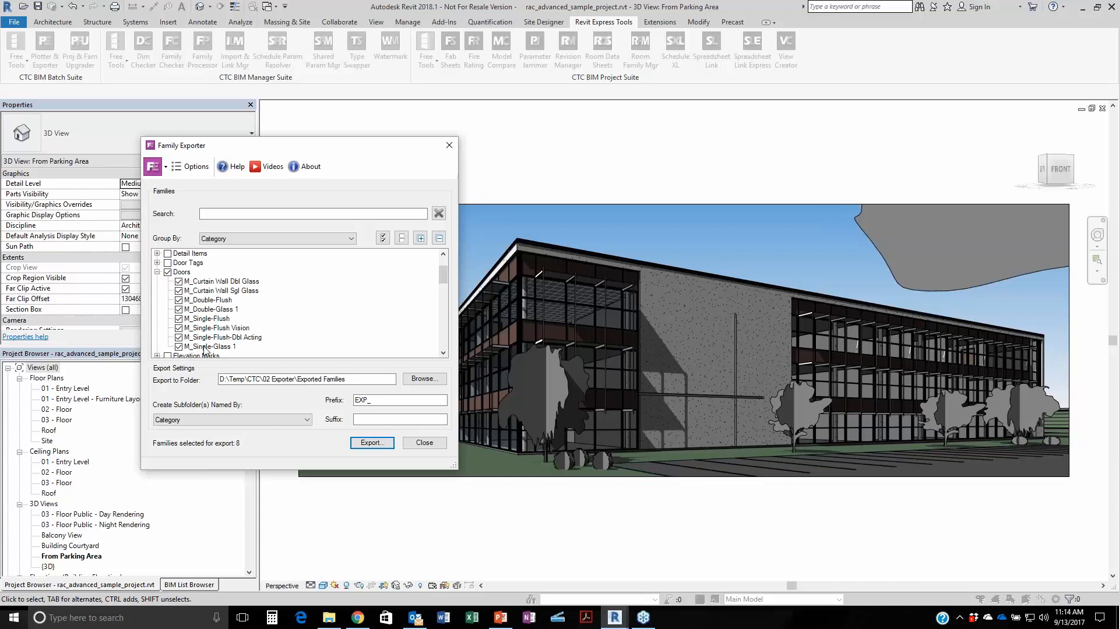
View the grouping choices, filter the families by M_, then start the export and cancel it at the confirmation.
{"action": "left_click", "coordinate": [246, 239]}
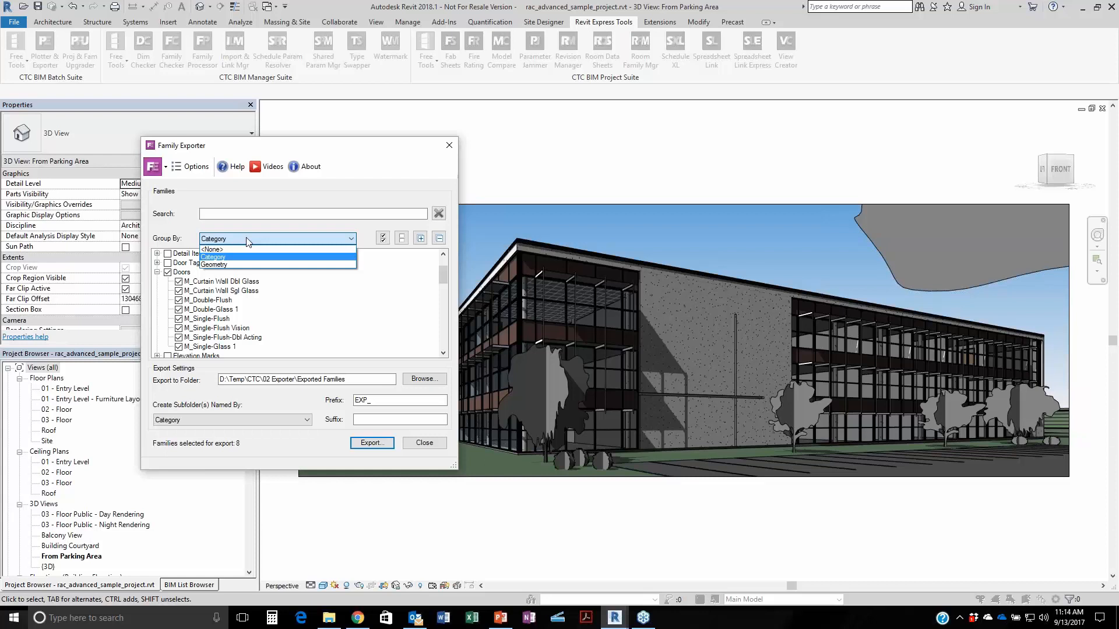
{"action": "left_click", "coordinate": [247, 239]}
{"action": "left_click", "coordinate": [235, 214]}
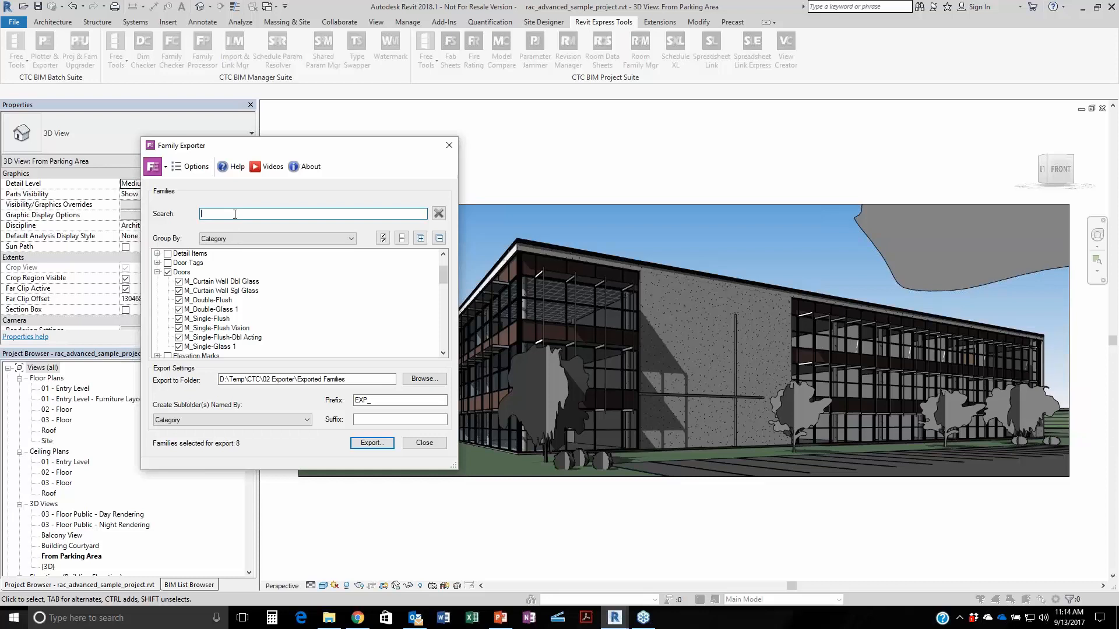
{"action": "type", "text": "M_"}
{"action": "left_click", "coordinate": [371, 443]}
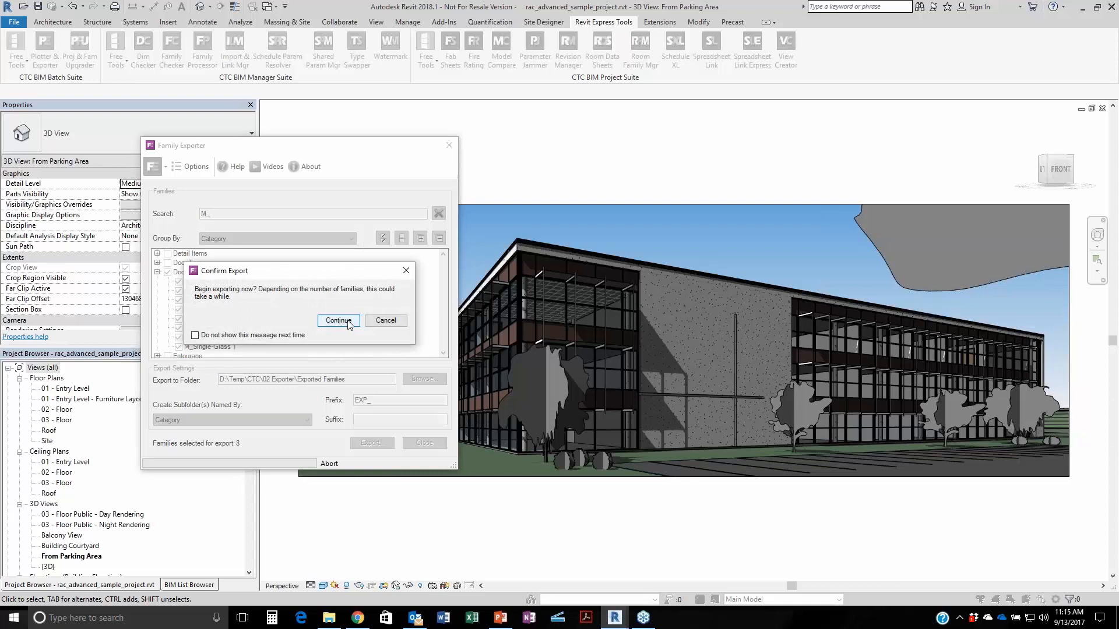
{"action": "left_click", "coordinate": [385, 321]}
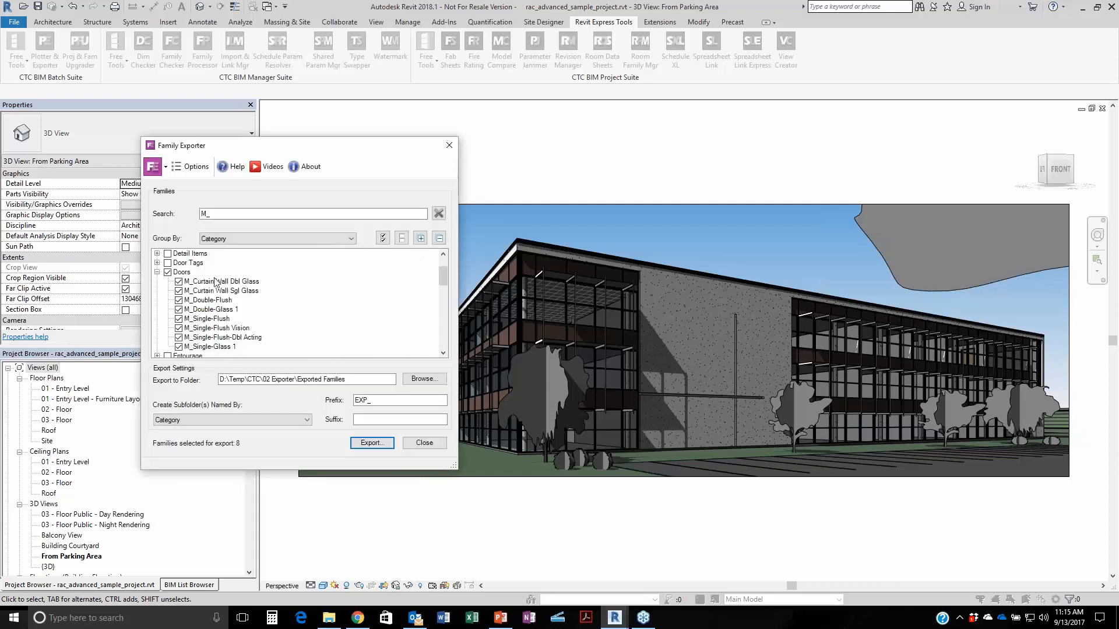
Deselect the whole Doors category and collapse its family list.
{"action": "left_click", "coordinate": [174, 272]}
{"action": "left_click", "coordinate": [157, 272]}
{"action": "left_click", "coordinate": [266, 215]}
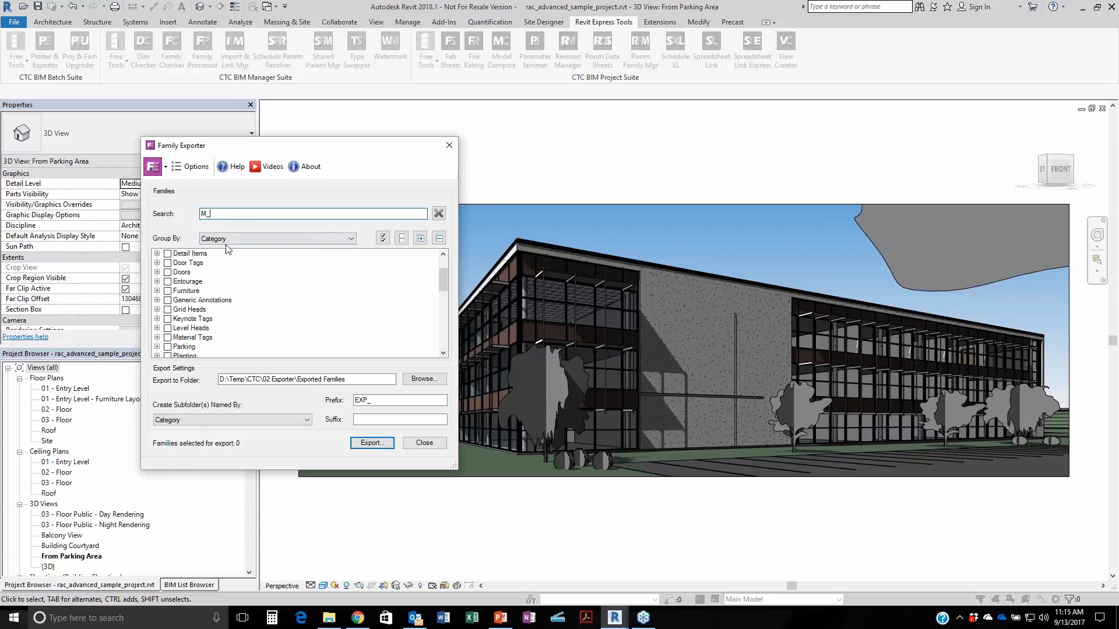
Clear the search, filter the families by M_ again, and list the families under Keynote Tags and Level Heads.
{"action": "left_click", "coordinate": [441, 215]}
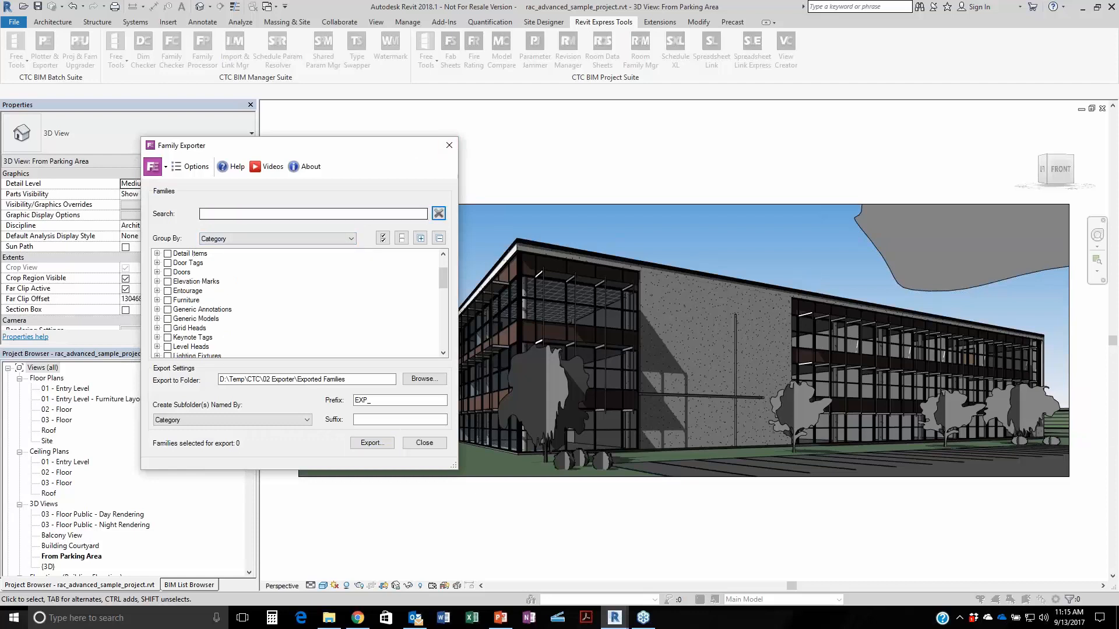
{"action": "left_click", "coordinate": [246, 215]}
{"action": "type", "text": "M_"}
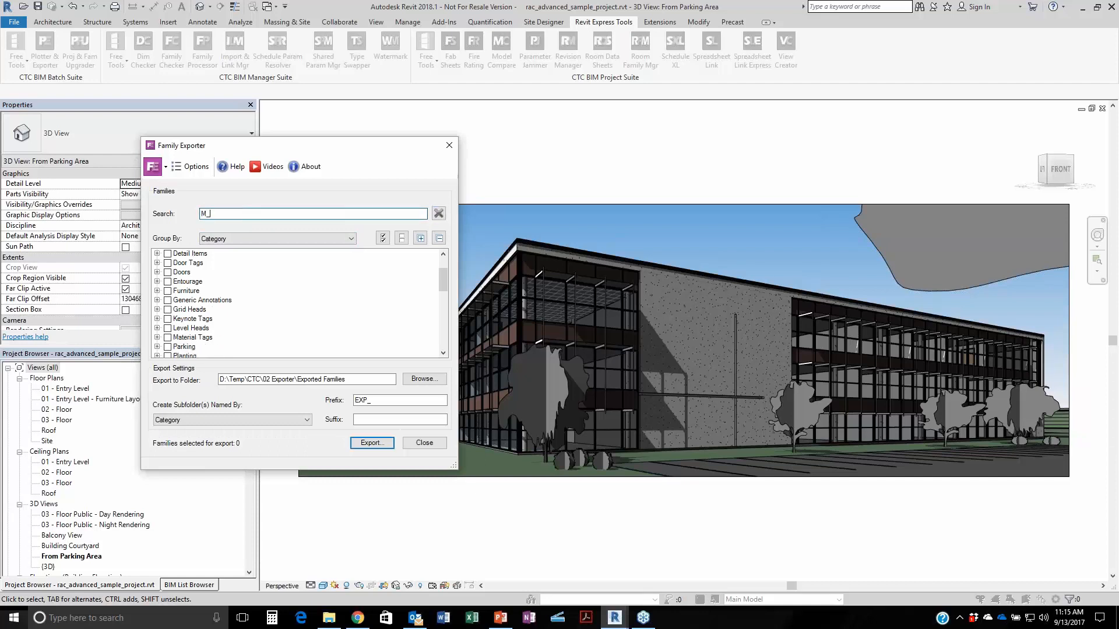
{"action": "left_click", "coordinate": [157, 318]}
{"action": "left_click", "coordinate": [157, 337]}
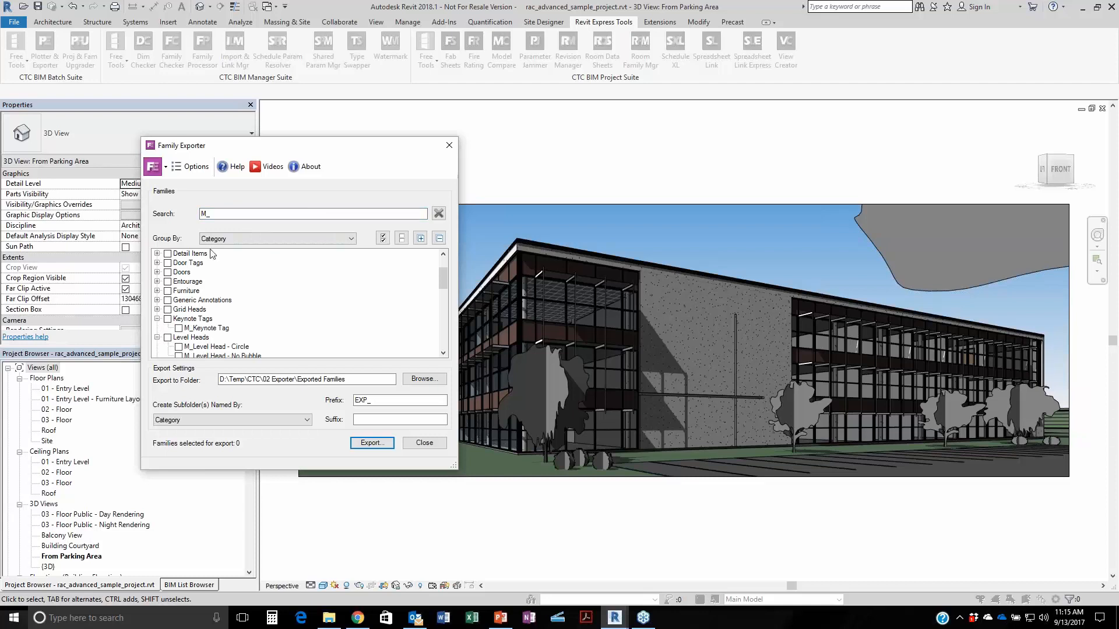
Search the families for Wood and list the matches under Detail Items.
{"action": "left_click_drag", "start_coordinate": [229, 213], "coordinate": [93, 211]}
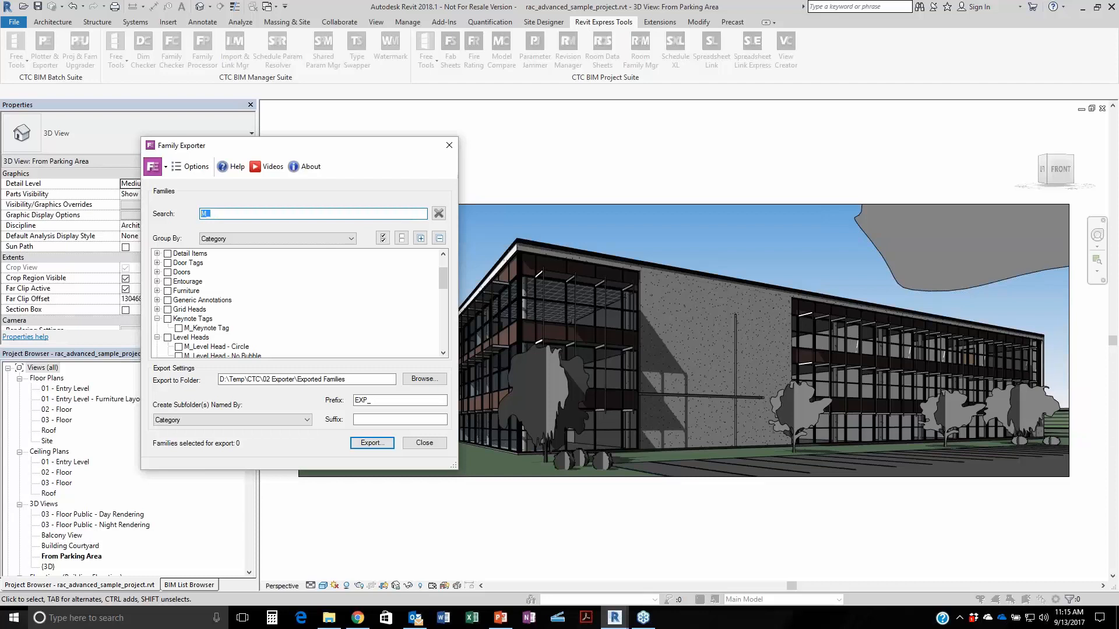
{"action": "type", "text": "Wood"}
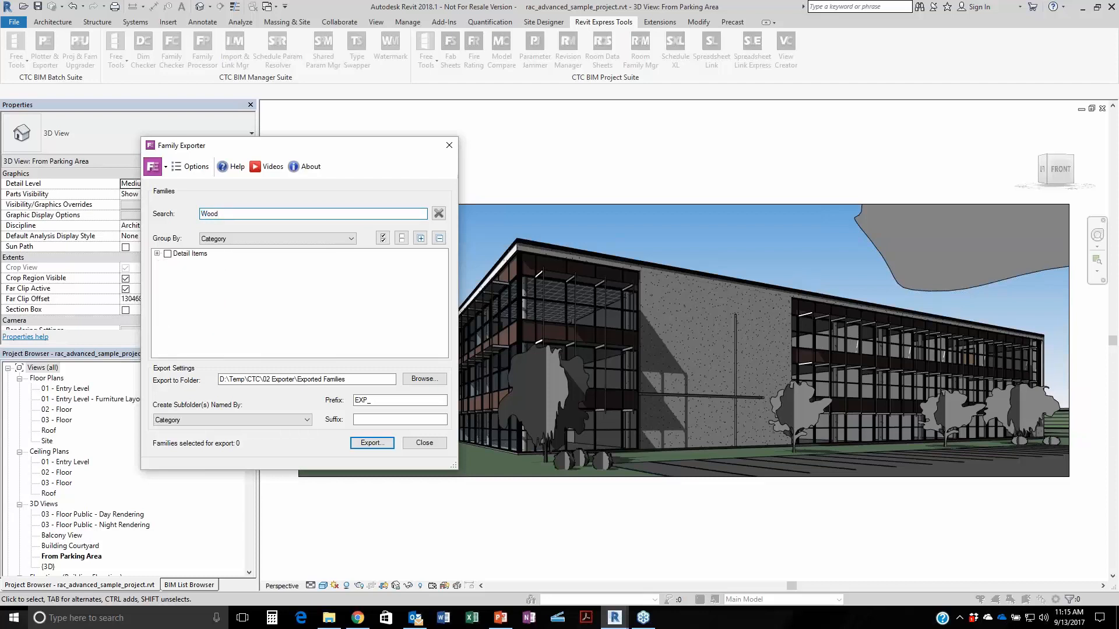
{"action": "left_click", "coordinate": [157, 254]}
Filter the families by Flush, expand the Doors category and select all of its filtered families for export.
{"action": "left_click_drag", "start_coordinate": [223, 214], "coordinate": [171, 218]}
{"action": "type", "text": "Flush"}
{"action": "left_click", "coordinate": [157, 254]}
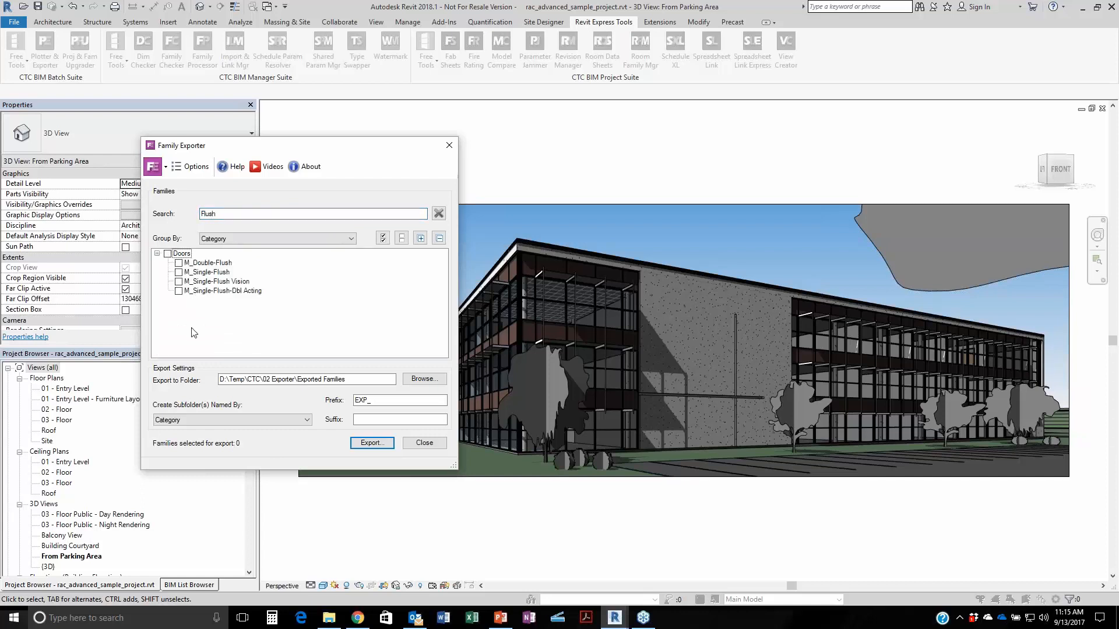
{"action": "left_click", "coordinate": [168, 254]}
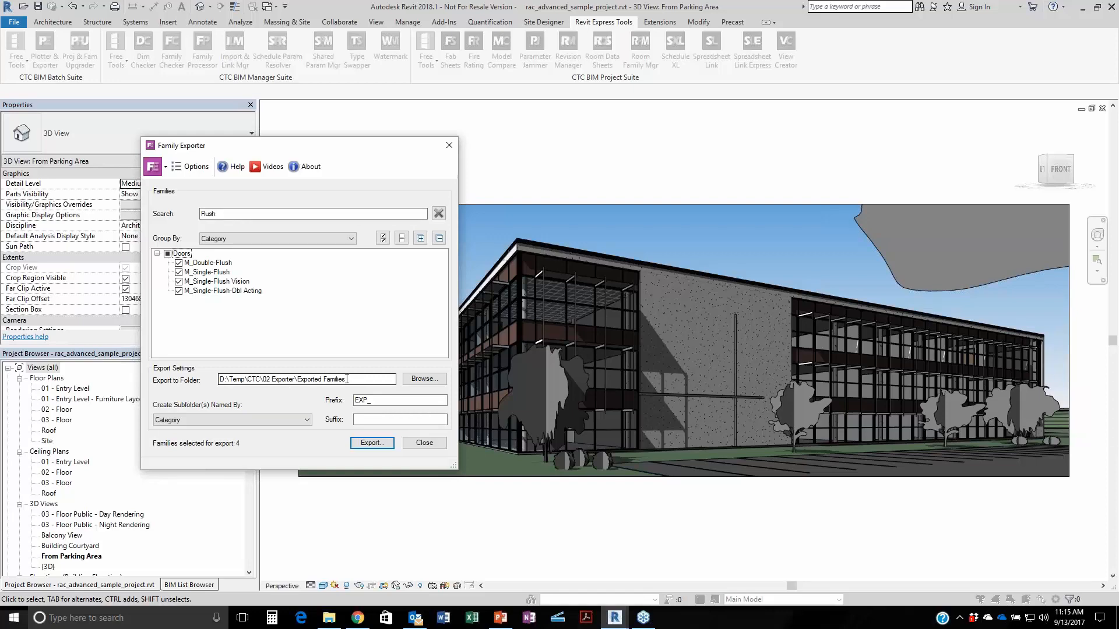
Choose the 02 Exporter\Exported Families folder as export destination, with subfolders named by Category.
{"action": "left_click", "coordinate": [425, 379]}
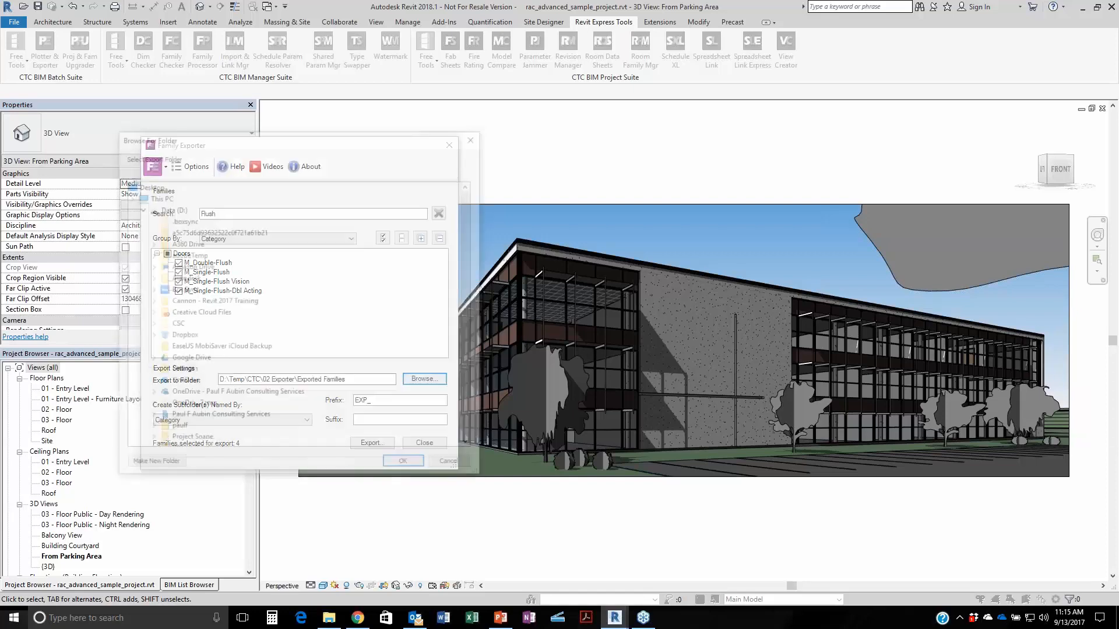
{"action": "scroll", "coordinate": [382, 315], "scroll_direction": "down", "scroll_amount": 3}
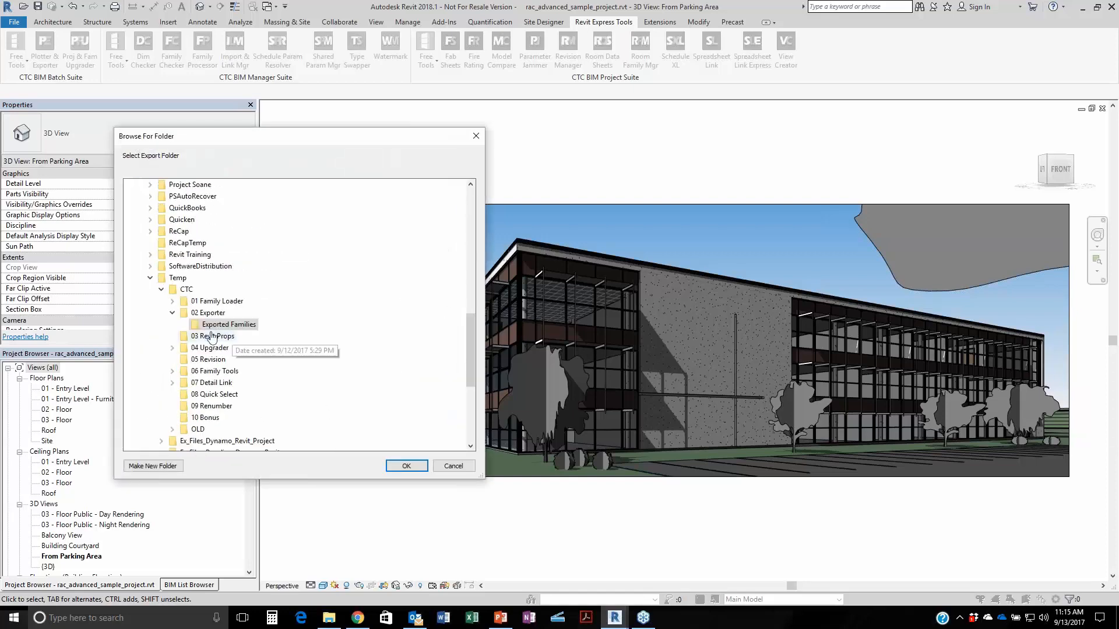
{"action": "left_click", "coordinate": [406, 466]}
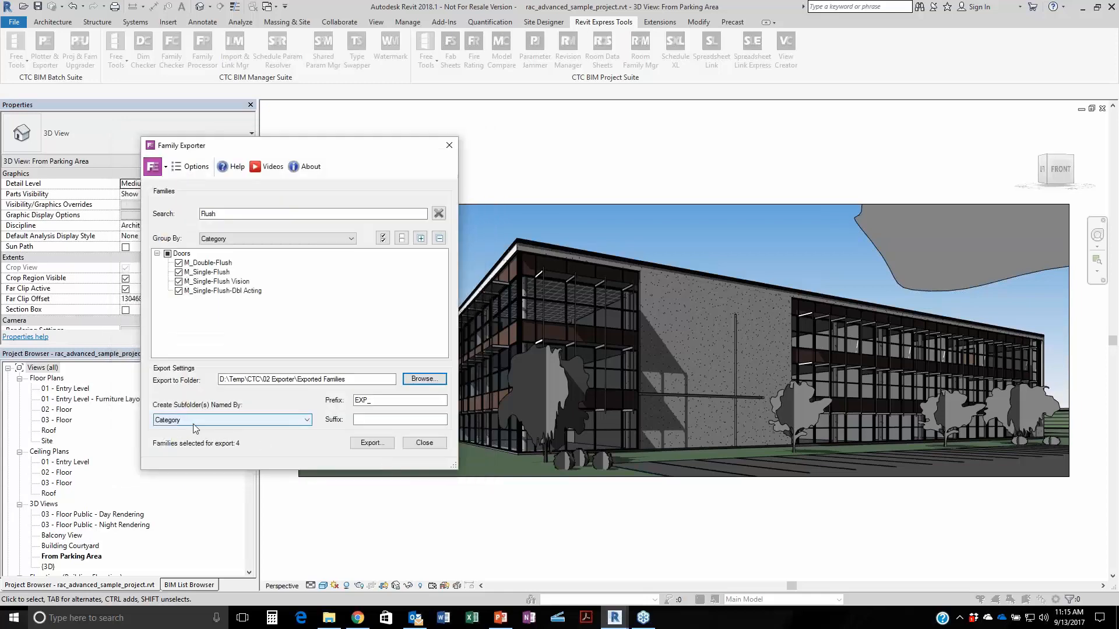
{"action": "left_click", "coordinate": [194, 423]}
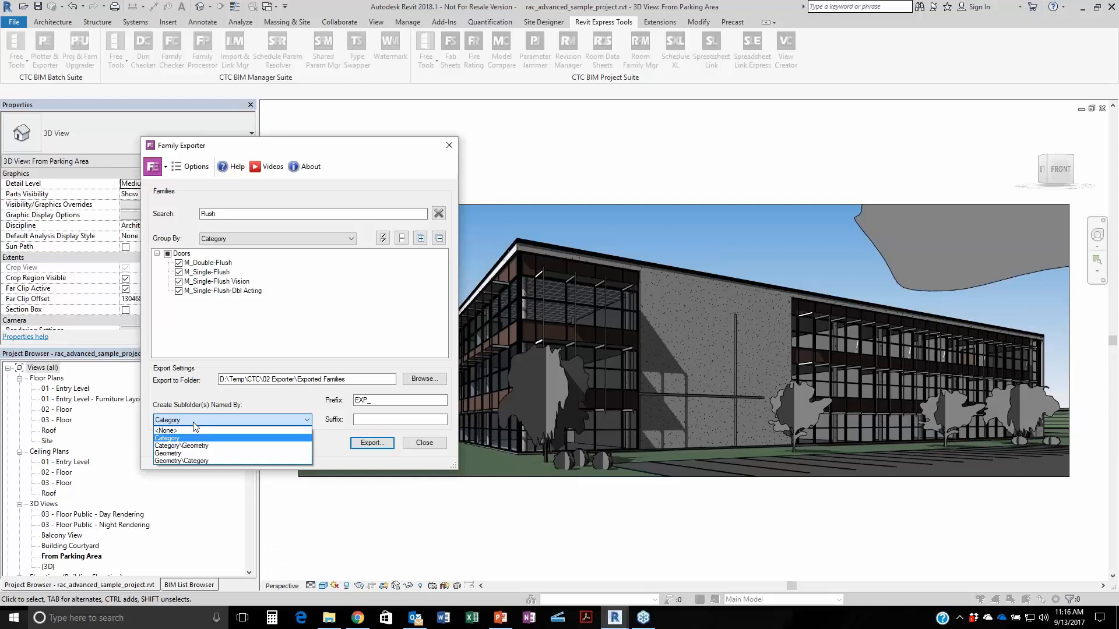
{"action": "left_click", "coordinate": [175, 438]}
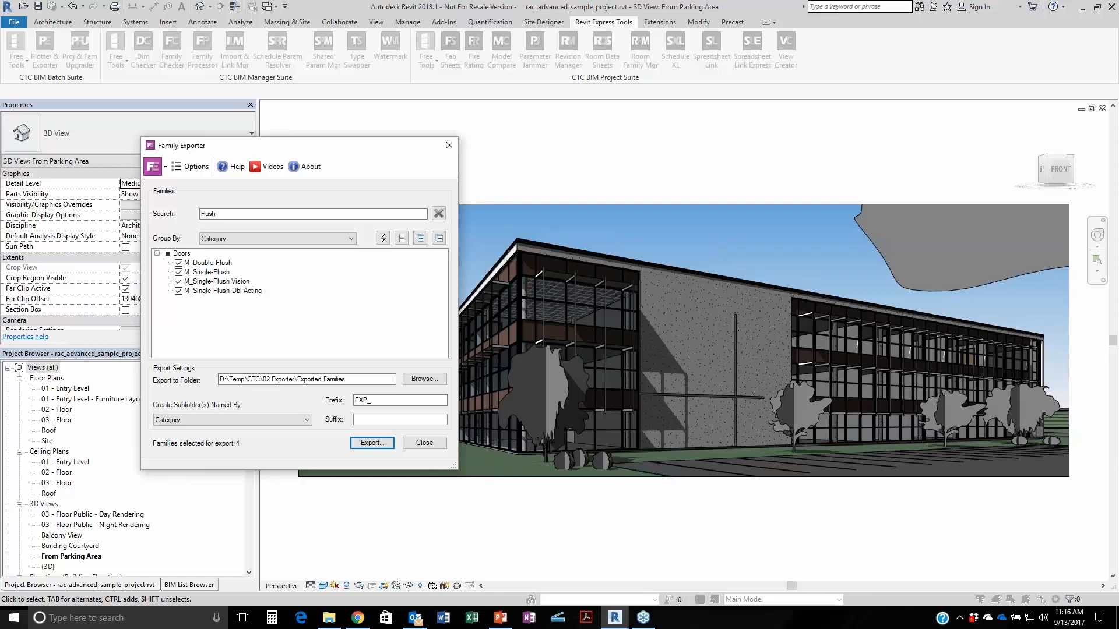
Set the file name prefix to EXP_, export the selected flush door families and close the Family Exporter.
{"action": "left_click_drag", "start_coordinate": [402, 400], "coordinate": [328, 401]}
{"action": "left_click", "coordinate": [379, 401]}
{"action": "type", "text": "_"}
{"action": "left_click", "coordinate": [372, 443]}
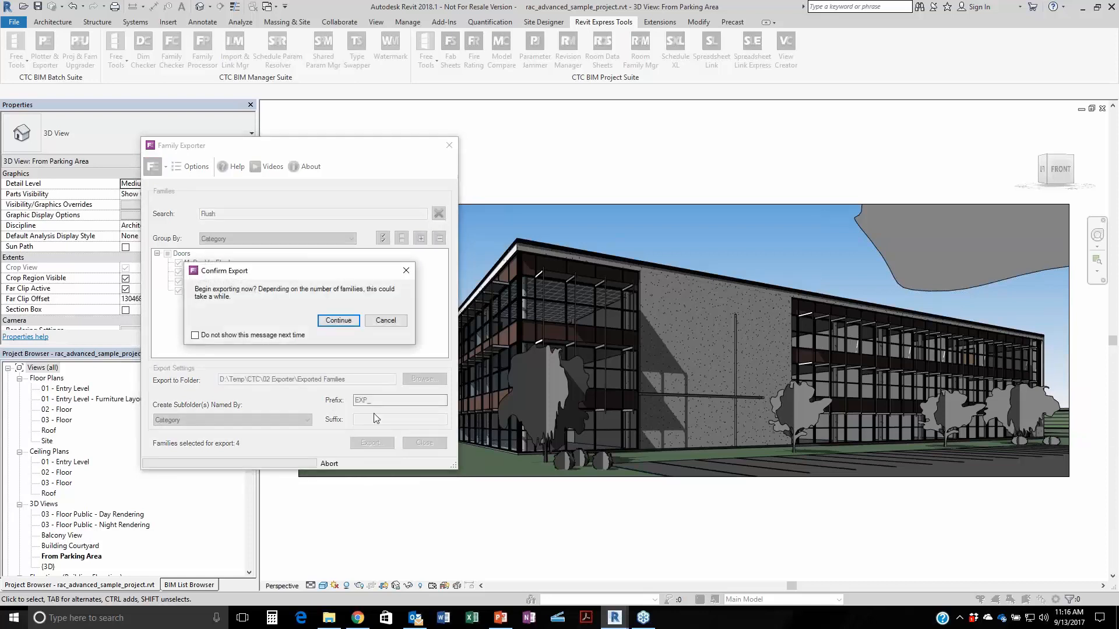
{"action": "left_click", "coordinate": [338, 321]}
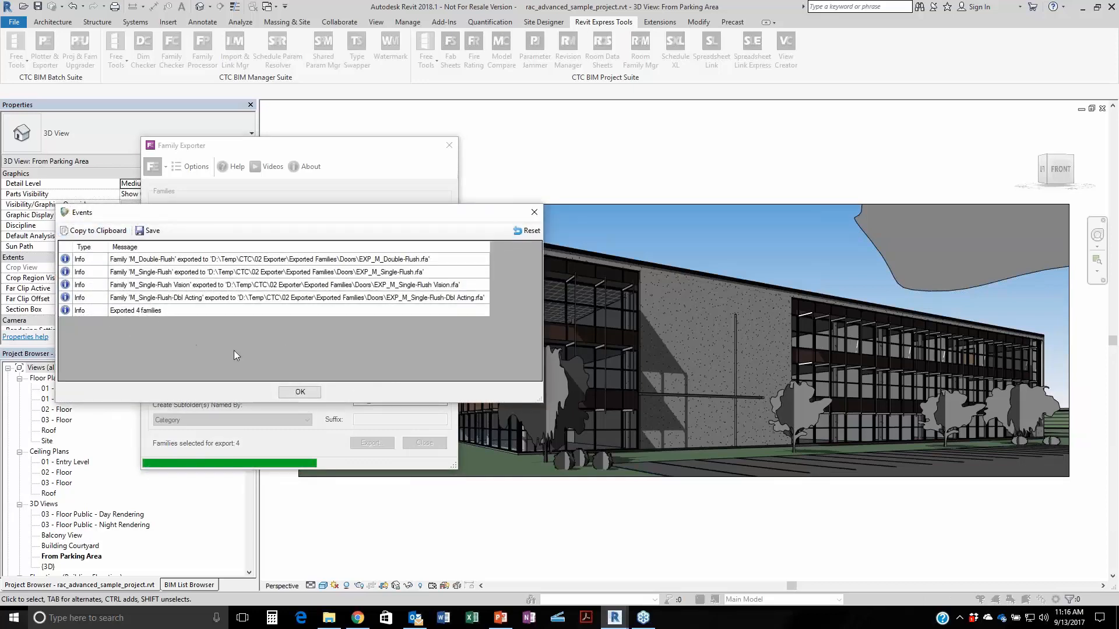
{"action": "left_click", "coordinate": [296, 392]}
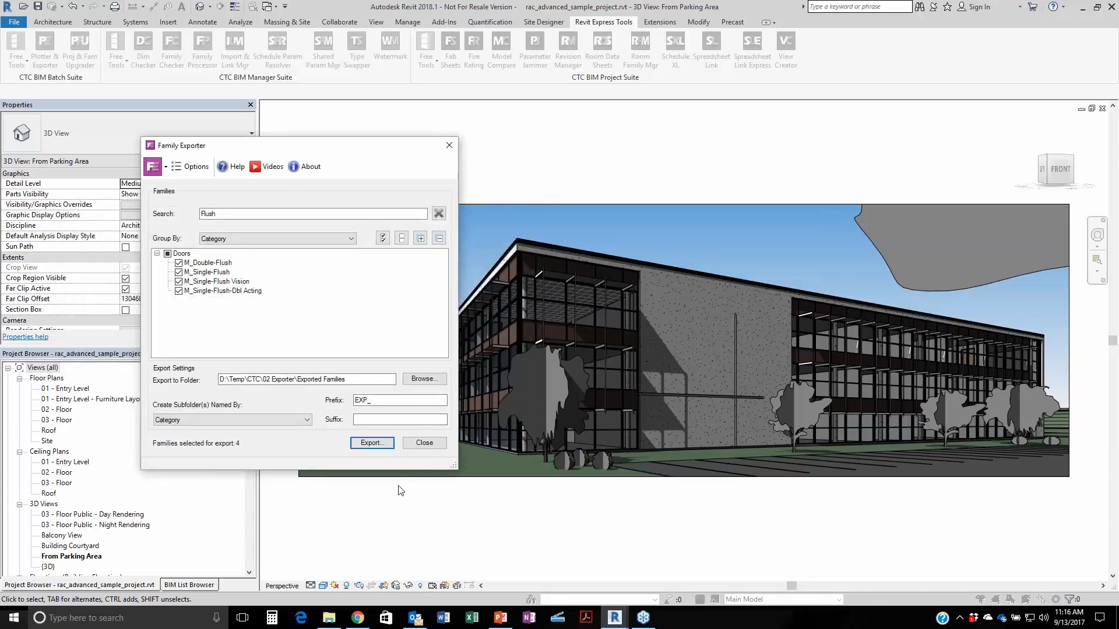
{"action": "left_click", "coordinate": [434, 445]}
Switch to File Explorer and inspect the exported files in the CTC\02 Exporter\Exported Families\Doors folder.
{"action": "left_click", "coordinate": [329, 617]}
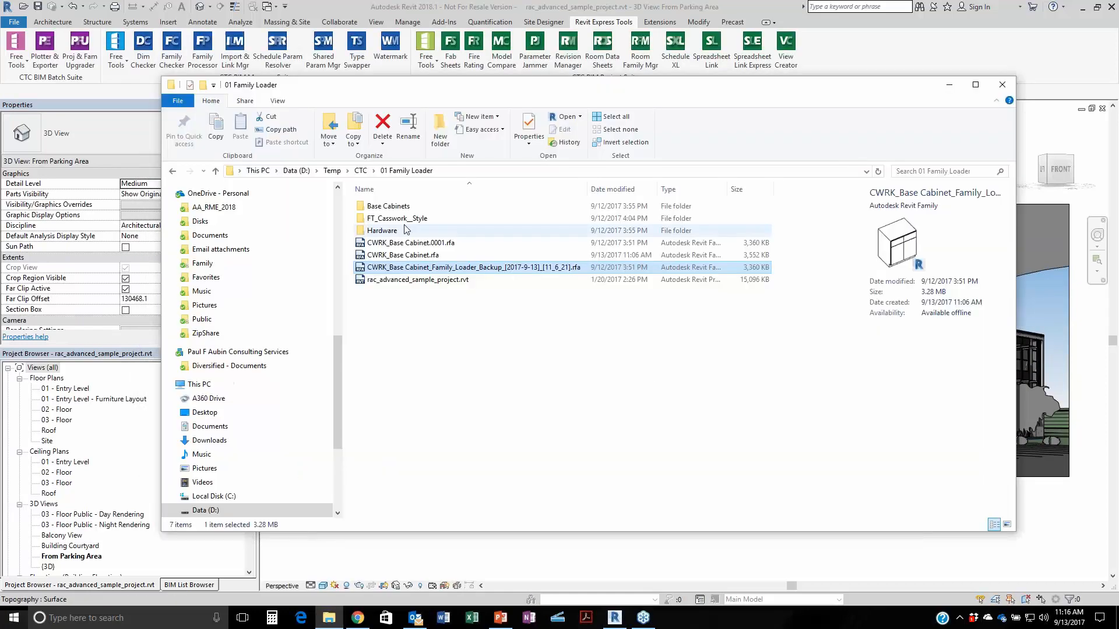
{"action": "left_click", "coordinate": [361, 171]}
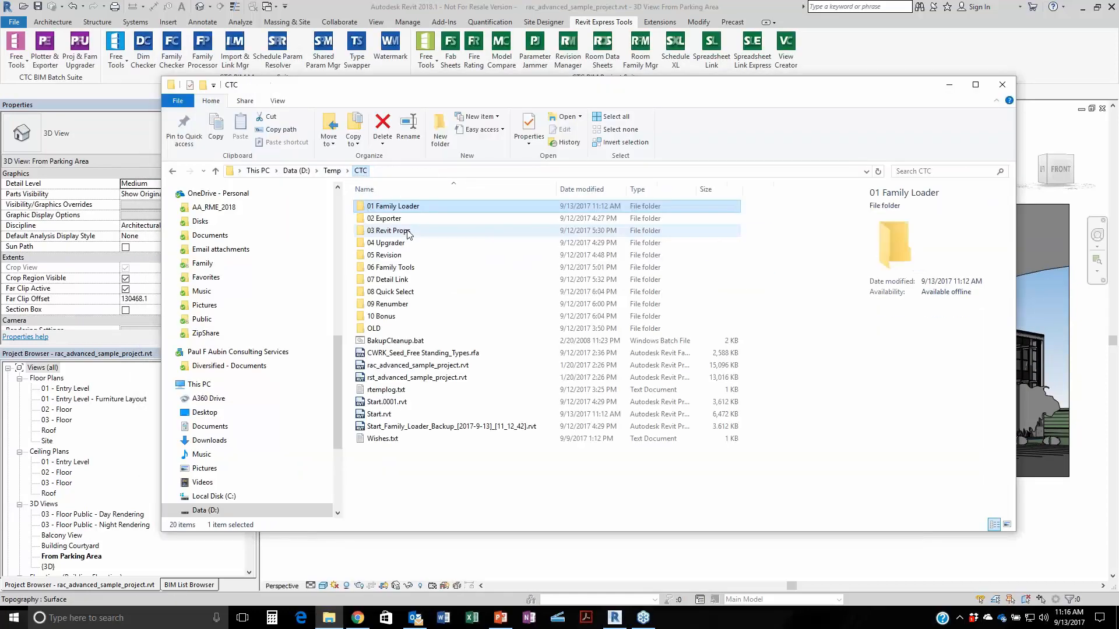
{"action": "double_click", "coordinate": [391, 218]}
{"action": "double_click", "coordinate": [379, 207]}
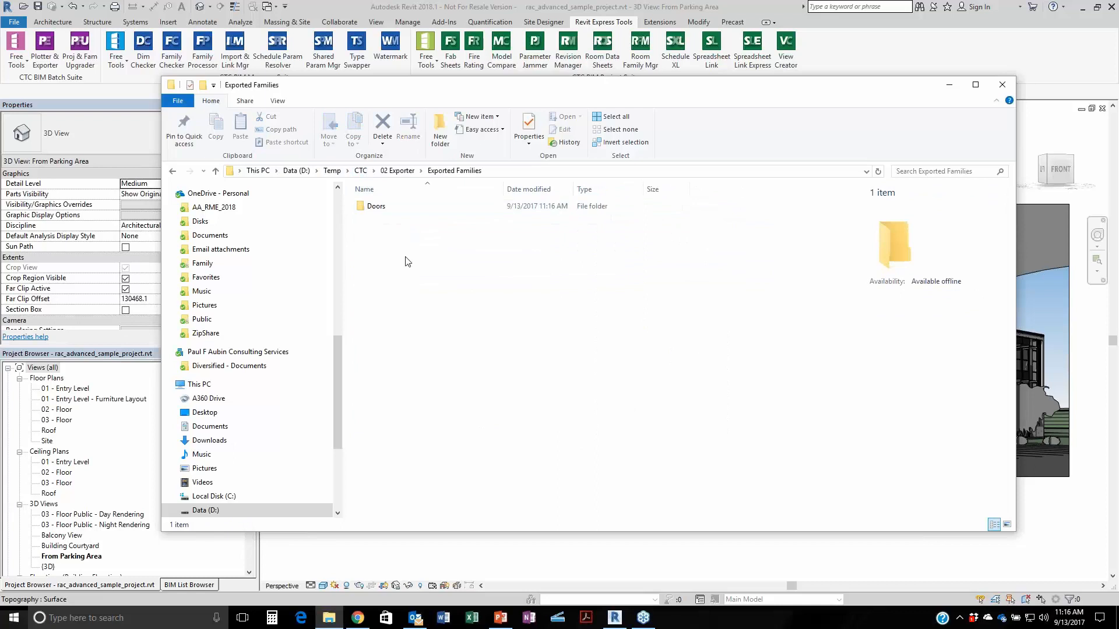
{"action": "double_click", "coordinate": [375, 207]}
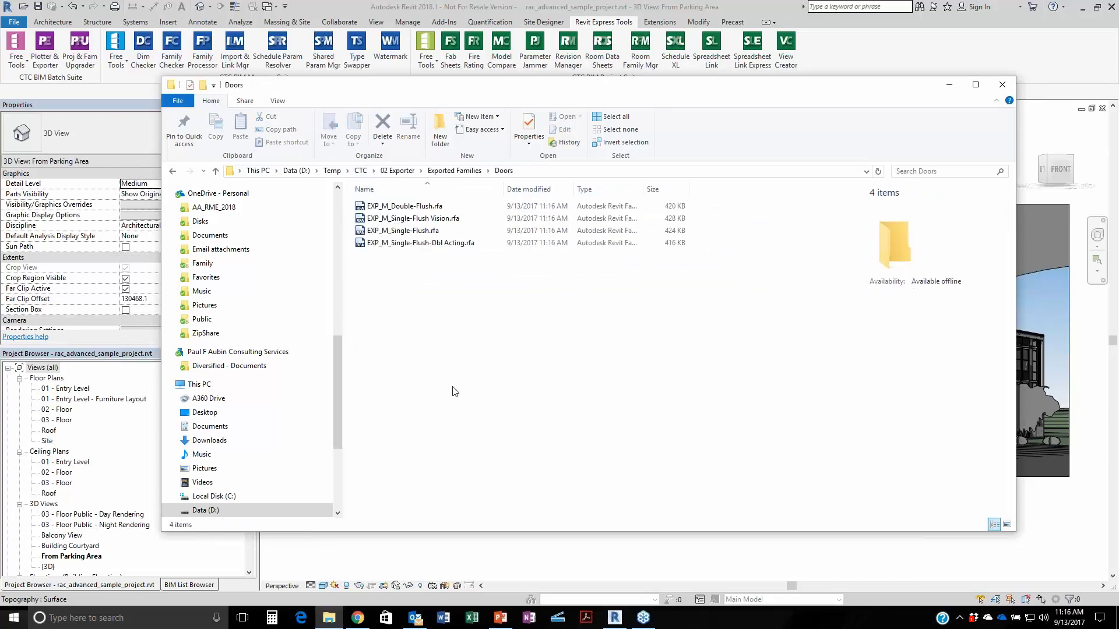
{"action": "left_click", "coordinate": [369, 221]}
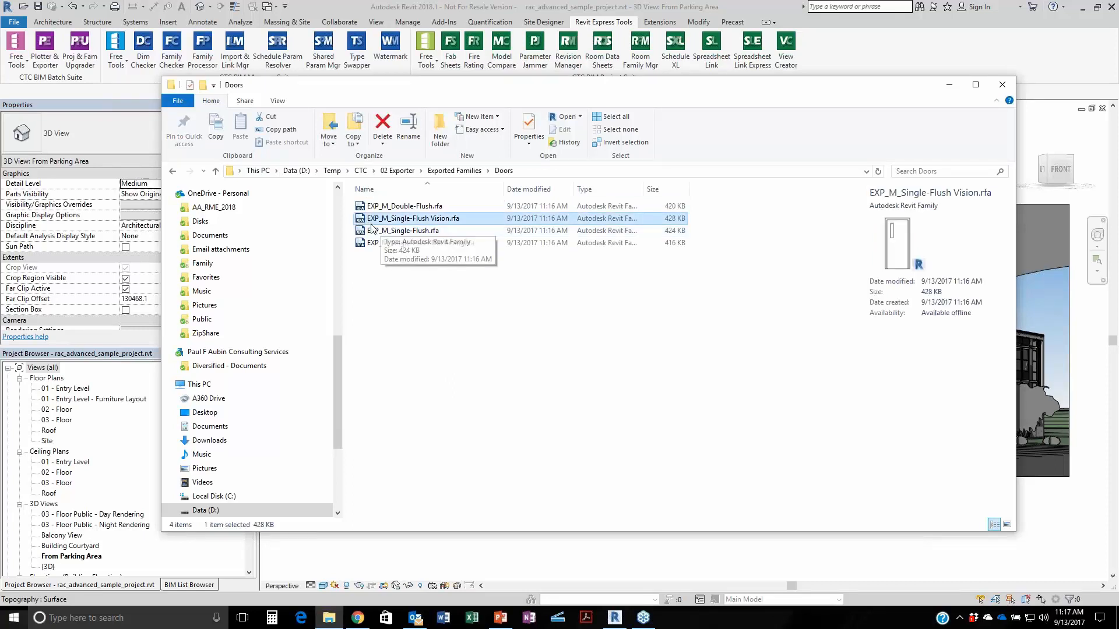
{"action": "left_click", "coordinate": [388, 303]}
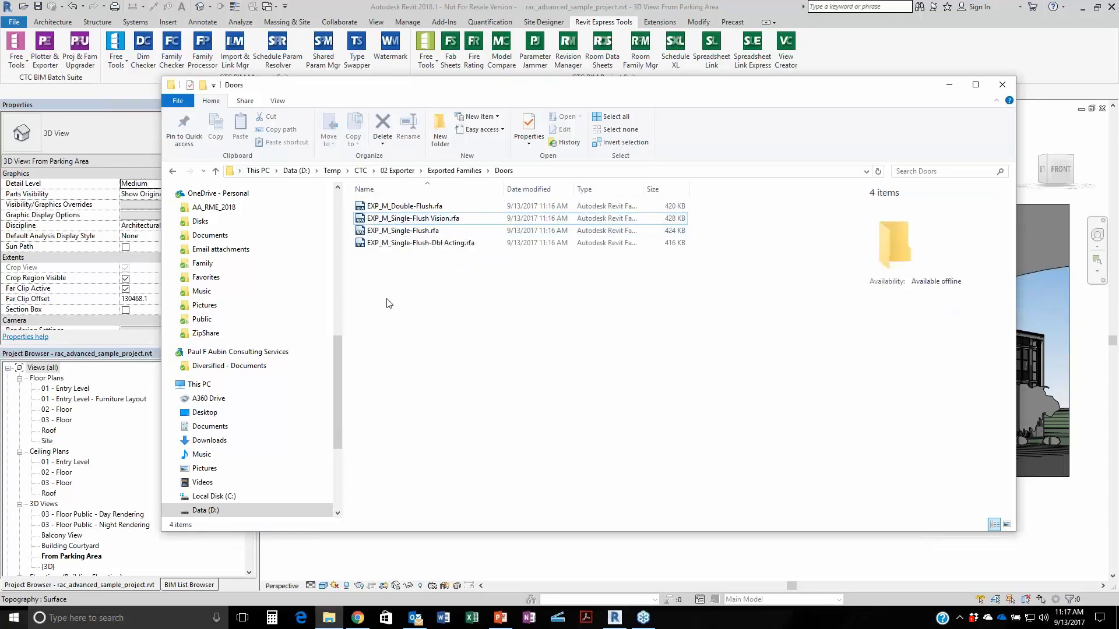
Return to the CTC folder and open its 03 Revit Props subfolder.
{"action": "left_click", "coordinate": [361, 170]}
{"action": "left_click", "coordinate": [449, 490]}
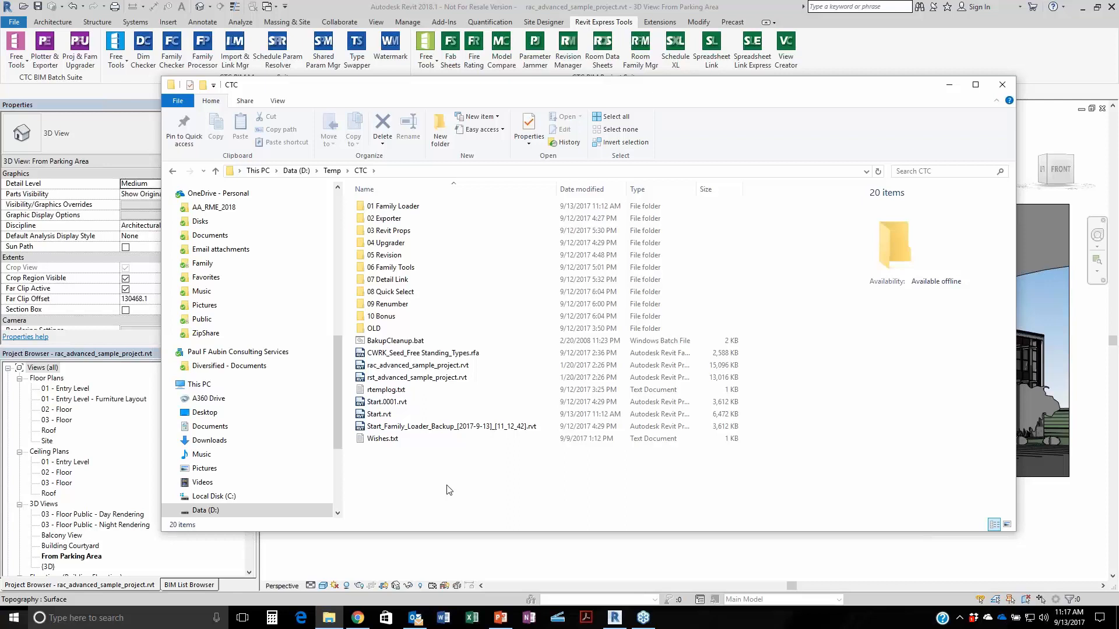
{"action": "left_click", "coordinate": [393, 232]}
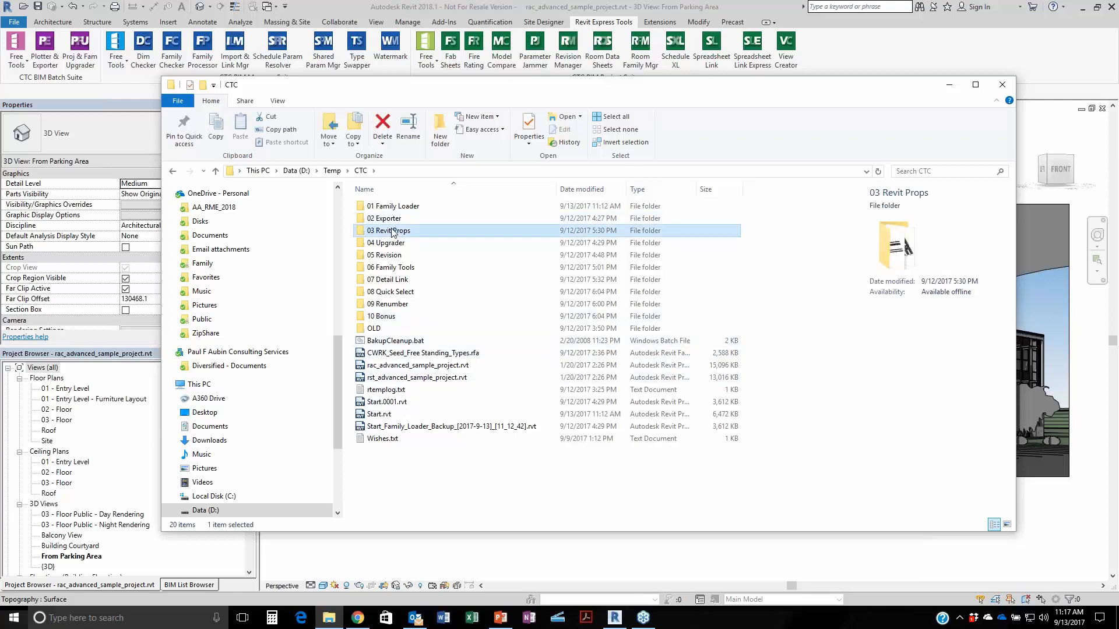
{"action": "double_click", "coordinate": [393, 232]}
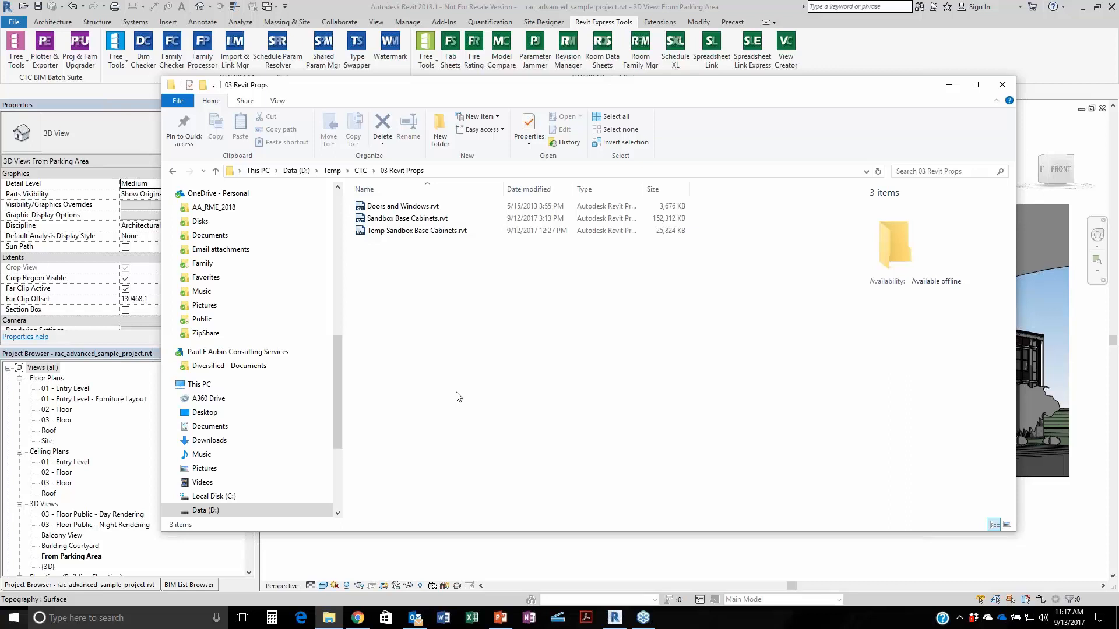
Show the Revit Properties of Doors and Windows.rvt and examine its saved version and the Revit releases offered for opening it.
{"action": "left_click", "coordinate": [377, 208]}
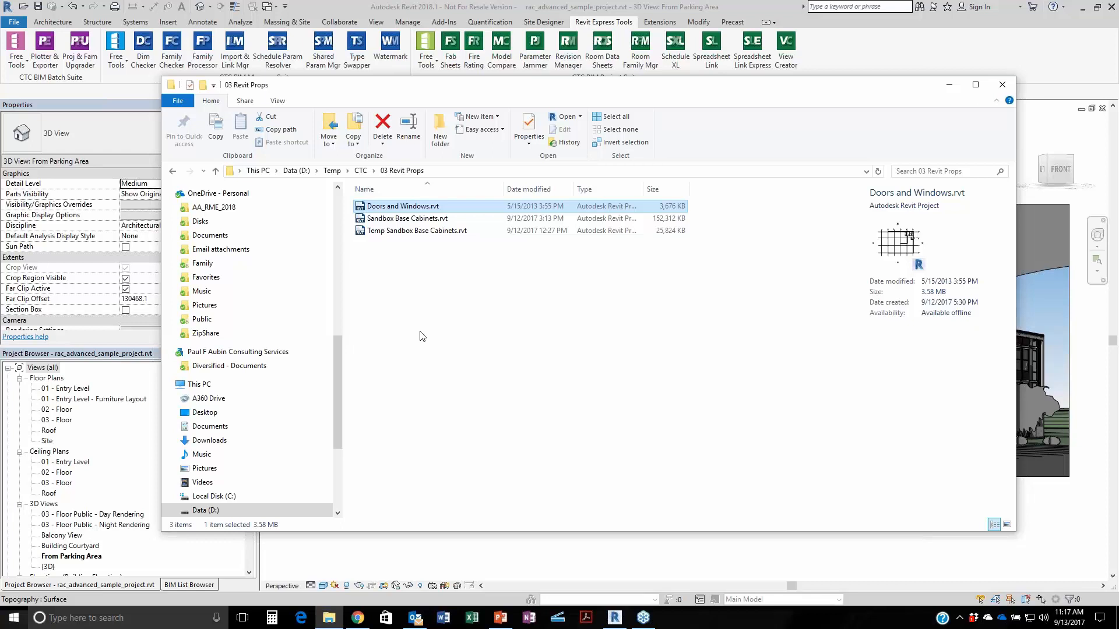
{"action": "right_click", "coordinate": [394, 210]}
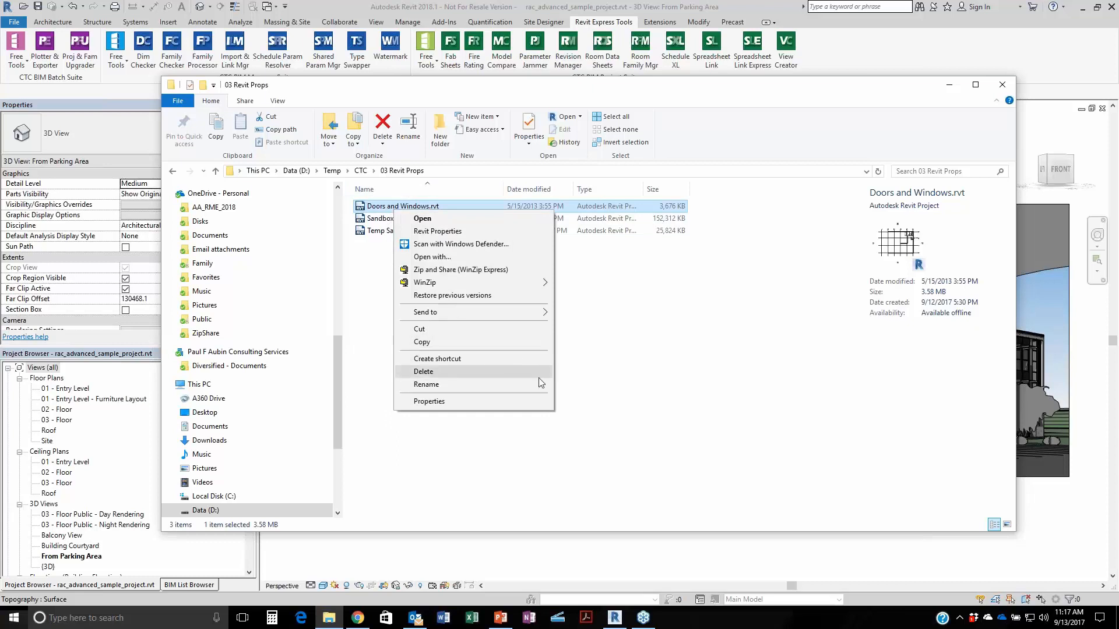
{"action": "left_click", "coordinate": [434, 234]}
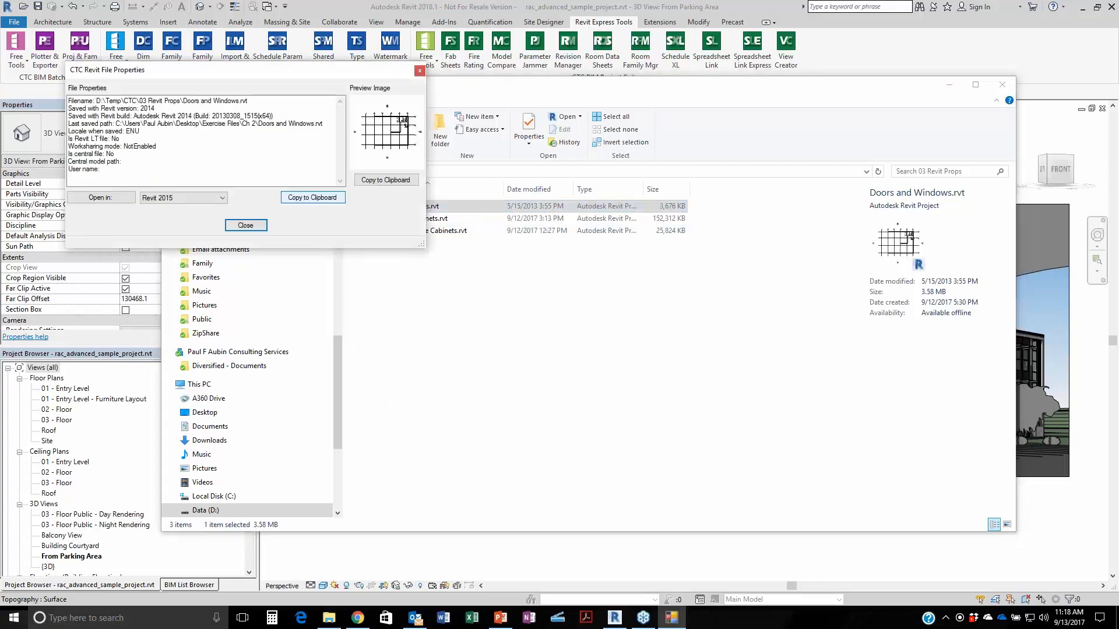
{"action": "mouse_move", "coordinate": [155, 109]}
{"action": "left_mouse_down"}
{"action": "mouse_move", "coordinate": [106, 110]}
{"action": "mouse_move", "coordinate": [139, 109]}
{"action": "left_mouse_up"}
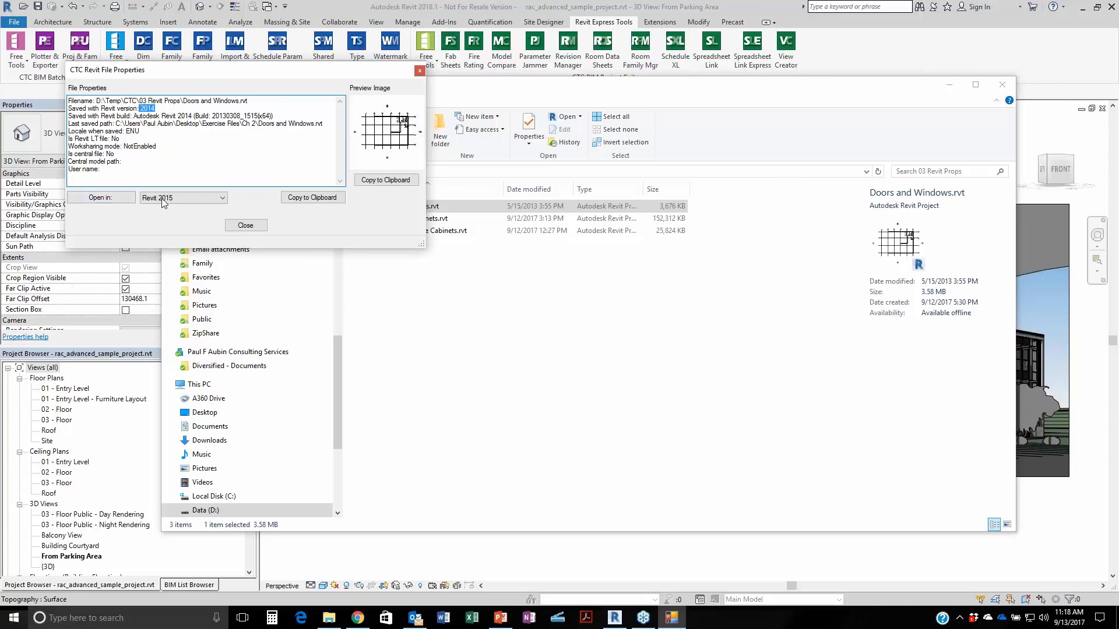
{"action": "left_click", "coordinate": [203, 199]}
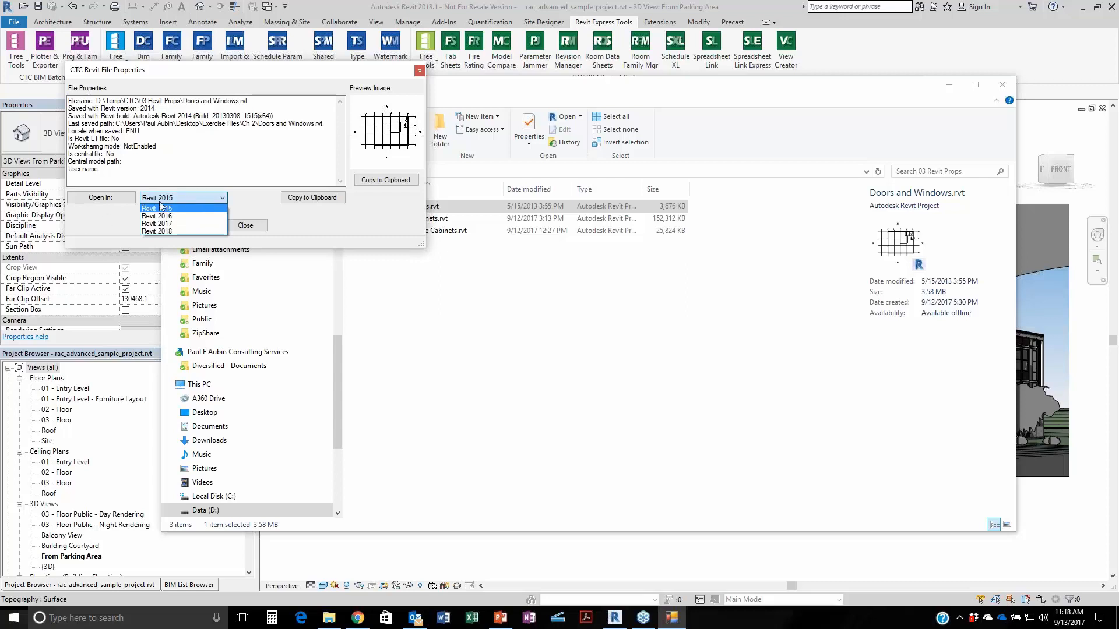
{"action": "left_click", "coordinate": [90, 228]}
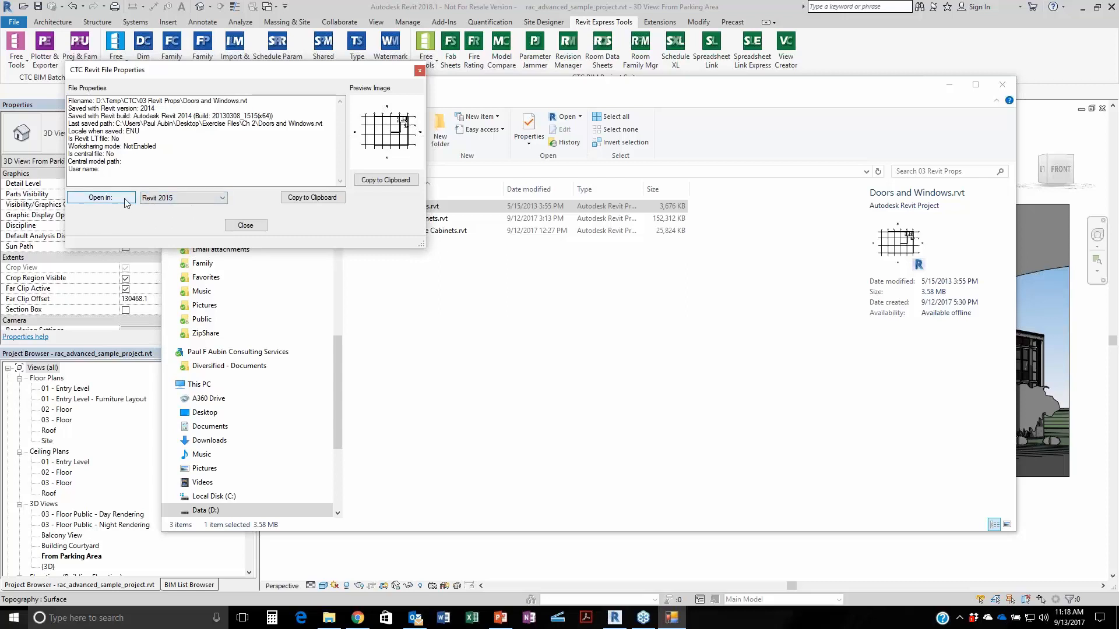
Try to open Doors and Windows.rvt in Revit 2015, decline the upgrade and close its file properties.
{"action": "left_click", "coordinate": [125, 202]}
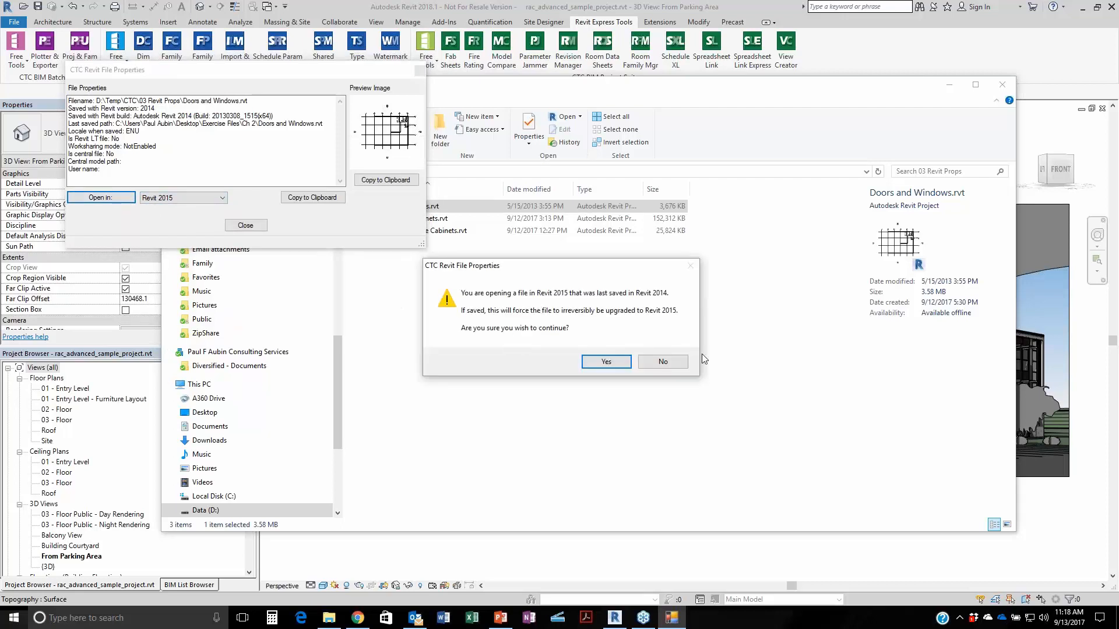
{"action": "left_click", "coordinate": [684, 366]}
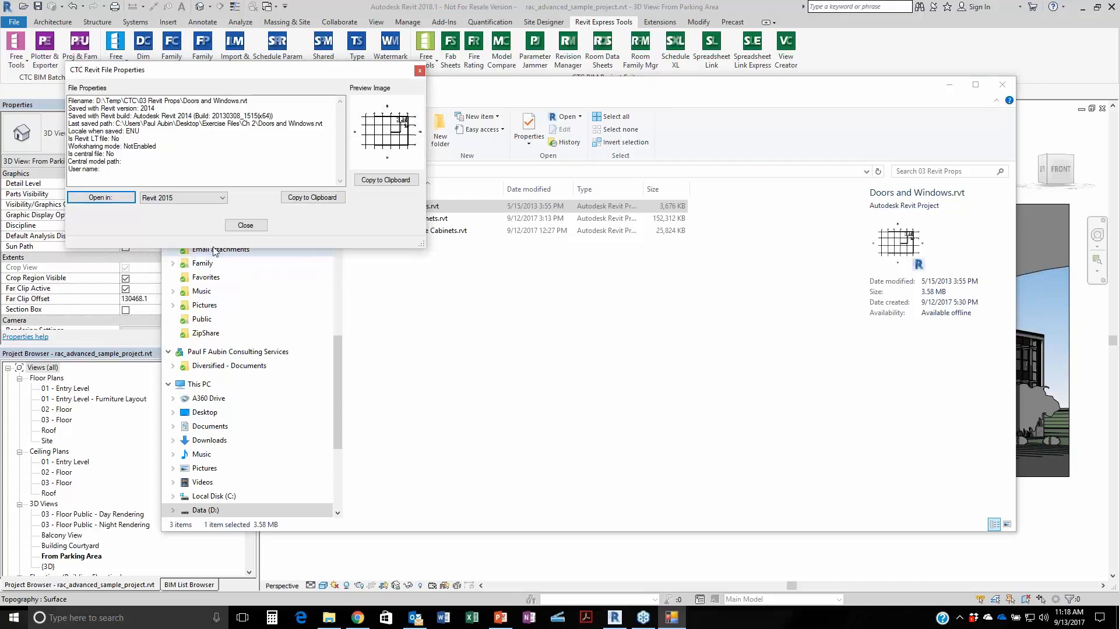
{"action": "left_click", "coordinate": [245, 225]}
Show the Revit Properties of Sandbox Base Cabinets.rvt, examine its saved version and close the properties.
{"action": "right_click", "coordinate": [398, 222]}
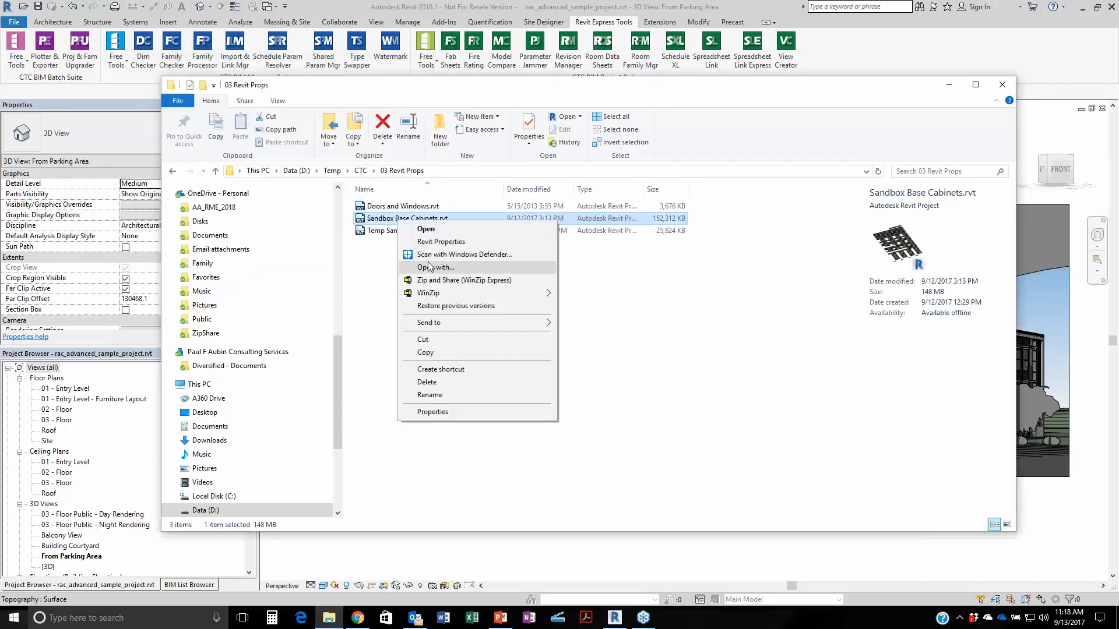
{"action": "left_click", "coordinate": [441, 242]}
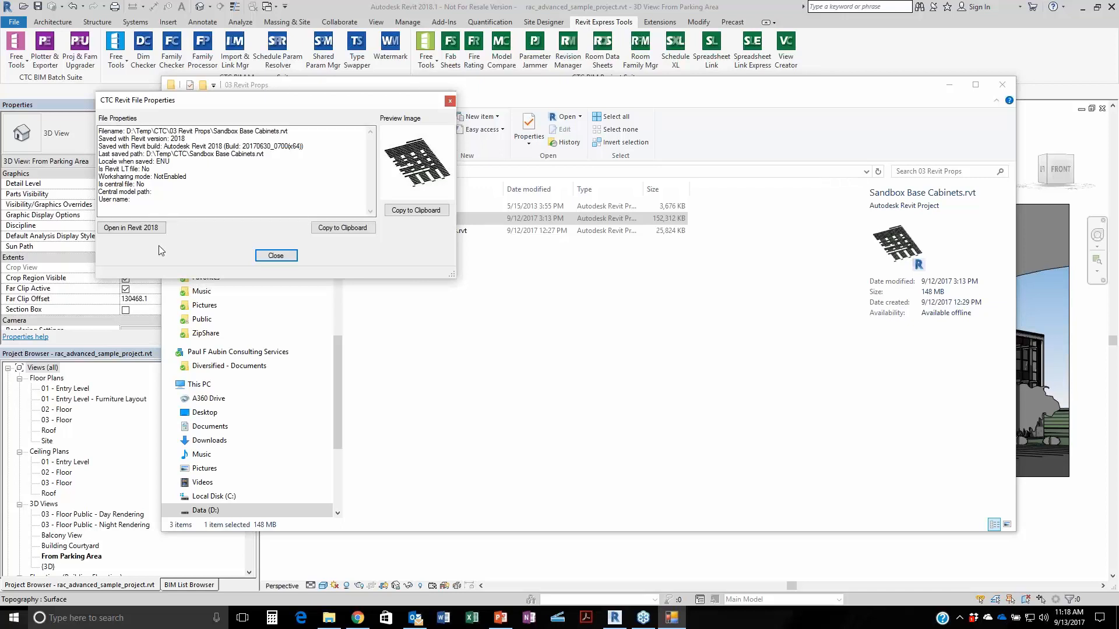
{"action": "left_click", "coordinate": [276, 256]}
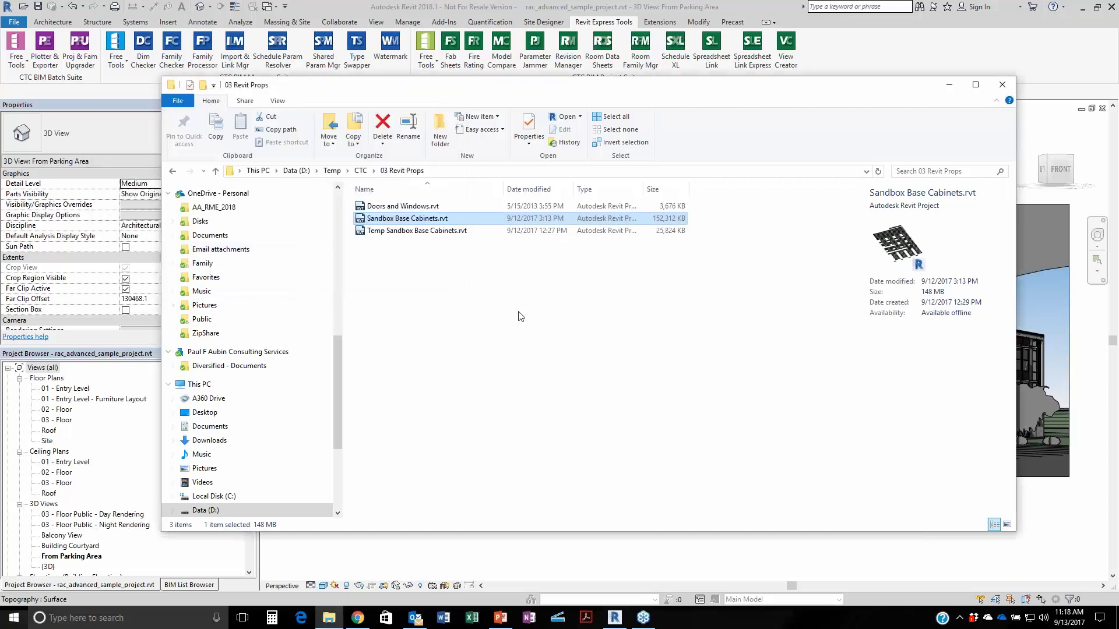
{"action": "left_click", "coordinate": [517, 315]}
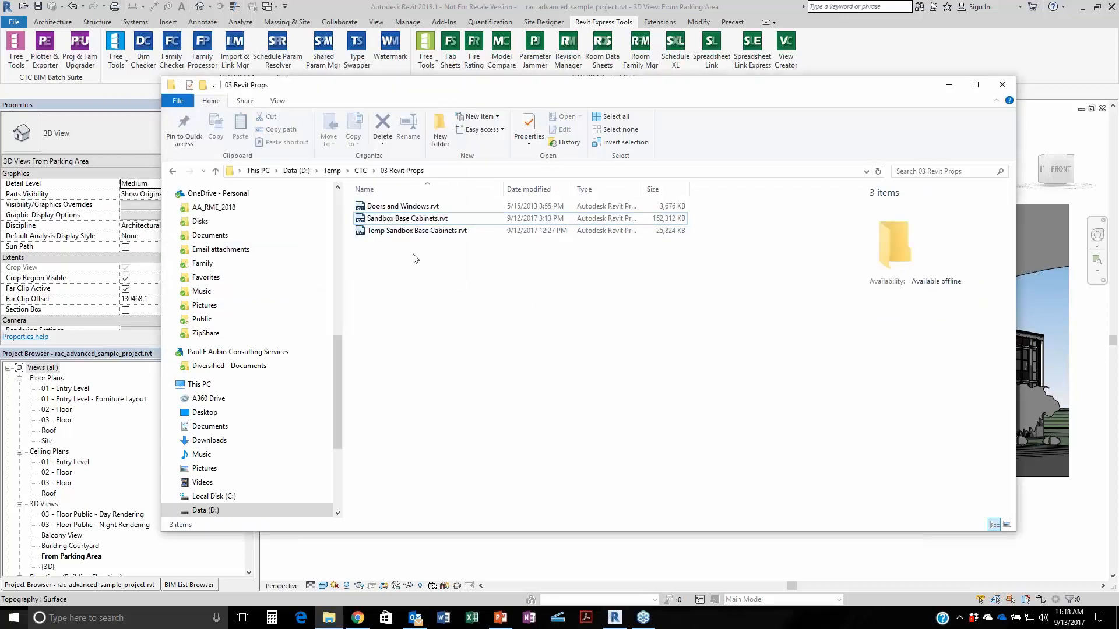
Open the 04 Upgrader subfolder of the CTC folder, examine its contents and switch back to Revit.
{"action": "left_click", "coordinate": [360, 170]}
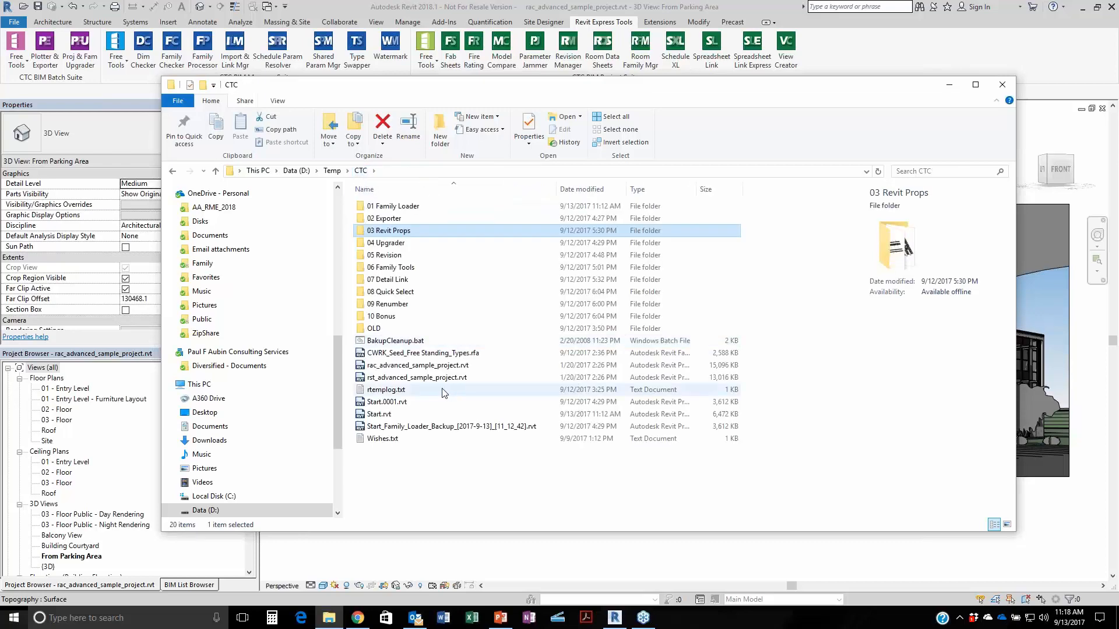
{"action": "double_click", "coordinate": [389, 243]}
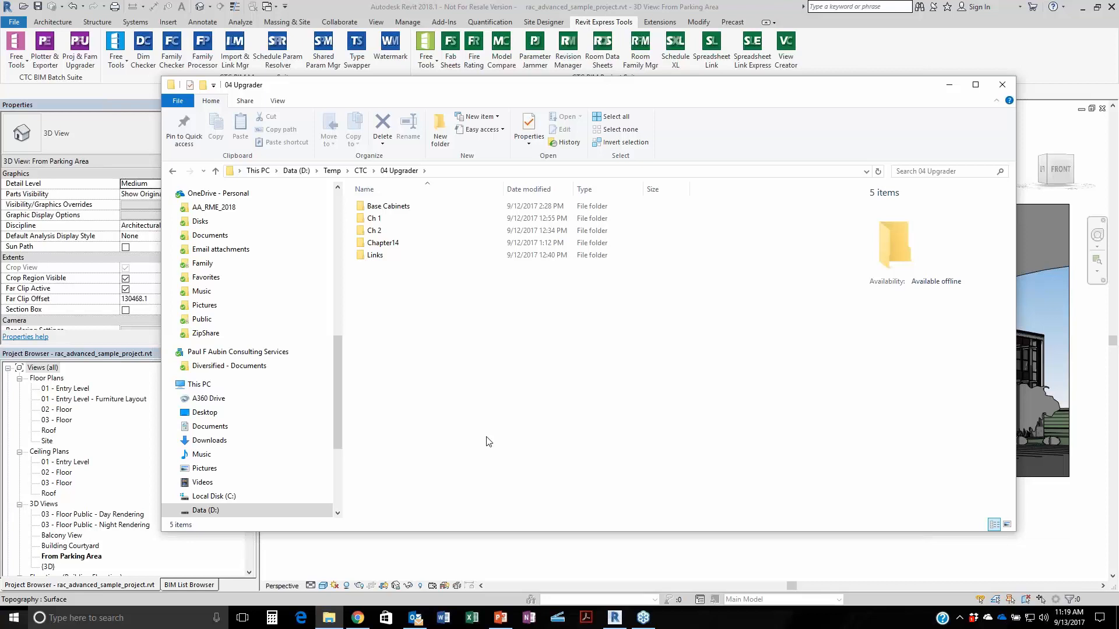
{"action": "left_click", "coordinate": [329, 618]}
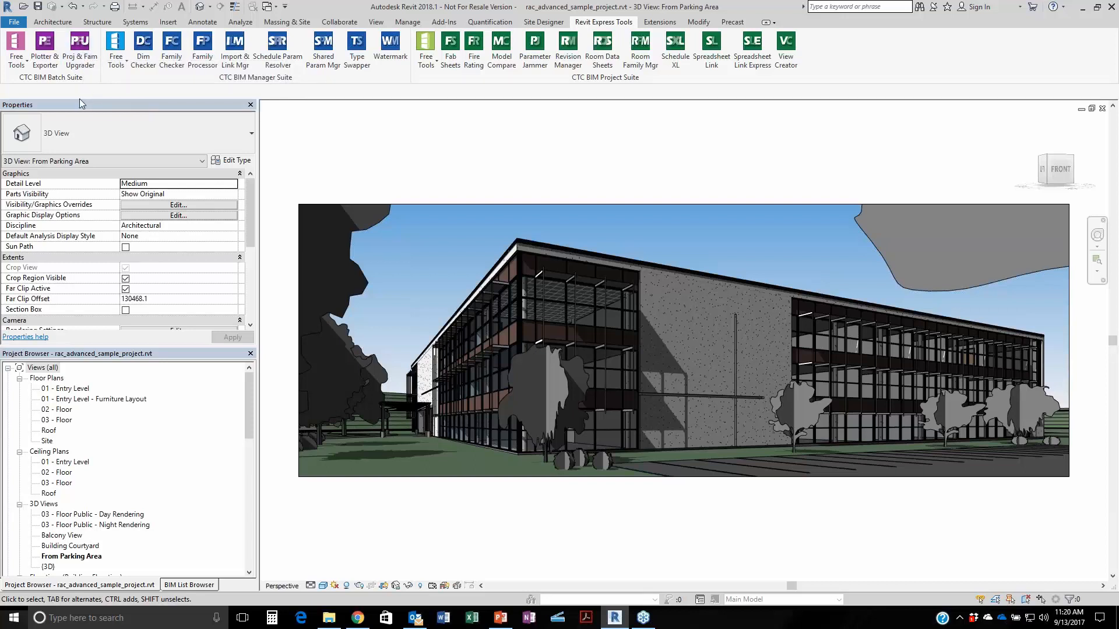
Start the Projects and Families Upgrader and set the project source folder to D:\Temp\CTC\04 Upgrader.
{"action": "left_click", "coordinate": [80, 51]}
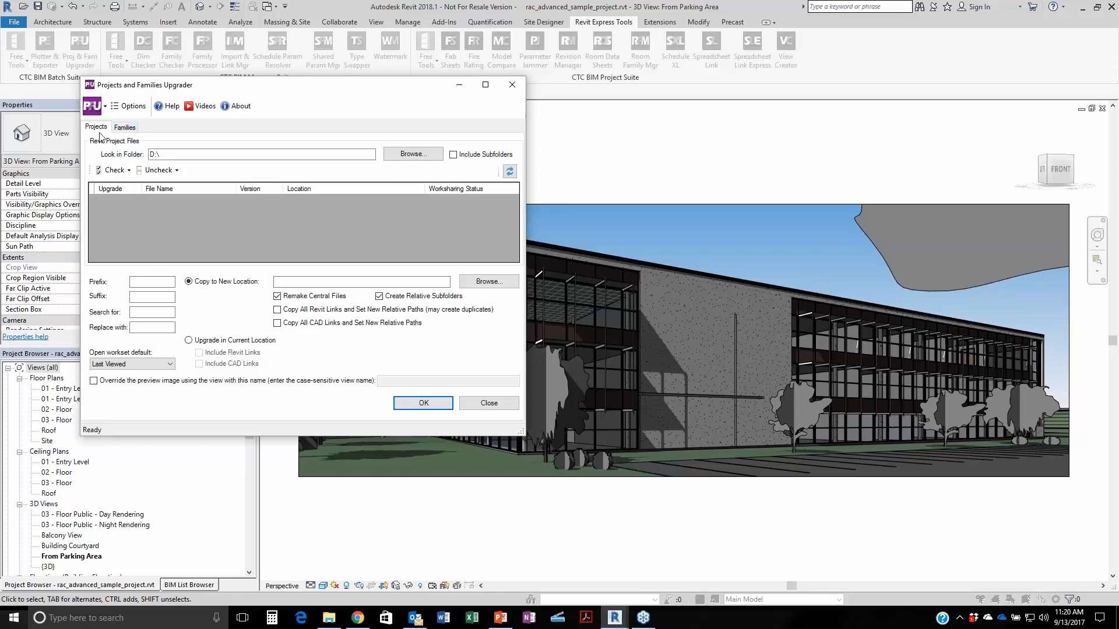
{"action": "left_click", "coordinate": [412, 153]}
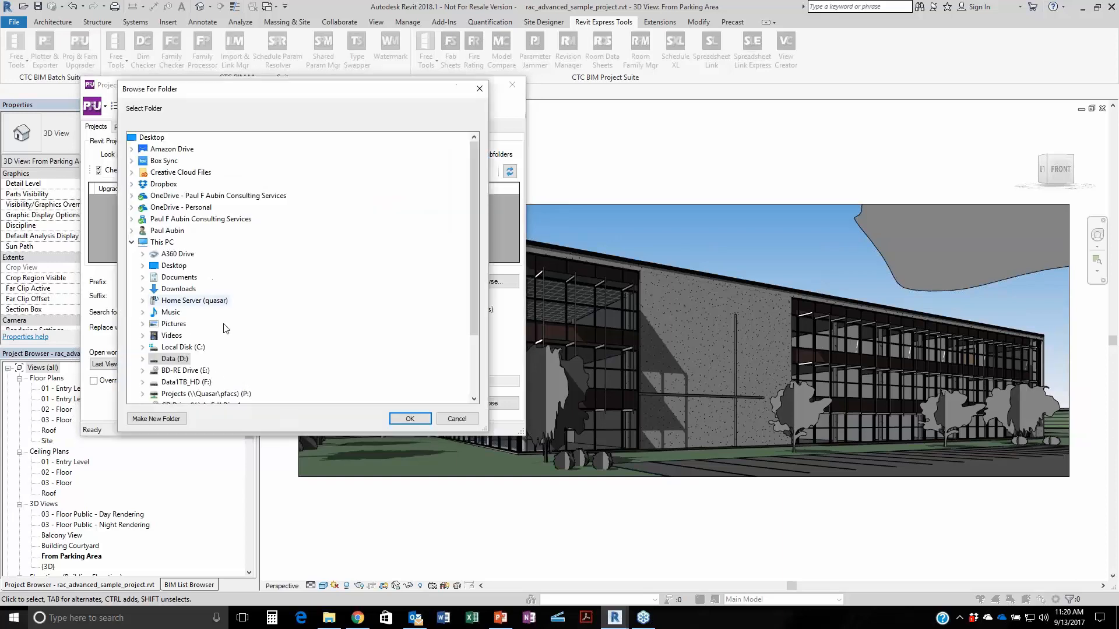
{"action": "left_click", "coordinate": [142, 359]}
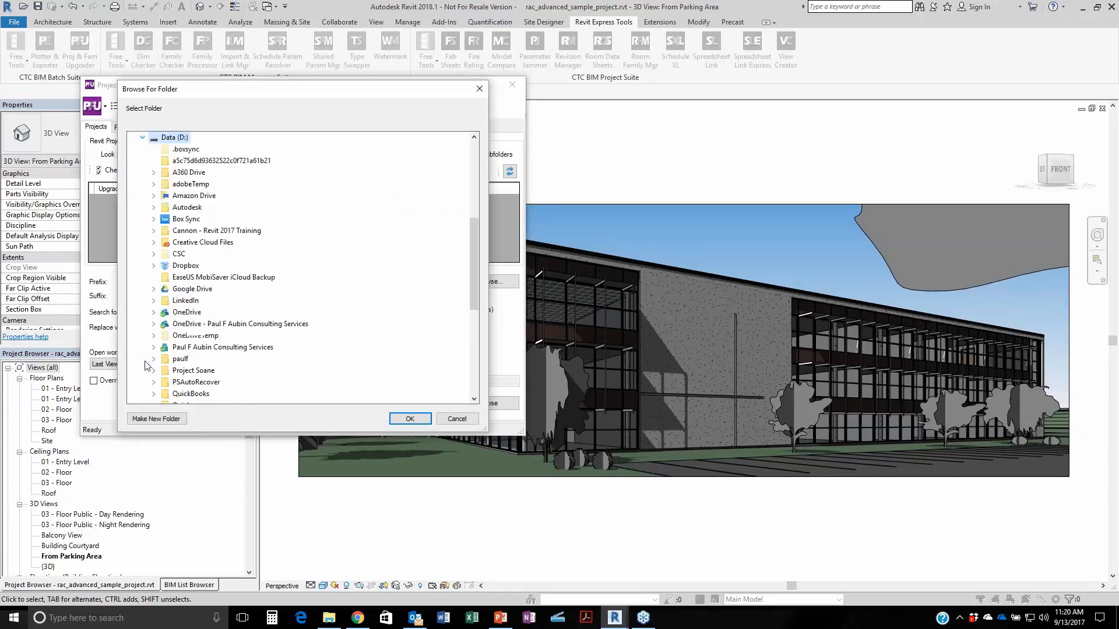
{"action": "scroll", "coordinate": [170, 324], "scroll_direction": "down", "scroll_amount": 5}
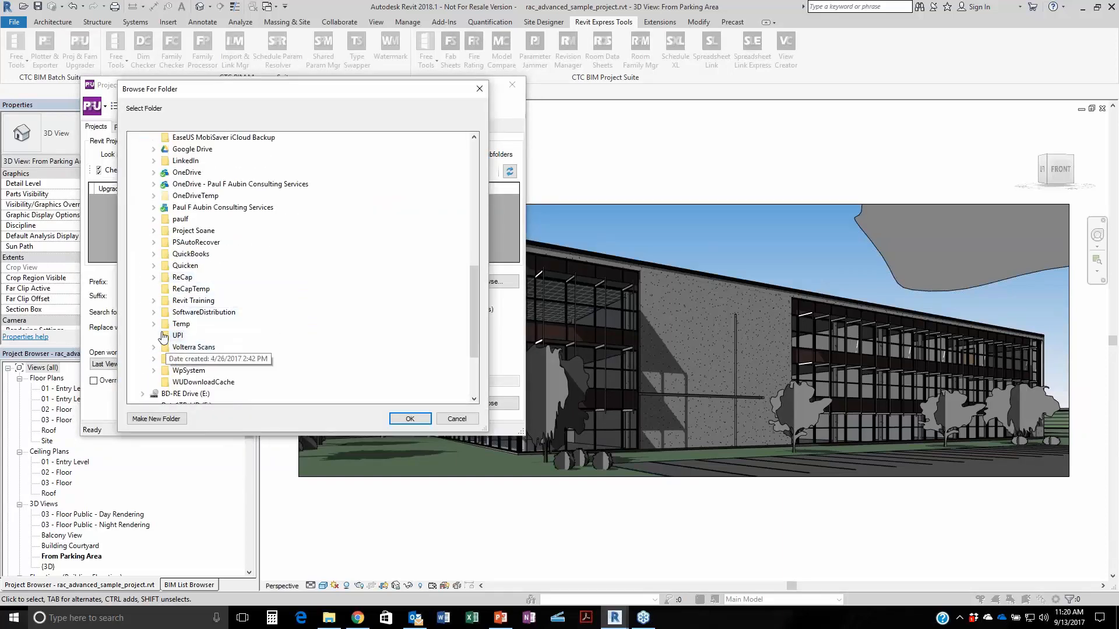
{"action": "double_click", "coordinate": [169, 325]}
{"action": "scroll", "coordinate": [175, 303], "scroll_direction": "down", "scroll_amount": 3}
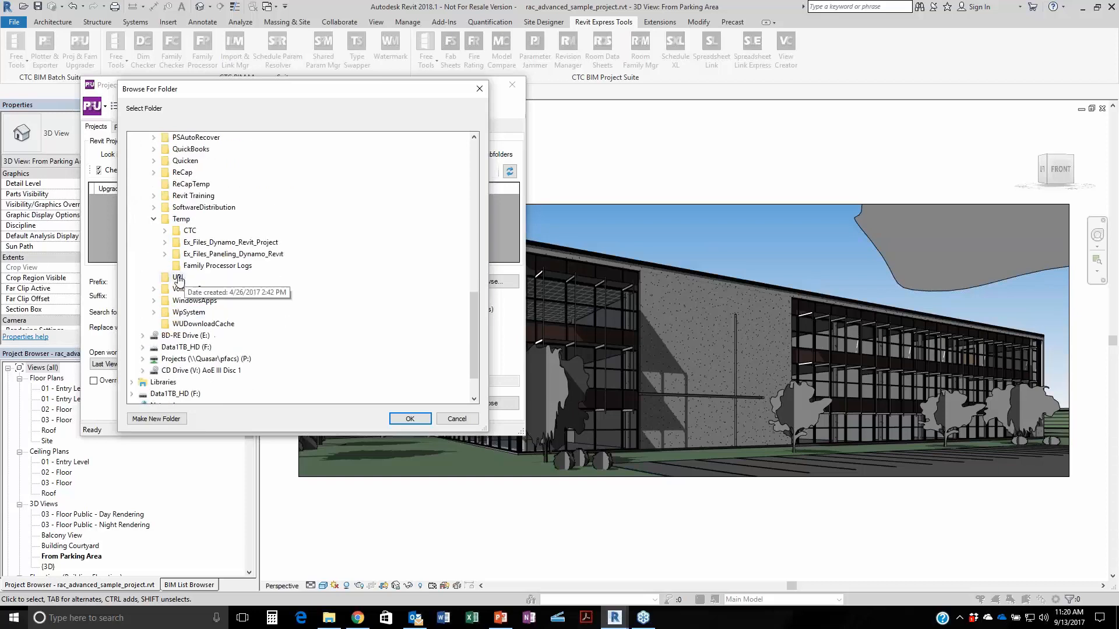
{"action": "left_click", "coordinate": [165, 231]}
{"action": "double_click", "coordinate": [211, 278]}
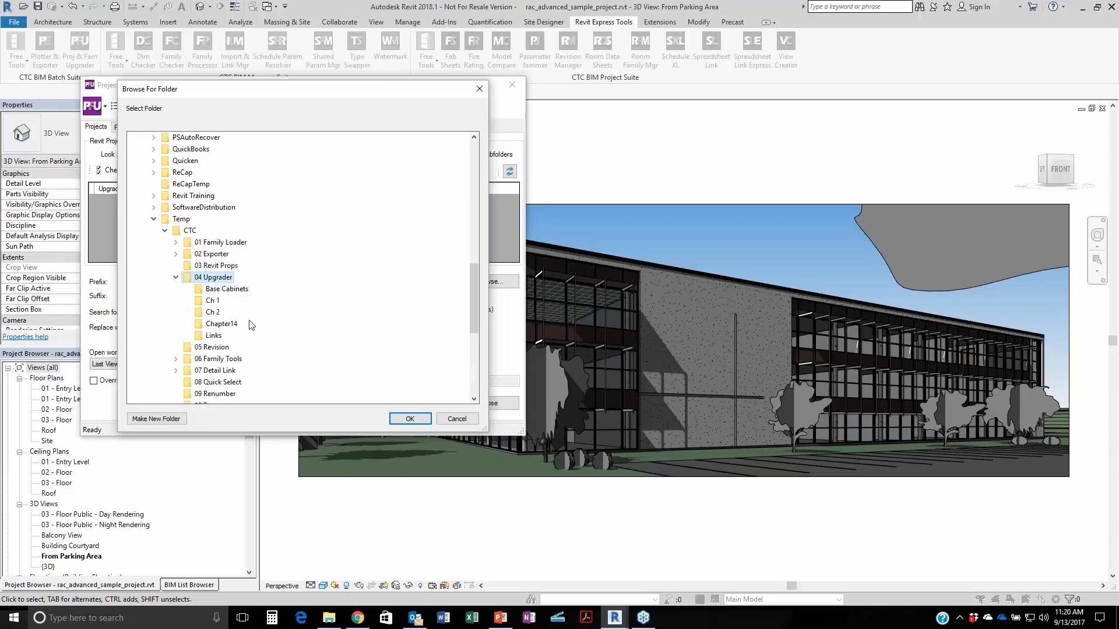
{"action": "left_click", "coordinate": [410, 418]}
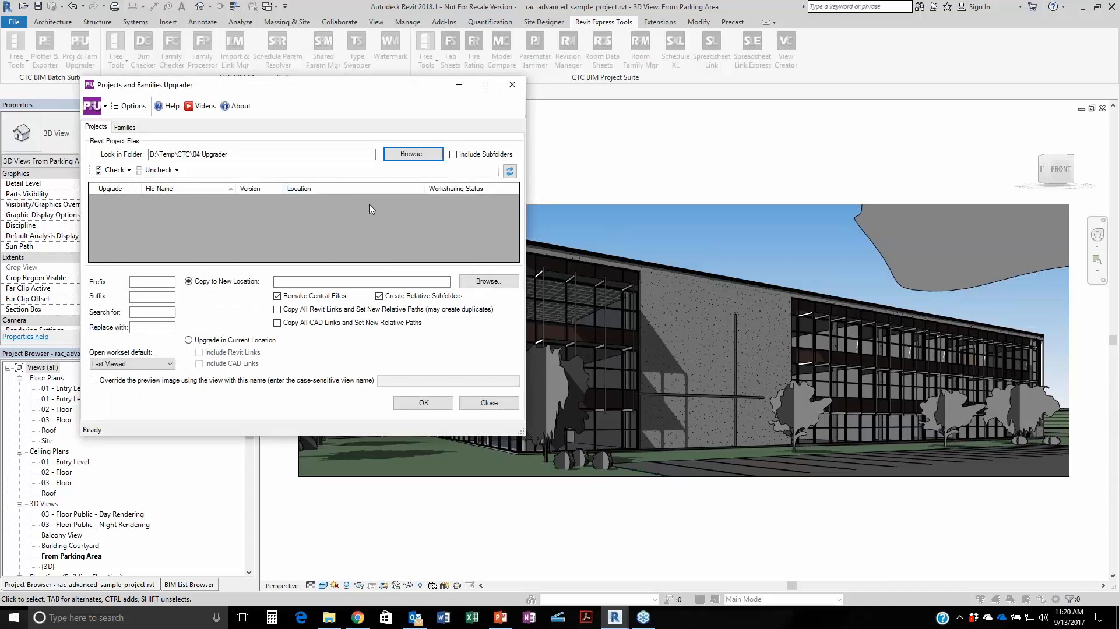
Include subfolders, refresh the list of Revit projects and examine their saved versions and locations.
{"action": "left_click", "coordinate": [454, 156]}
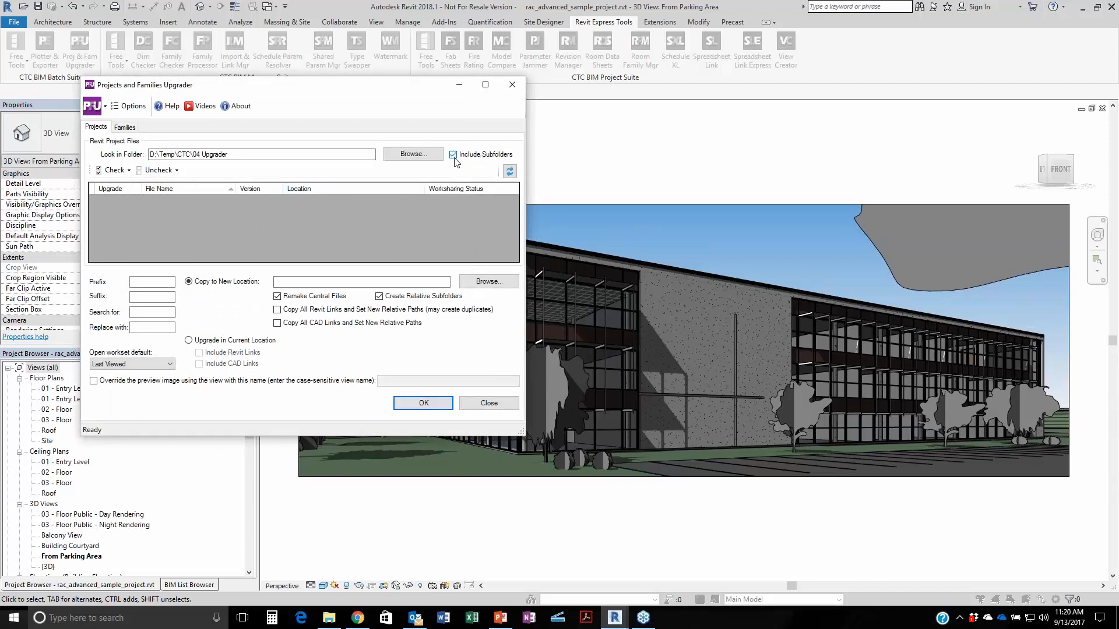
{"action": "left_click", "coordinate": [509, 171]}
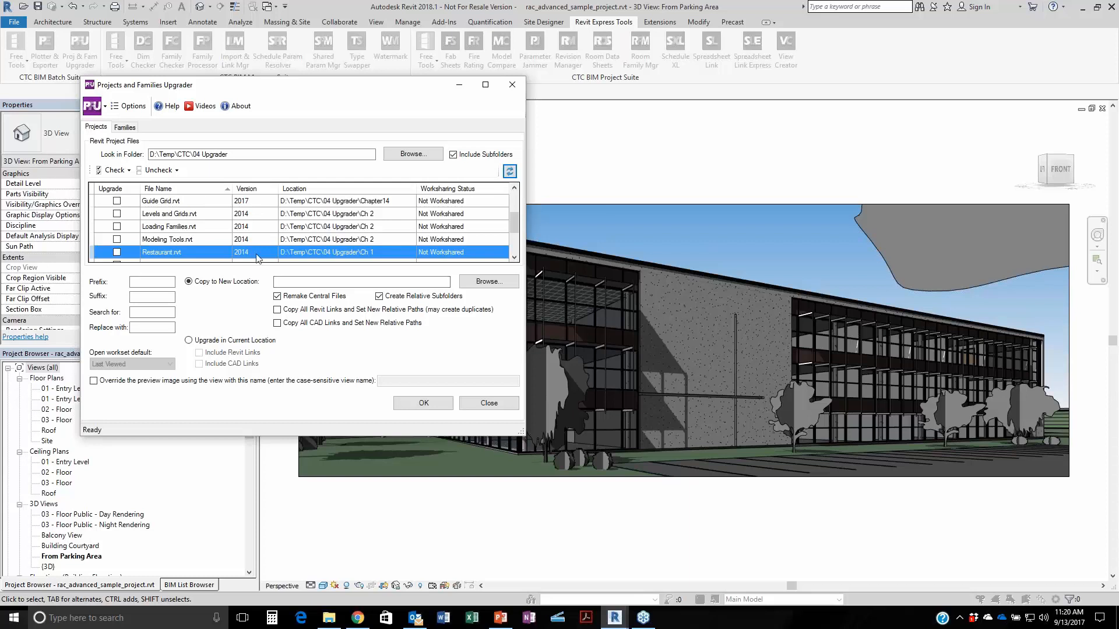
{"action": "mouse_move", "coordinate": [512, 216]}
{"action": "left_mouse_down"}
{"action": "mouse_move", "coordinate": [516, 237]}
{"action": "mouse_move", "coordinate": [514, 198]}
{"action": "left_mouse_up"}
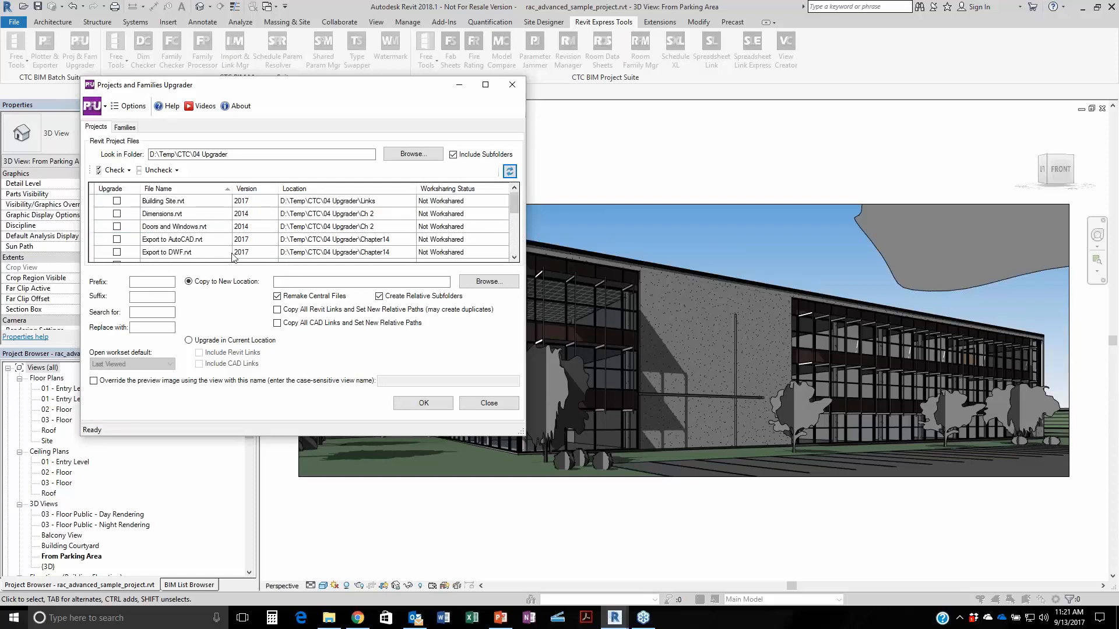
Mark Export to AutoCAD.rvt, Doors and Windows.rvt and Dimensions.rvt for upgrade, and highlight Workshare.rvt to examine its worksharing status.
{"action": "left_click", "coordinate": [118, 239]}
{"action": "left_click", "coordinate": [117, 226]}
{"action": "left_click", "coordinate": [117, 213]}
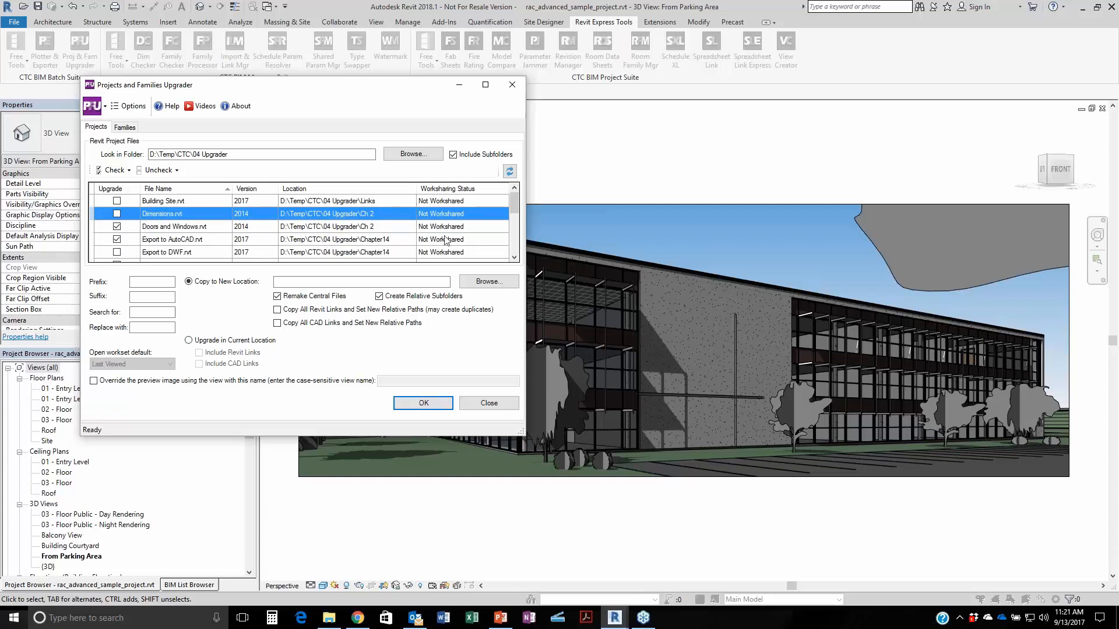
{"action": "left_click_drag", "start_coordinate": [515, 205], "coordinate": [515, 244]}
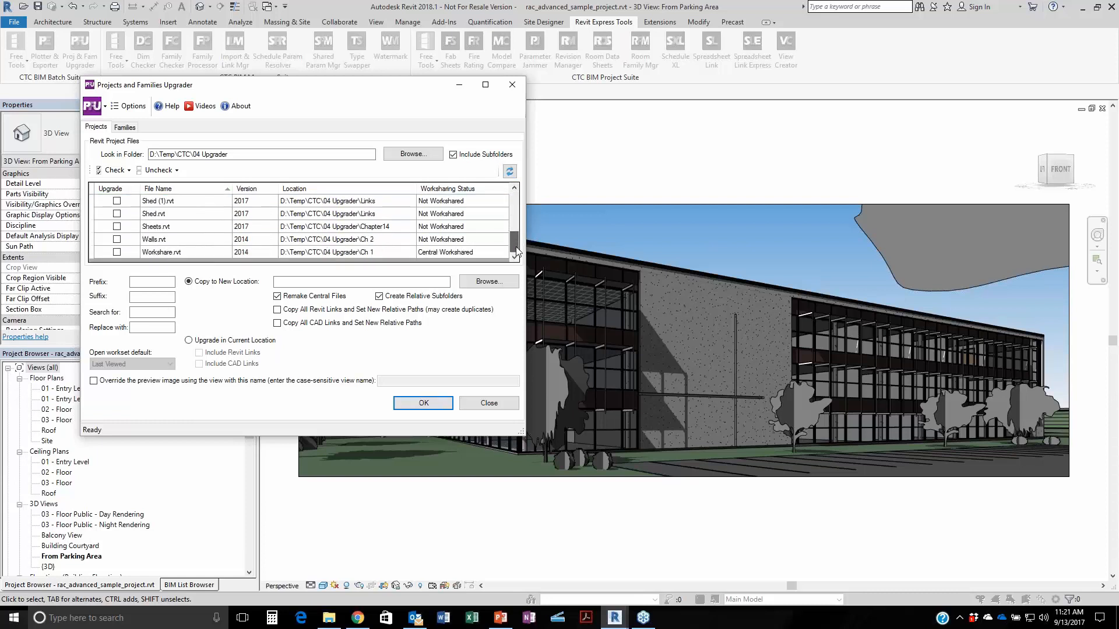
{"action": "left_click", "coordinate": [458, 257]}
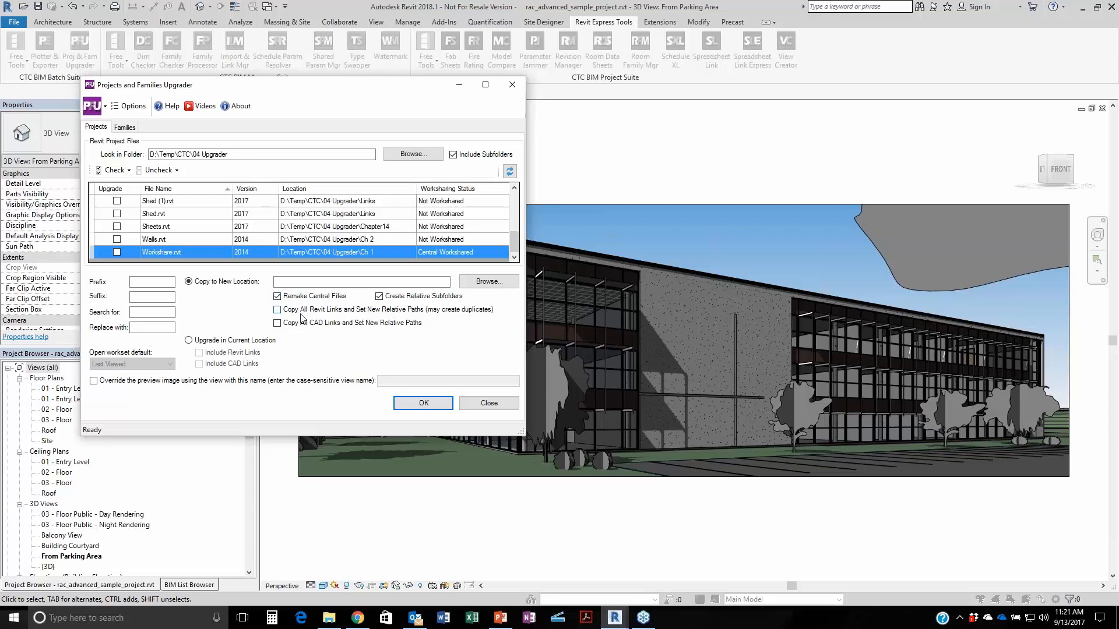
Enable copying all Revit links with new relative paths, and switch the project upgrade to the current location.
{"action": "left_click", "coordinate": [278, 312]}
{"action": "left_click", "coordinate": [198, 340]}
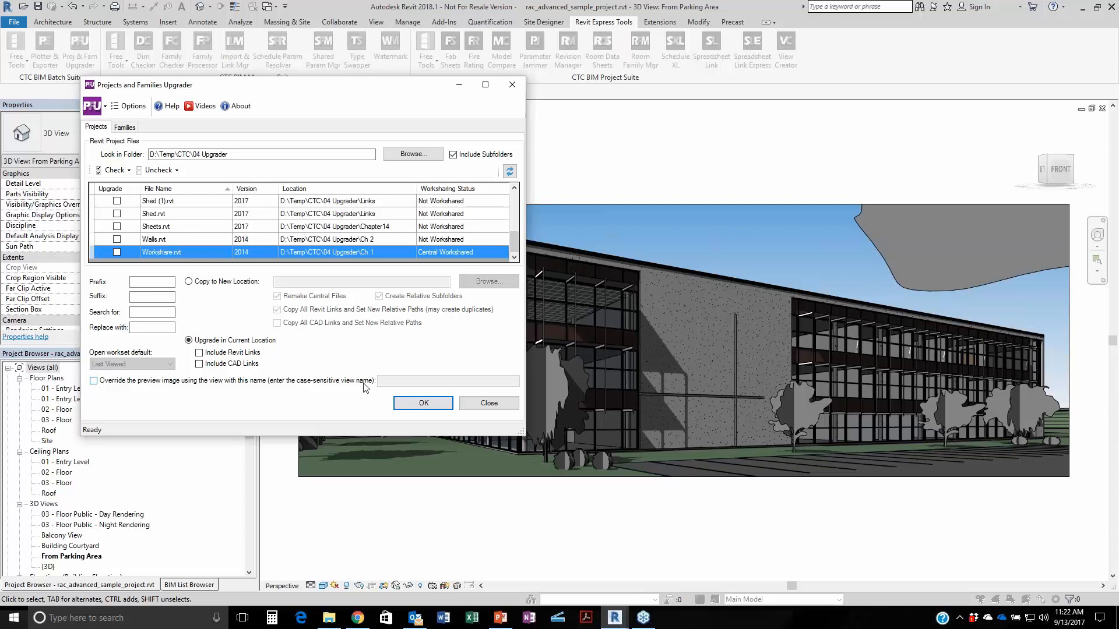
Switch the Upgrader to families and set their source folder to D:\Temp\CTC\04 Upgrader.
{"action": "left_click", "coordinate": [124, 127]}
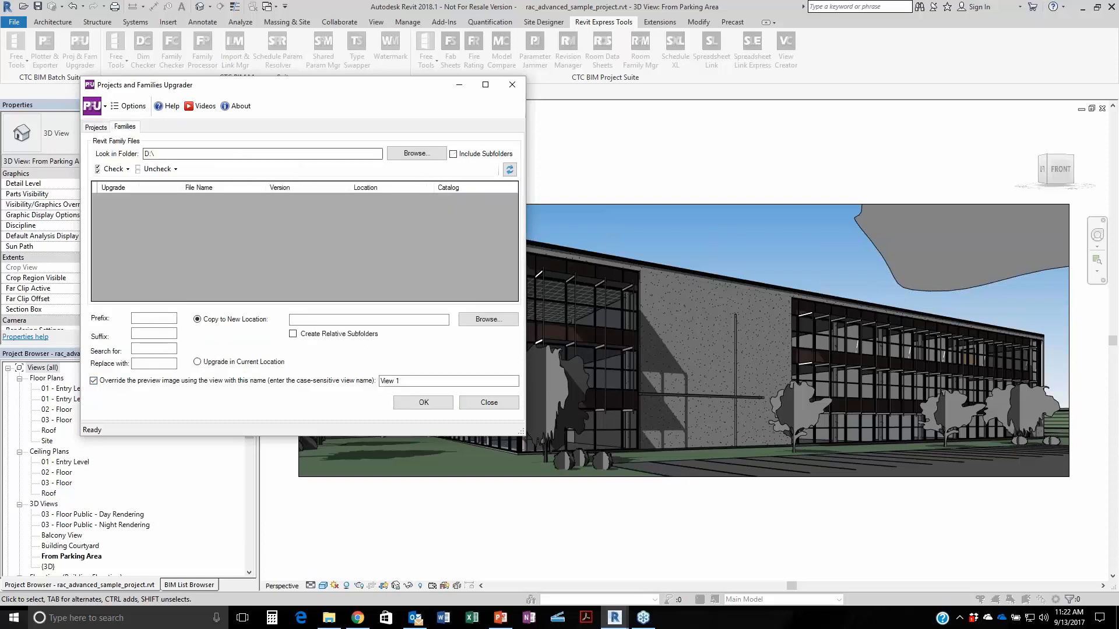
{"action": "left_click", "coordinate": [417, 153]}
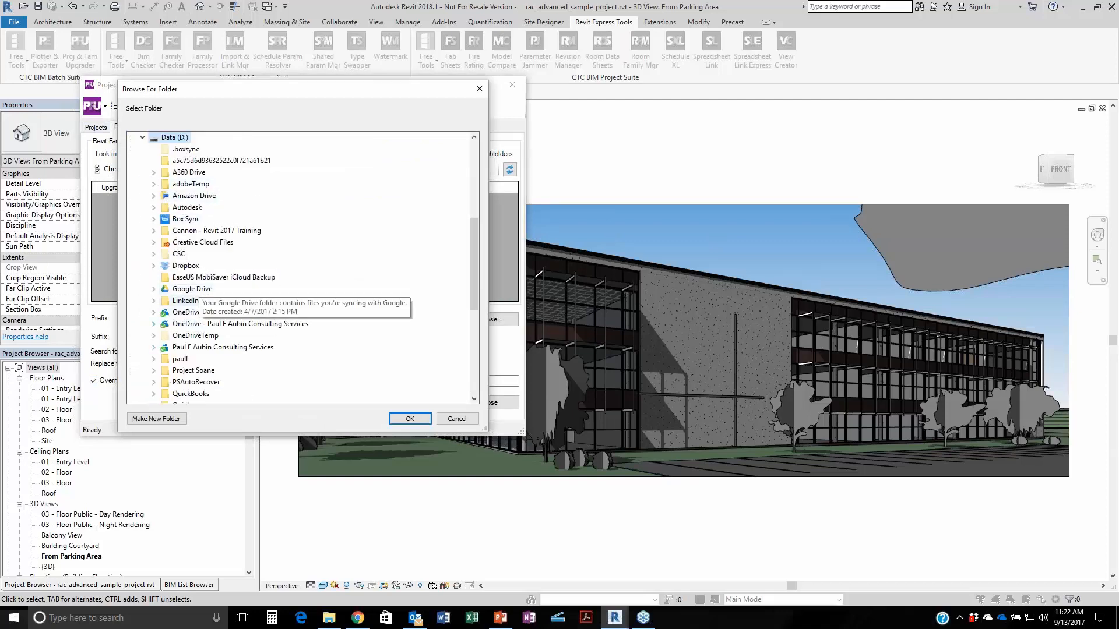
{"action": "scroll", "coordinate": [195, 291], "scroll_direction": "down", "scroll_amount": 4}
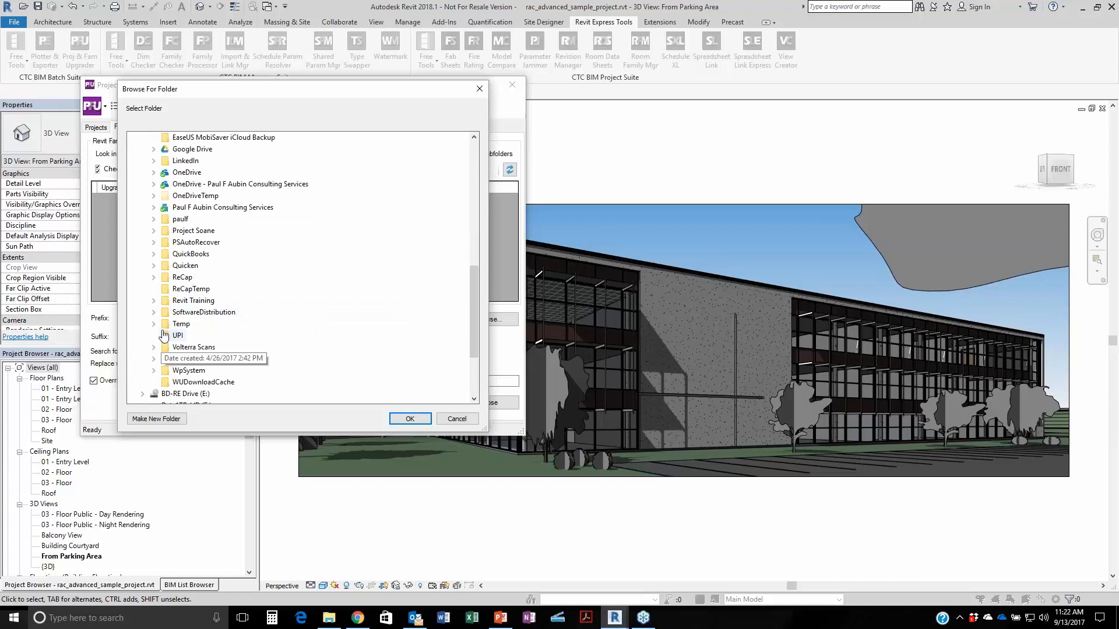
{"action": "scroll", "coordinate": [157, 348], "scroll_direction": "down", "scroll_amount": 2}
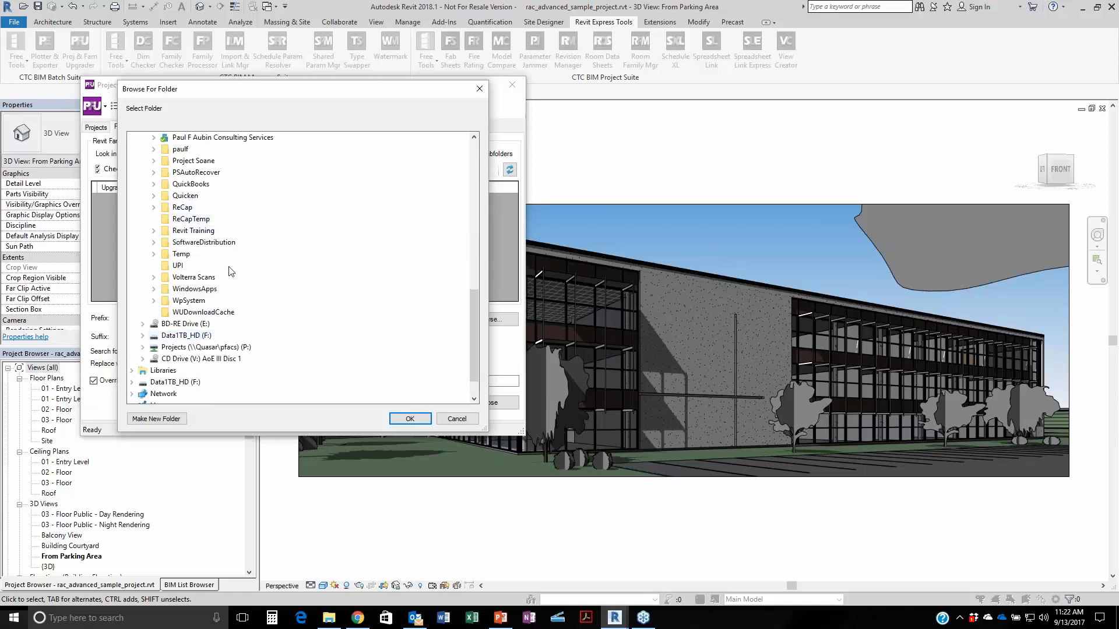
{"action": "left_click", "coordinate": [153, 254]}
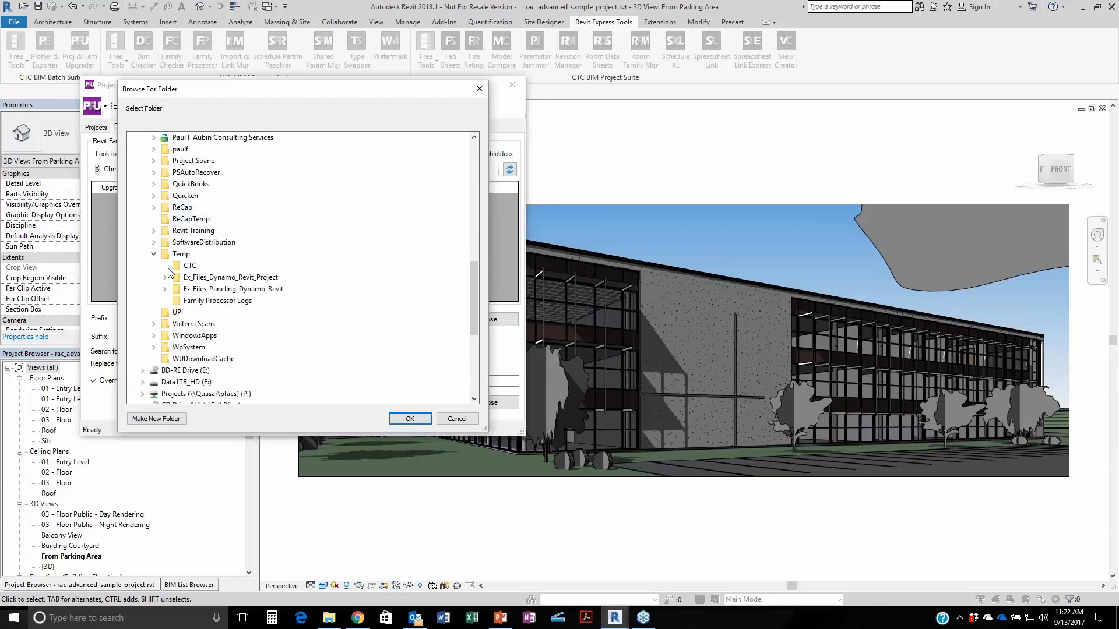
{"action": "left_click", "coordinate": [165, 266]}
{"action": "double_click", "coordinate": [212, 312]}
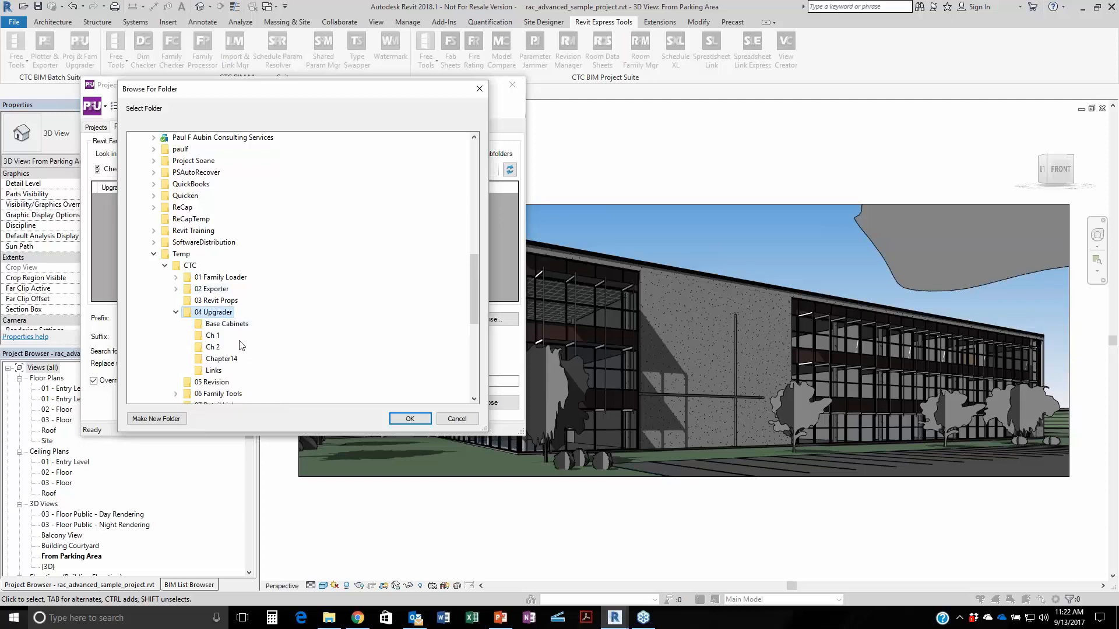
{"action": "left_click", "coordinate": [393, 417]}
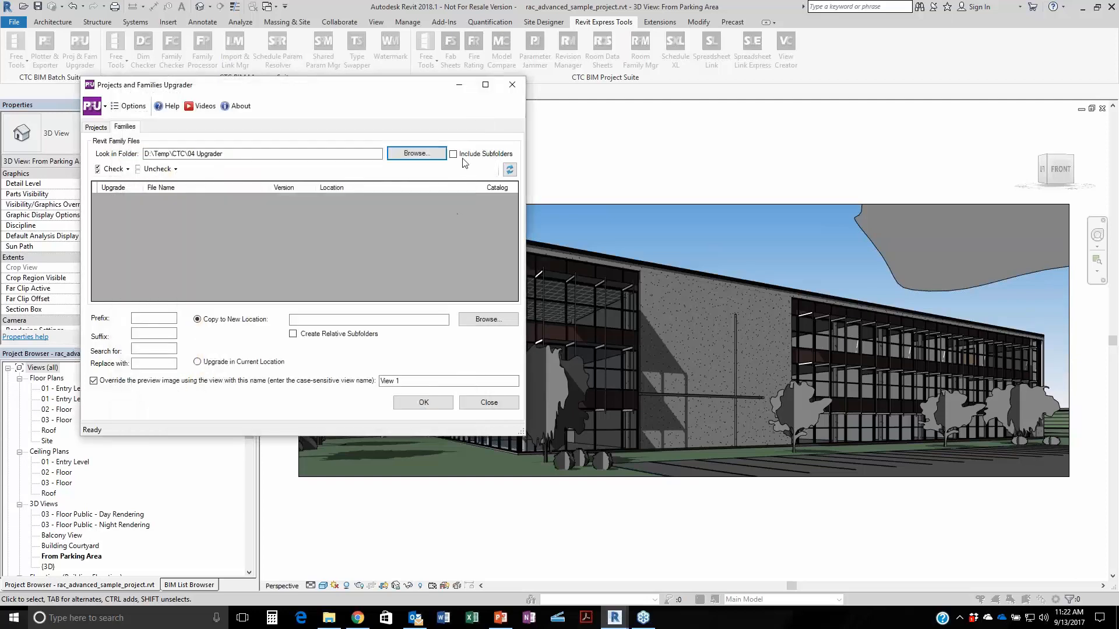
List the families including subfolders and examine which Base Cabinets families, such as B97.rfa and B98.rfa, have type catalogs.
{"action": "left_click", "coordinate": [509, 169]}
{"action": "scroll", "coordinate": [227, 237], "scroll_direction": "down", "scroll_amount": 15}
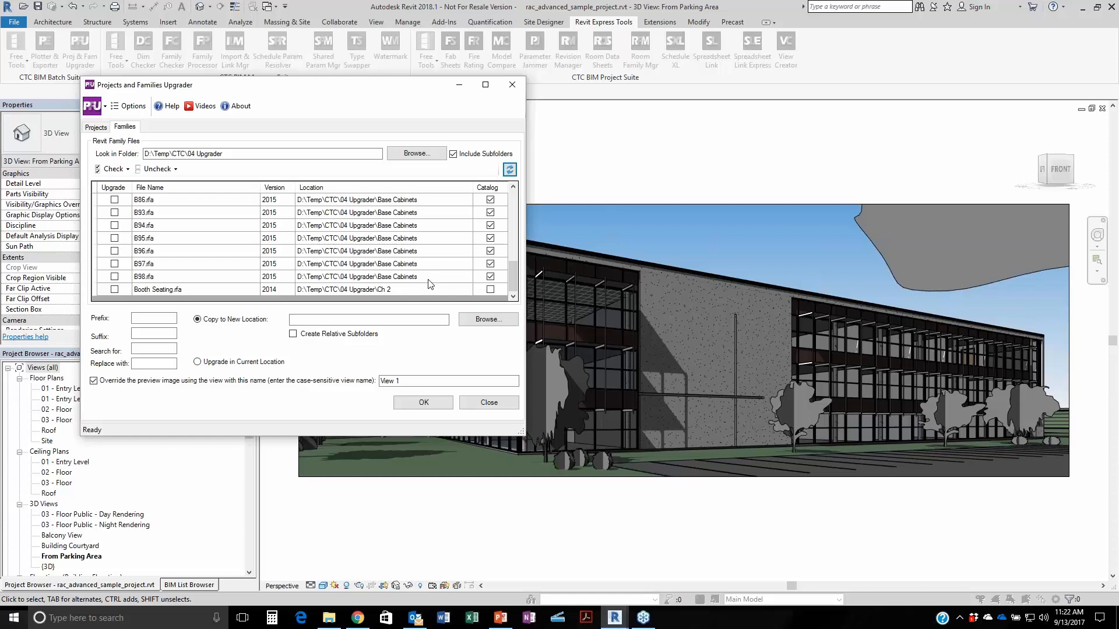
{"action": "left_click", "coordinate": [490, 280]}
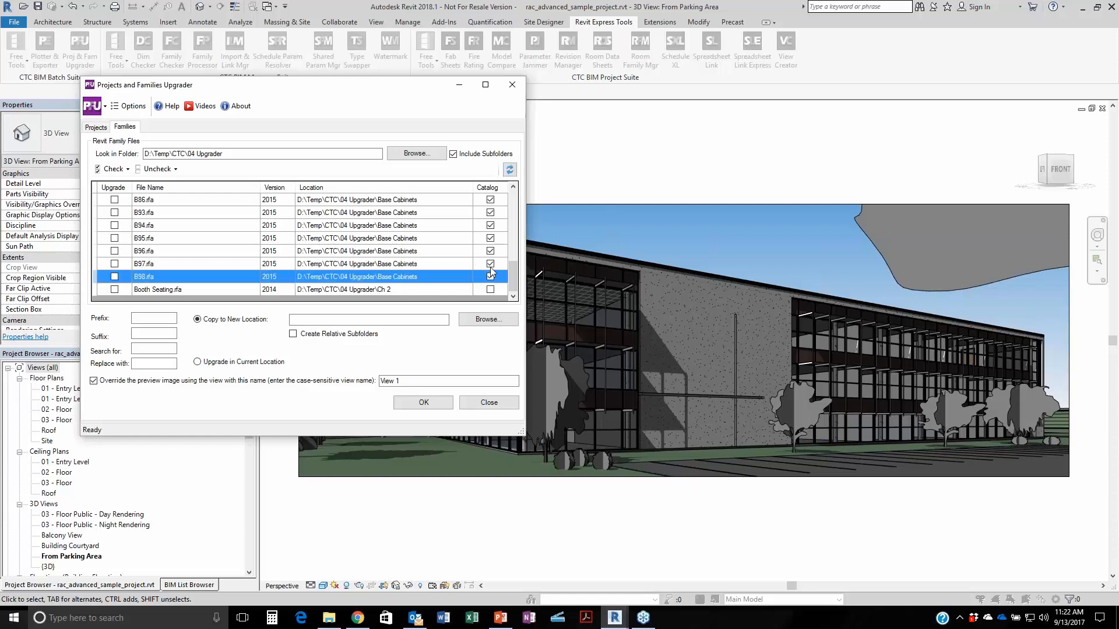
{"action": "left_click", "coordinate": [491, 267]}
{"action": "left_click", "coordinate": [492, 278]}
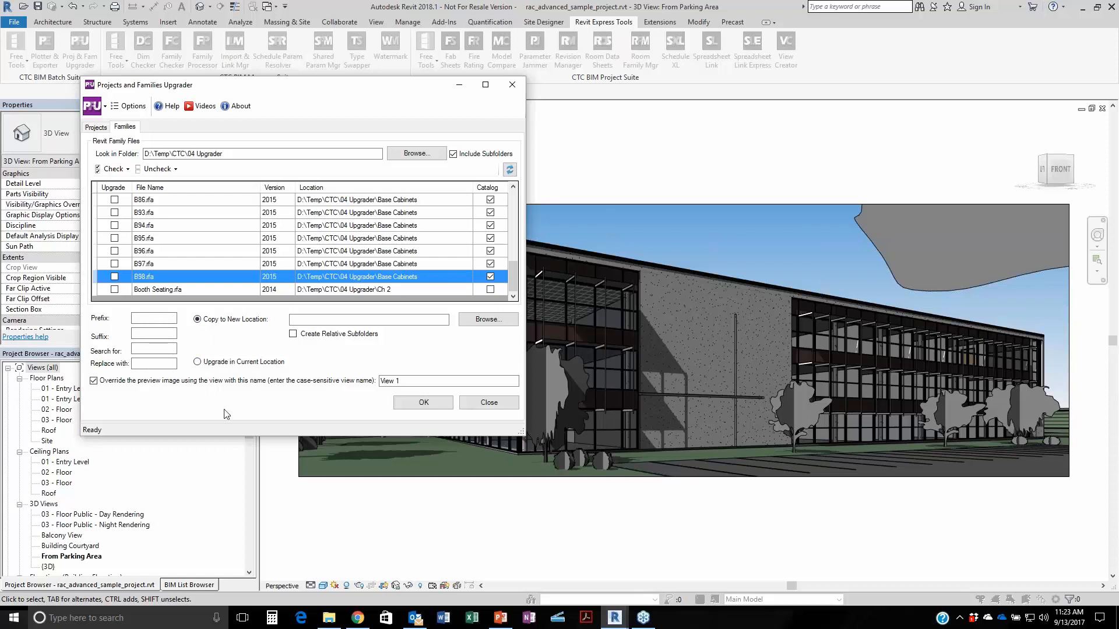
Close the Projects and Families Upgrader without upgrading anything, and close the open sample project.
{"action": "left_click", "coordinate": [479, 404]}
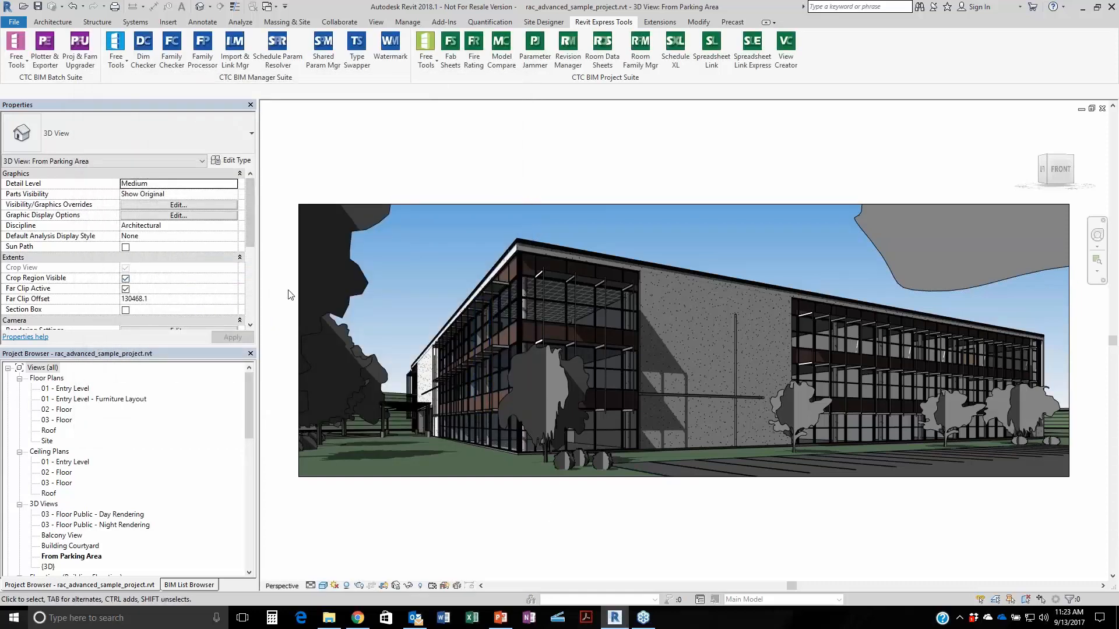
{"action": "left_click", "coordinate": [584, 315]}
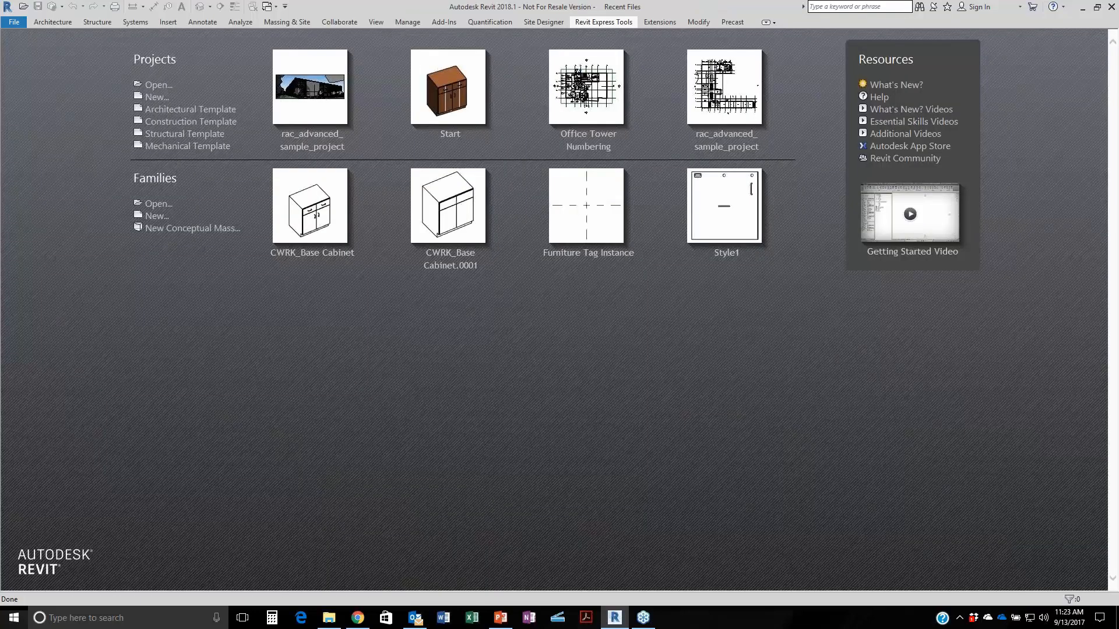
Open the project Office Tower.rvt from the CTC subfolder 05 Revision.
{"action": "left_click", "coordinate": [159, 85]}
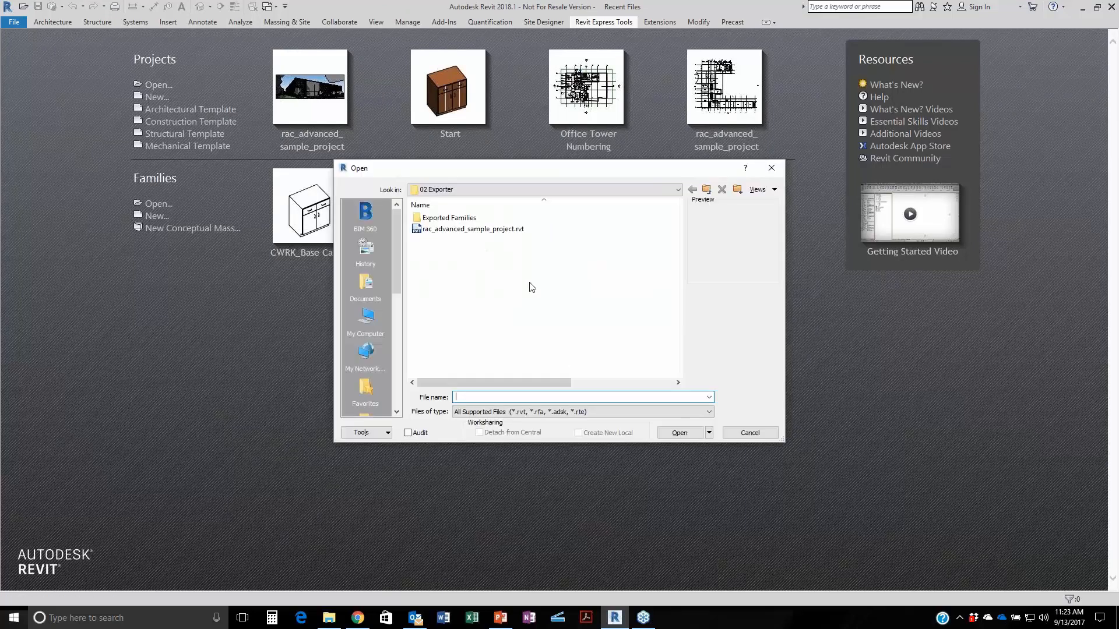
{"action": "left_click", "coordinate": [706, 189]}
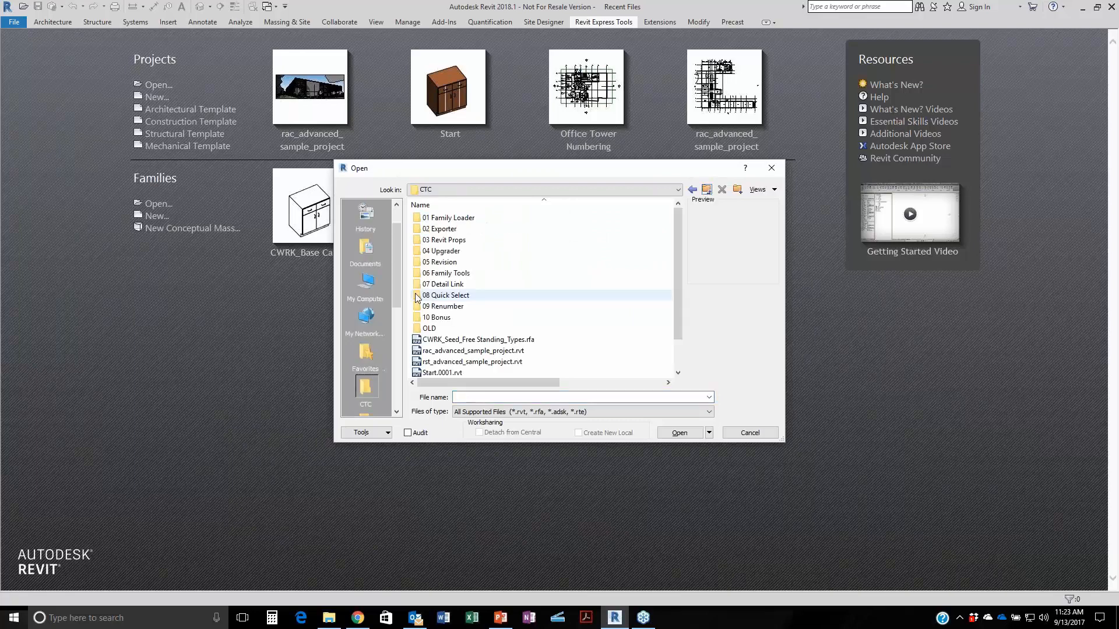
{"action": "double_click", "coordinate": [440, 264]}
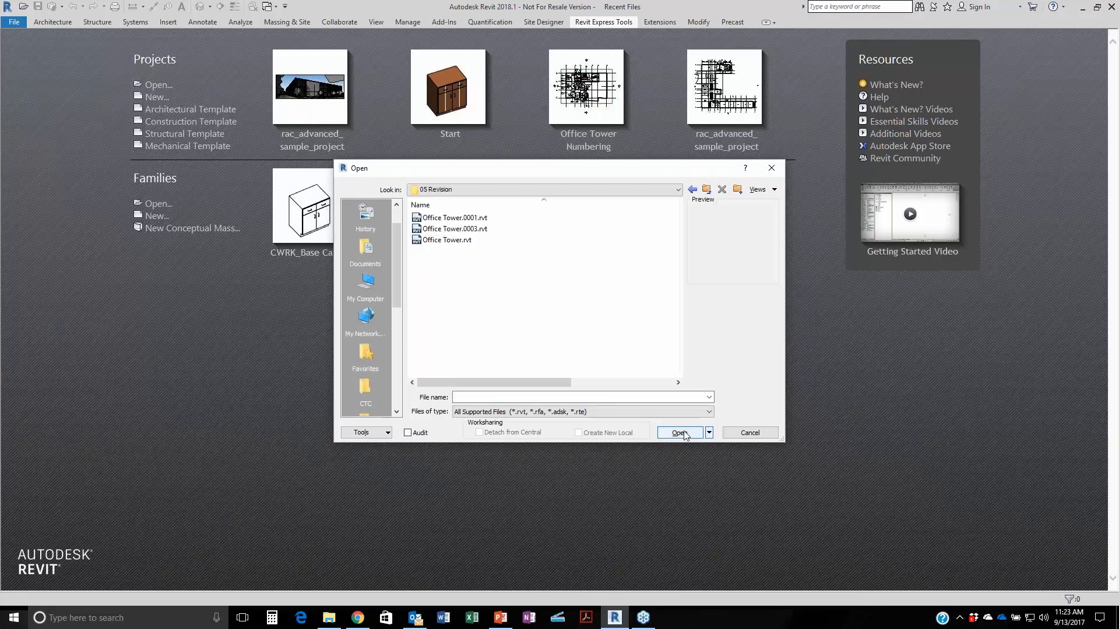
{"action": "left_click", "coordinate": [447, 240]}
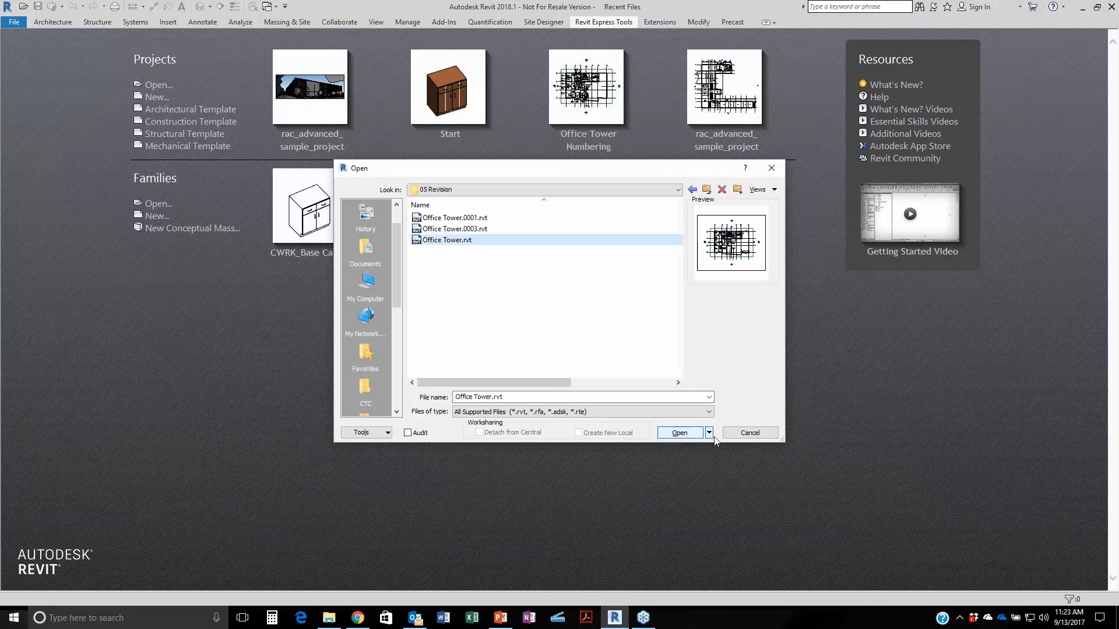
{"action": "left_click", "coordinate": [679, 432]}
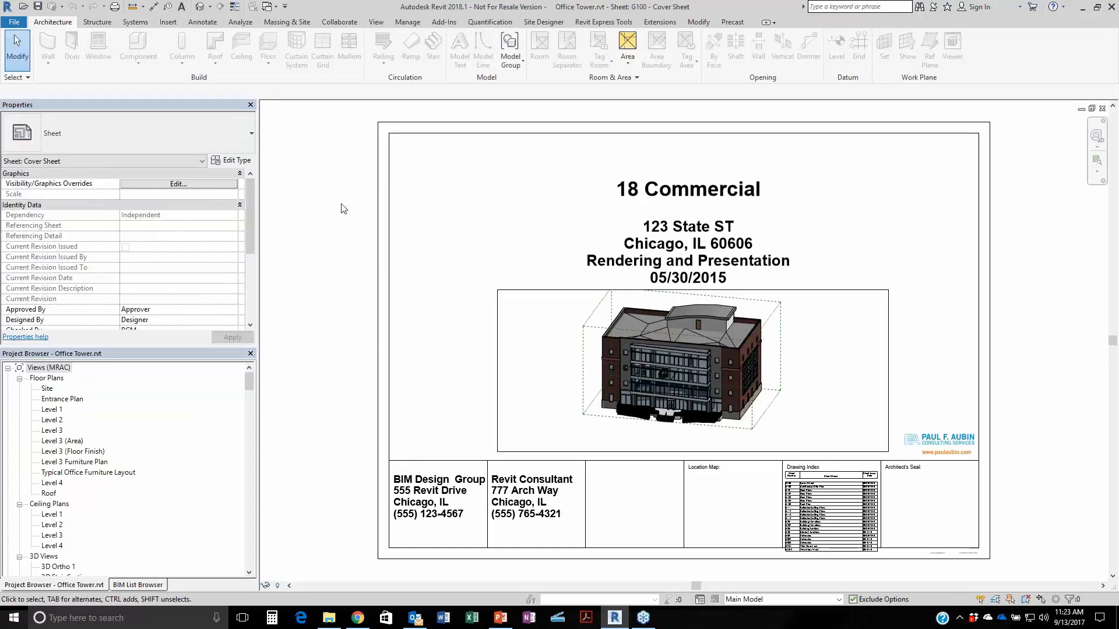
{"action": "left_click", "coordinate": [584, 22]}
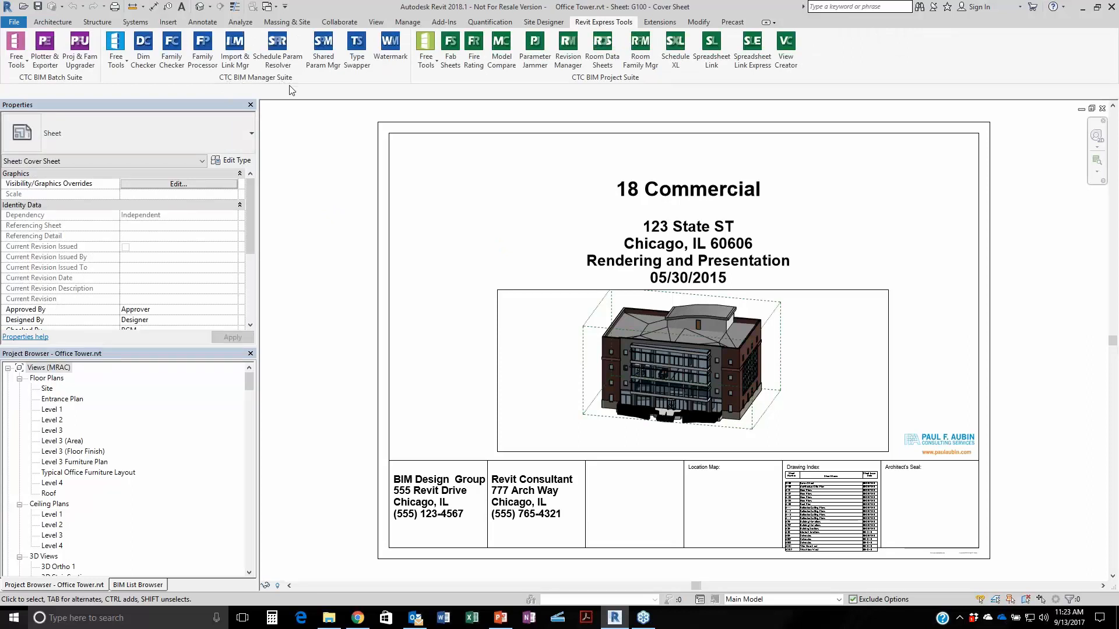
{"action": "left_click", "coordinate": [116, 65]}
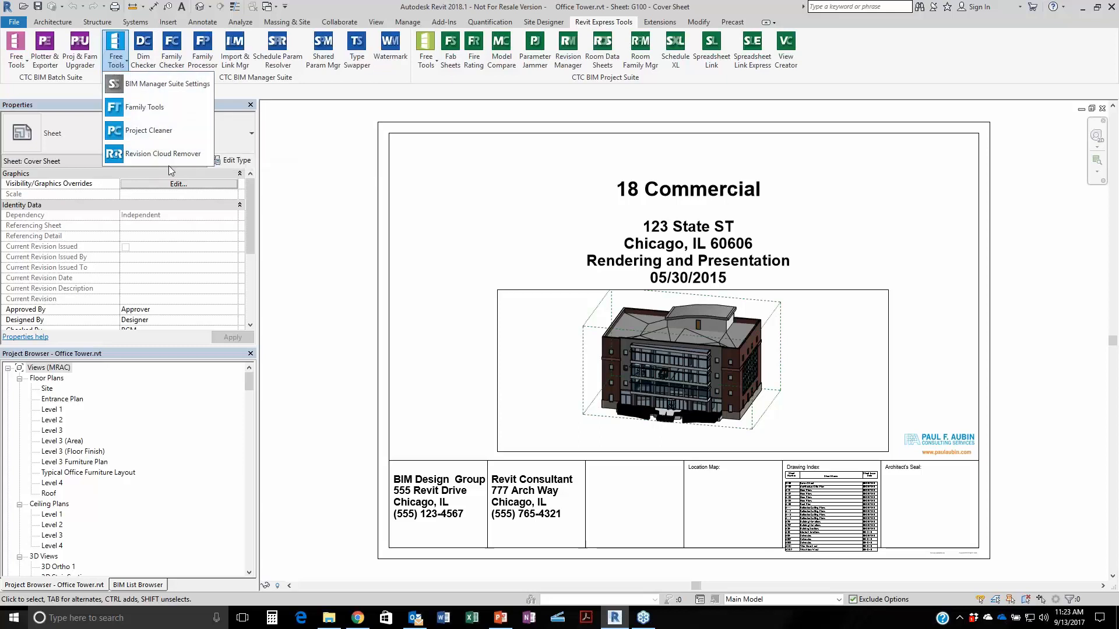
{"action": "left_click", "coordinate": [326, 353]}
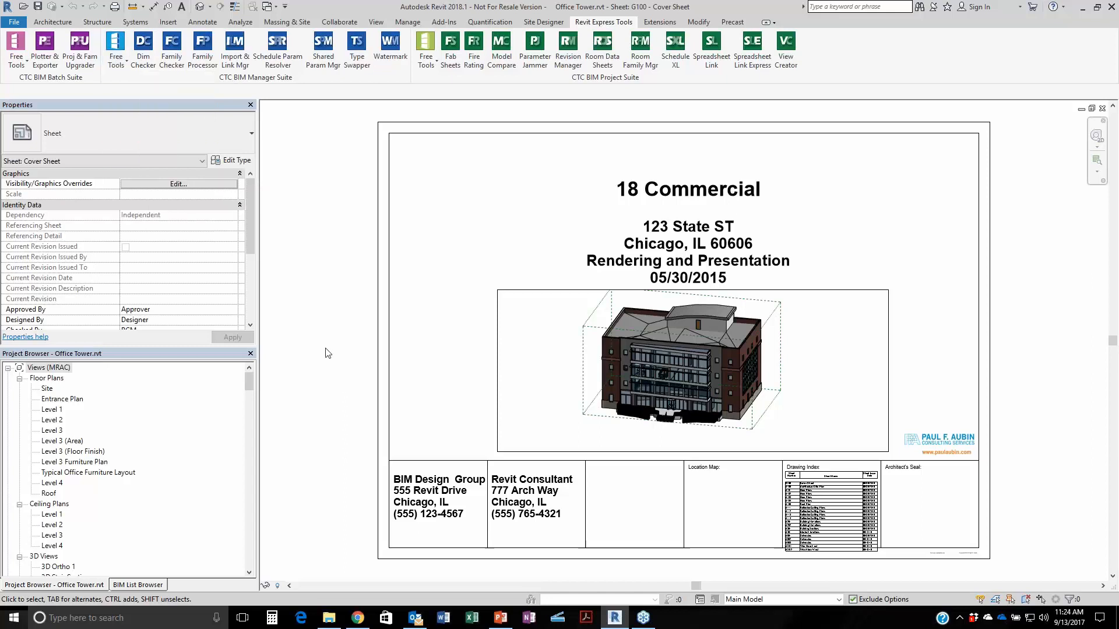
Open the Level 3 floor plan and examine the revision cloud at the building's exterior corner near Conference Room 3101.
{"action": "double_click", "coordinate": [56, 431]}
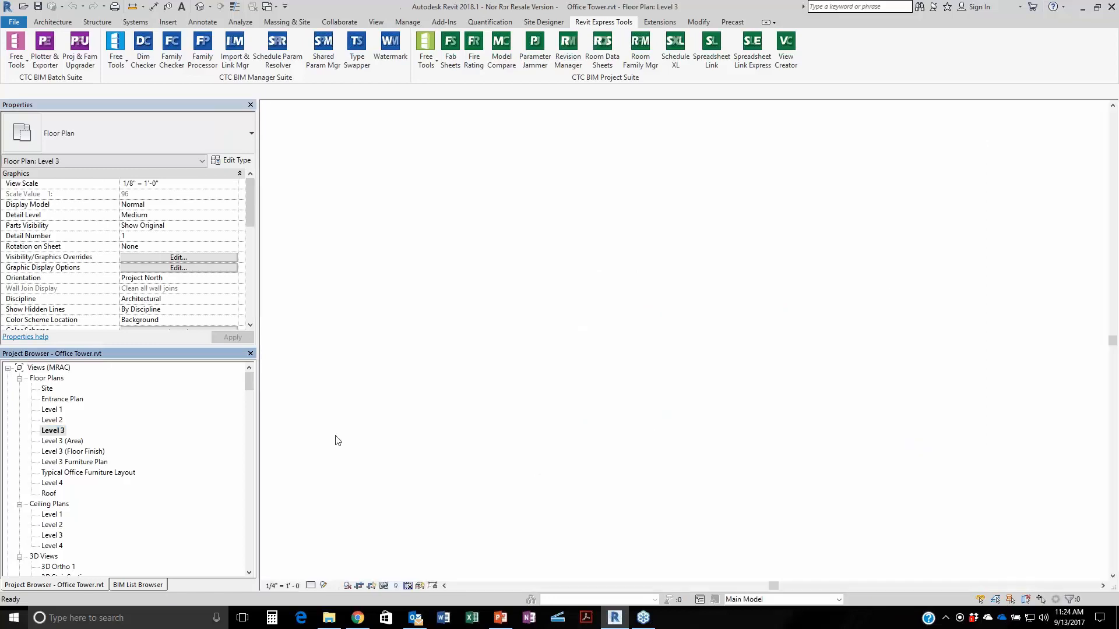
{"action": "scroll", "coordinate": [806, 429], "scroll_direction": "up", "scroll_amount": 6}
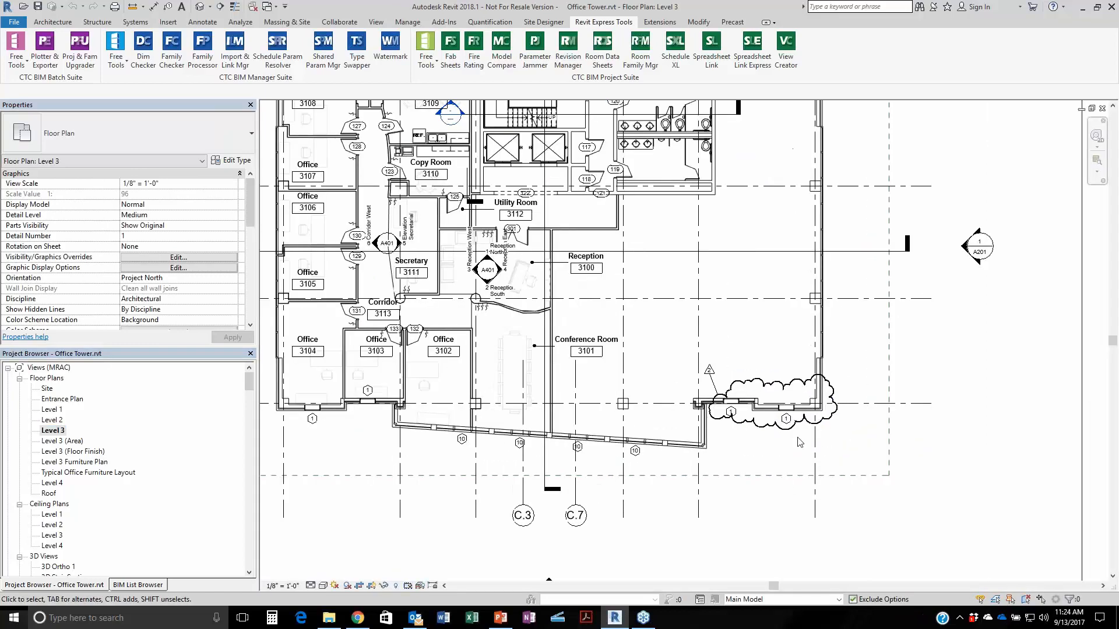
{"action": "scroll", "coordinate": [583, 344], "scroll_direction": "down", "scroll_amount": 2}
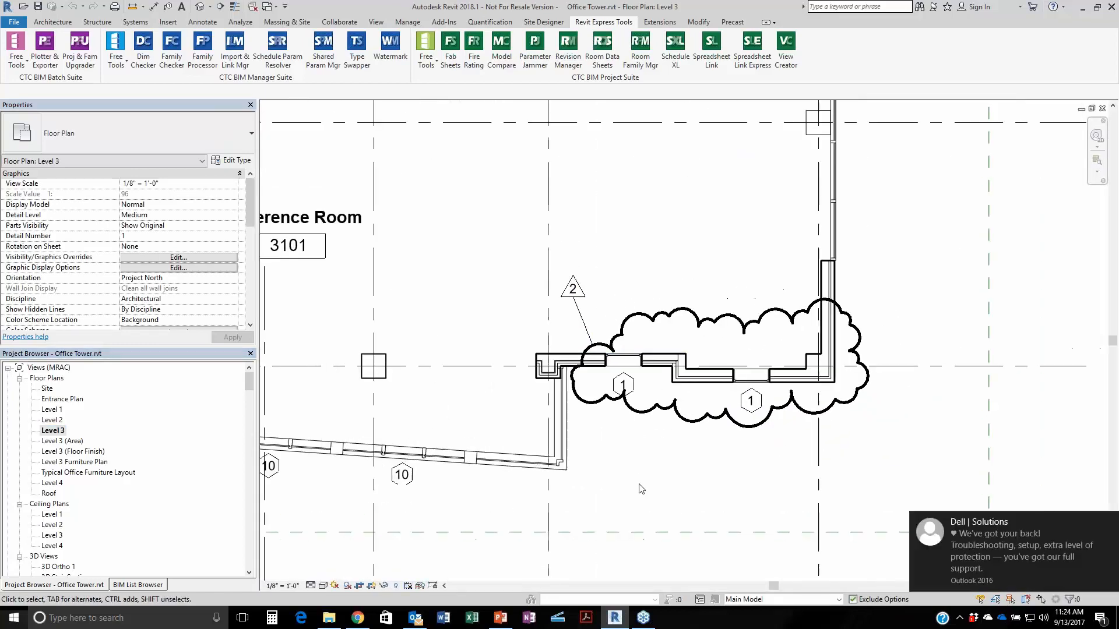
Open the South building elevation and select the revision cloud on the facade to check which revision it belongs to.
{"action": "scroll", "coordinate": [61, 544], "scroll_direction": "down", "scroll_amount": 8}
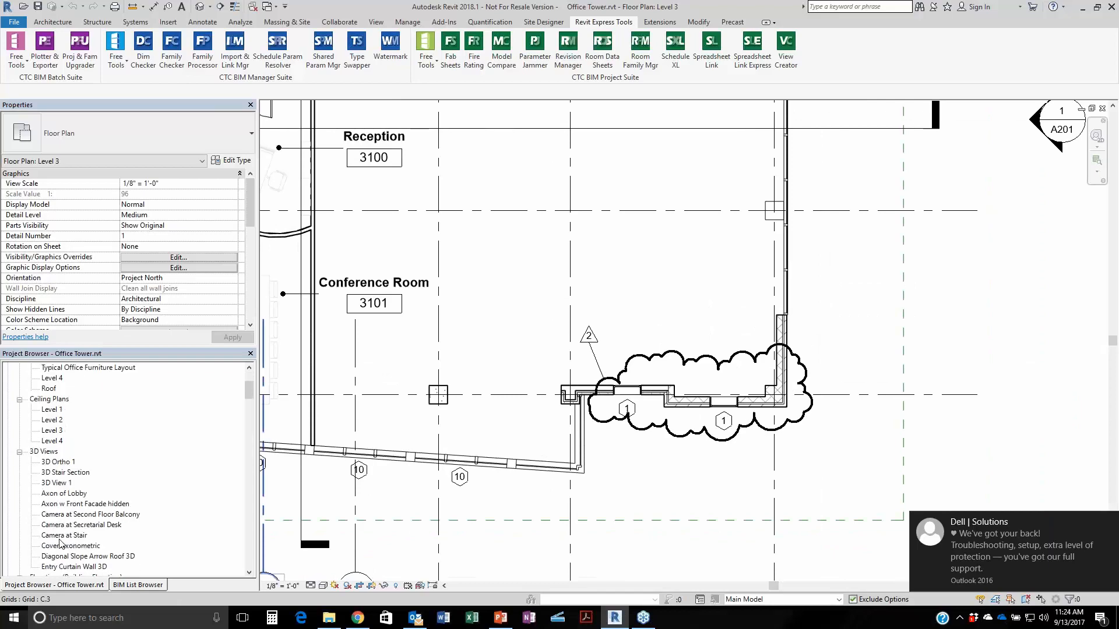
{"action": "scroll", "coordinate": [61, 544], "scroll_direction": "down", "scroll_amount": 2}
{"action": "double_click", "coordinate": [50, 483]}
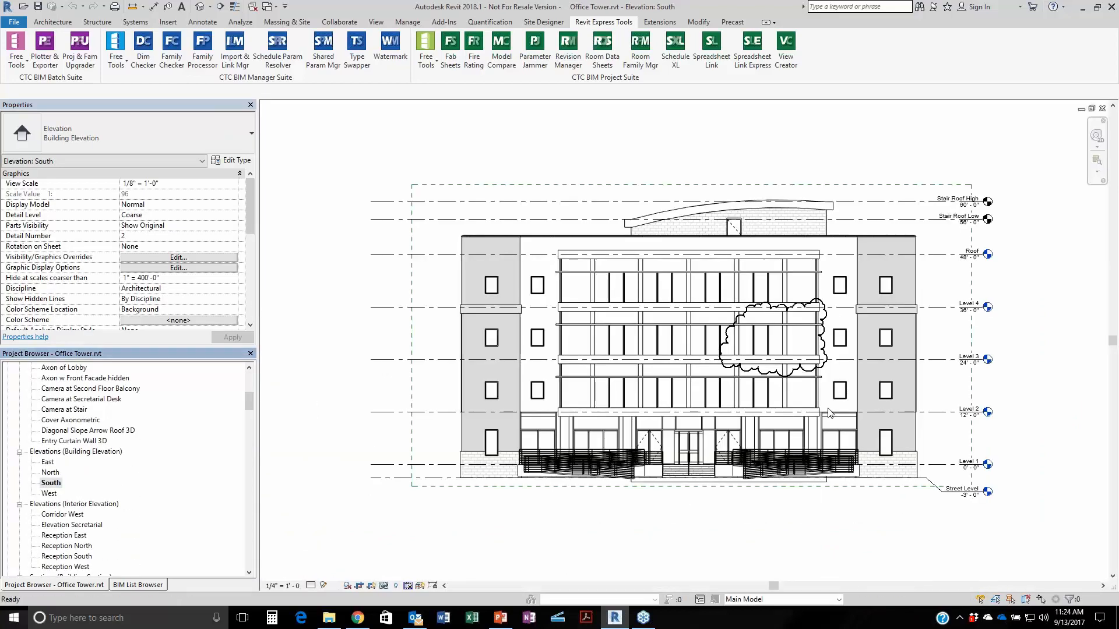
{"action": "scroll", "coordinate": [814, 333], "scroll_direction": "up", "scroll_amount": 4}
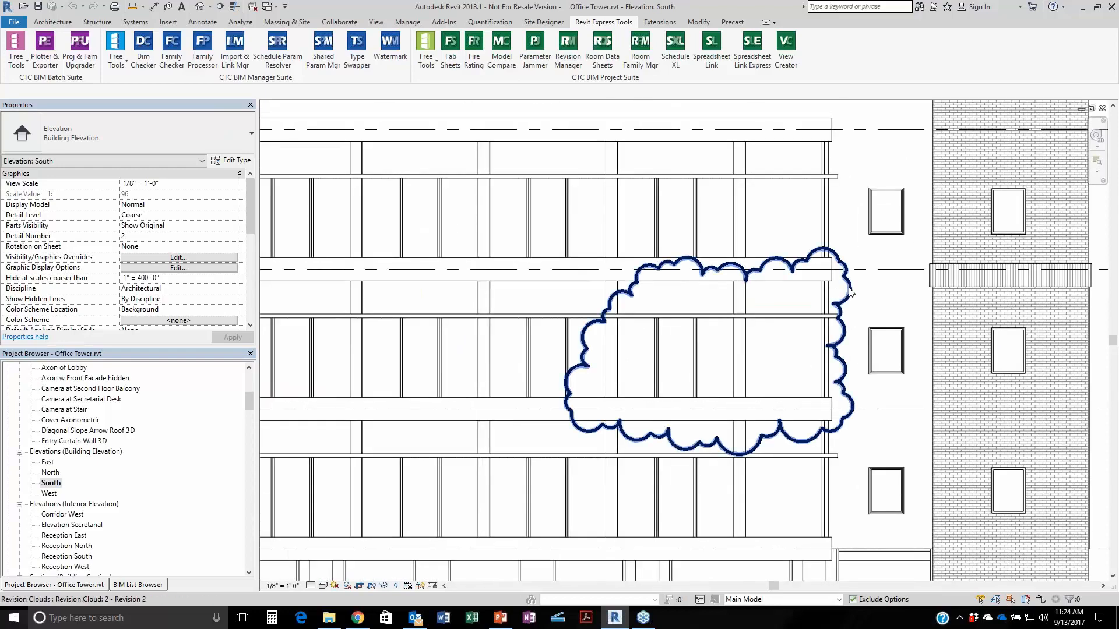
{"action": "left_click", "coordinate": [840, 322]}
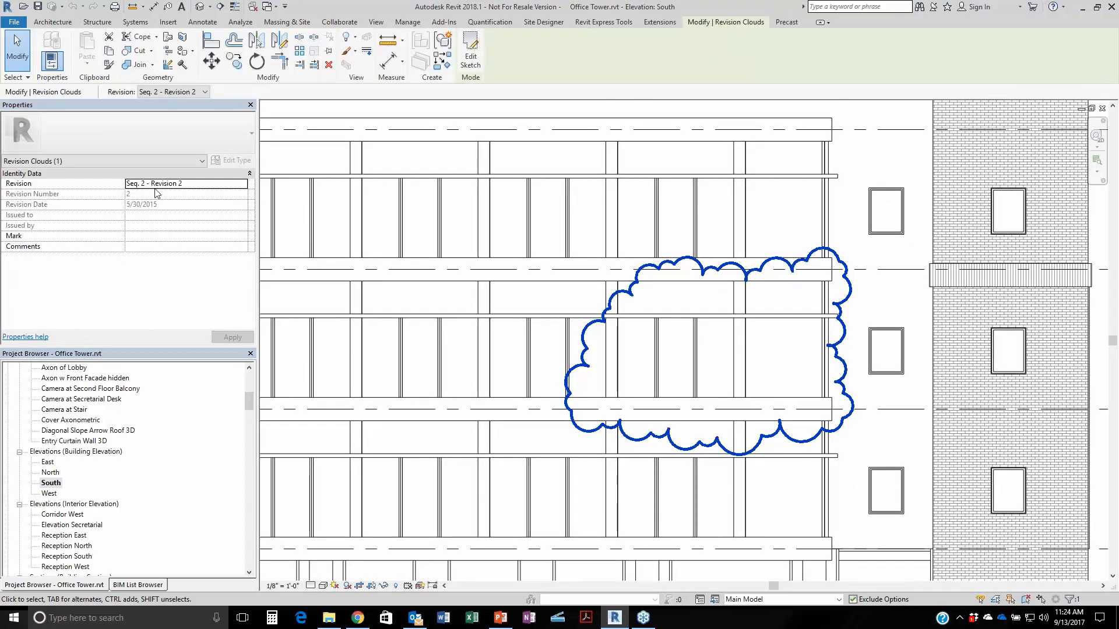
Open the Entrance Plan, check which revision the cloud around the entrance ramp belongs to, and leave the cloud in place.
{"action": "scroll", "coordinate": [107, 490], "scroll_direction": "down", "scroll_amount": 3}
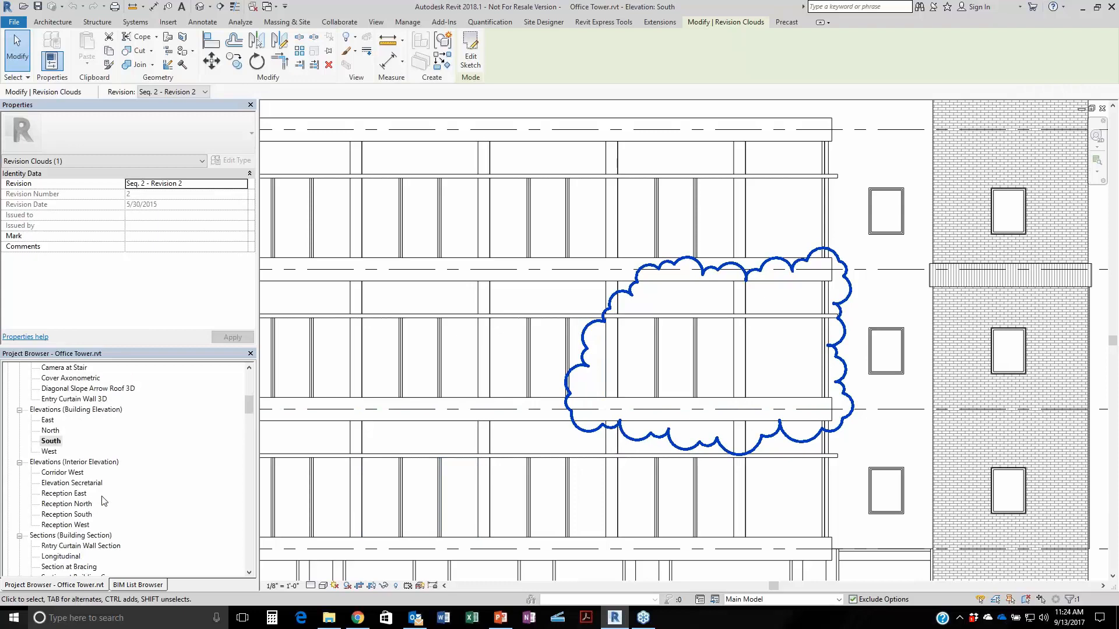
{"action": "scroll", "coordinate": [105, 455], "scroll_direction": "up", "scroll_amount": 10}
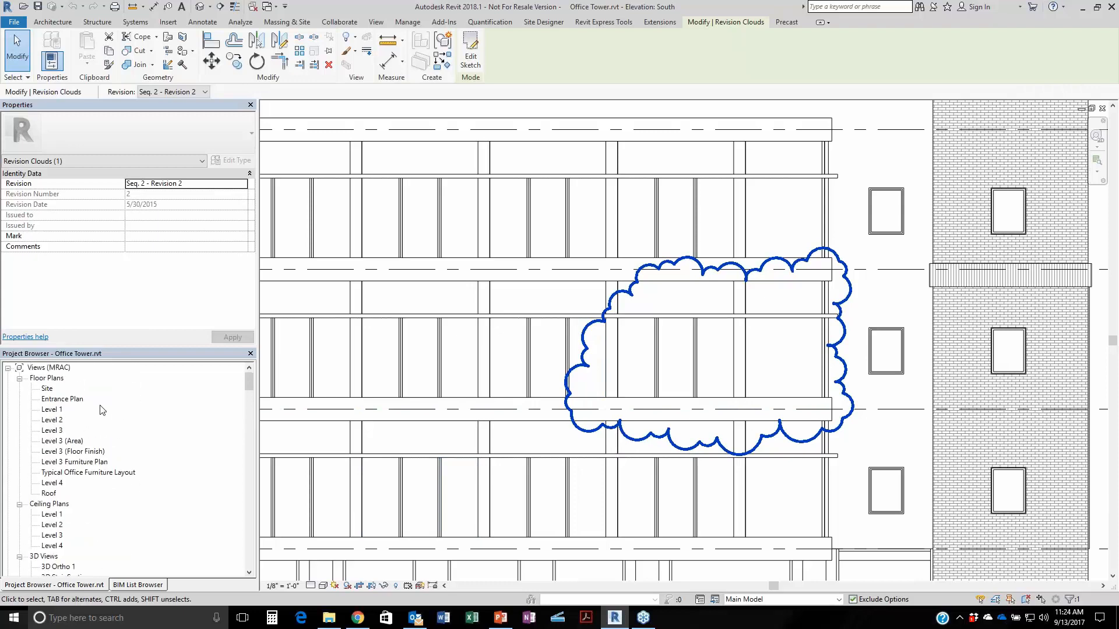
{"action": "double_click", "coordinate": [68, 401]}
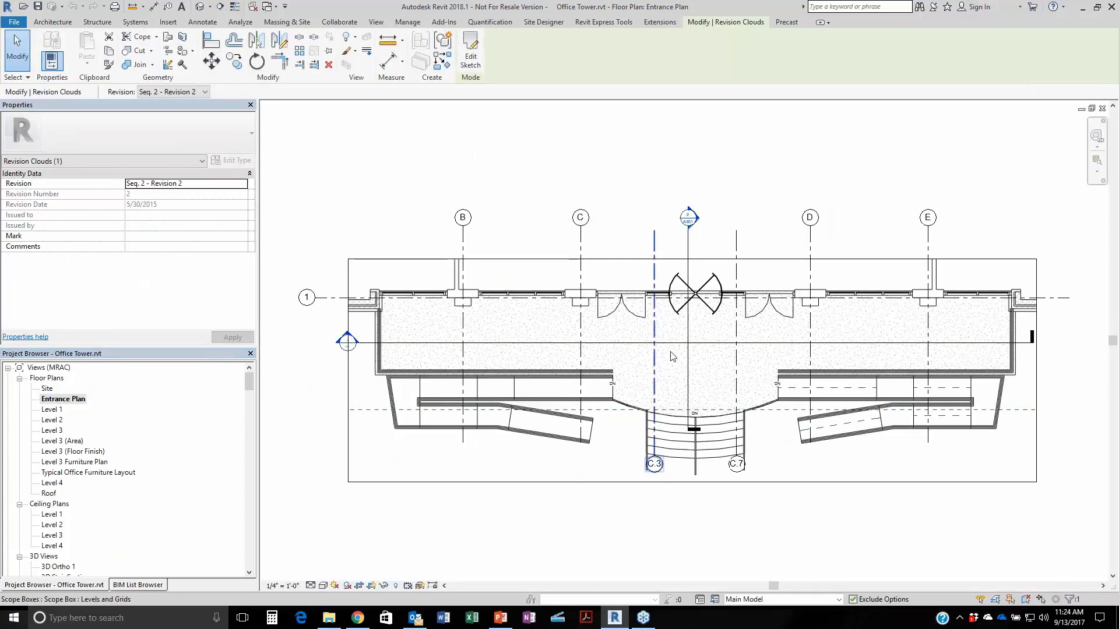
{"action": "scroll", "coordinate": [512, 449], "scroll_direction": "up", "scroll_amount": 4}
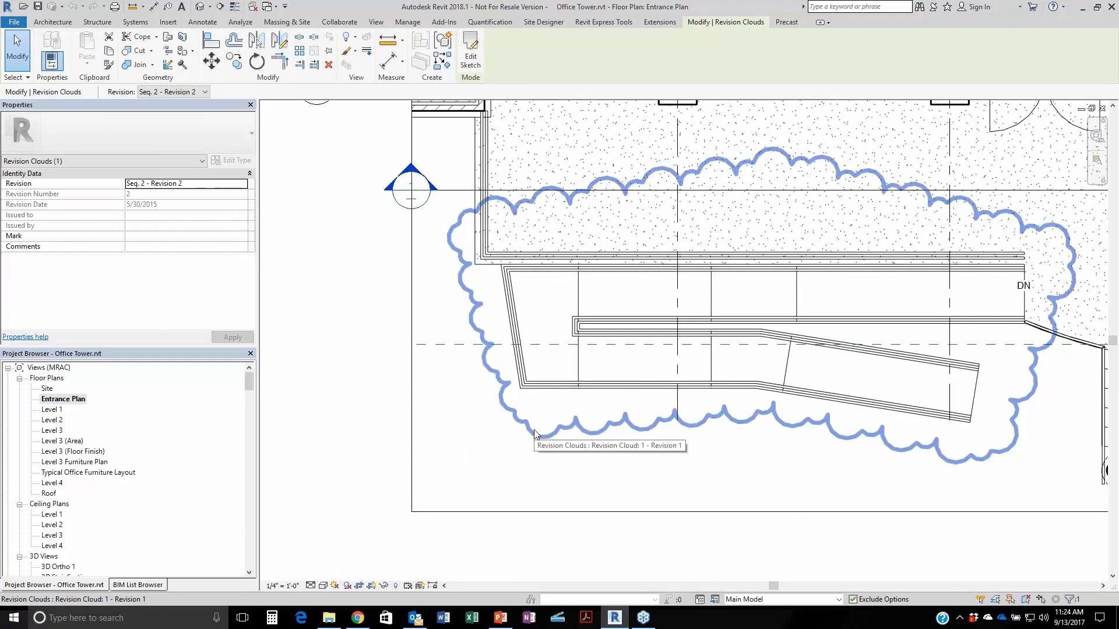
{"action": "left_click", "coordinate": [535, 434]}
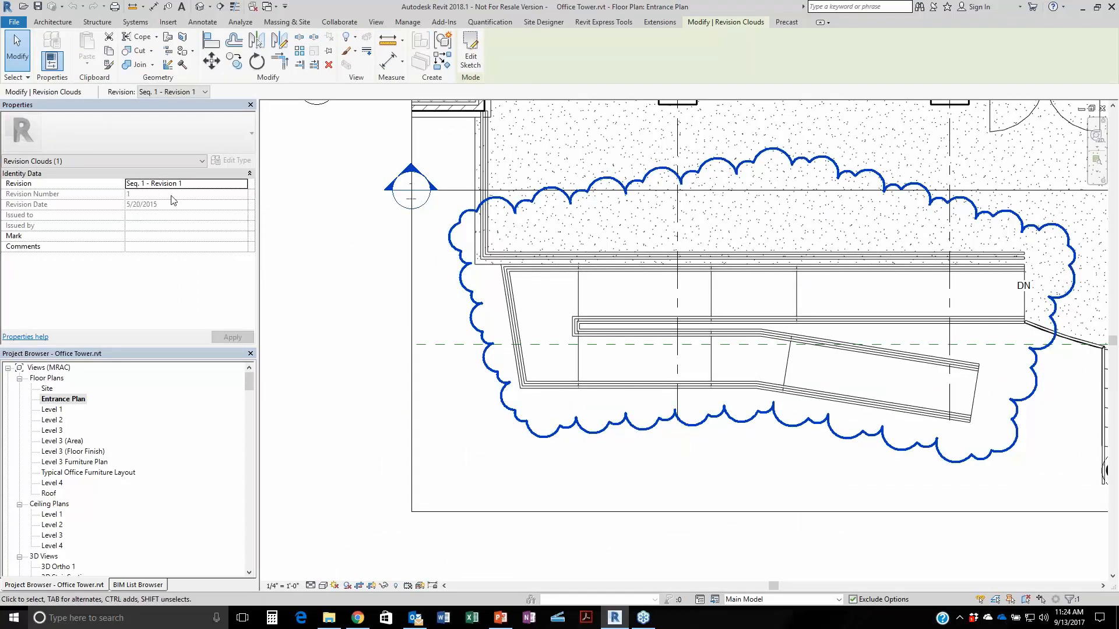
{"action": "key", "text": "Delete"}
{"action": "key", "text": "ctrl+z"}
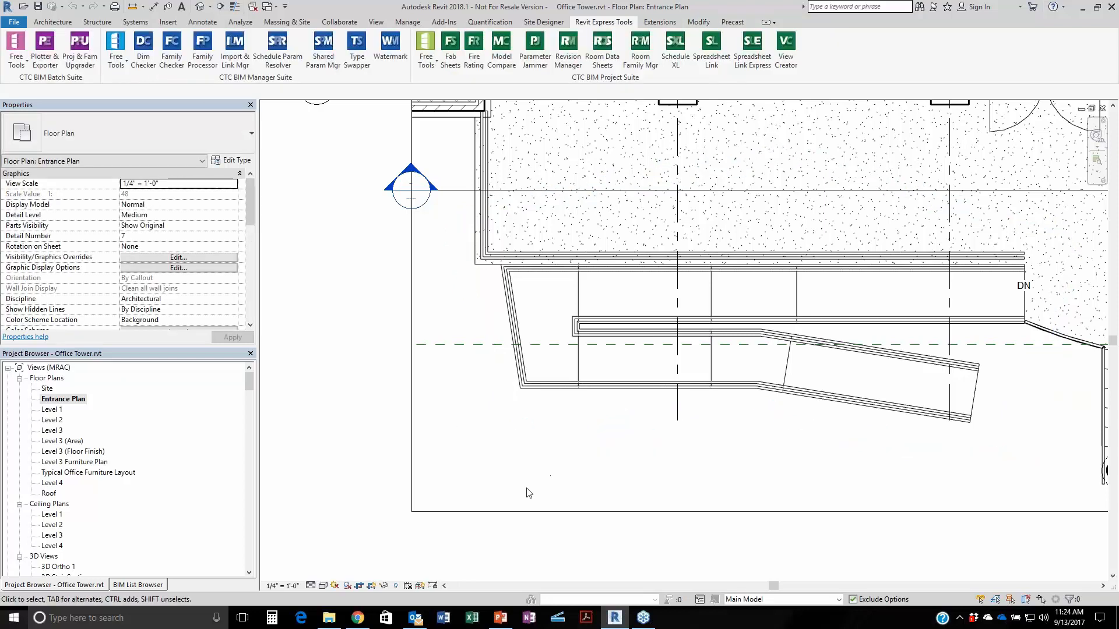
{"action": "scroll", "coordinate": [528, 493], "scroll_direction": "down", "scroll_amount": 5}
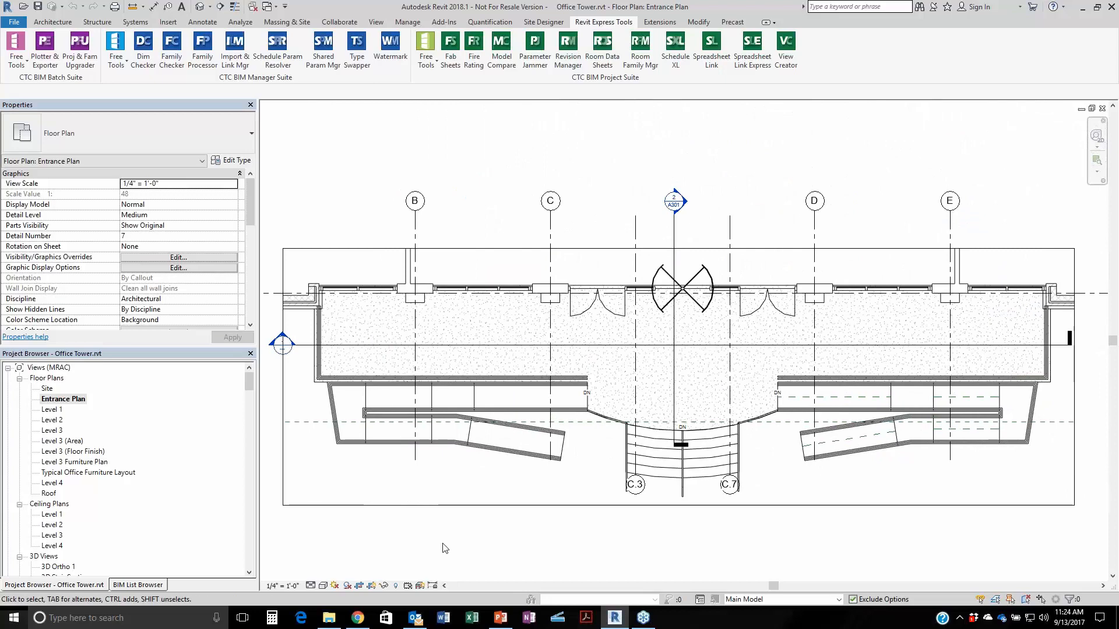
{"action": "mouse_move", "coordinate": [444, 548]}
{"action": "middle_mouse_down"}
{"action": "mouse_move", "coordinate": [460, 542]}
{"action": "mouse_move", "coordinate": [454, 531]}
{"action": "middle_mouse_up"}
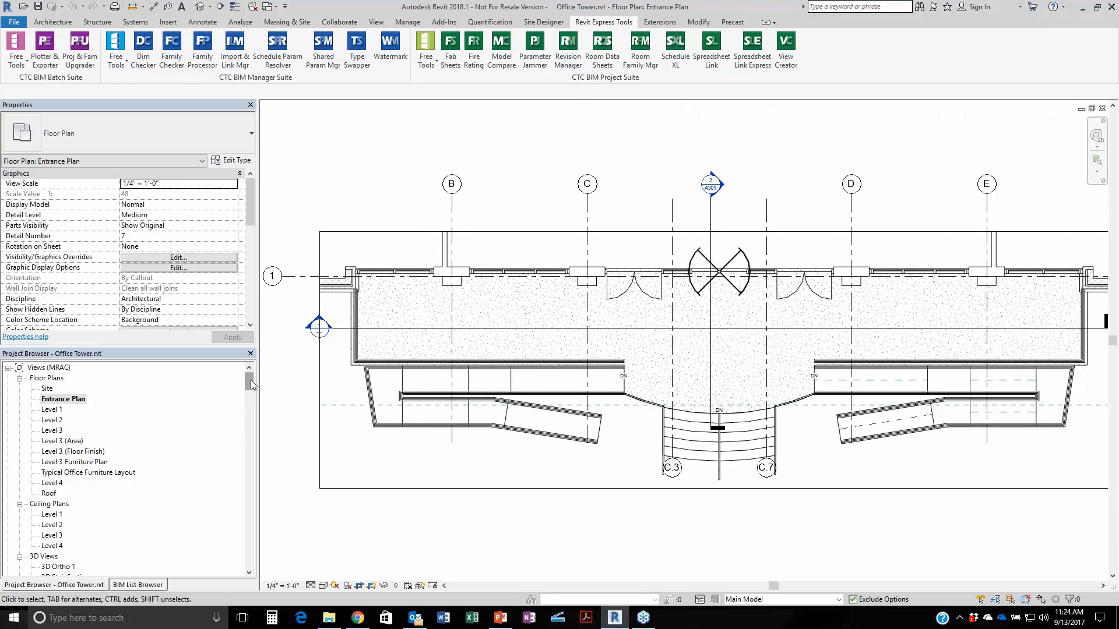
Open sheet A401 - Interior Elevations and examine the revision schedule in its title block.
{"action": "left_click_drag", "start_coordinate": [250, 380], "coordinate": [253, 452]}
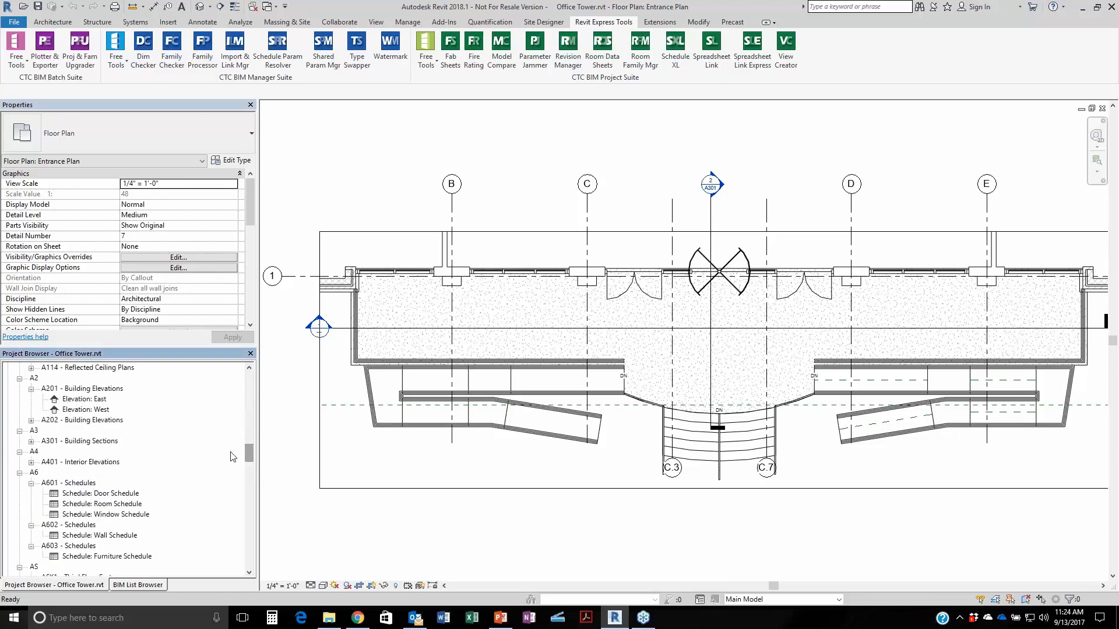
{"action": "double_click", "coordinate": [52, 462]}
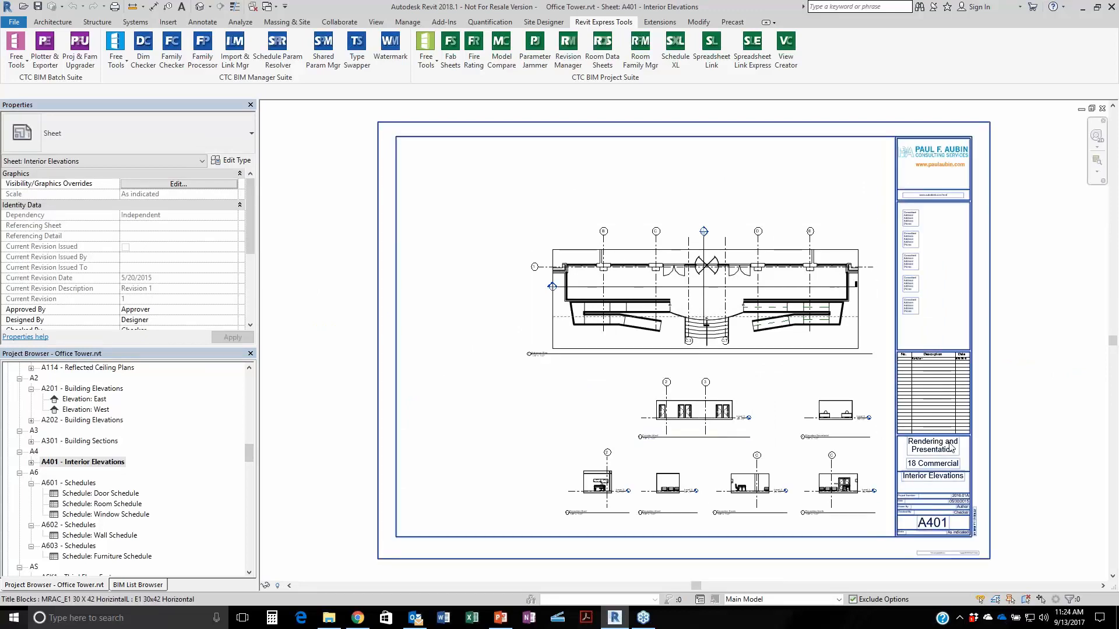
{"action": "scroll", "coordinate": [950, 446], "scroll_direction": "up", "scroll_amount": 2}
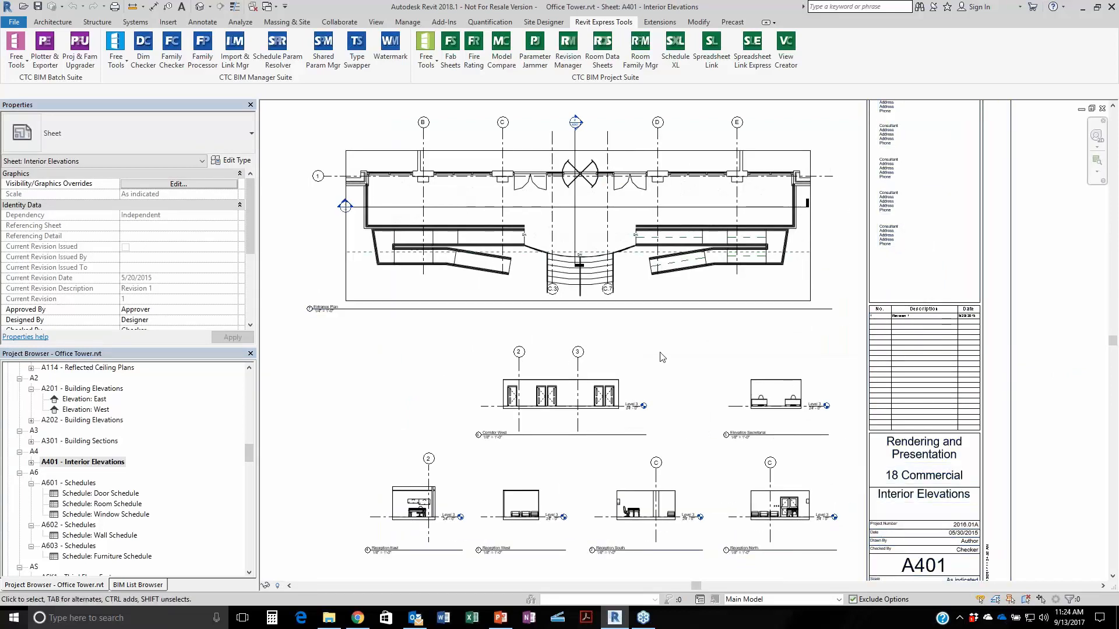
{"action": "scroll", "coordinate": [757, 291], "scroll_direction": "up", "scroll_amount": 4}
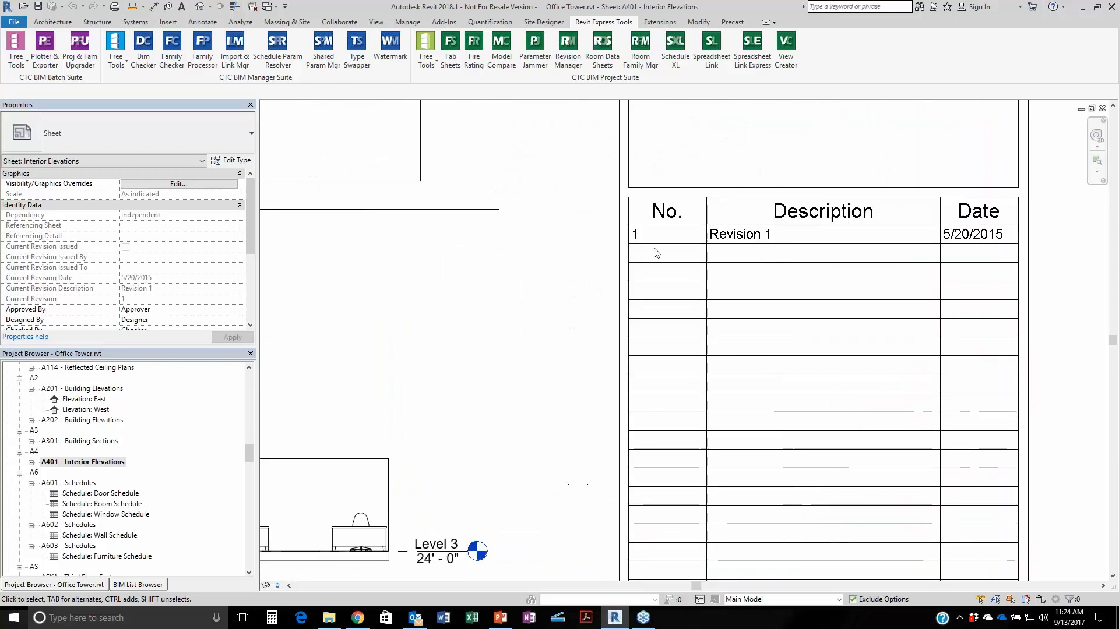
{"action": "scroll", "coordinate": [653, 292], "scroll_direction": "down", "scroll_amount": 4}
{"action": "middle_click_drag", "start_coordinate": [649, 295], "coordinate": [927, 487]}
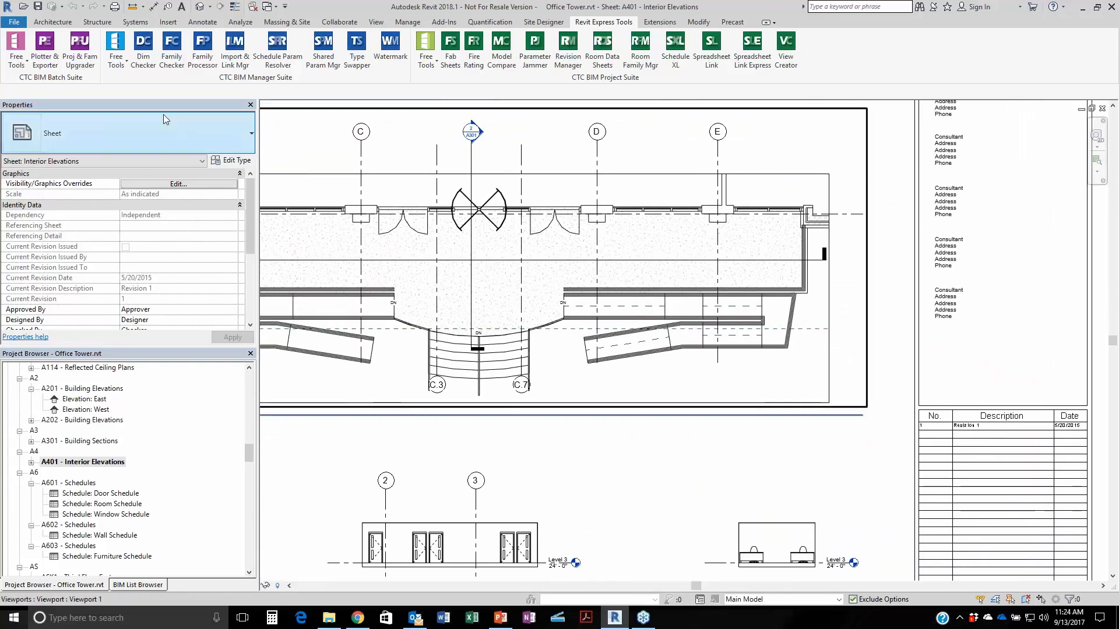
Remove all Revision 1 and Revision 2 clouds with the Revision Cloud Remover, keeping the revisions on the sheets.
{"action": "left_click", "coordinate": [116, 56]}
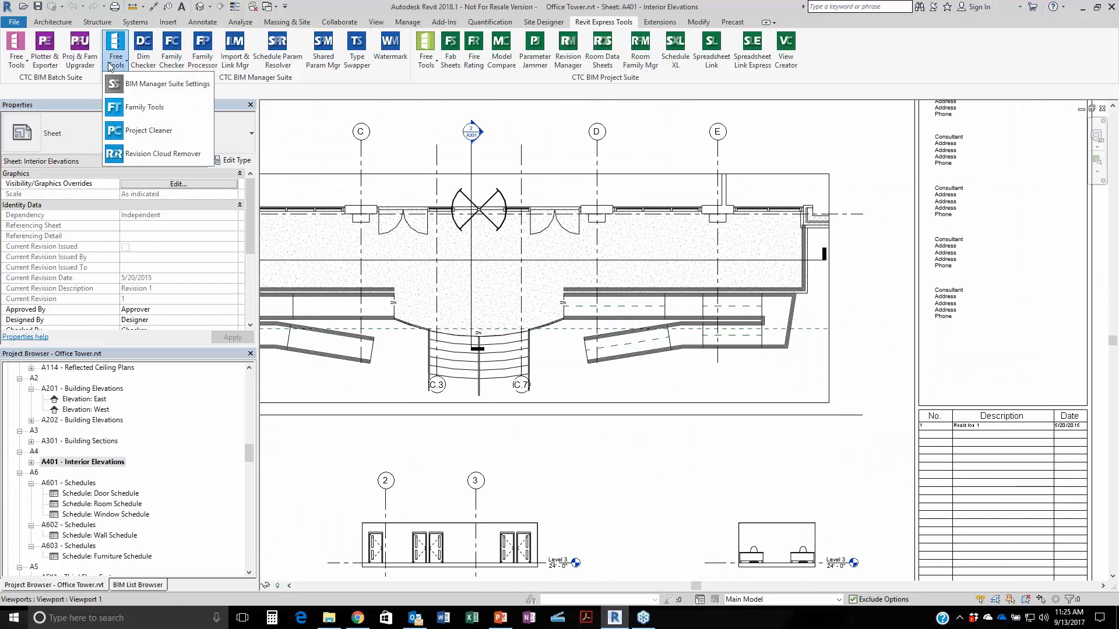
{"action": "left_click", "coordinate": [155, 153]}
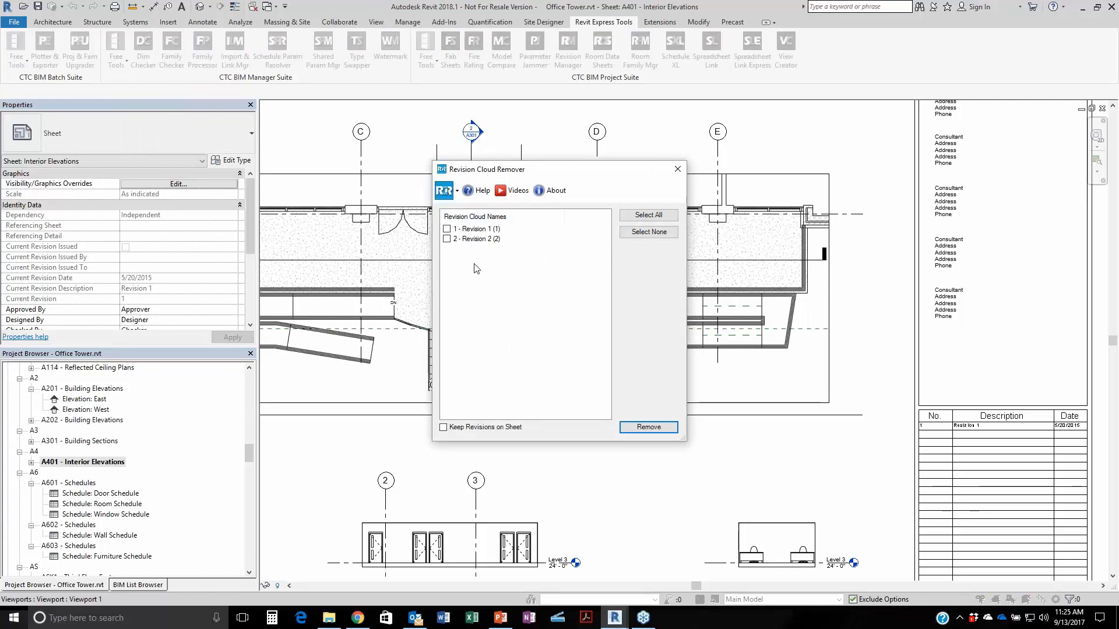
{"action": "left_click", "coordinate": [447, 238]}
{"action": "left_click", "coordinate": [447, 229]}
{"action": "left_click", "coordinate": [443, 428]}
{"action": "left_click", "coordinate": [648, 427]}
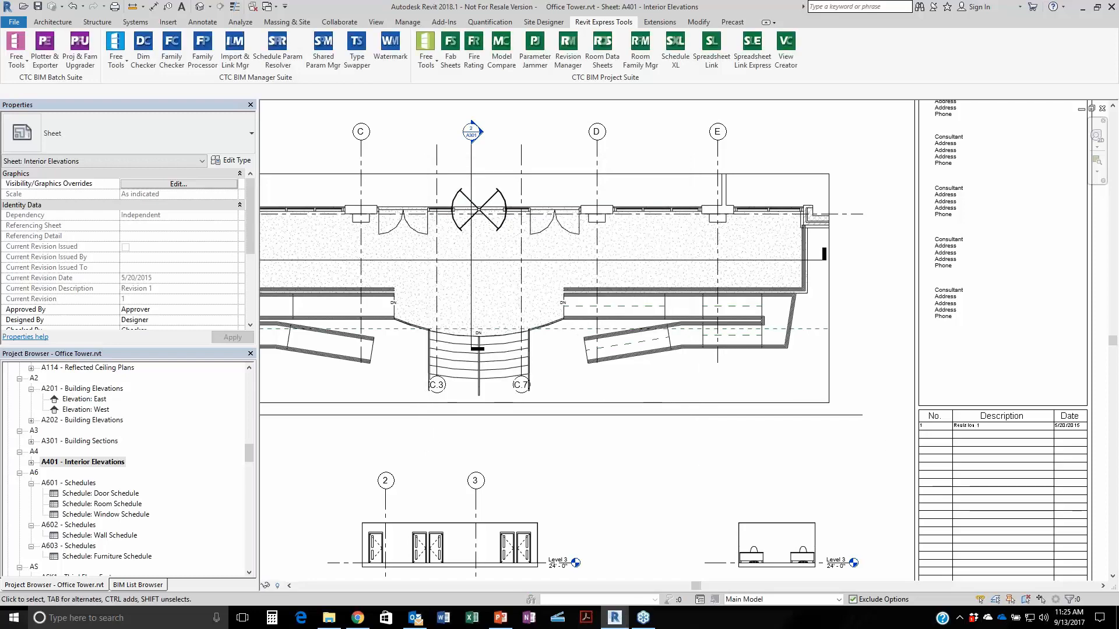
Inspect the Entrance Plan viewport and the title block's revision schedule on sheet A401 to verify the cloud removal.
{"action": "middle_click_drag", "start_coordinate": [552, 464], "coordinate": [733, 468]}
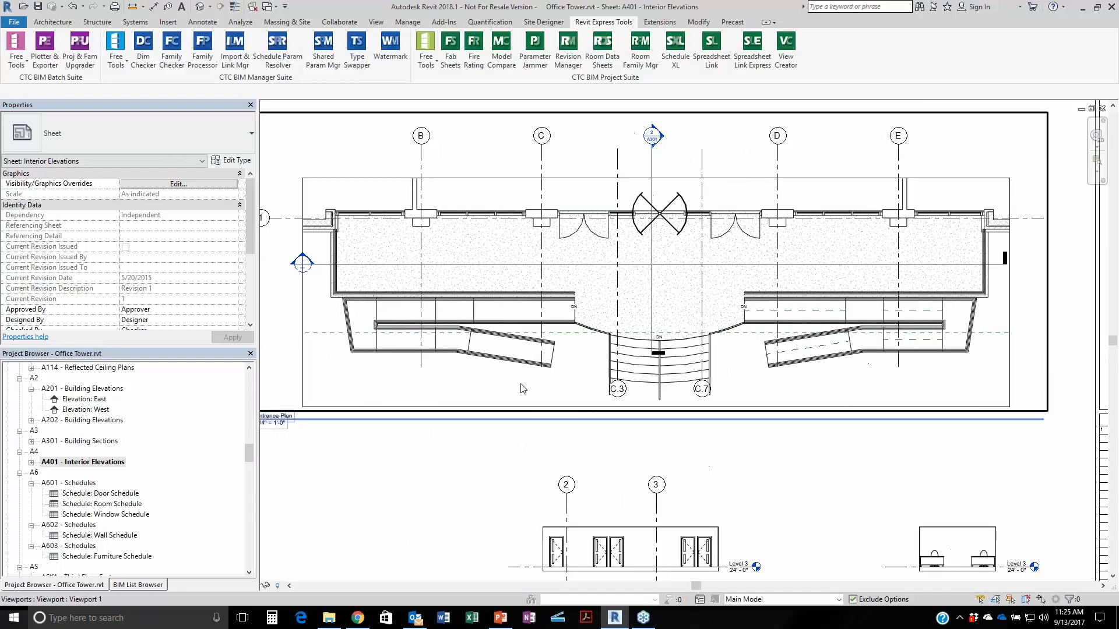
{"action": "double_click", "coordinate": [475, 385]}
{"action": "left_click_drag", "start_coordinate": [393, 379], "coordinate": [317, 285]}
{"action": "left_click_drag", "start_coordinate": [436, 381], "coordinate": [339, 292]}
{"action": "left_click_drag", "start_coordinate": [472, 389], "coordinate": [340, 271]}
{"action": "left_click", "coordinate": [392, 383]}
{"action": "middle_click_drag", "start_coordinate": [906, 457], "coordinate": [434, 442]}
{"action": "double_click", "coordinate": [435, 441]}
{"action": "scroll", "coordinate": [694, 416], "scroll_direction": "up", "scroll_amount": 3}
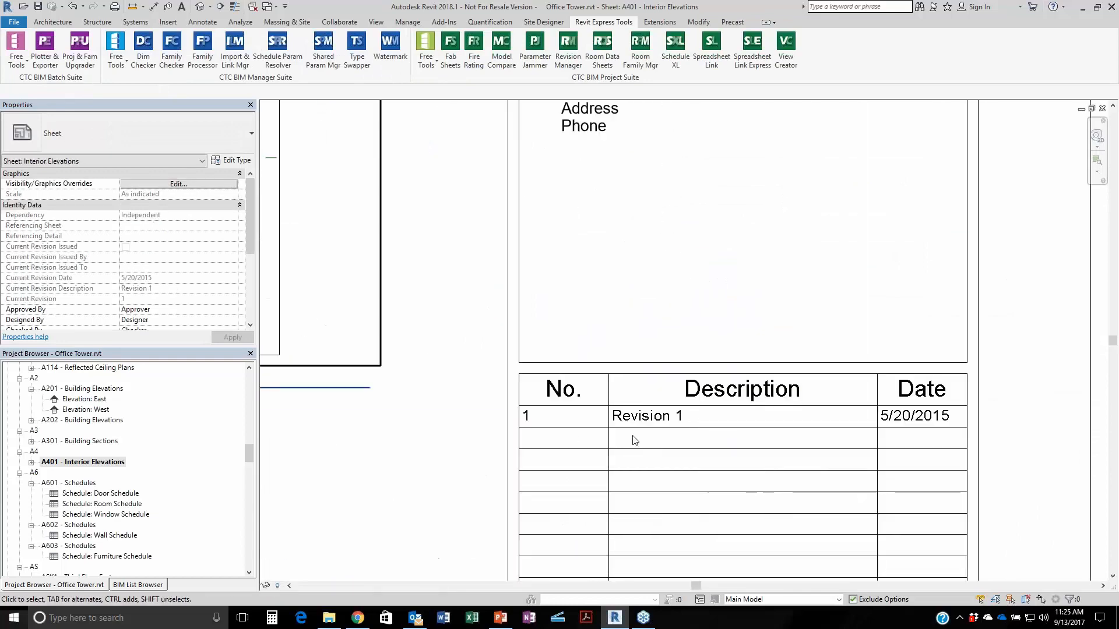
{"action": "scroll", "coordinate": [635, 440], "scroll_direction": "down", "scroll_amount": 2}
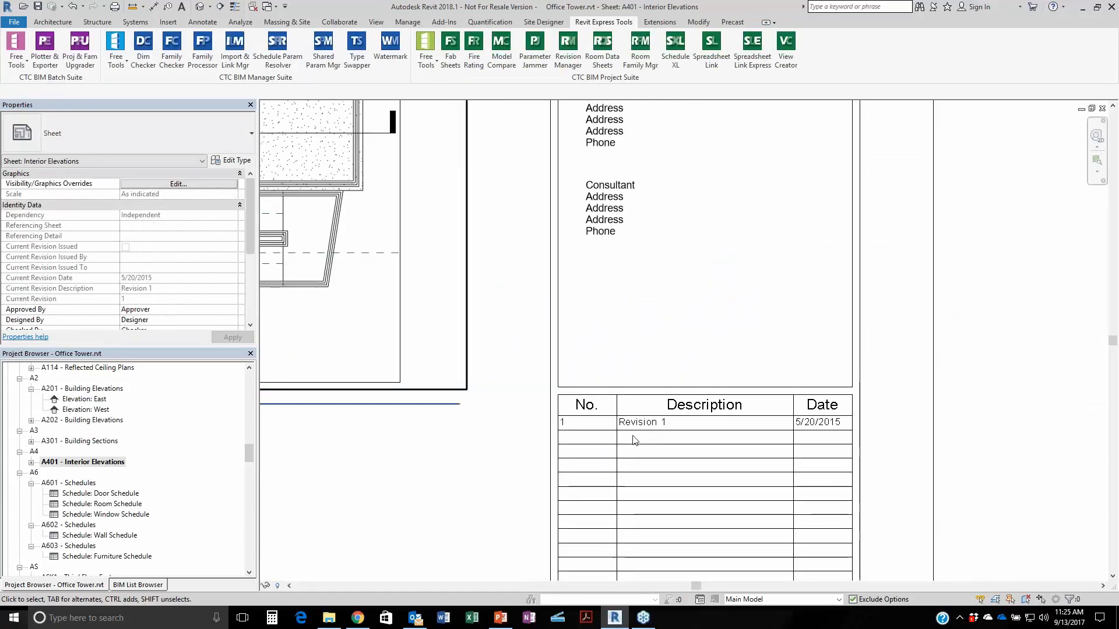
{"action": "scroll", "coordinate": [634, 441], "scroll_direction": "down", "scroll_amount": 3}
{"action": "scroll", "coordinate": [634, 440], "scroll_direction": "down", "scroll_amount": 4}
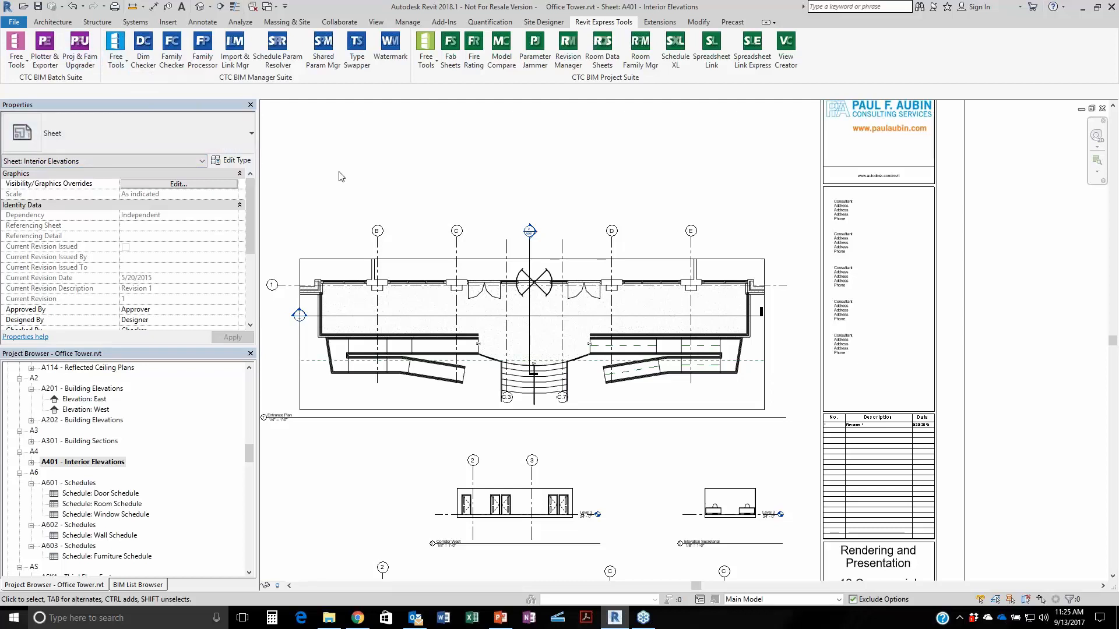
Open Family Tools from the BIM Manager Suite's free tools and move its window further into the drawing area.
{"action": "left_click", "coordinate": [124, 63]}
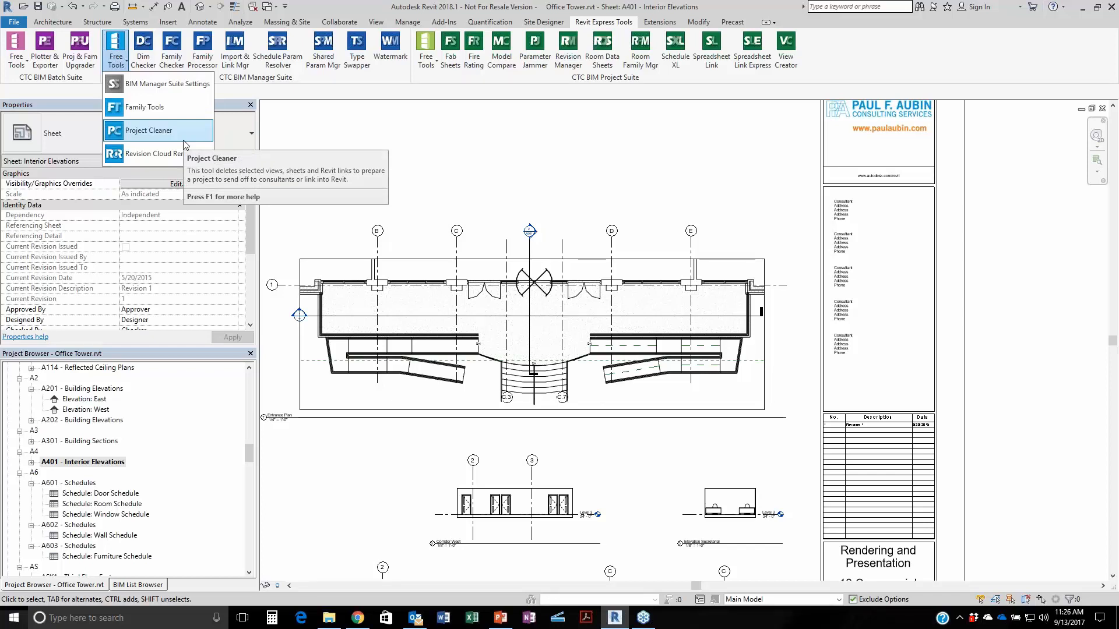
{"action": "left_click", "coordinate": [150, 117]}
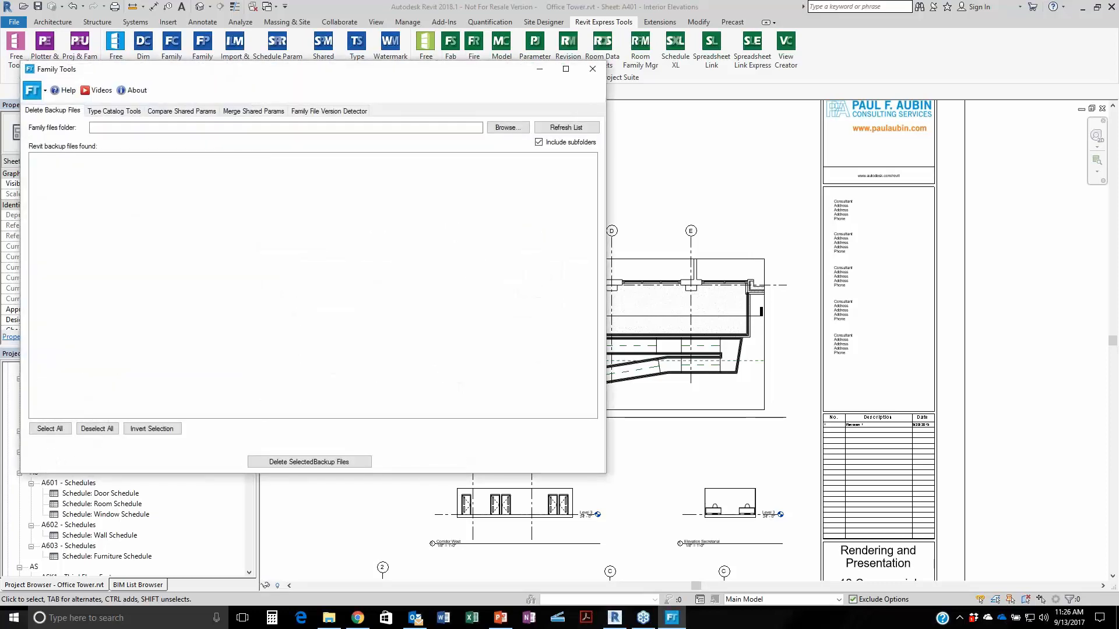
{"action": "mouse_move", "coordinate": [431, 71]}
{"action": "left_mouse_down"}
{"action": "mouse_move", "coordinate": [661, 199]}
{"action": "mouse_move", "coordinate": [515, 151]}
{"action": "mouse_move", "coordinate": [468, 150]}
{"action": "mouse_move", "coordinate": [563, 143]}
{"action": "mouse_move", "coordinate": [430, 70]}
{"action": "left_mouse_up"}
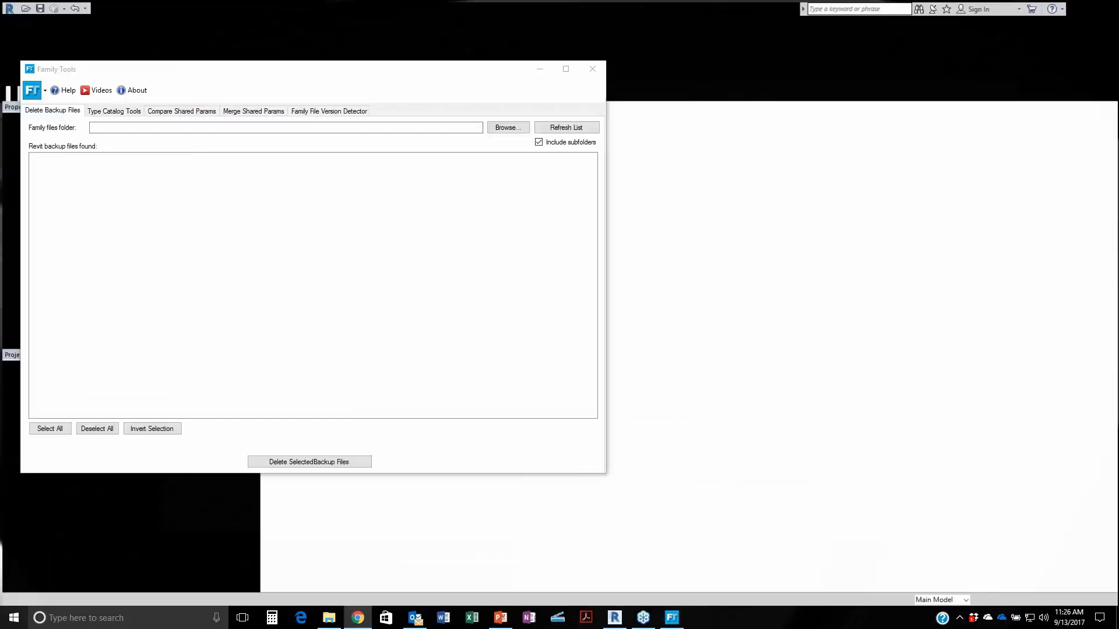
{"action": "left_click_drag", "start_coordinate": [345, 76], "coordinate": [410, 140]}
{"action": "left_click", "coordinate": [749, 179]}
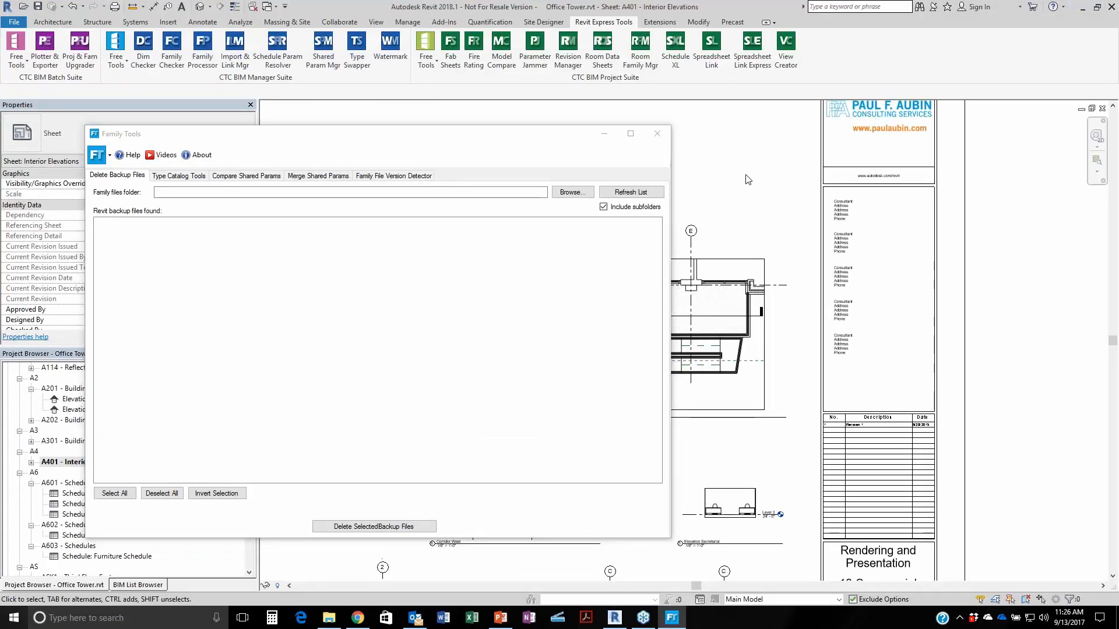
{"action": "left_click", "coordinate": [672, 618]}
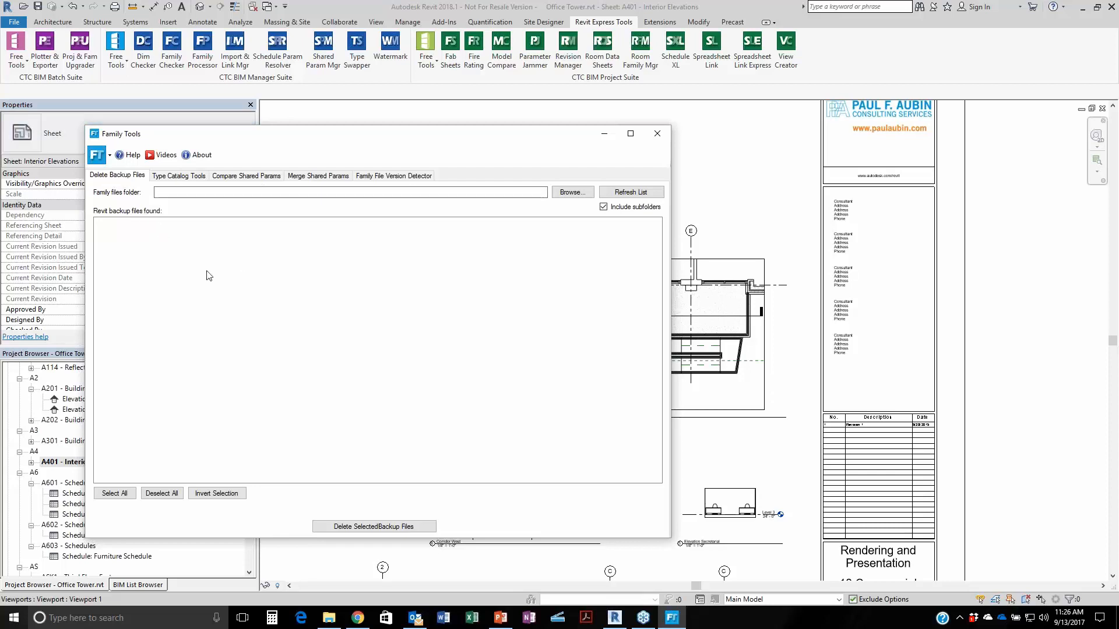
Set the family files folder for backup deletion to D:\Temp\CTC\06 Family Tools\Backups and Type Catalogs.
{"action": "left_click", "coordinate": [175, 196]}
{"action": "left_click", "coordinate": [572, 192]}
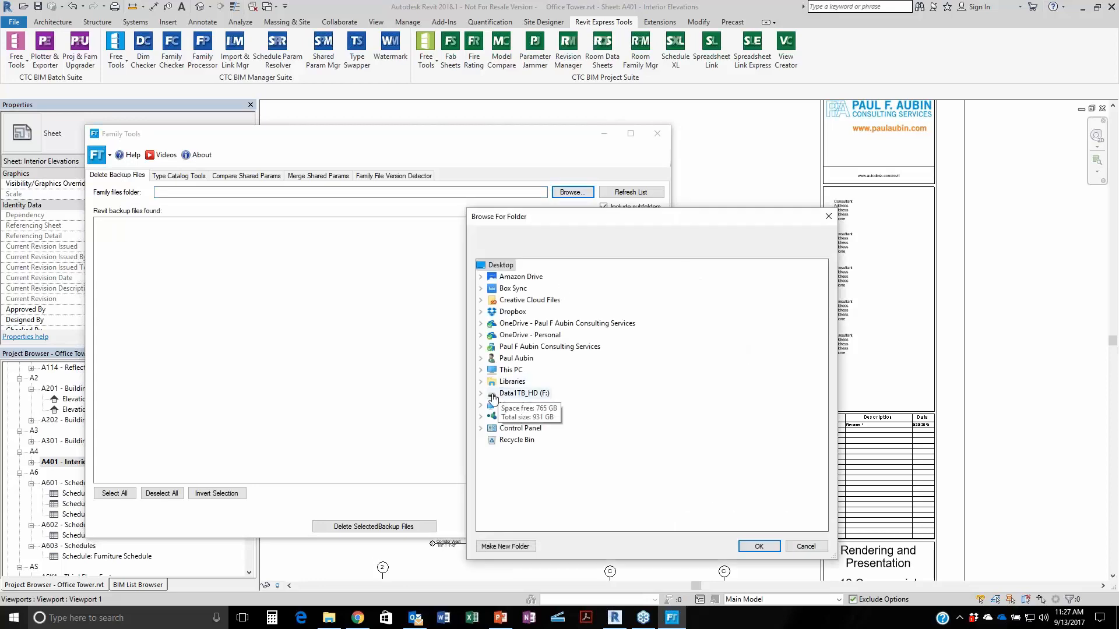
{"action": "left_click", "coordinate": [481, 370]}
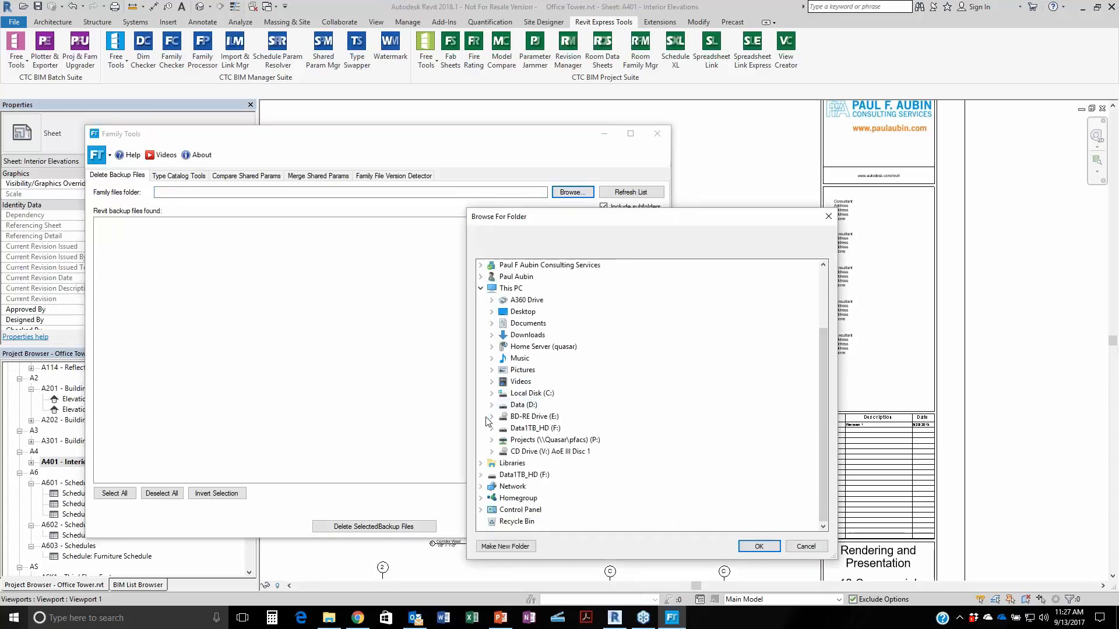
{"action": "left_click", "coordinate": [492, 405]}
{"action": "scroll", "coordinate": [571, 399], "scroll_direction": "down", "scroll_amount": 3}
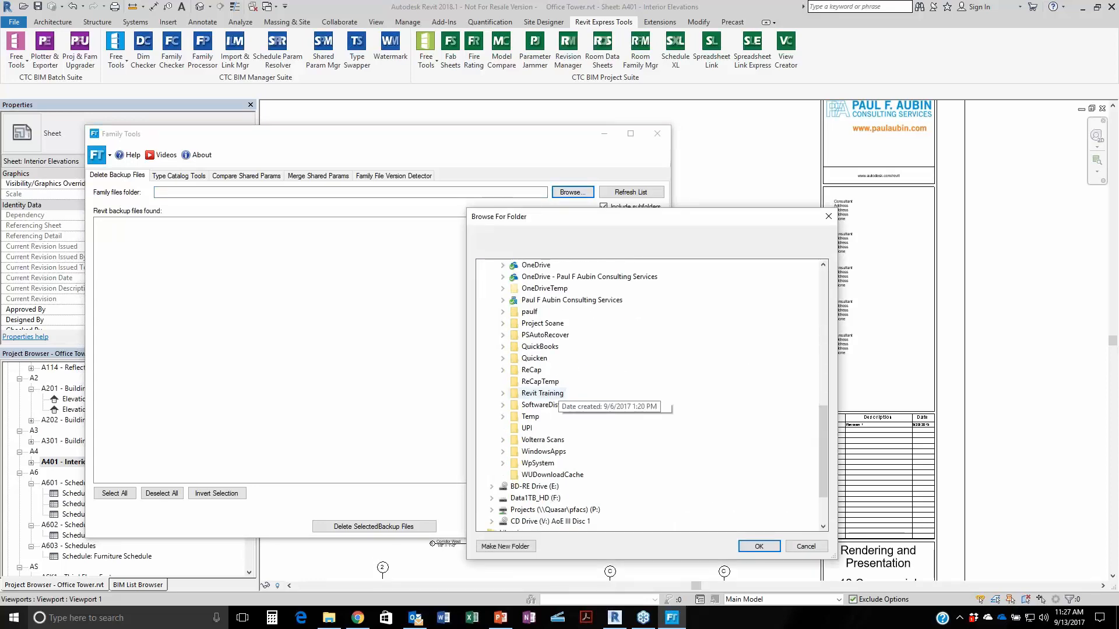
{"action": "left_click", "coordinate": [503, 348]}
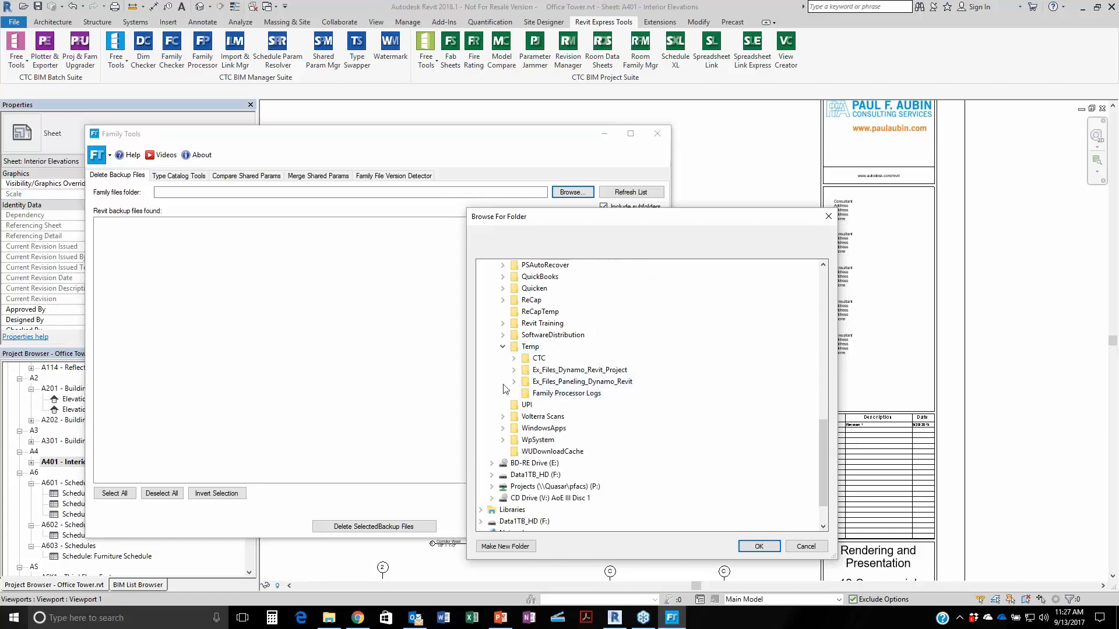
{"action": "left_click", "coordinate": [514, 358]}
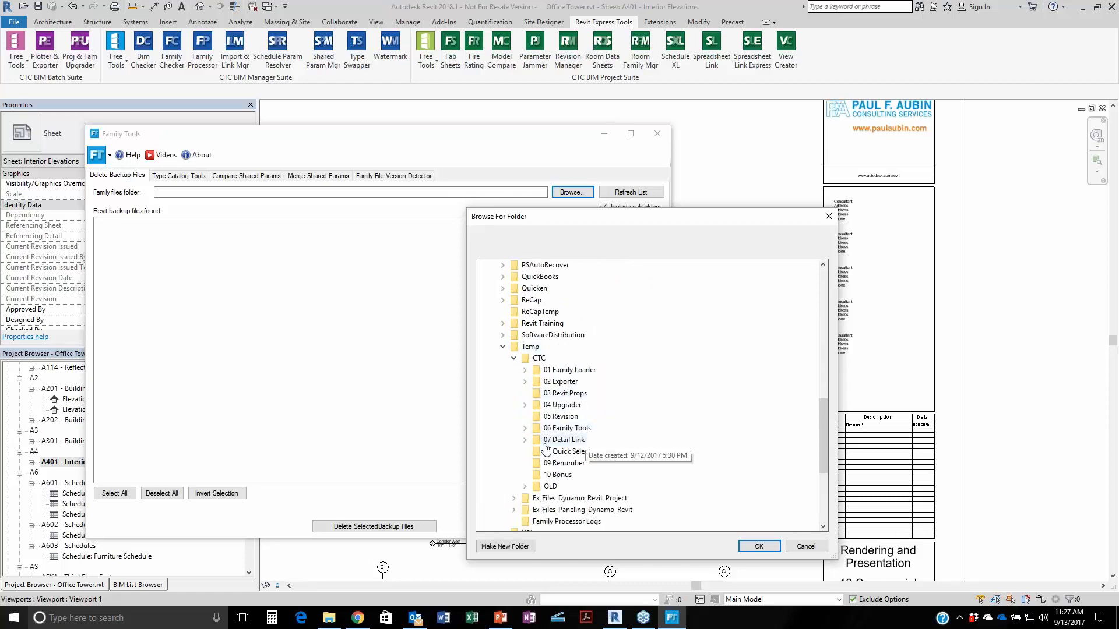
{"action": "double_click", "coordinate": [567, 429]}
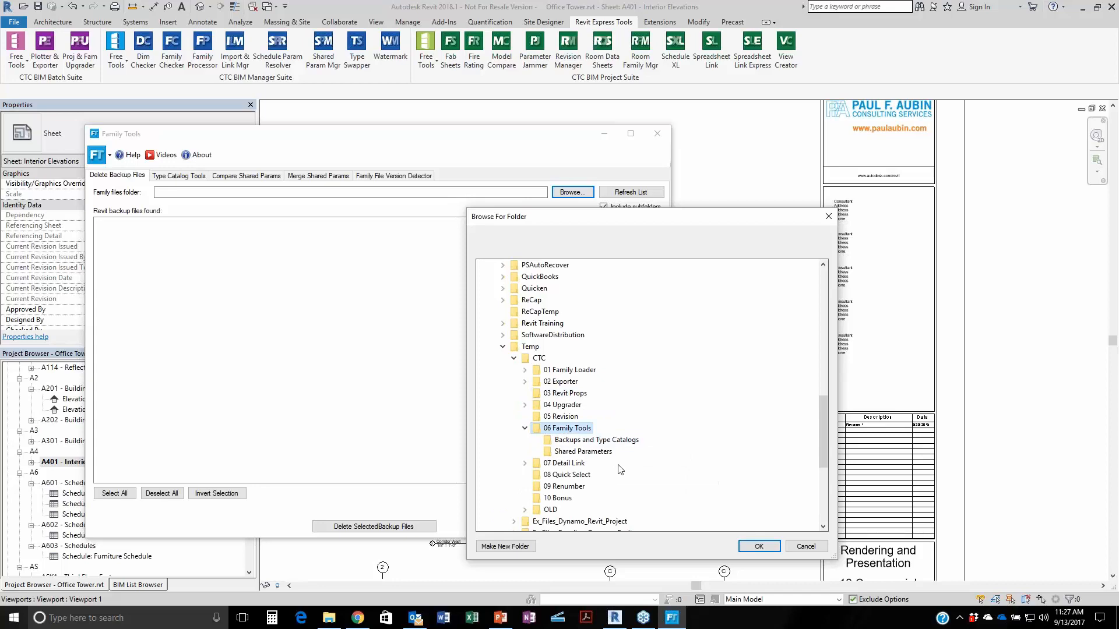
{"action": "left_click", "coordinate": [595, 440]}
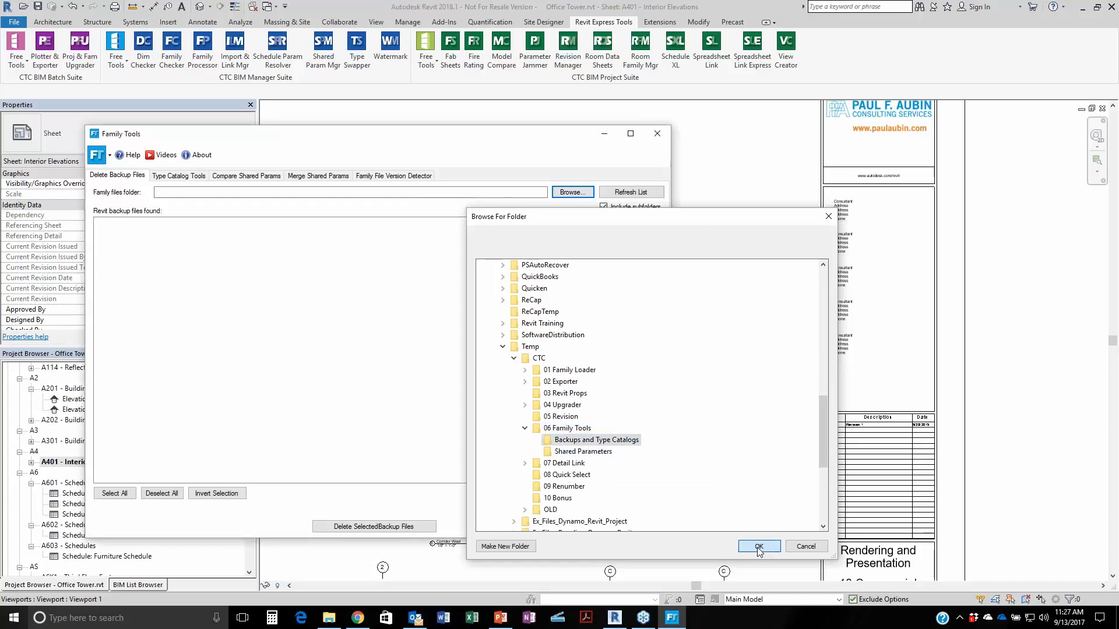
{"action": "left_click", "coordinate": [759, 548]}
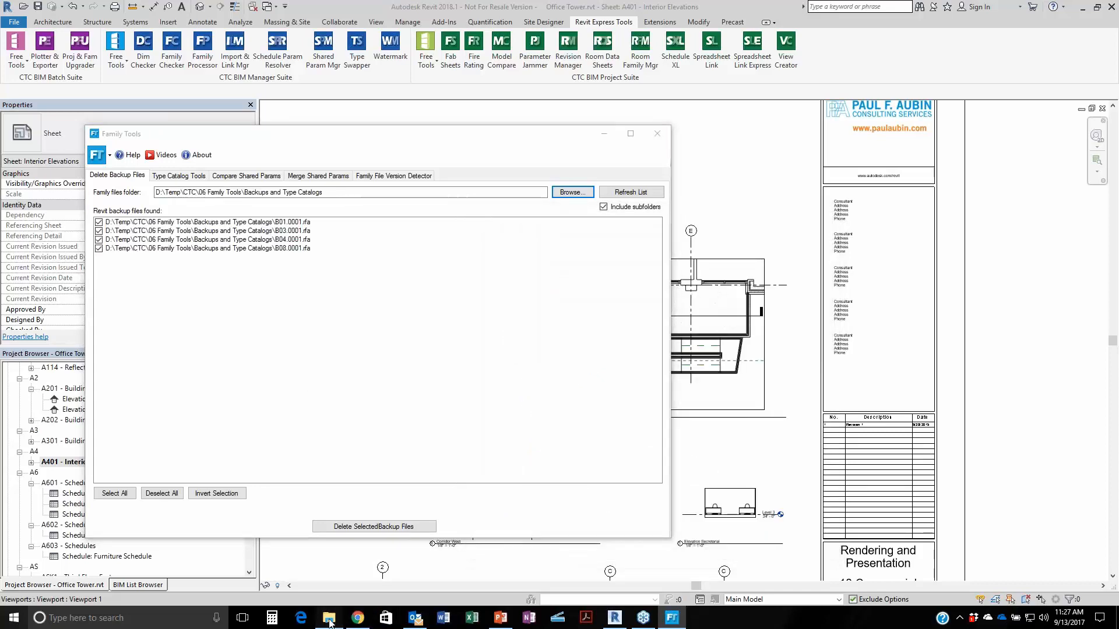
Examine the files in the Backups and Type Catalogs folder in File Explorer, and return to Family Tools.
{"action": "left_click", "coordinate": [329, 619]}
{"action": "left_click", "coordinate": [374, 171]}
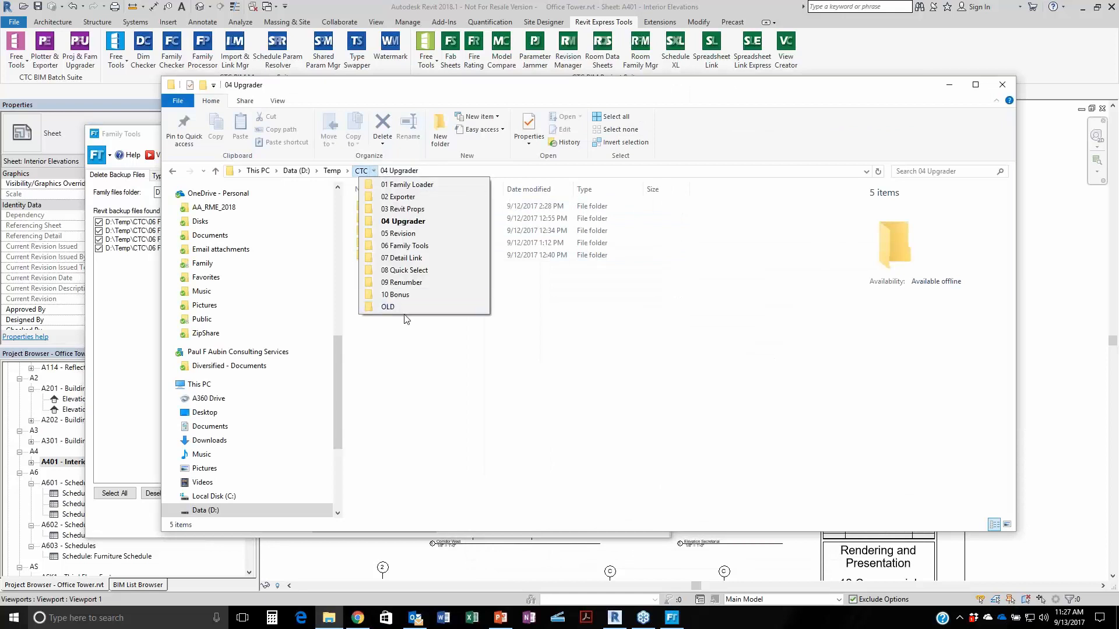
{"action": "left_click", "coordinate": [403, 245]}
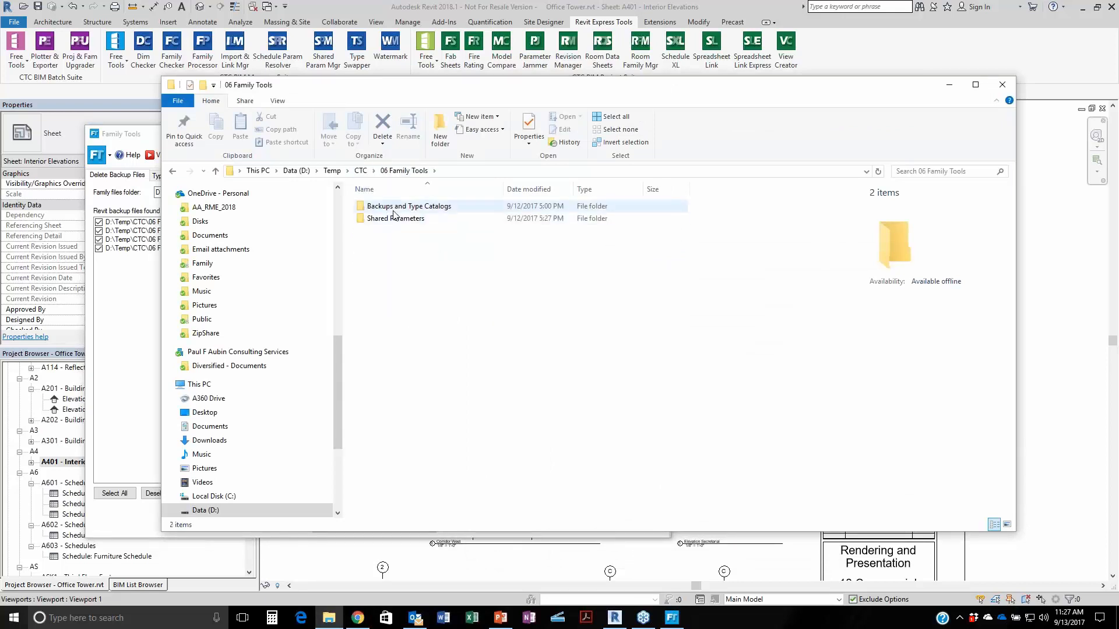
{"action": "double_click", "coordinate": [392, 207]}
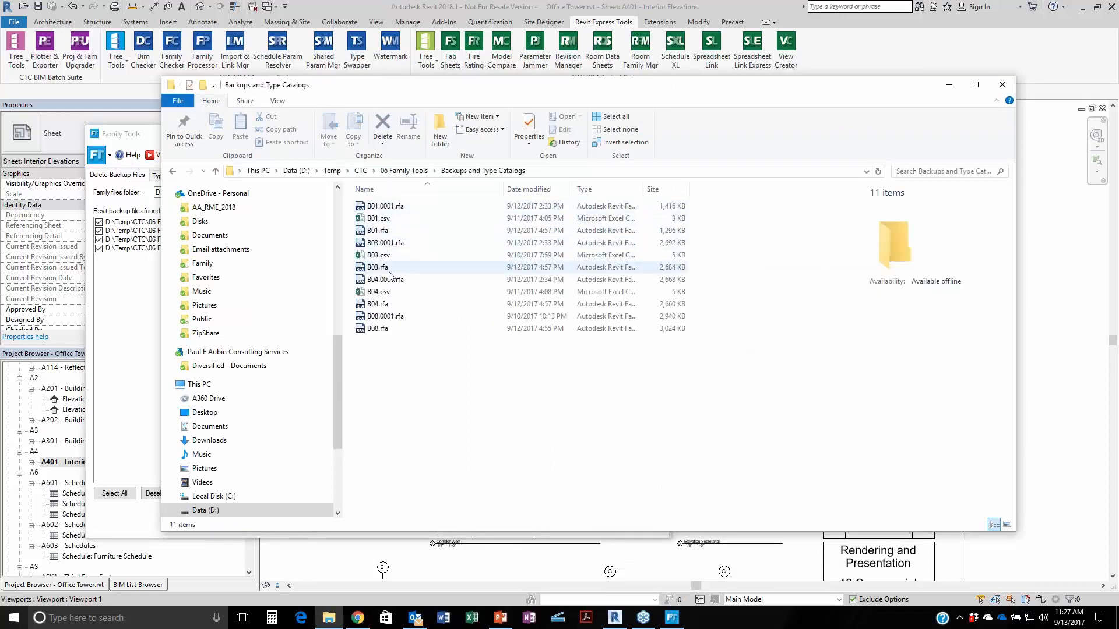
{"action": "left_click", "coordinate": [952, 47]}
{"action": "left_click", "coordinate": [672, 618]}
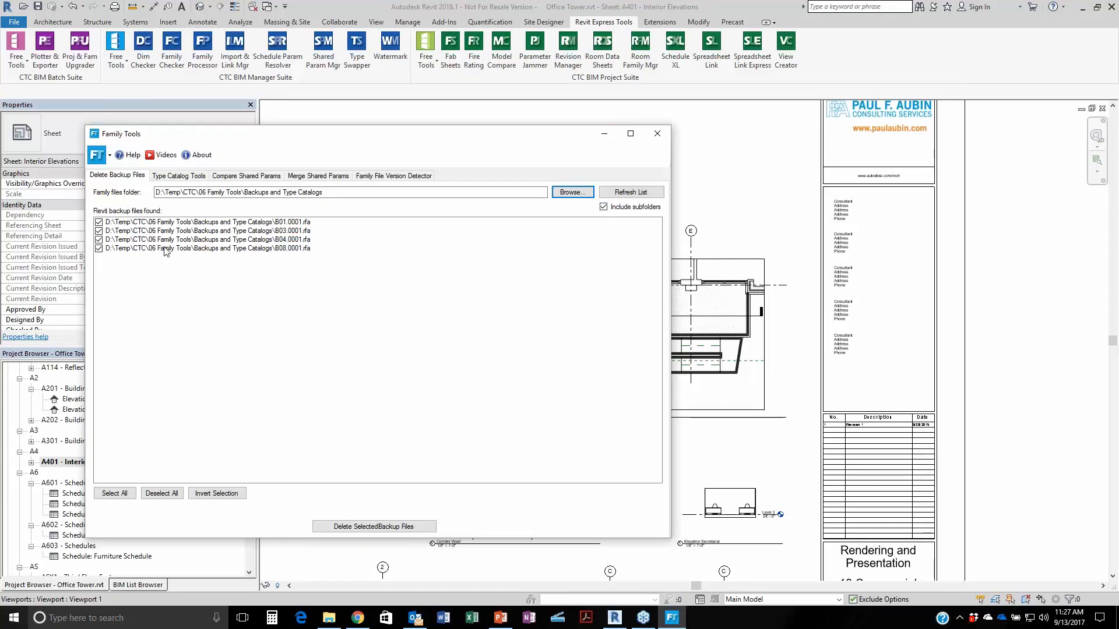
Permanently delete the selected backup files B01.0001, B03.0001, B04.0001 and B08.0001, and check the folder in File Explorer.
{"action": "left_click", "coordinate": [405, 524]}
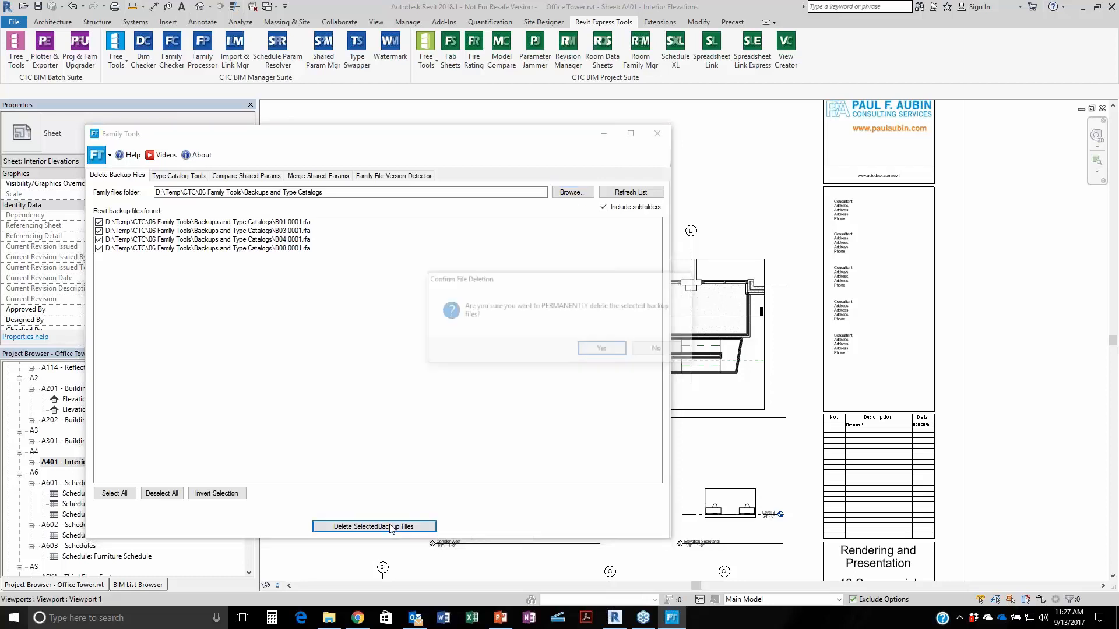
{"action": "left_click", "coordinate": [614, 353]}
{"action": "left_click", "coordinate": [634, 349]}
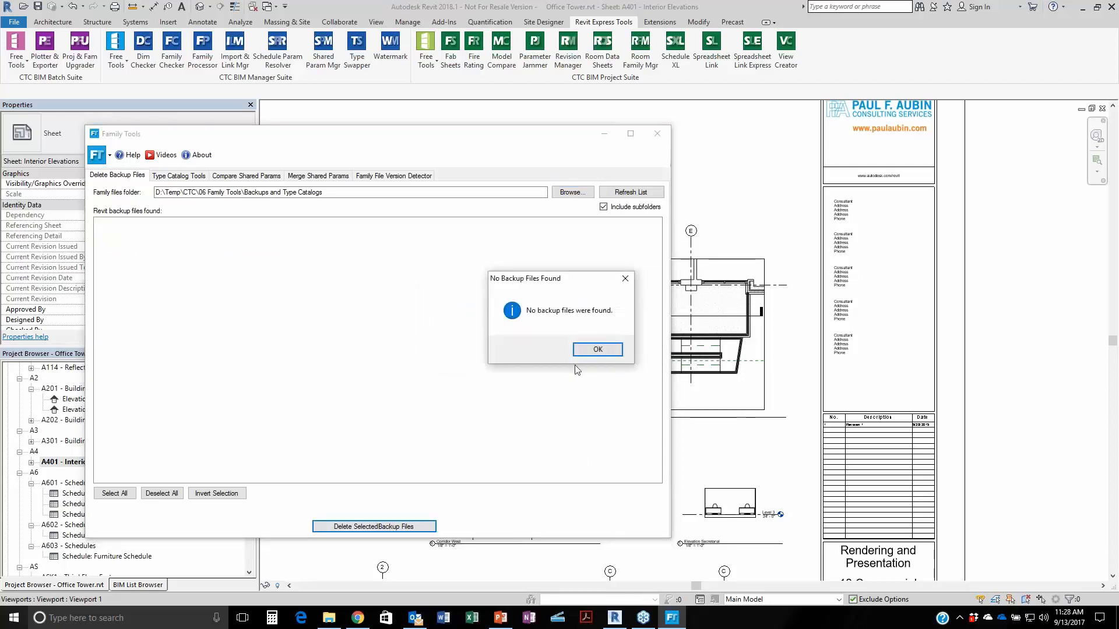
{"action": "left_click", "coordinate": [595, 347]}
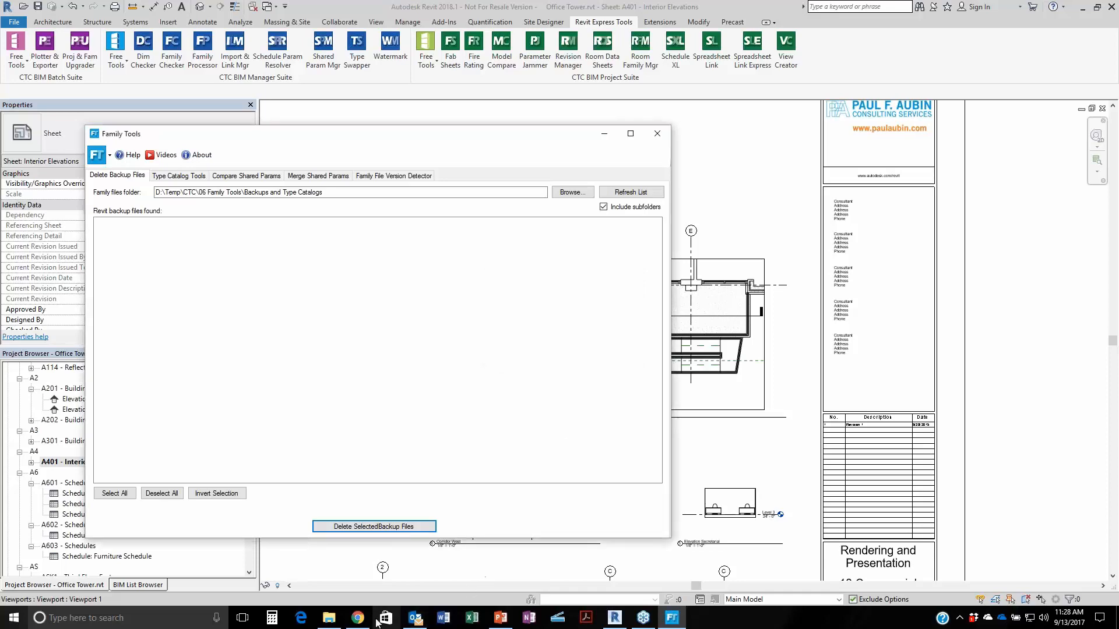
{"action": "left_click", "coordinate": [332, 620]}
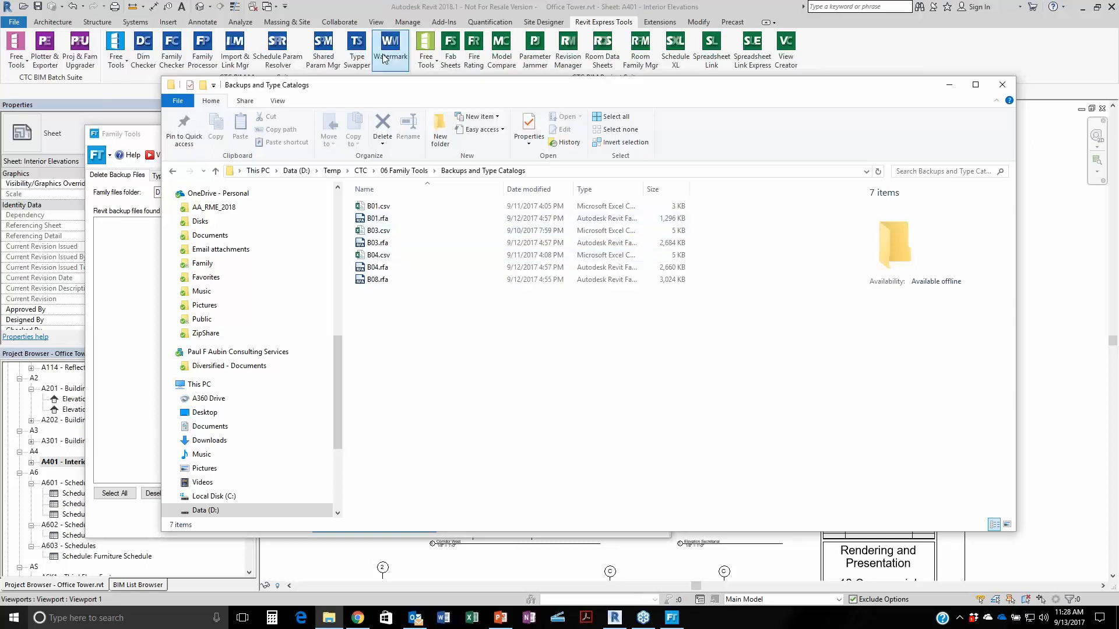
{"action": "left_click", "coordinate": [134, 265]}
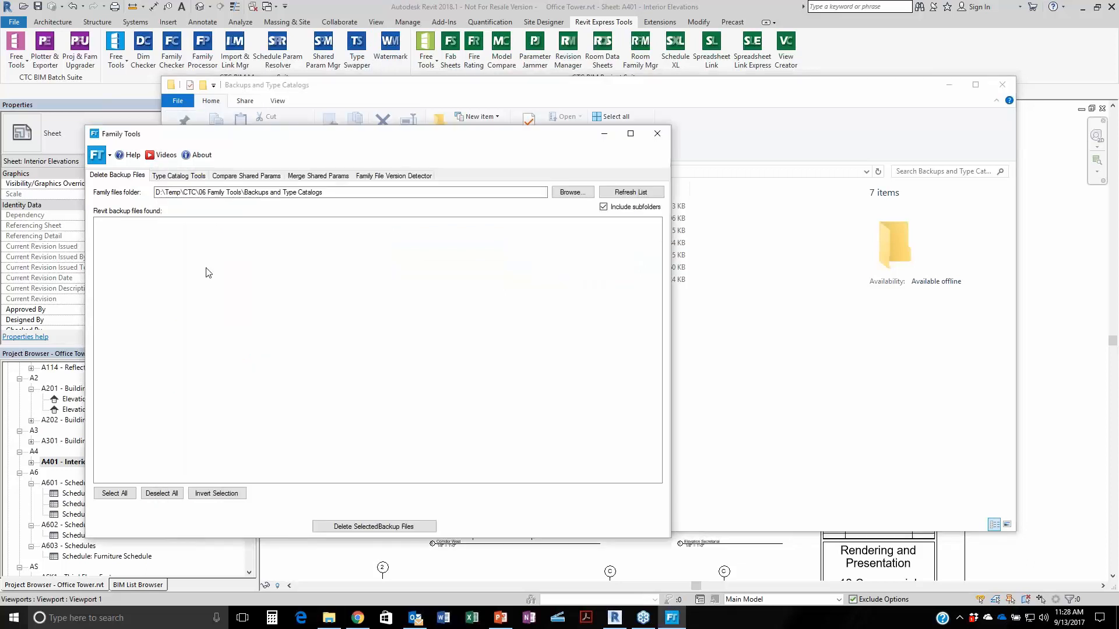
Detect the Revit versions of all families in D:\Temp\CTC\04 Upgrader and its subfolders with the Family File Version Detector.
{"action": "left_click", "coordinate": [412, 178]}
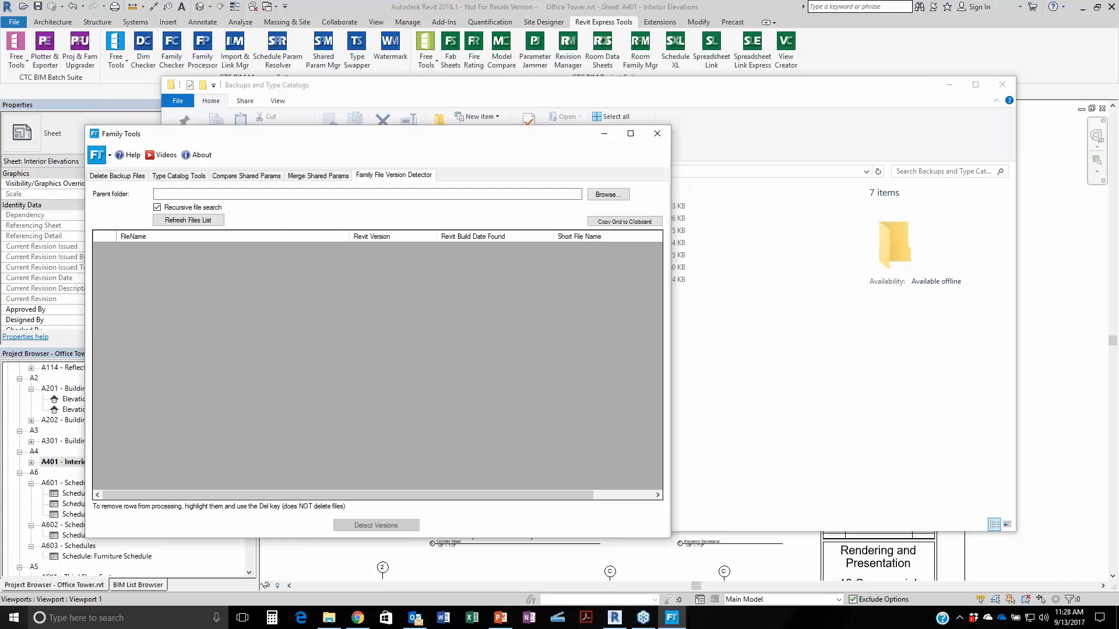
{"action": "left_click", "coordinate": [607, 195]}
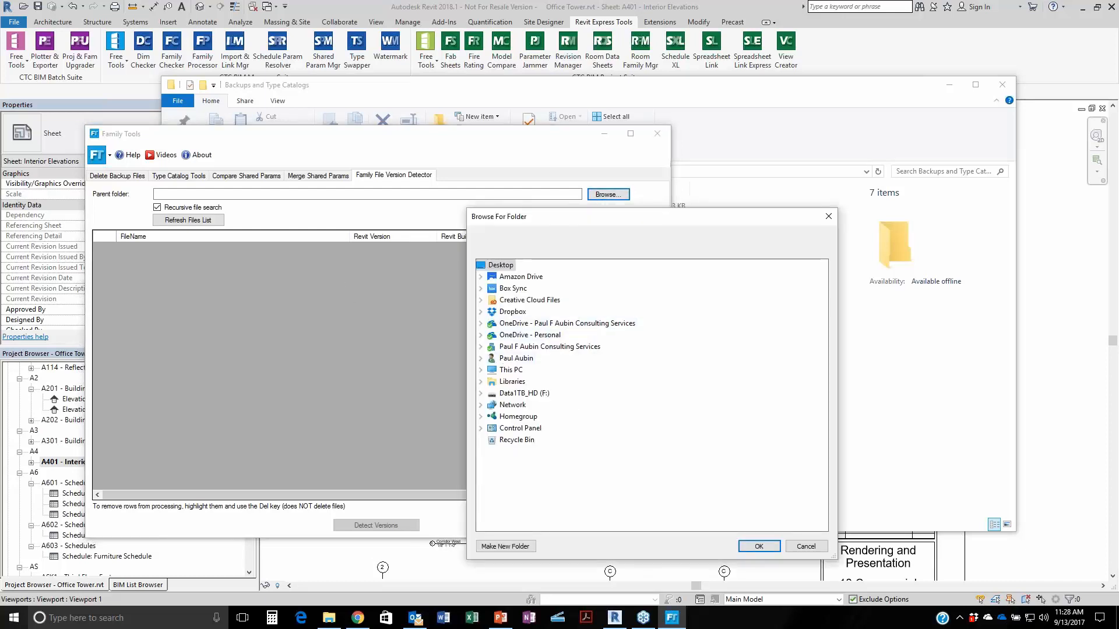
{"action": "left_click", "coordinate": [482, 370]}
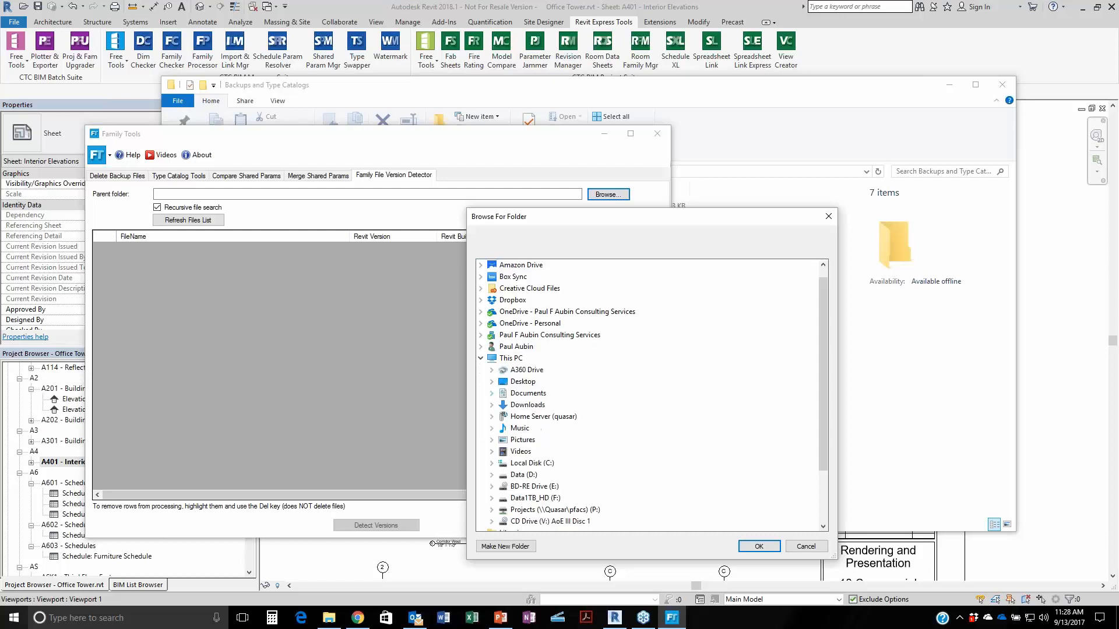
{"action": "left_click", "coordinate": [492, 476]}
{"action": "scroll", "coordinate": [568, 440], "scroll_direction": "down", "scroll_amount": 2}
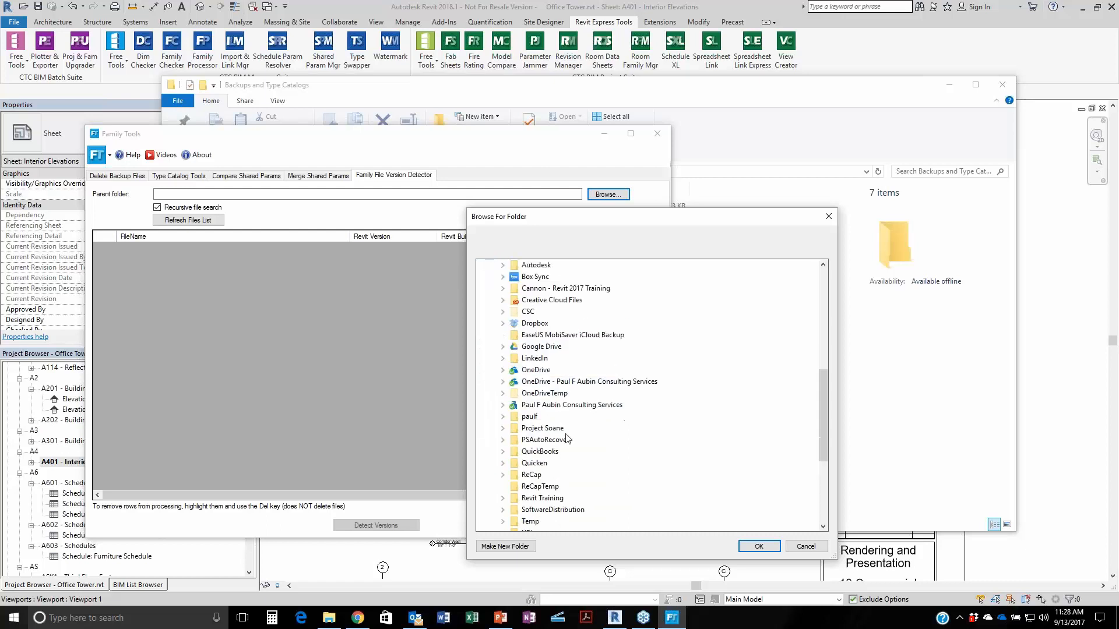
{"action": "scroll", "coordinate": [506, 450], "scroll_direction": "down", "scroll_amount": 2}
{"action": "left_click", "coordinate": [502, 452]}
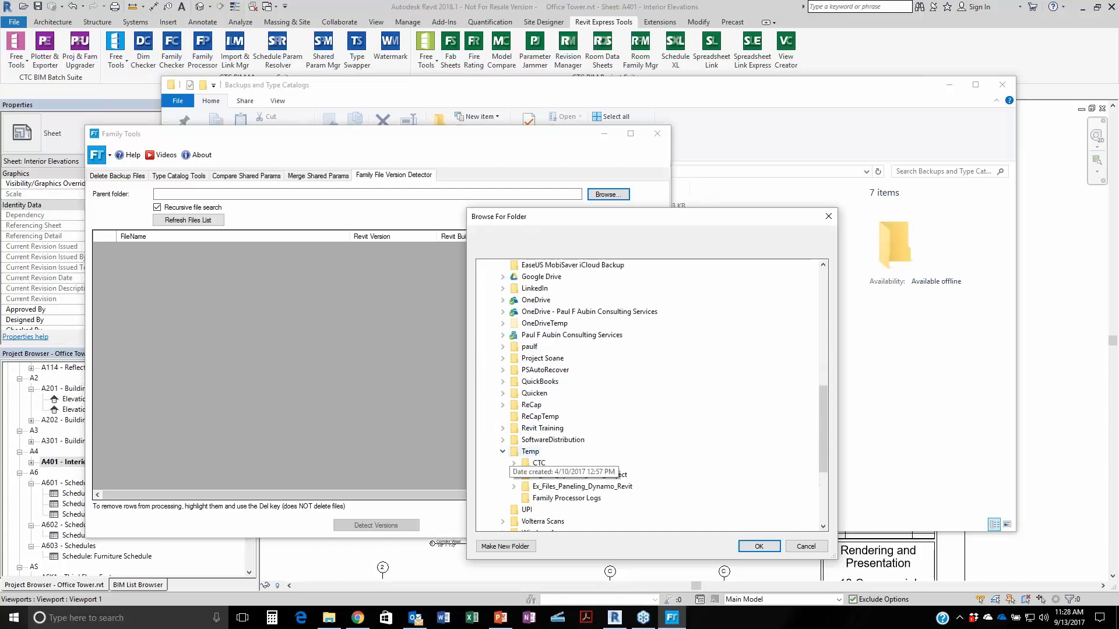
{"action": "scroll", "coordinate": [560, 397], "scroll_direction": "down", "scroll_amount": 3}
{"action": "left_click", "coordinate": [514, 358]}
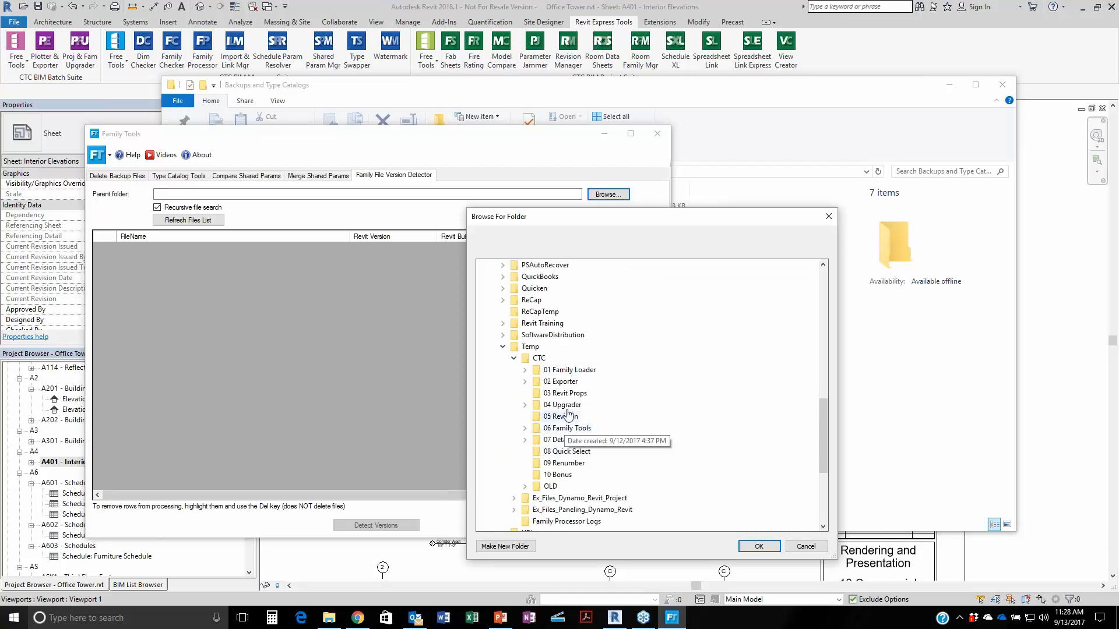
{"action": "double_click", "coordinate": [564, 405]}
{"action": "left_click", "coordinate": [758, 547]}
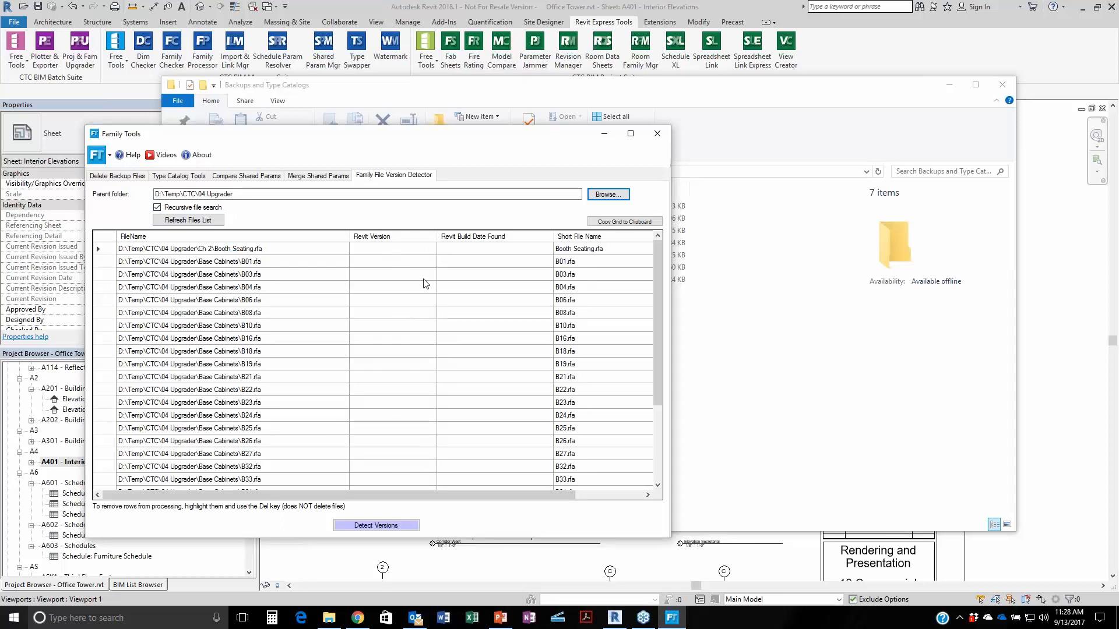
{"action": "left_click", "coordinate": [406, 528]}
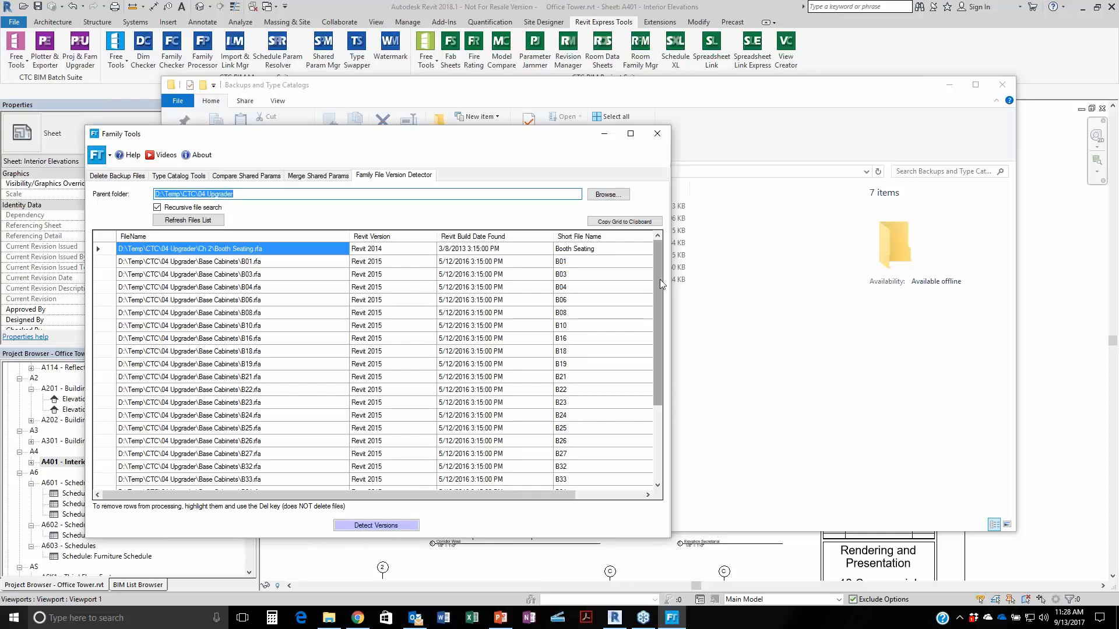
{"action": "left_click_drag", "start_coordinate": [662, 284], "coordinate": [657, 261]}
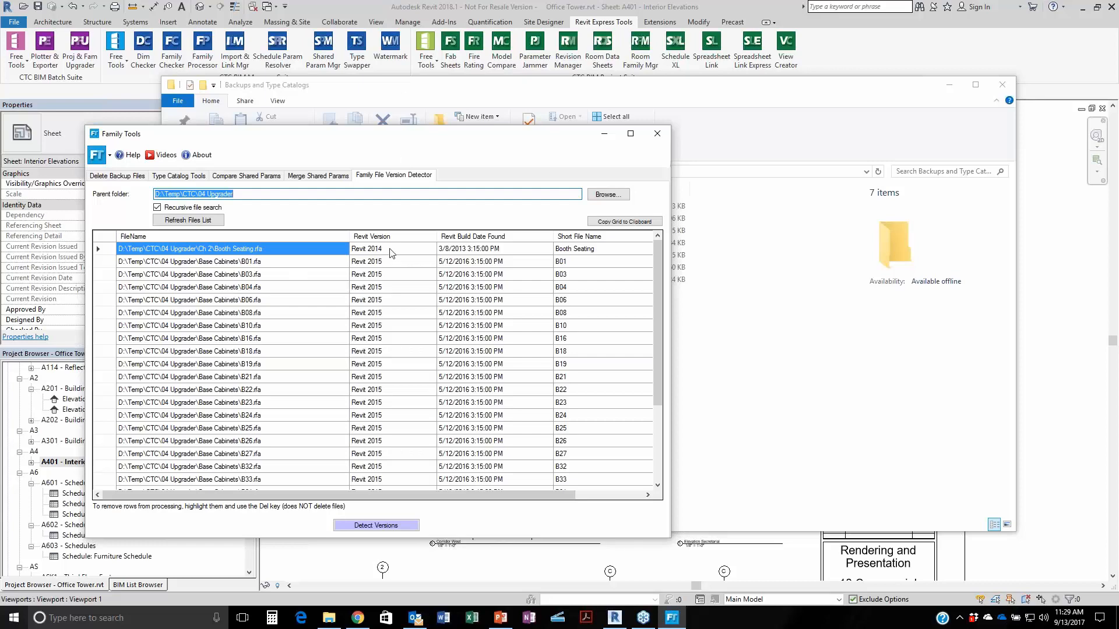
Set the first shared parameters file to compare to ClientA_Shared_Parameters_V2.txt from D:\Temp\CTC\06 Family Tools\Shared Parameters.
{"action": "left_click", "coordinate": [263, 176]}
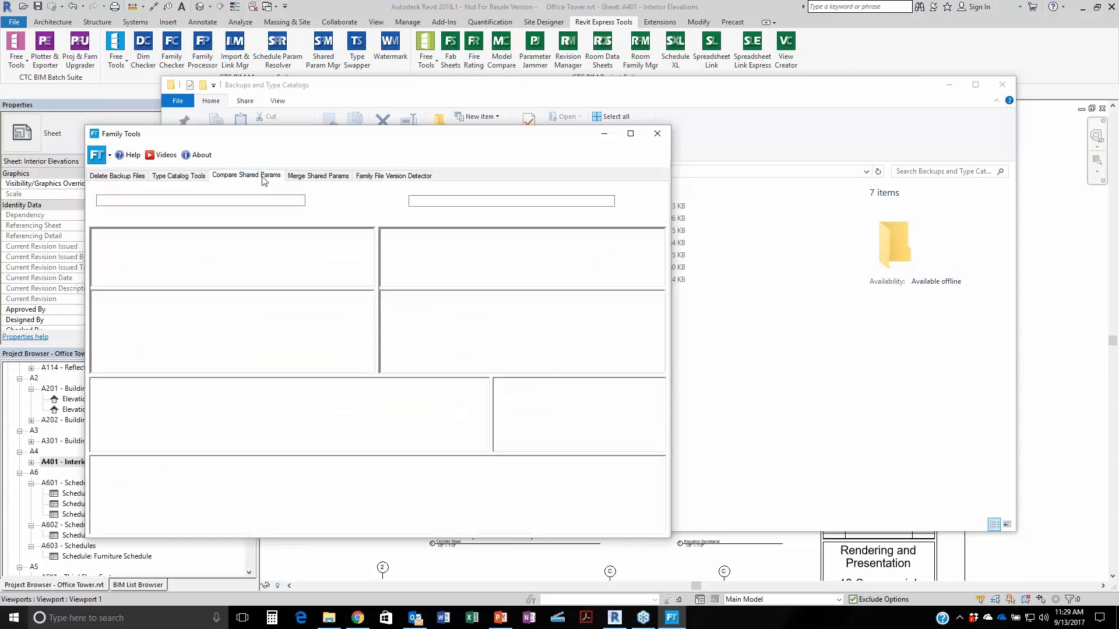
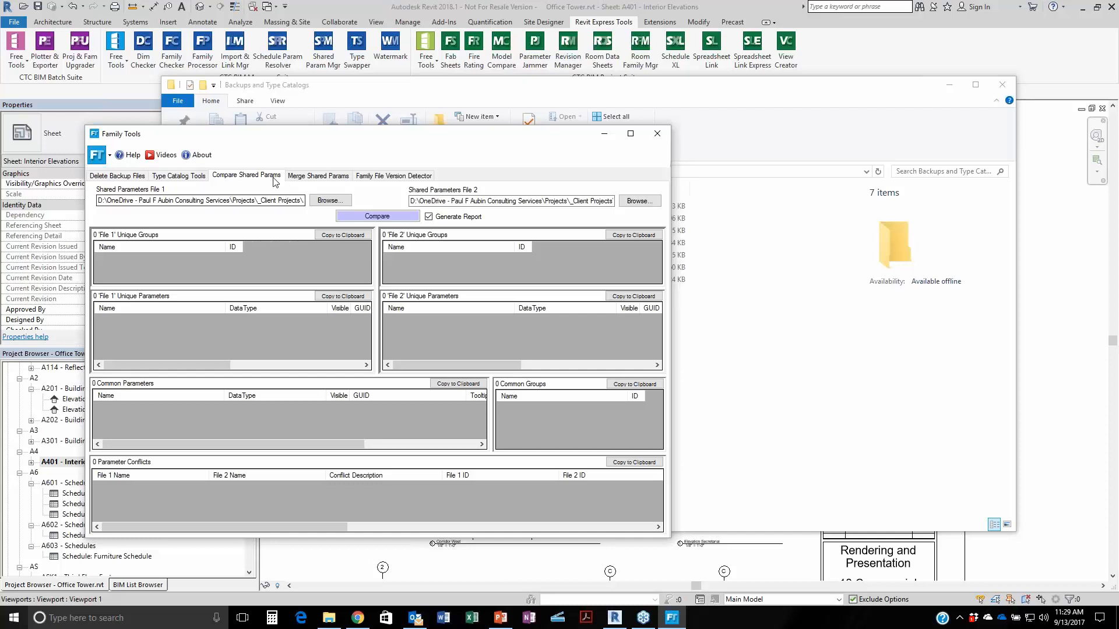
{"action": "left_click", "coordinate": [330, 200]}
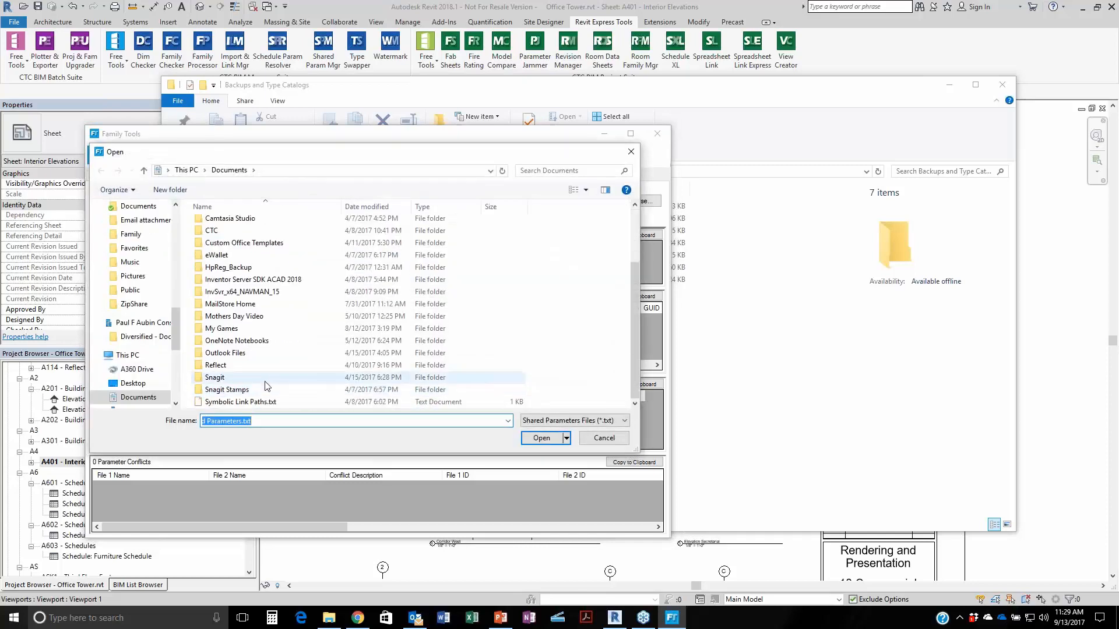
{"action": "scroll", "coordinate": [143, 370], "scroll_direction": "down", "scroll_amount": 3}
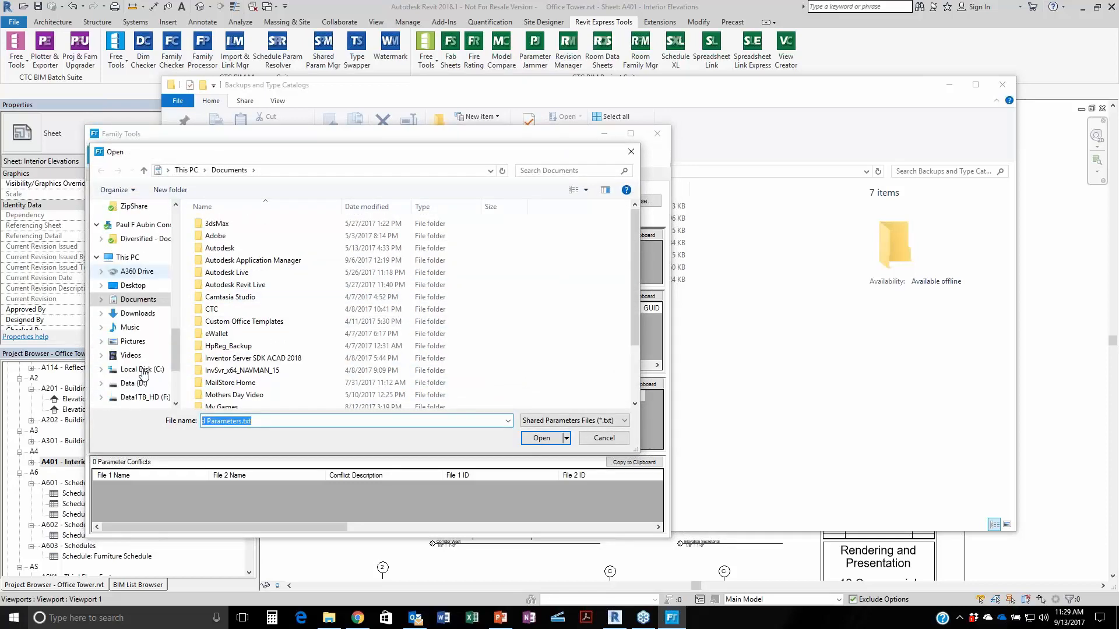
{"action": "left_click", "coordinate": [130, 338]}
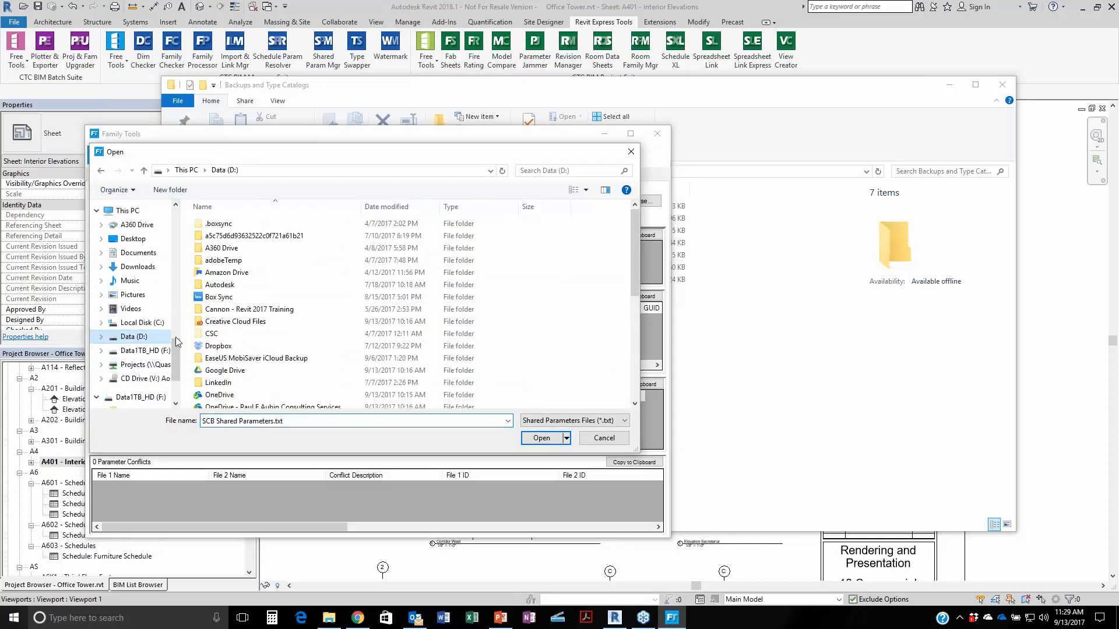
{"action": "scroll", "coordinate": [224, 371], "scroll_direction": "down", "scroll_amount": 3}
{"action": "scroll", "coordinate": [224, 371], "scroll_direction": "down", "scroll_amount": 3}
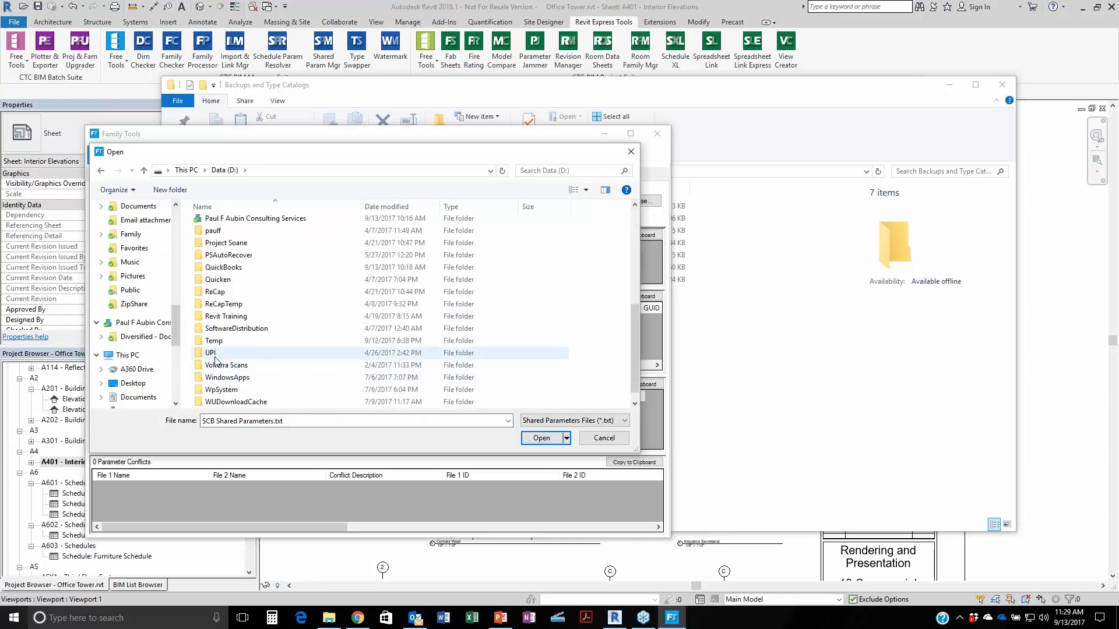
{"action": "double_click", "coordinate": [218, 341]}
{"action": "double_click", "coordinate": [211, 223]}
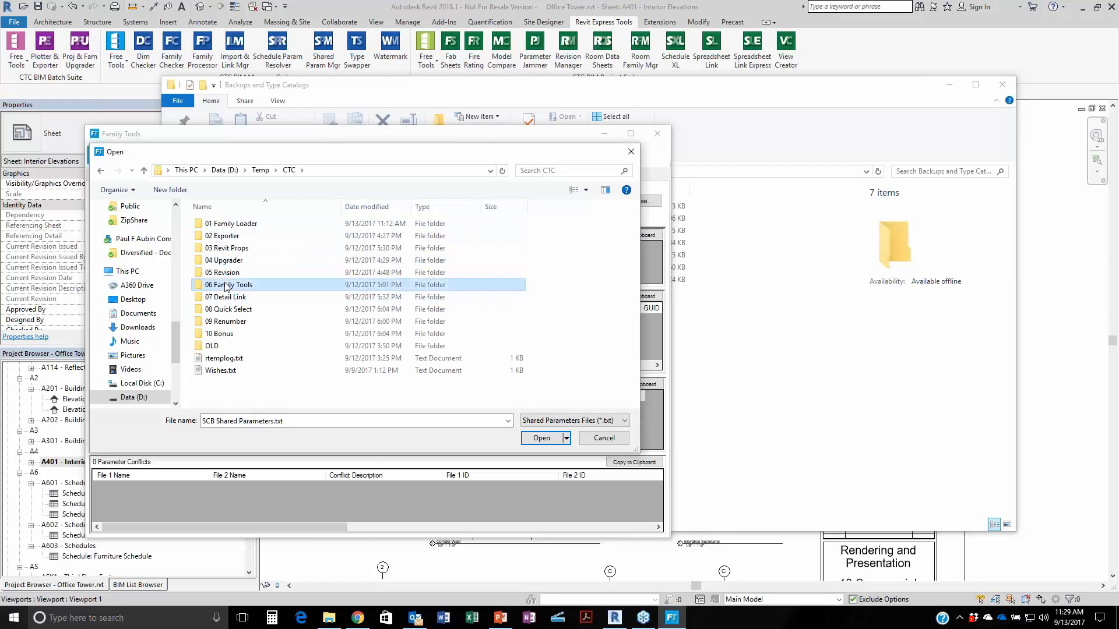
{"action": "double_click", "coordinate": [224, 284]}
{"action": "double_click", "coordinate": [225, 236]}
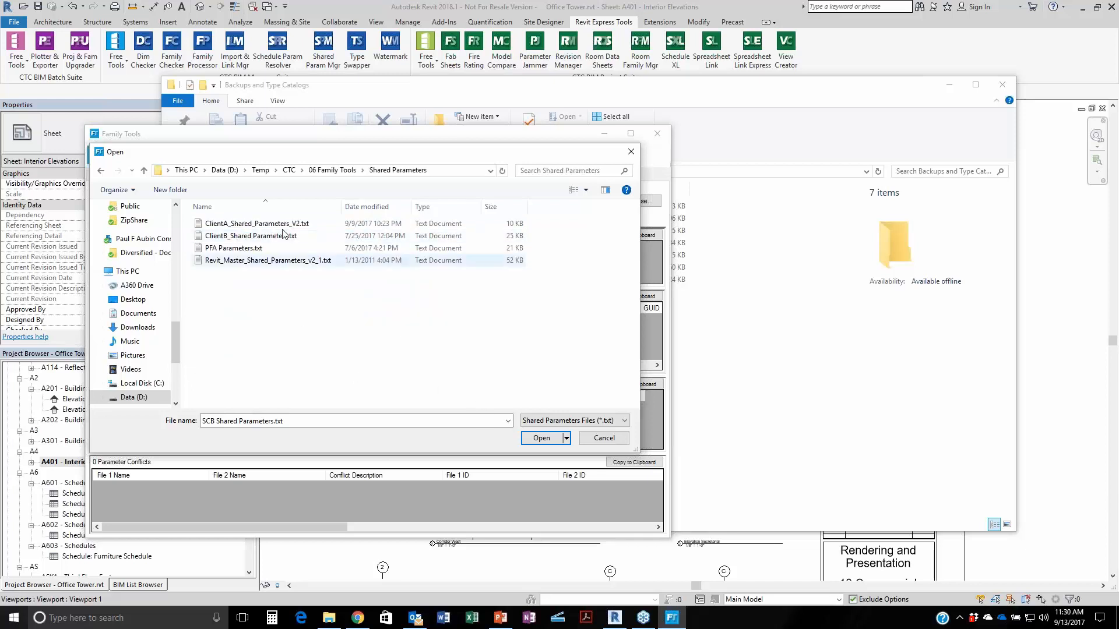
{"action": "left_click", "coordinate": [238, 226]}
{"action": "left_click", "coordinate": [538, 438]}
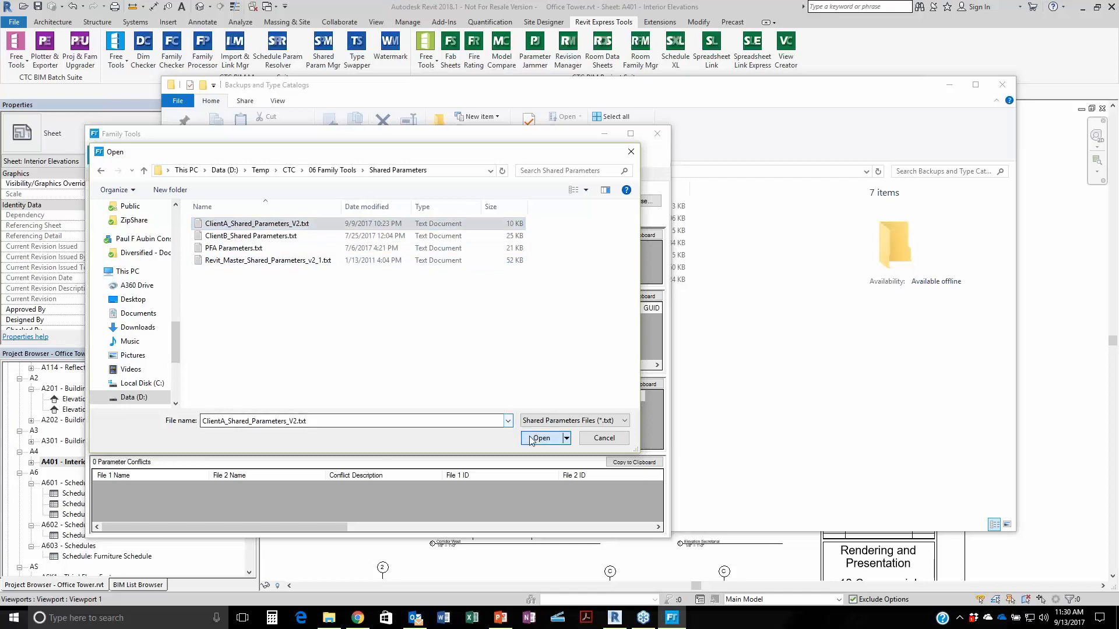
Set the second file to ClientB_Shared Parameters.txt, compare both files with a generated report, and close the report.
{"action": "left_click", "coordinate": [639, 201]}
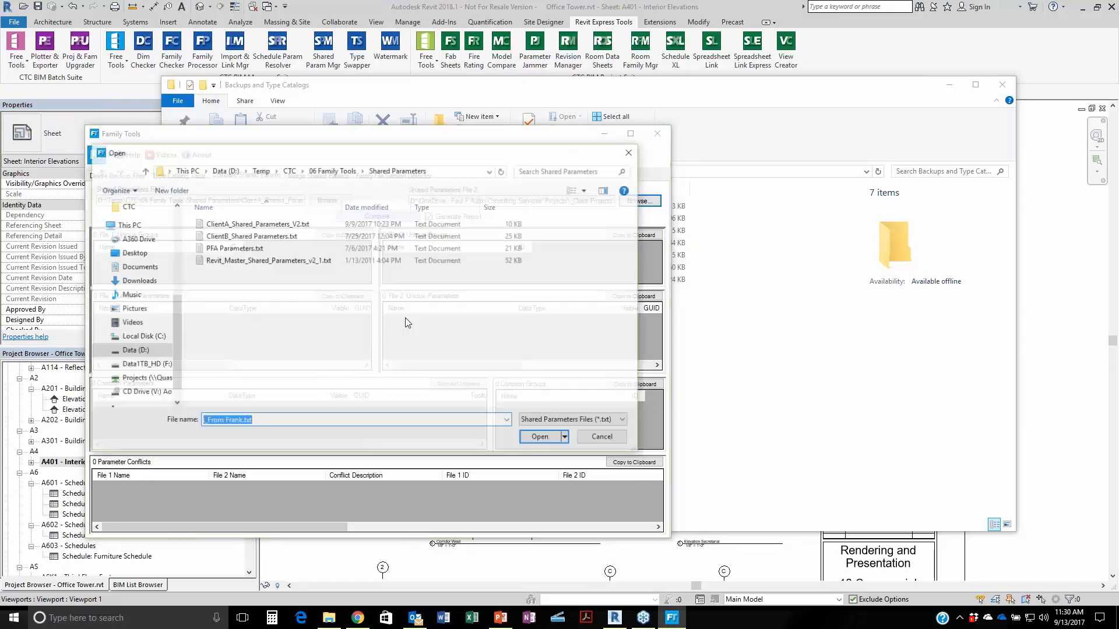
{"action": "left_click", "coordinate": [250, 235]}
{"action": "left_click", "coordinate": [541, 438]}
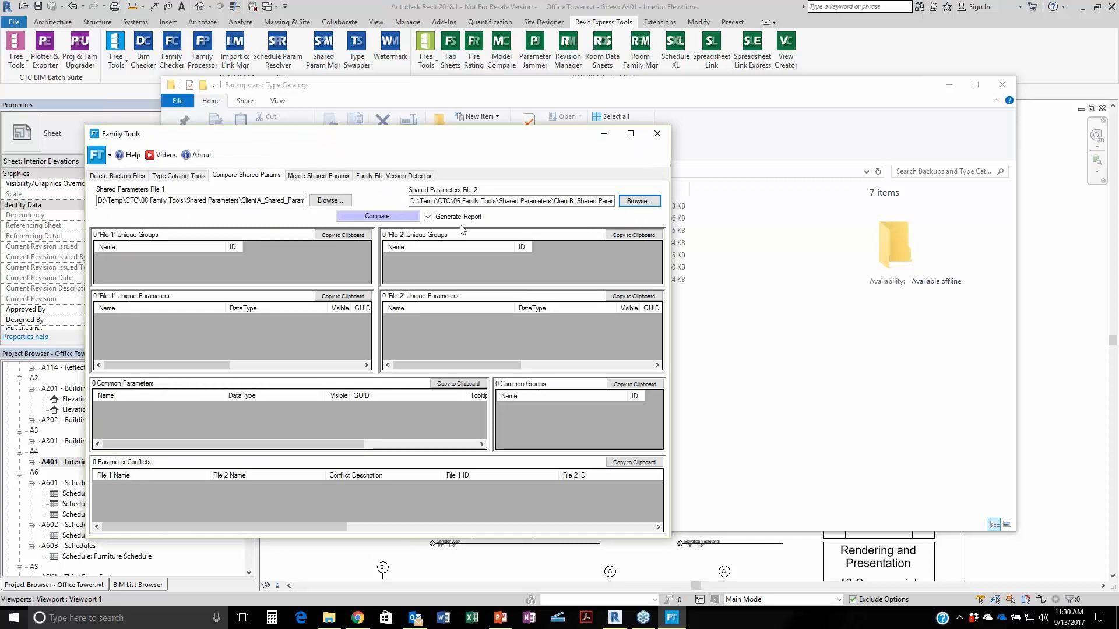
{"action": "left_click", "coordinate": [400, 217]}
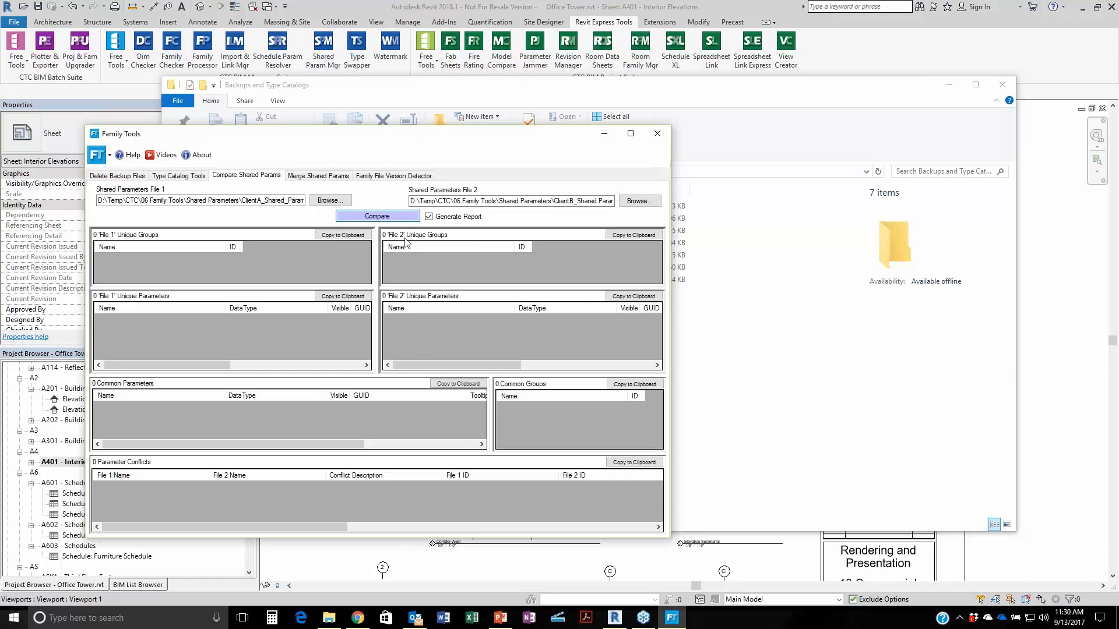
{"action": "left_click", "coordinate": [360, 220]}
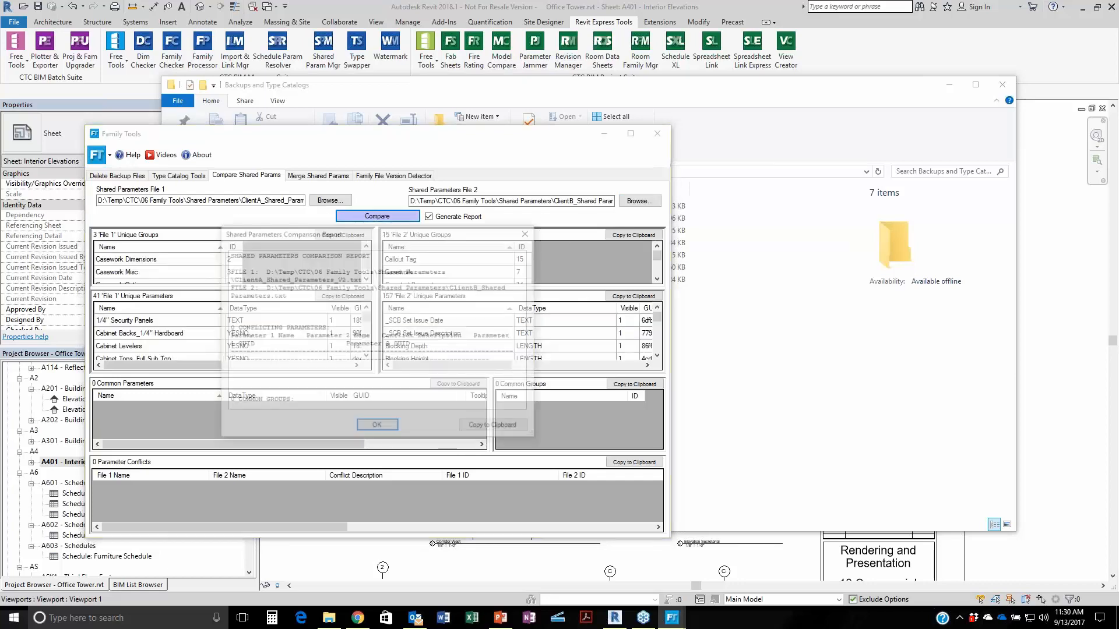
{"action": "left_click", "coordinate": [377, 424]}
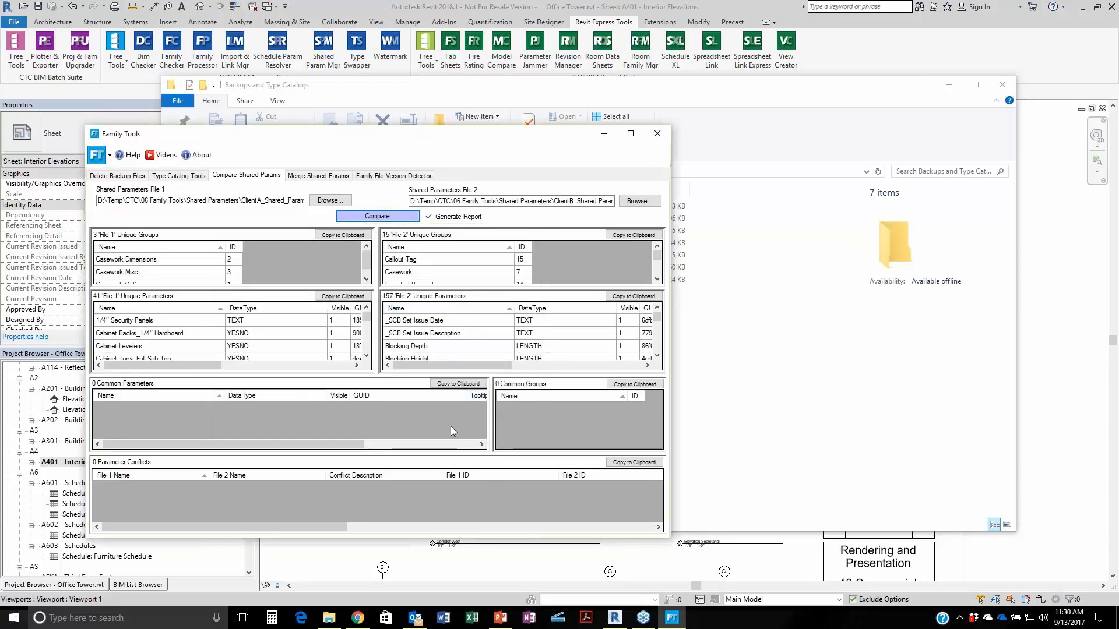
Change the files to compare to PFA Parameters.txt as File 1 and Revit_Master_Shared_Parameters_v2_1.txt as File 2.
{"action": "left_click", "coordinate": [329, 200]}
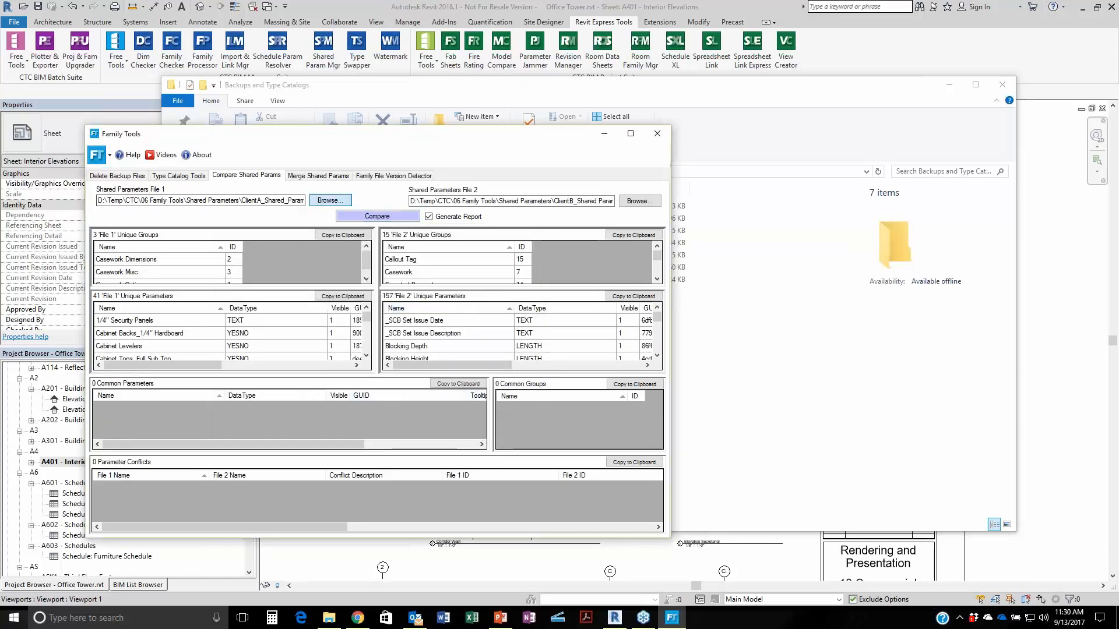
{"action": "left_click", "coordinate": [274, 250]}
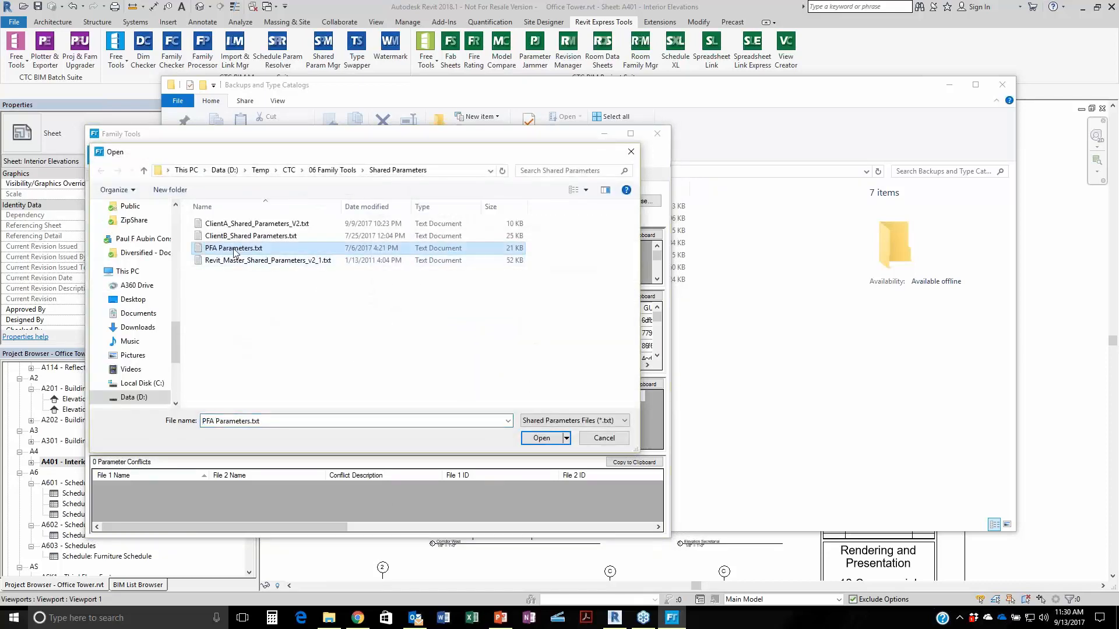
{"action": "left_click", "coordinate": [531, 438]}
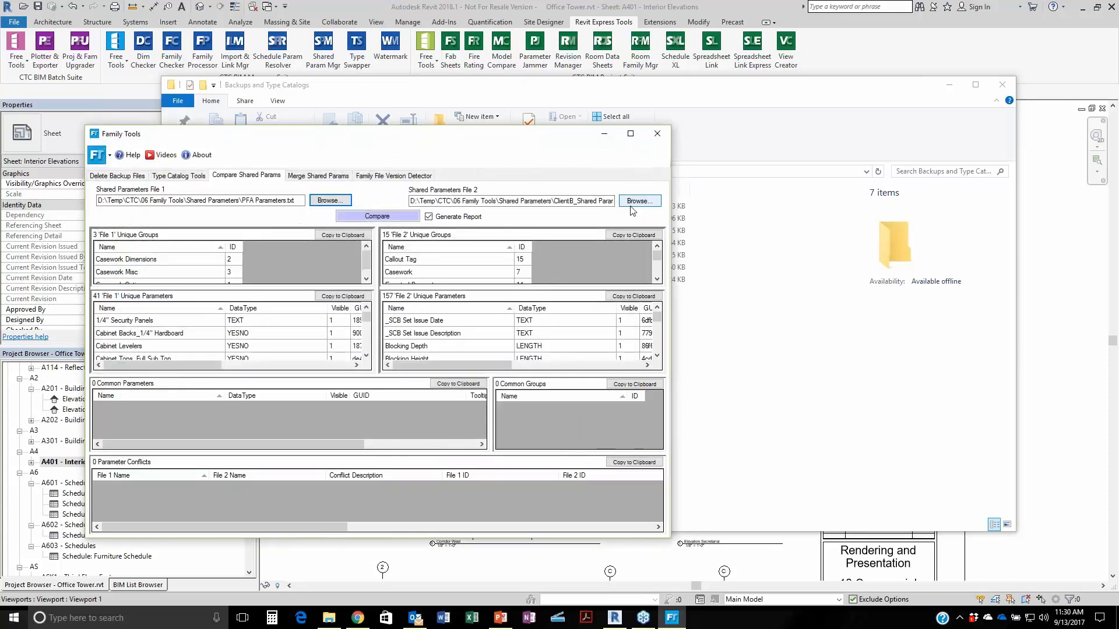
{"action": "left_click", "coordinate": [248, 262]}
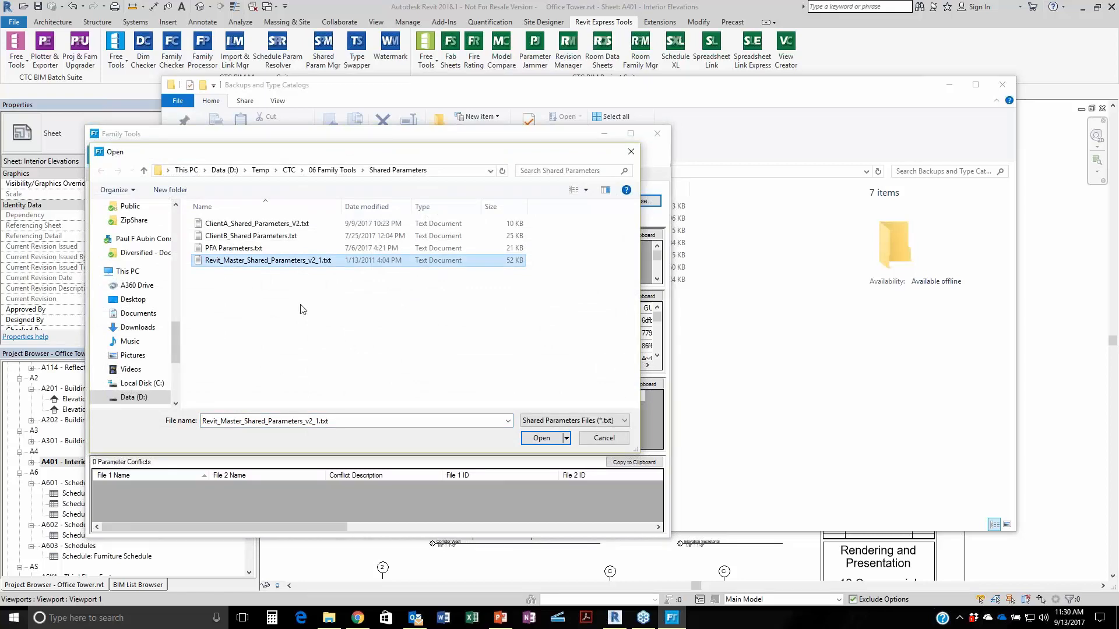
{"action": "left_click", "coordinate": [540, 439]}
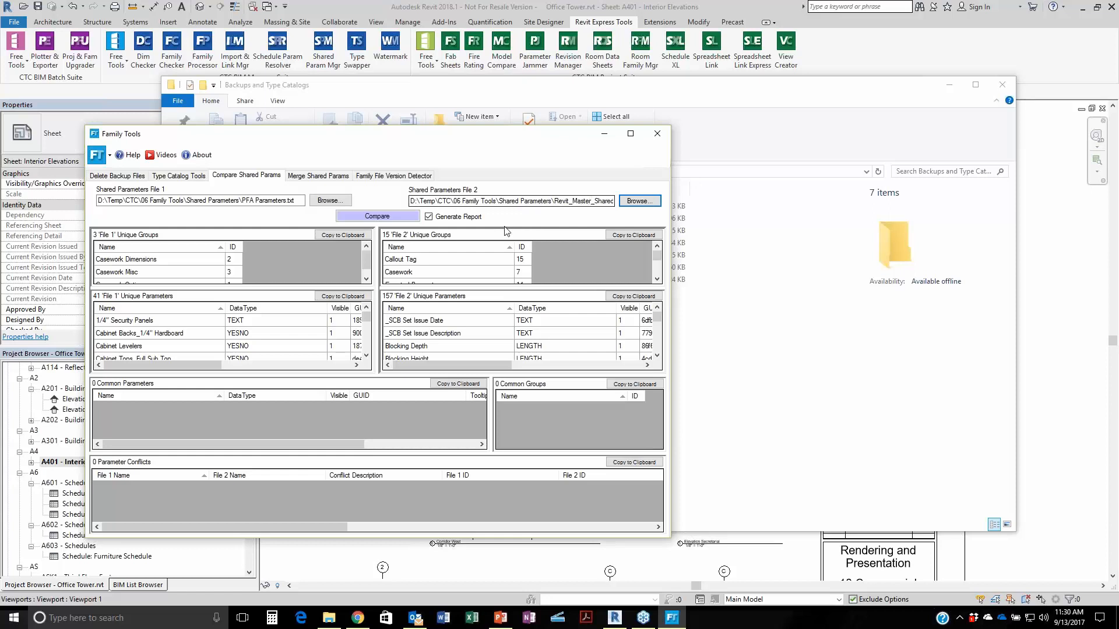
Compare the two shared parameters files, close the report, and select the Height entry in the parameter conflicts.
{"action": "left_click", "coordinate": [392, 218]}
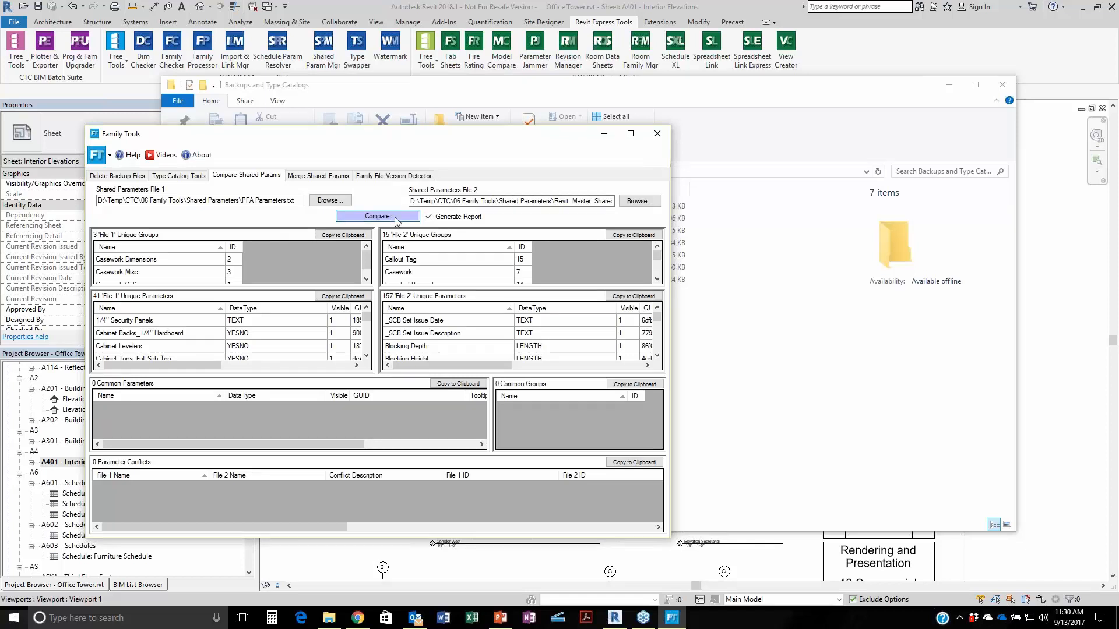
{"action": "left_click", "coordinate": [395, 219]}
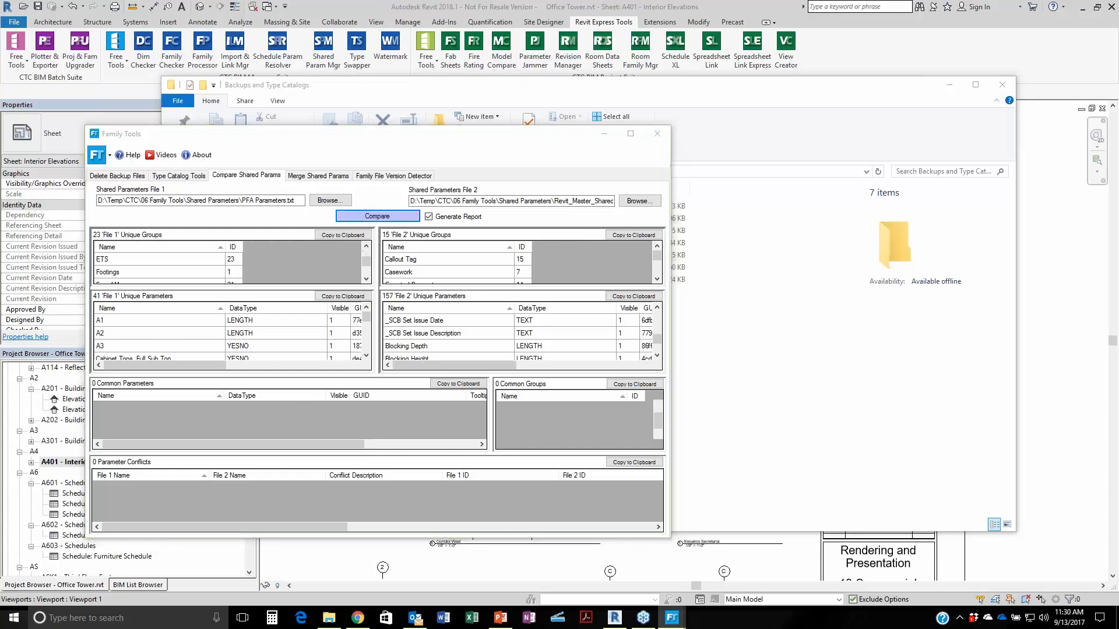
{"action": "left_click", "coordinate": [376, 429]}
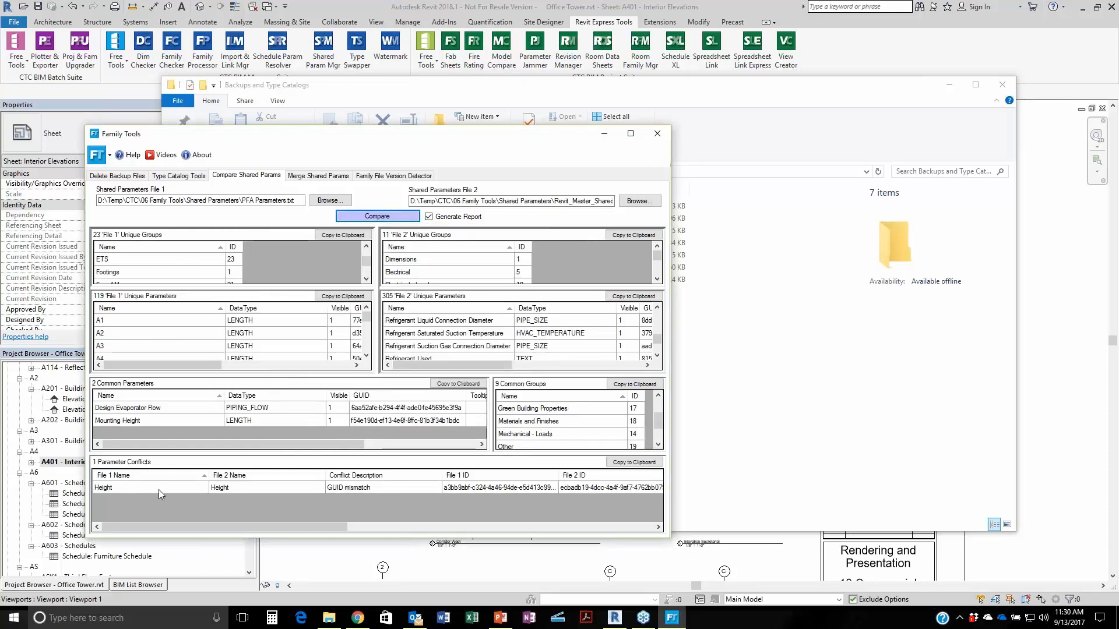
{"action": "left_click", "coordinate": [110, 488]}
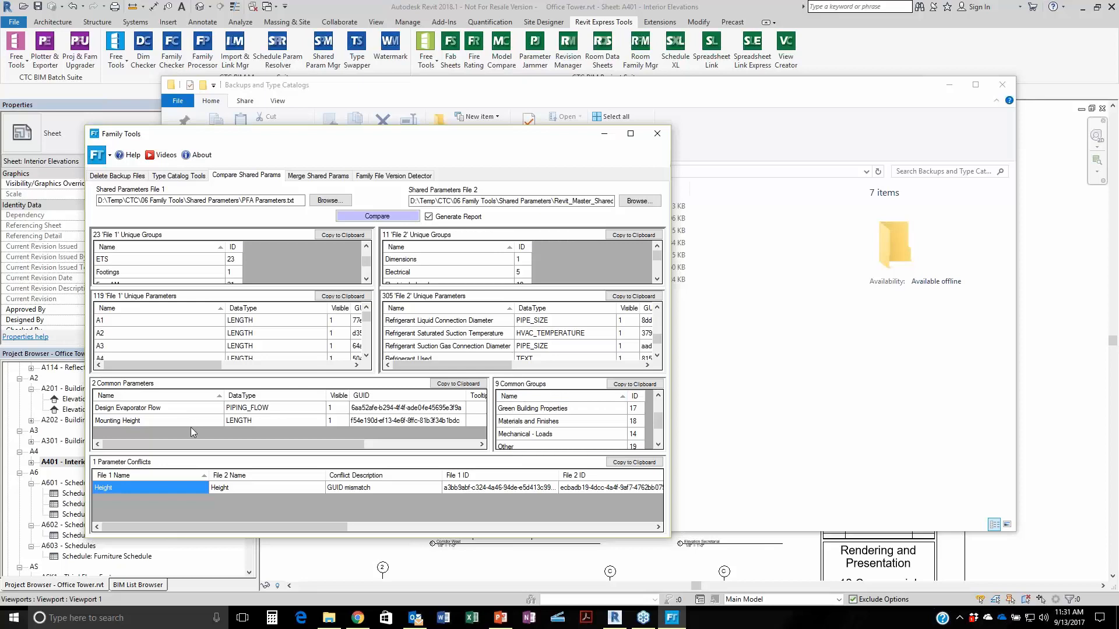
Set up a shared parameters merge from PFA Parameters.txt to Revit_Master_Shared_Parameters_v2_1.txt.
{"action": "left_click", "coordinate": [324, 176]}
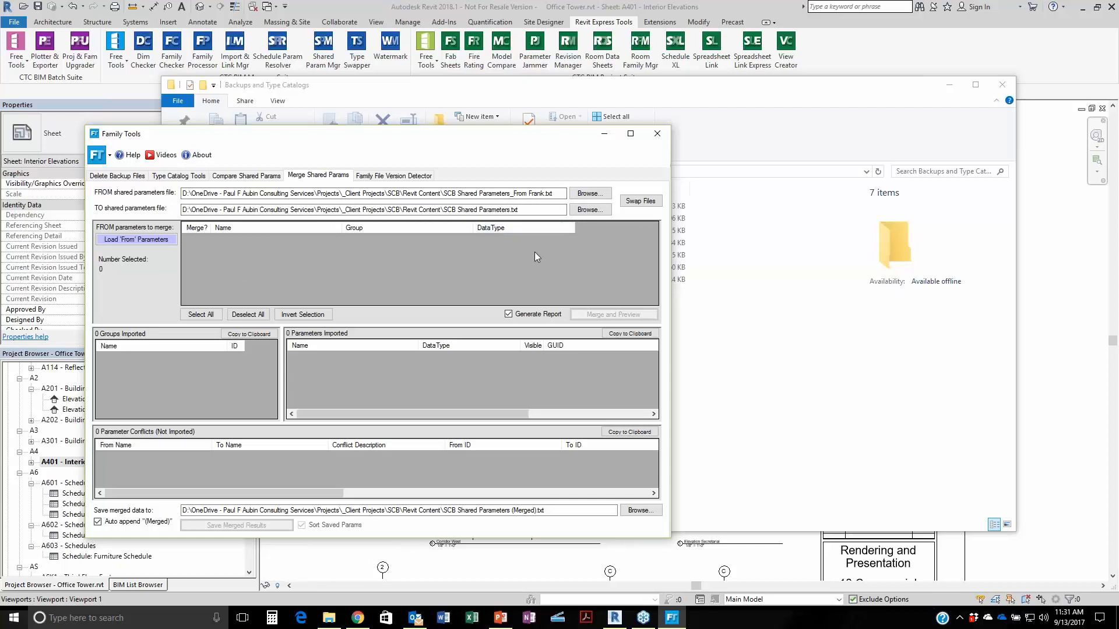
{"action": "left_click", "coordinate": [589, 193]}
{"action": "left_click", "coordinate": [233, 249]}
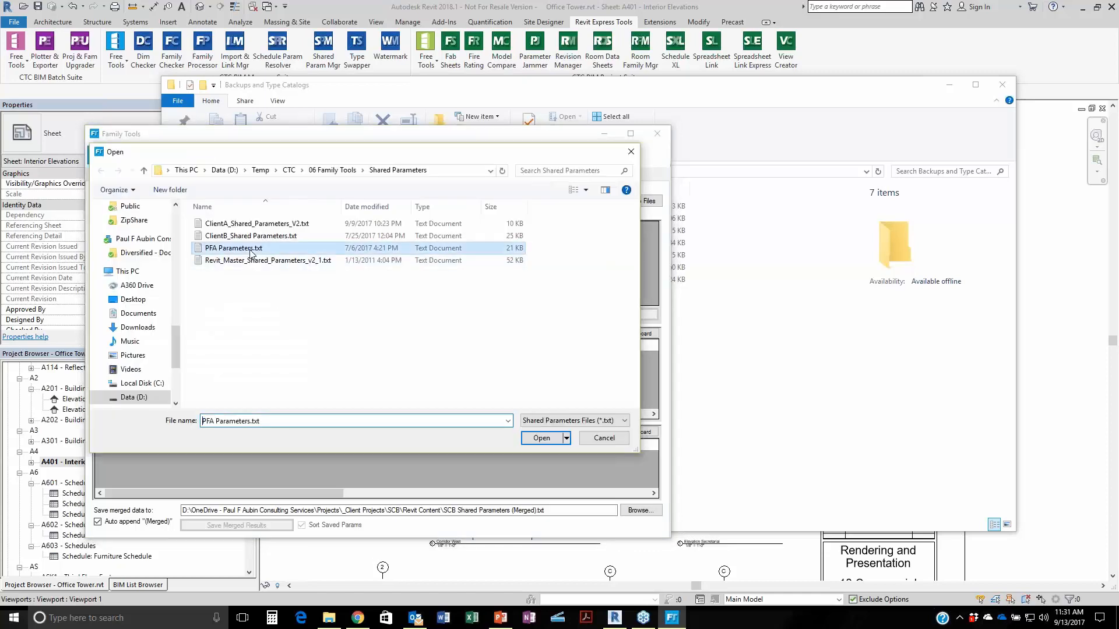
{"action": "left_click", "coordinate": [537, 438]}
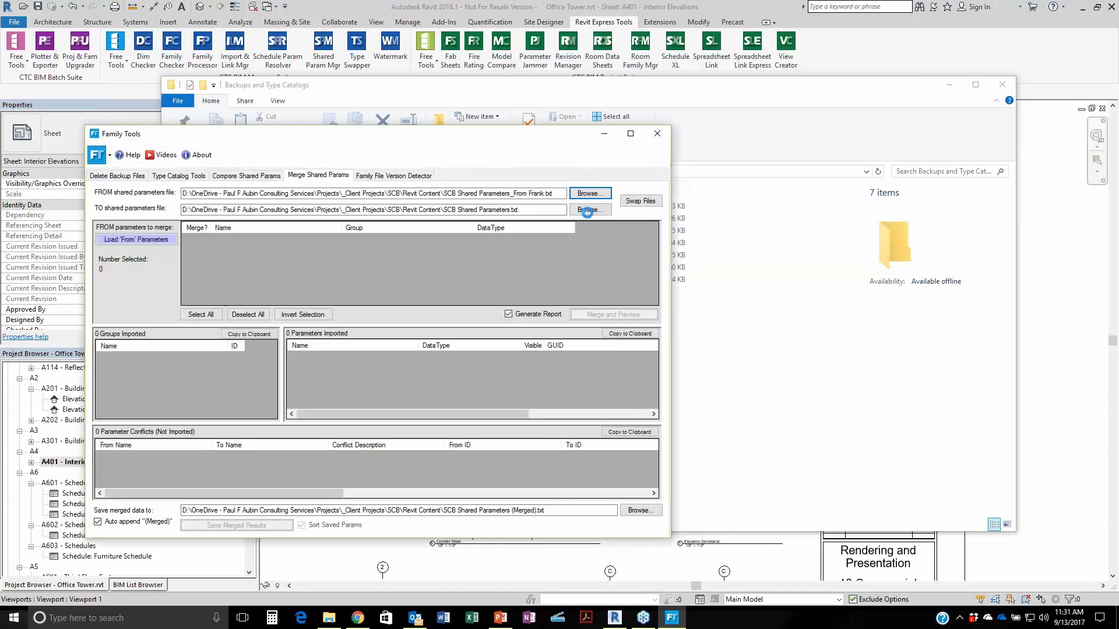
{"action": "left_click", "coordinate": [589, 210]}
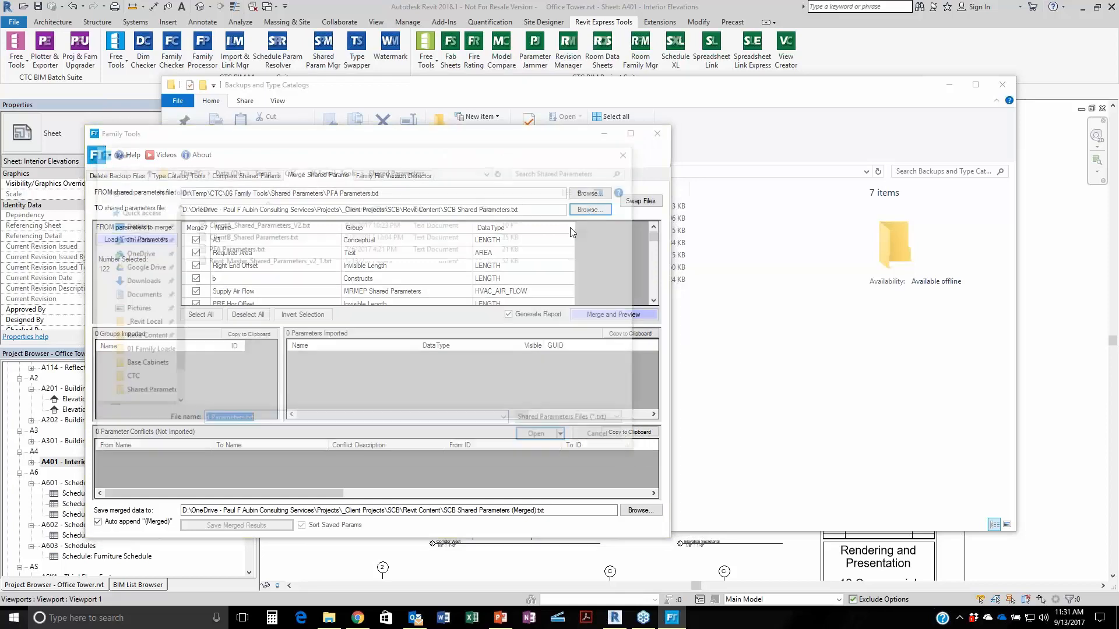
{"action": "left_click", "coordinate": [285, 262]}
{"action": "left_click", "coordinate": [543, 439]}
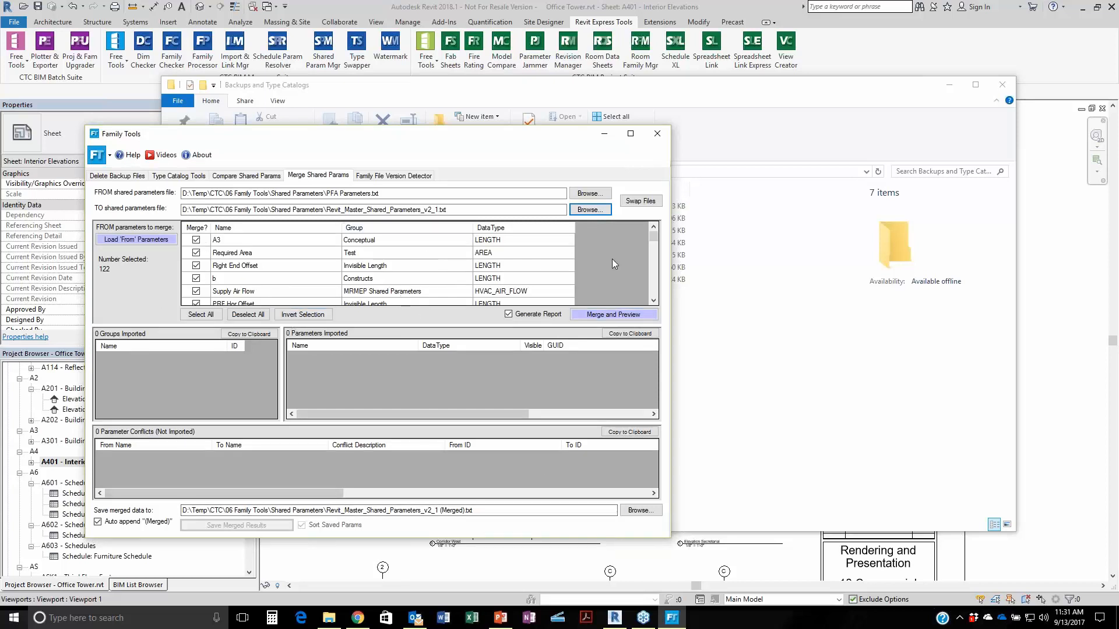
Swap the FROM and TO files of the merge, and reselect PFA Parameters.txt as the TO file.
{"action": "left_click", "coordinate": [640, 201]}
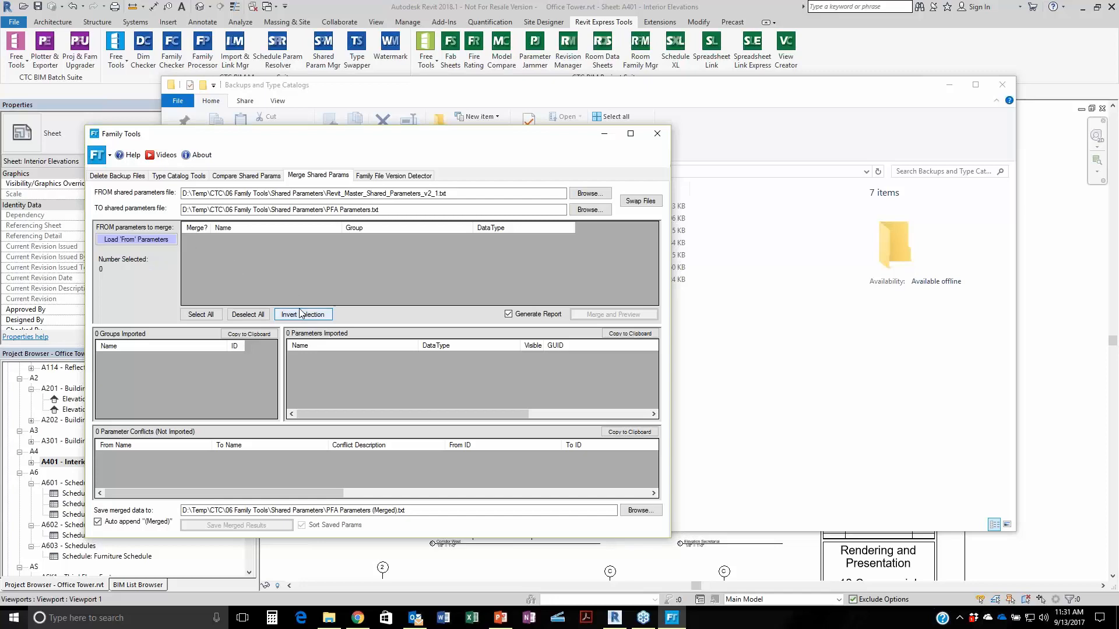
{"action": "left_click", "coordinate": [590, 209]}
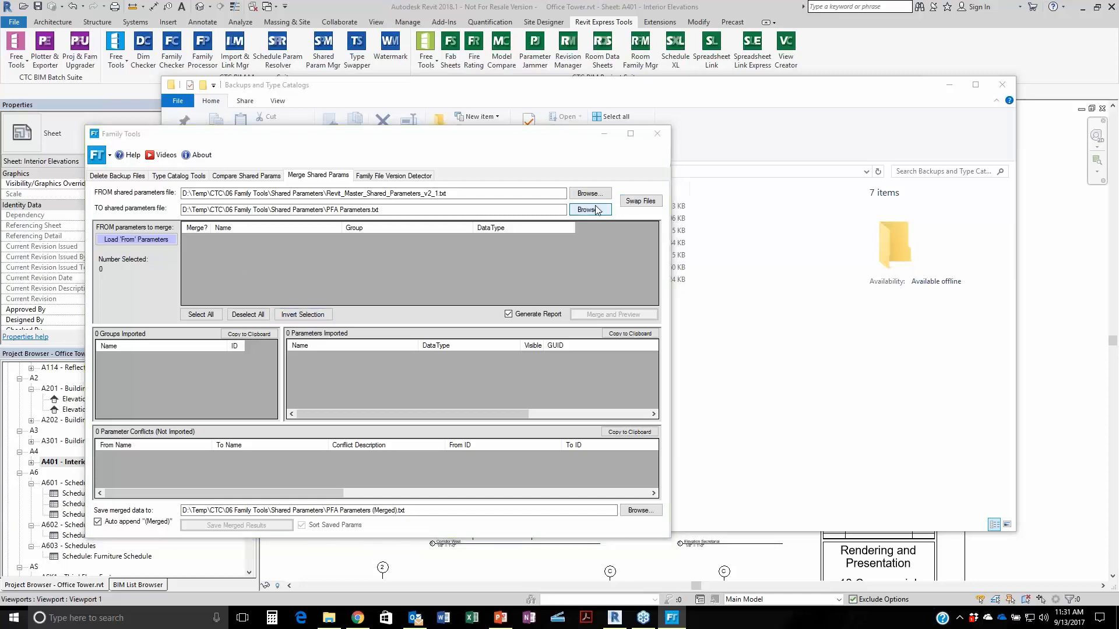
{"action": "left_click", "coordinate": [541, 437]}
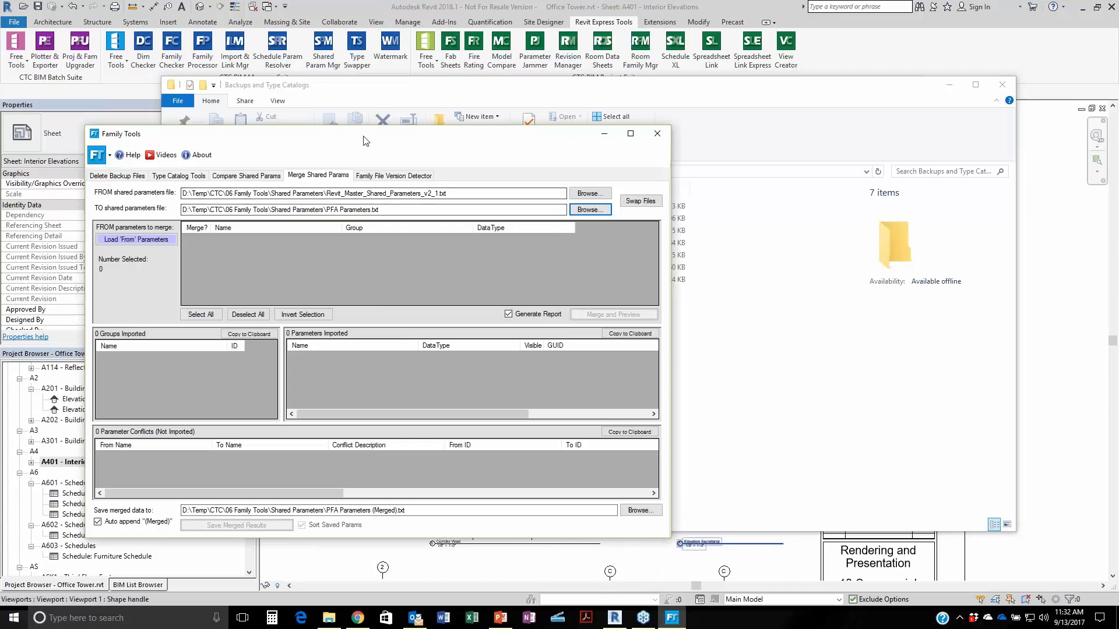
Reselect Revit_Master_Shared_Parameters_v2_1.txt as the FROM file to load its parameters for merging.
{"action": "left_click_drag", "start_coordinate": [365, 139], "coordinate": [402, 146]}
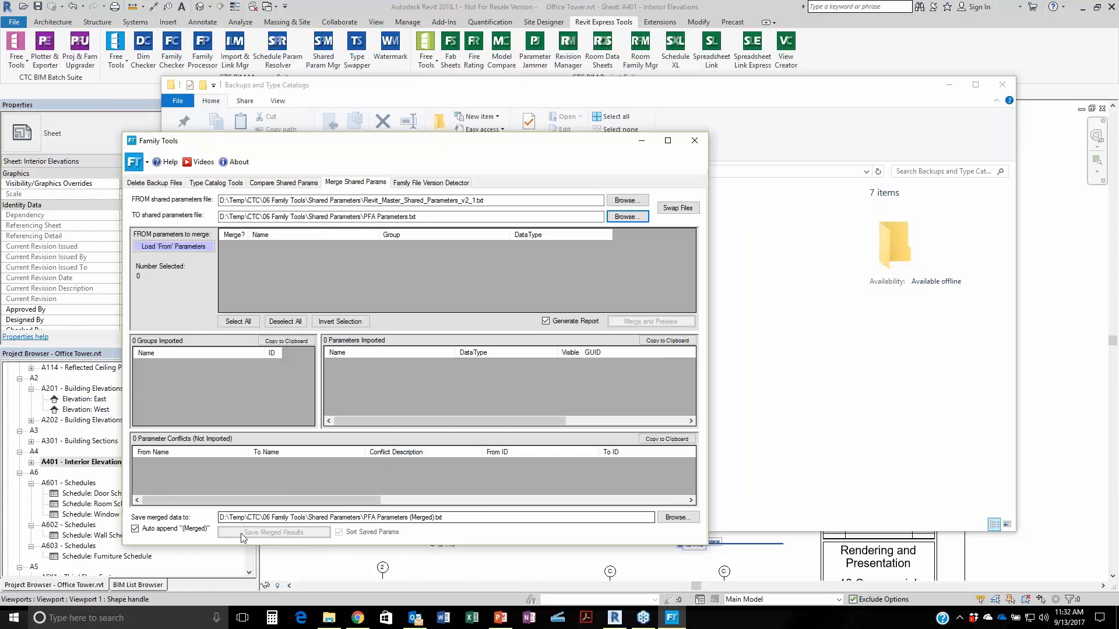
{"action": "left_click", "coordinate": [455, 516]}
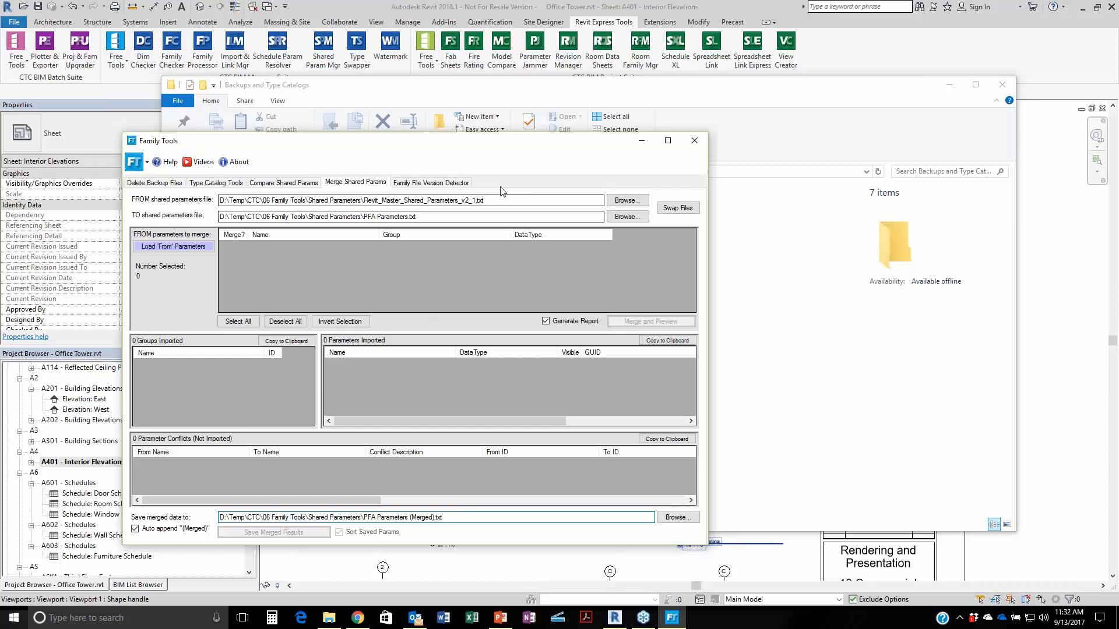
{"action": "left_click", "coordinate": [627, 200]}
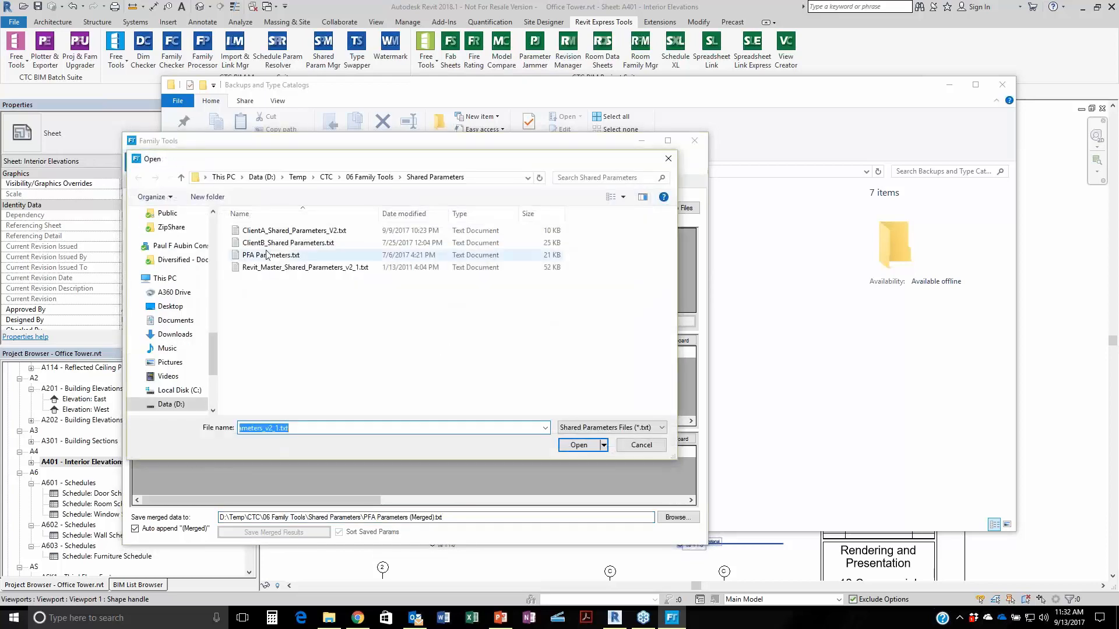
{"action": "left_click", "coordinate": [338, 267]}
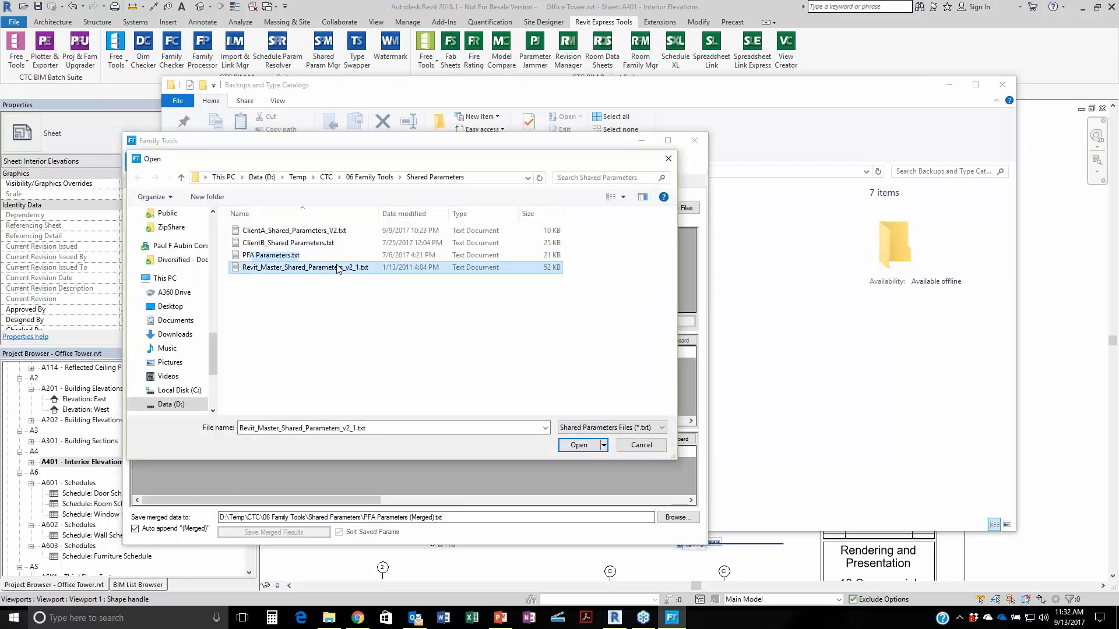
{"action": "left_click", "coordinate": [577, 447]}
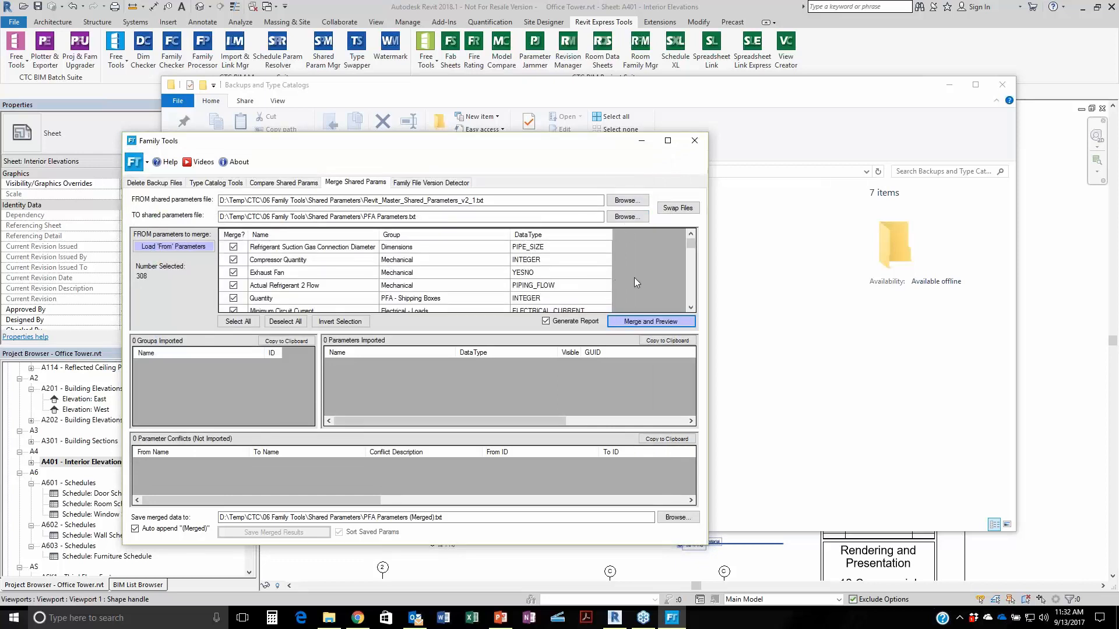
Merge the selected shared parameters into PFA Parameters with a report, and save the result as PFA Parameters (Merged).txt.
{"action": "left_click", "coordinate": [655, 324]}
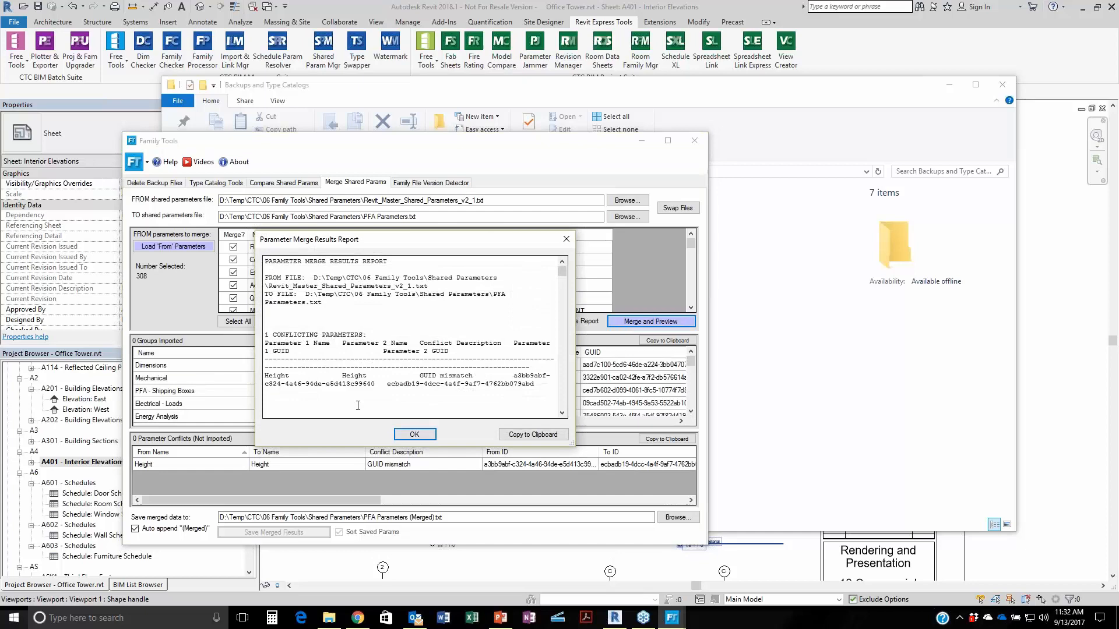
{"action": "left_click", "coordinate": [414, 434]}
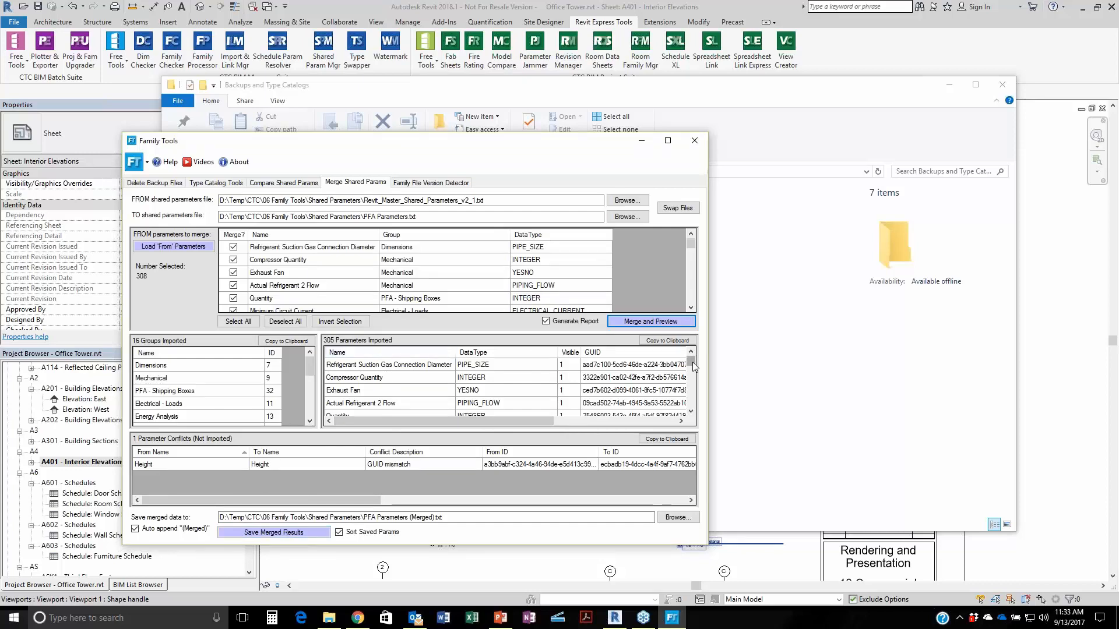
{"action": "mouse_move", "coordinate": [691, 363]}
{"action": "left_mouse_down"}
{"action": "mouse_move", "coordinate": [696, 389]}
{"action": "mouse_move", "coordinate": [704, 363]}
{"action": "left_mouse_up"}
{"action": "left_click", "coordinate": [290, 533]}
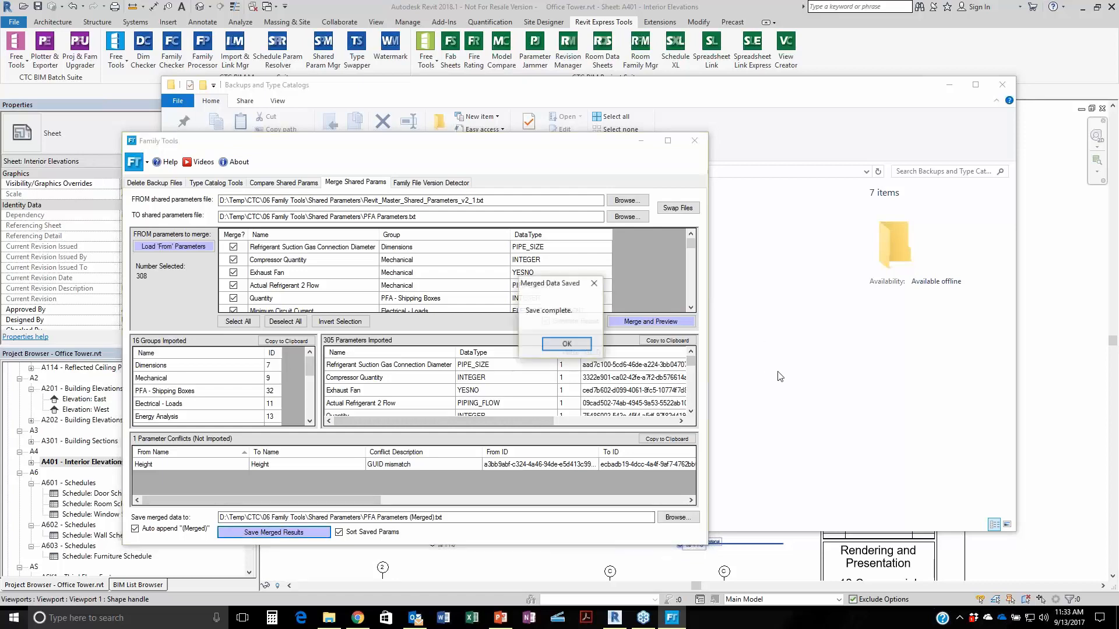
{"action": "left_click", "coordinate": [583, 347]}
Switch to File Explorer and compare PFA Parameters (Merged).txt with PFA Parameters.txt in the 06 Family Tools\Shared Parameters folder.
{"action": "left_click", "coordinate": [792, 364]}
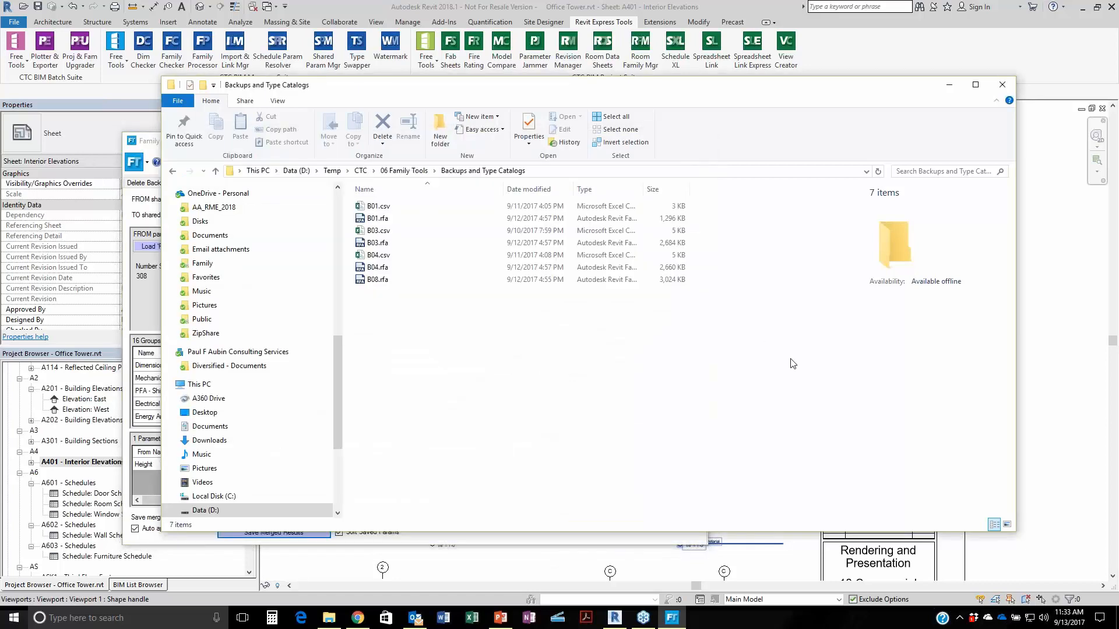
{"action": "left_click", "coordinate": [434, 171]}
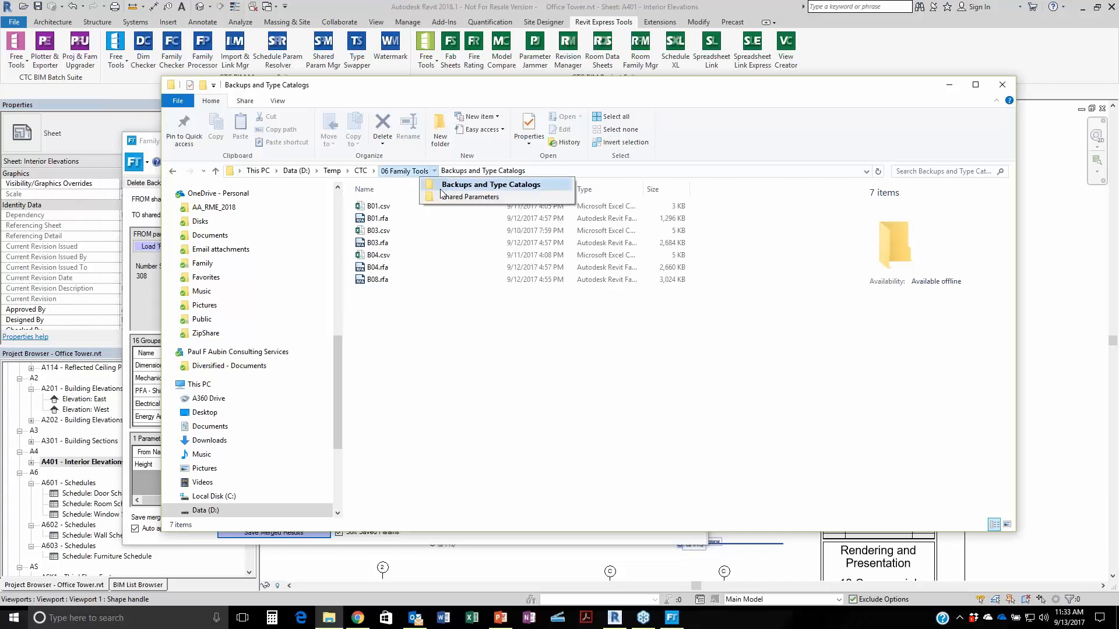
{"action": "left_click", "coordinate": [473, 198]}
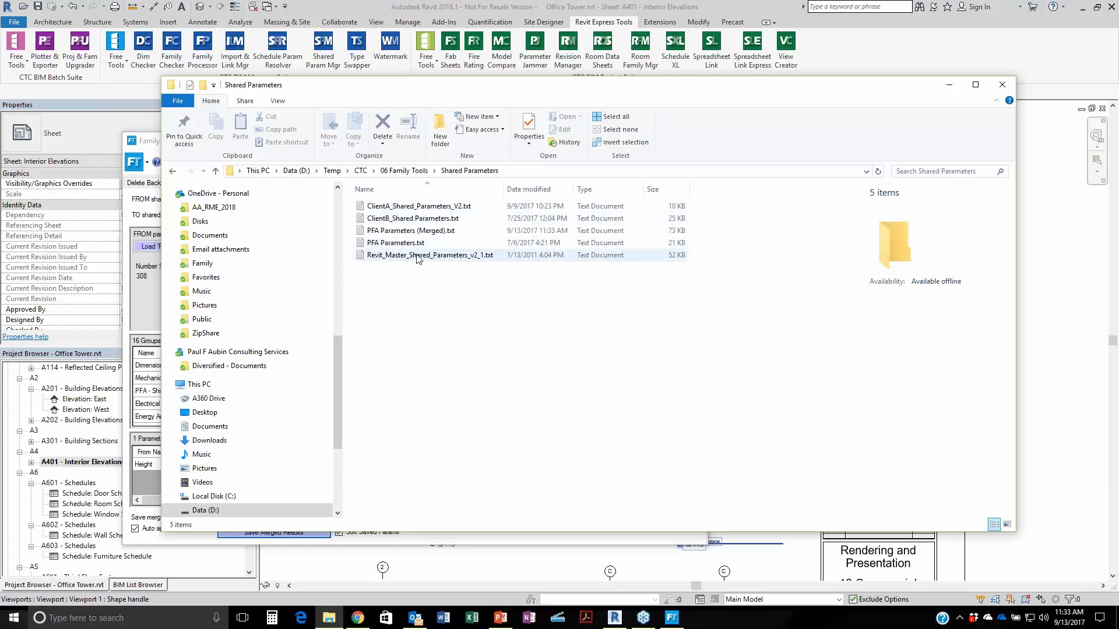
{"action": "left_click", "coordinate": [389, 249]}
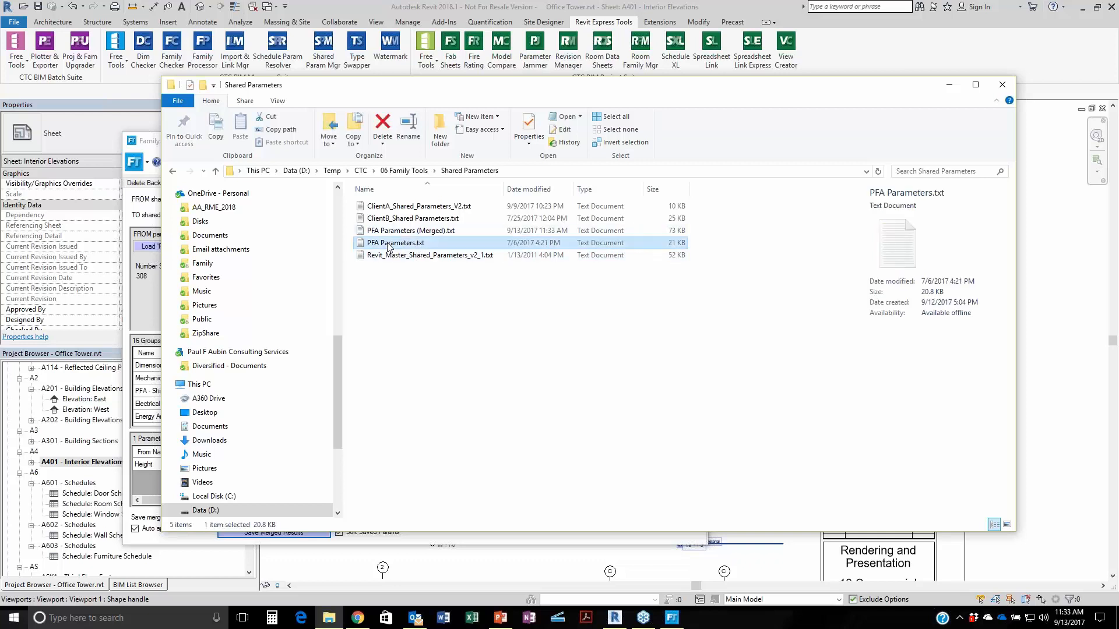
{"action": "left_click", "coordinate": [419, 232]}
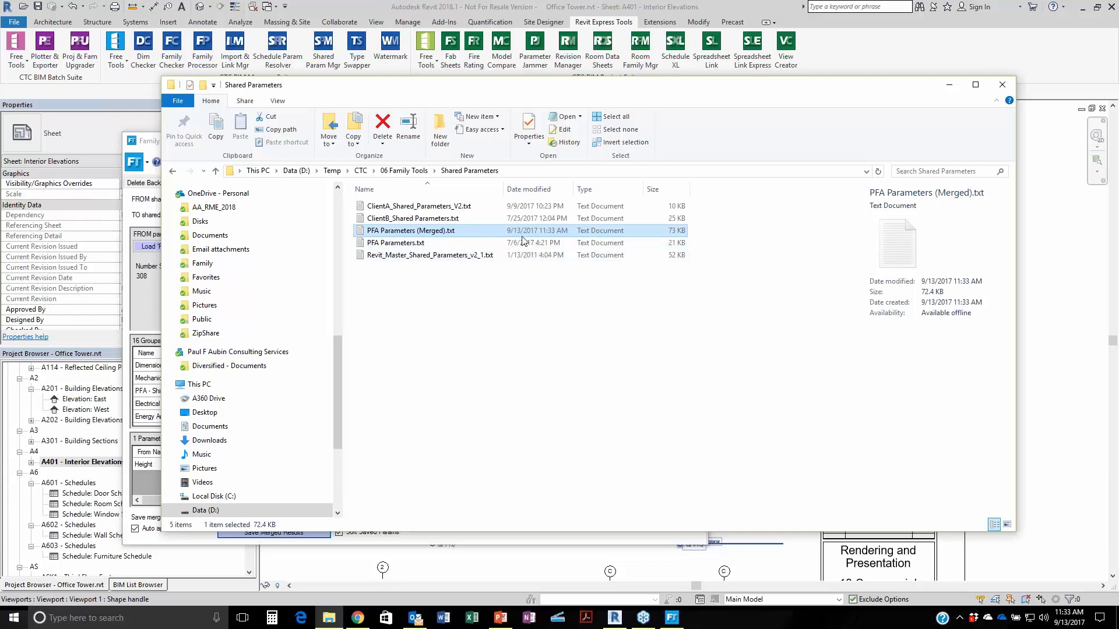
{"action": "left_click", "coordinate": [419, 243]}
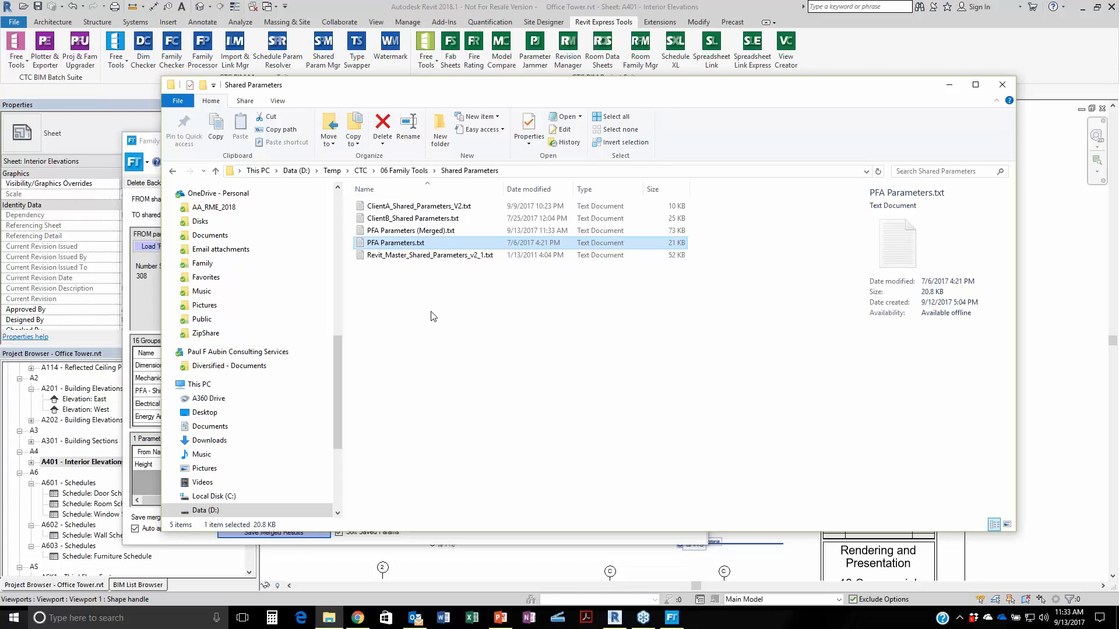
Bring up the type catalog tools in Family Tools, and close the Office Tower project in Revit.
{"action": "left_click", "coordinate": [129, 303]}
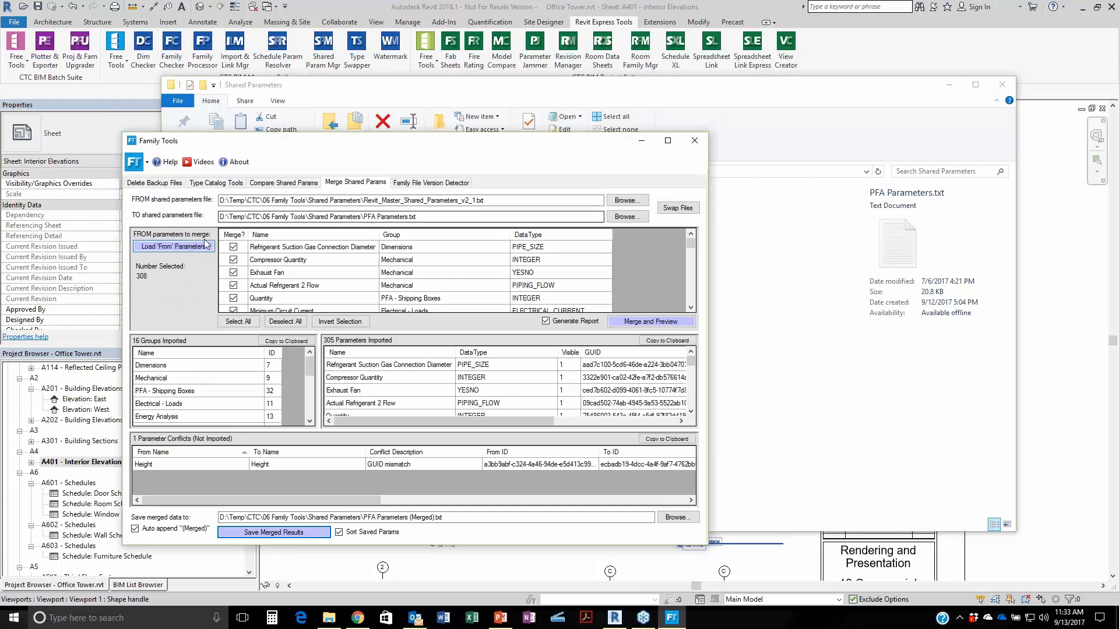
{"action": "left_click", "coordinate": [216, 182]}
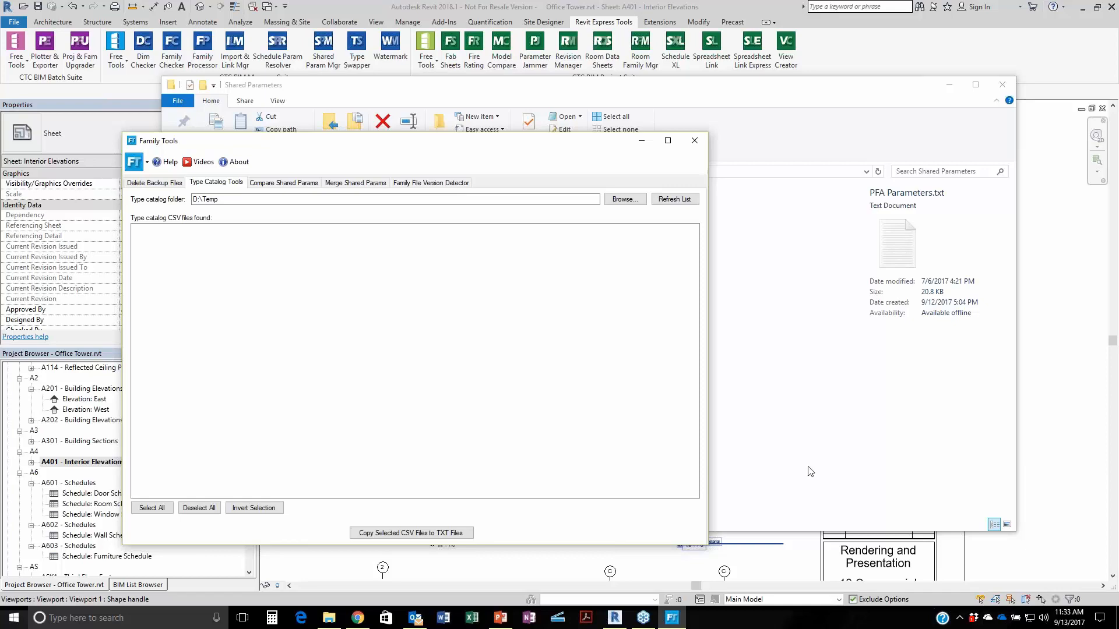
{"action": "left_click", "coordinate": [948, 60]}
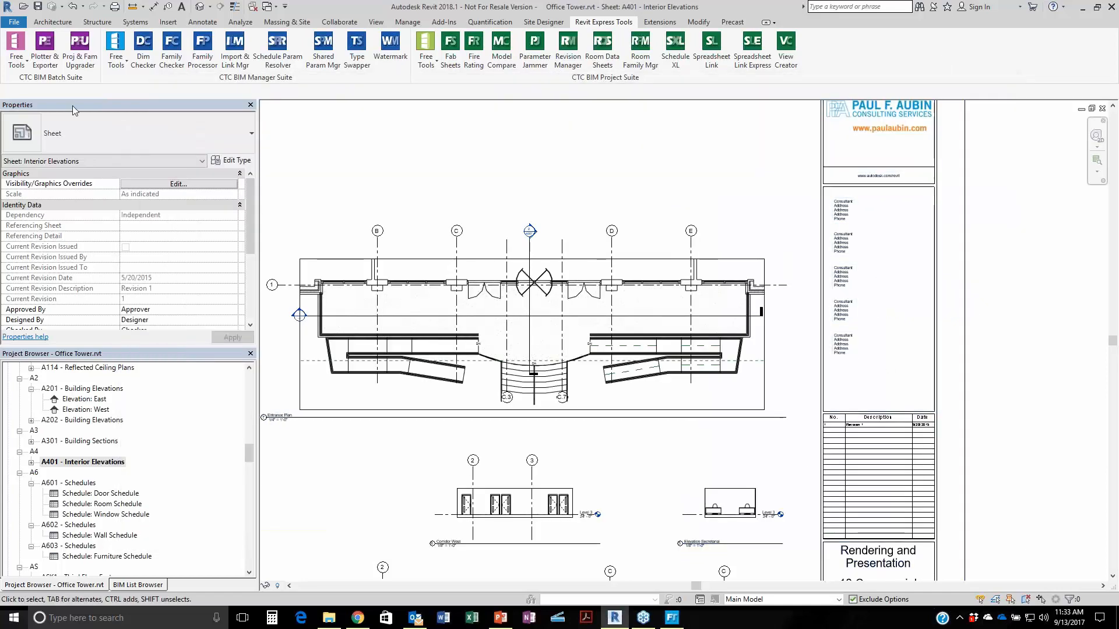
{"action": "key", "text": "ctrl+F4"}
{"action": "left_click", "coordinate": [585, 314]}
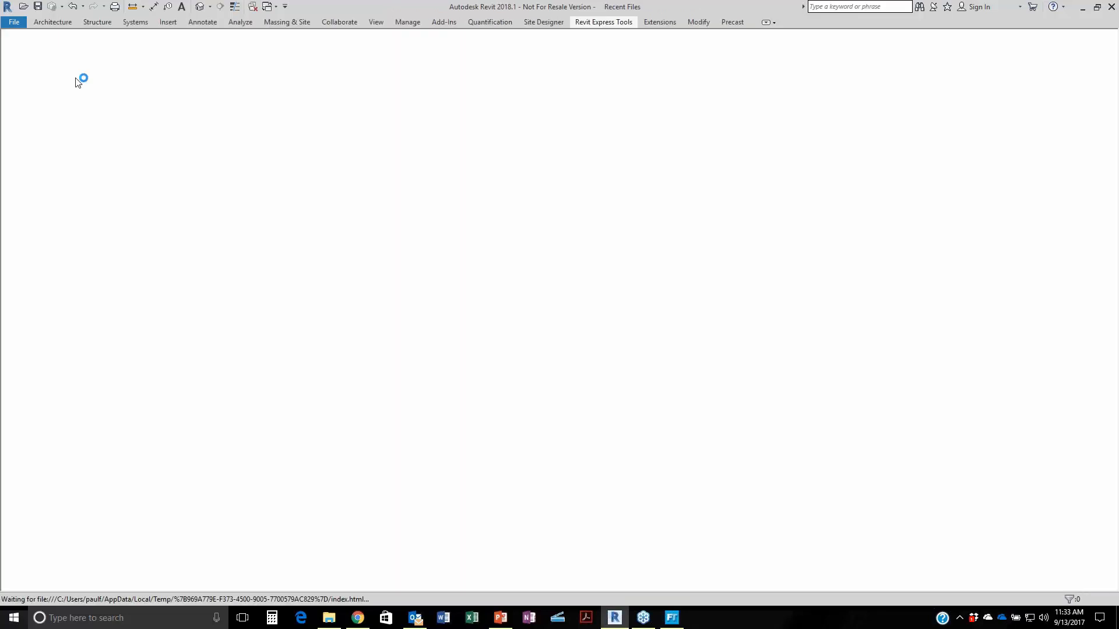
Start opening a file and select B08.rfa in the 06 Family Tools\Backups and Type Catalogs folder.
{"action": "key", "text": "ctrl+o"}
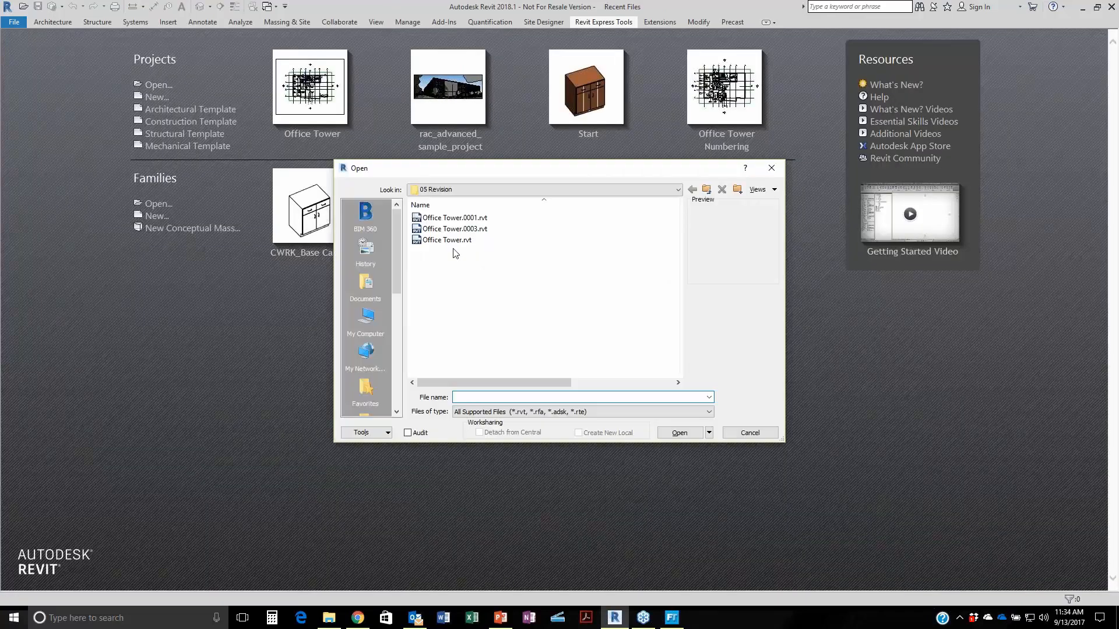
{"action": "left_click", "coordinate": [707, 189]}
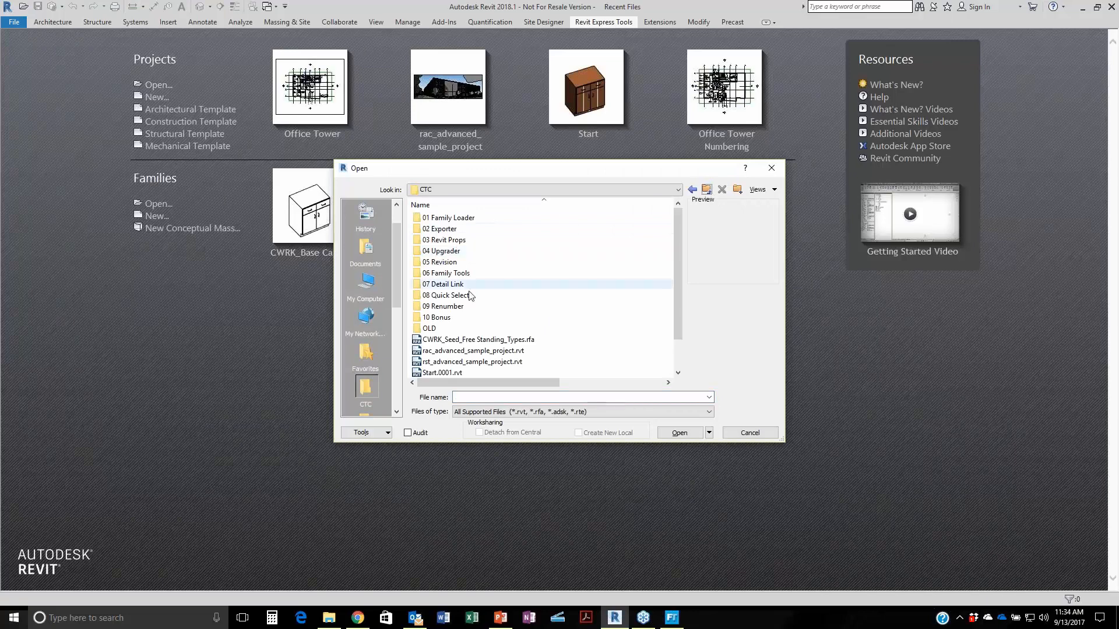
{"action": "double_click", "coordinate": [437, 274]}
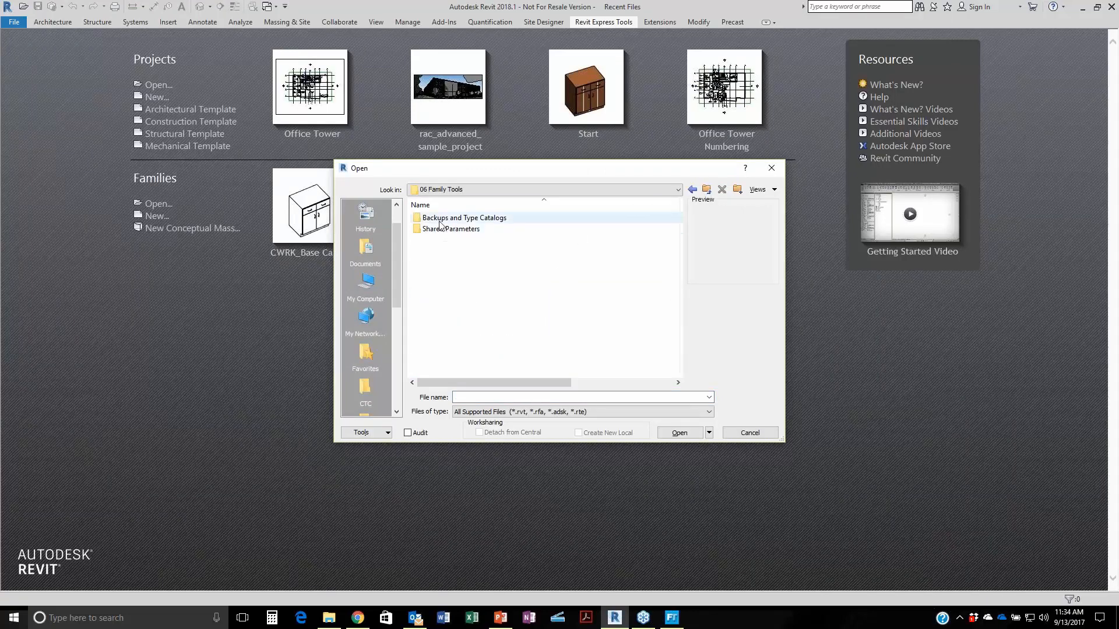
{"action": "double_click", "coordinate": [443, 217]}
{"action": "left_click", "coordinate": [434, 251]}
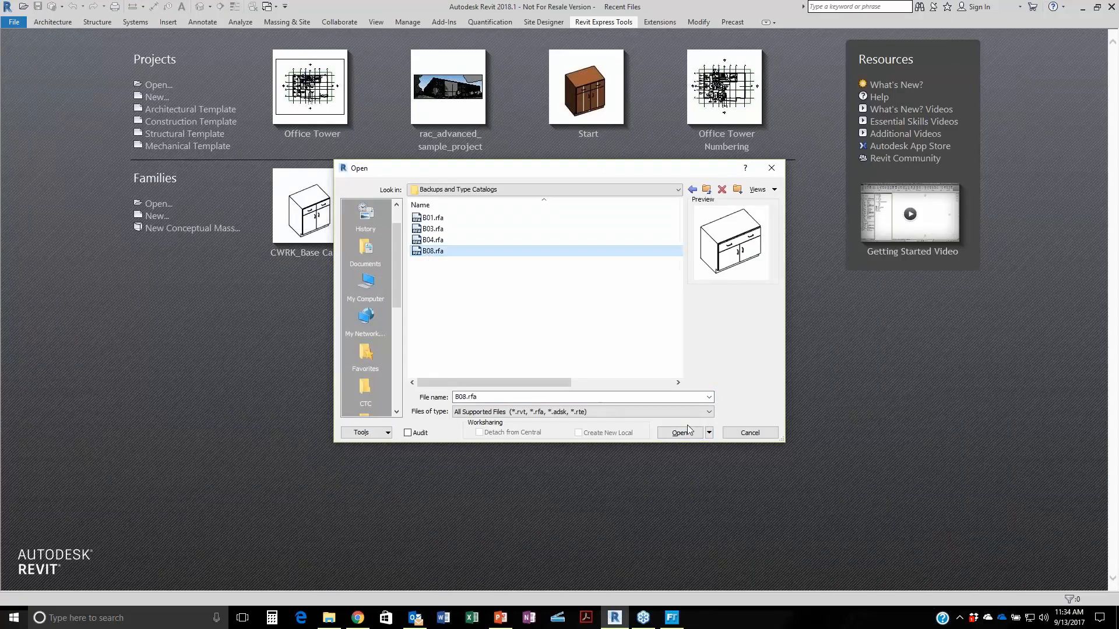
Switch to File Explorer, view B01.csv from Backups and Type Catalogs in Excel, close it and return to Revit.
{"action": "left_click", "coordinate": [329, 618]}
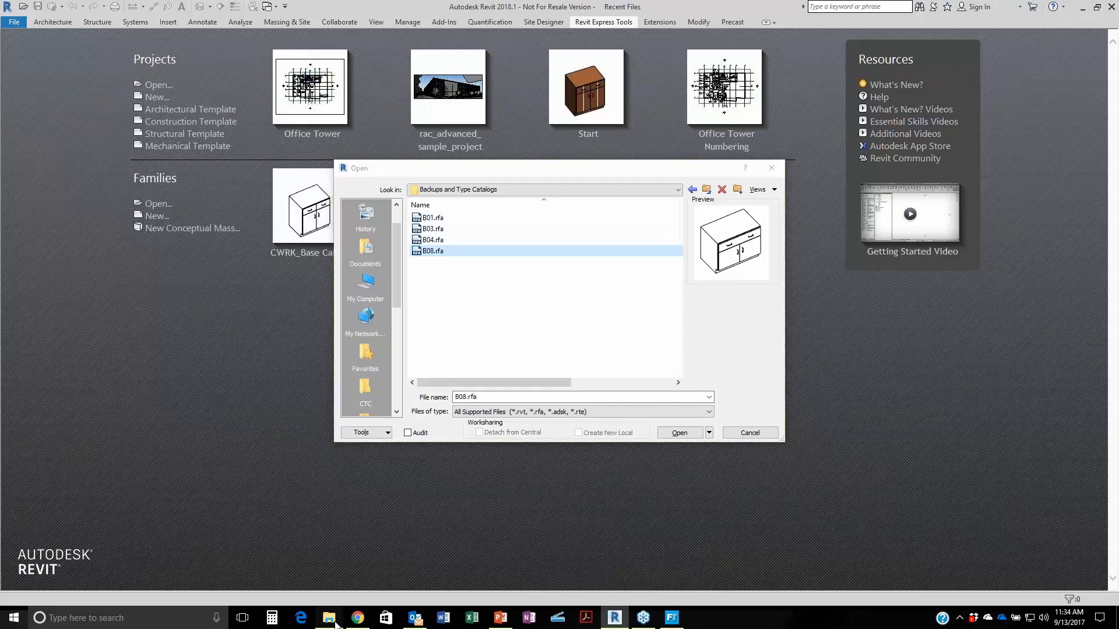
{"action": "left_click", "coordinate": [435, 171]}
{"action": "left_click", "coordinate": [442, 186]}
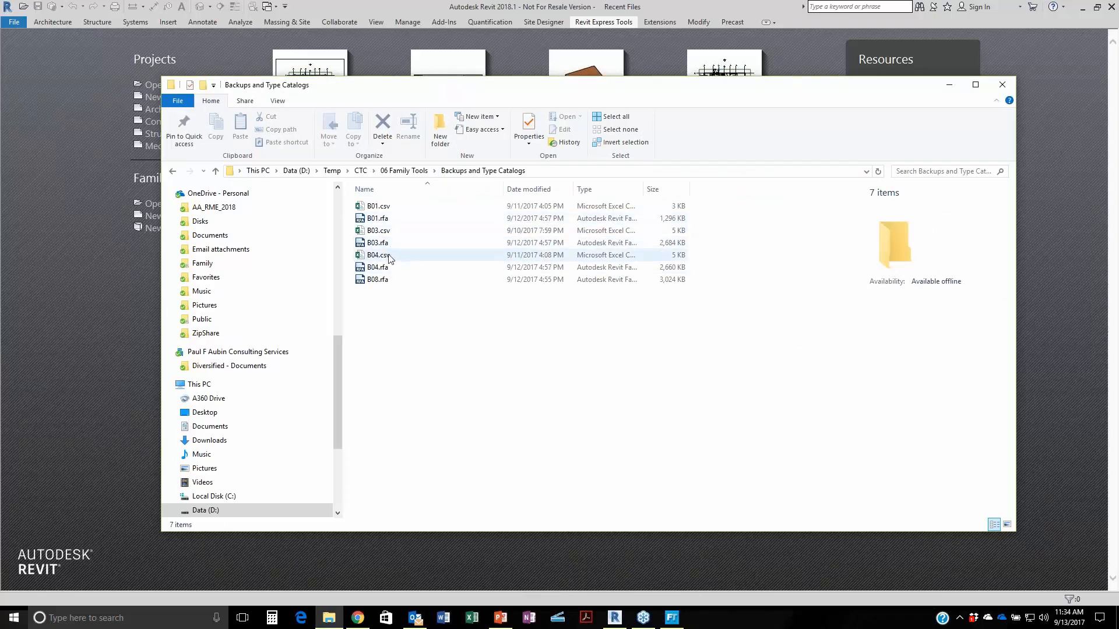
{"action": "double_click", "coordinate": [382, 207]}
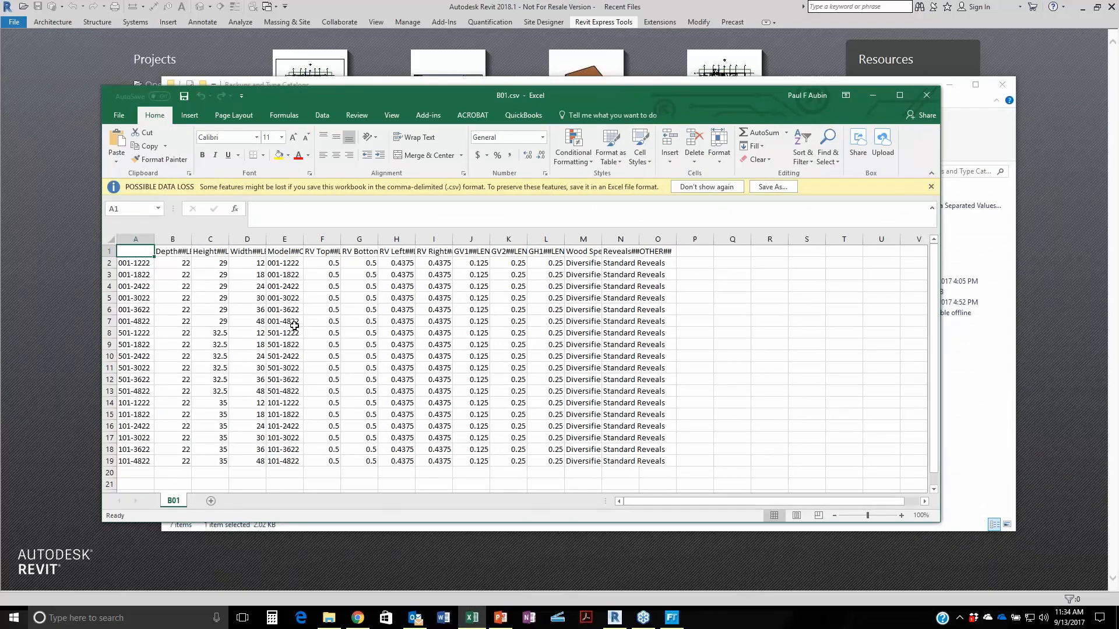
{"action": "left_click", "coordinate": [927, 95]}
{"action": "left_click", "coordinate": [94, 329]}
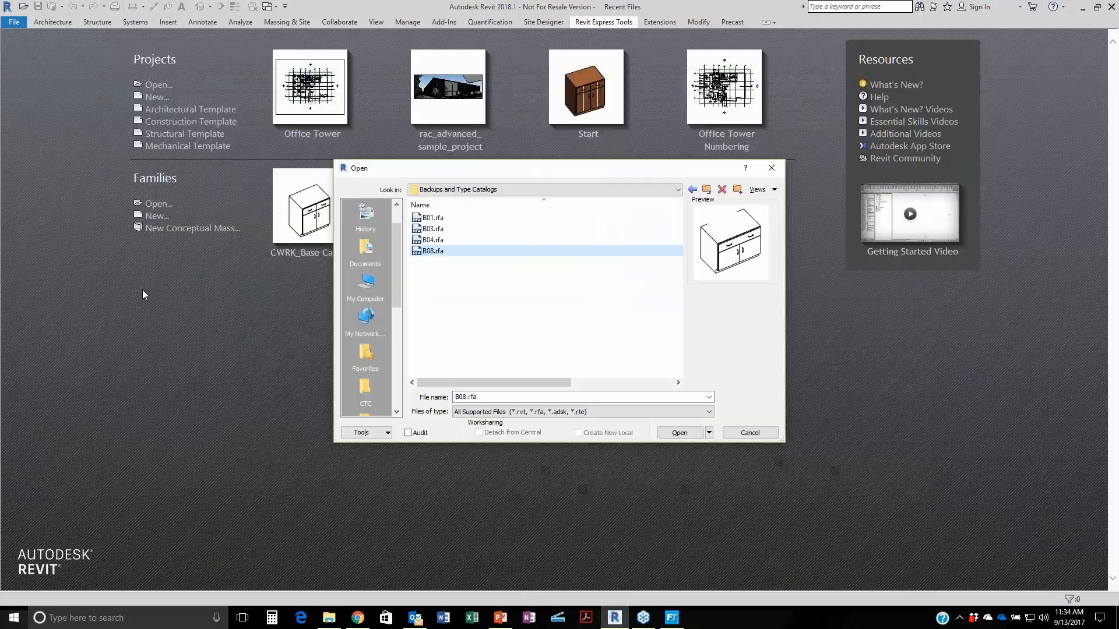
Open the selected B08 family and export its family types to B08.txt in the Backups and Type Catalogs folder.
{"action": "left_click", "coordinate": [679, 434]}
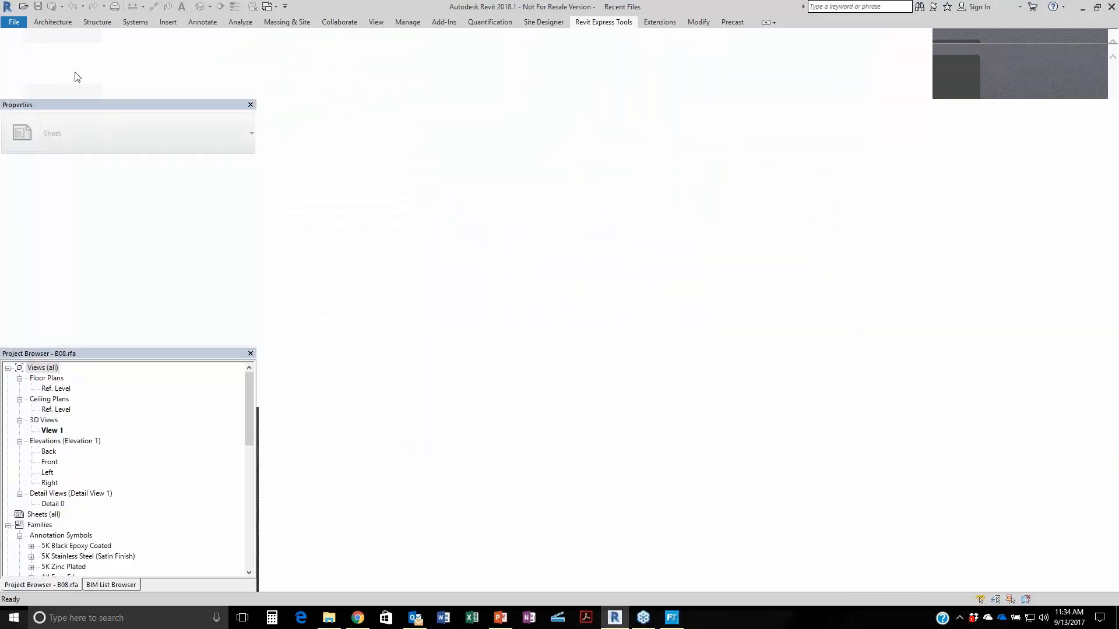
{"action": "left_click", "coordinate": [14, 22]}
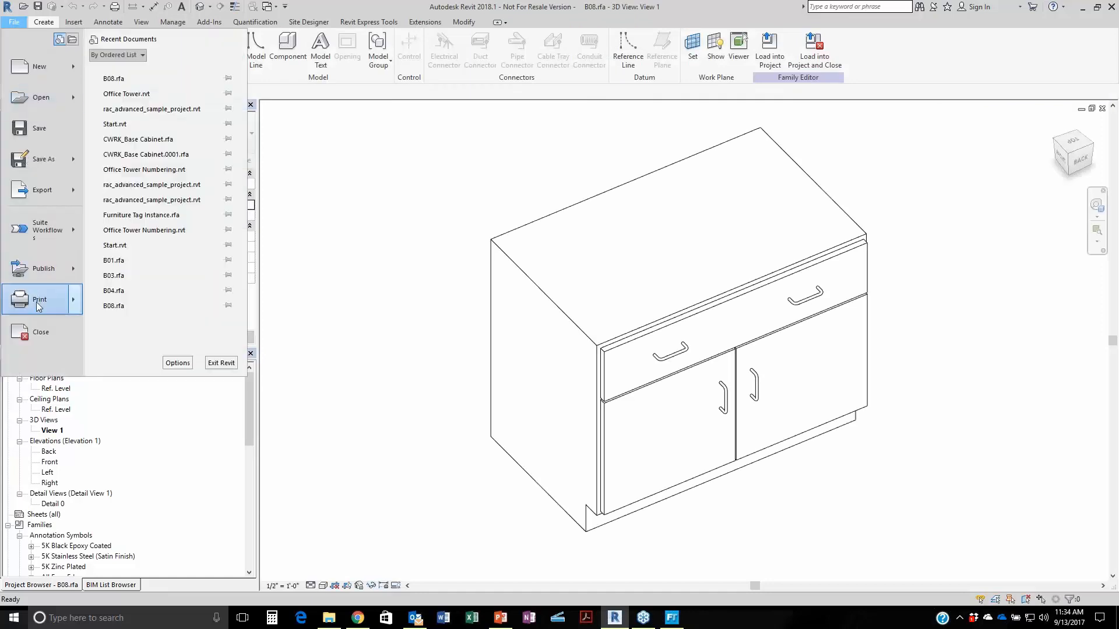
{"action": "mouse_move", "coordinate": [42, 190]}
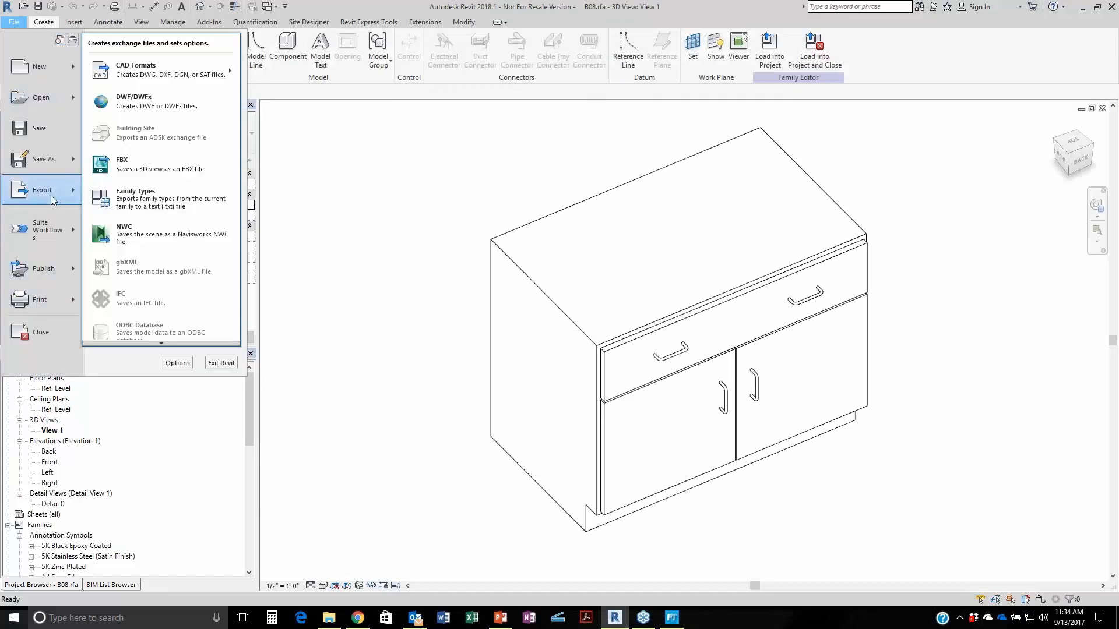
{"action": "left_click", "coordinate": [145, 205]}
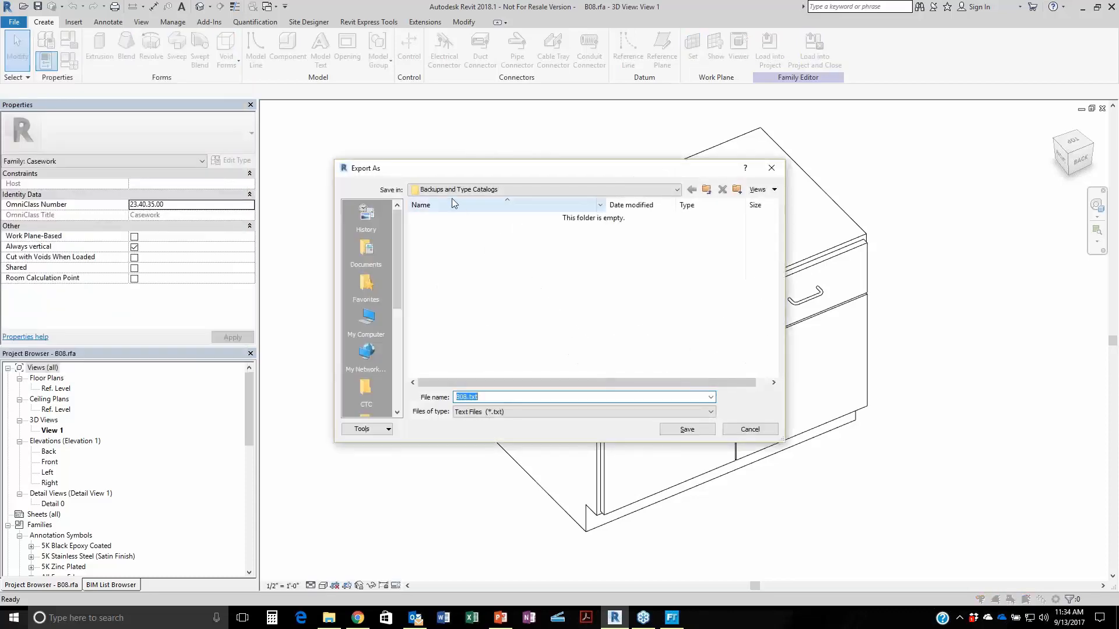
{"action": "left_click", "coordinate": [674, 432]}
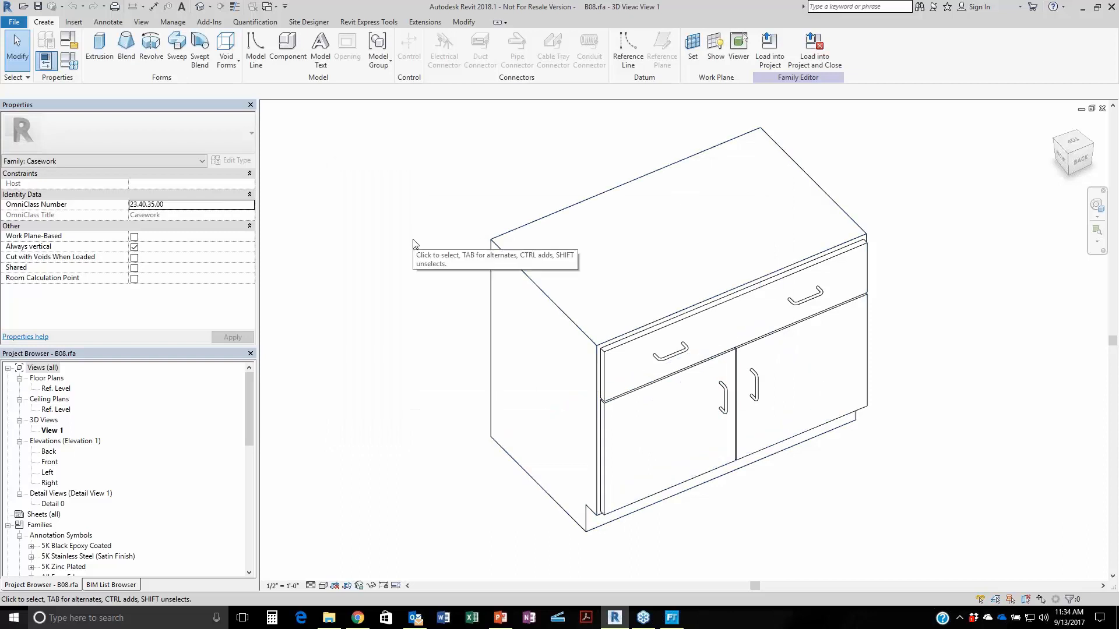
Switch to Excel and browse for a workbook in D:\Temp\CTC\06 Family Tools\Backups and Type Catalogs.
{"action": "left_click", "coordinate": [472, 618]}
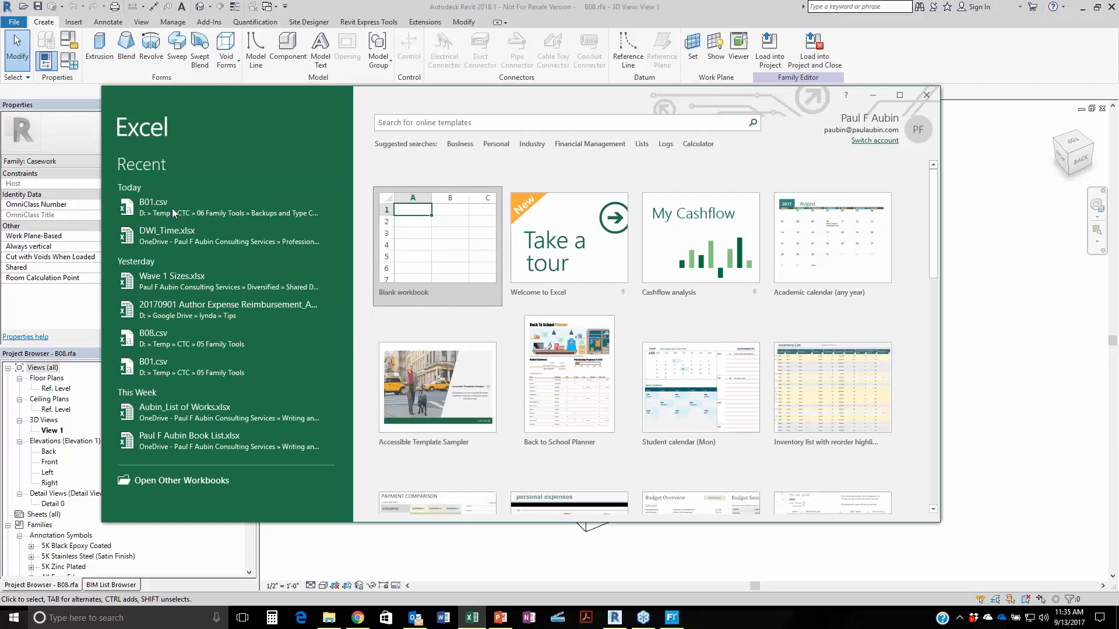
{"action": "left_click", "coordinate": [163, 481]}
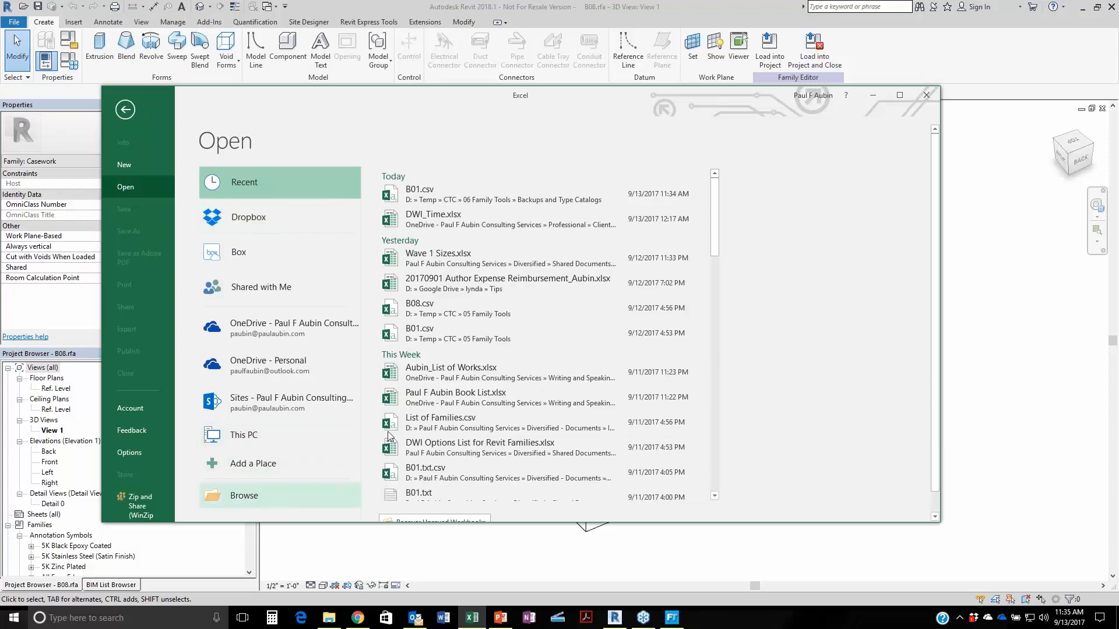
{"action": "left_click", "coordinate": [243, 495]}
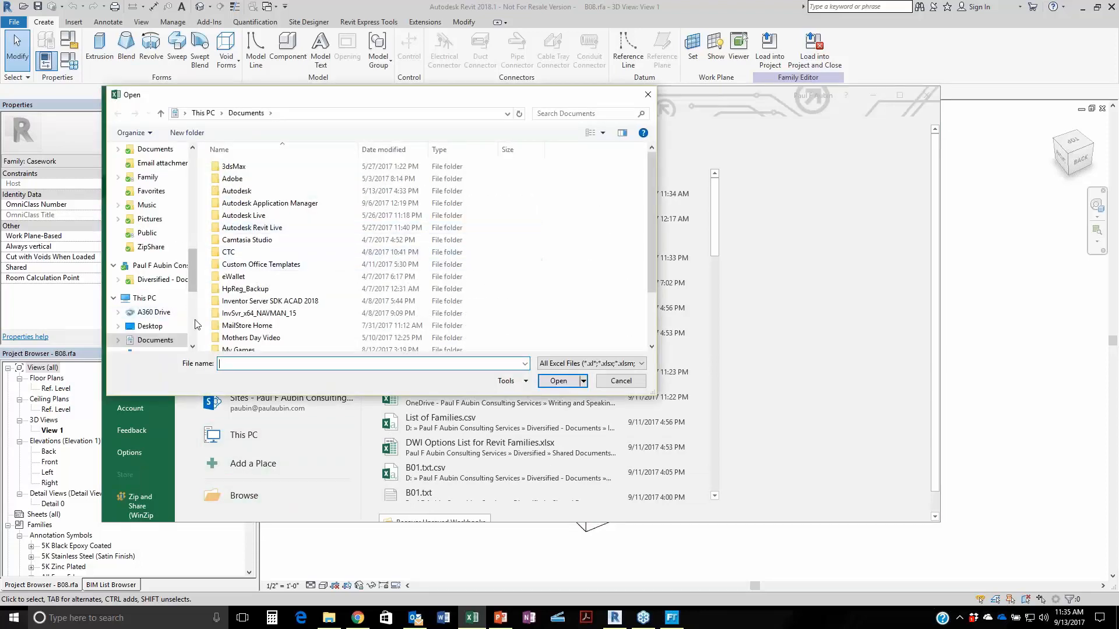
{"action": "scroll", "coordinate": [195, 325], "scroll_direction": "down", "scroll_amount": 5}
{"action": "left_click", "coordinate": [151, 219]}
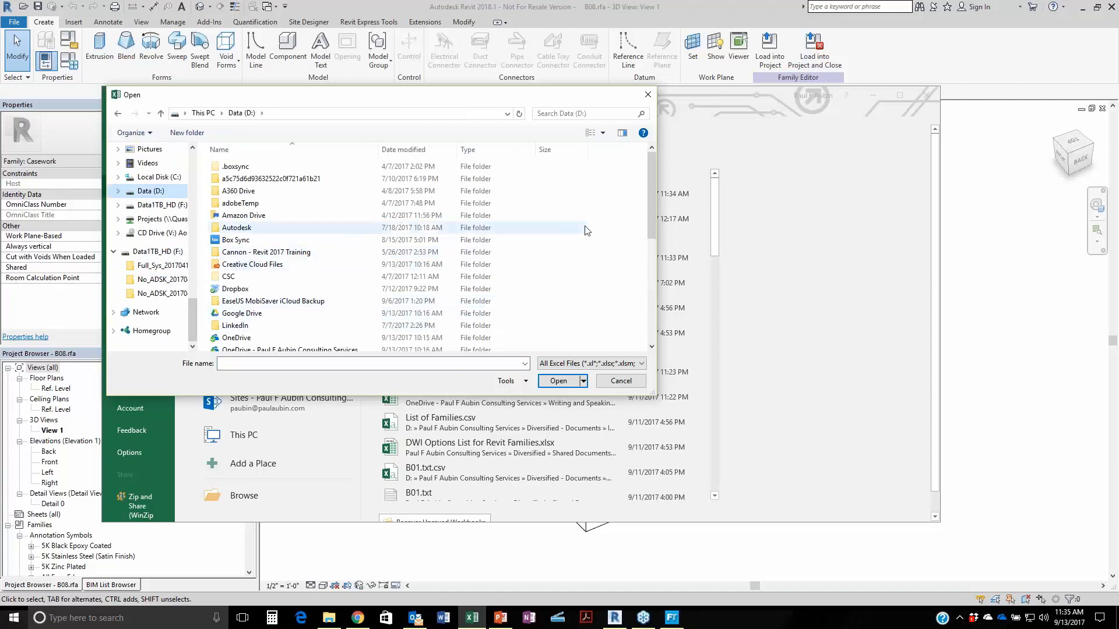
{"action": "left_click_drag", "start_coordinate": [648, 199], "coordinate": [649, 274]}
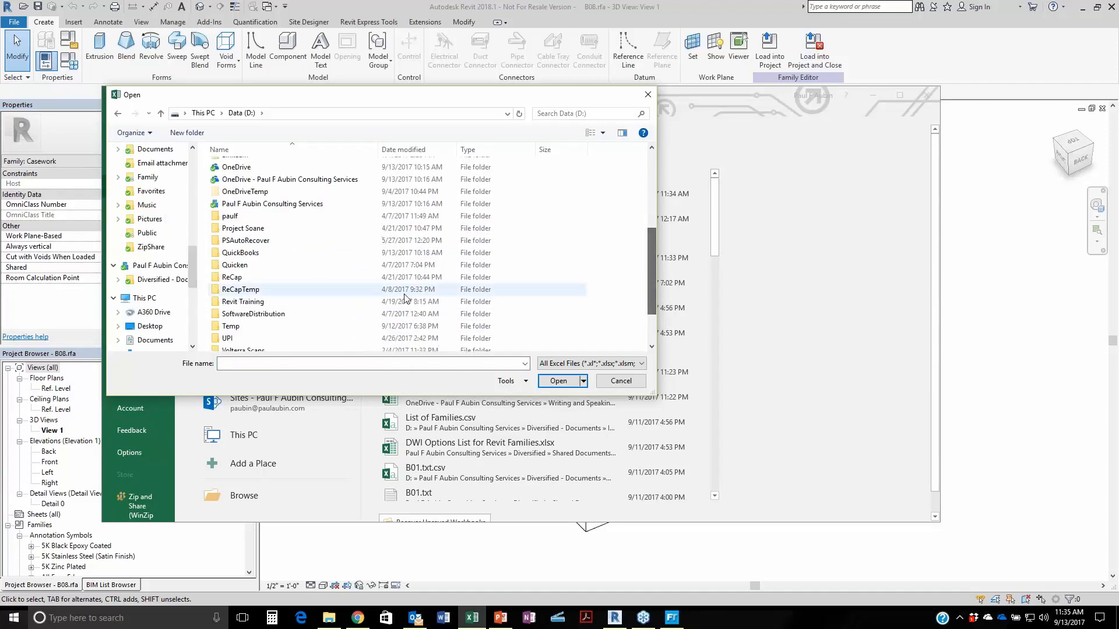
{"action": "double_click", "coordinate": [217, 328]}
{"action": "double_click", "coordinate": [230, 167]}
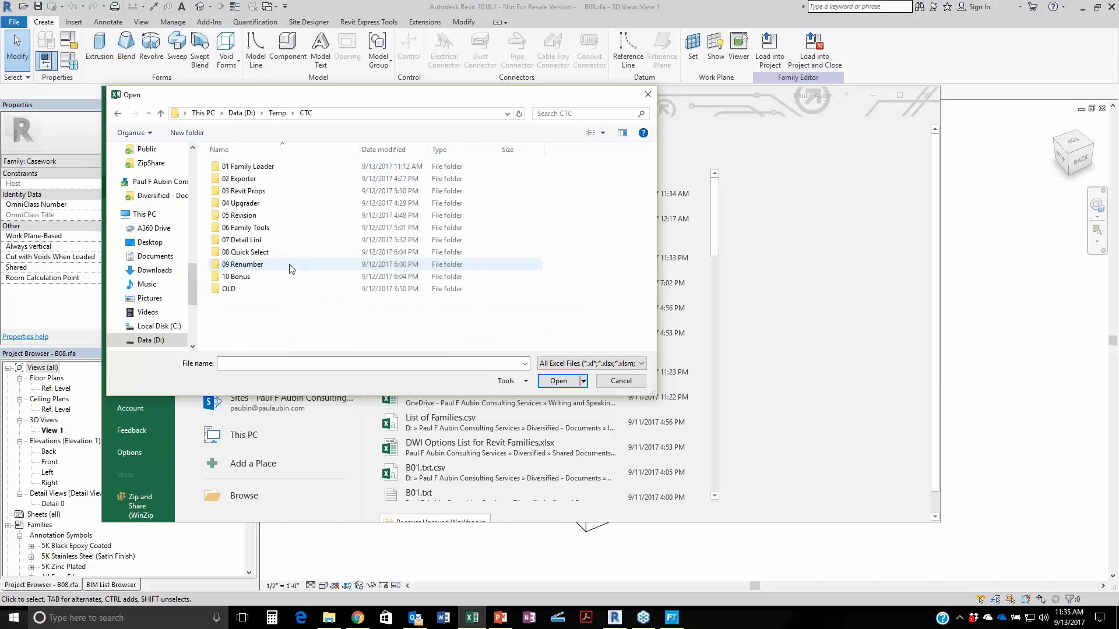
{"action": "left_click", "coordinate": [242, 228]}
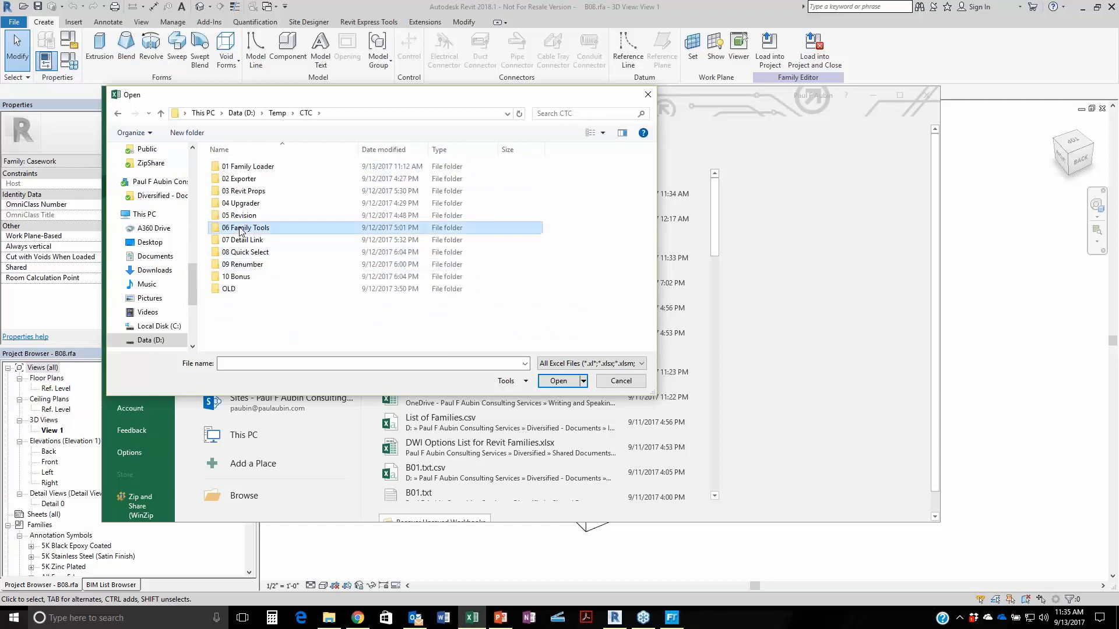
{"action": "double_click", "coordinate": [215, 229]}
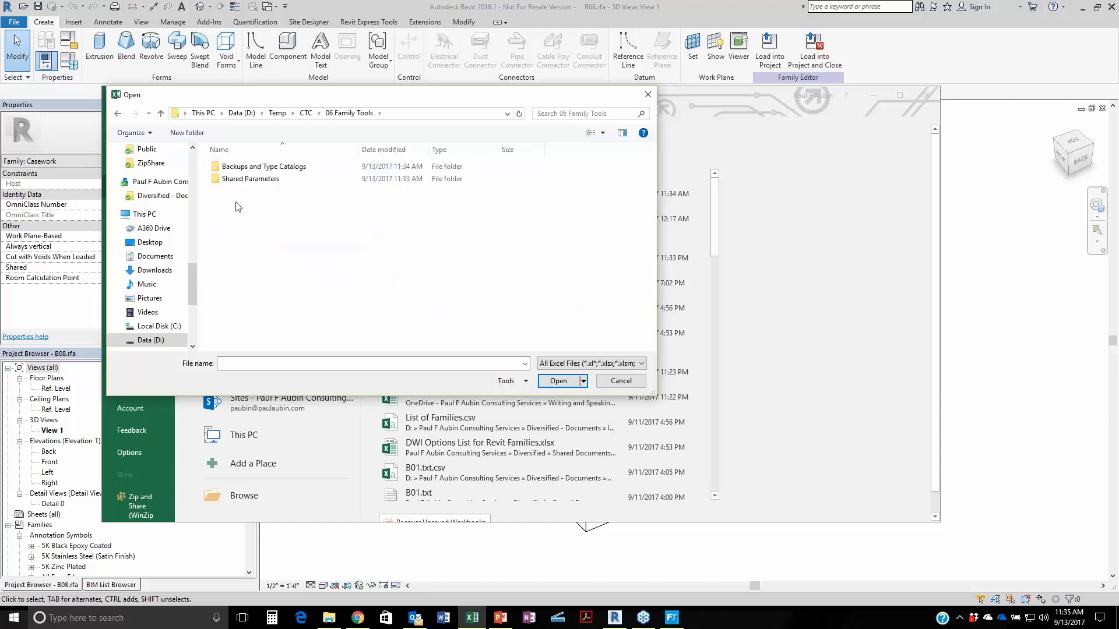
{"action": "double_click", "coordinate": [221, 168]}
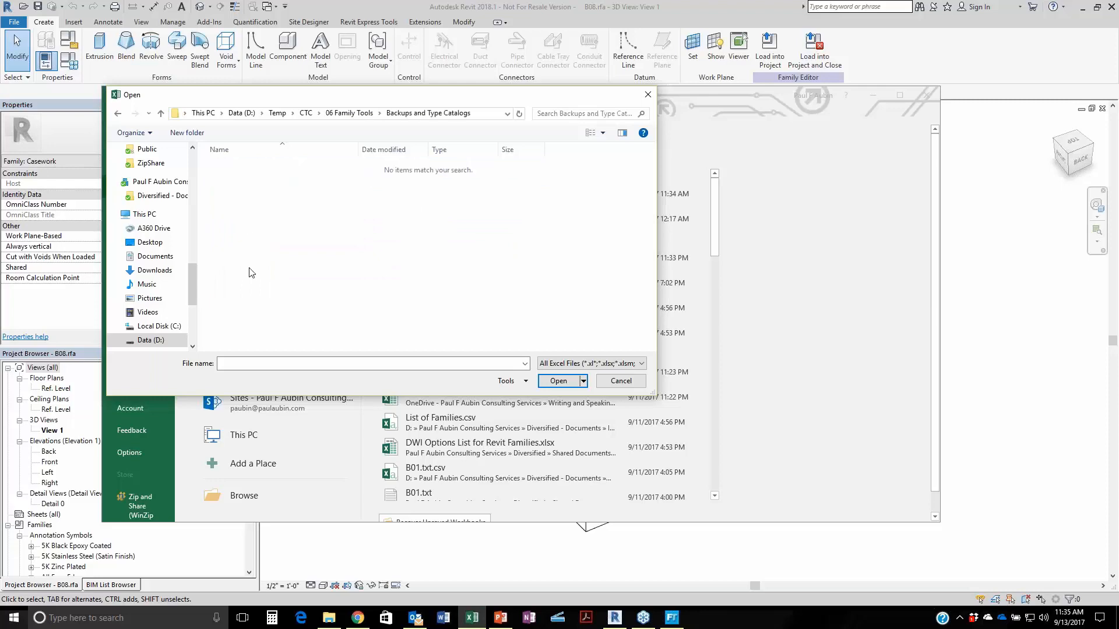
Show all file types in the folder and open B08.txt.
{"action": "left_click", "coordinate": [591, 363]}
{"action": "scroll", "coordinate": [583, 437], "scroll_direction": "up", "scroll_amount": 2}
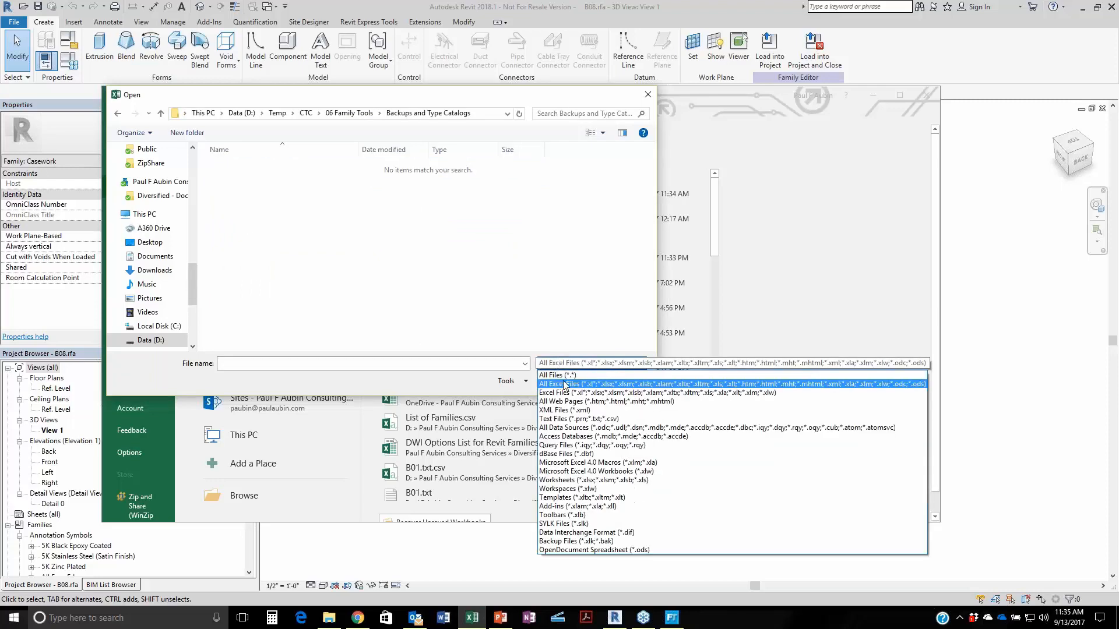
{"action": "left_click", "coordinate": [583, 375]}
{"action": "left_click", "coordinate": [234, 252]}
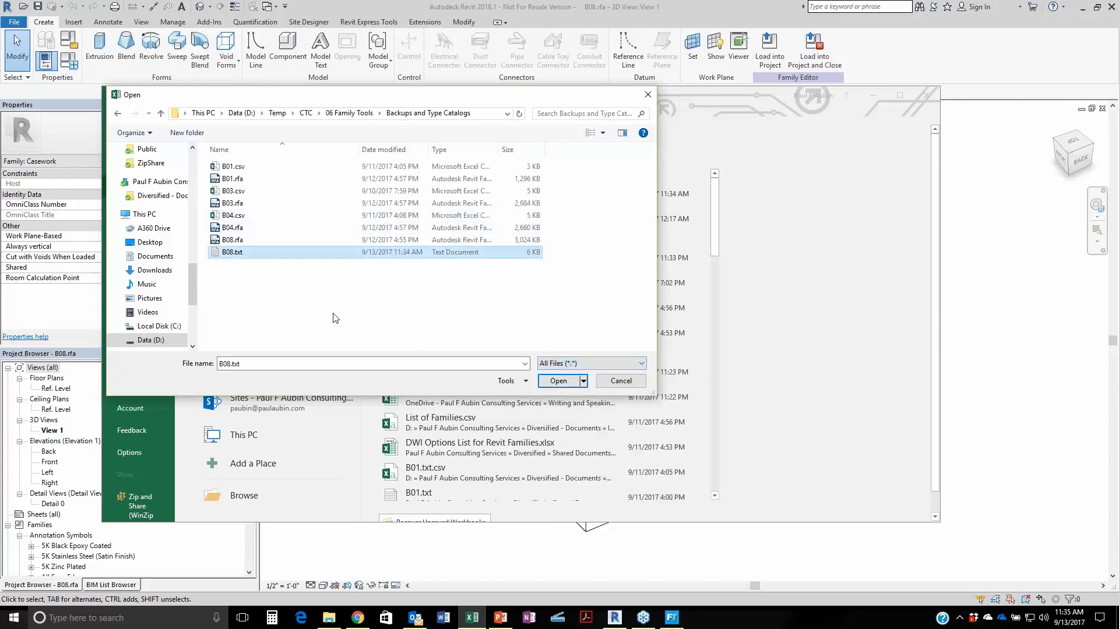
{"action": "left_click", "coordinate": [563, 382]}
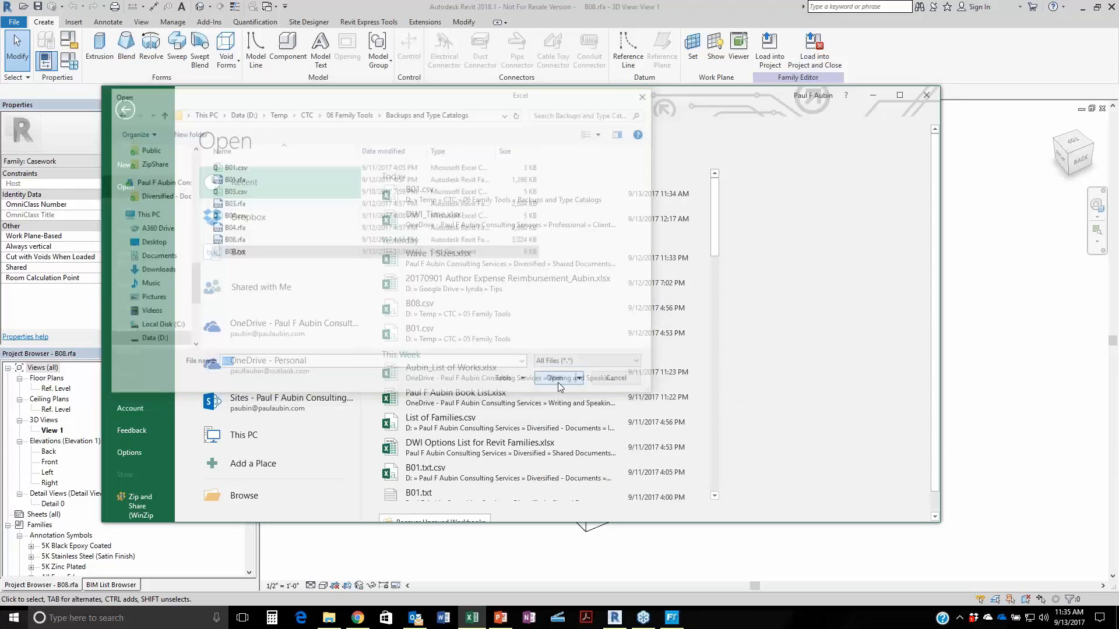
Import the text file as delimited data, adding comma as a delimiter and keeping the default column formats.
{"action": "left_click_drag", "start_coordinate": [954, 363], "coordinate": [695, 228]}
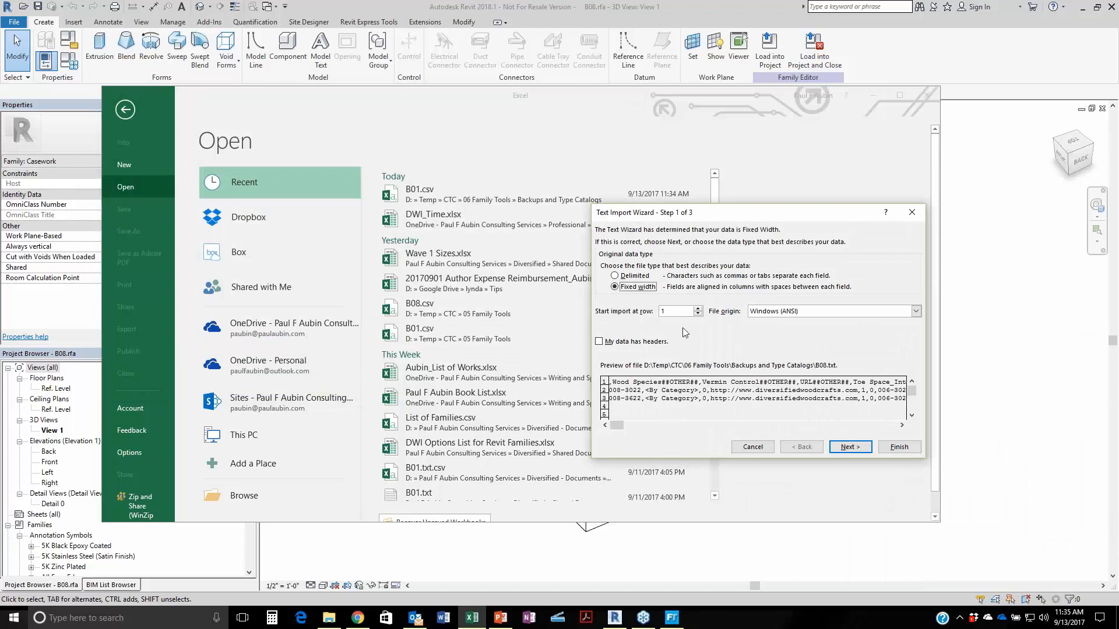
{"action": "left_click", "coordinate": [634, 276]}
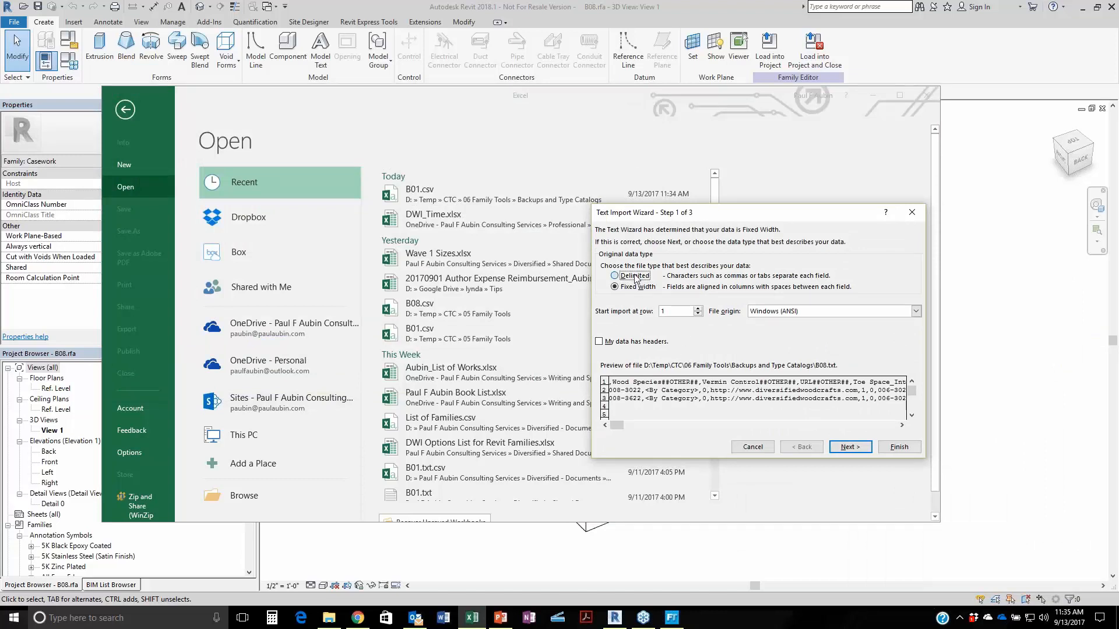
{"action": "left_click", "coordinate": [839, 447]}
{"action": "left_click", "coordinate": [604, 285]}
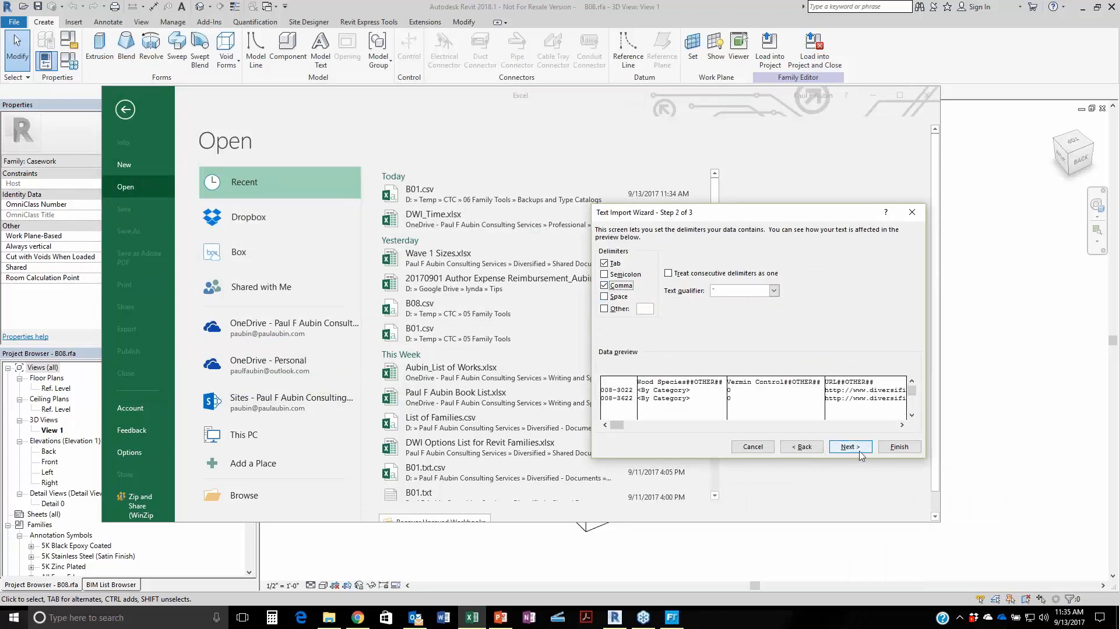
{"action": "left_click", "coordinate": [859, 450]}
{"action": "left_click", "coordinate": [895, 447]}
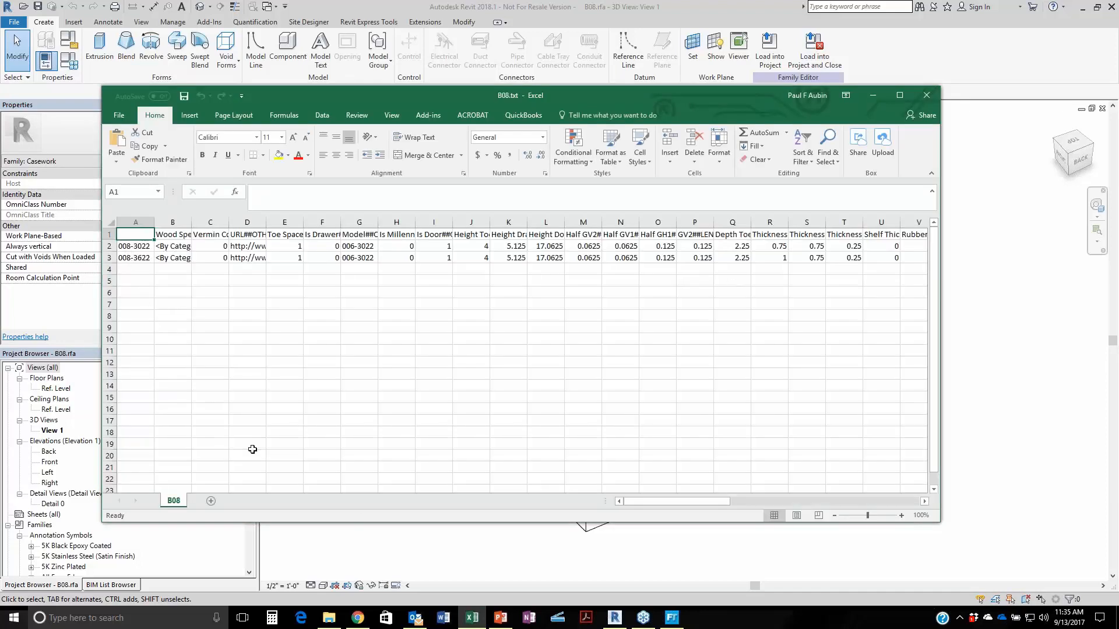
Delete columns M to Q, from Half GV2 through the toe depth parameter.
{"action": "left_click_drag", "start_coordinate": [631, 503], "coordinate": [531, 521]}
{"action": "left_click", "coordinate": [582, 222]}
{"action": "left_click_drag", "start_coordinate": [748, 223], "coordinate": [745, 223]}
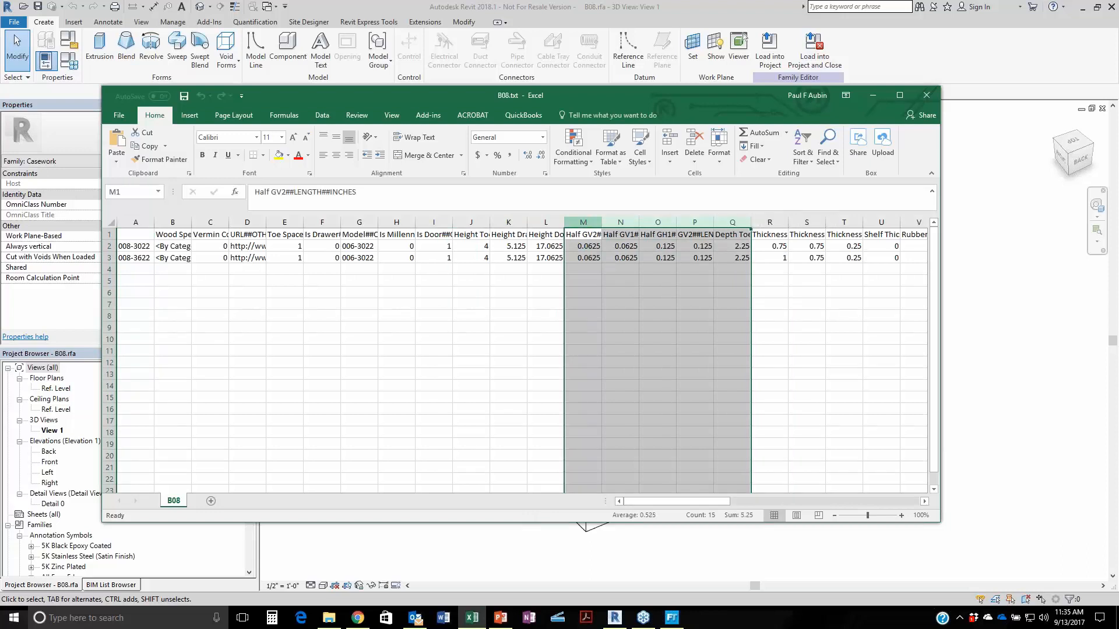
{"action": "right_click", "coordinate": [745, 223]}
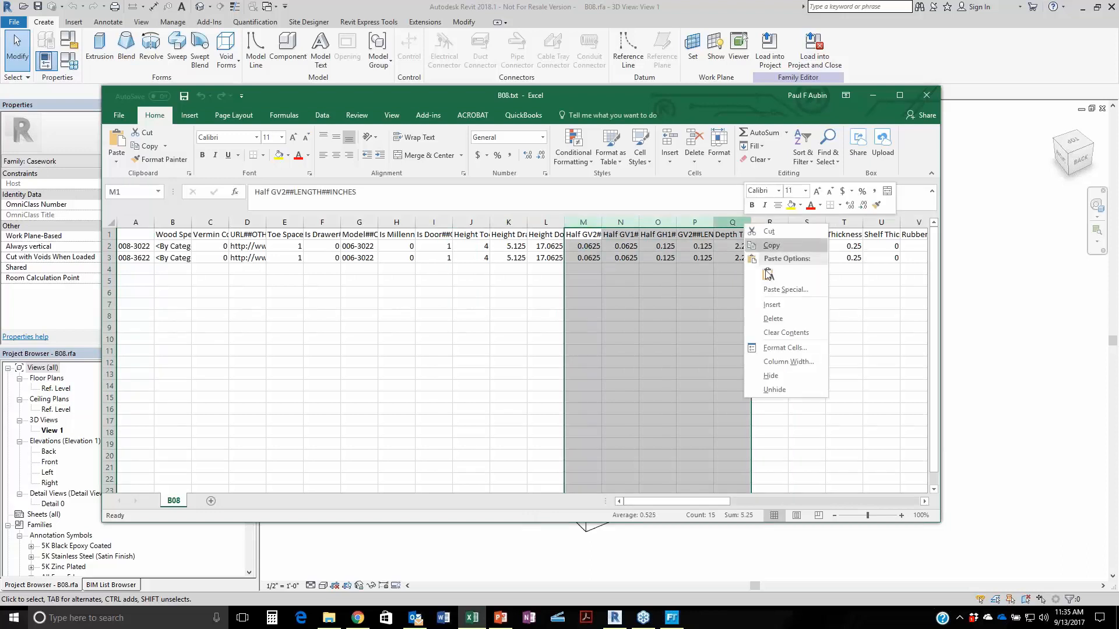
{"action": "left_click", "coordinate": [782, 318]}
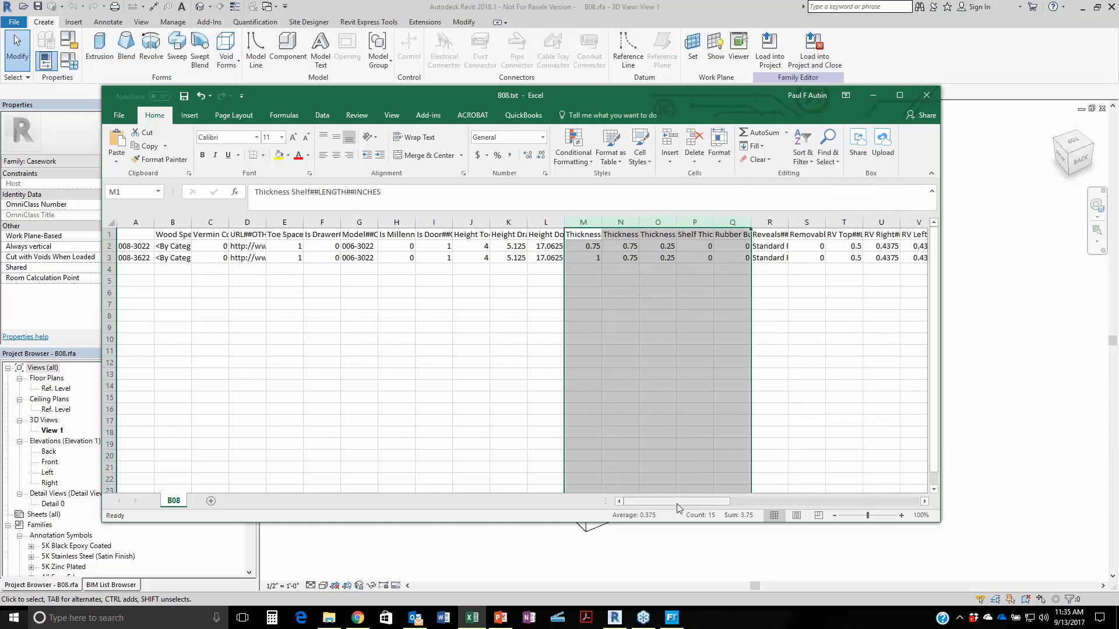
{"action": "left_click", "coordinate": [323, 258]}
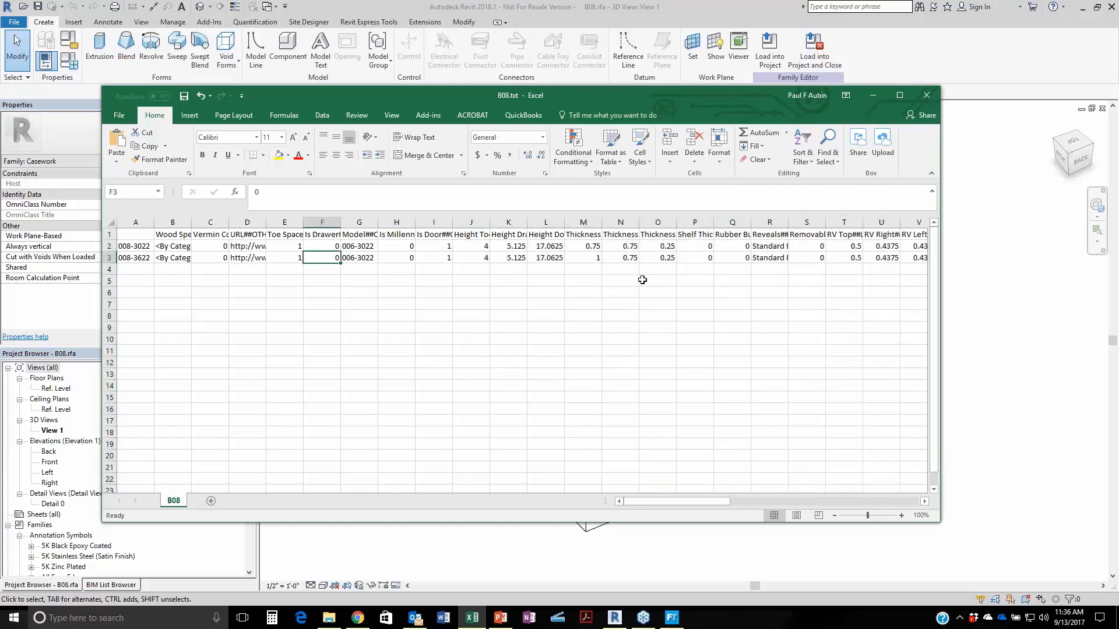
Save a copy of the workbook in comma-delimited format as B08.csv in the Backups and Type Catalogs folder.
{"action": "left_click", "coordinate": [119, 116]}
{"action": "left_click", "coordinate": [127, 229]}
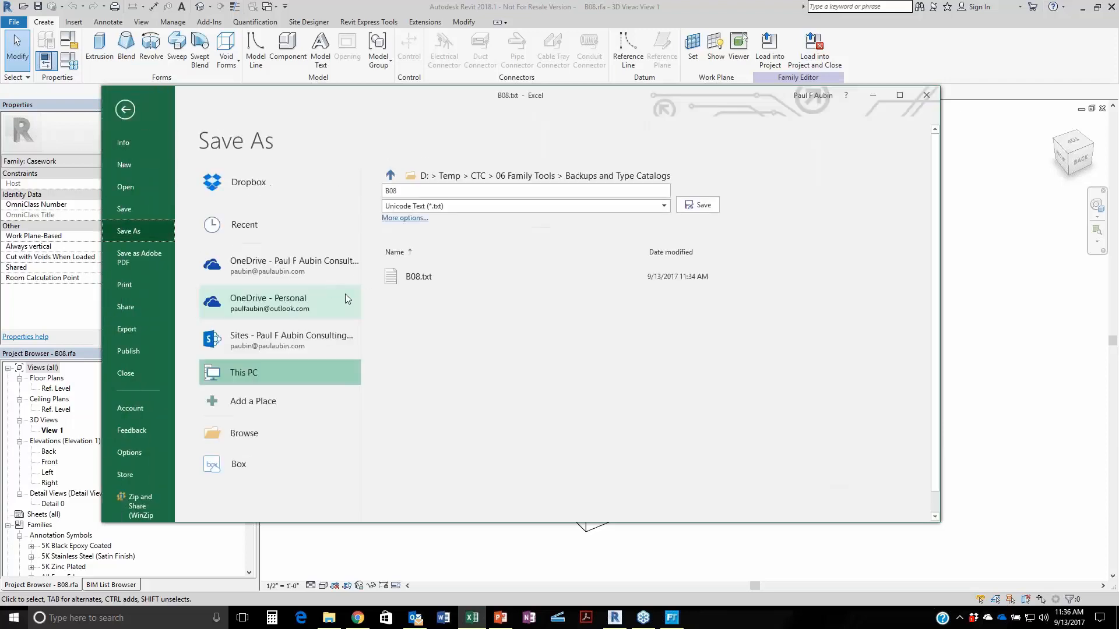
{"action": "left_click", "coordinate": [557, 208]}
{"action": "left_click", "coordinate": [437, 443]}
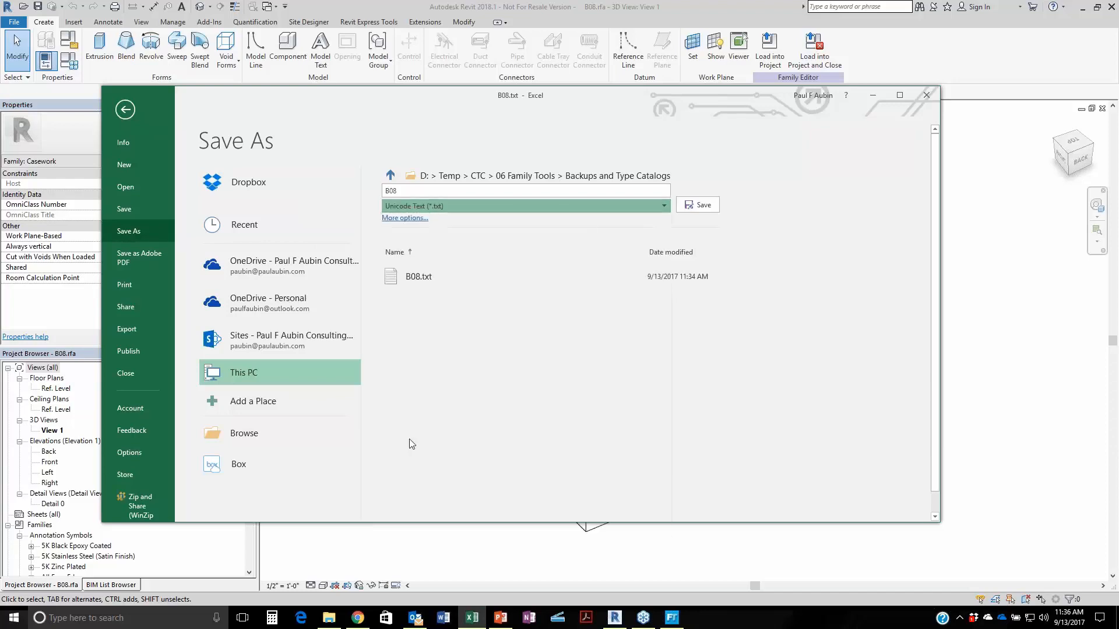
{"action": "left_click", "coordinate": [698, 204]}
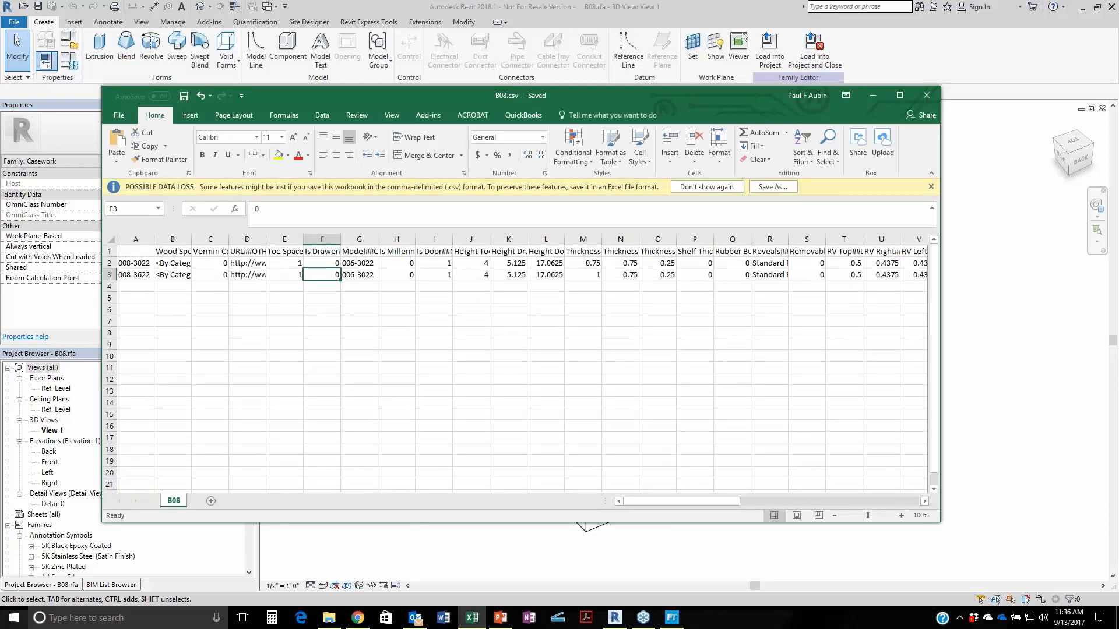
Duplicate the 008-3622 row into row 4 and rename the new type as 008-3623.
{"action": "left_click", "coordinate": [109, 274]}
{"action": "key", "text": "ctrl+c"}
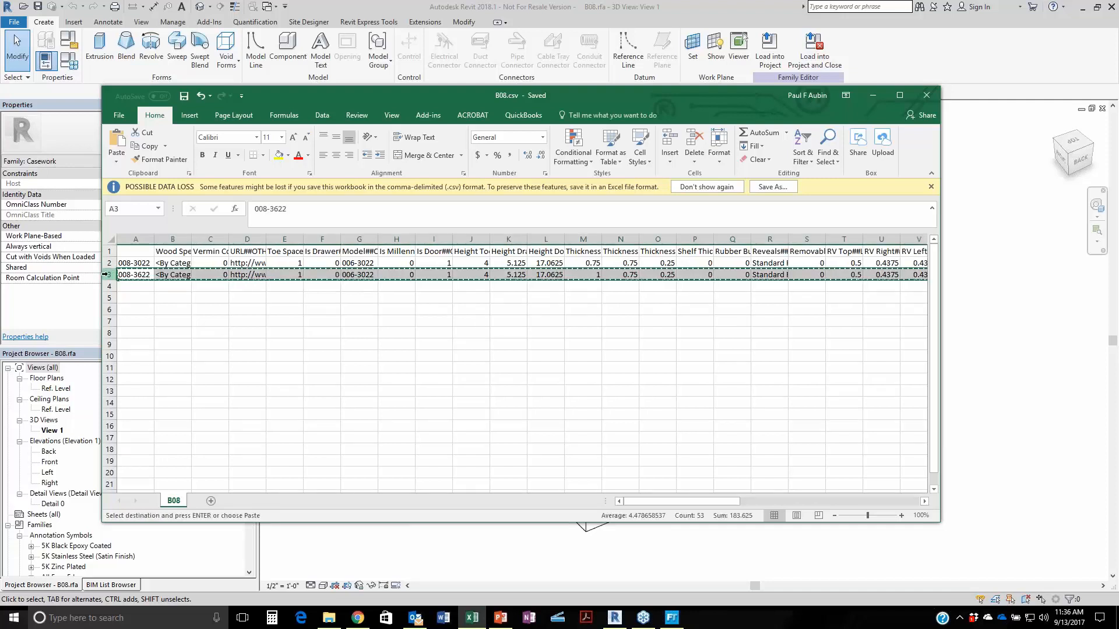
{"action": "right_click", "coordinate": [110, 286]}
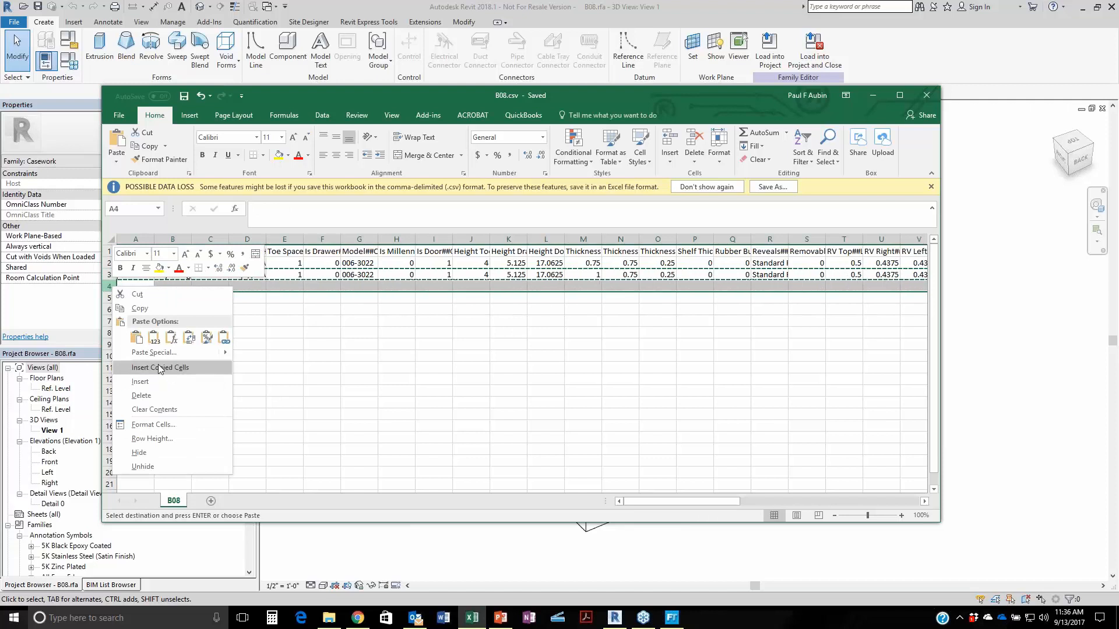
{"action": "left_click", "coordinate": [161, 368]}
{"action": "double_click", "coordinate": [133, 286]}
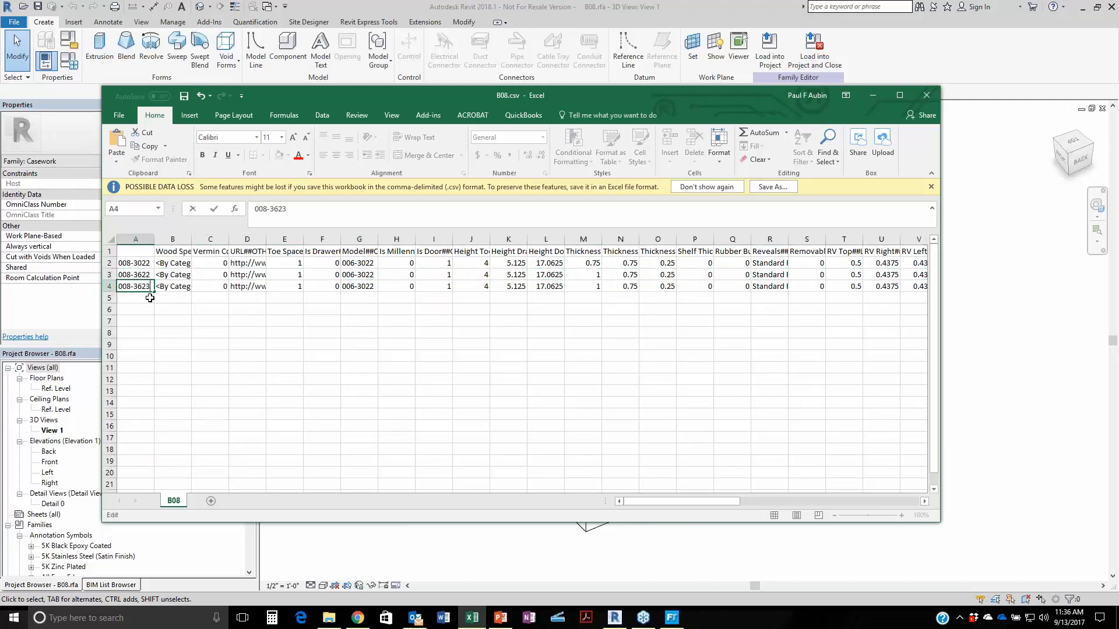
{"action": "key", "text": "Return"}
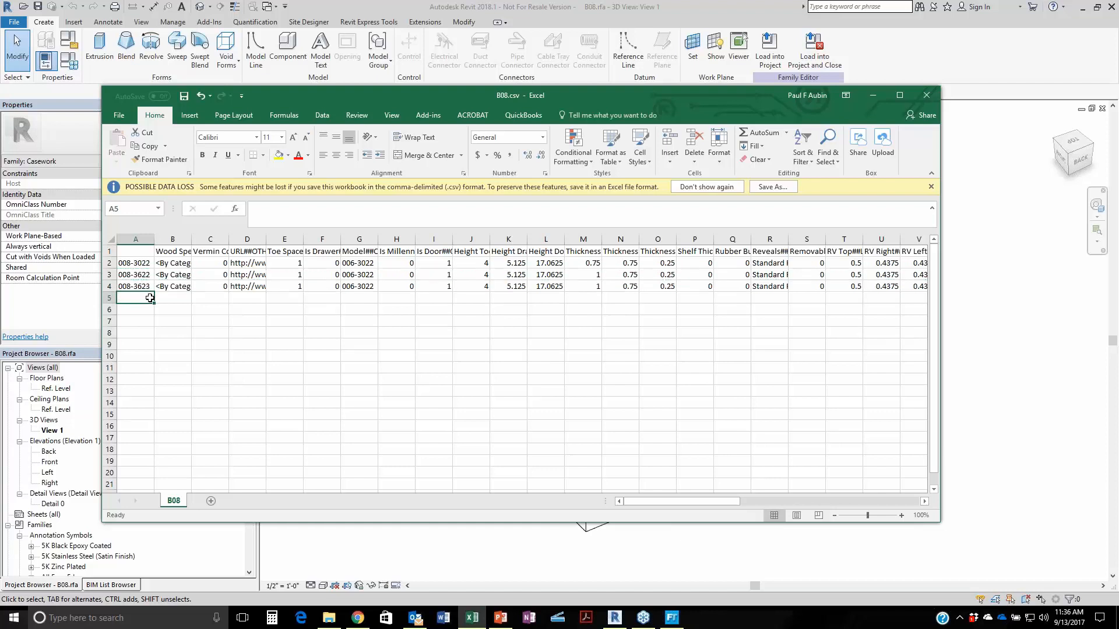
Save and close B08.csv, and close the B08 family in Revit.
{"action": "left_click", "coordinate": [183, 95]}
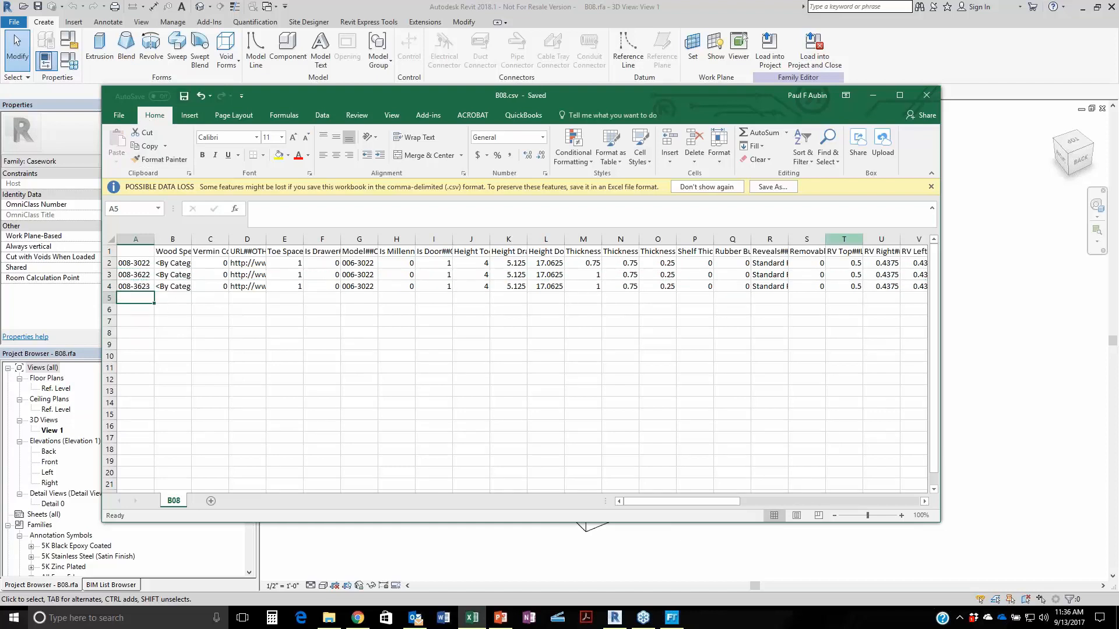
{"action": "left_click", "coordinate": [926, 93]}
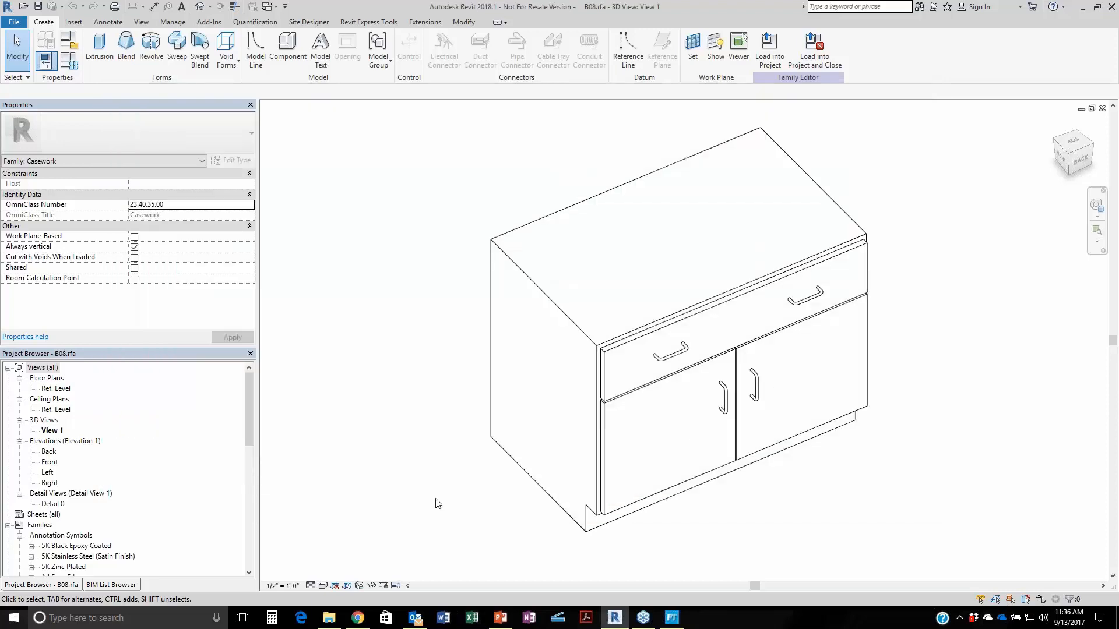
{"action": "key", "text": "ctrl+F4"}
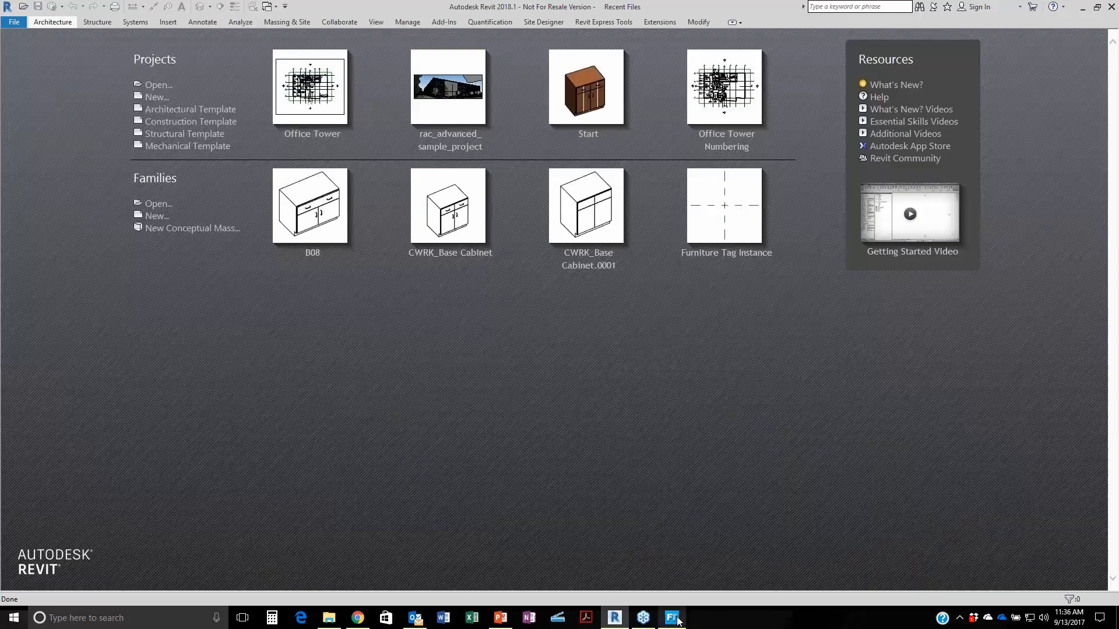
Switch to Family Tools and set the type catalog folder to D:\Temp\CTC\06 Family Tools\Backups and Type Catalogs.
{"action": "left_click", "coordinate": [672, 618]}
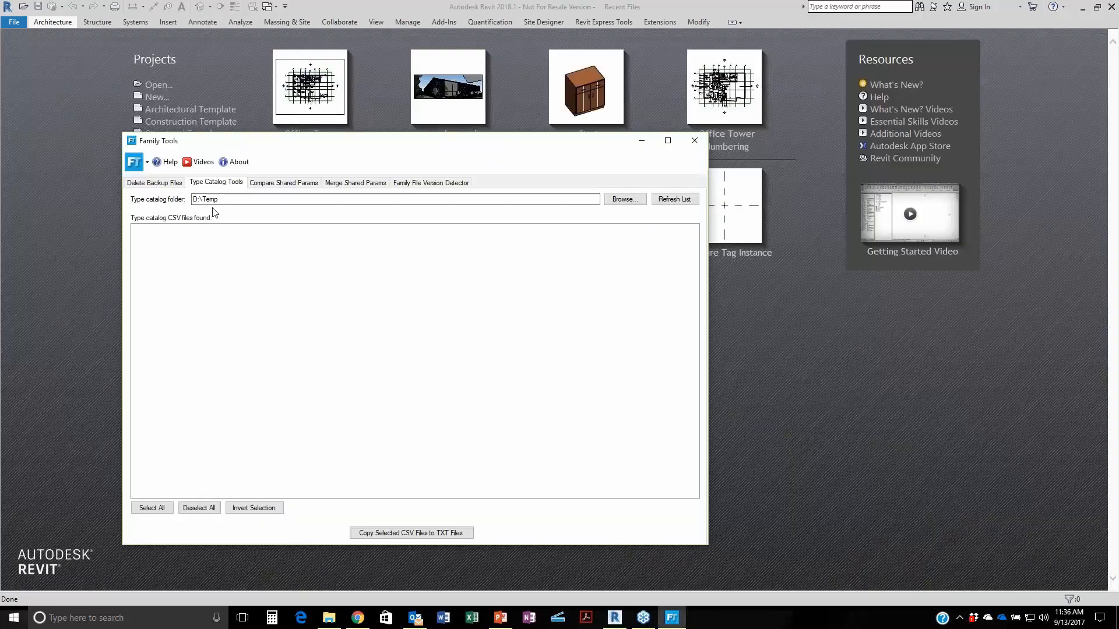
{"action": "left_click", "coordinate": [624, 199]}
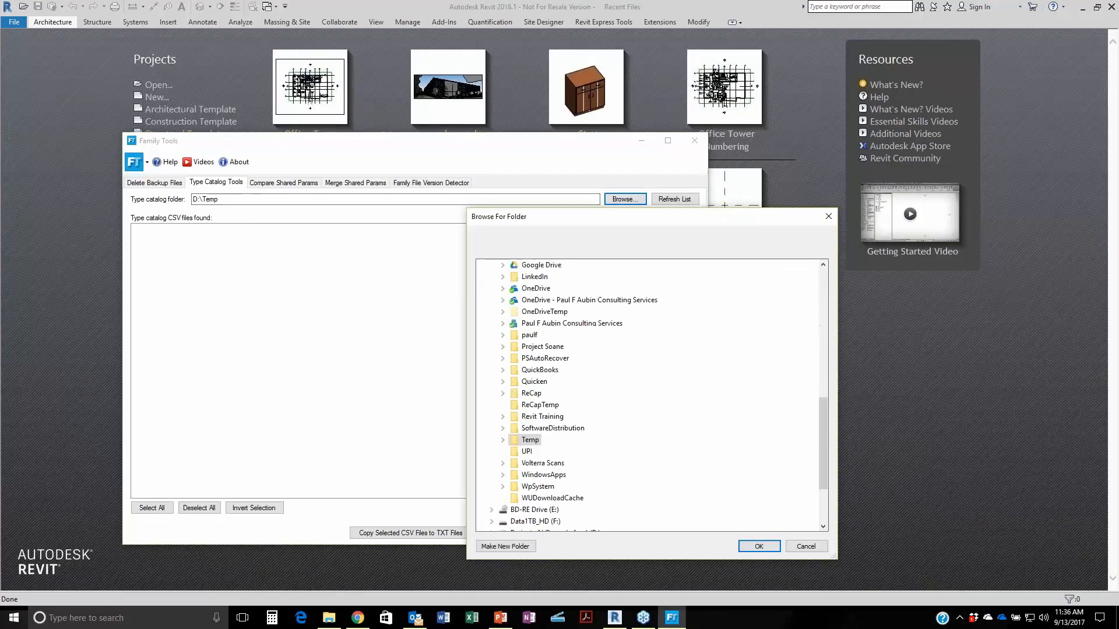
{"action": "left_click", "coordinate": [503, 371]}
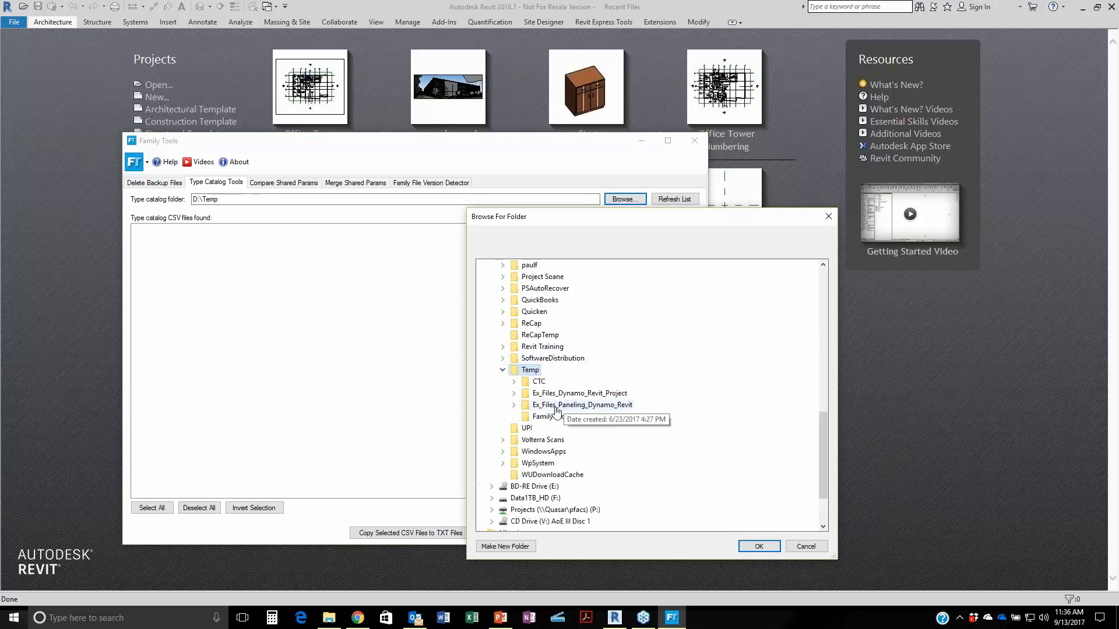
{"action": "double_click", "coordinate": [537, 382]}
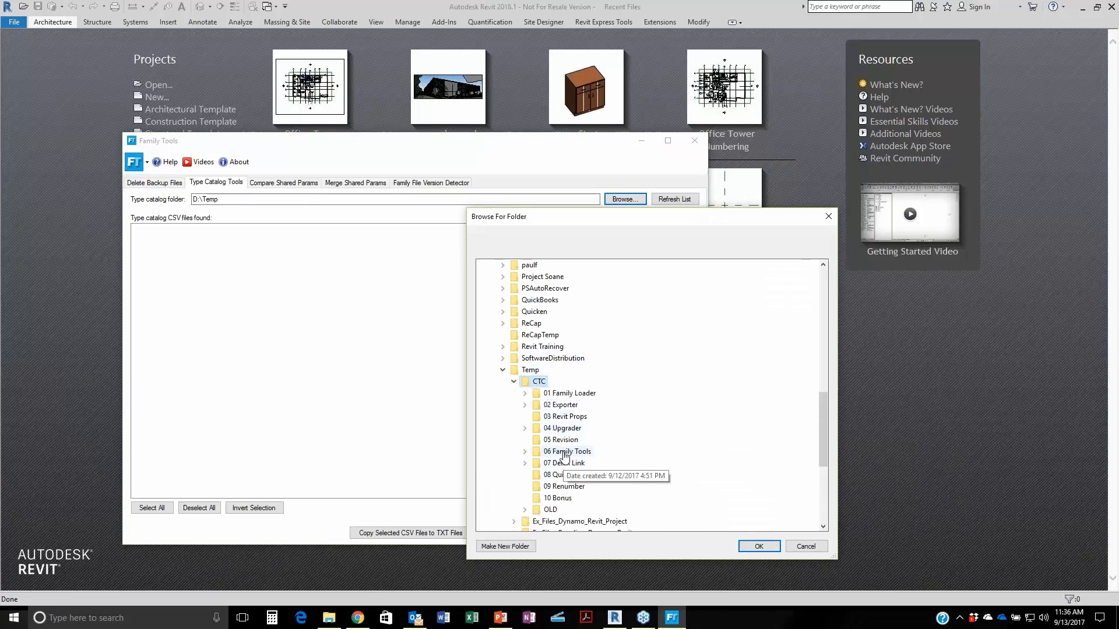
{"action": "double_click", "coordinate": [564, 452]}
{"action": "left_click", "coordinate": [590, 464]}
{"action": "left_click", "coordinate": [754, 547]}
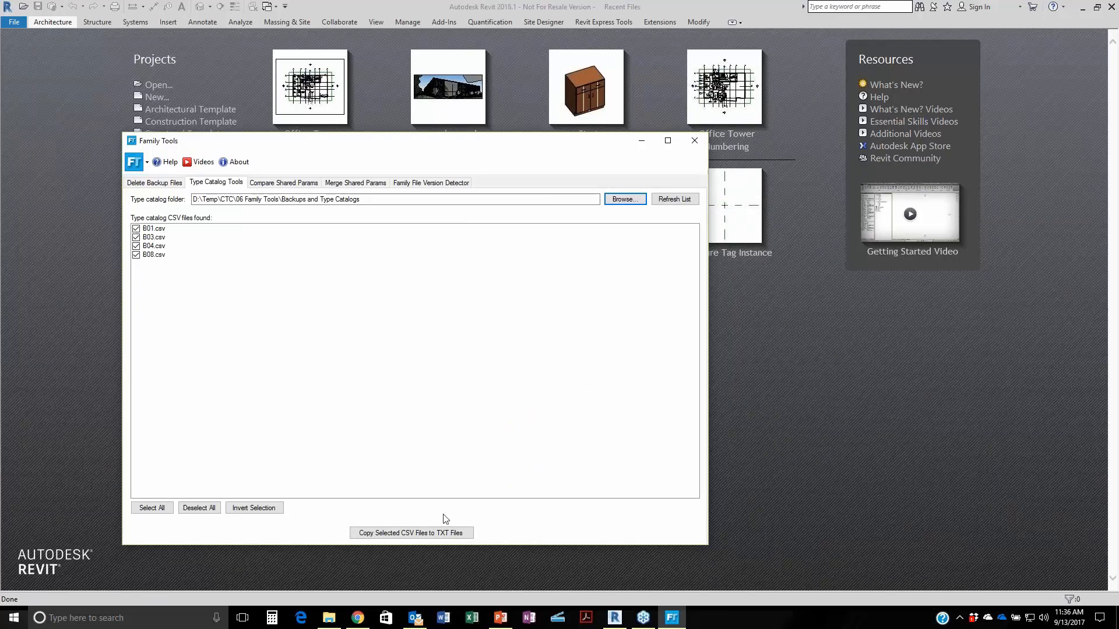
Switch to File Explorer and delete B08.txt from the Backups and Type Catalogs folder.
{"action": "left_click", "coordinate": [335, 621]}
{"action": "left_click", "coordinate": [373, 292]}
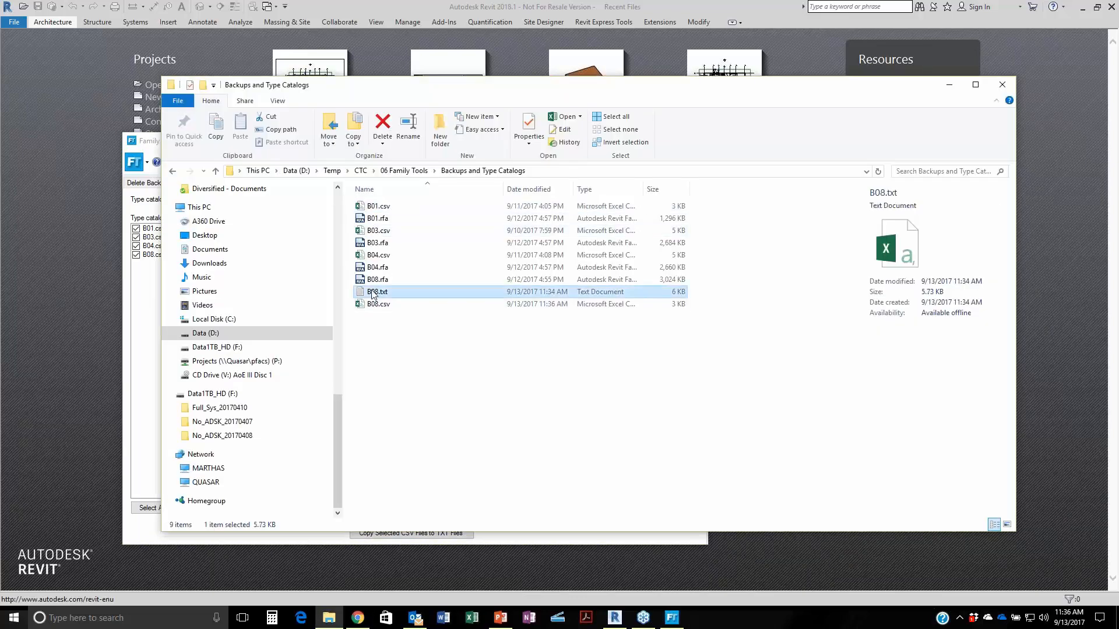
{"action": "key", "text": "Delete"}
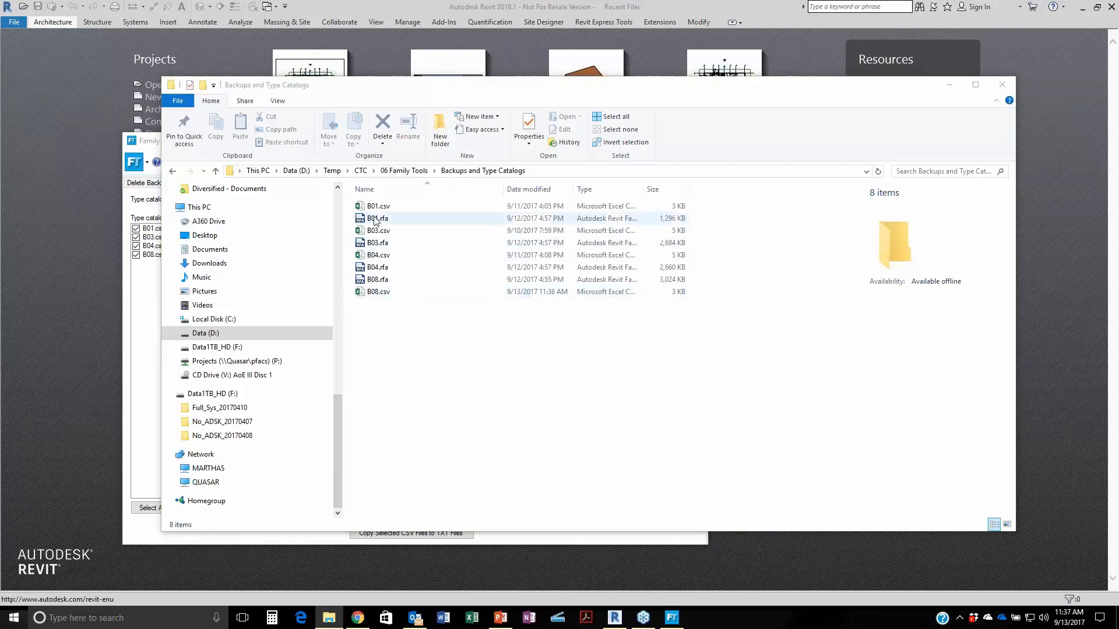
Switch to Family Tools, copy the selected B01, B03, B04 and B08 CSV files to TXT files, and return to the File Explorer folder.
{"action": "left_click", "coordinate": [144, 324]}
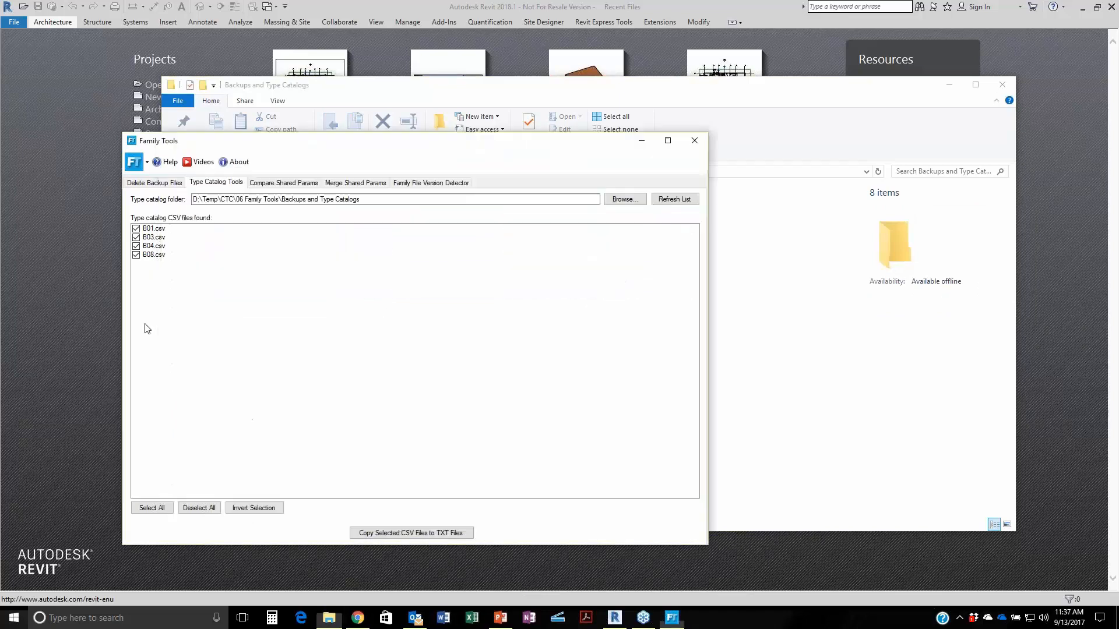
{"action": "left_click", "coordinate": [408, 536]}
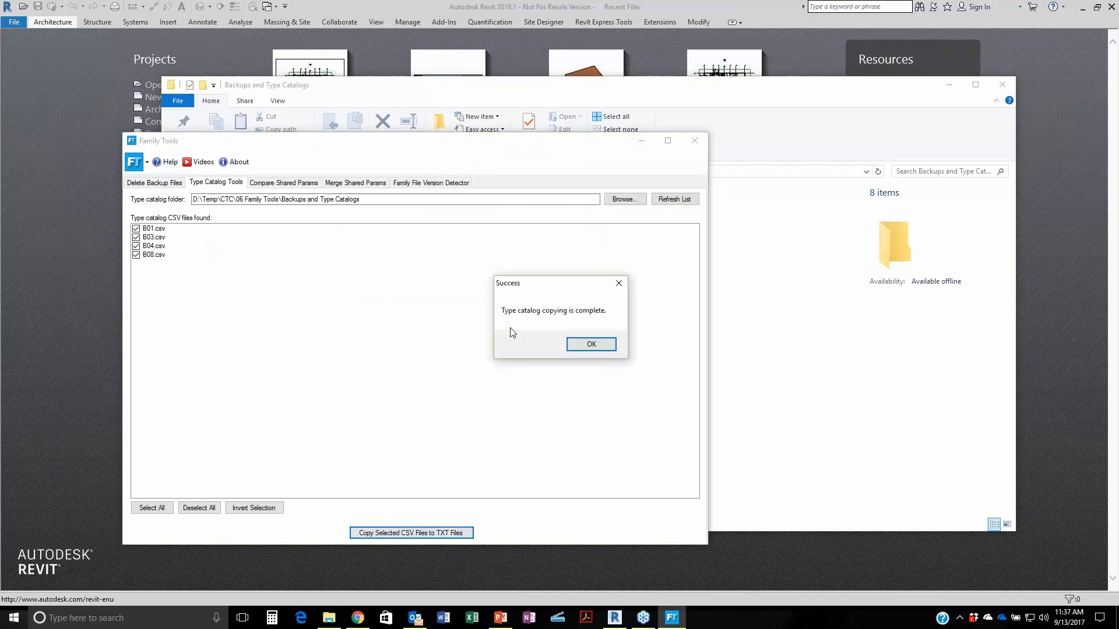
{"action": "left_click", "coordinate": [592, 345]}
{"action": "left_click", "coordinate": [780, 415]}
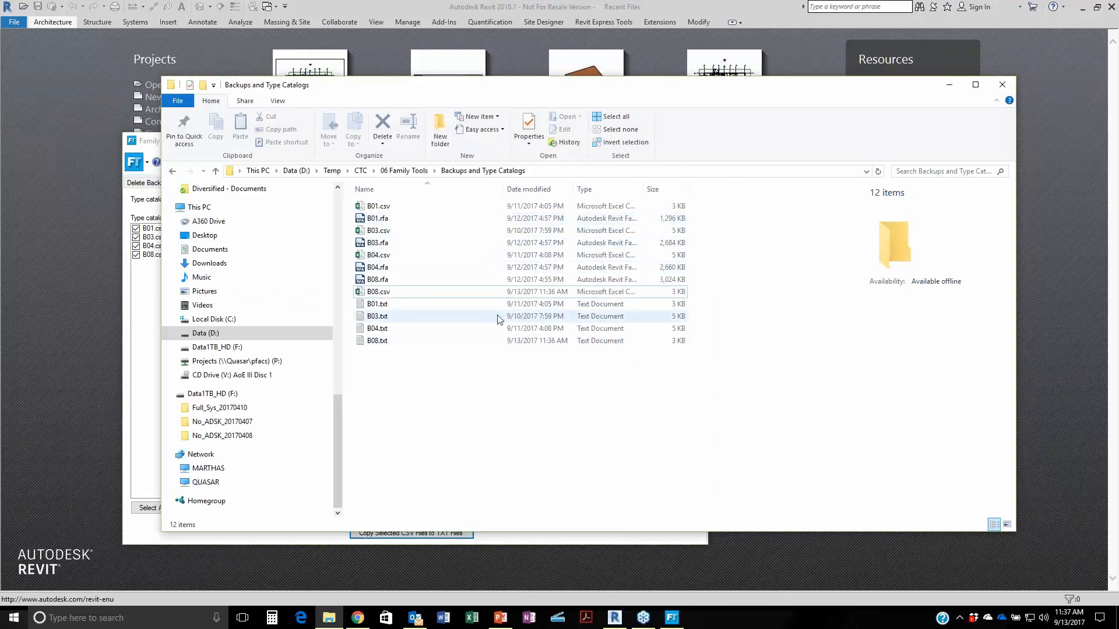
Switch to Revit and, in a new project, load B08.rfa as a component from CTC\06 Family Tools\Backups and Type Catalogs.
{"action": "left_click", "coordinate": [85, 107]}
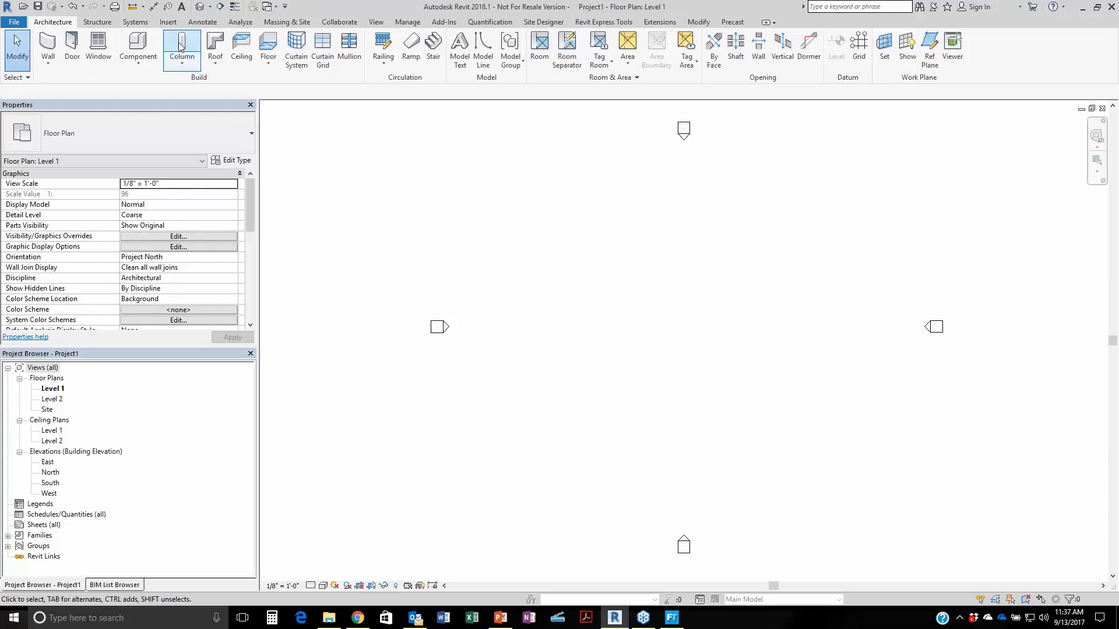
{"action": "left_click", "coordinate": [138, 45]}
{"action": "left_click", "coordinate": [470, 52]}
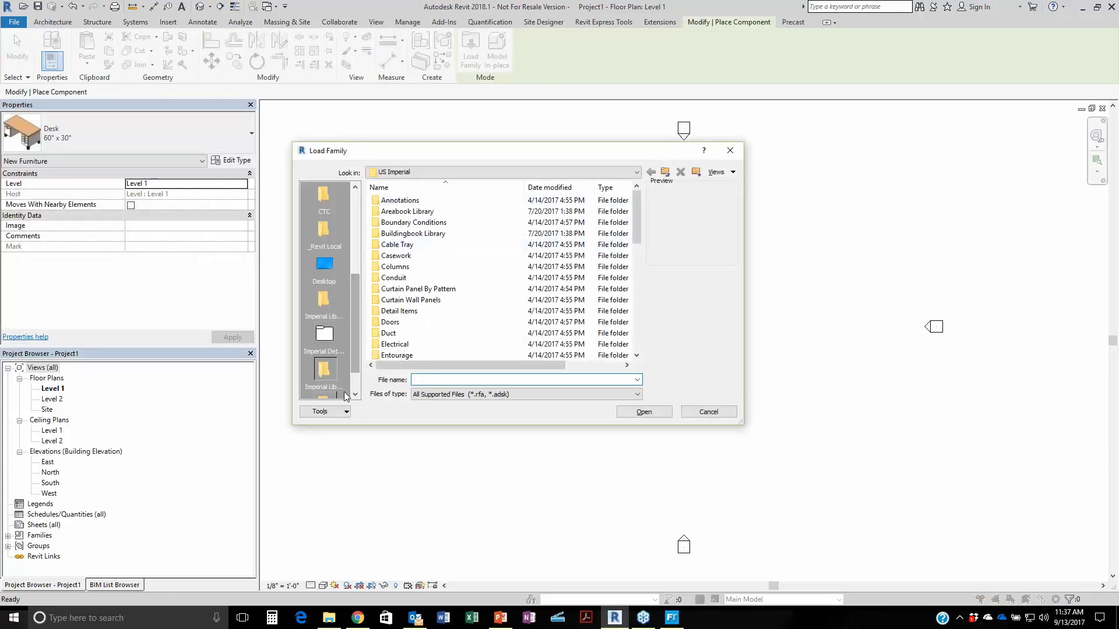
{"action": "scroll", "coordinate": [358, 341], "scroll_direction": "up", "scroll_amount": 1}
{"action": "scroll", "coordinate": [357, 341], "scroll_direction": "up", "scroll_amount": 3}
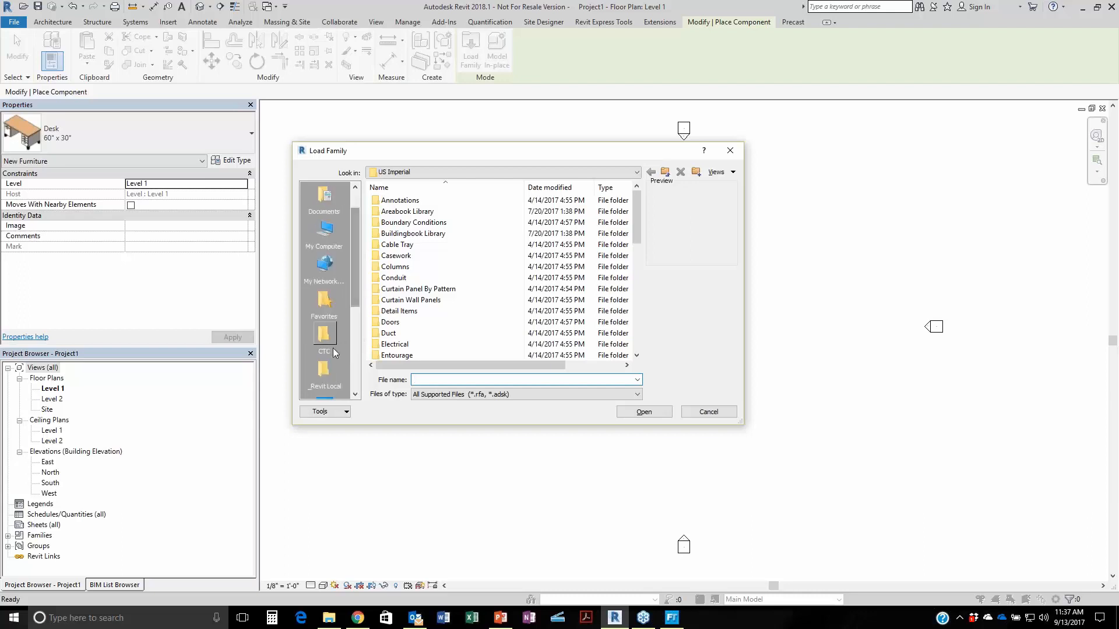
{"action": "left_click", "coordinate": [325, 340]}
{"action": "double_click", "coordinate": [403, 255]}
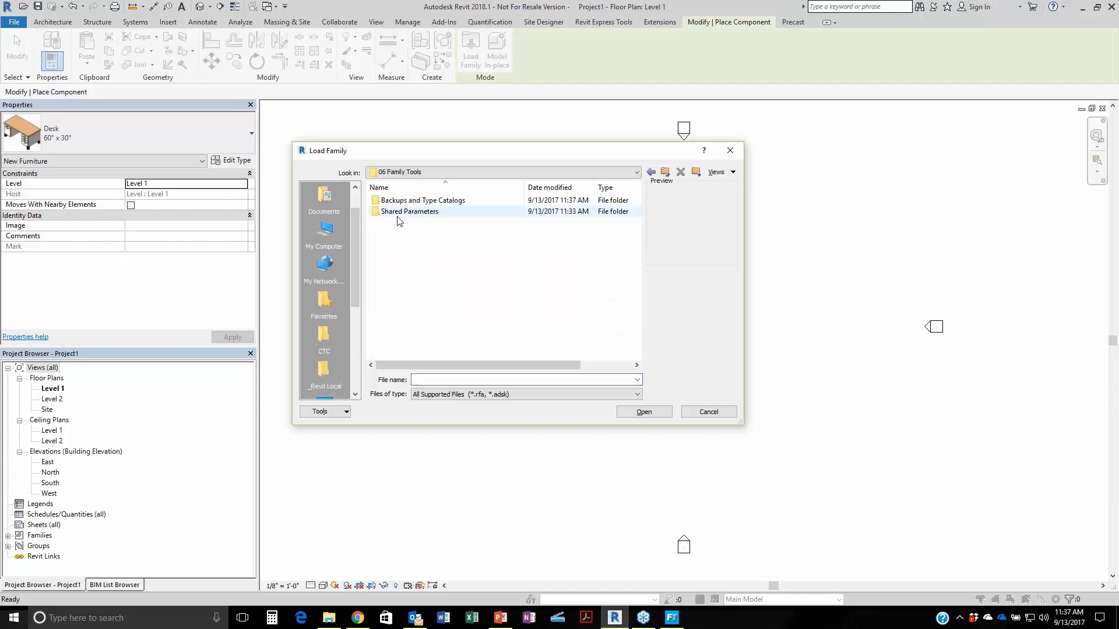
{"action": "double_click", "coordinate": [402, 200]}
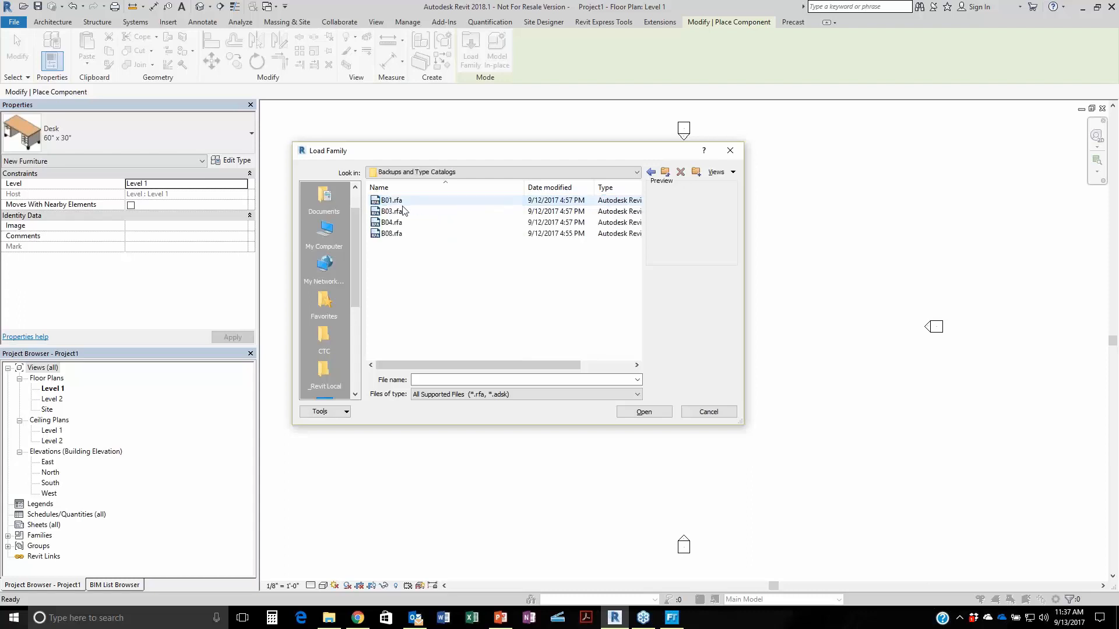
{"action": "left_click", "coordinate": [392, 233]}
{"action": "left_click", "coordinate": [644, 412]}
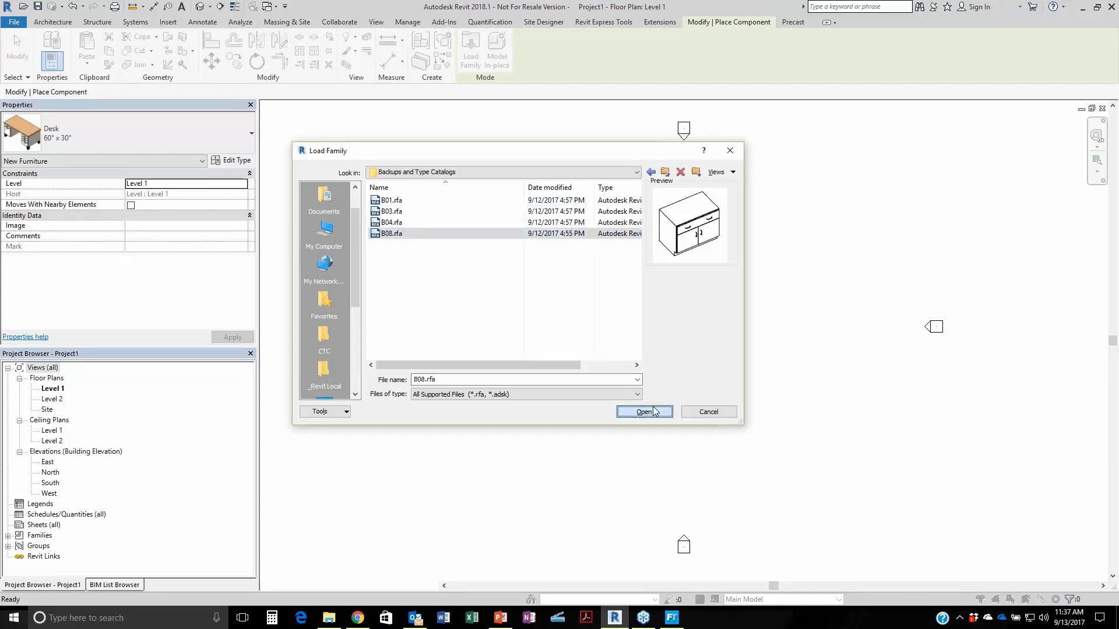
Enlarge the type catalog dialog and load type 008-3622 of the B08 family.
{"action": "left_click_drag", "start_coordinate": [760, 379], "coordinate": [1000, 437]}
{"action": "left_click", "coordinate": [477, 326]}
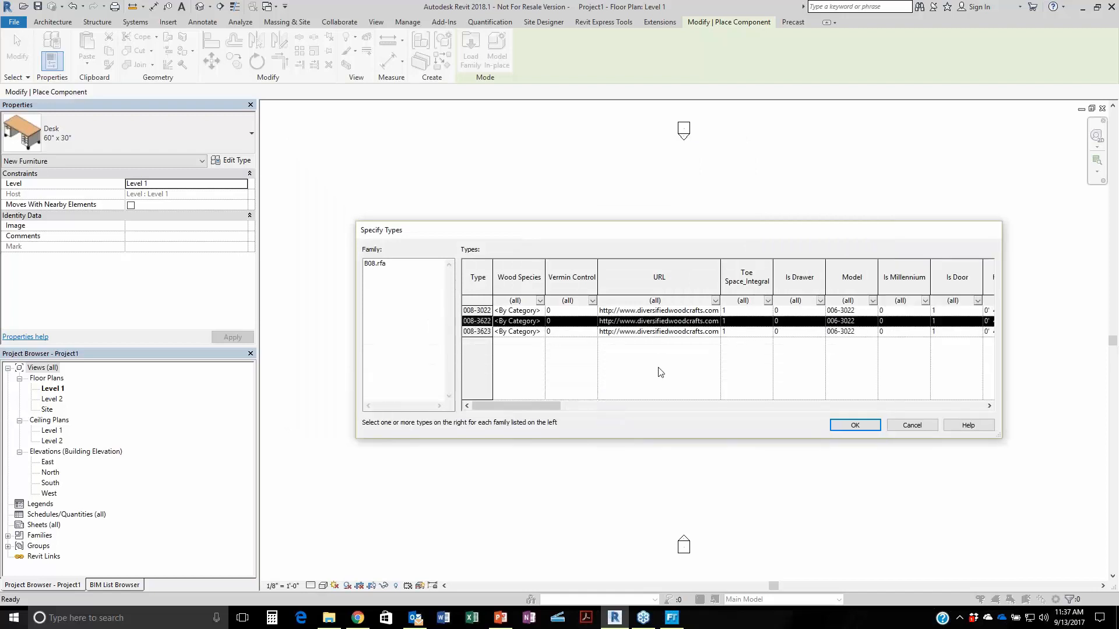
{"action": "left_click", "coordinate": [855, 425]}
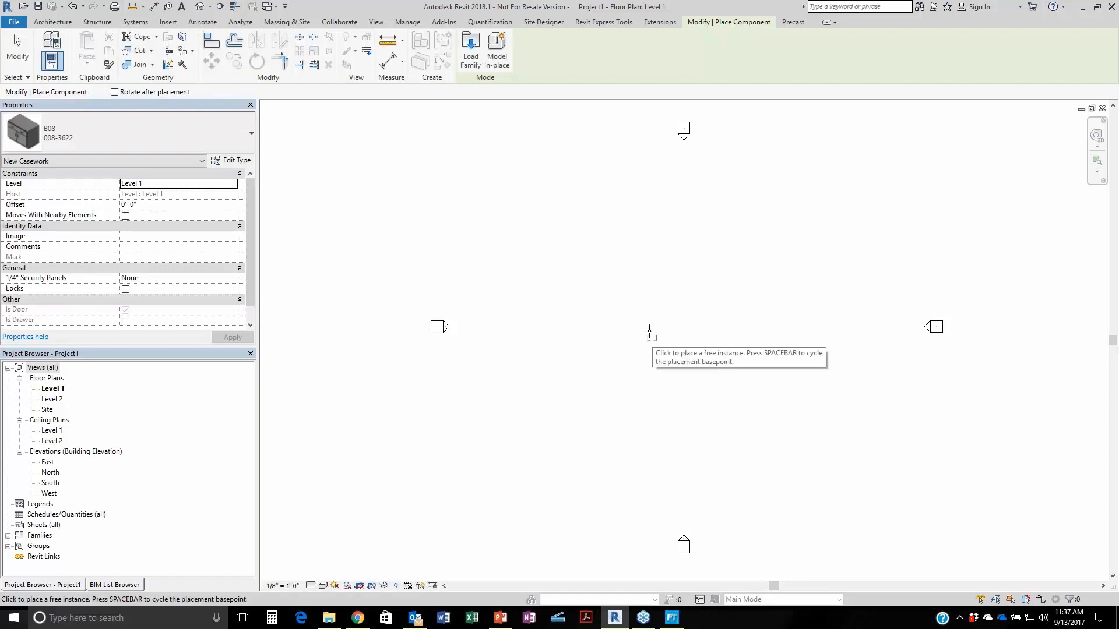
Place one B08 008-3622 cabinet between the elevation markers in the Level 1 floor plan and end the placement.
{"action": "scroll", "coordinate": [604, 323], "scroll_direction": "up", "scroll_amount": 5}
{"action": "left_click", "coordinate": [606, 316]}
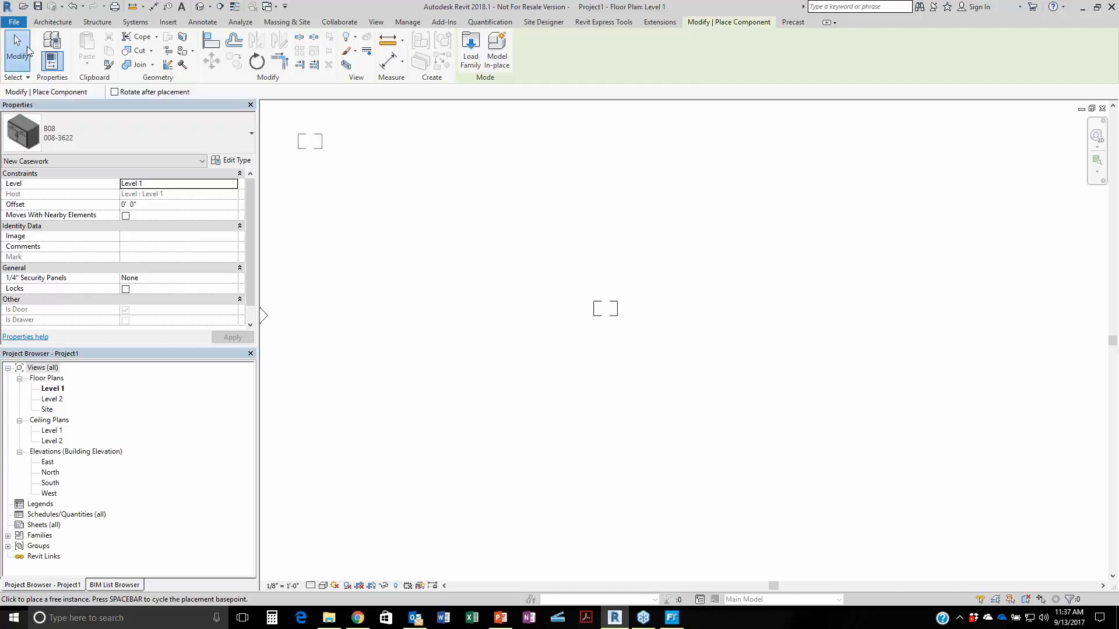
{"action": "left_click", "coordinate": [28, 51]}
{"action": "scroll", "coordinate": [661, 388], "scroll_direction": "down", "scroll_amount": 2}
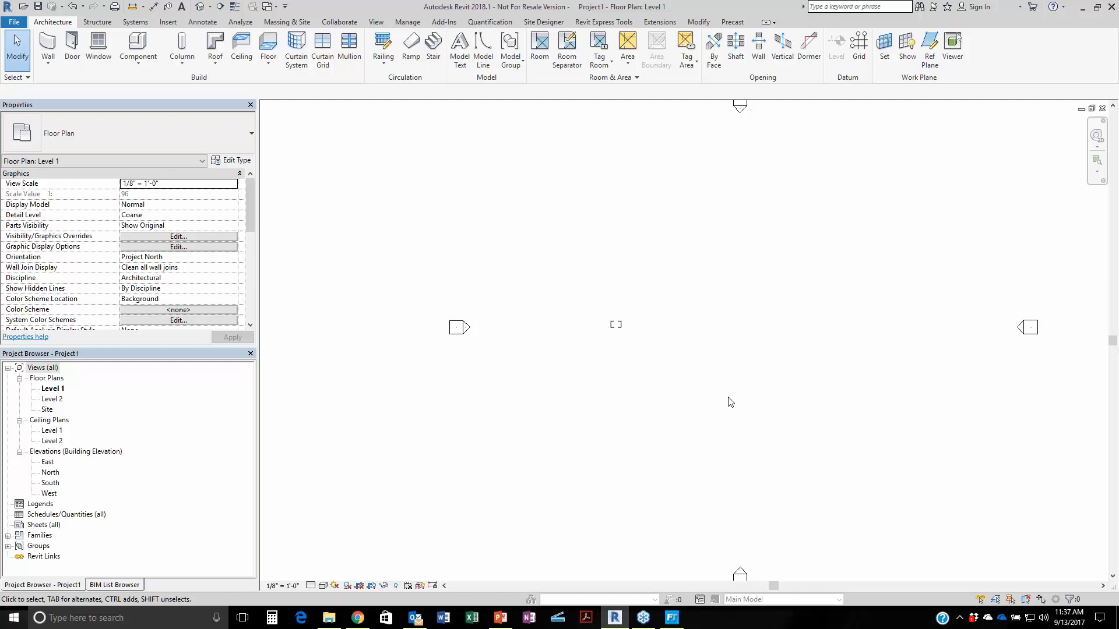
Close Family Tools, and close Project1 without saving its changes.
{"action": "left_click", "coordinate": [673, 617]}
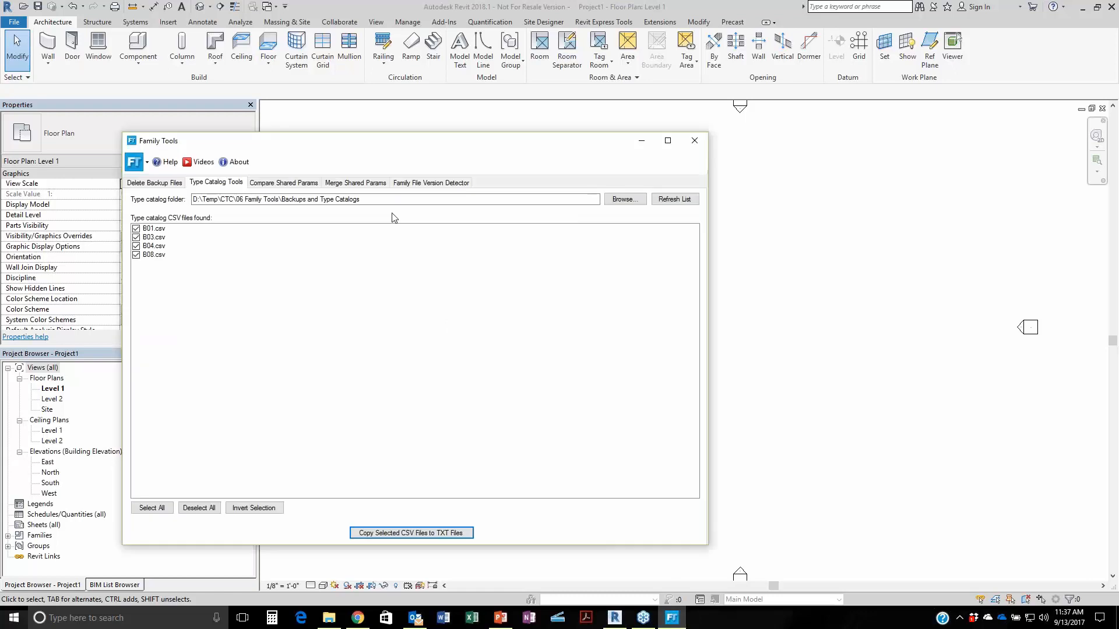
{"action": "left_click", "coordinate": [695, 141]}
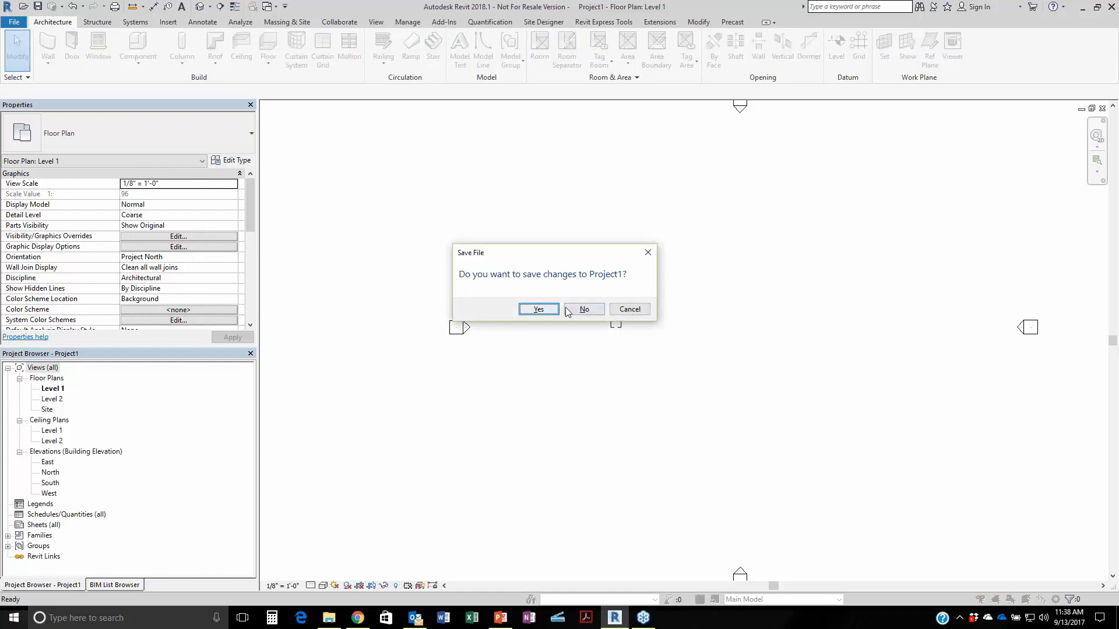
{"action": "left_click", "coordinate": [570, 314]}
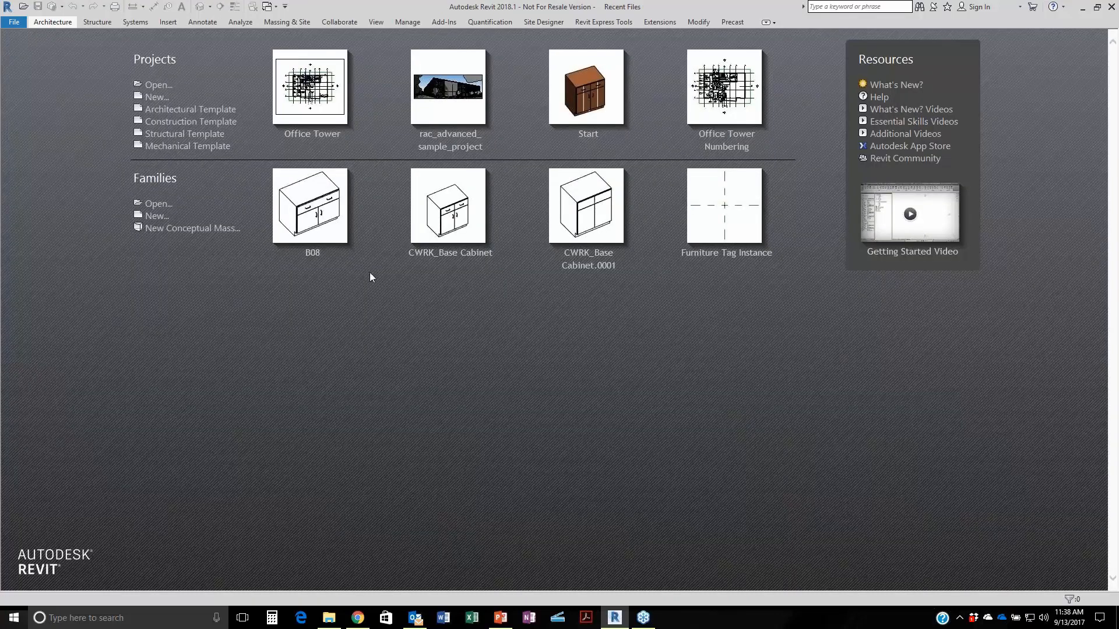
Open the project Start.rvt from the CTC\07 Detail Link folder.
{"action": "left_click", "coordinate": [157, 84]}
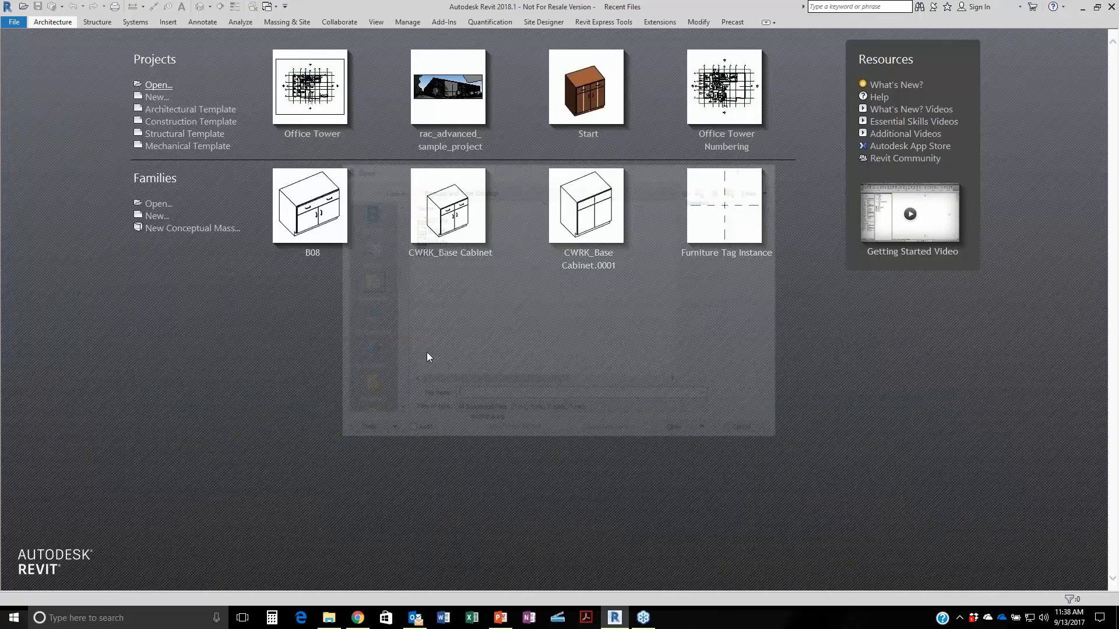
{"action": "left_click", "coordinate": [706, 190]}
{"action": "left_click", "coordinate": [706, 189]}
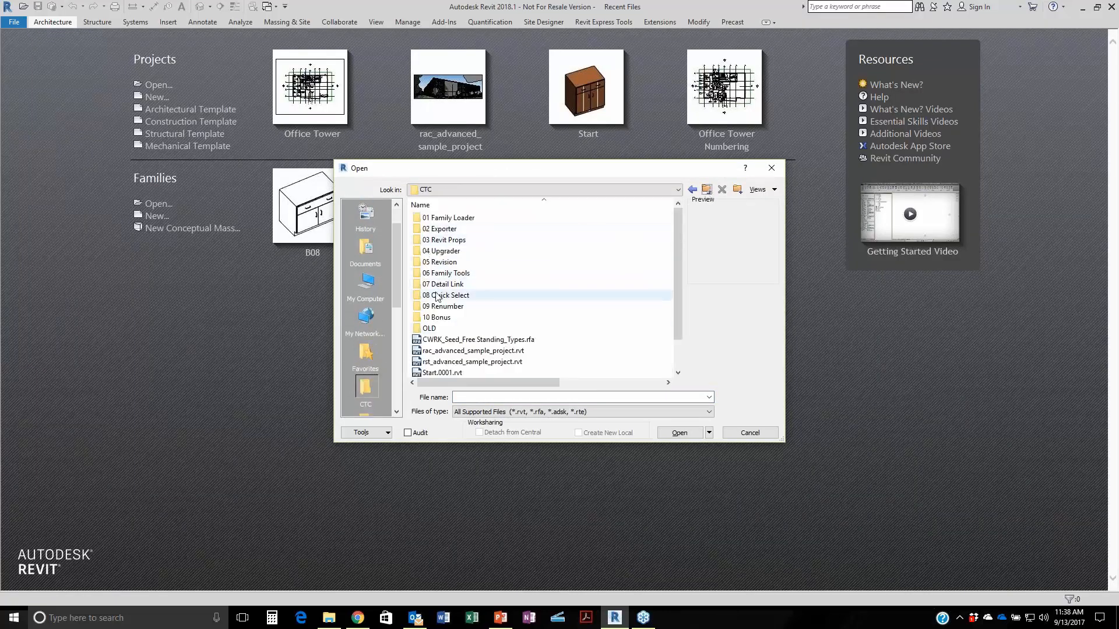
{"action": "double_click", "coordinate": [445, 284]}
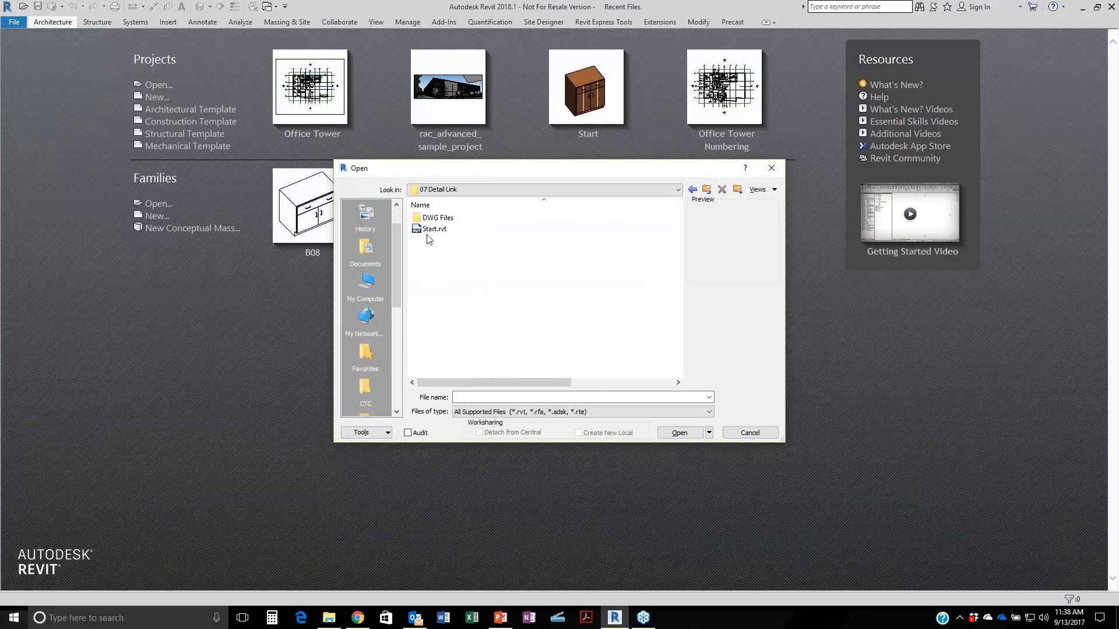
{"action": "left_click", "coordinate": [430, 230]}
{"action": "left_click", "coordinate": [675, 433]}
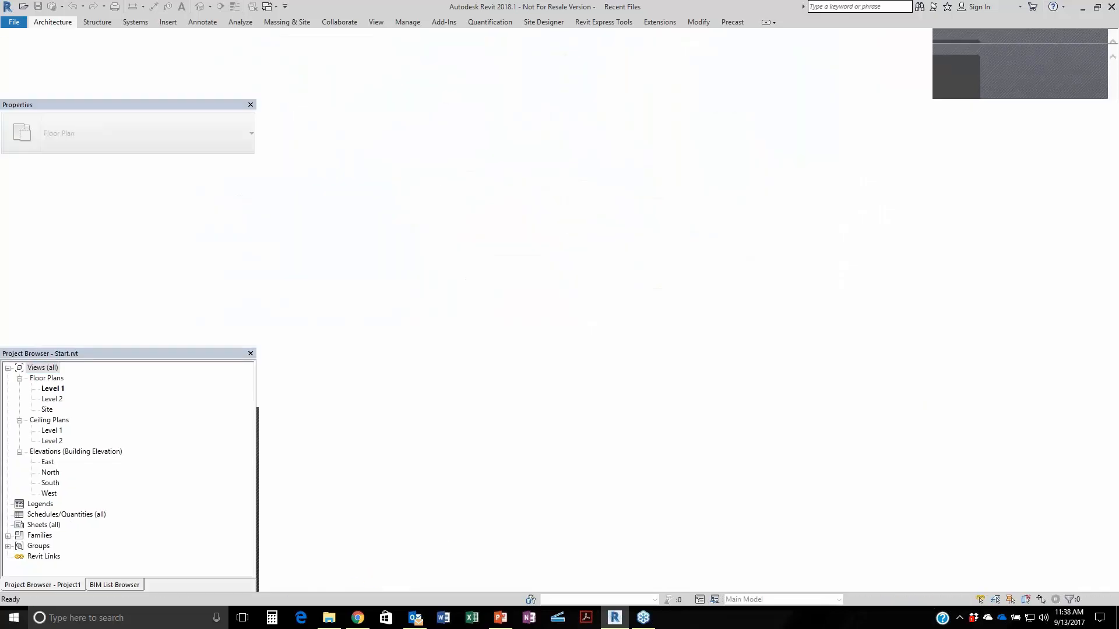
Switch to File Explorer, examine the drawings and Wall Detail.png in 07 Detail Link\DWG Files, and return to Revit.
{"action": "mouse_move", "coordinate": [329, 617]}
{"action": "left_click", "coordinate": [329, 562]}
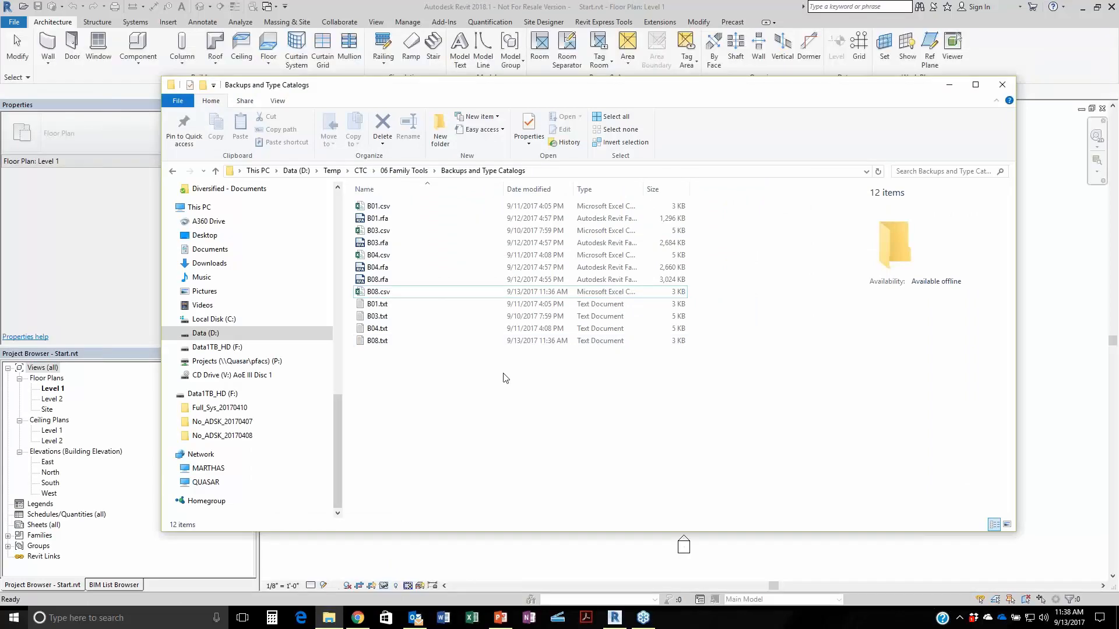
{"action": "left_click", "coordinate": [361, 171]}
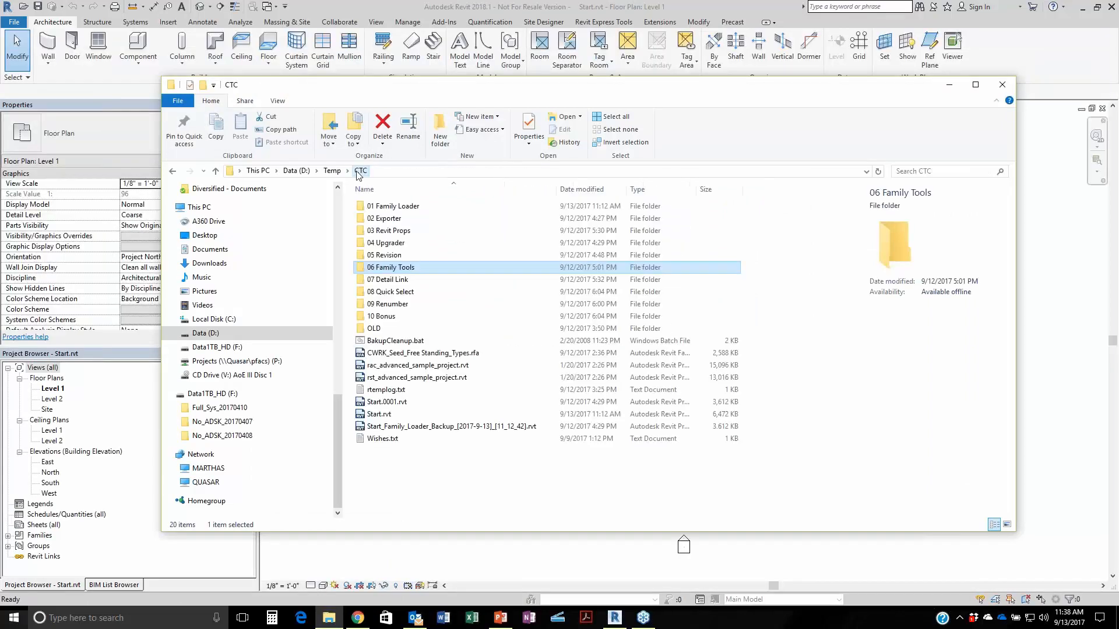
{"action": "double_click", "coordinate": [382, 279]}
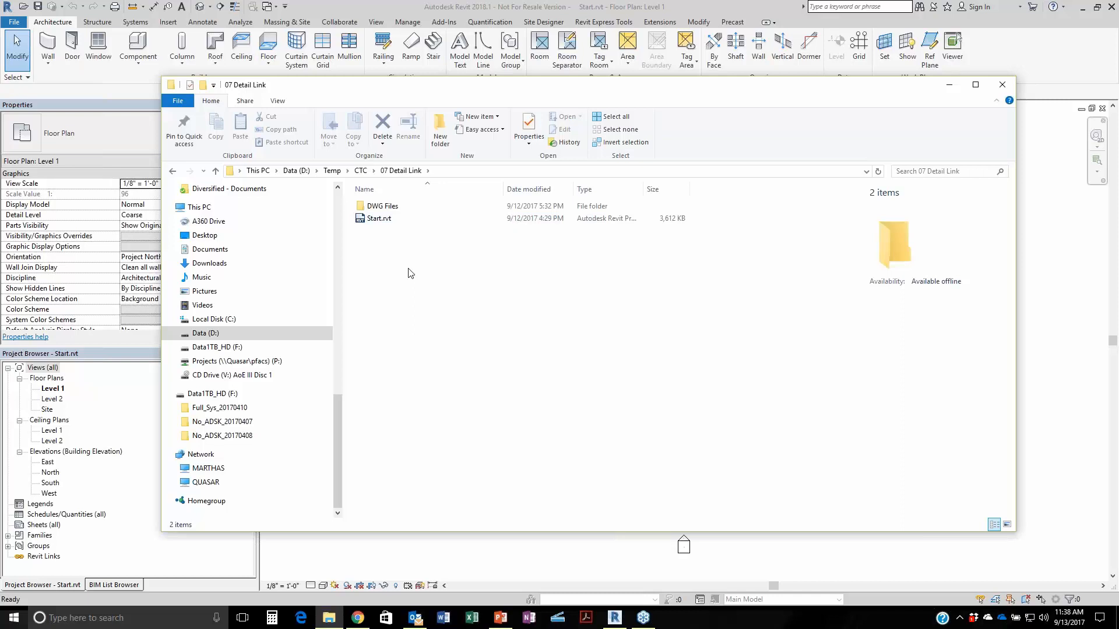
{"action": "double_click", "coordinate": [380, 206]}
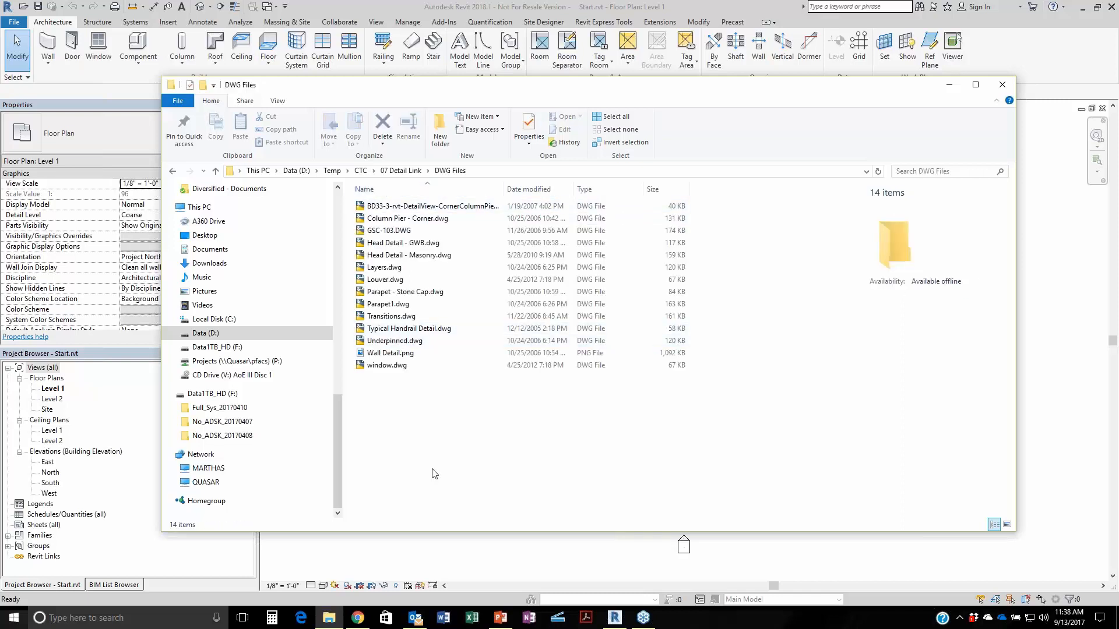
{"action": "left_click", "coordinate": [386, 354]}
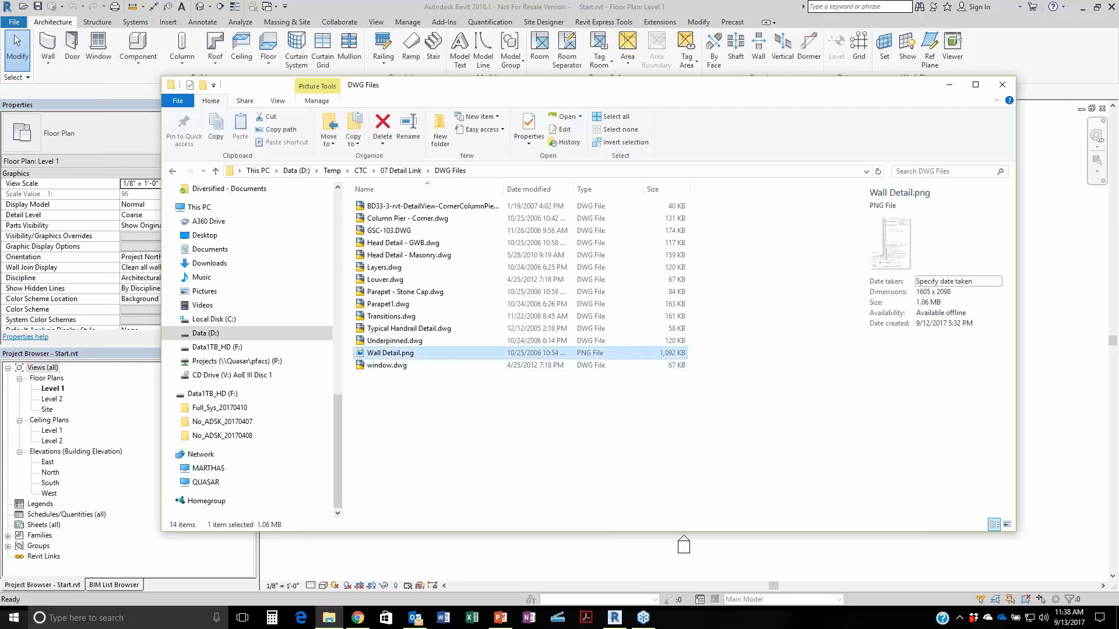
{"action": "left_click", "coordinate": [505, 466]}
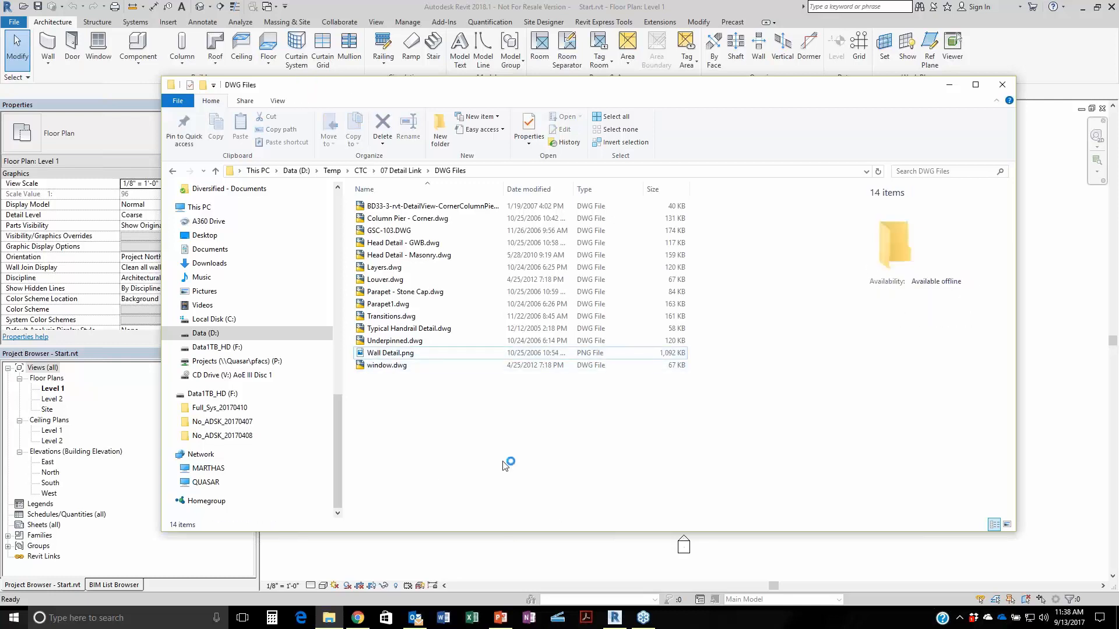
{"action": "left_click", "coordinate": [416, 554]}
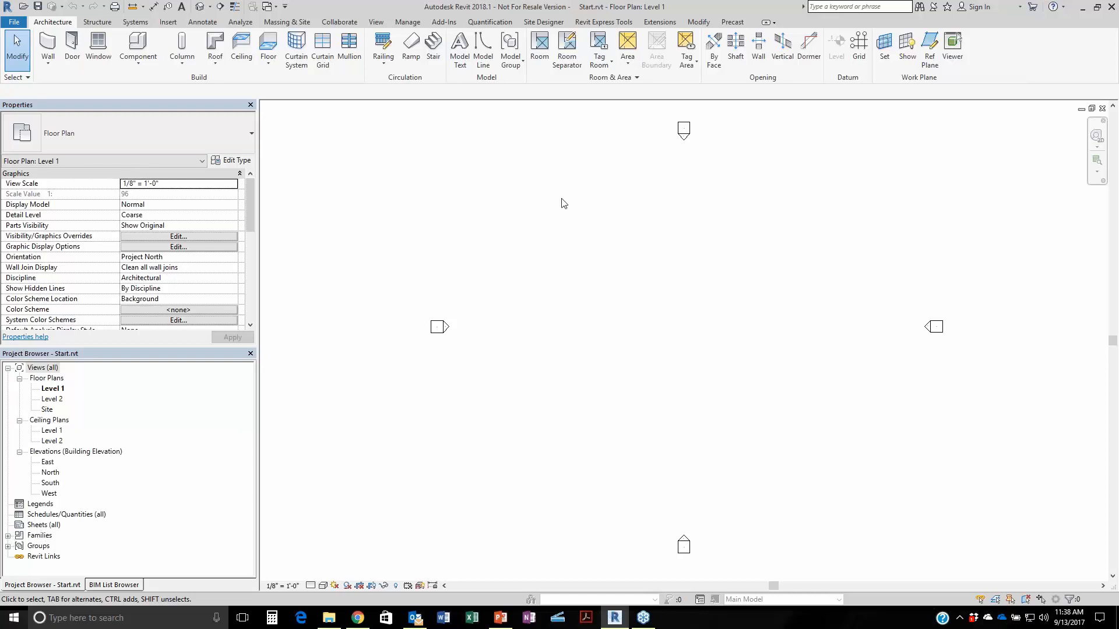
Start Detail Link and set the parent folder for the detail files to D:\Temp\CTC\07 Detail Link\DWG Files.
{"action": "left_click", "coordinate": [619, 22]}
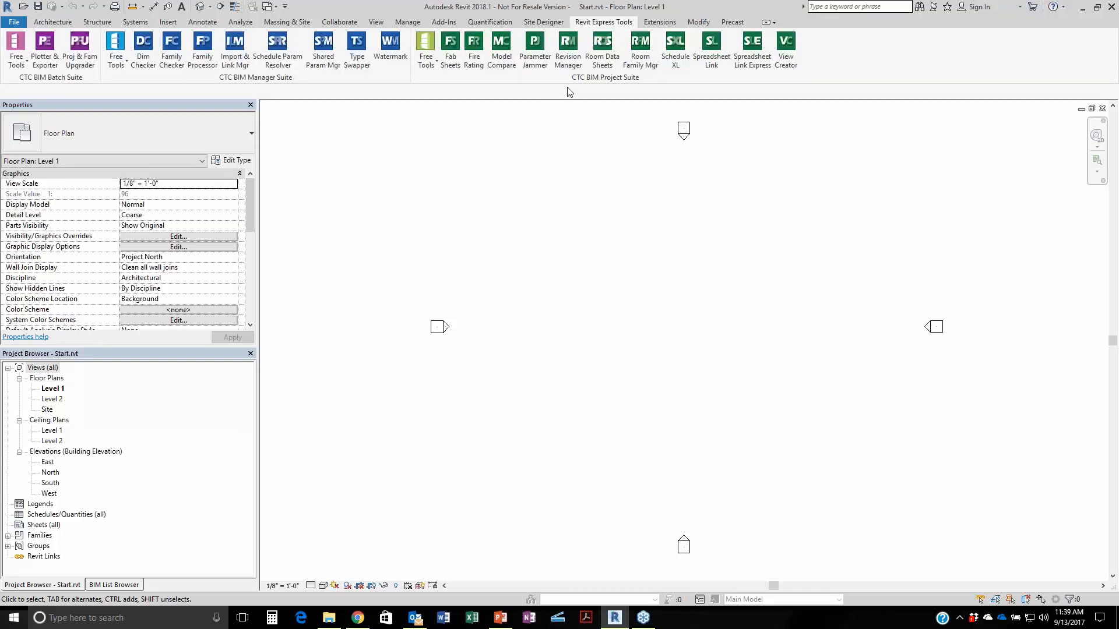
{"action": "left_click", "coordinate": [434, 69]}
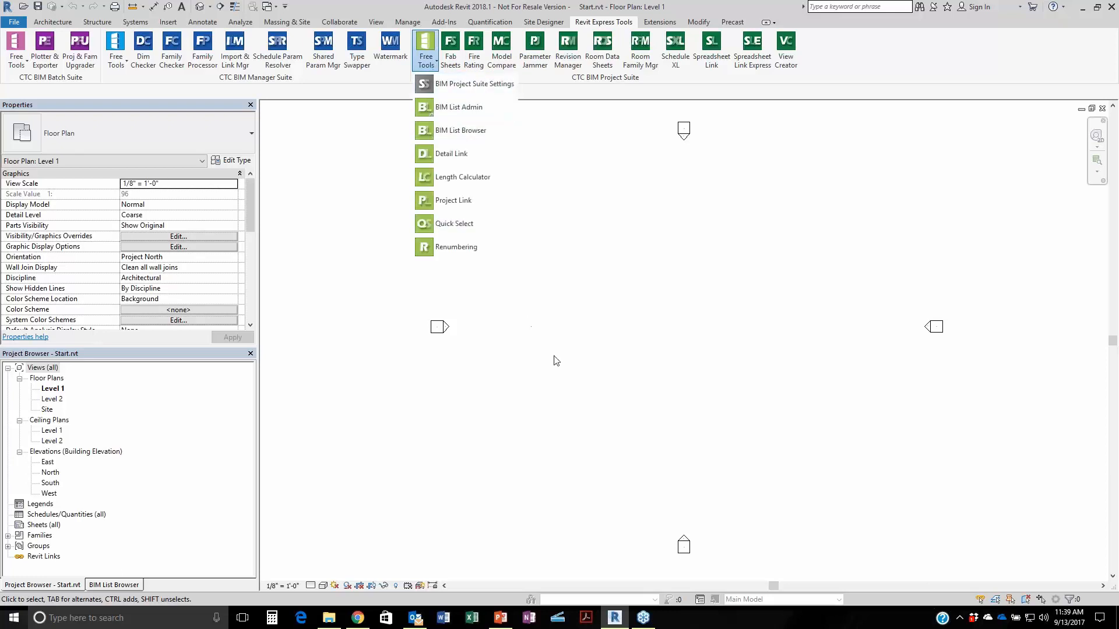
{"action": "left_click", "coordinate": [447, 158]}
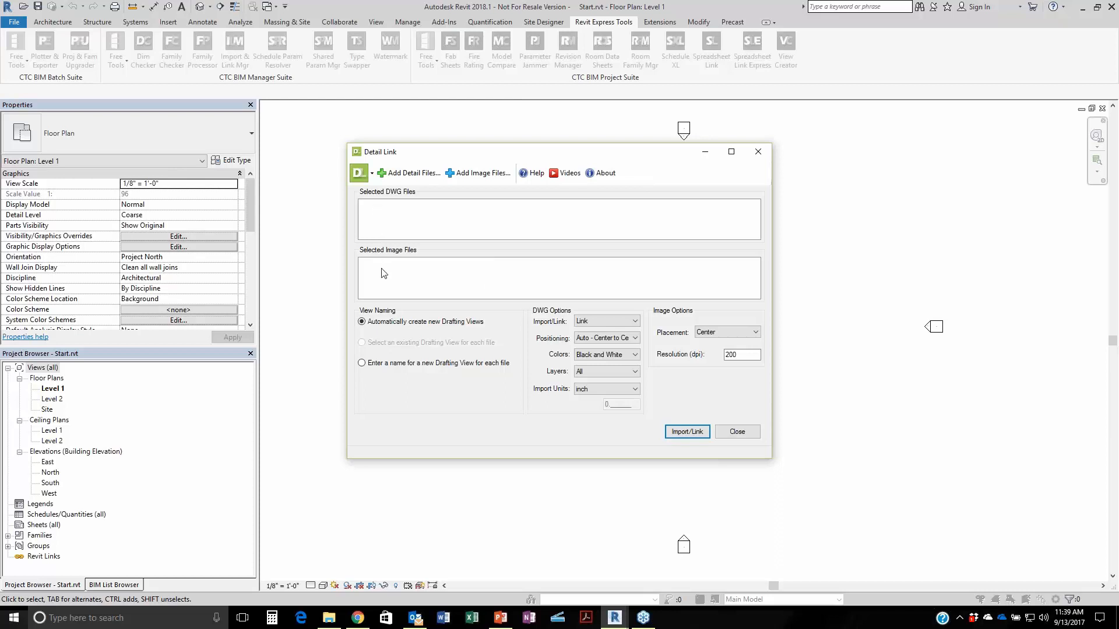
{"action": "left_click", "coordinate": [409, 172]}
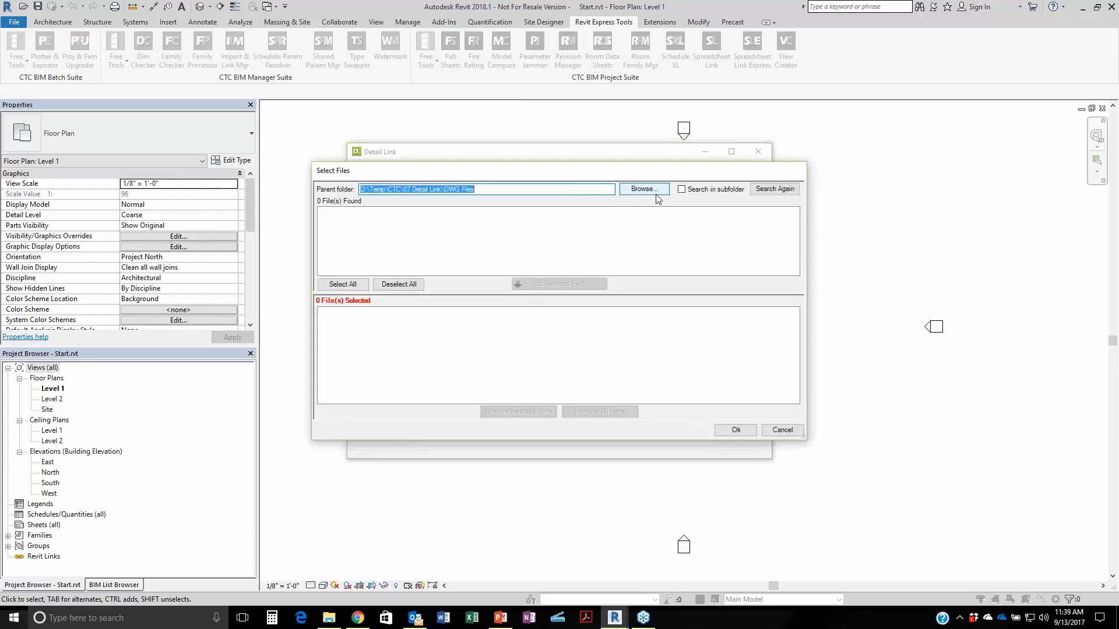
{"action": "left_click", "coordinate": [641, 189]}
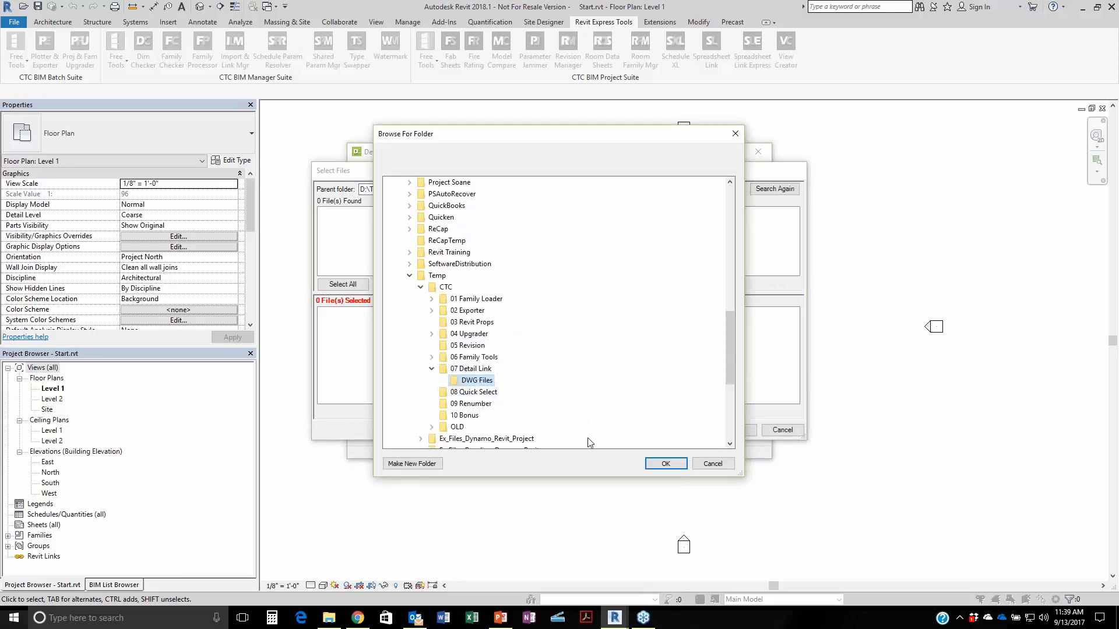
{"action": "left_click", "coordinate": [664, 465]}
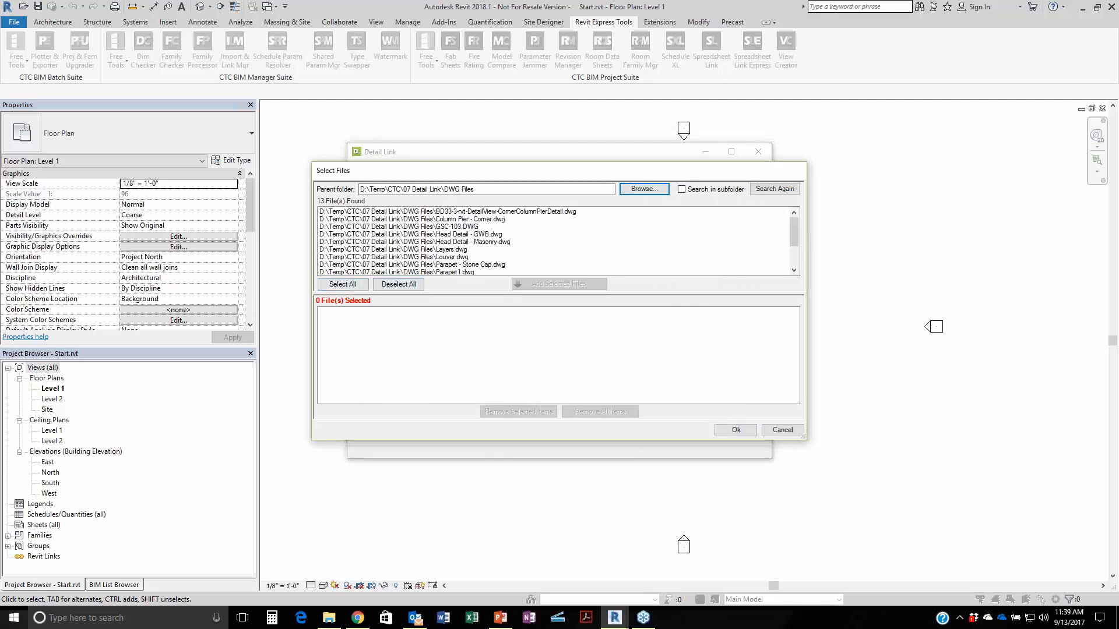
Add Louver.dwg, Typical Handrail Detail.dwg, Underpinned.dwg and window.dwg as the detail files for Detail Link.
{"action": "left_click", "coordinate": [343, 285]}
{"action": "left_click", "coordinate": [399, 285]}
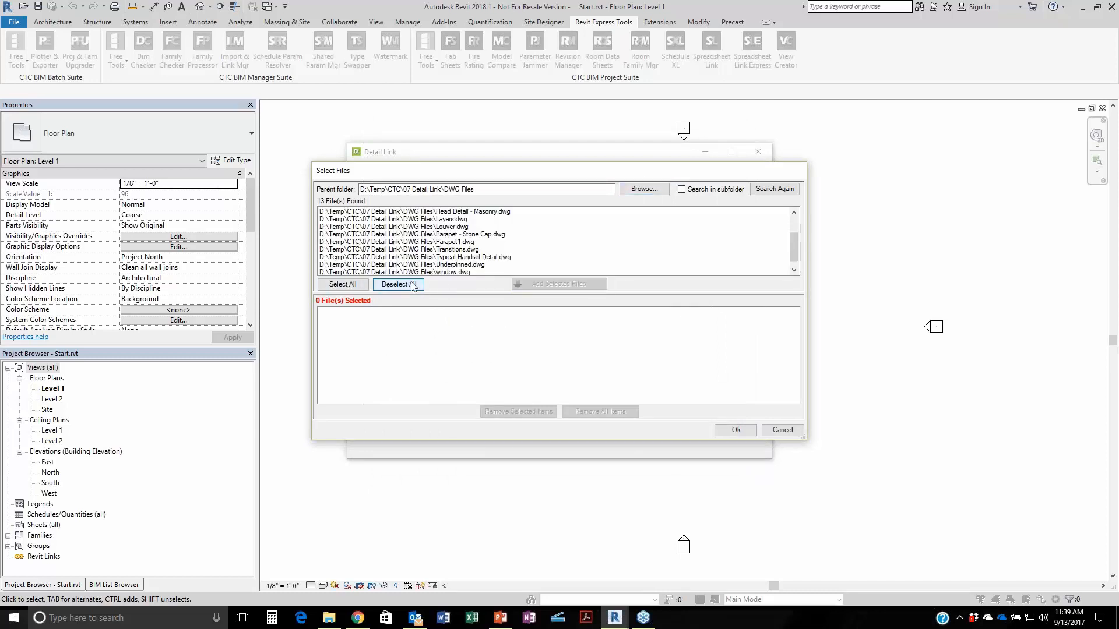
{"action": "left_click", "coordinate": [454, 227]}
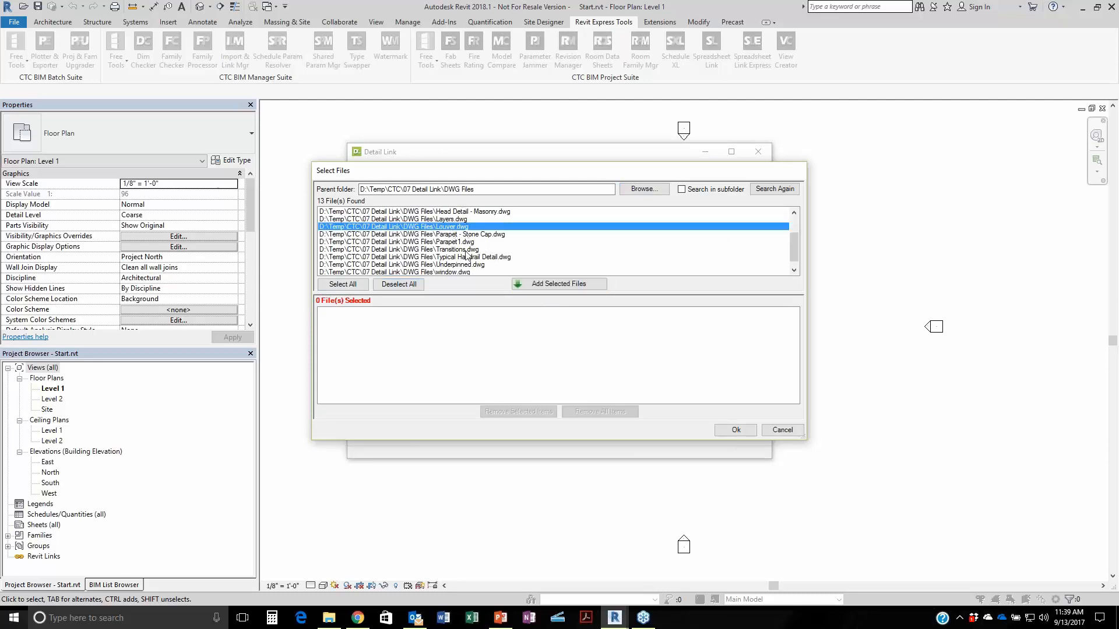
{"action": "left_click", "coordinate": [466, 242], "text": "ctrl"}
{"action": "left_click", "coordinate": [456, 242], "text": "ctrl"}
{"action": "left_click", "coordinate": [450, 257], "text": "ctrl"}
{"action": "left_click", "coordinate": [457, 273], "text": "shift"}
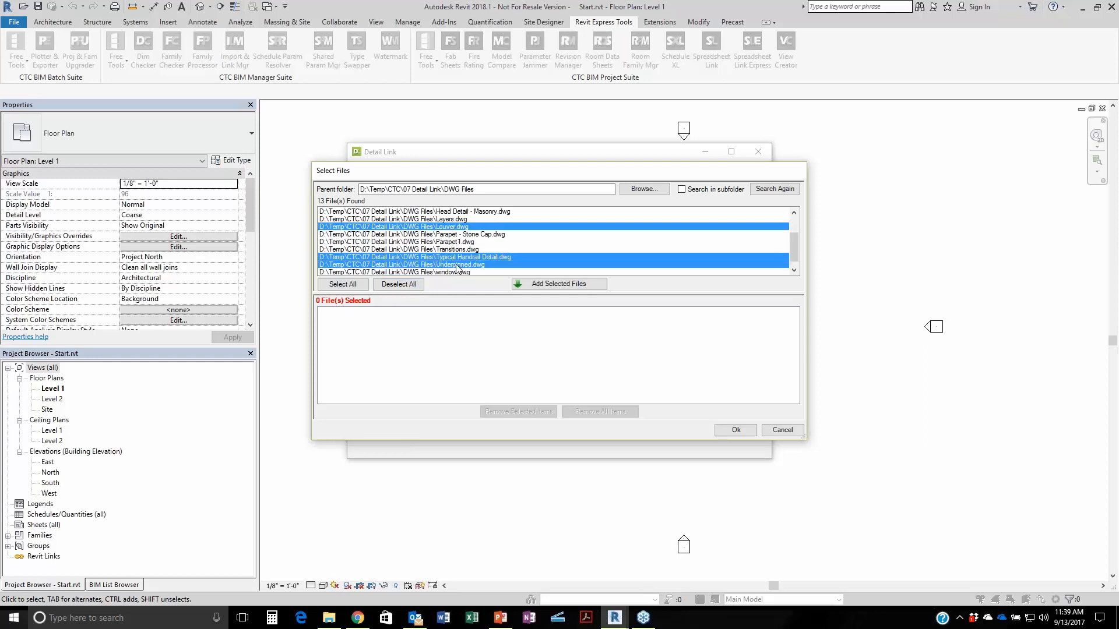
{"action": "scroll", "coordinate": [464, 257], "scroll_direction": "down", "scroll_amount": 1}
{"action": "left_click", "coordinate": [568, 284]}
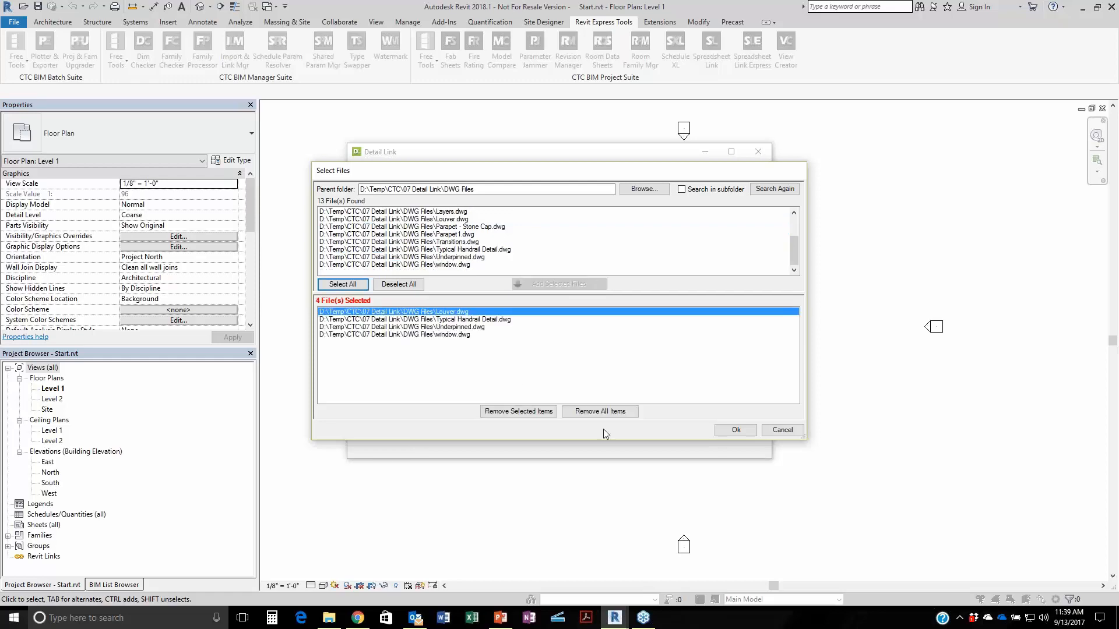
{"action": "left_click", "coordinate": [736, 429]}
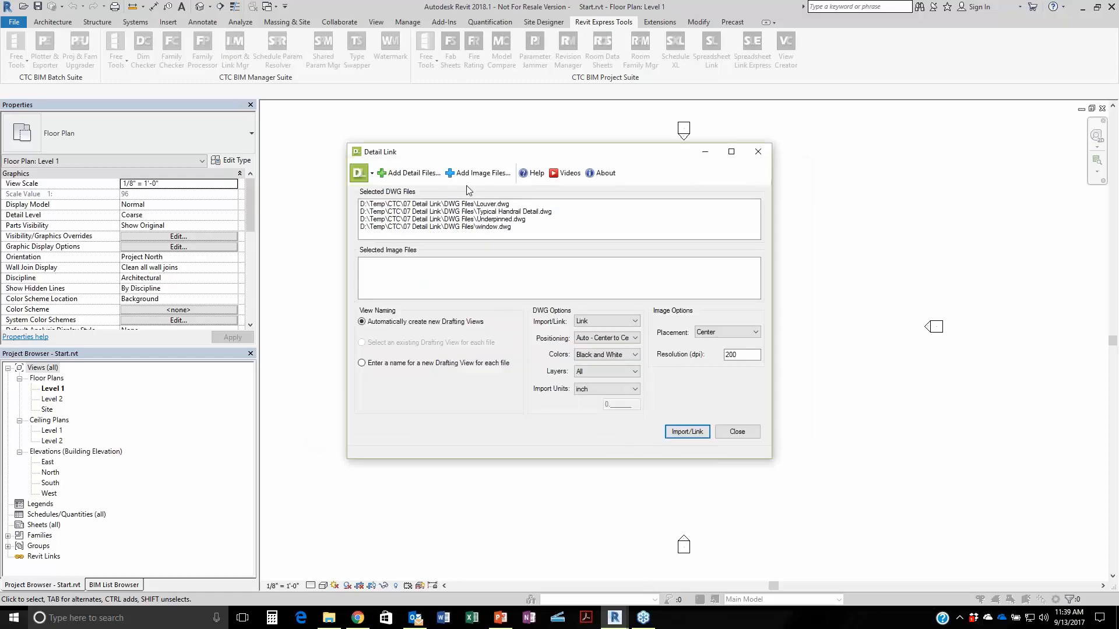
Add Wall Detail.png from D:\Revit Training\Details\DWG Files as the image file for Detail Link.
{"action": "left_click", "coordinate": [504, 173]}
{"action": "left_click", "coordinate": [647, 190]}
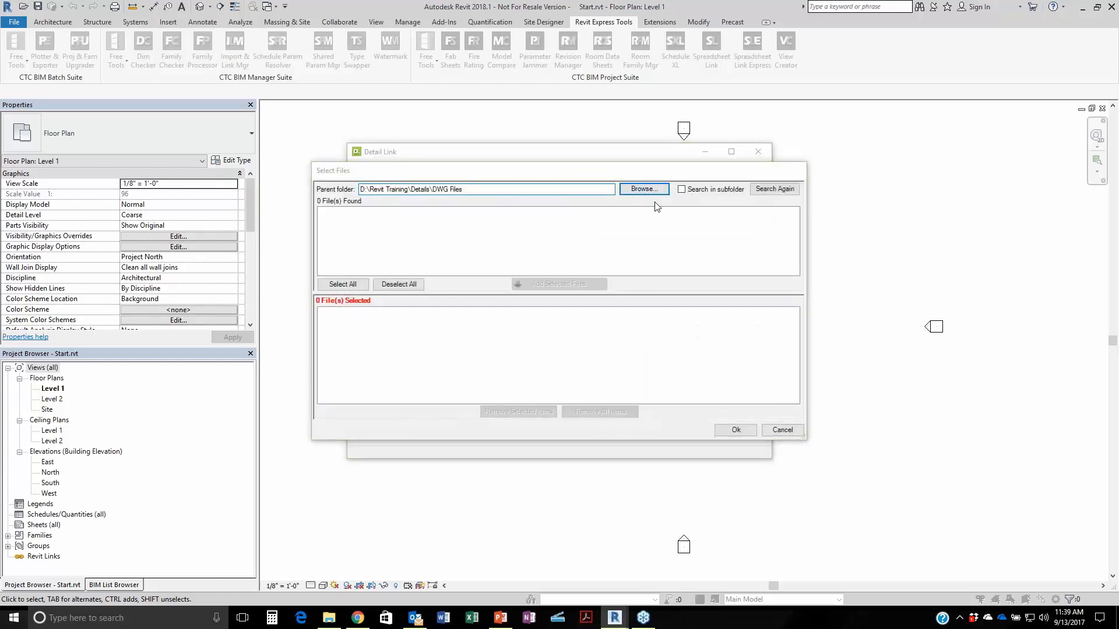
{"action": "left_click", "coordinate": [671, 467]}
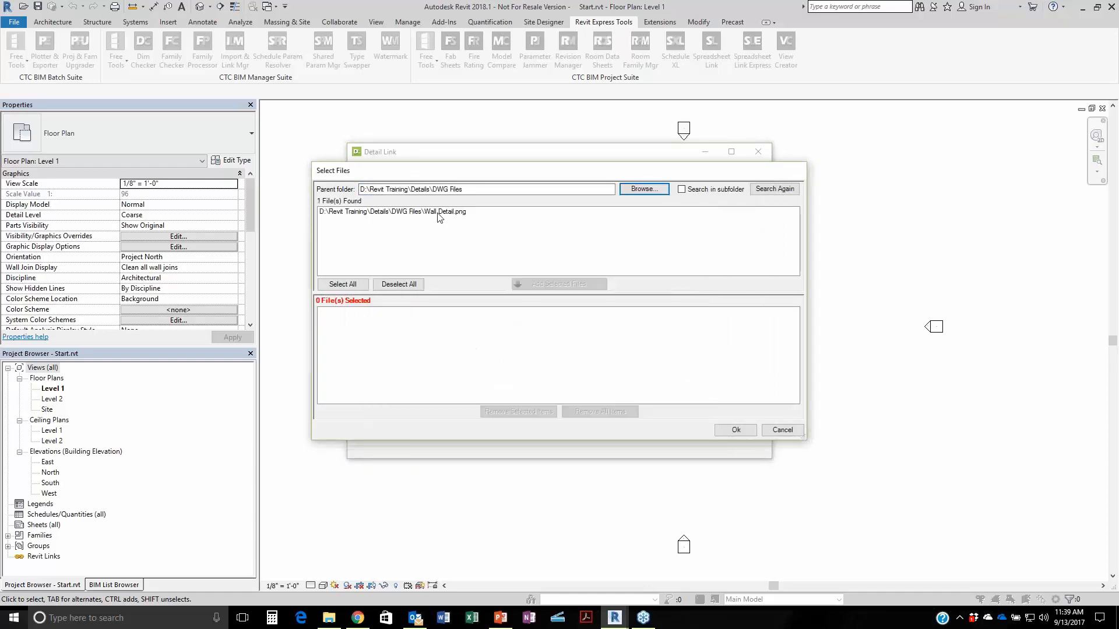
{"action": "left_click", "coordinate": [439, 212]}
{"action": "left_click", "coordinate": [555, 284]}
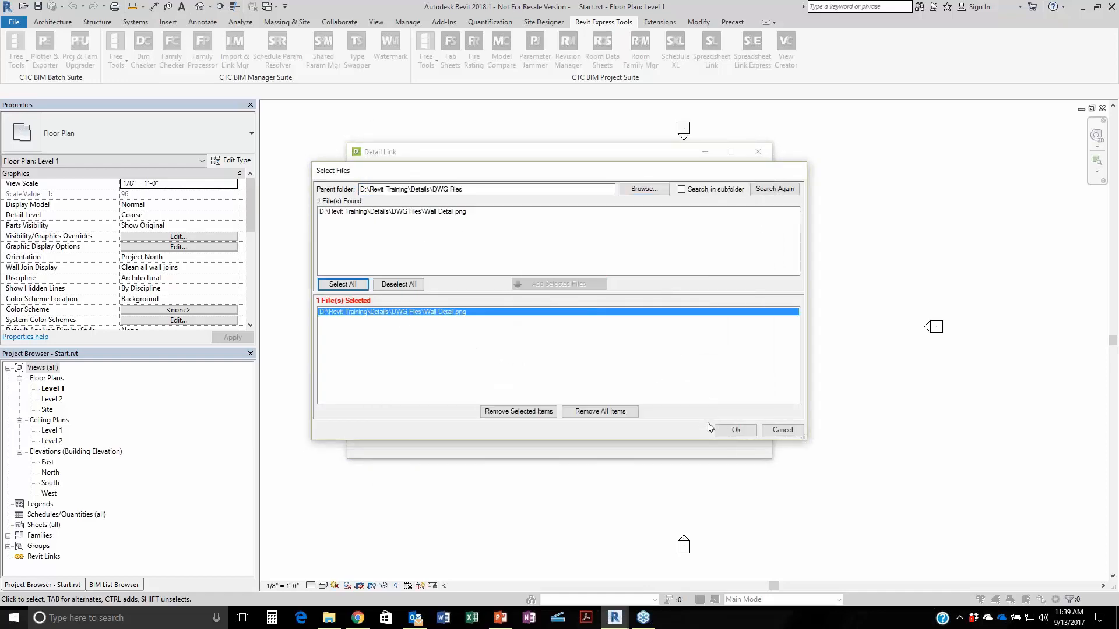
{"action": "left_click", "coordinate": [737, 430]}
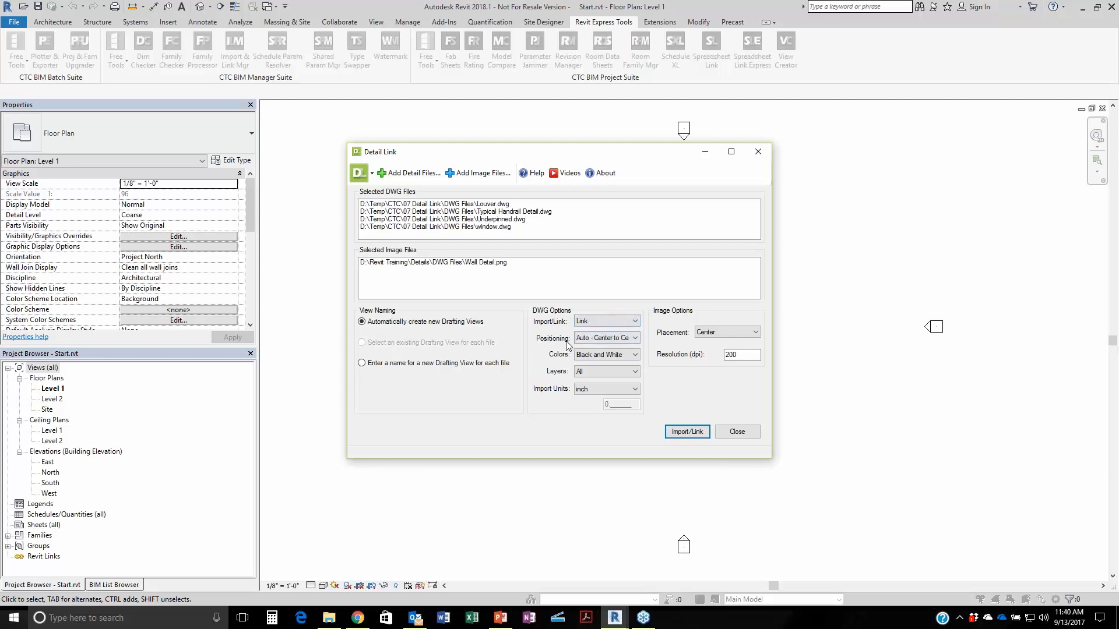
Review the choices for DWG positioning, colors, layers and import units, and for image placement and resolution.
{"action": "left_click", "coordinate": [613, 340]}
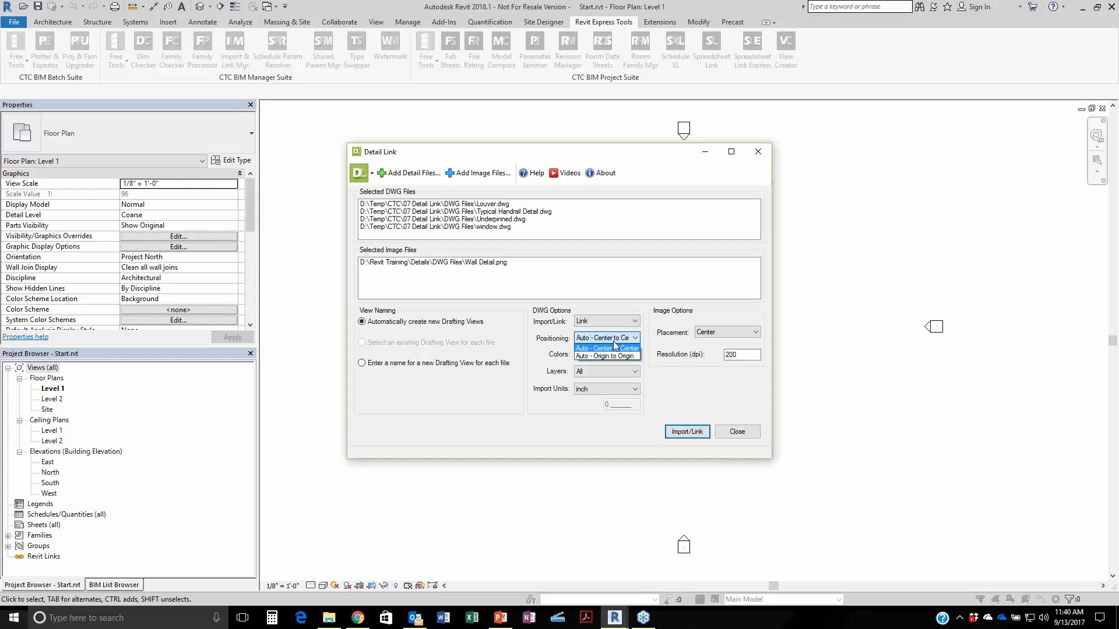
{"action": "left_click", "coordinate": [614, 341]}
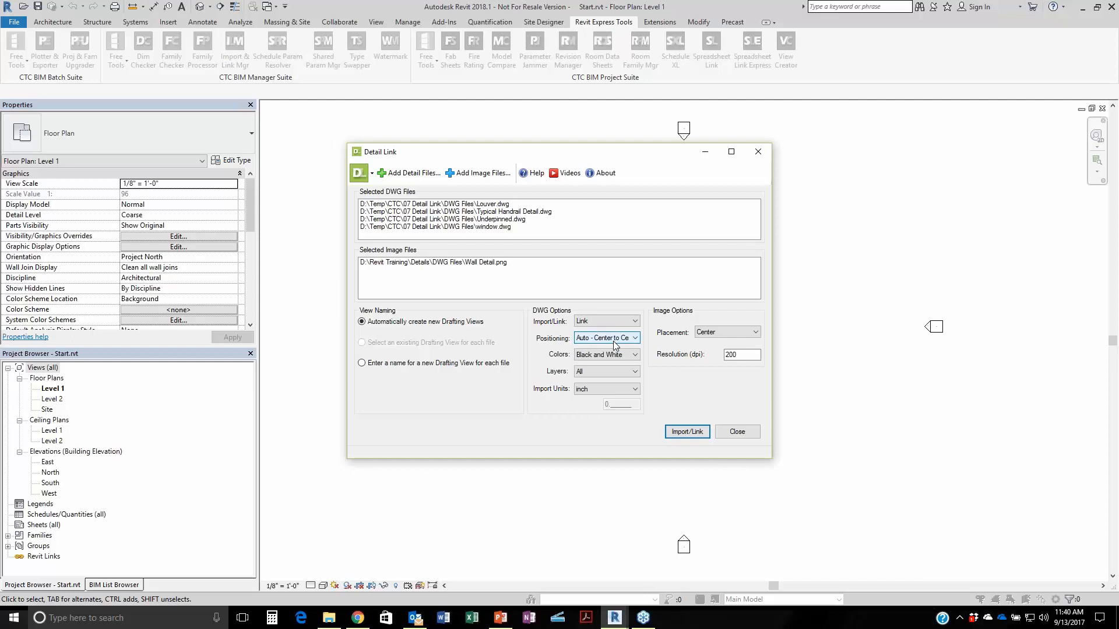
{"action": "left_click", "coordinate": [618, 354]}
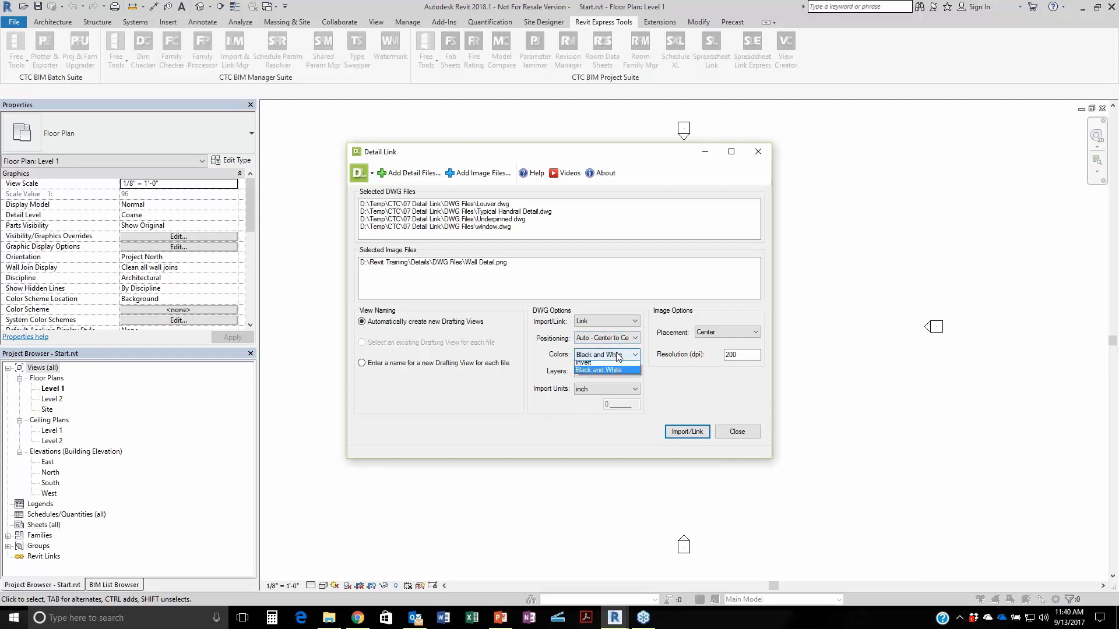
{"action": "left_click", "coordinate": [619, 356]}
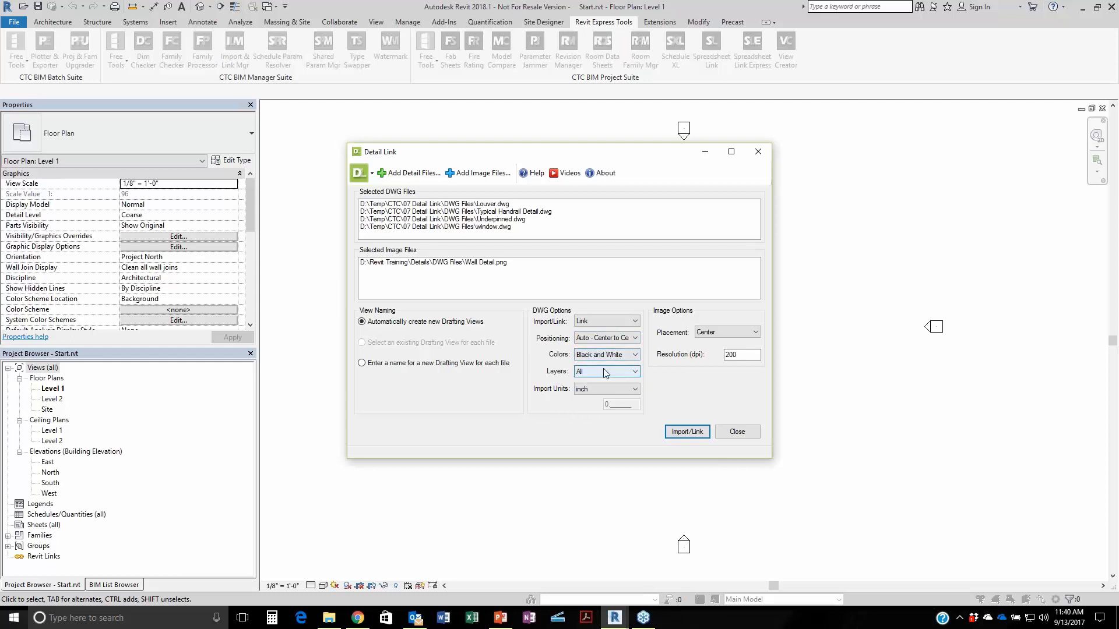
{"action": "left_click", "coordinate": [603, 372]}
{"action": "left_click", "coordinate": [603, 371]}
{"action": "left_click", "coordinate": [606, 389]}
{"action": "left_click", "coordinate": [607, 388]}
{"action": "left_click", "coordinate": [729, 334]}
{"action": "left_click_drag", "start_coordinate": [739, 355], "coordinate": [661, 359]}
Switch to File Explorer, check the pixel dimensions of Wall Detail.png, and return to Detail Link in Revit.
{"action": "left_click", "coordinate": [334, 623]}
{"action": "left_click", "coordinate": [391, 353]}
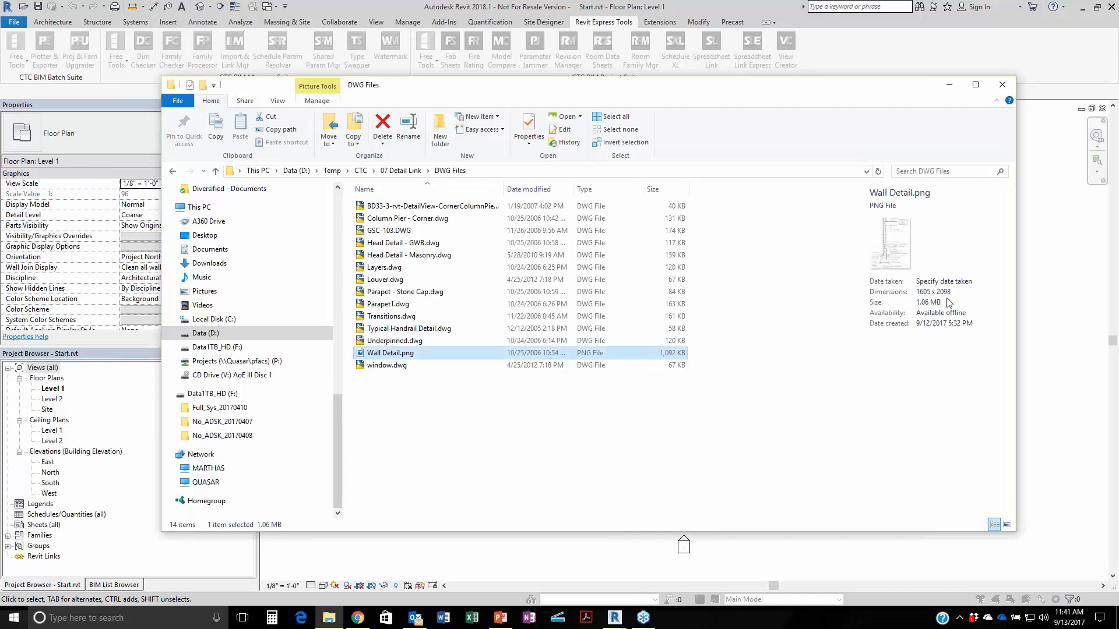
{"action": "left_click", "coordinate": [528, 554]}
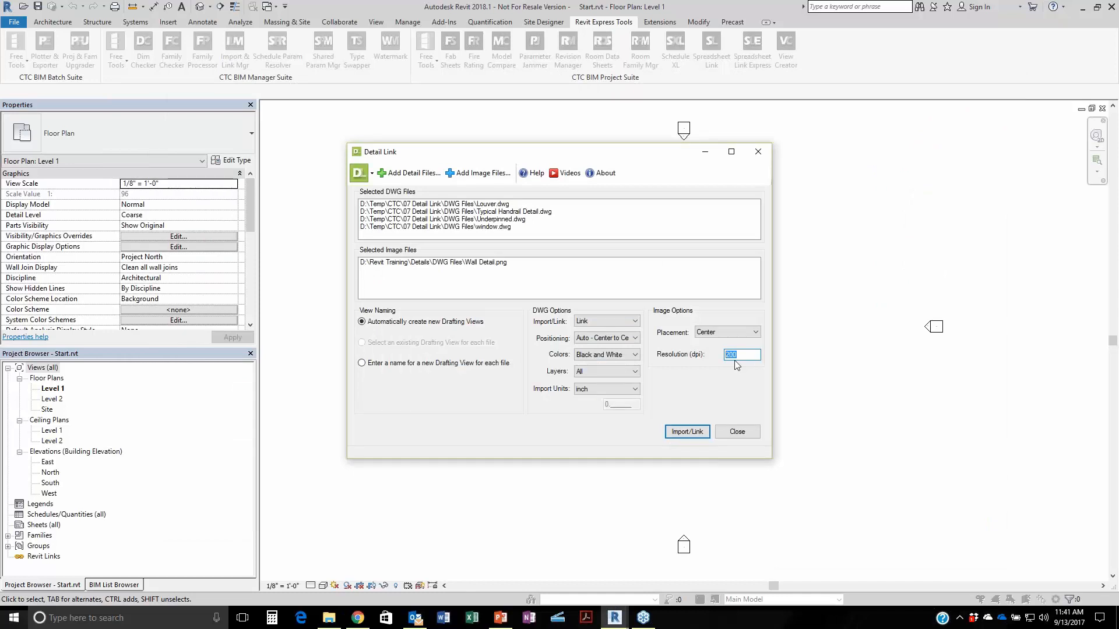
Link the four DWG files and import the image into automatically created drafting views, and close Detail Link.
{"action": "left_click", "coordinate": [695, 434]}
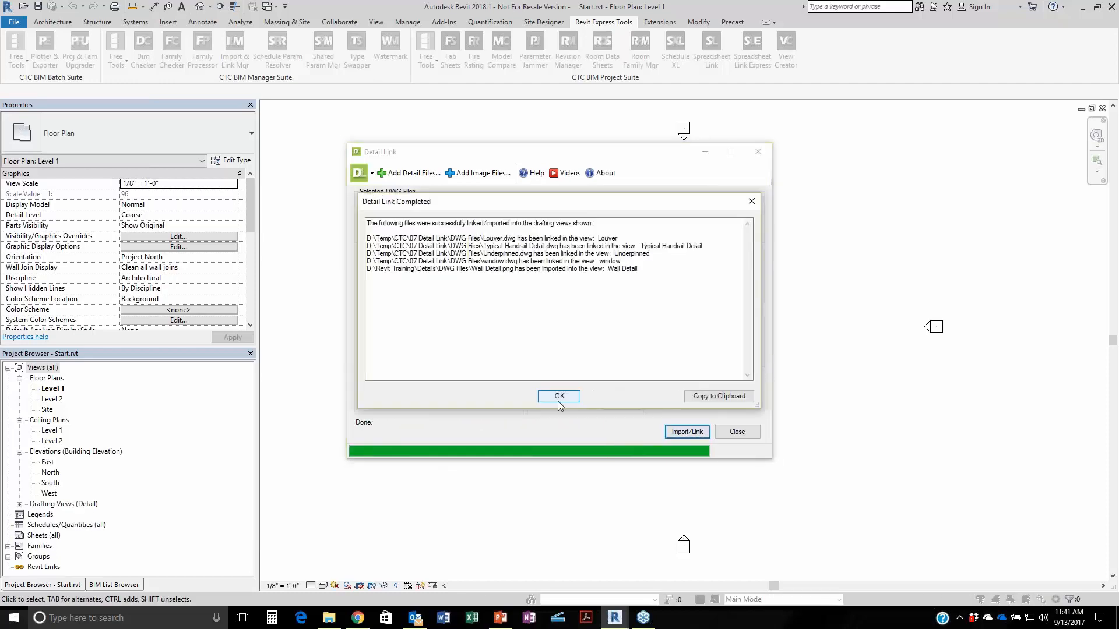
{"action": "left_click", "coordinate": [558, 400]}
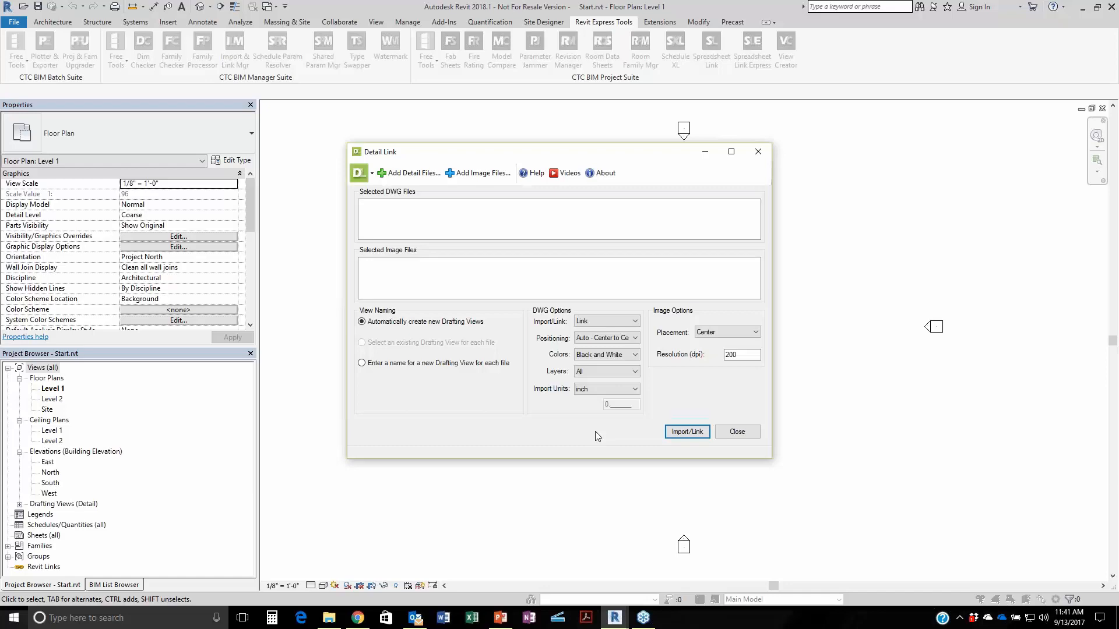
{"action": "left_click", "coordinate": [747, 432]}
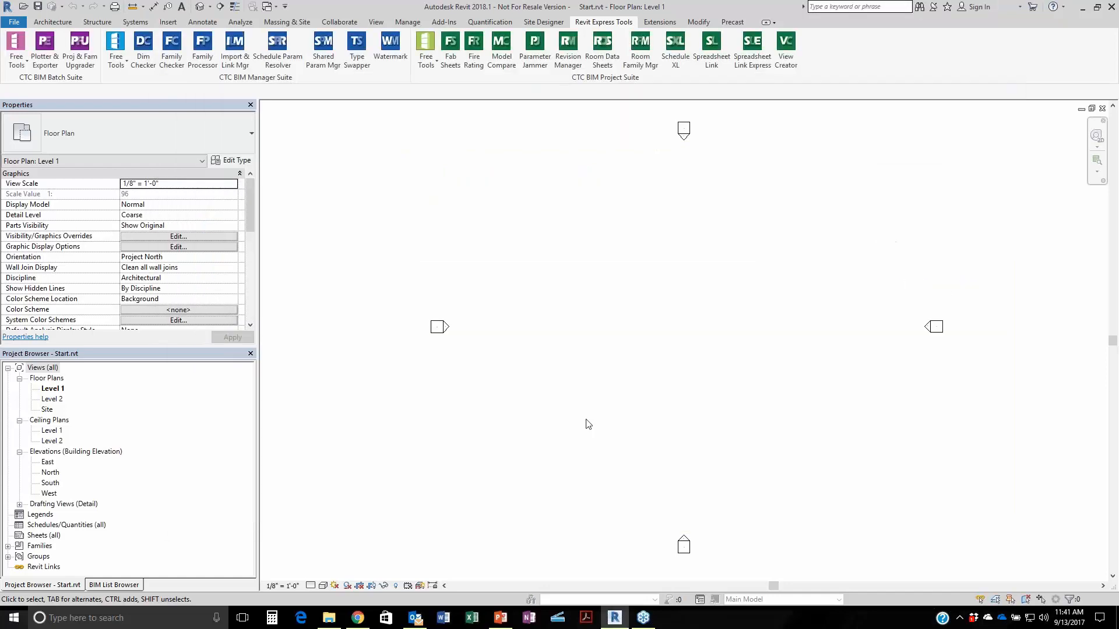
Expand the drafting views in the project and open Louver, window and Wall Detail to inspect their contents.
{"action": "left_click", "coordinate": [19, 504]}
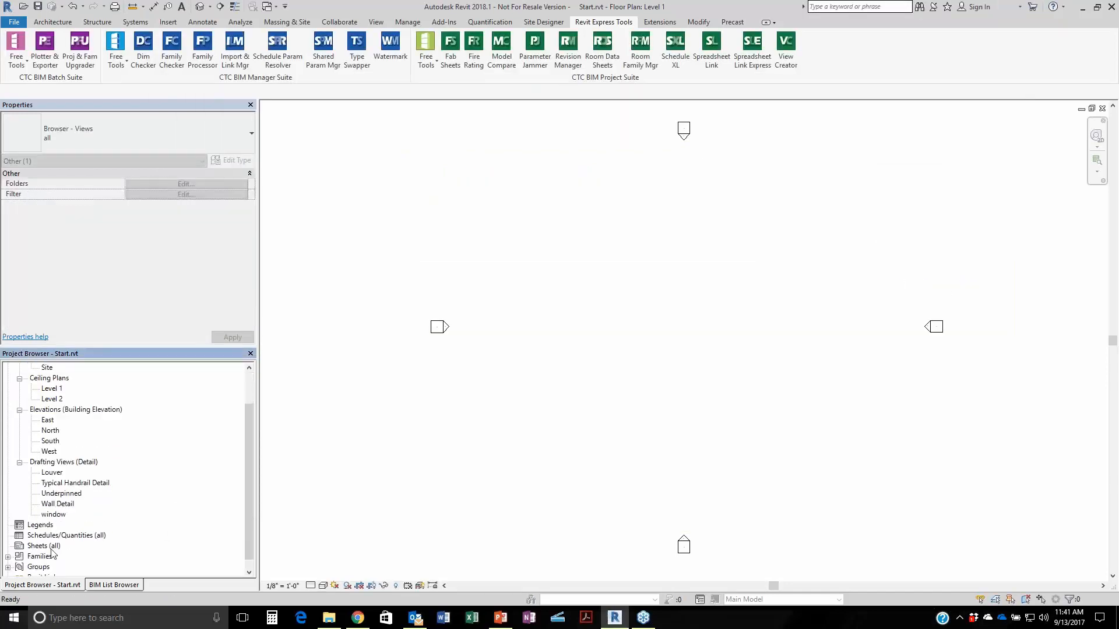
{"action": "double_click", "coordinate": [54, 472]}
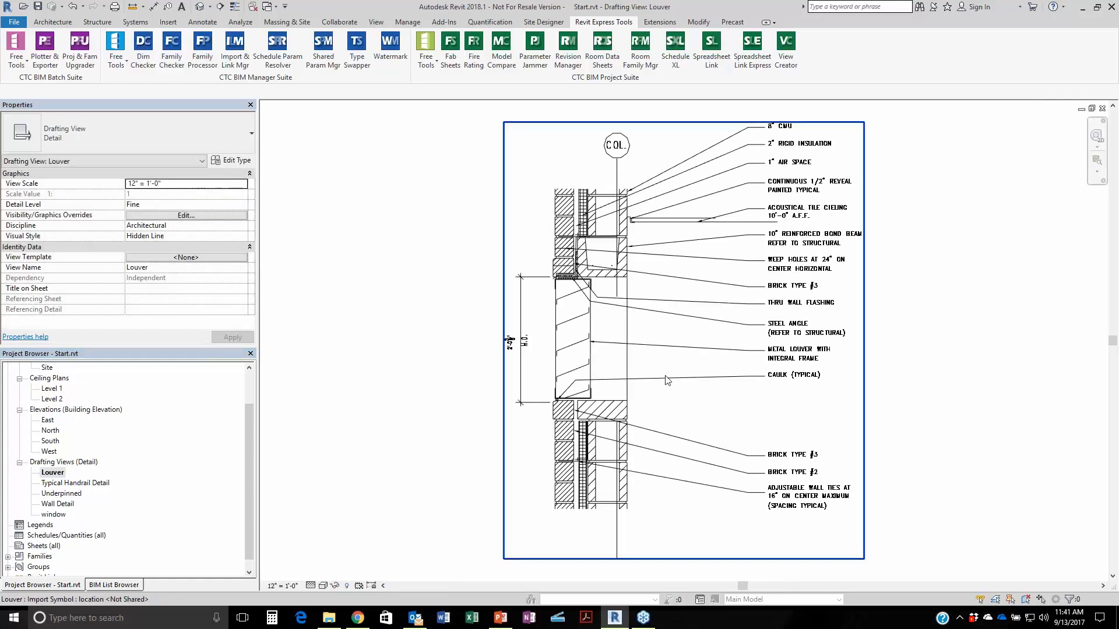
{"action": "double_click", "coordinate": [53, 514]}
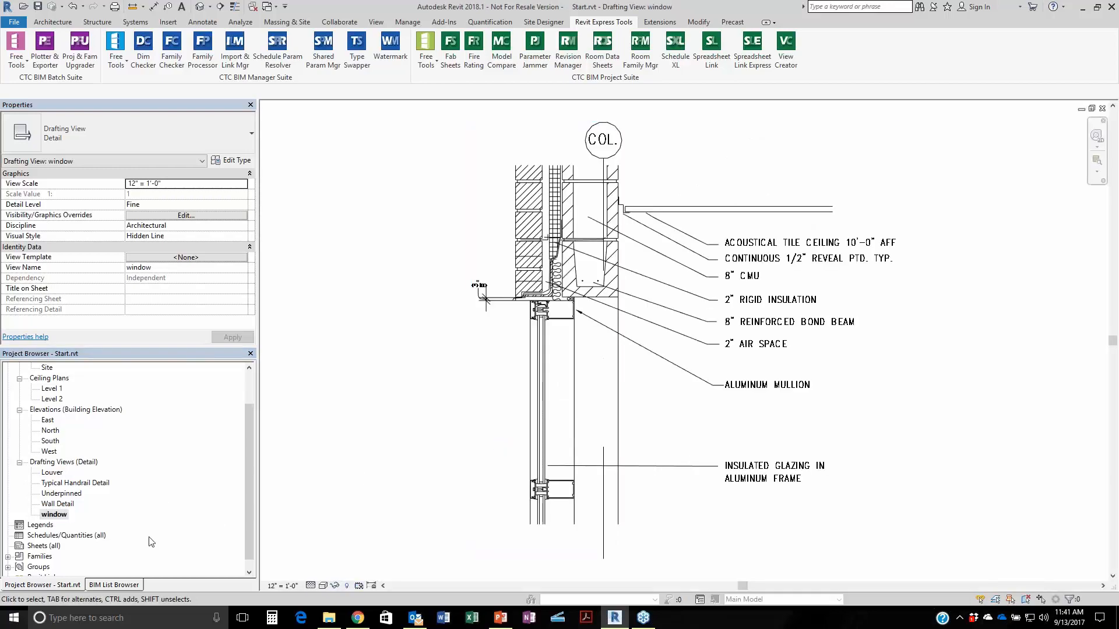
{"action": "double_click", "coordinate": [59, 504]}
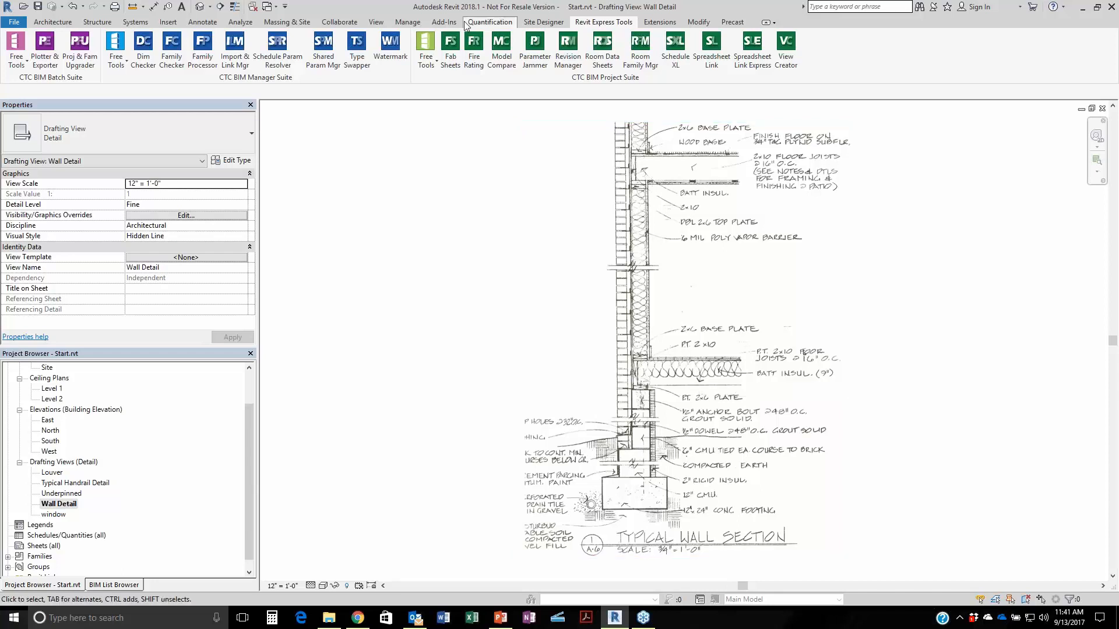
Restart Detail Link and add Wall Detail.png from D:\Revit Training\Details\DWG Files as an image file again.
{"action": "left_click", "coordinate": [426, 51]}
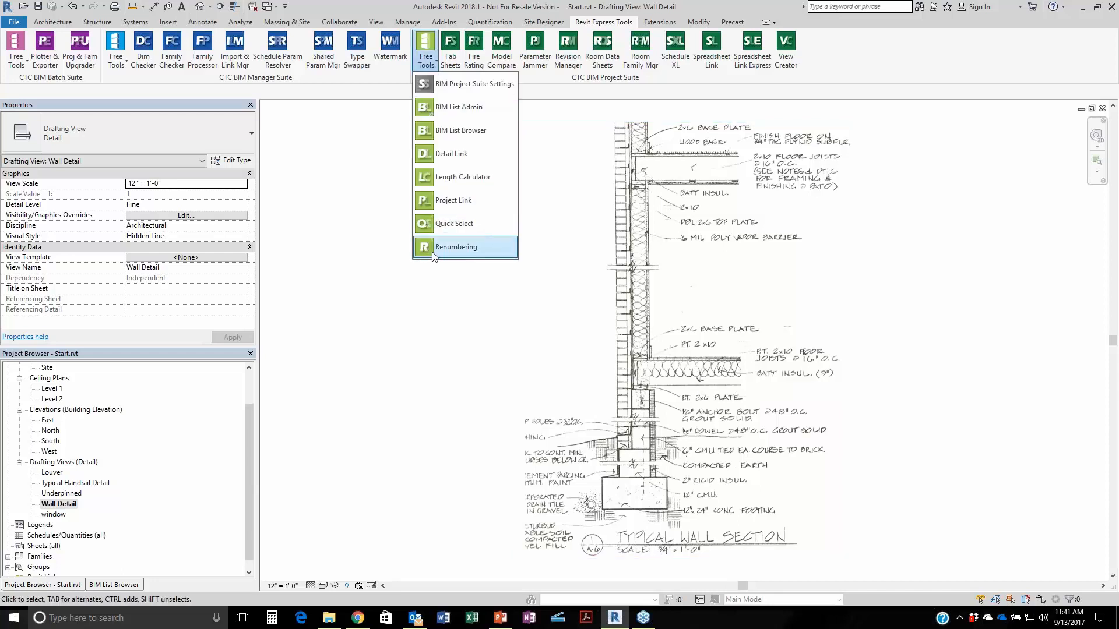
{"action": "left_click", "coordinate": [430, 155]}
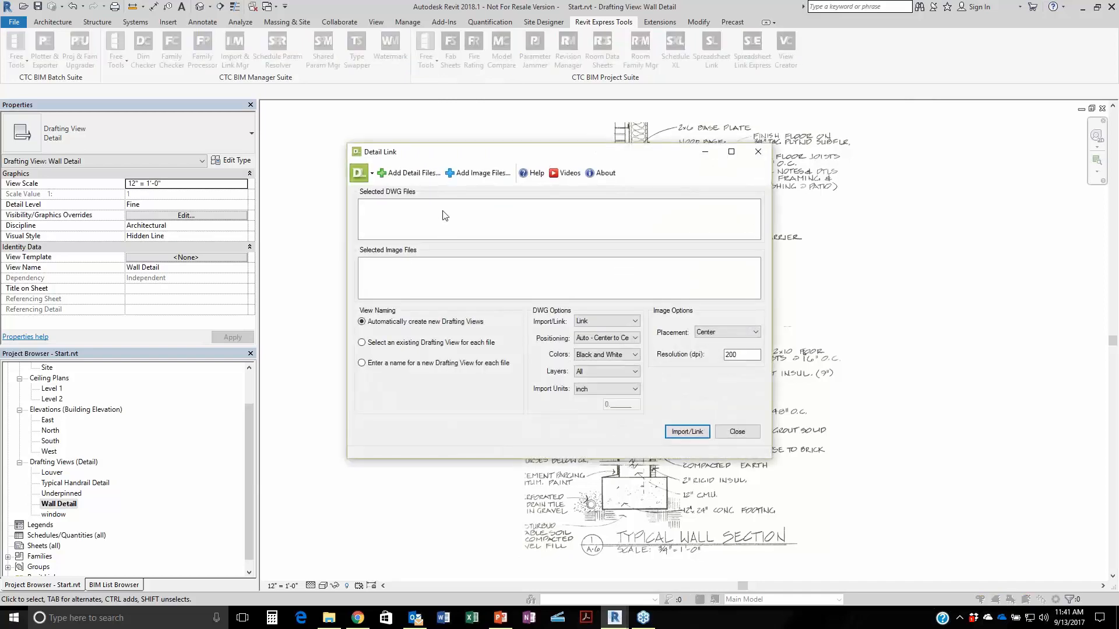
{"action": "left_click", "coordinate": [481, 173]}
{"action": "left_click", "coordinate": [639, 190]}
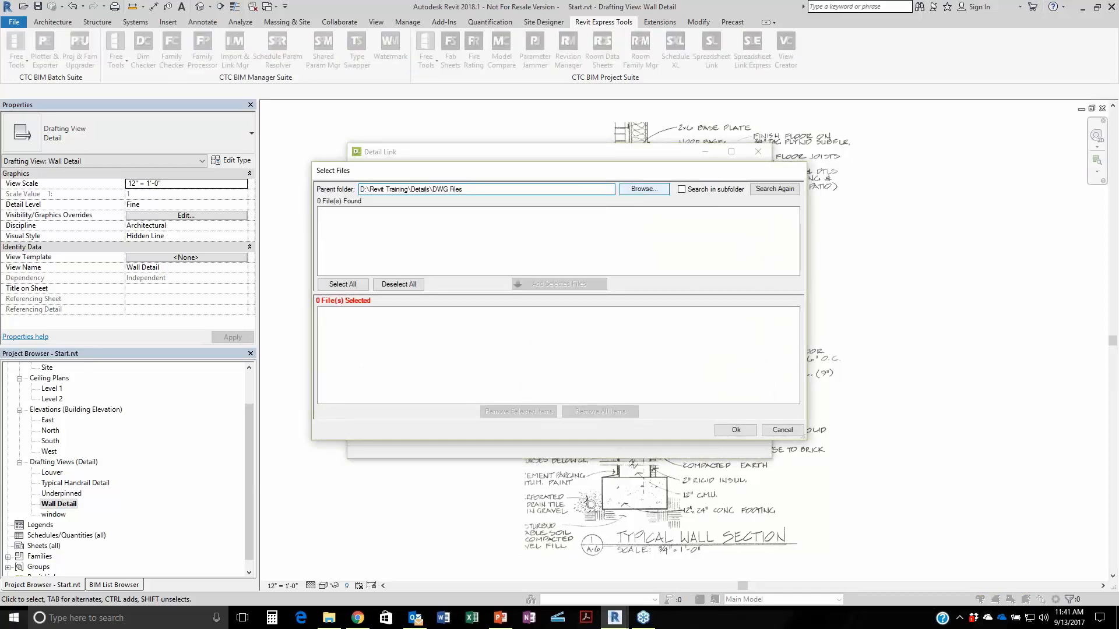
{"action": "left_click", "coordinate": [666, 464]}
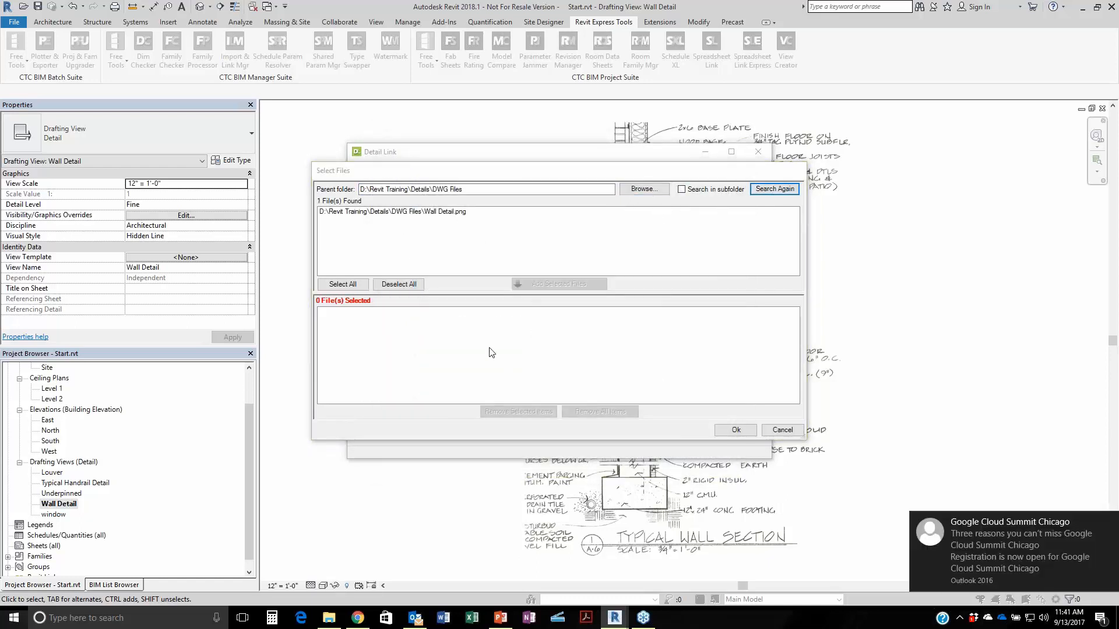
{"action": "left_click", "coordinate": [736, 429]}
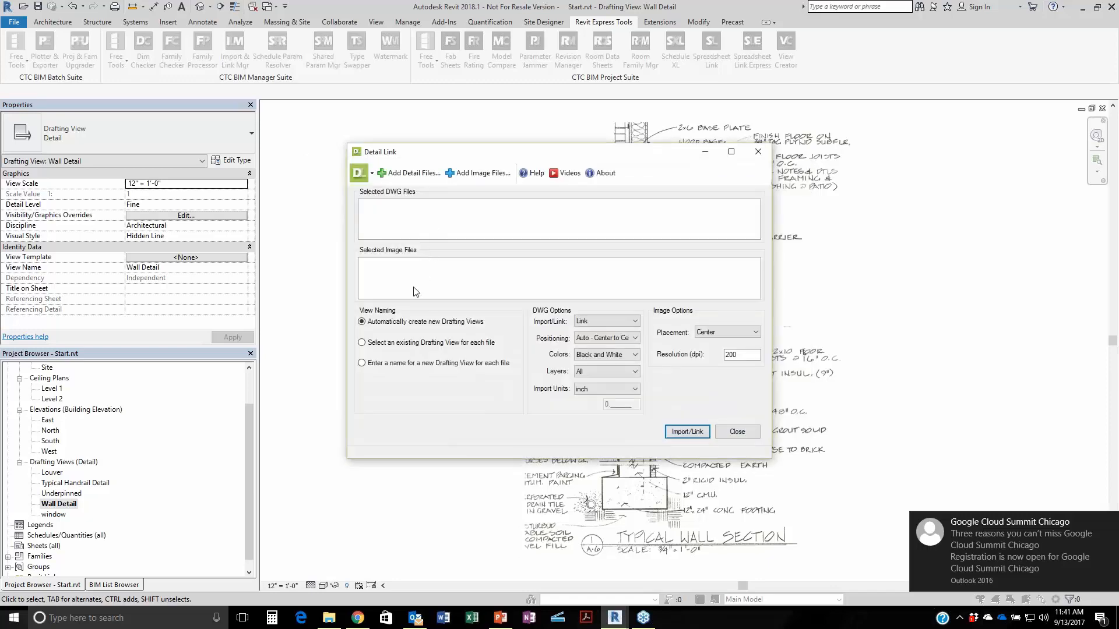
{"action": "left_click", "coordinate": [478, 173]}
{"action": "left_click", "coordinate": [443, 213]}
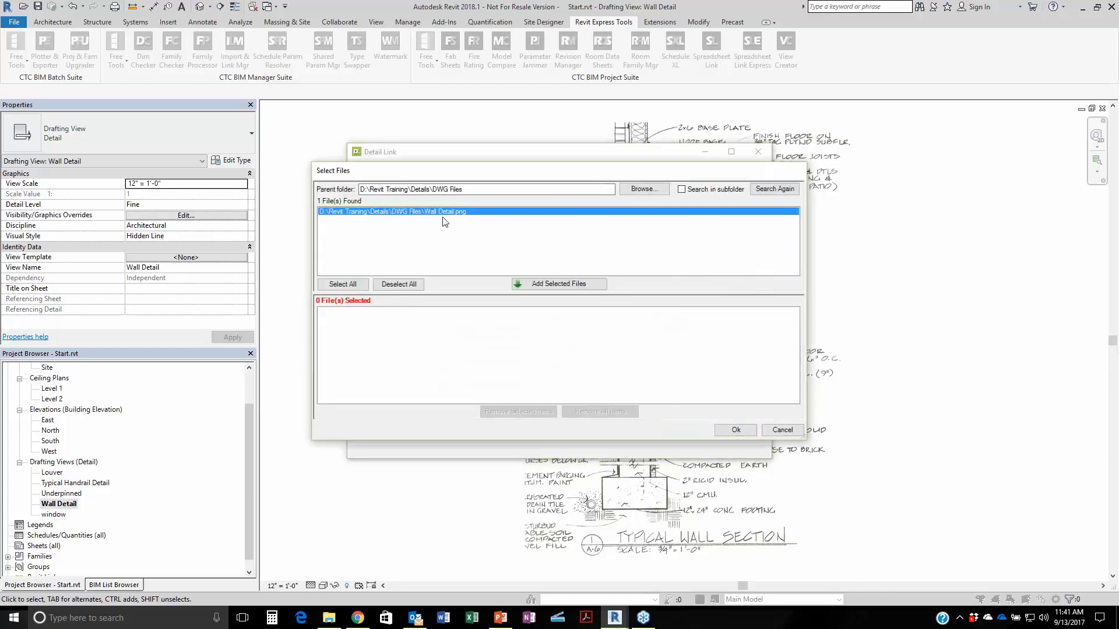
{"action": "left_click", "coordinate": [551, 284]}
{"action": "left_click", "coordinate": [729, 429]}
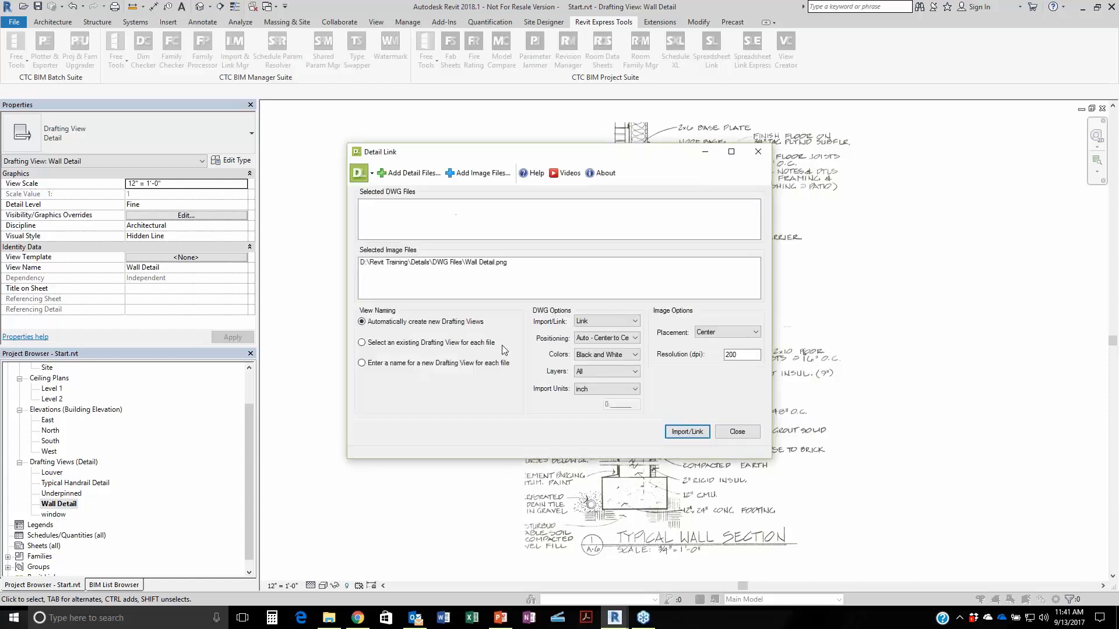
Set the image resolution to 300 dpi, start the import with automatic view creation, and cancel at the drafting view name choice.
{"action": "double_click", "coordinate": [729, 354]}
{"action": "type", "text": "300"}
{"action": "left_click", "coordinate": [694, 433]}
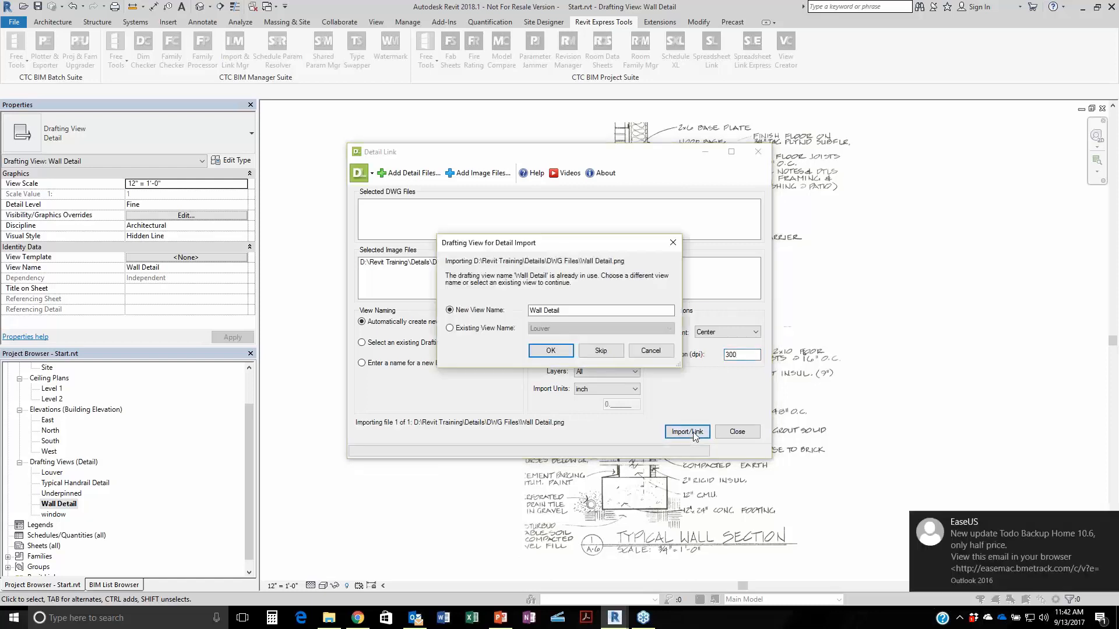
{"action": "left_click", "coordinate": [651, 351]}
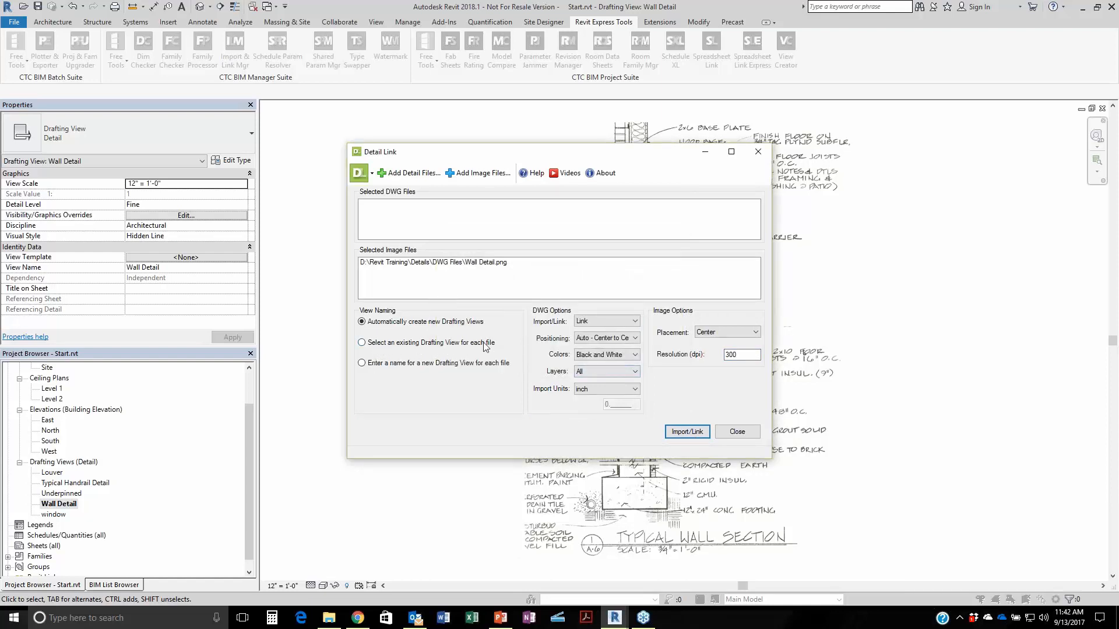
Change view naming to selecting an existing drafting view for each file, and import Wall Detail.png into the Wall Detail view.
{"action": "left_click", "coordinate": [375, 345]}
{"action": "left_click", "coordinate": [688, 432]}
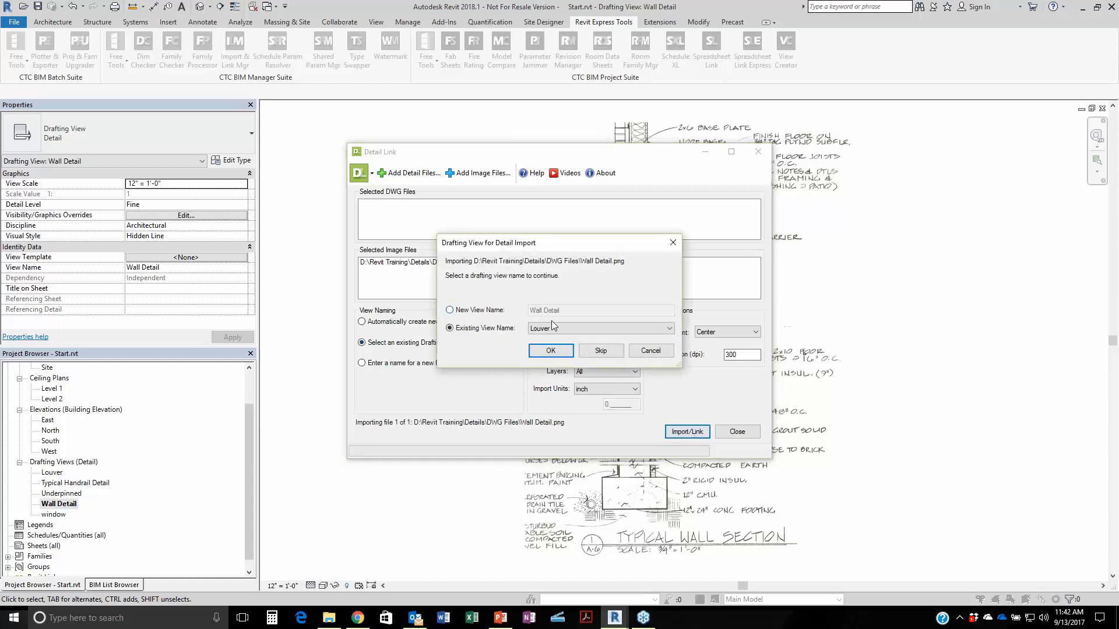
{"action": "left_click", "coordinate": [570, 328]}
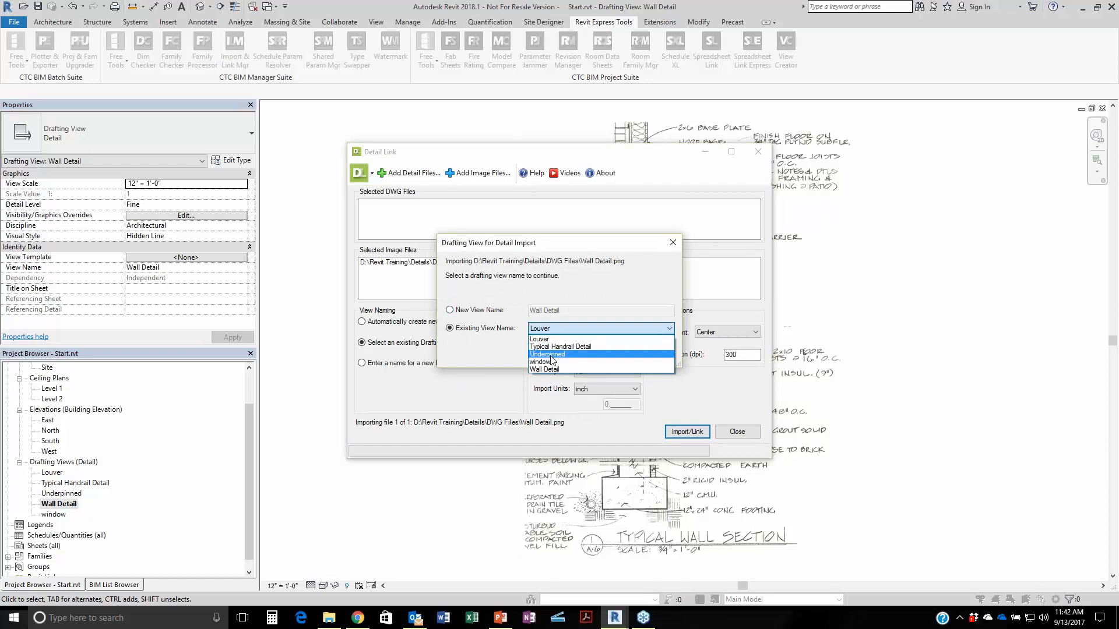
{"action": "left_click", "coordinate": [551, 369]}
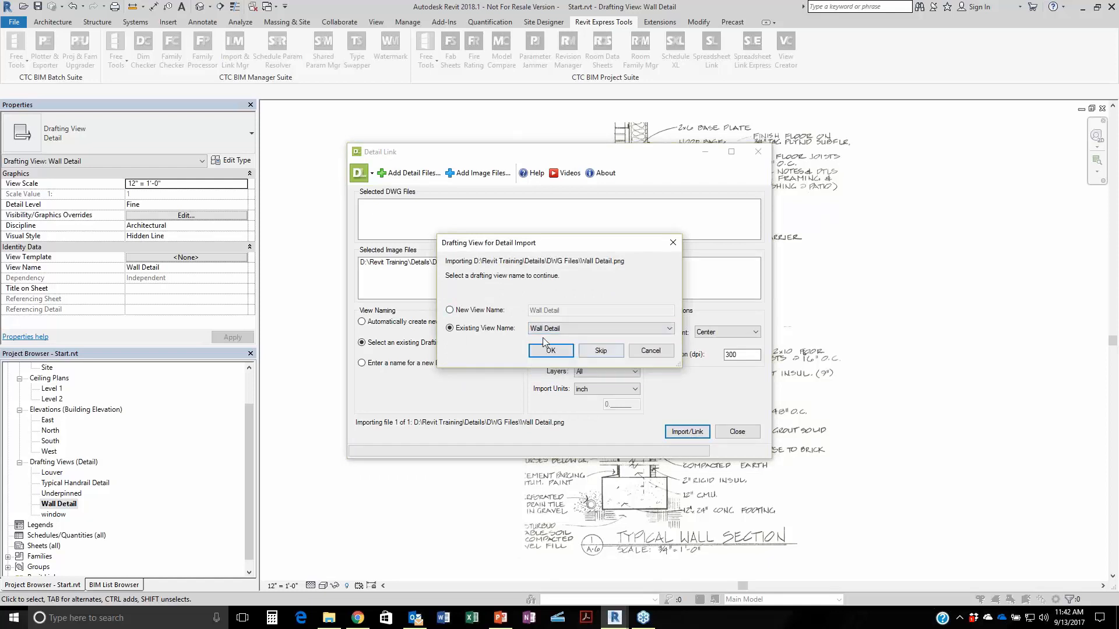
{"action": "left_click", "coordinate": [551, 352]}
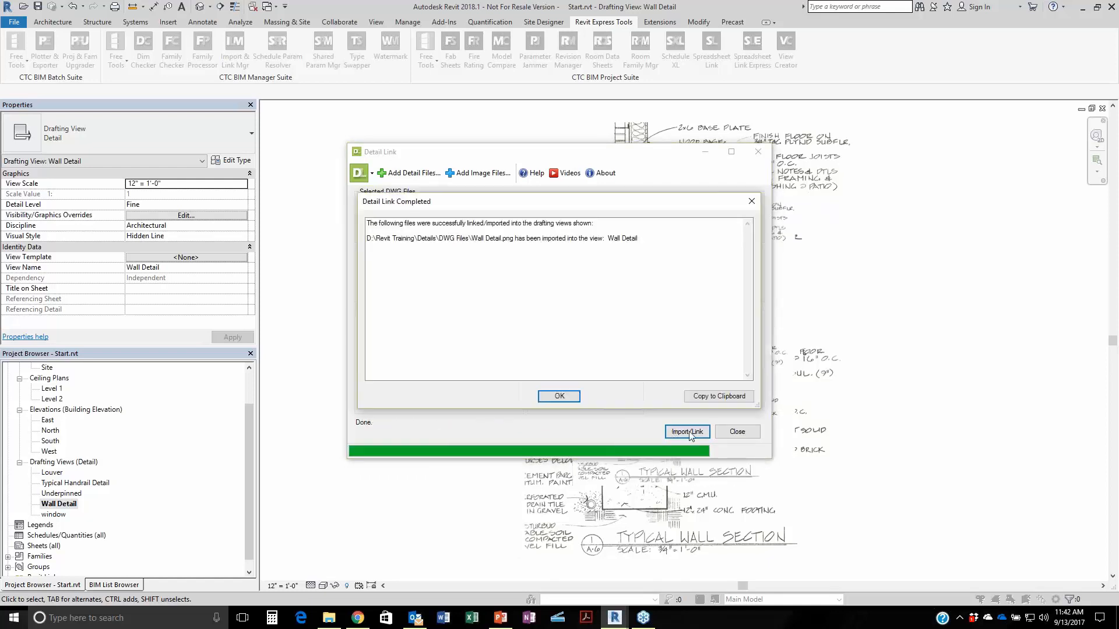
Close Detail Link and move the newly imported Wall Detail.png image clear of the original, to its right.
{"action": "left_click", "coordinate": [559, 397]}
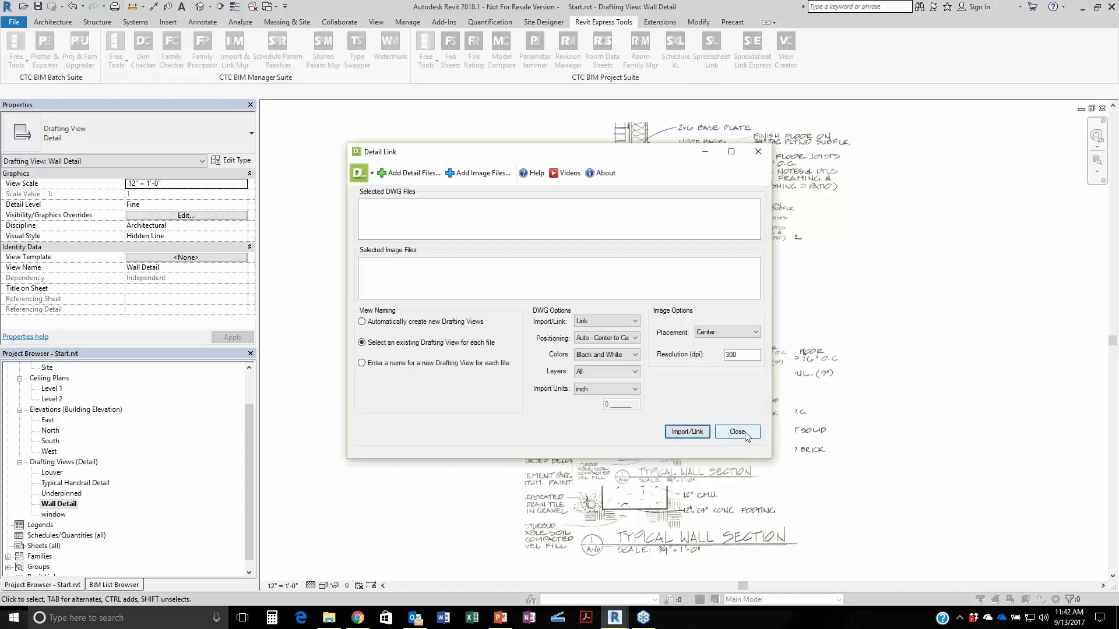
{"action": "left_click", "coordinate": [737, 432]}
{"action": "left_click", "coordinate": [691, 333]}
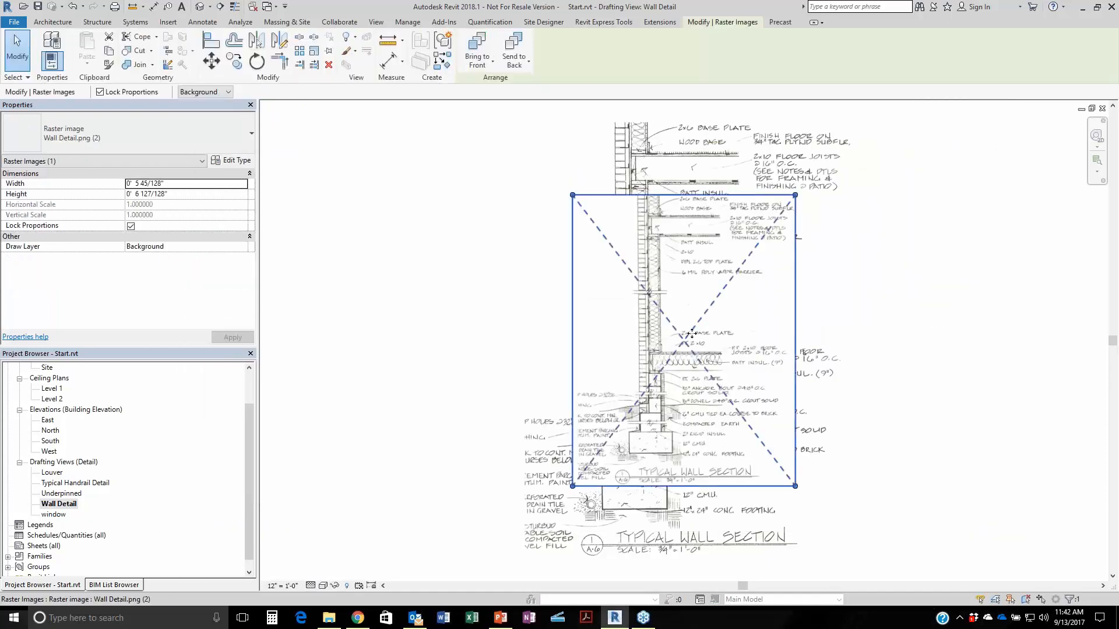
{"action": "left_click_drag", "start_coordinate": [692, 333], "coordinate": [964, 334]}
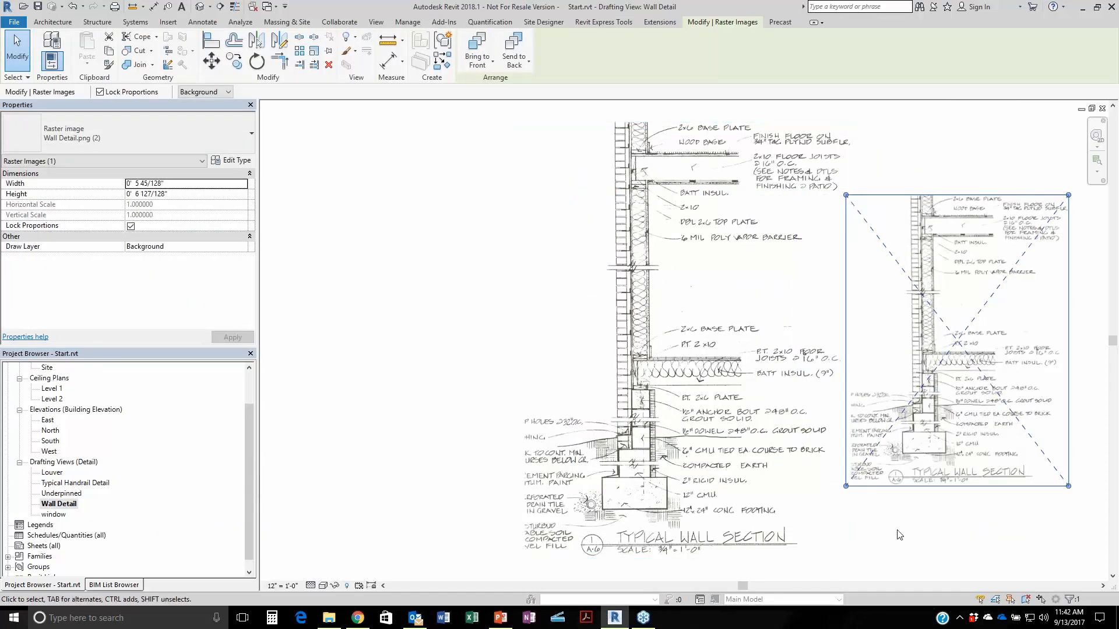
{"action": "left_click", "coordinate": [933, 535]}
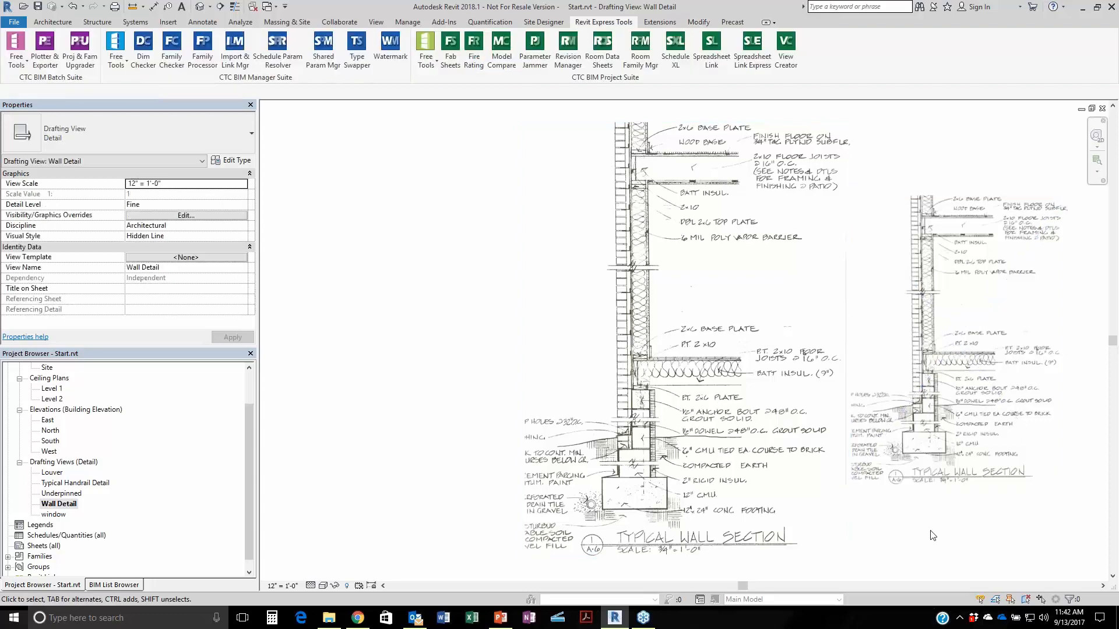
Select the smaller Wall Detail.png image and check its width and height properties.
{"action": "left_click", "coordinate": [926, 459]}
{"action": "left_click", "coordinate": [187, 187]}
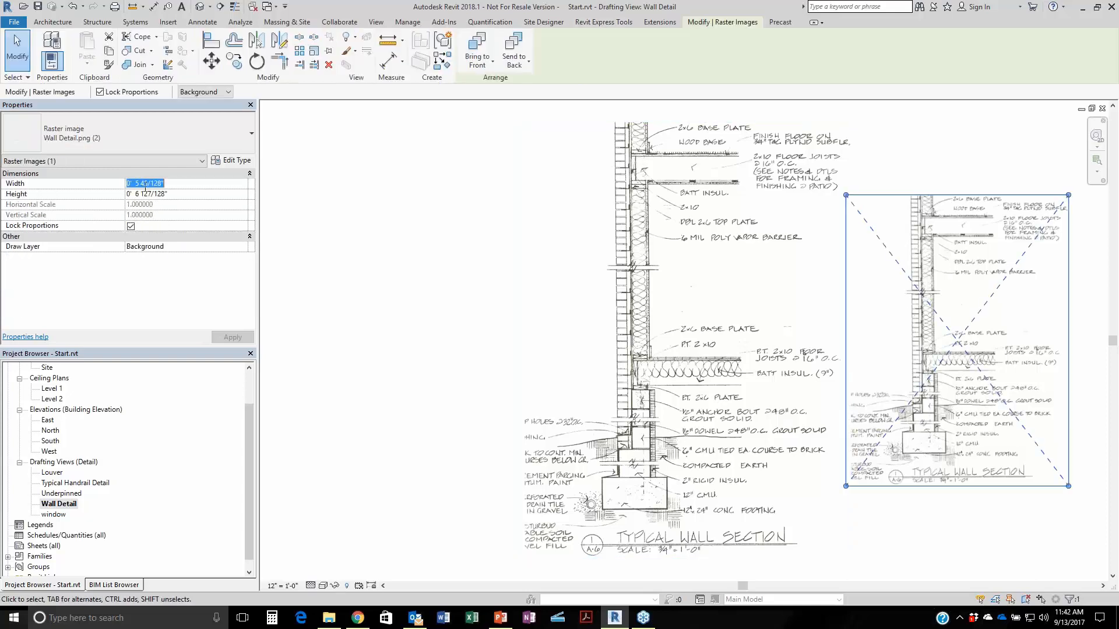
{"action": "key", "text": "Tab"}
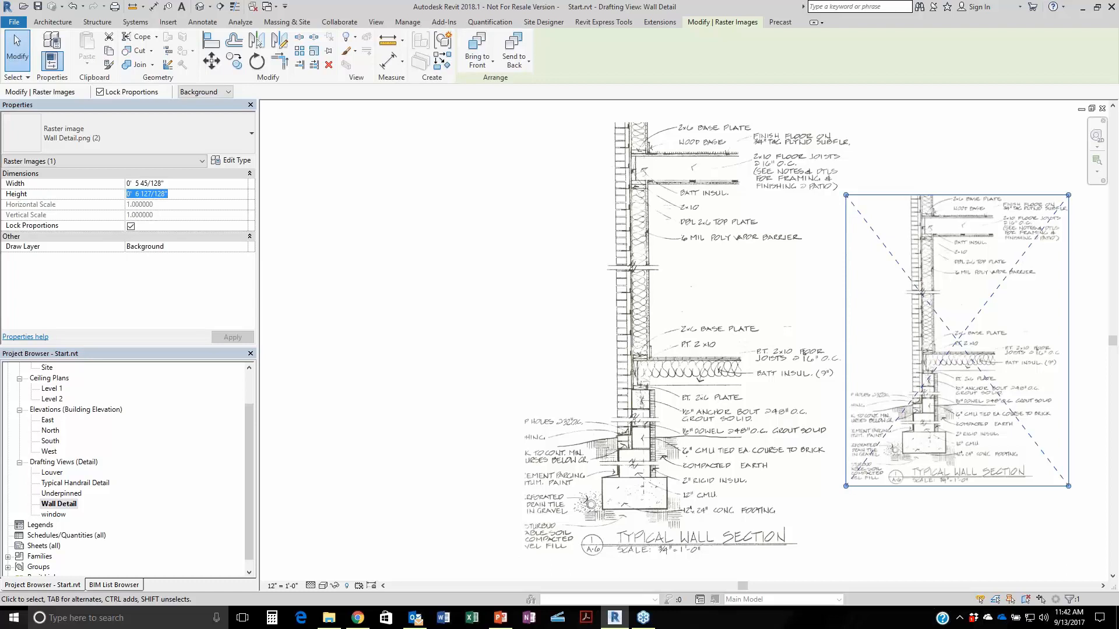
{"action": "left_click", "coordinate": [303, 243]}
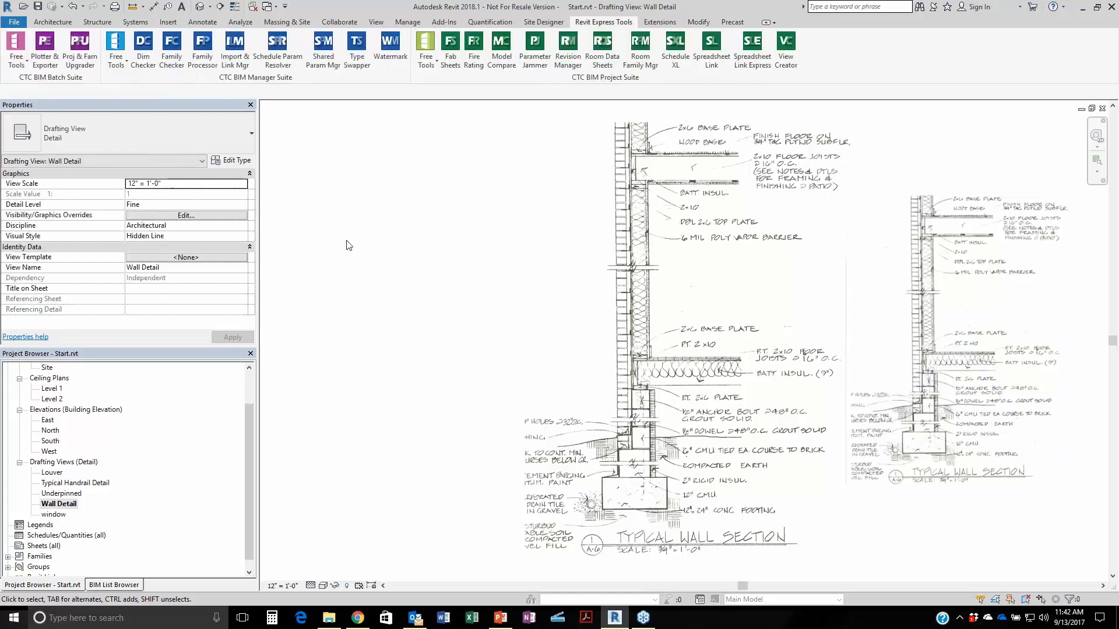
Look over the free project tools, and close the Start project.
{"action": "left_click", "coordinate": [426, 51]}
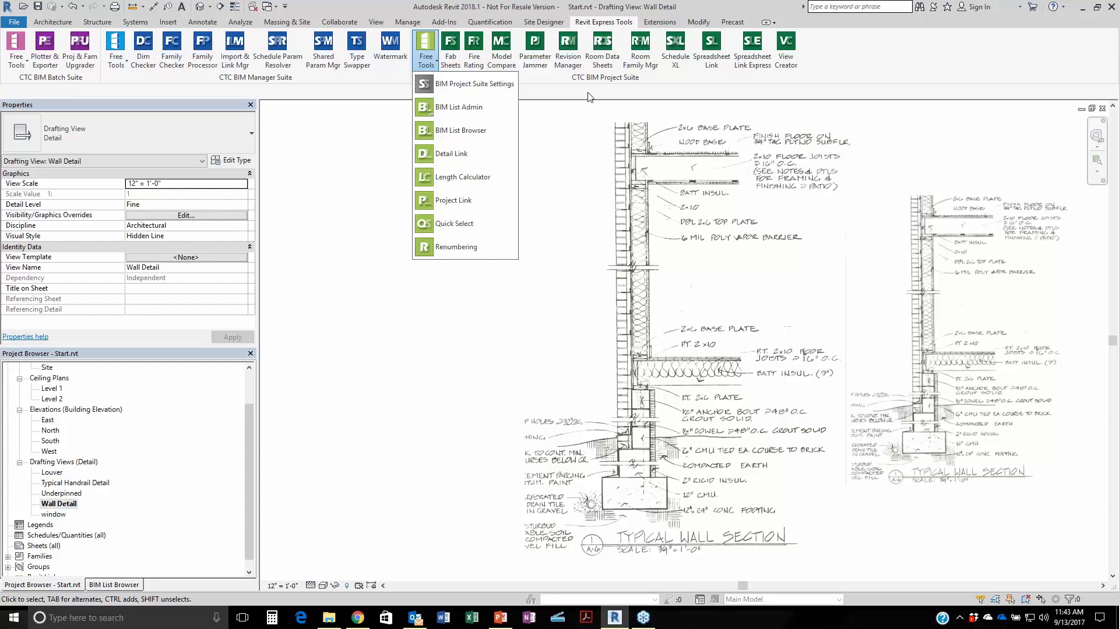
{"action": "left_click", "coordinate": [398, 334]}
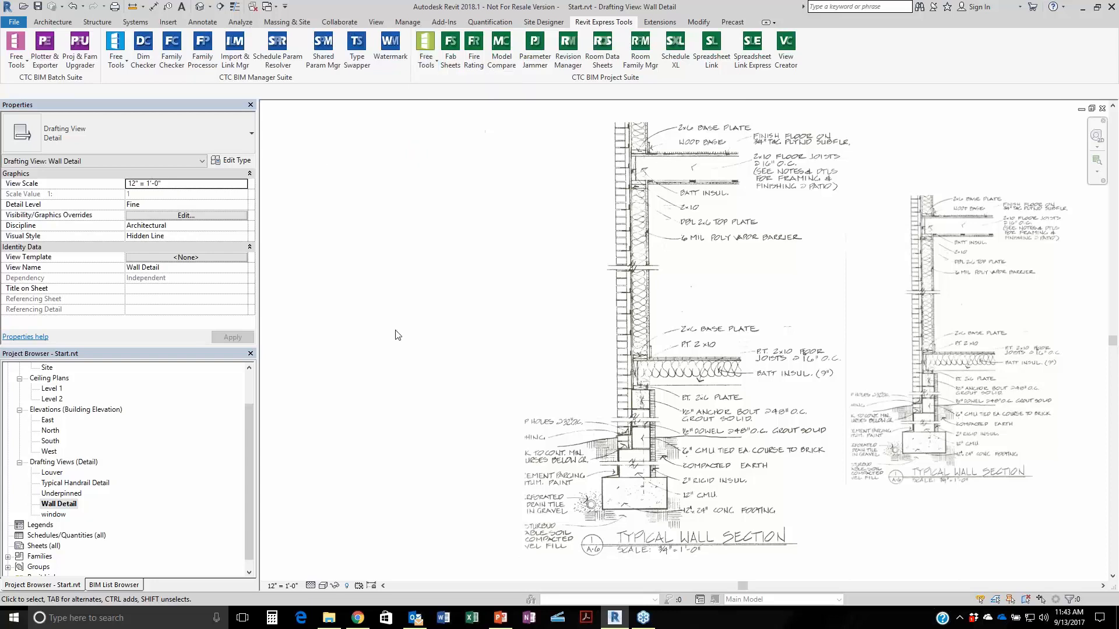
{"action": "key", "text": "ctrl+w"}
{"action": "left_click", "coordinate": [597, 308]}
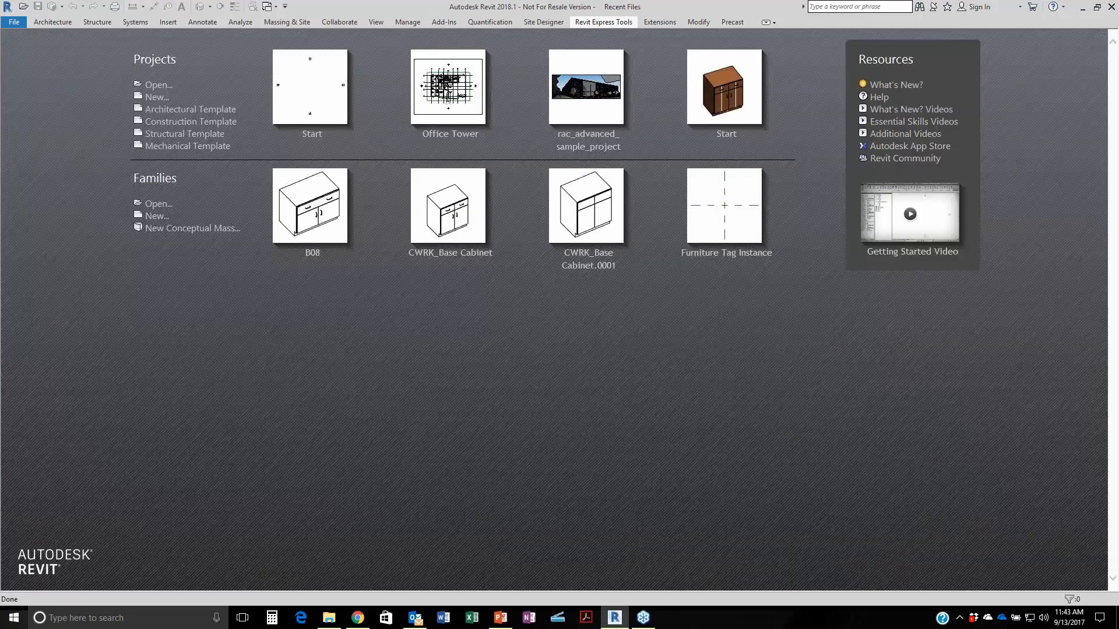
Open rac_advanced_sample_project.rvt from the 08 Quick Select folder in CTC.
{"action": "key", "text": "ctrl+o"}
{"action": "left_click", "coordinate": [706, 190]}
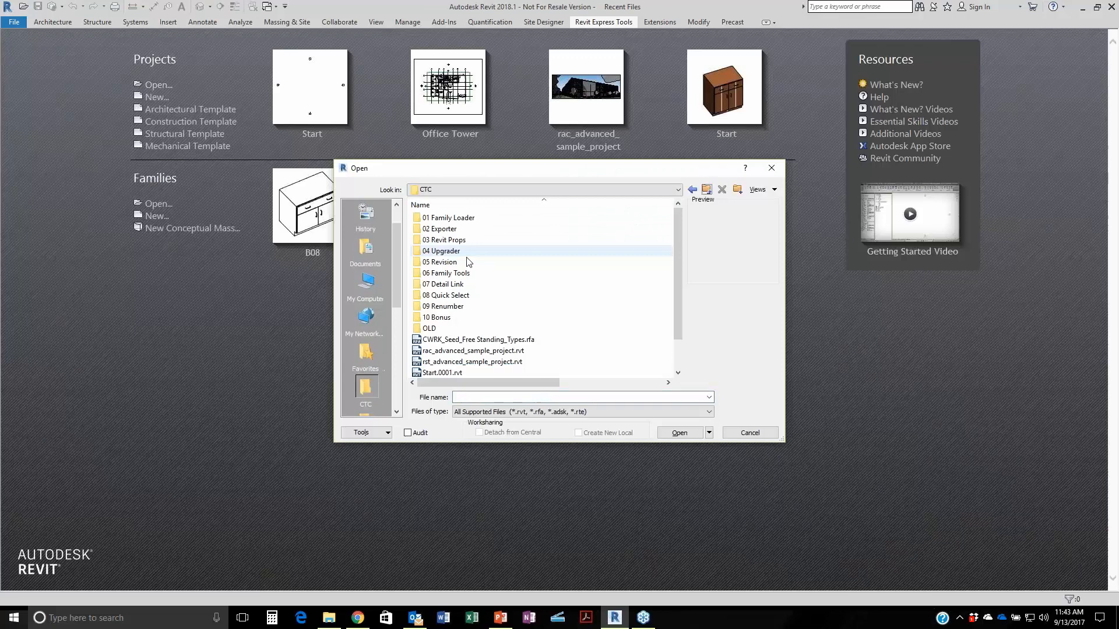
{"action": "double_click", "coordinate": [446, 294]}
{"action": "left_click", "coordinate": [460, 219]}
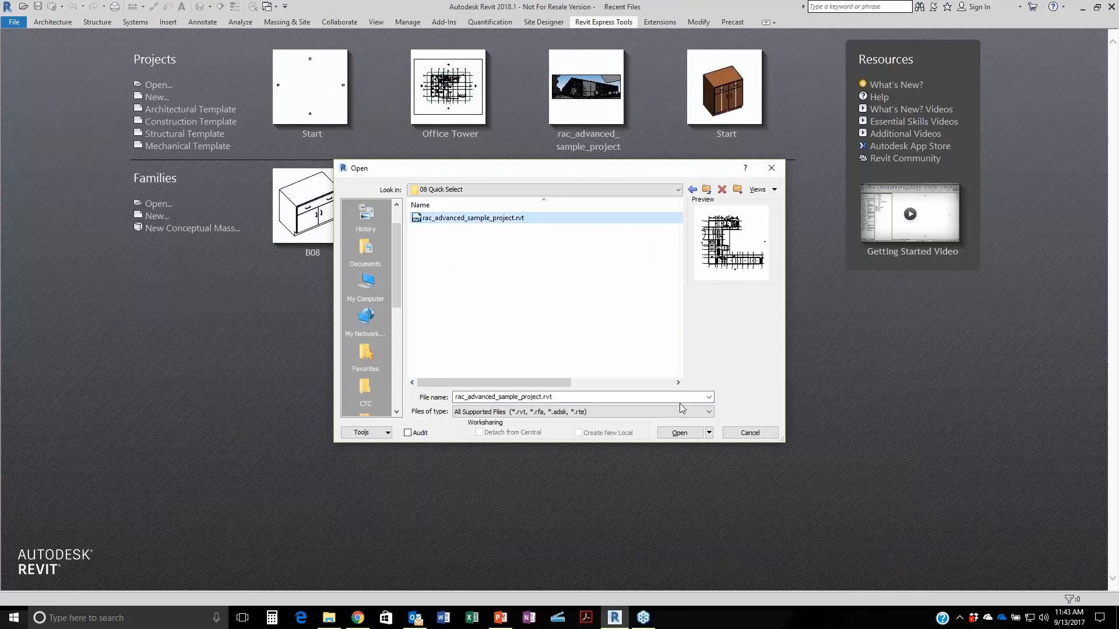
{"action": "left_click", "coordinate": [679, 432]}
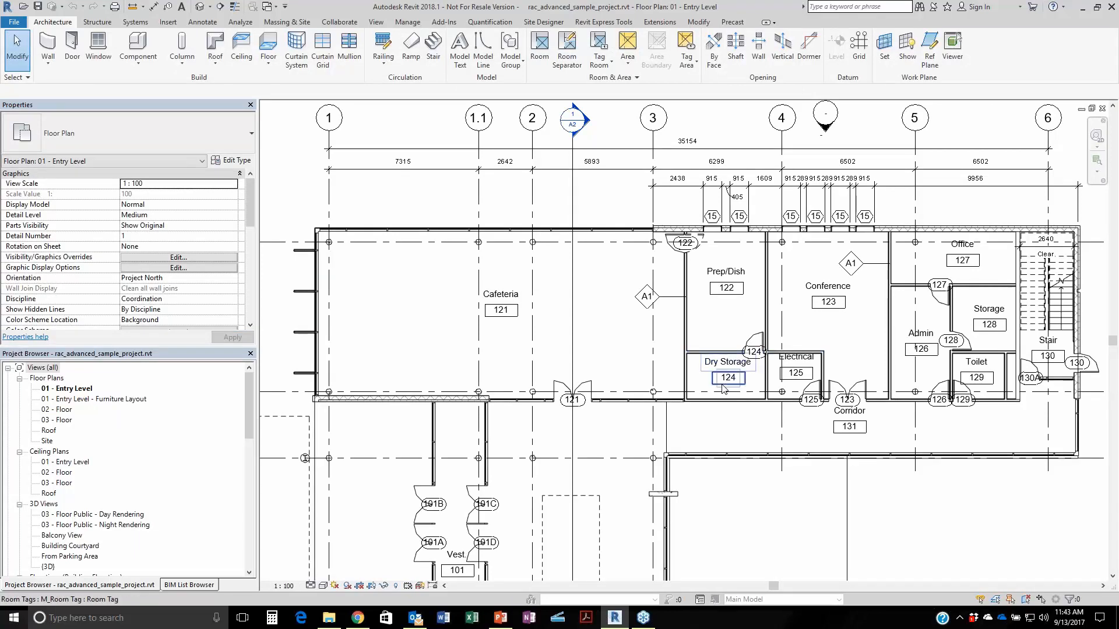
Open the default {3D} view and frame the building closely.
{"action": "double_click", "coordinate": [49, 566]}
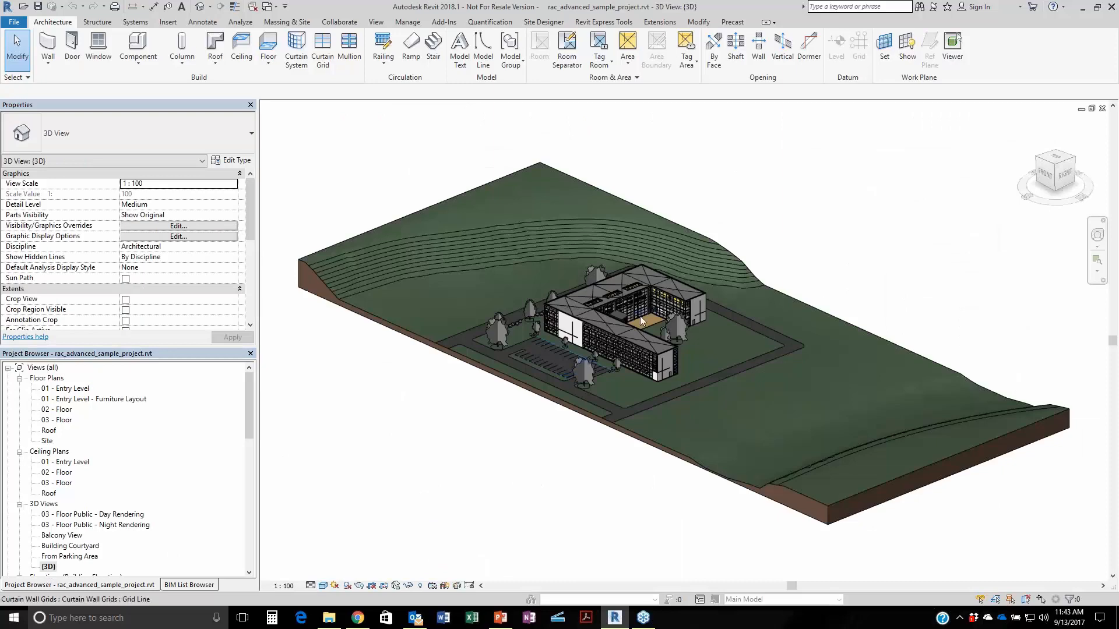
{"action": "scroll", "coordinate": [640, 315], "scroll_direction": "up", "scroll_amount": 3}
{"action": "scroll", "coordinate": [631, 315], "scroll_direction": "up", "scroll_amount": 4}
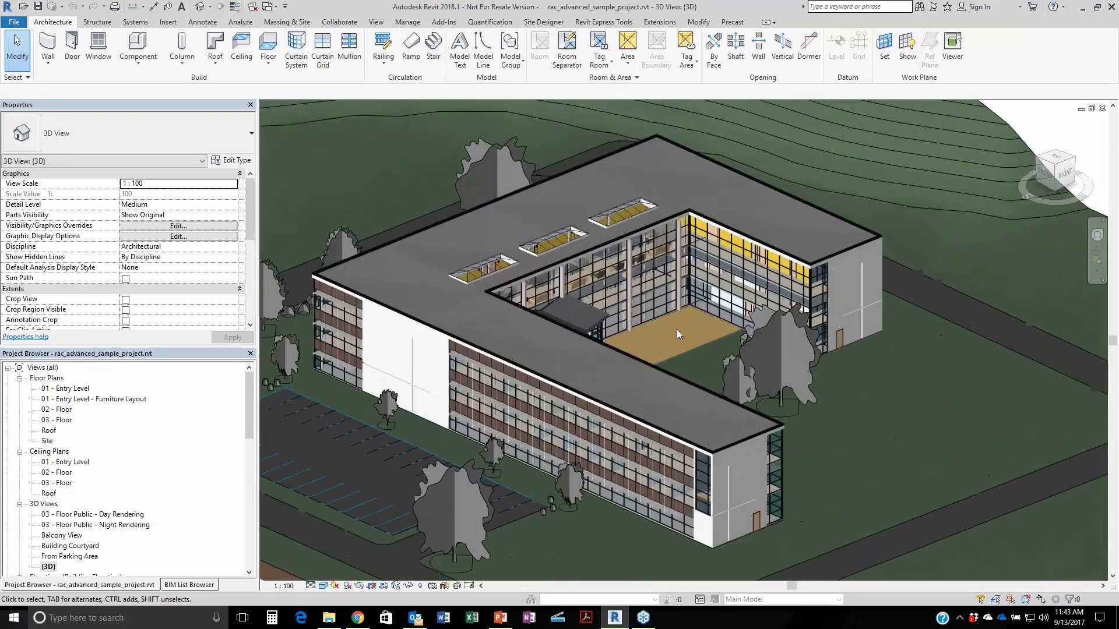
{"action": "middle_click_drag", "start_coordinate": [676, 330], "coordinate": [801, 358]}
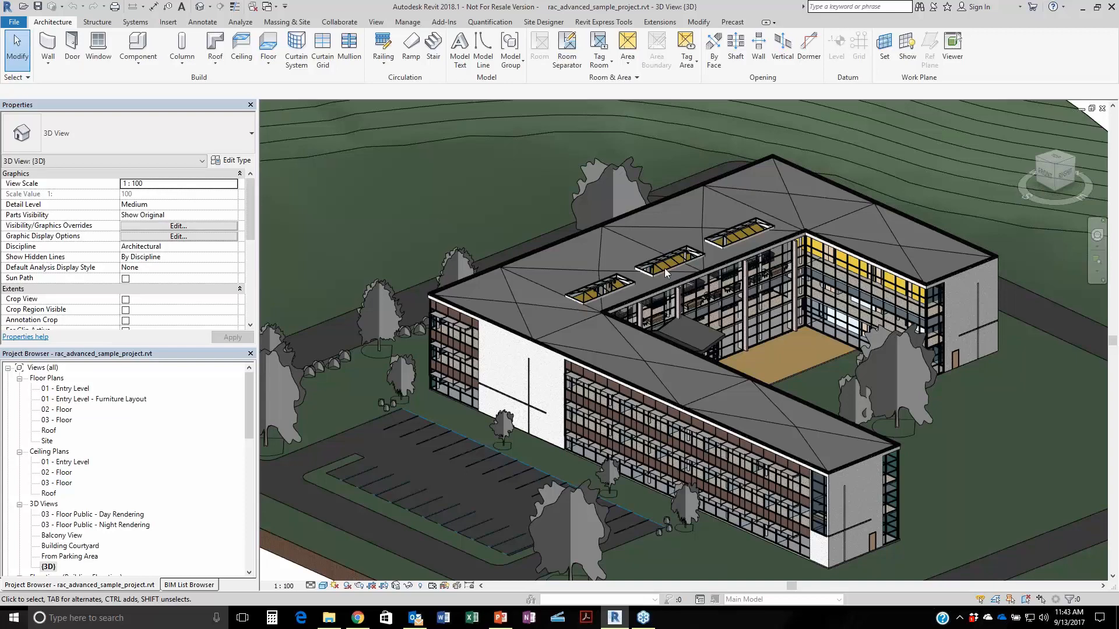
Start the free Quick Select tool and position its dialog clear of the building.
{"action": "left_click", "coordinate": [606, 23]}
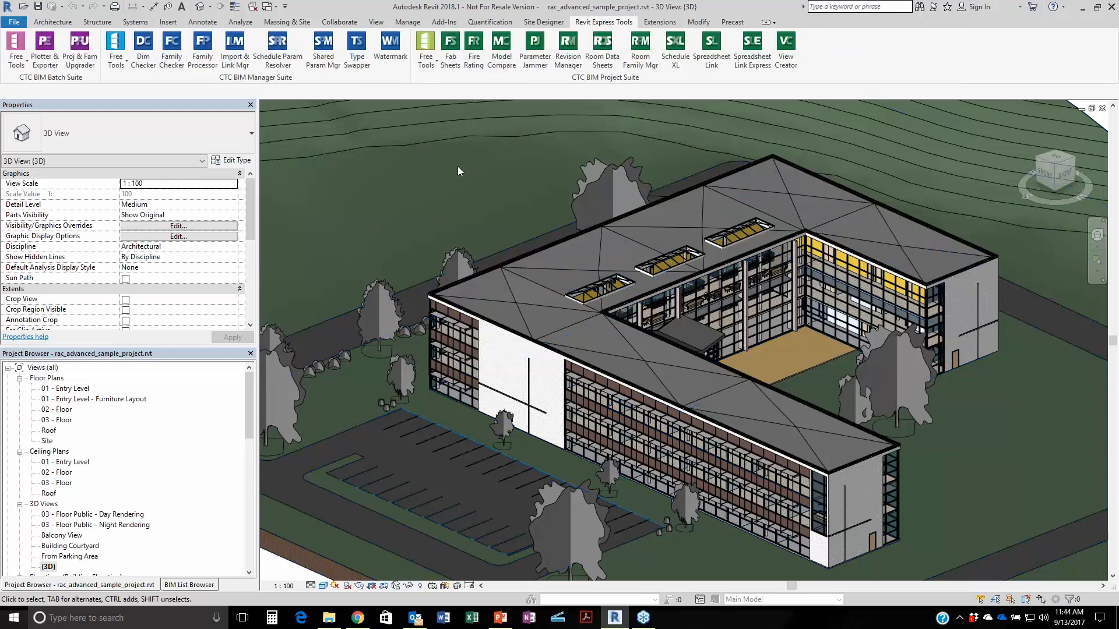
{"action": "left_click", "coordinate": [426, 65]}
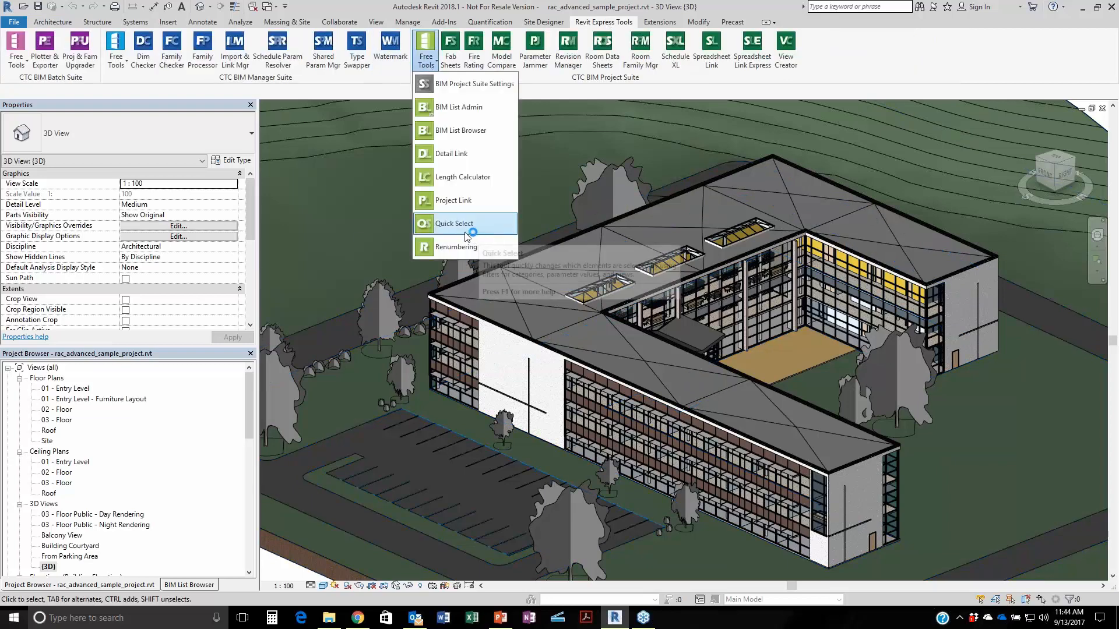
{"action": "left_click", "coordinate": [446, 225]}
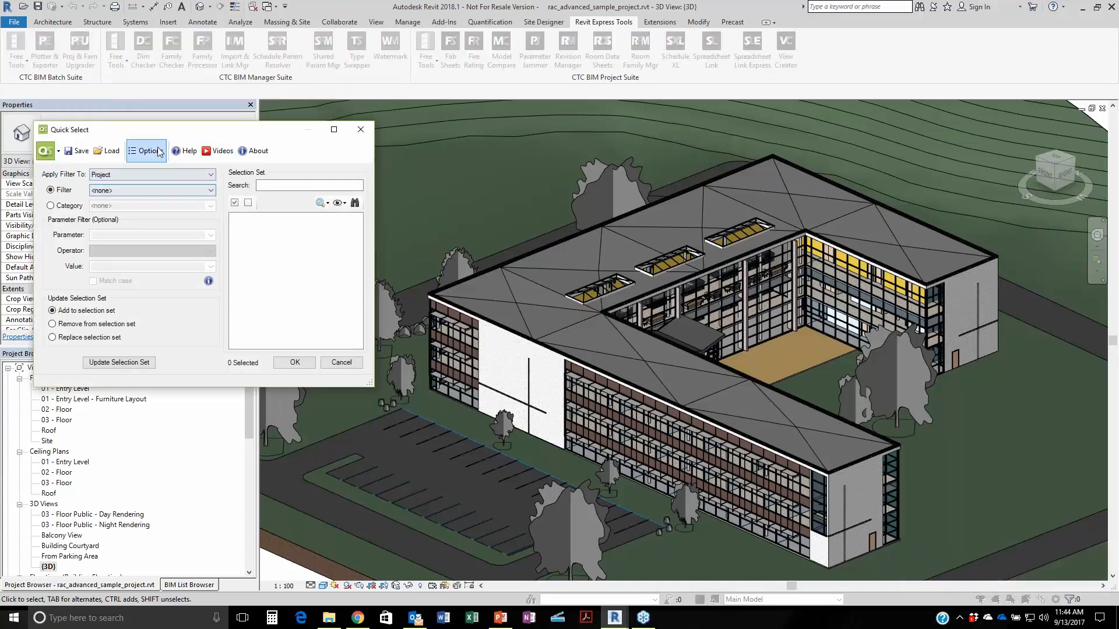
{"action": "left_click_drag", "start_coordinate": [161, 136], "coordinate": [173, 95]}
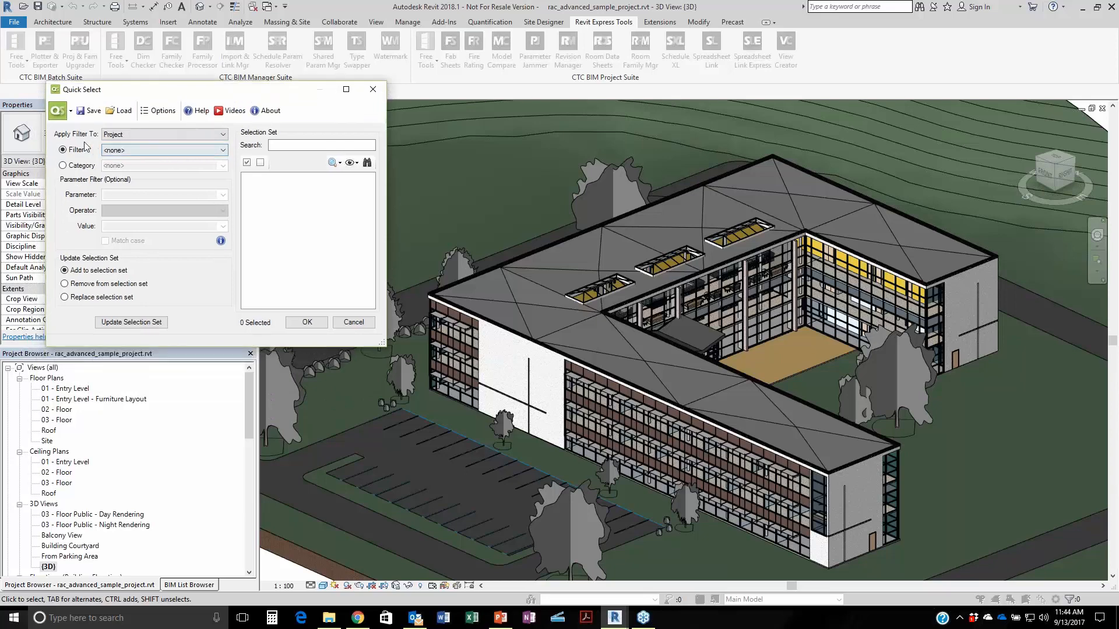
Examine the scope choices for applying the filter and the list of saved filters, keeping Project and <none>.
{"action": "left_click", "coordinate": [140, 135]}
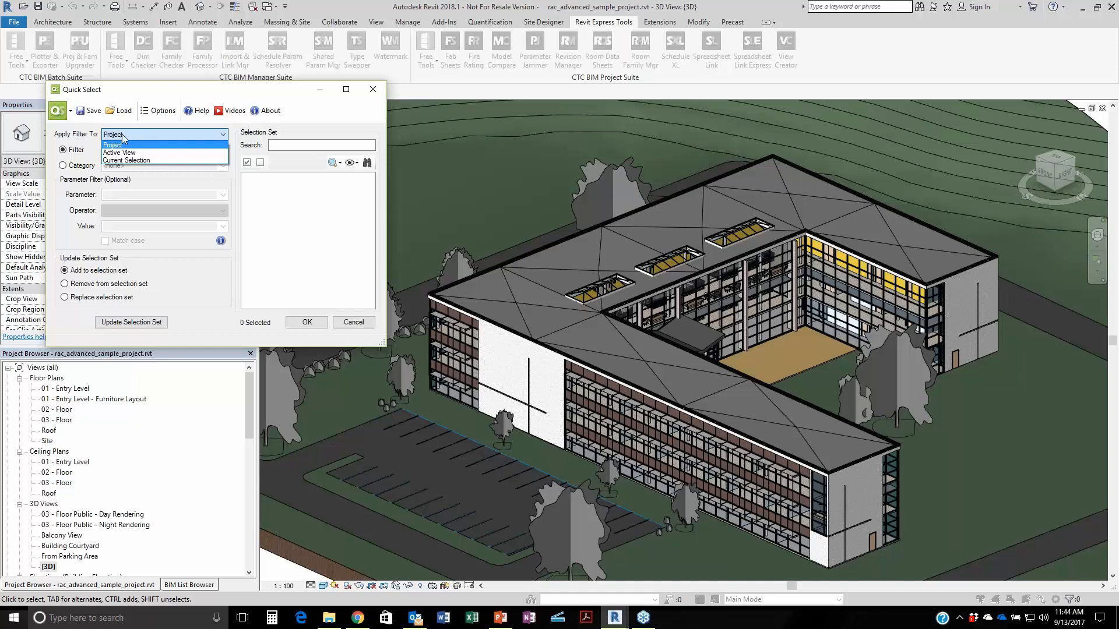
{"action": "left_click", "coordinate": [130, 136]}
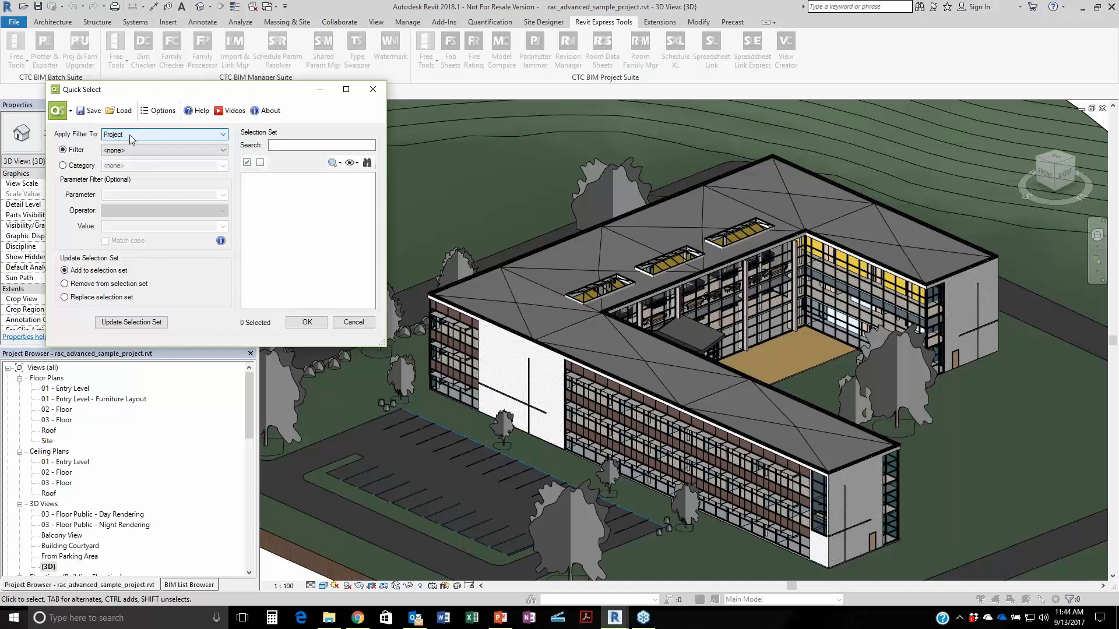
{"action": "left_click", "coordinate": [132, 137]}
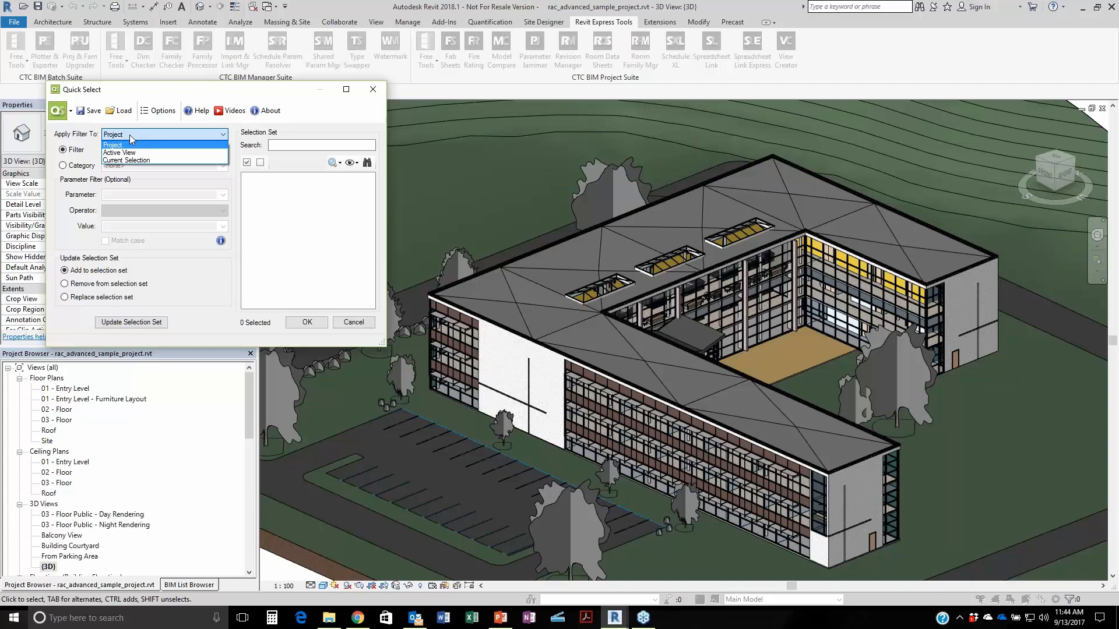
{"action": "left_click", "coordinate": [131, 135]}
{"action": "left_click", "coordinate": [129, 135]}
{"action": "left_click", "coordinate": [130, 135]}
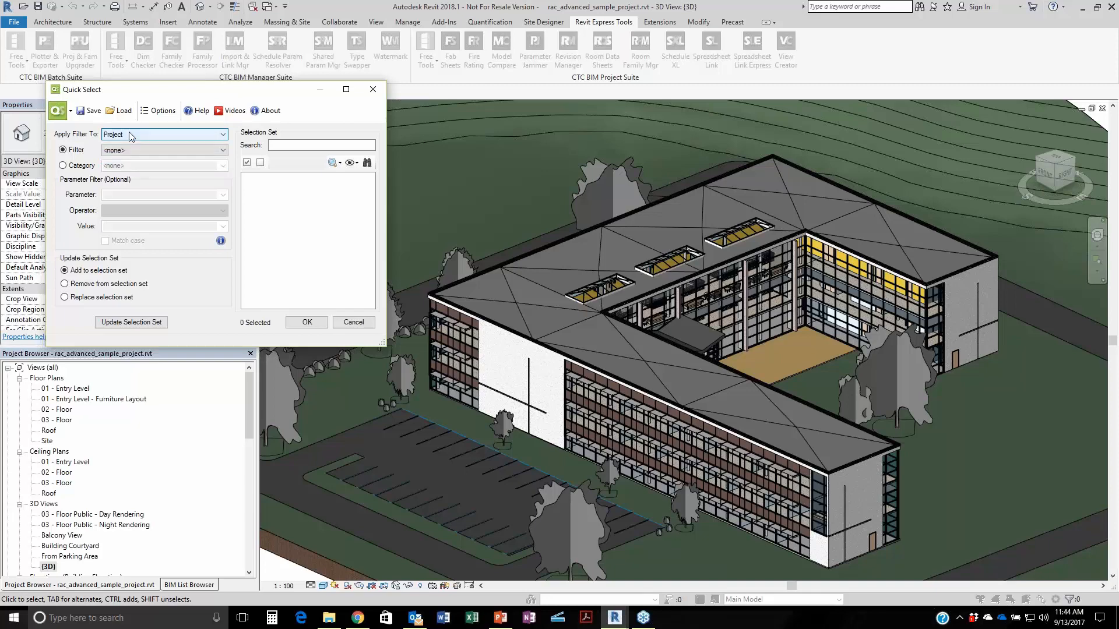
{"action": "left_click", "coordinate": [141, 149]}
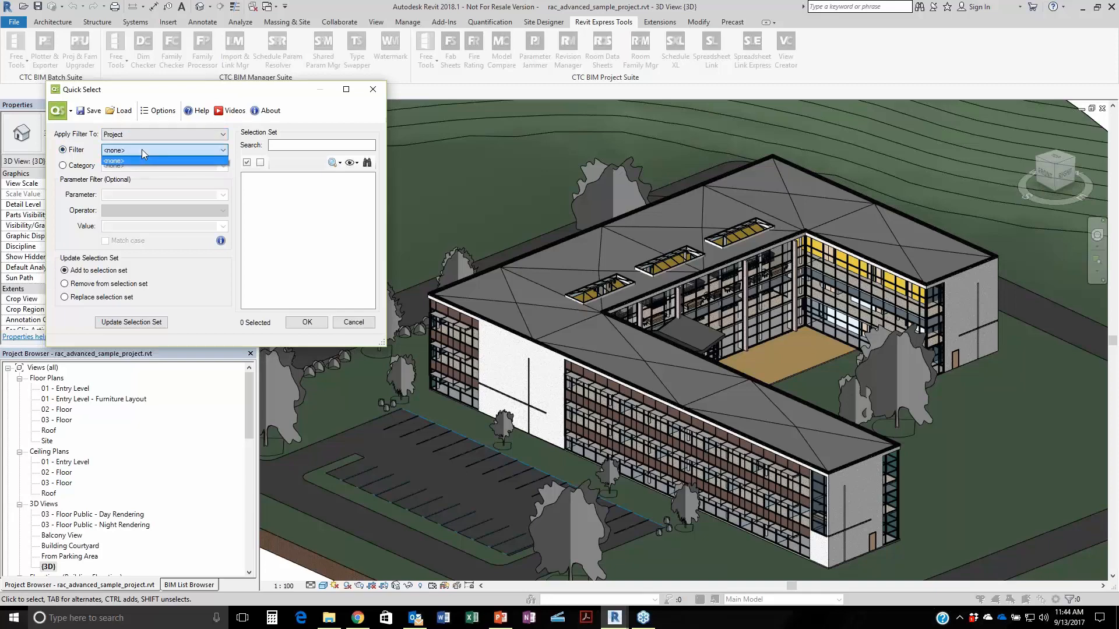
{"action": "left_click", "coordinate": [142, 150]}
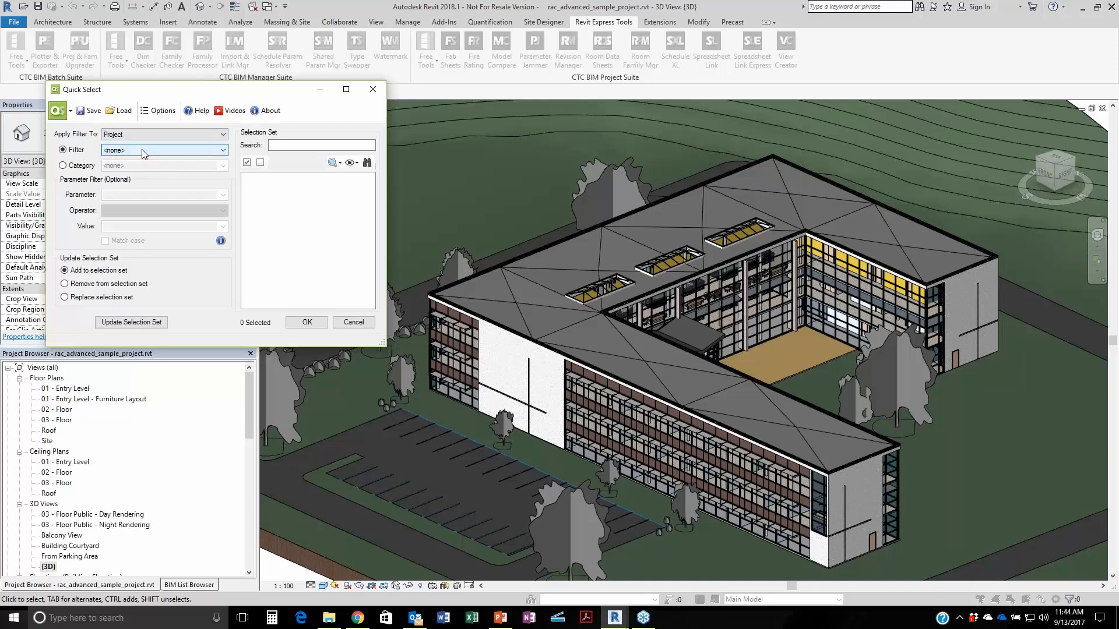
Switch Quick Select to filtering by category and choose Windows.
{"action": "left_click", "coordinate": [67, 168]}
{"action": "left_click", "coordinate": [186, 166]}
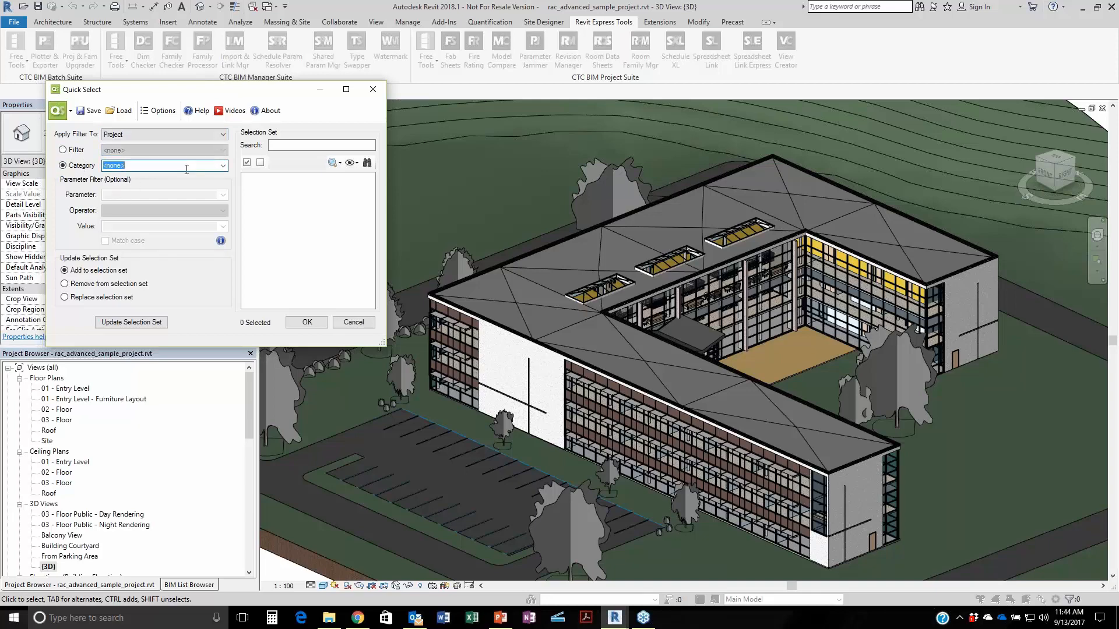
{"action": "left_click", "coordinate": [223, 166]}
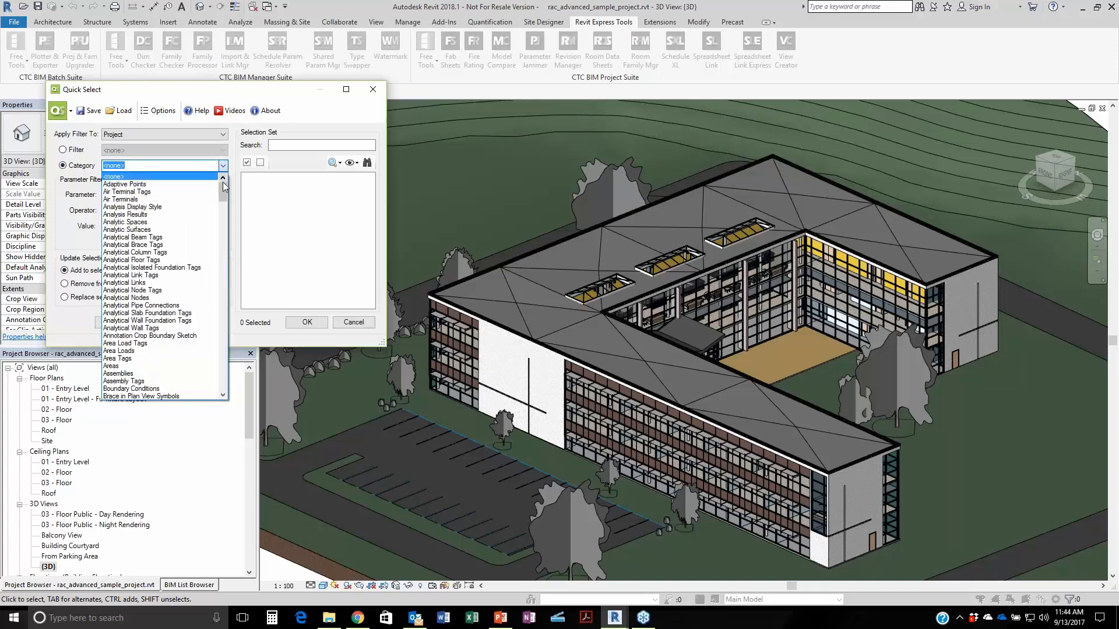
{"action": "left_click_drag", "start_coordinate": [226, 194], "coordinate": [223, 394]}
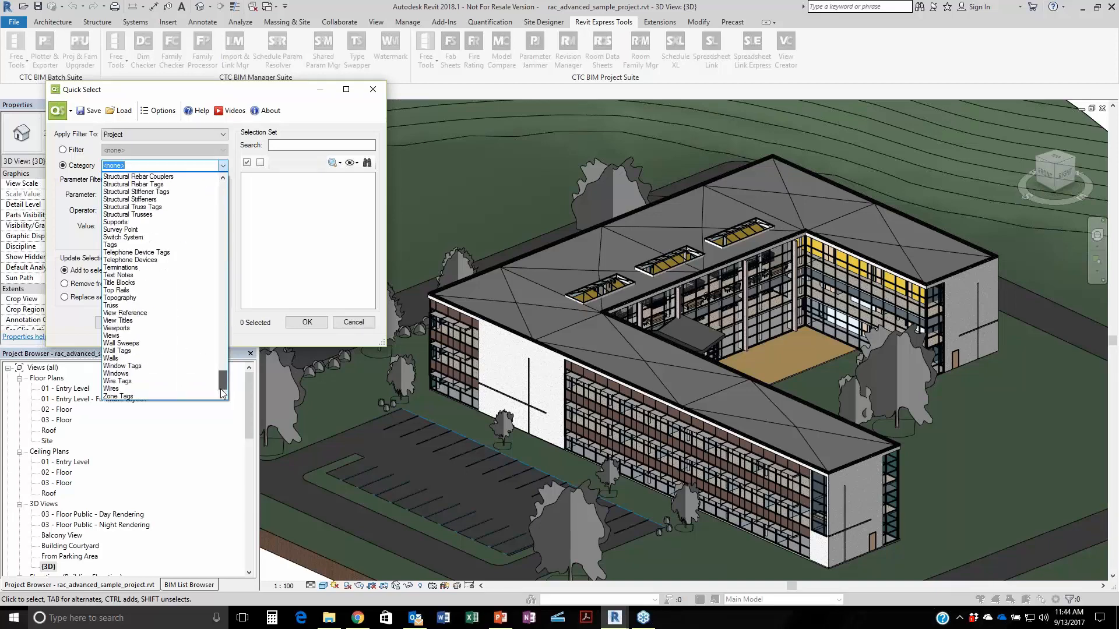
{"action": "left_click", "coordinate": [134, 374]}
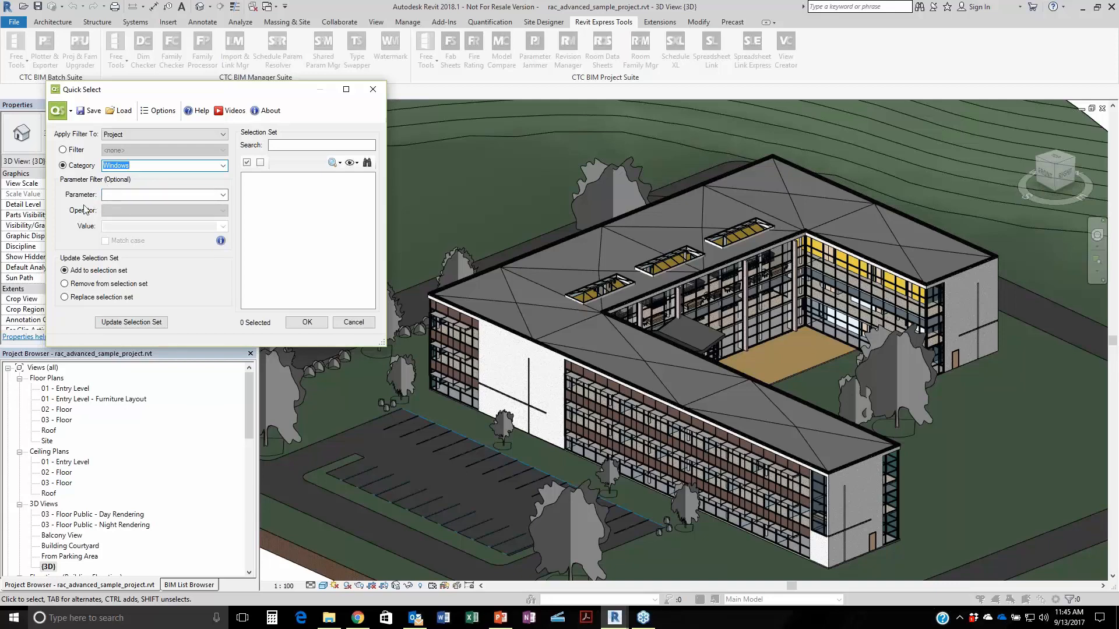
Review the available window parameters, leave the parameter filter empty, and add the project's windows to the selection set.
{"action": "left_click", "coordinate": [223, 196]}
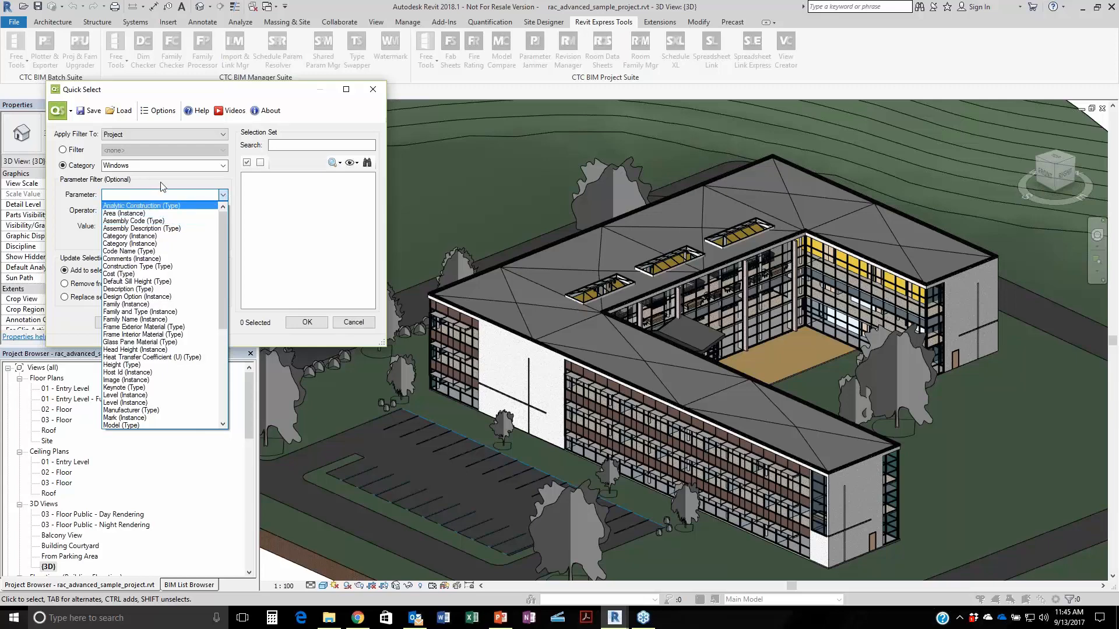
{"action": "left_click", "coordinate": [135, 194]}
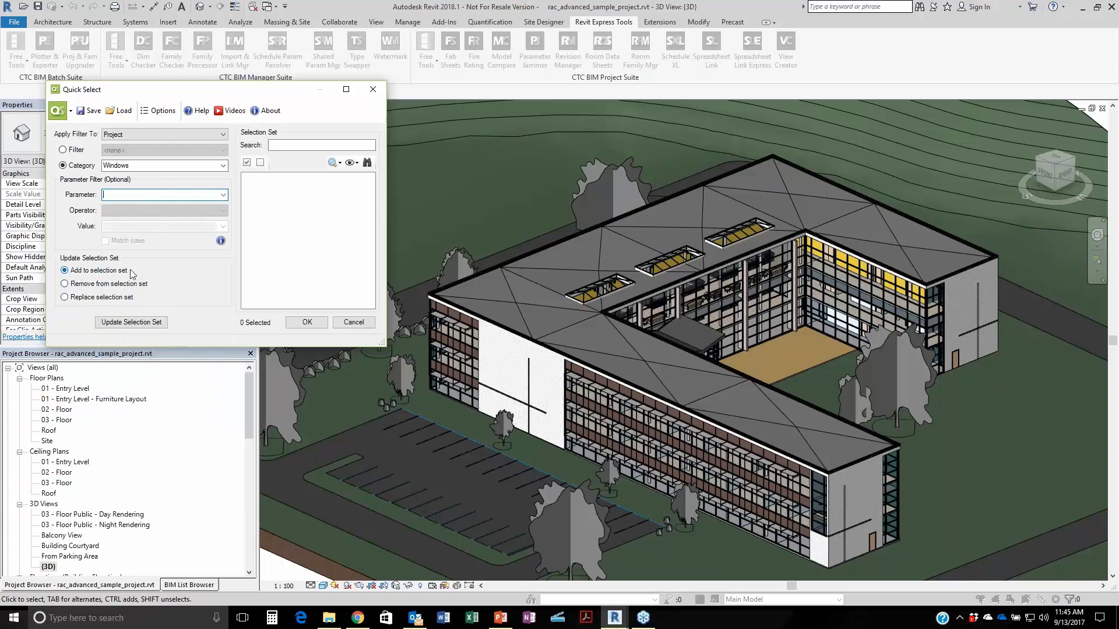
{"action": "left_click", "coordinate": [135, 327]}
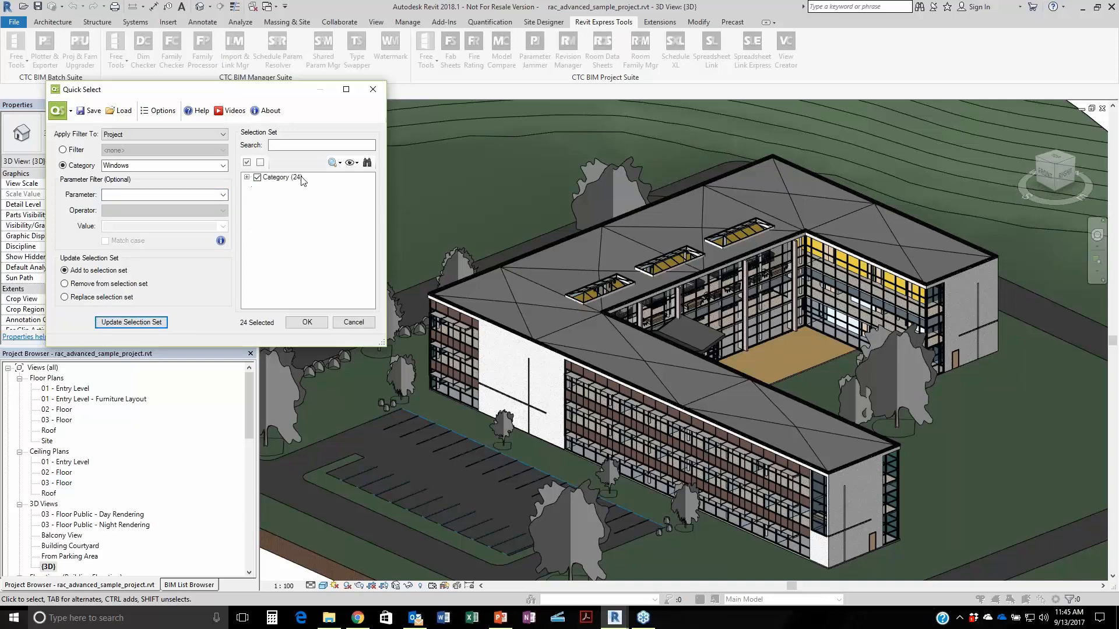
Expand the selection set through Windows and M_Fixed to the individual 0915 x 1220mm windows.
{"action": "left_click", "coordinate": [247, 178]}
{"action": "left_click", "coordinate": [258, 187]}
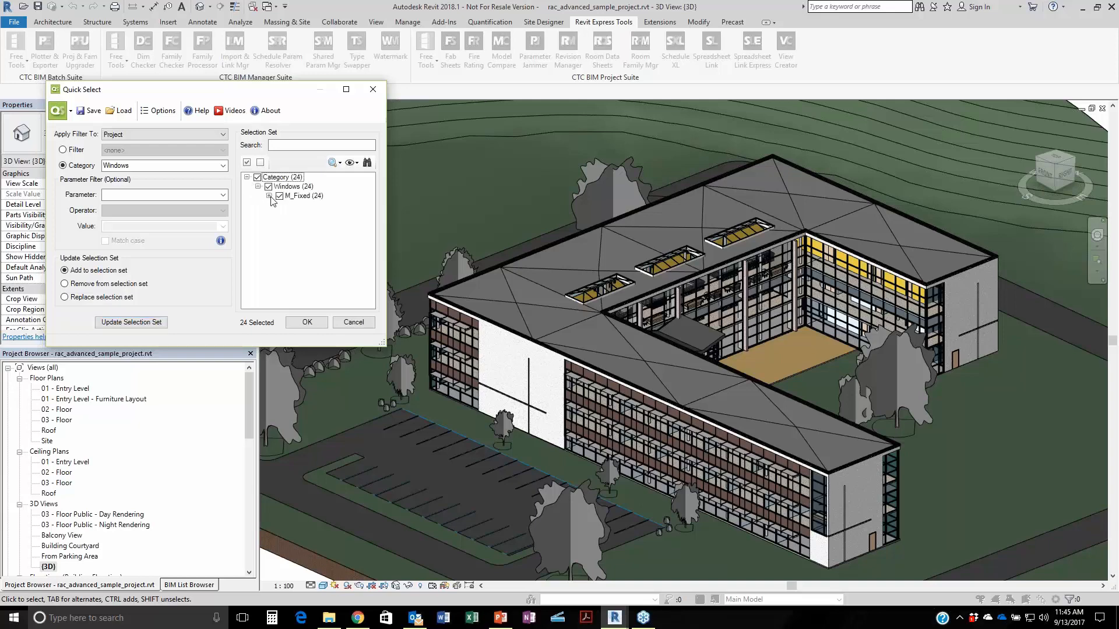
{"action": "left_click", "coordinate": [269, 196]}
{"action": "left_click", "coordinate": [280, 205]}
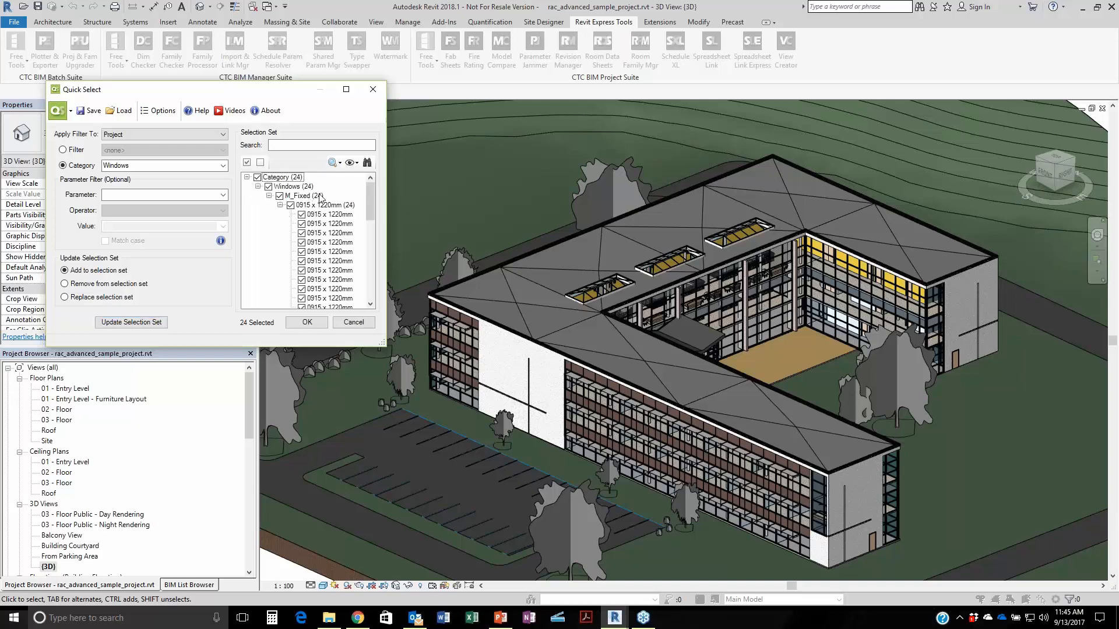
Collapse the individual 0915 x 1220mm windows in the selection set, then isolate the selected window elements and show them in the 3D view.
{"action": "left_click", "coordinate": [280, 206]}
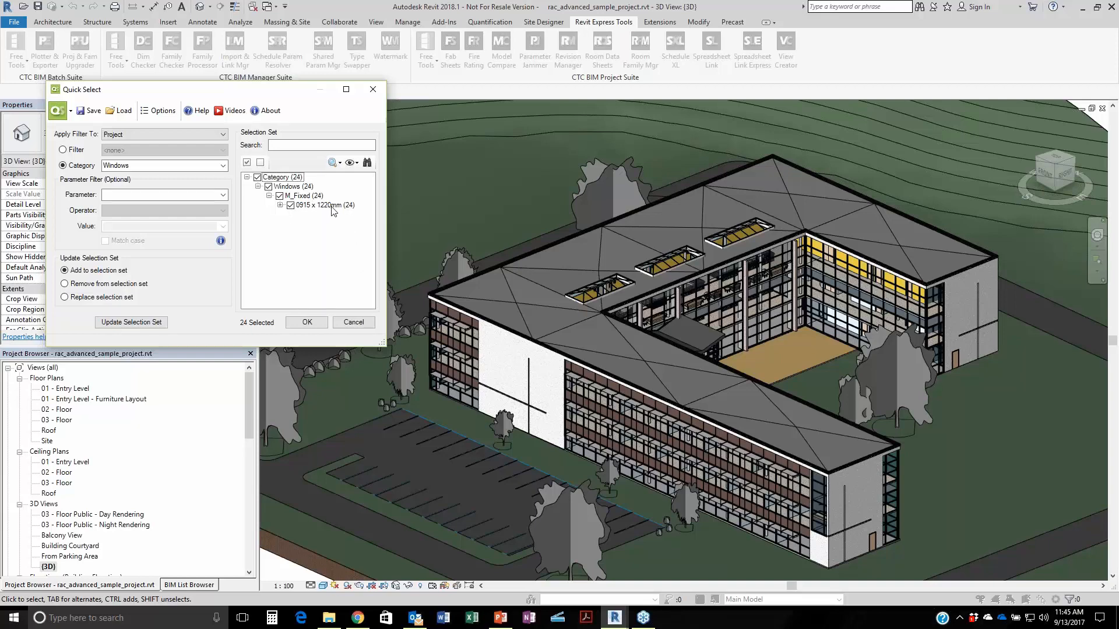
{"action": "left_click", "coordinate": [358, 163]}
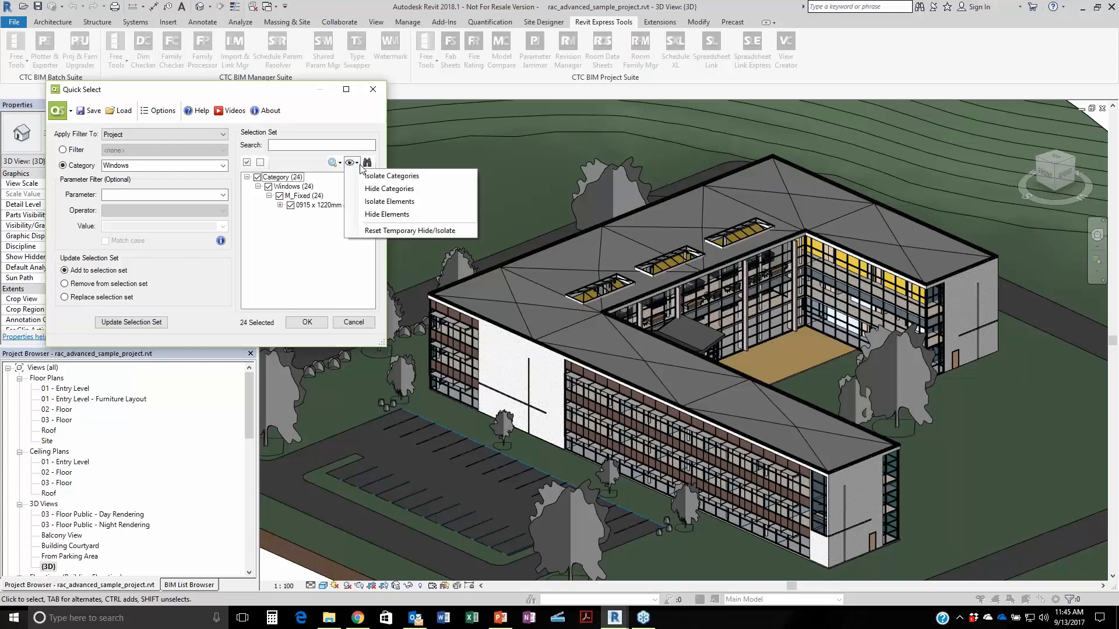
{"action": "left_click", "coordinate": [359, 165]}
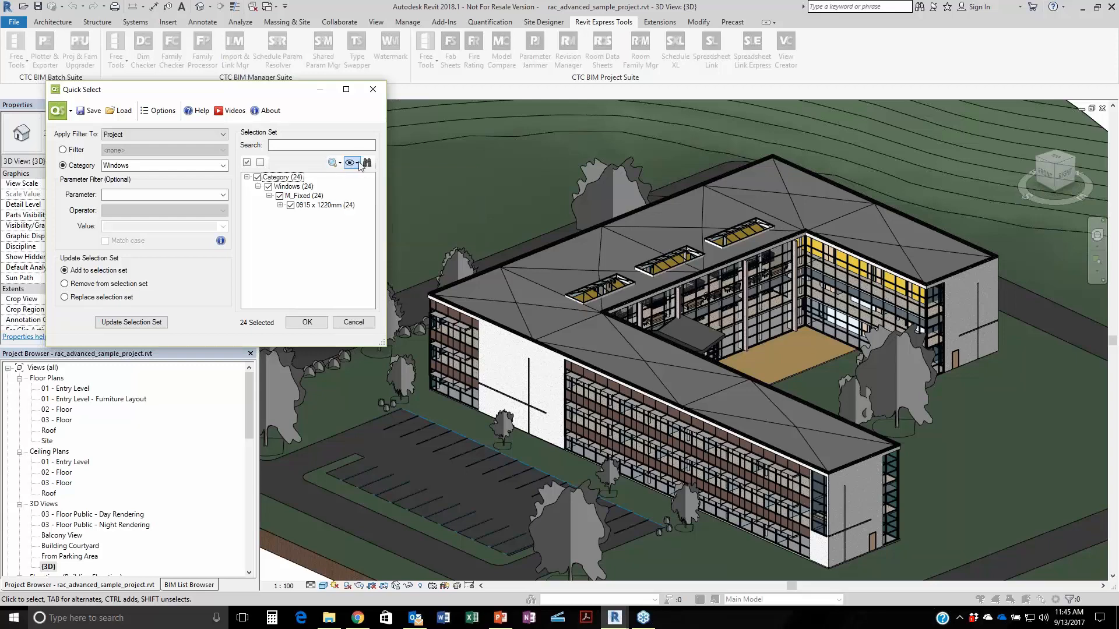
{"action": "left_click", "coordinate": [358, 164]}
{"action": "left_click", "coordinate": [389, 202]}
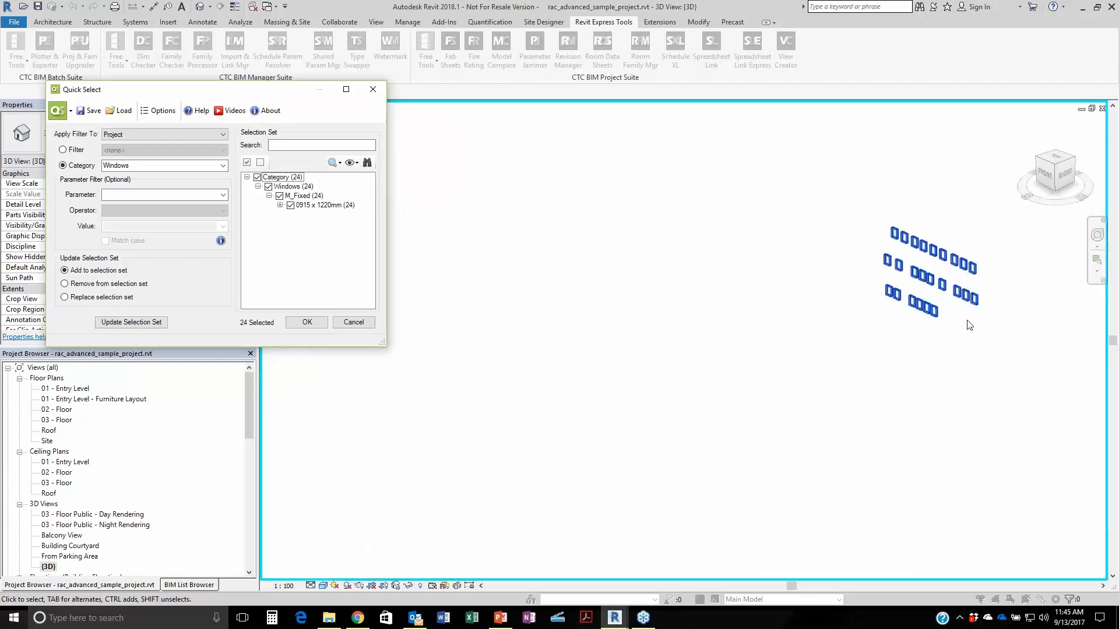
{"action": "left_click", "coordinate": [367, 163]}
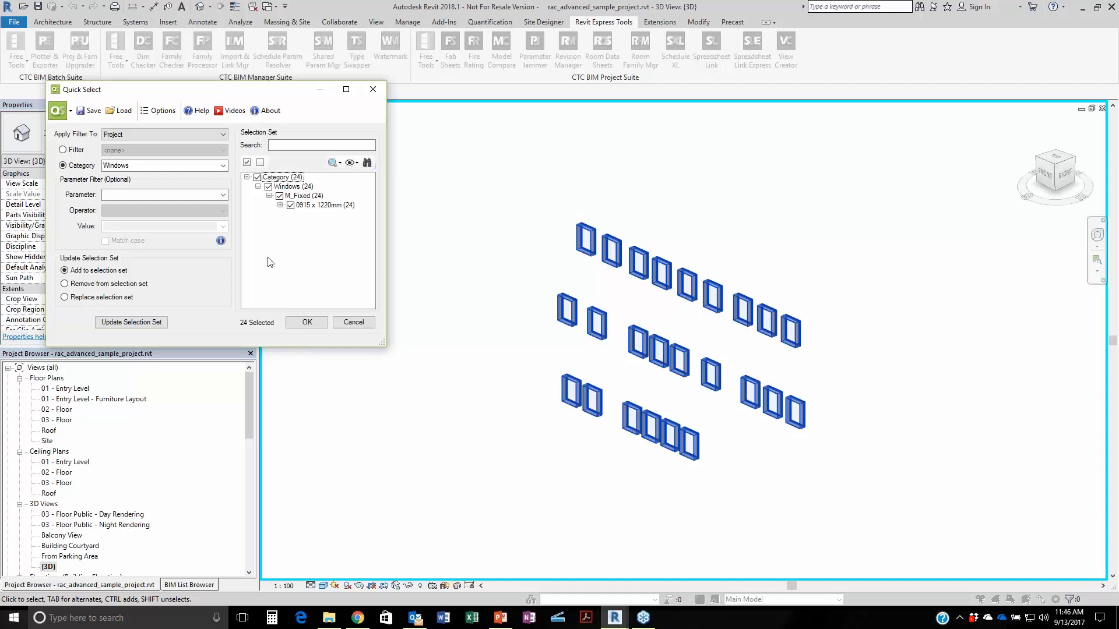
Uncheck every element in the selection set and reset the temporary hide/isolate of the 3D view.
{"action": "left_click", "coordinate": [257, 177]}
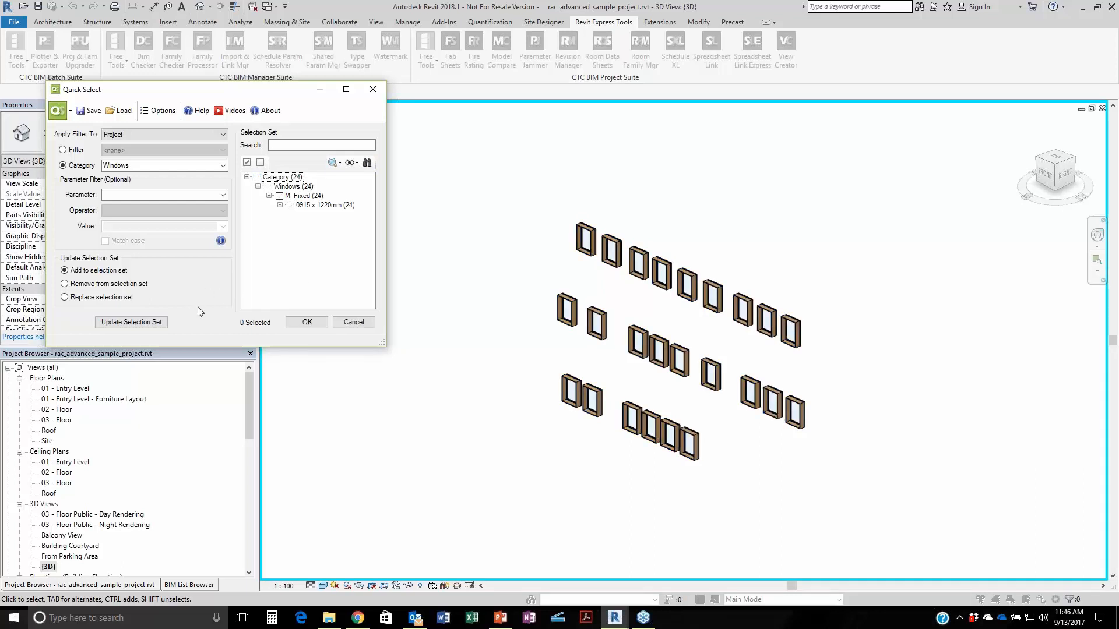
{"action": "left_click", "coordinate": [352, 163]}
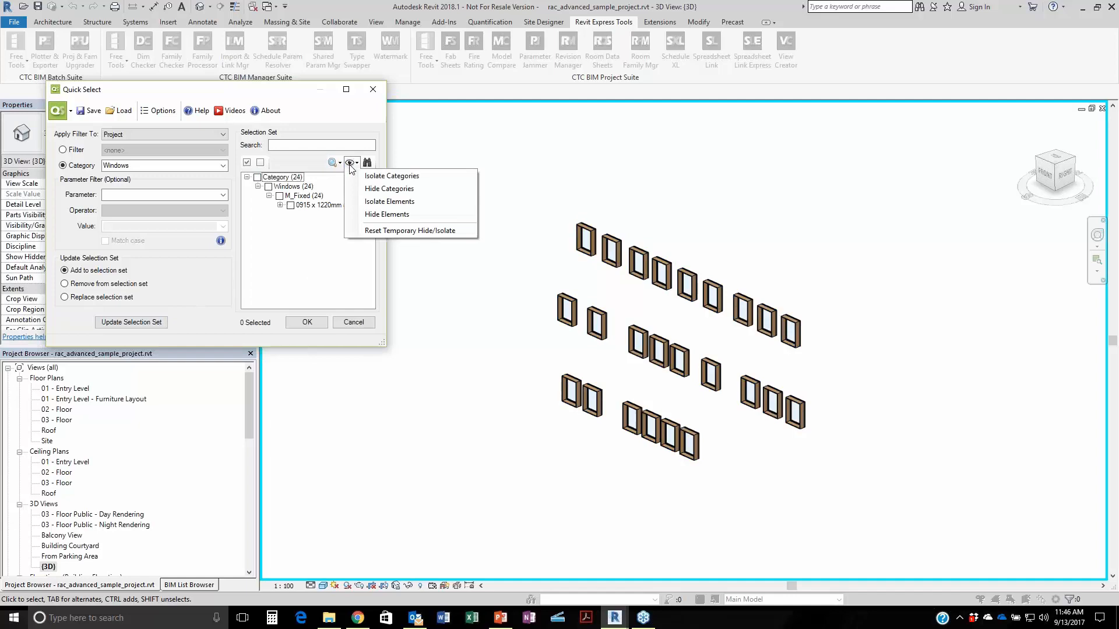
{"action": "left_click", "coordinate": [366, 234]}
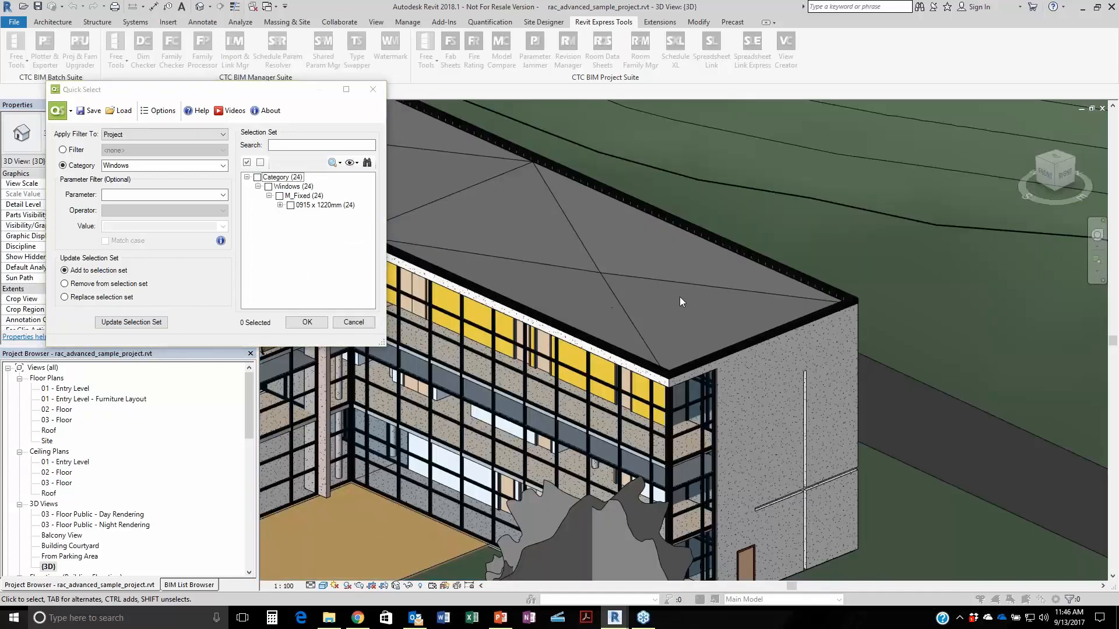
Use Quick Select's zoom options to fit the whole model in the view and zoom in on the building.
{"action": "left_click", "coordinate": [335, 163]}
{"action": "left_click", "coordinate": [366, 201]}
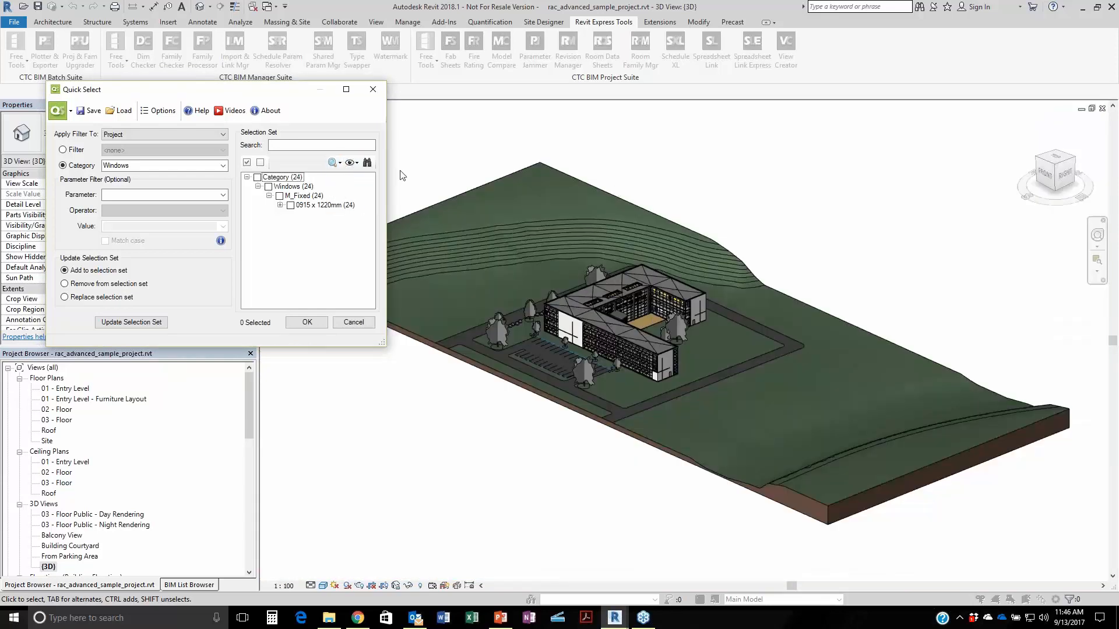
{"action": "left_click", "coordinate": [334, 164]}
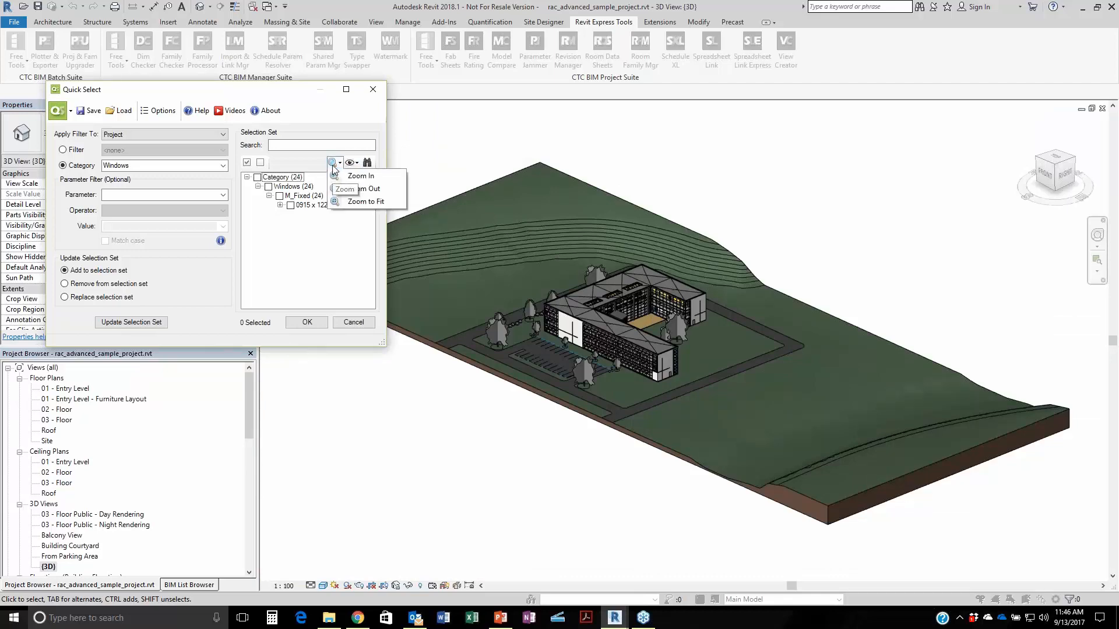
{"action": "left_click", "coordinate": [361, 176]}
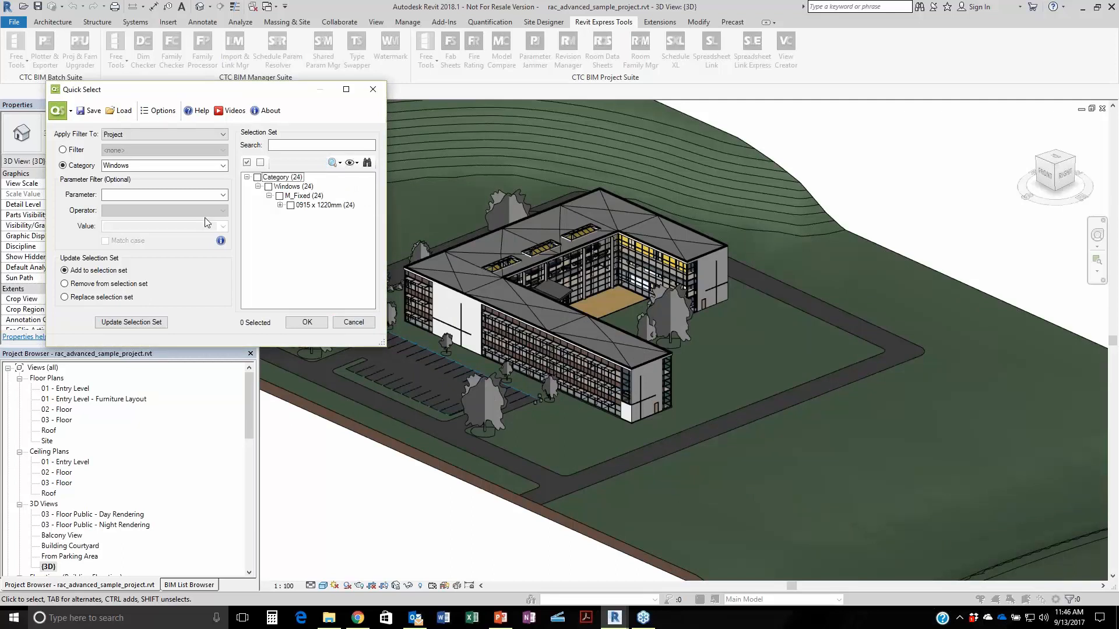
Change the Quick Select category to Walls and filter by Width (Type) with the operator Greater Than Or Equal To.
{"action": "double_click", "coordinate": [164, 167]}
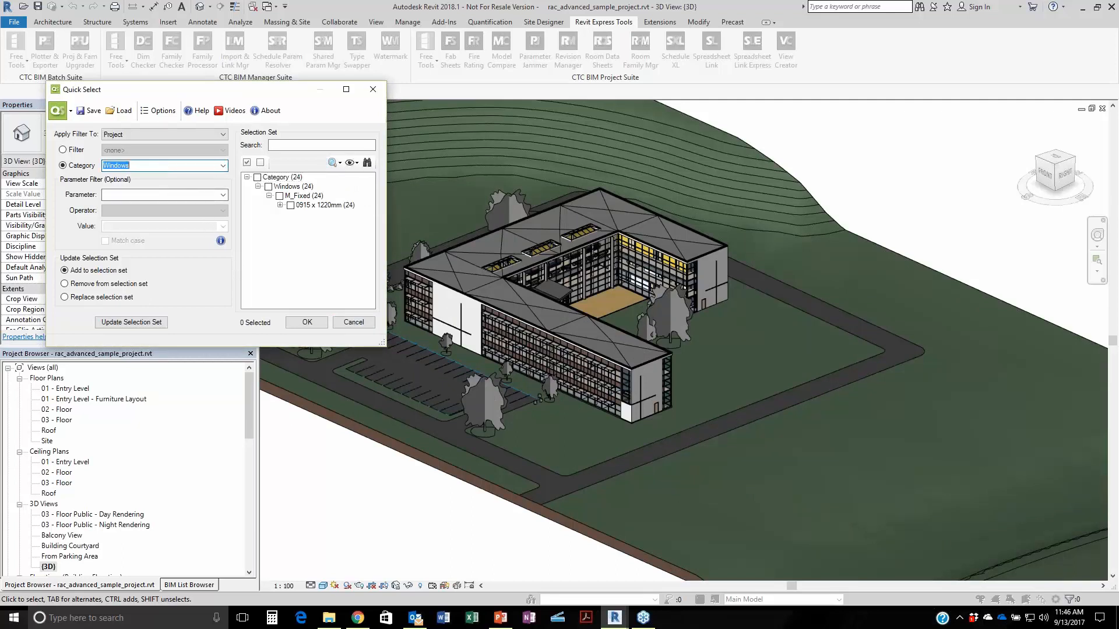
{"action": "left_click", "coordinate": [222, 166]}
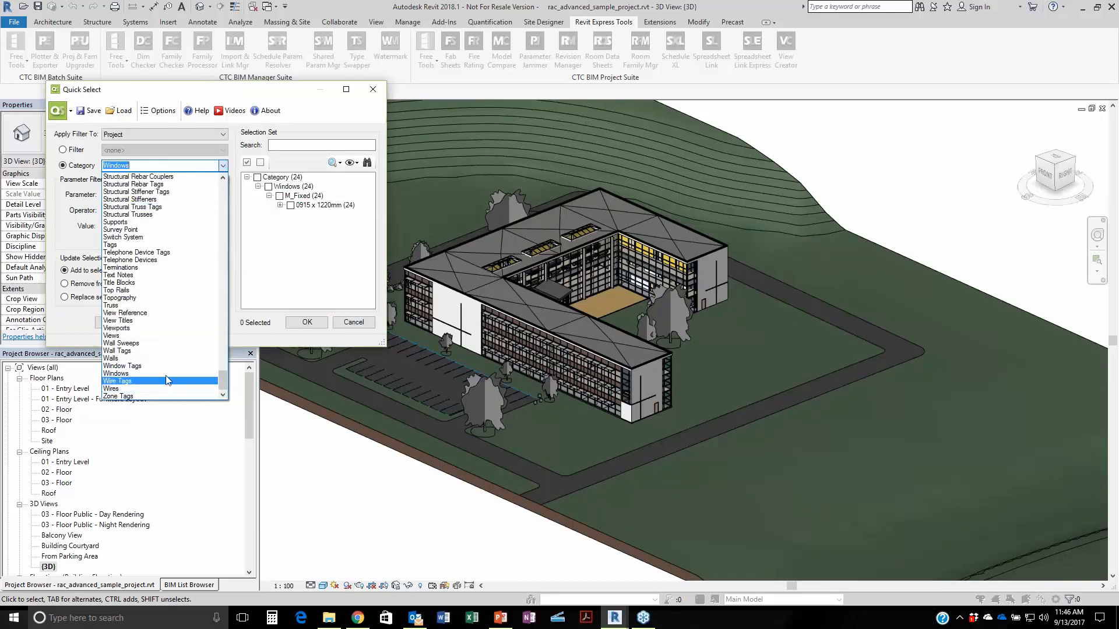
{"action": "left_click", "coordinate": [127, 358]}
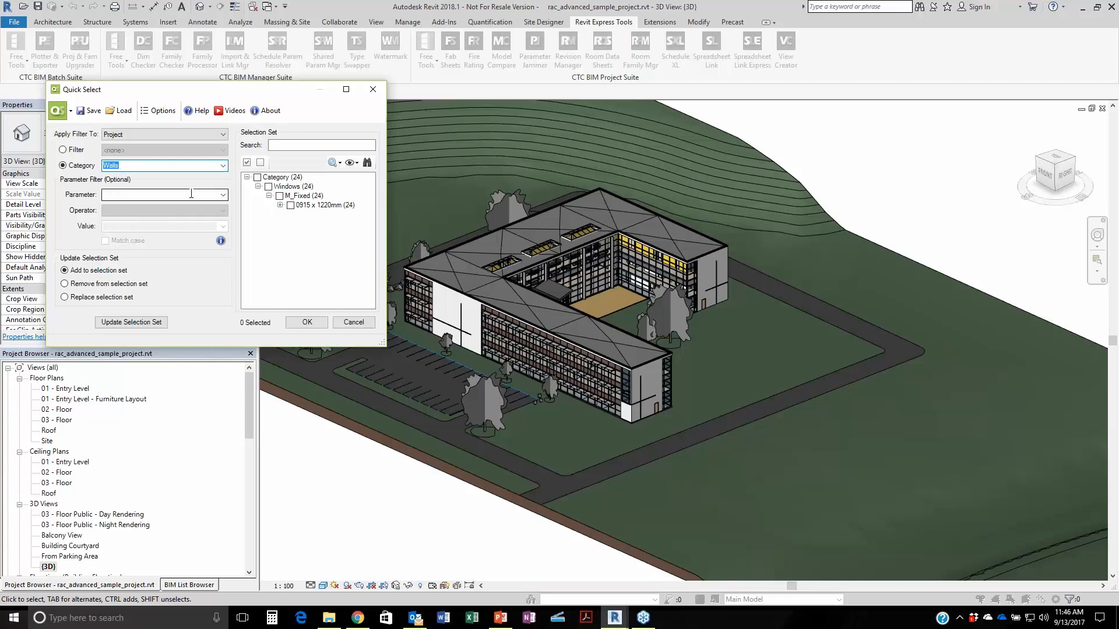
{"action": "left_click", "coordinate": [222, 195]}
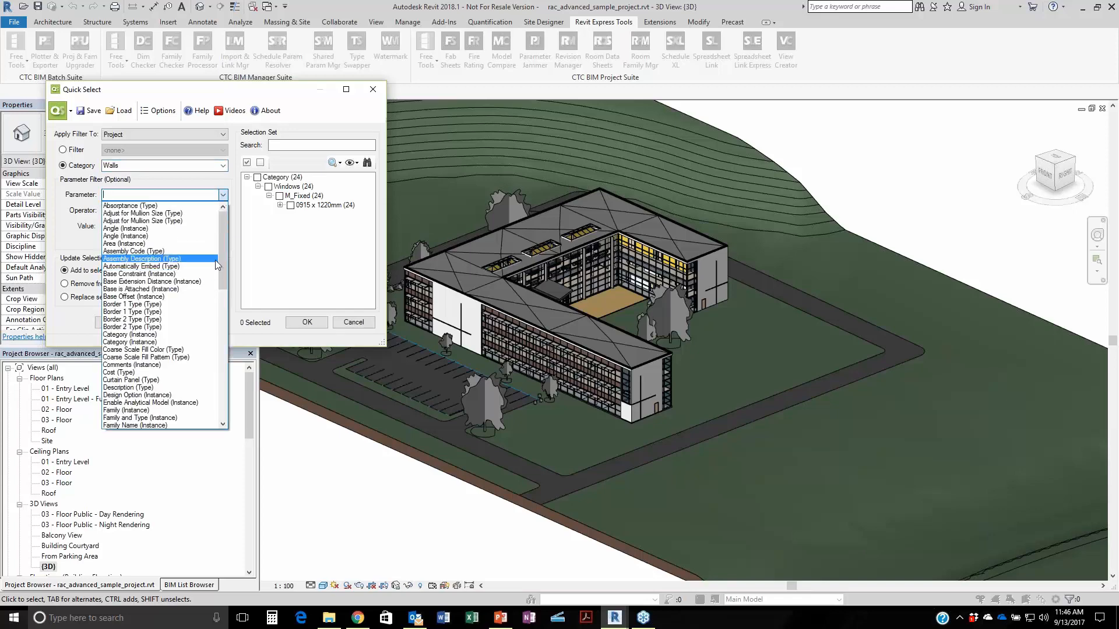
{"action": "left_click_drag", "start_coordinate": [222, 244], "coordinate": [226, 379]}
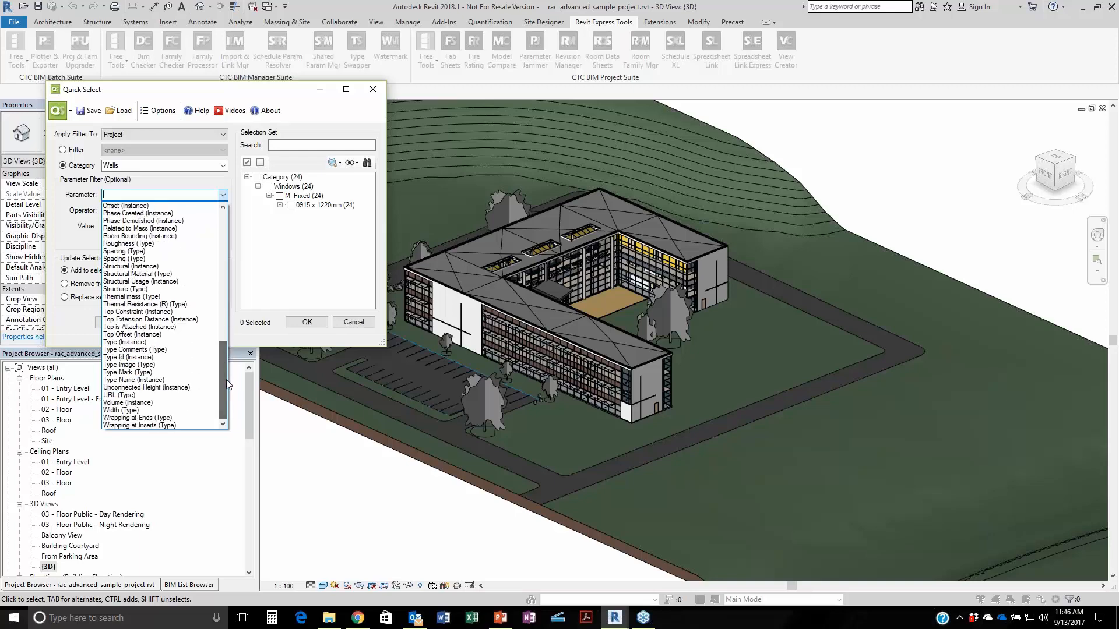
{"action": "left_click", "coordinate": [116, 411]}
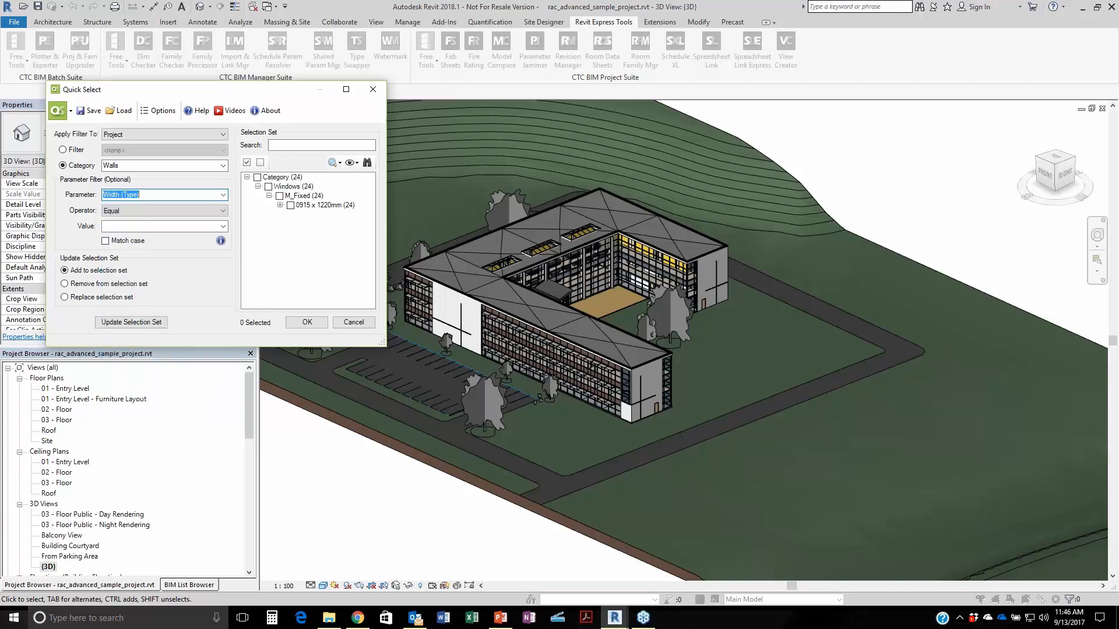
{"action": "left_click", "coordinate": [136, 211]}
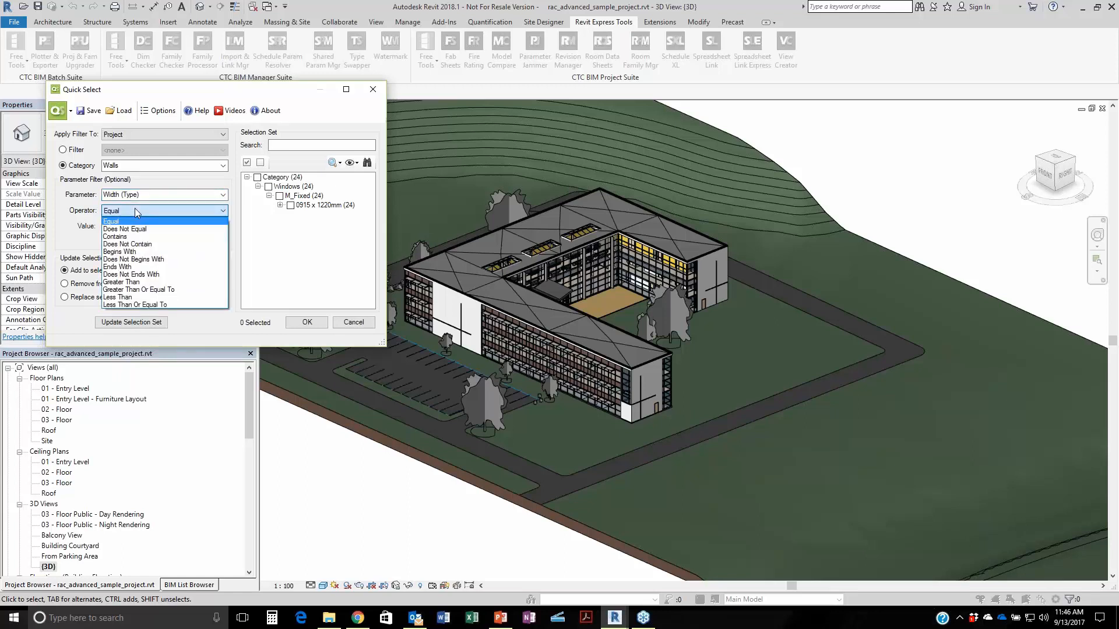
{"action": "left_click", "coordinate": [136, 290]}
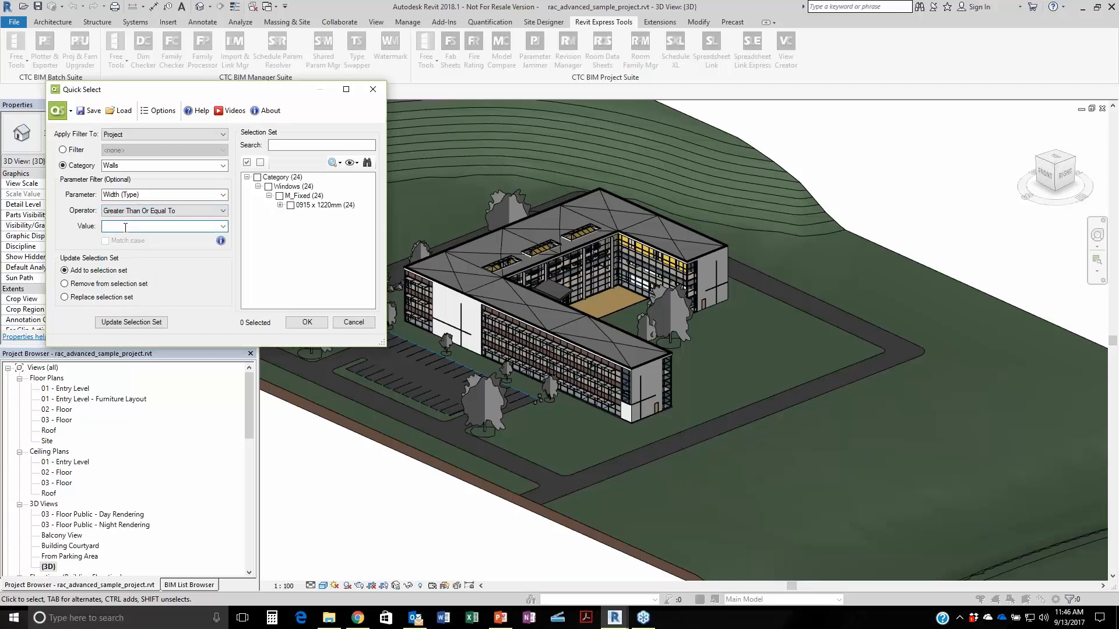
Try to add walls with a width of at least 150 to the selection set.
{"action": "type", "text": "150"}
{"action": "left_click", "coordinate": [153, 324]}
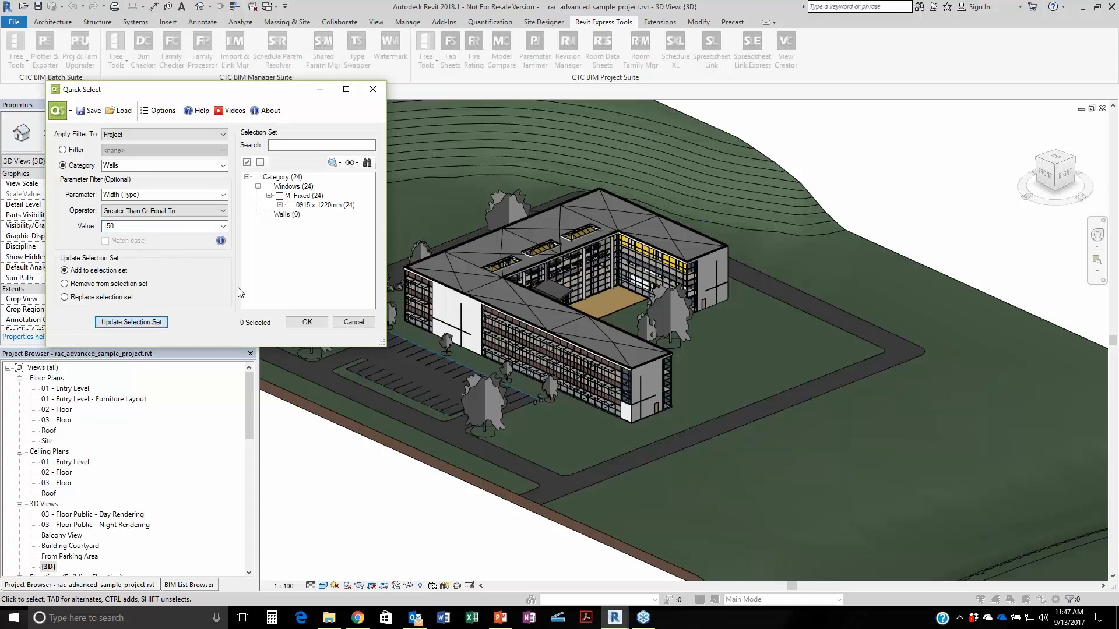
{"action": "left_click", "coordinate": [269, 215]}
{"action": "left_click", "coordinate": [269, 215]}
Set the wall width value to 200 and replace the selection set with the matching walls.
{"action": "double_click", "coordinate": [120, 227]}
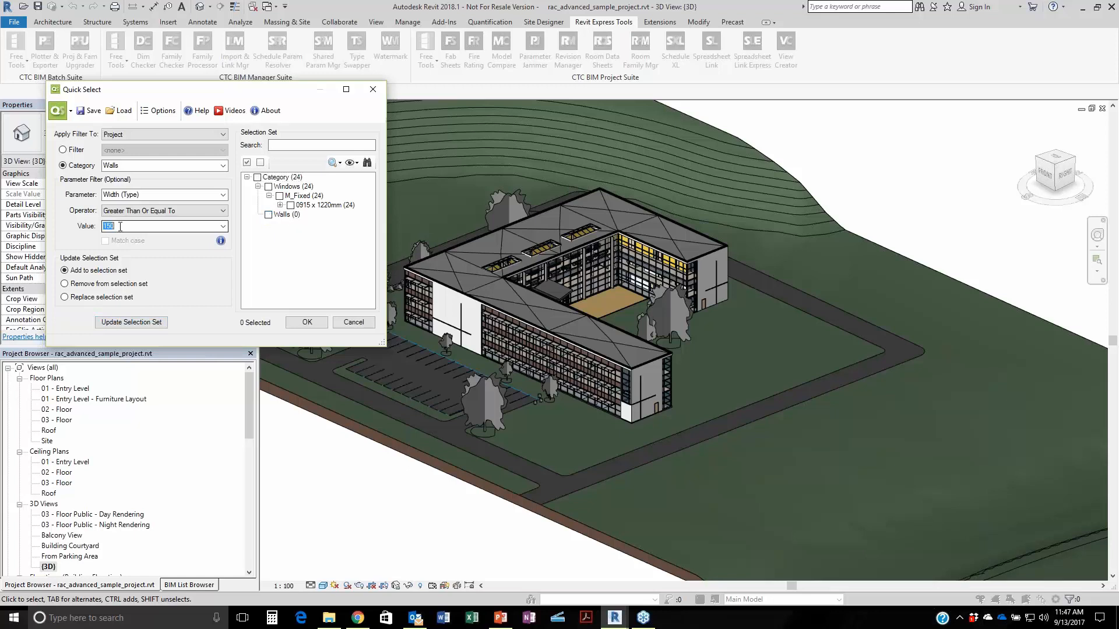
{"action": "left_click", "coordinate": [224, 227]}
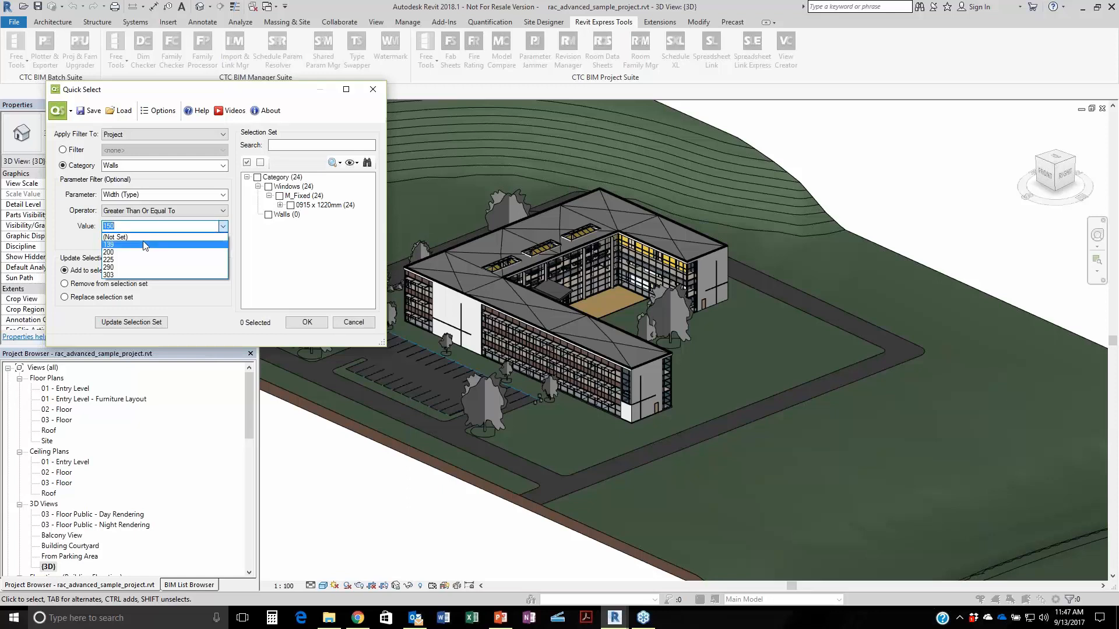
{"action": "left_click", "coordinate": [129, 252]}
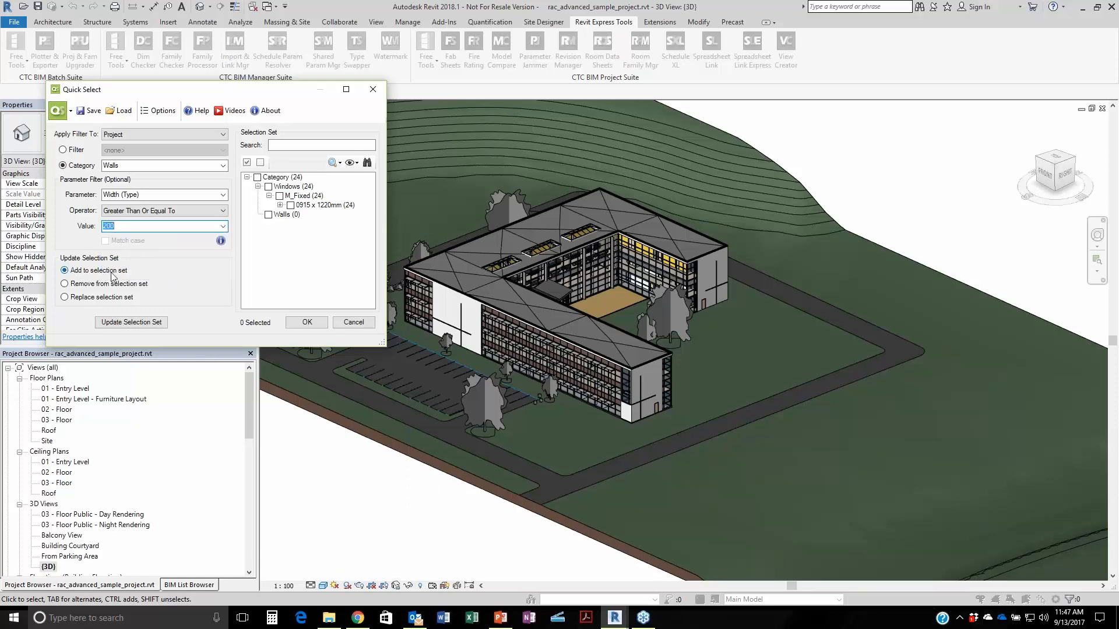
{"action": "key", "text": "BackSpace"}
{"action": "type", "text": "200"}
{"action": "left_click", "coordinate": [64, 297]}
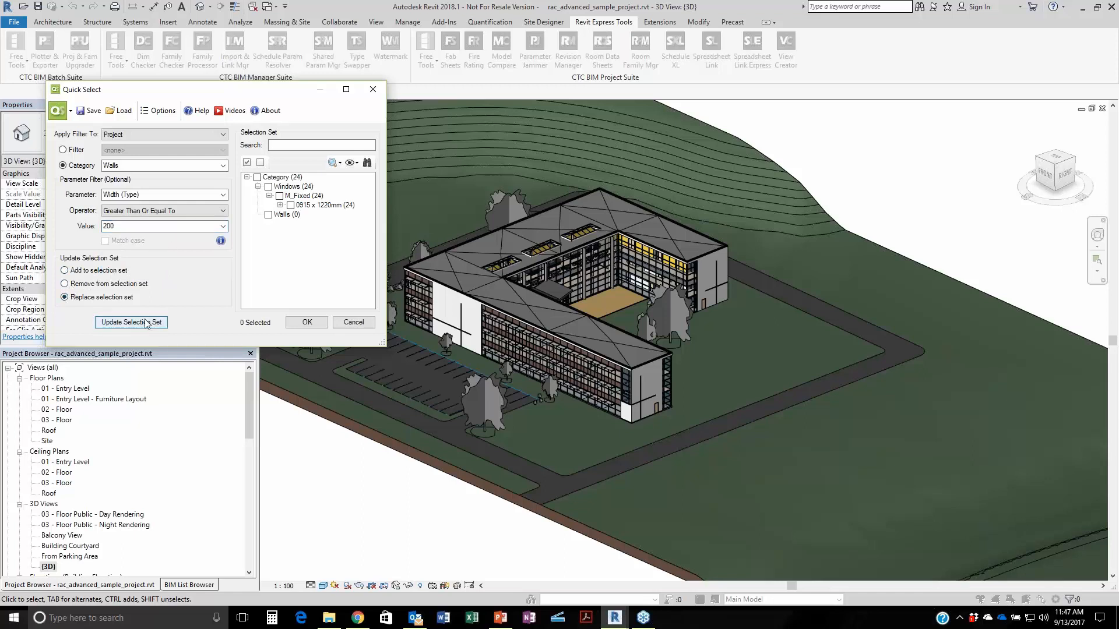
{"action": "left_click", "coordinate": [150, 323]}
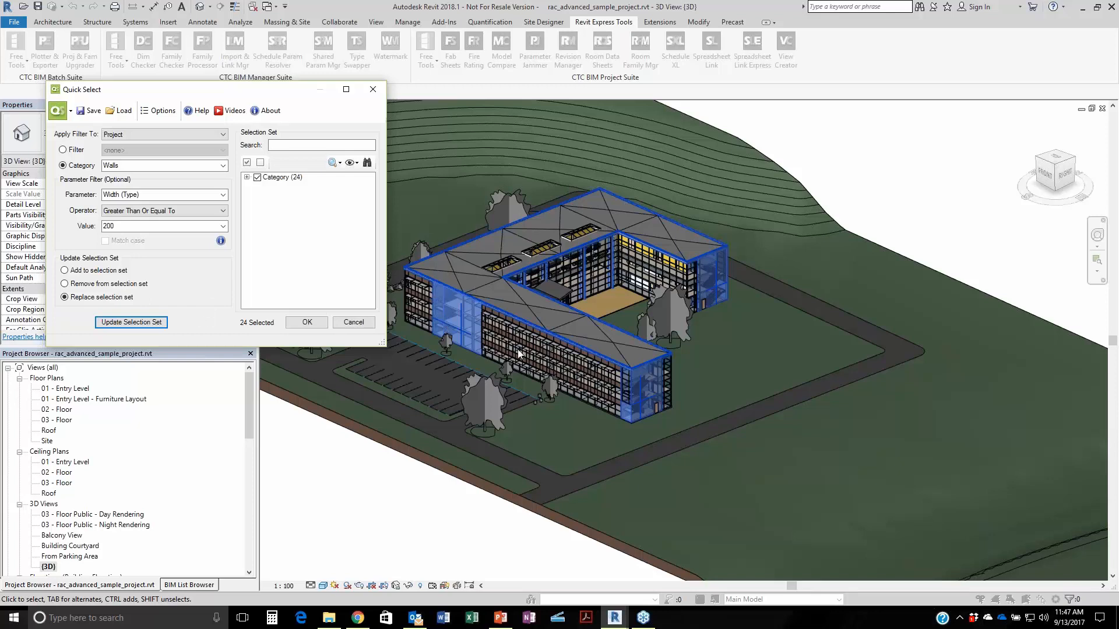
Raise the wall width value to 225 and update the selection set.
{"action": "left_click", "coordinate": [223, 226]}
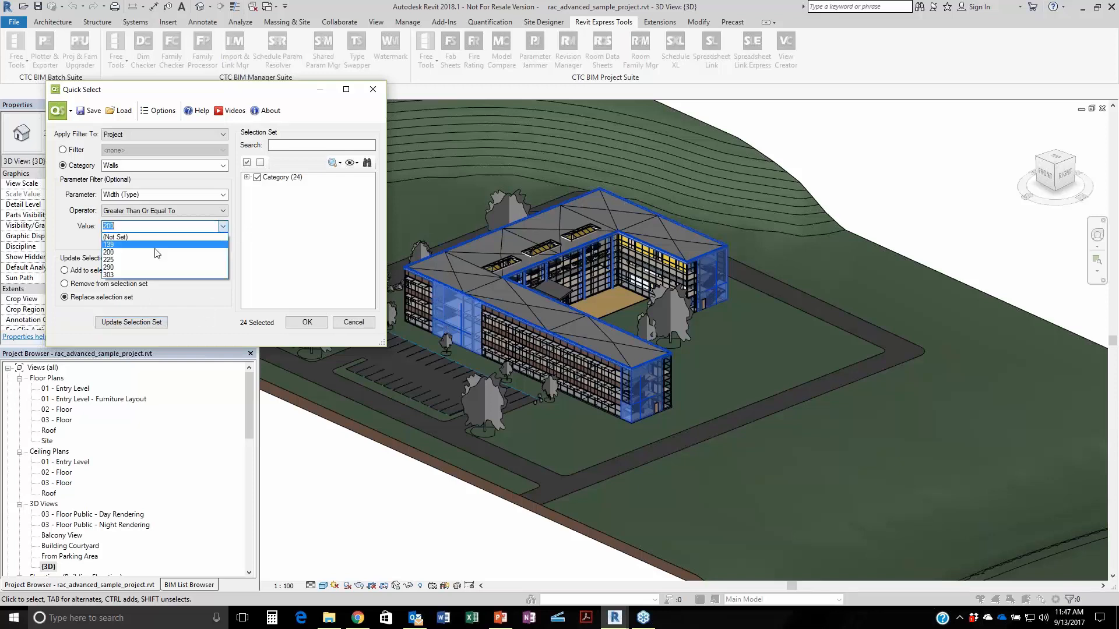
{"action": "left_click", "coordinate": [109, 260]}
{"action": "left_click", "coordinate": [131, 322]}
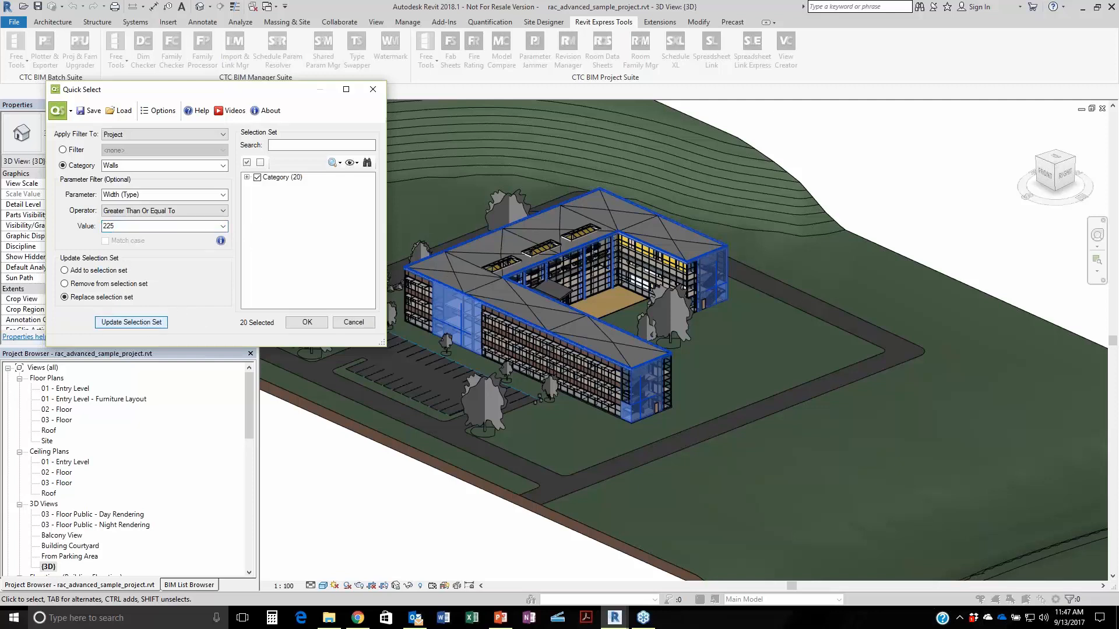
Isolate the selected wall elements and show them in the 3D view.
{"action": "left_click", "coordinate": [352, 163]}
{"action": "left_click", "coordinate": [368, 203]}
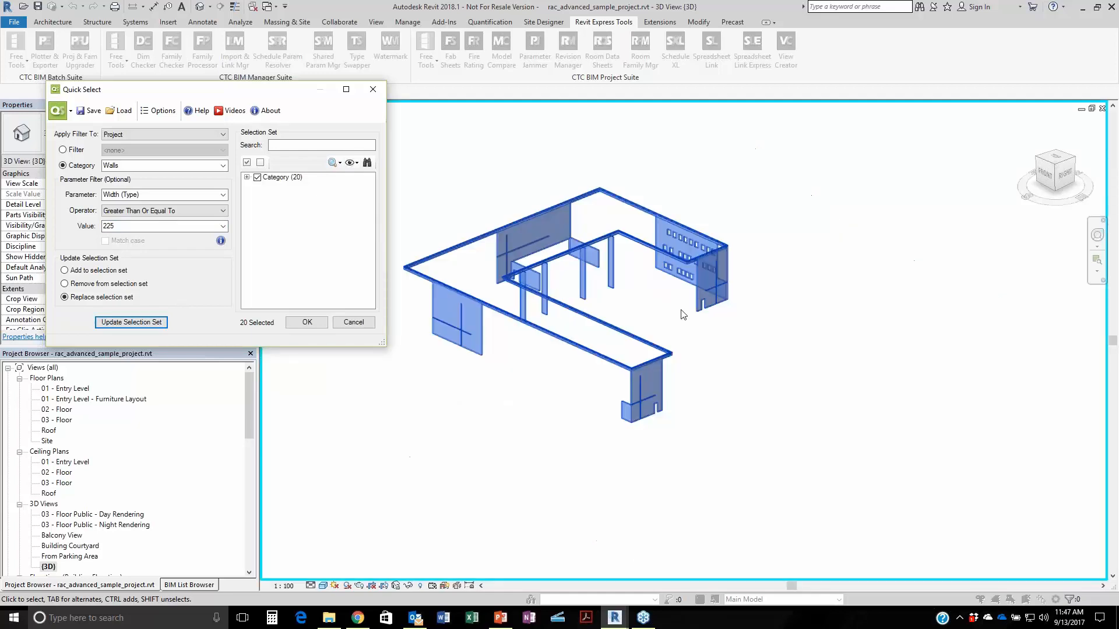
{"action": "left_click", "coordinate": [372, 165]}
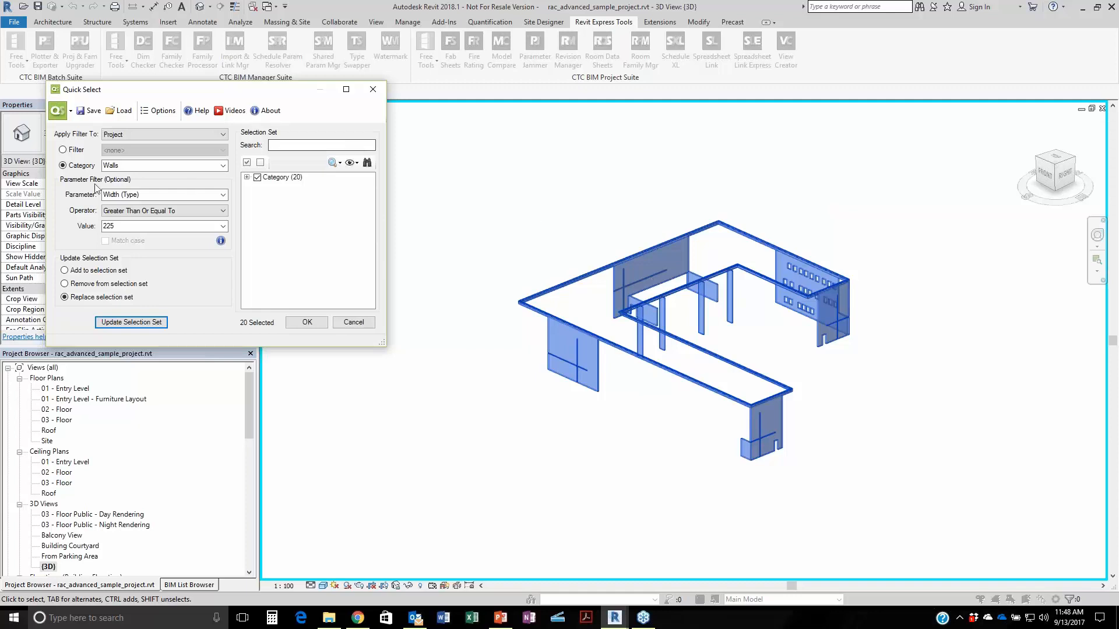
Close Quick Select without accepting the selection and reset the view's temporary hide/isolate.
{"action": "left_click", "coordinate": [368, 322]}
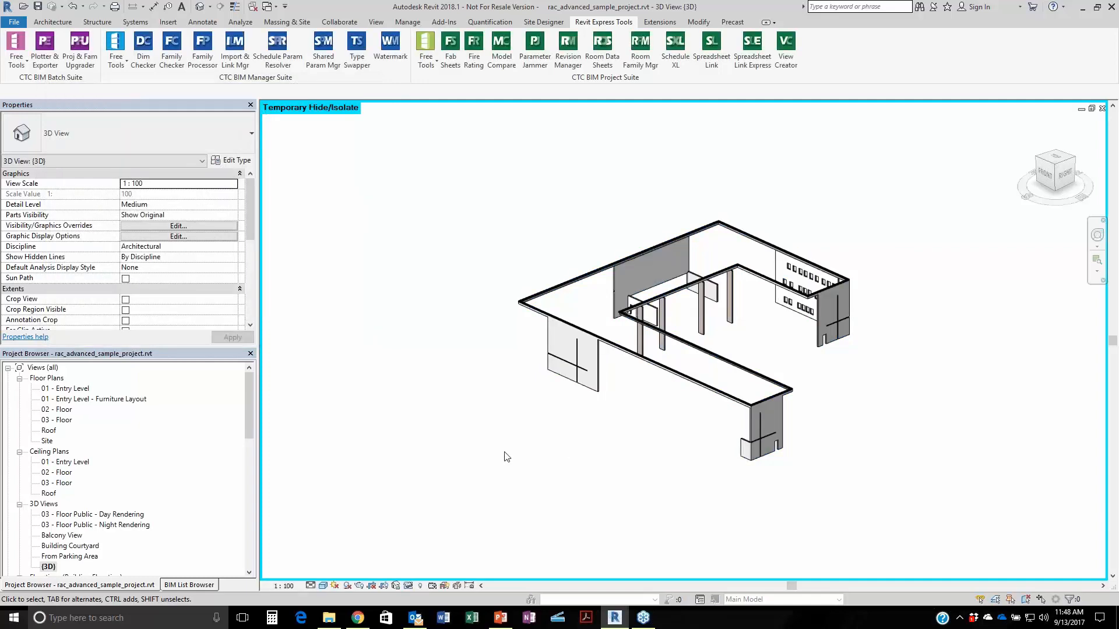
{"action": "left_click", "coordinate": [408, 586]}
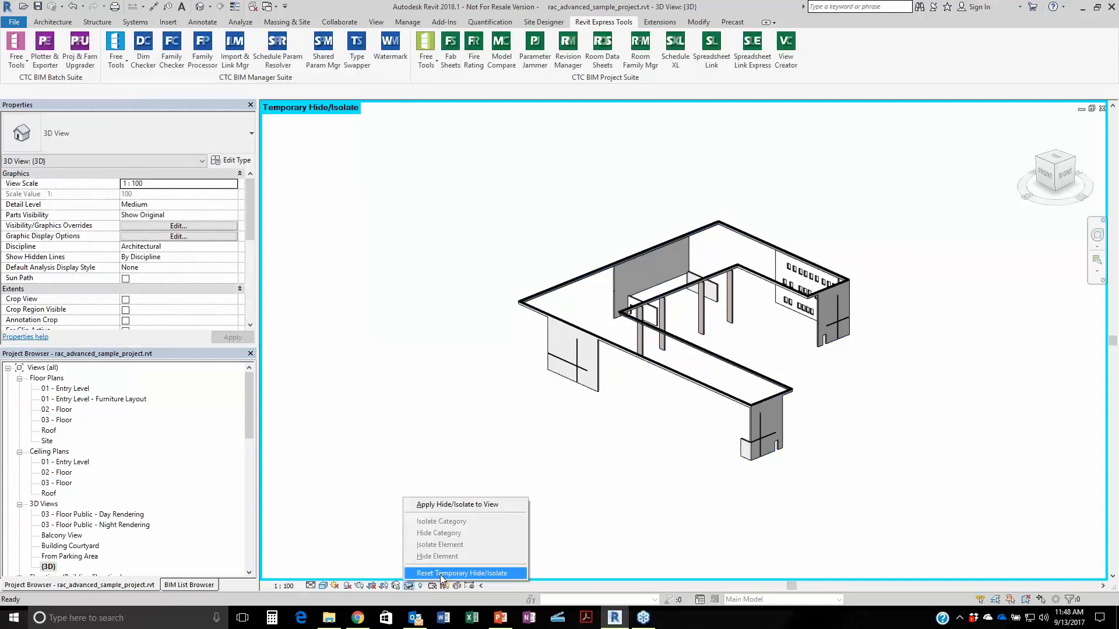
{"action": "left_click", "coordinate": [440, 574]}
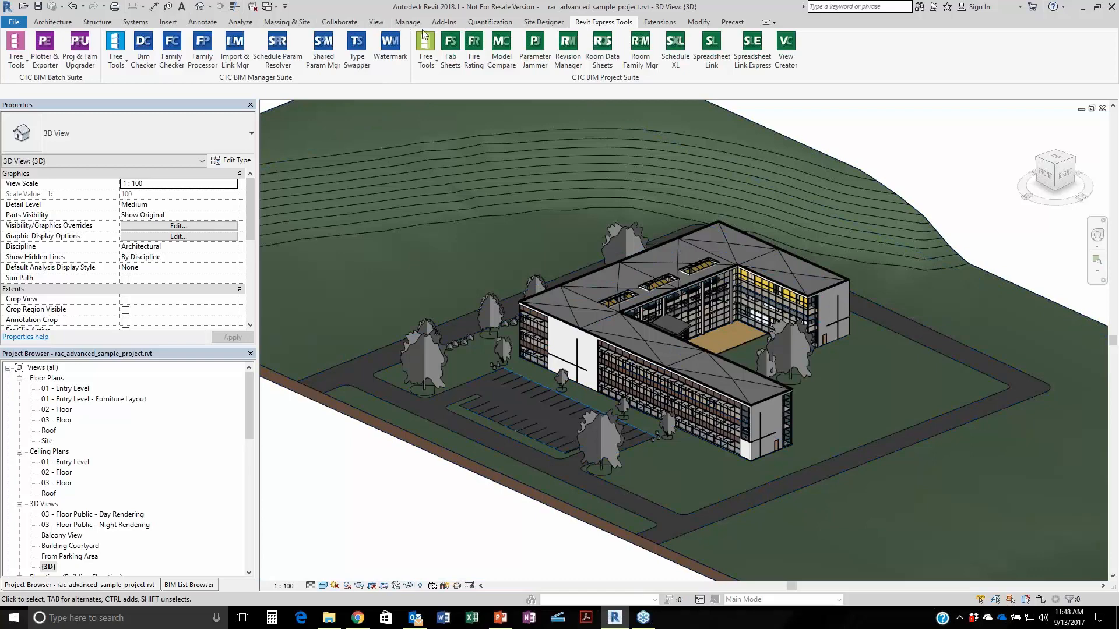
Create a rule-based view filter named Filter 1 and include the Furniture category in it.
{"action": "left_click", "coordinate": [375, 24]}
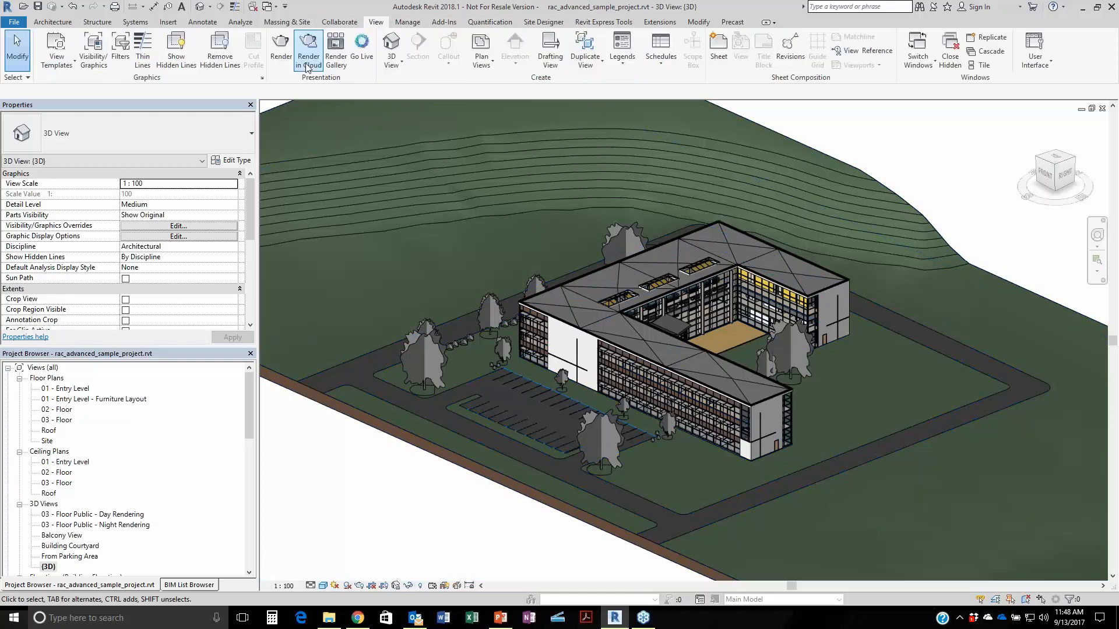
{"action": "left_click", "coordinate": [121, 59]}
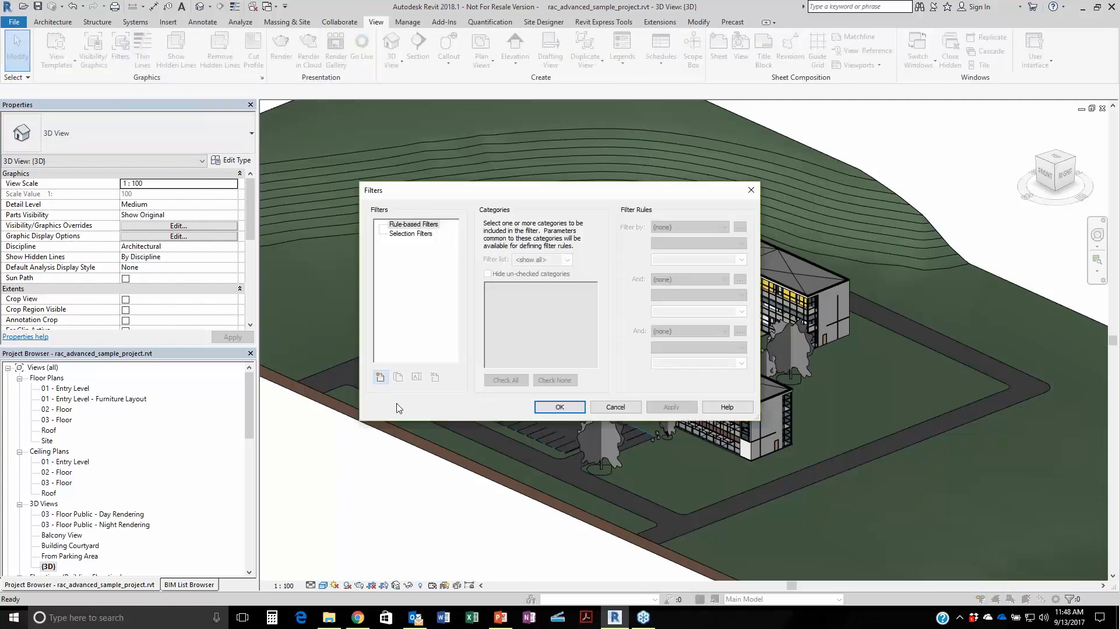
{"action": "left_click", "coordinate": [383, 383]}
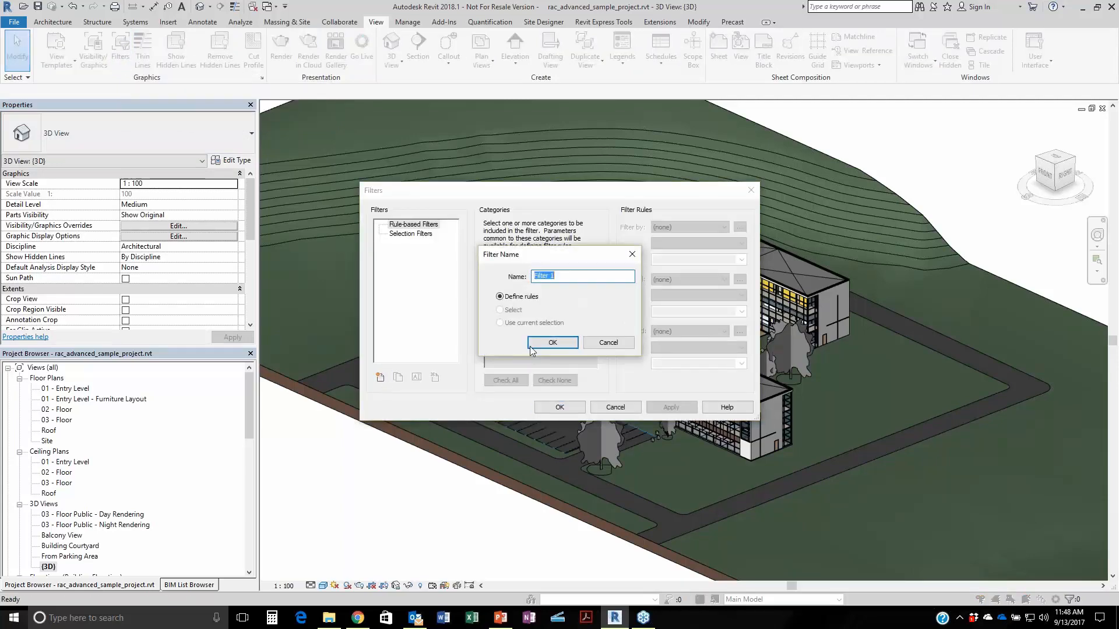
{"action": "left_click", "coordinate": [560, 342]}
{"action": "left_click_drag", "start_coordinate": [596, 299], "coordinate": [596, 322]}
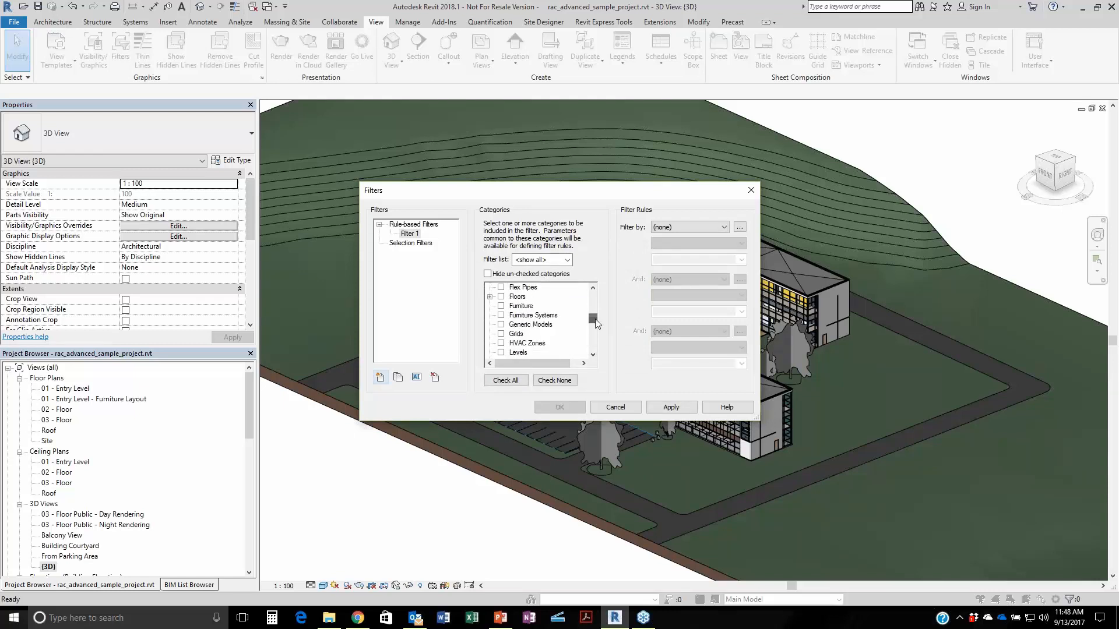
{"action": "left_click", "coordinate": [501, 306]}
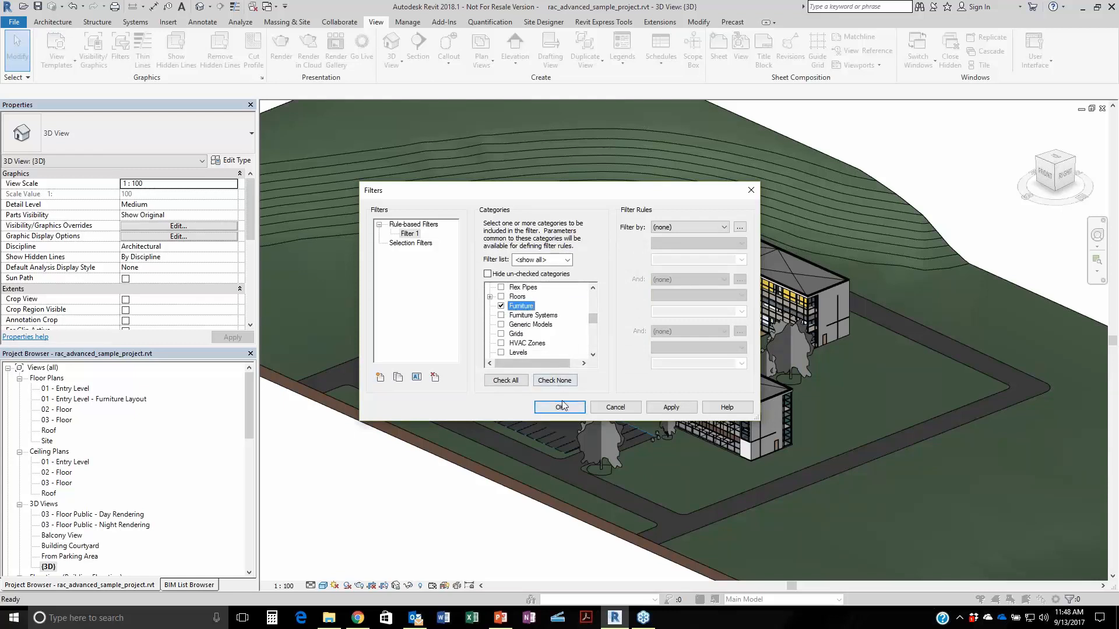
Define Filter 1's rule as Comments does not equal a blank value, then apply it and close the filter settings.
{"action": "left_click", "coordinate": [695, 229]}
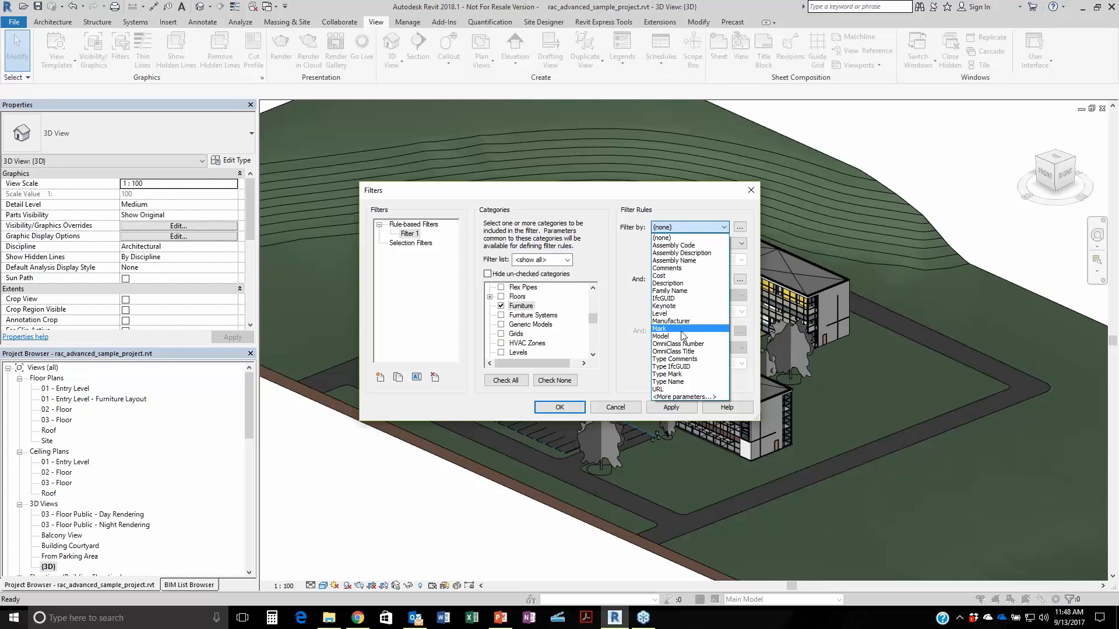
{"action": "left_click", "coordinate": [682, 268]}
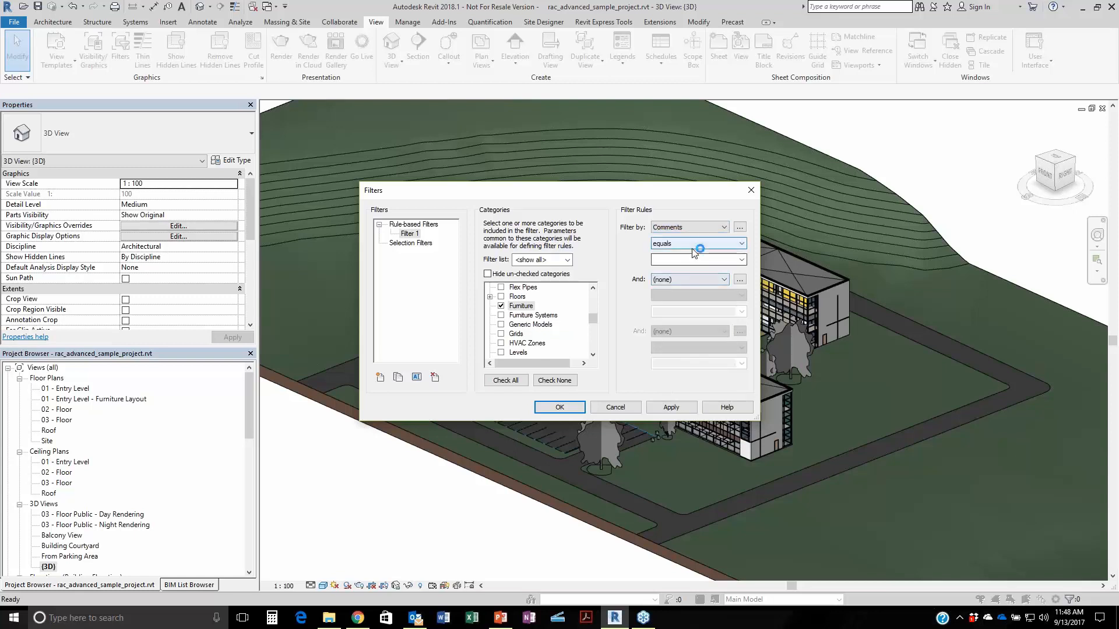
{"action": "left_click", "coordinate": [693, 244]}
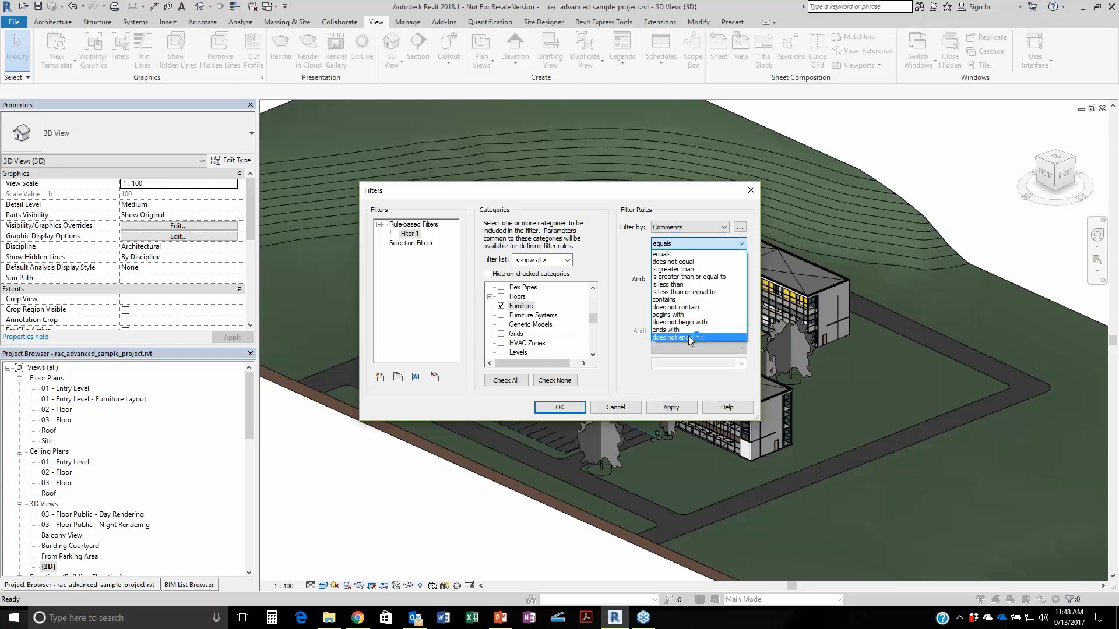
{"action": "left_click", "coordinate": [688, 262]}
{"action": "left_click", "coordinate": [690, 260]}
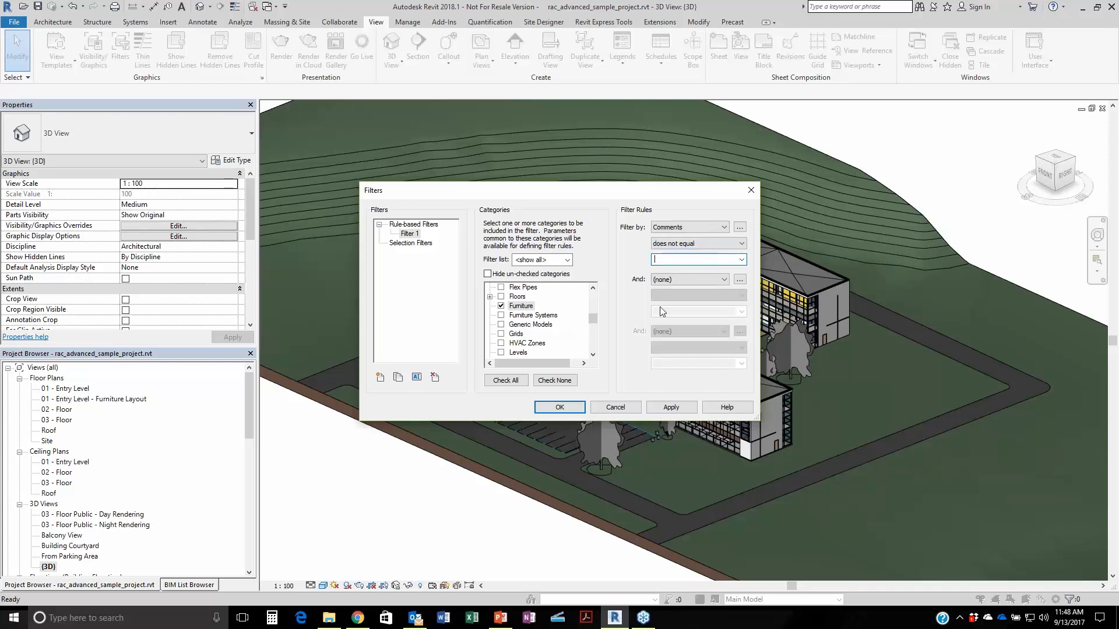
{"action": "left_click", "coordinate": [676, 409]}
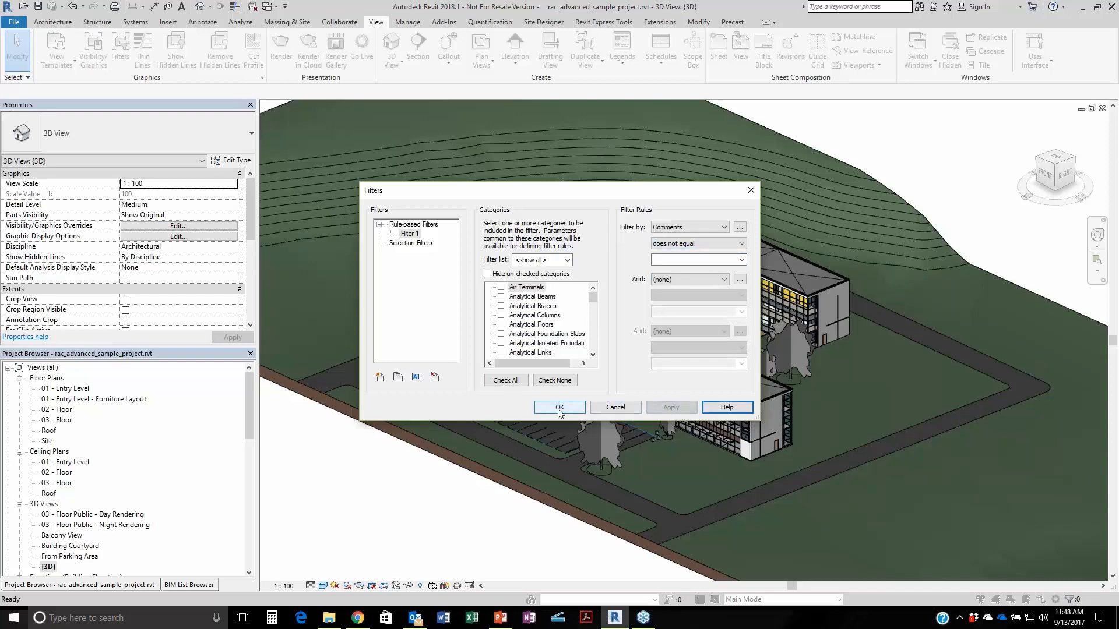
{"action": "left_click", "coordinate": [557, 409]}
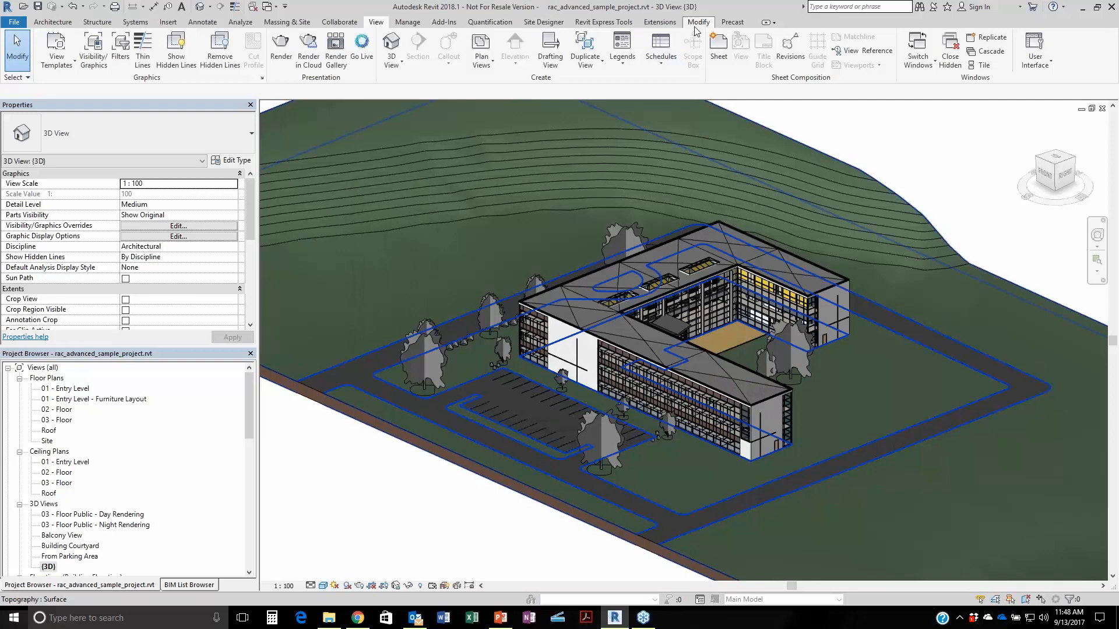
Open Quick Select and add the project elements matching the saved Filter 1 to the selection set.
{"action": "left_click", "coordinate": [626, 24]}
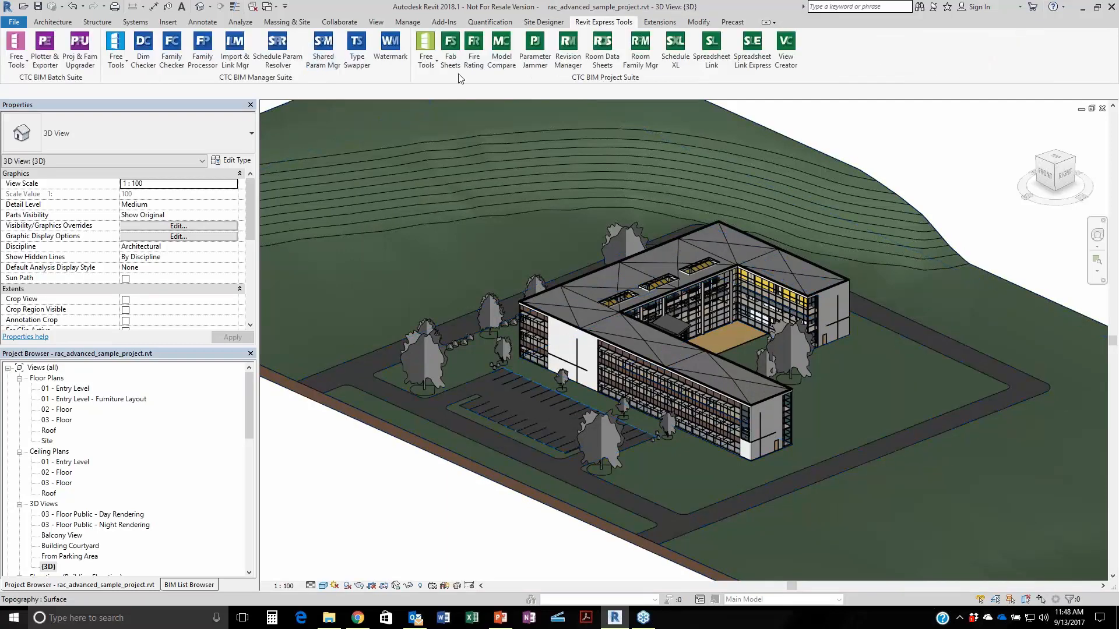
{"action": "left_click", "coordinate": [425, 59]}
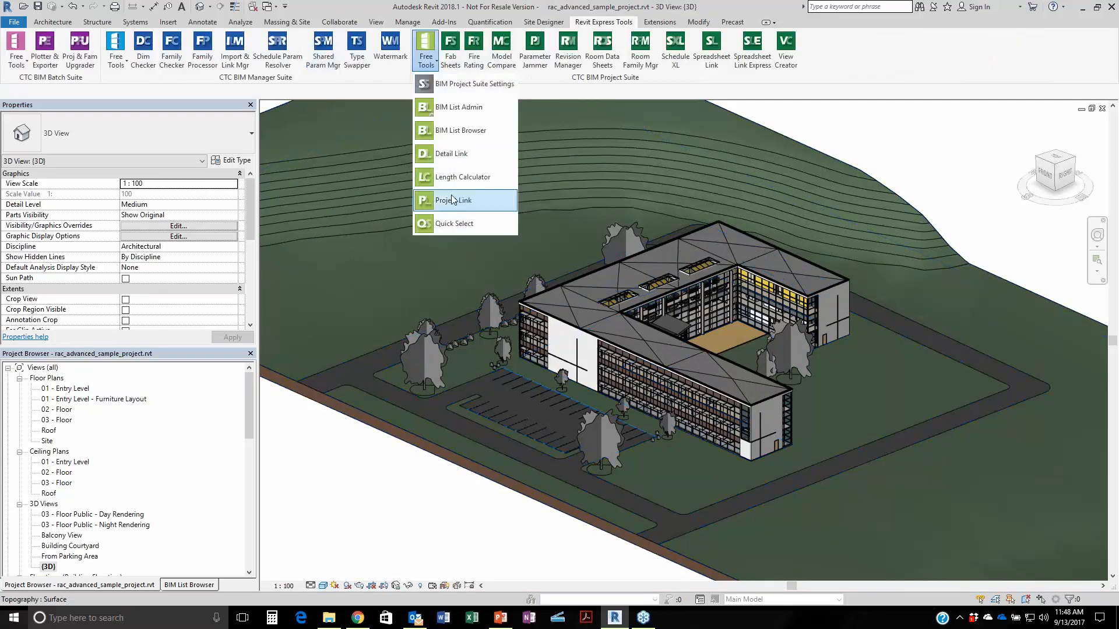
{"action": "left_click", "coordinate": [423, 229]}
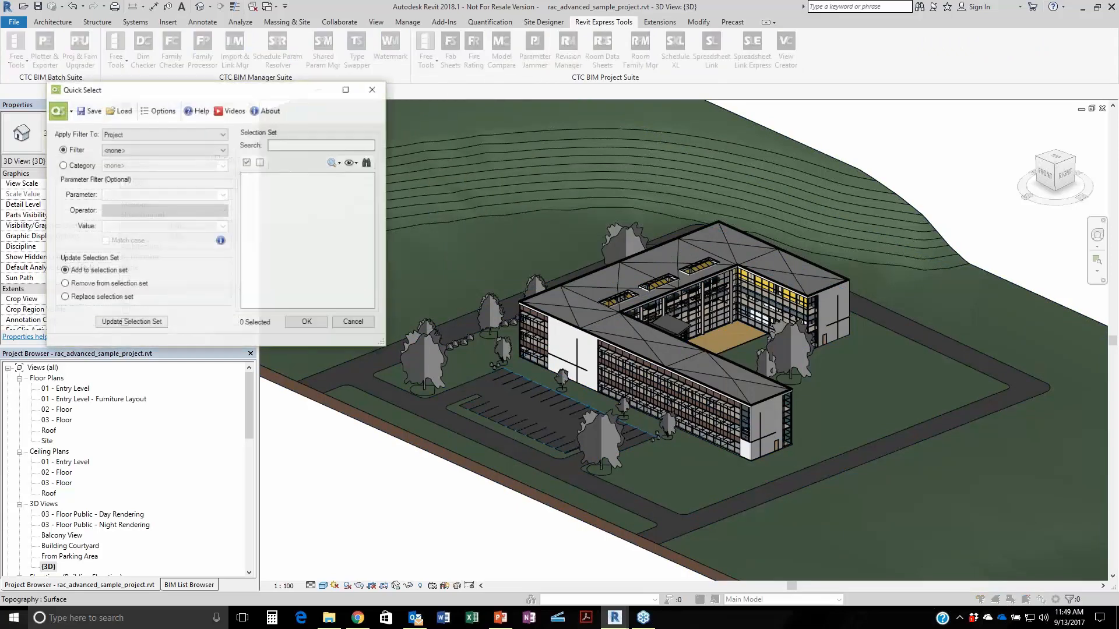
{"action": "left_click", "coordinate": [64, 151]}
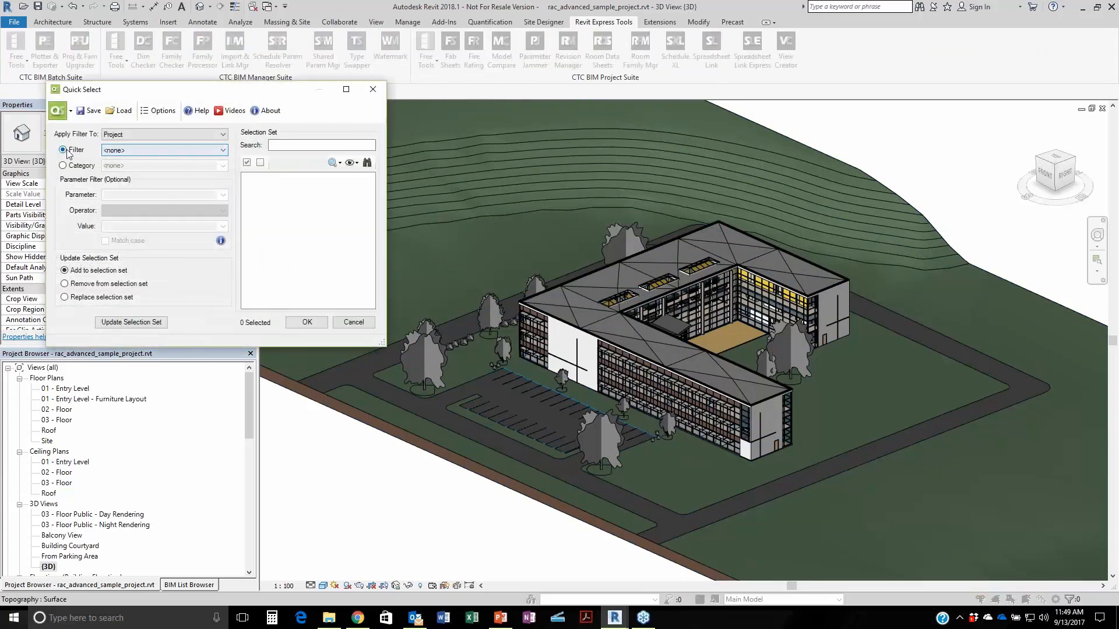
{"action": "left_click", "coordinate": [137, 153]}
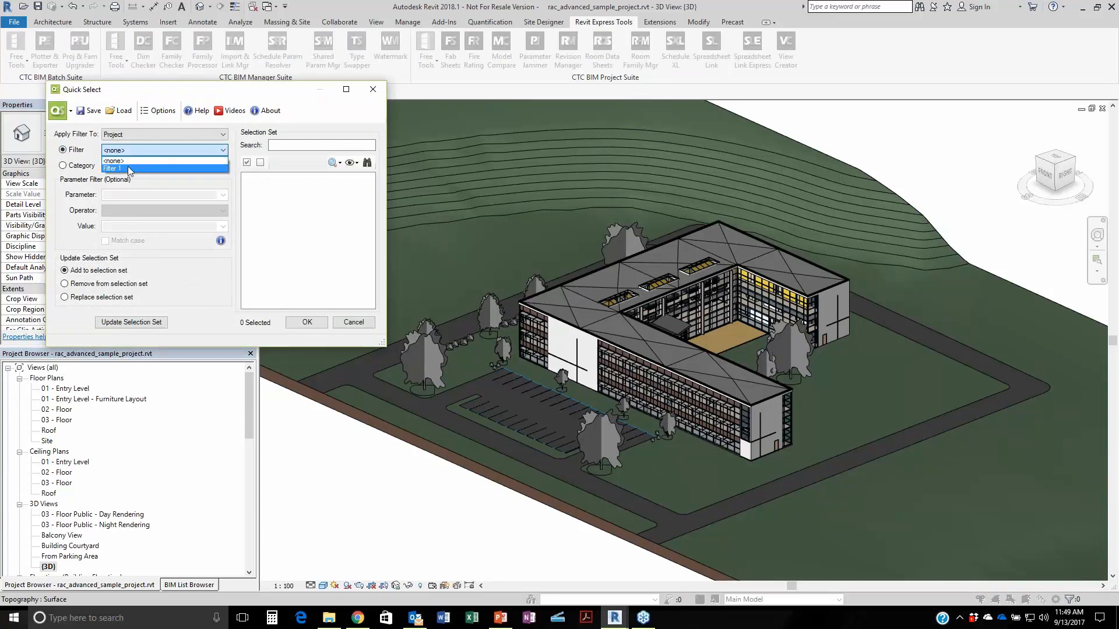
{"action": "left_click", "coordinate": [127, 168]}
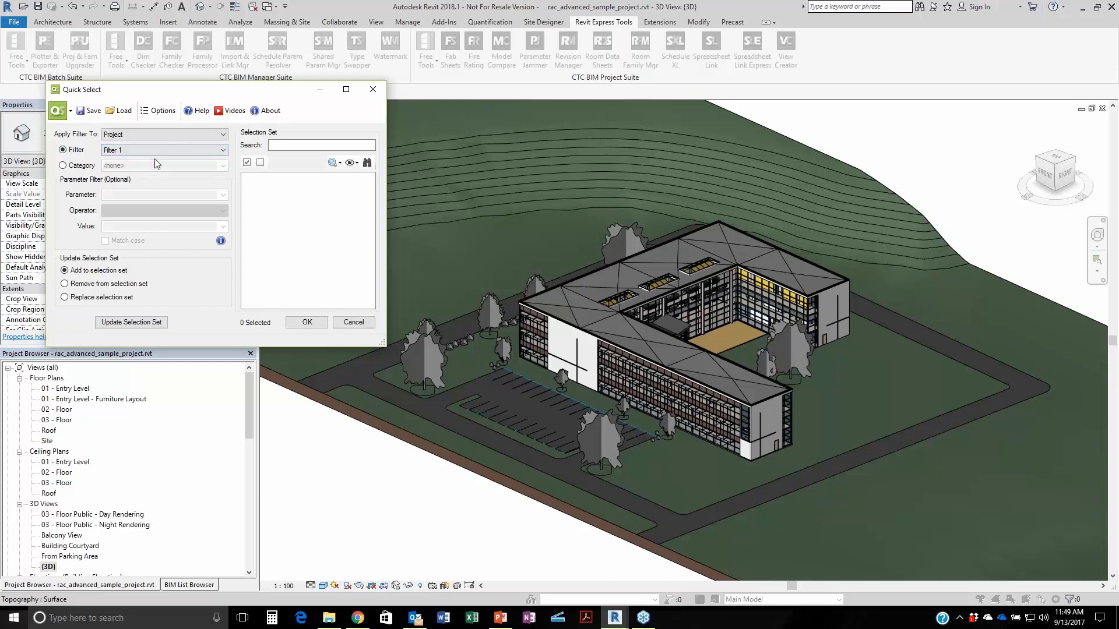
{"action": "left_click", "coordinate": [147, 326]}
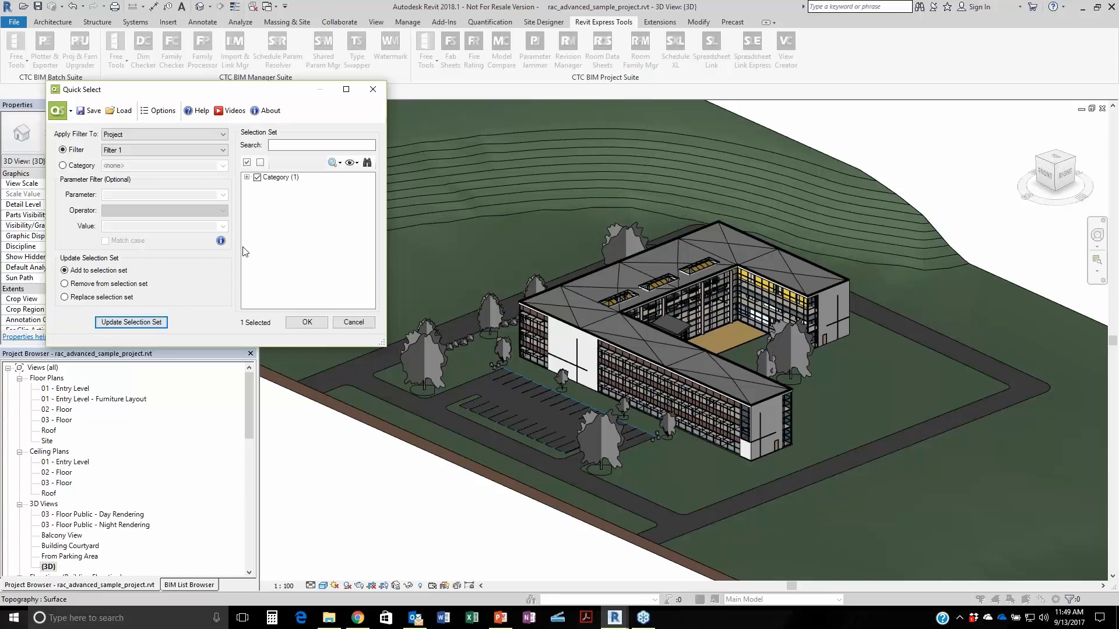
Expand the selection set's category tree down to the individual element and accept the selection.
{"action": "left_click", "coordinate": [246, 177]}
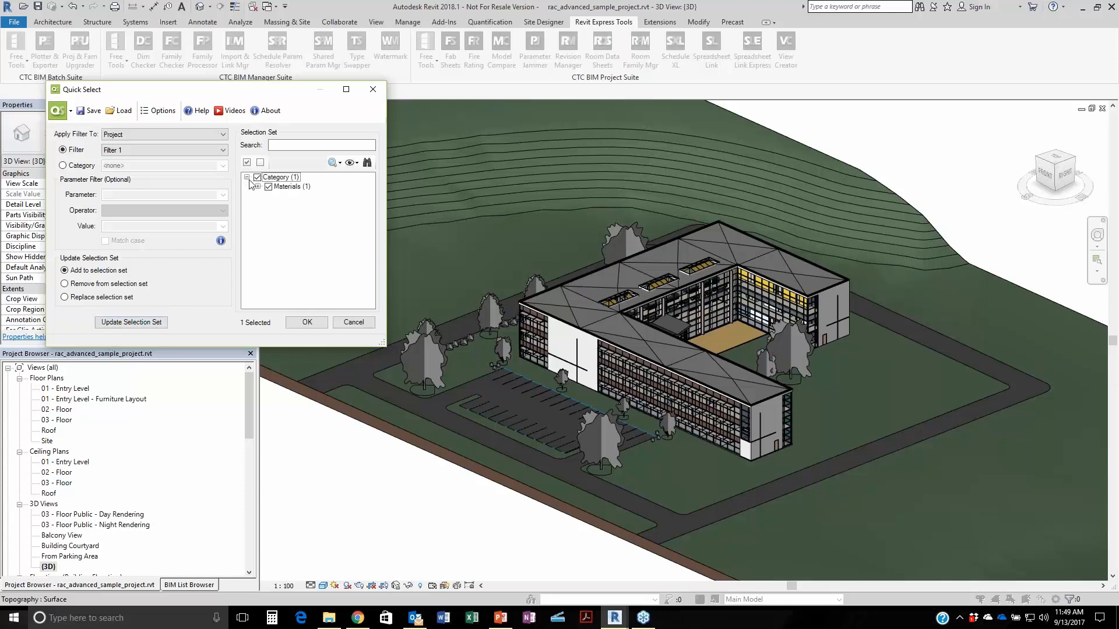
{"action": "left_click", "coordinate": [259, 187]}
{"action": "left_click", "coordinate": [270, 196]}
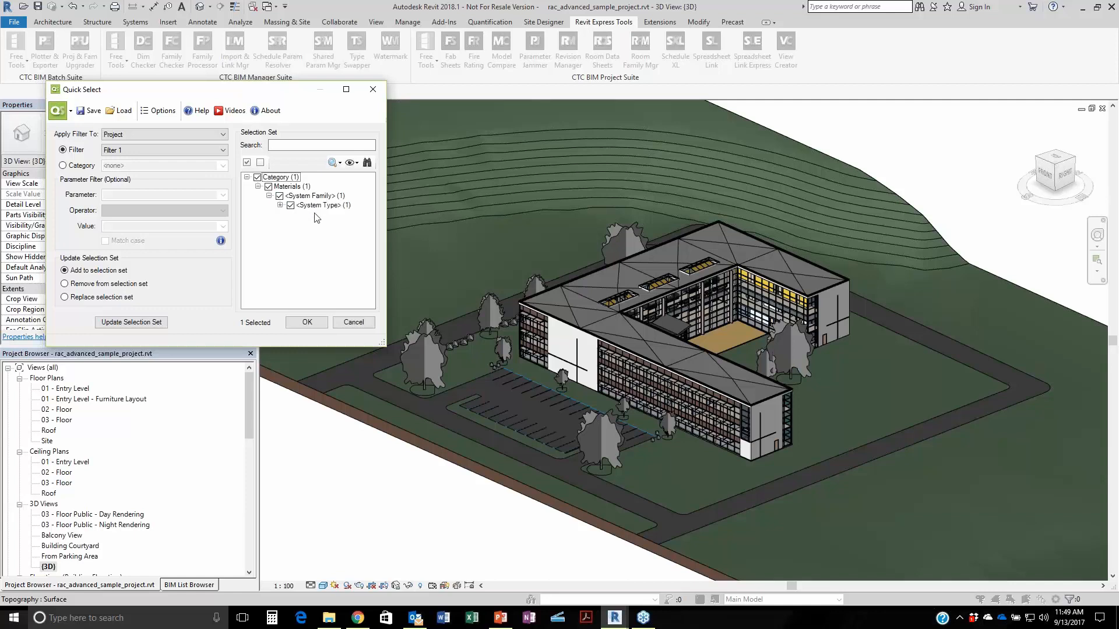
{"action": "left_click", "coordinate": [279, 206]}
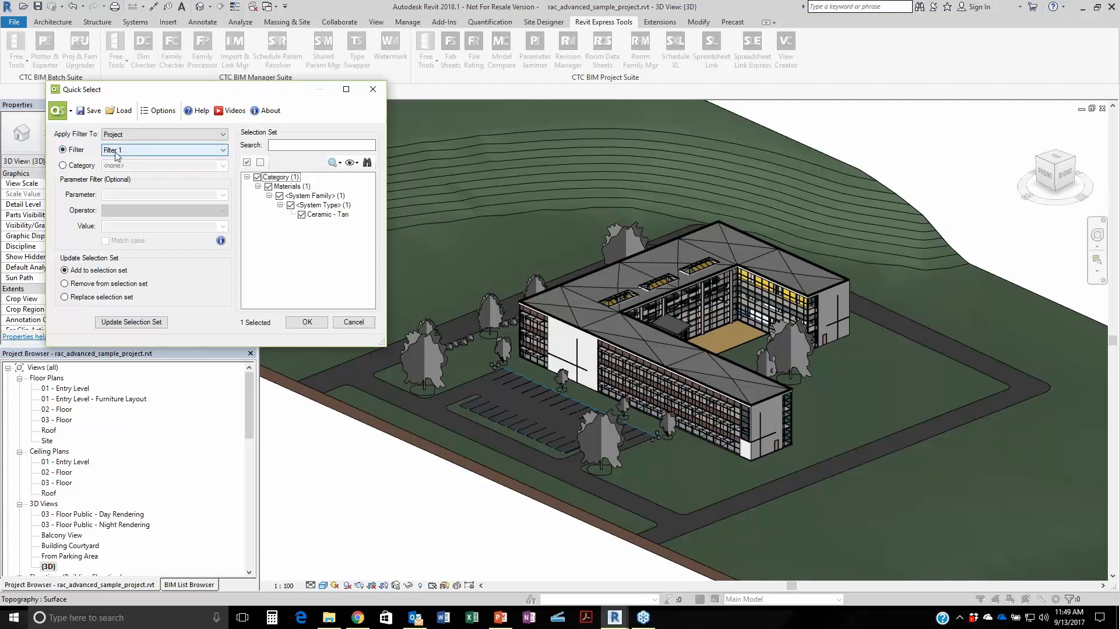
{"action": "left_click", "coordinate": [304, 323]}
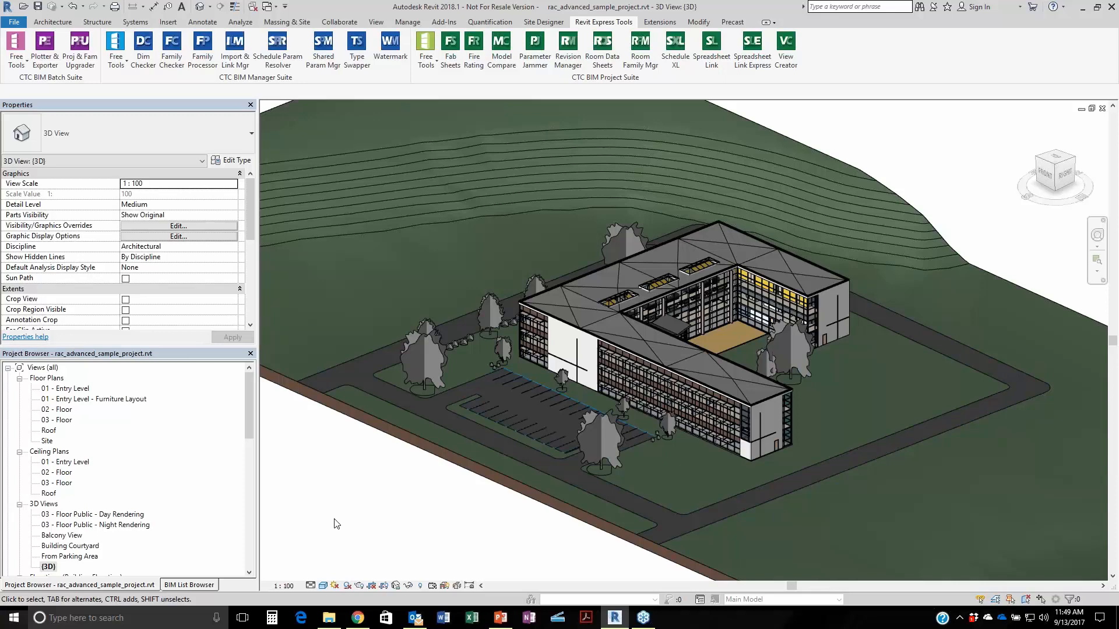
Open the 01 - Entry Level floor plan and start the free Renumbering tool, keeping its window clear of the rooms.
{"action": "double_click", "coordinate": [75, 389]}
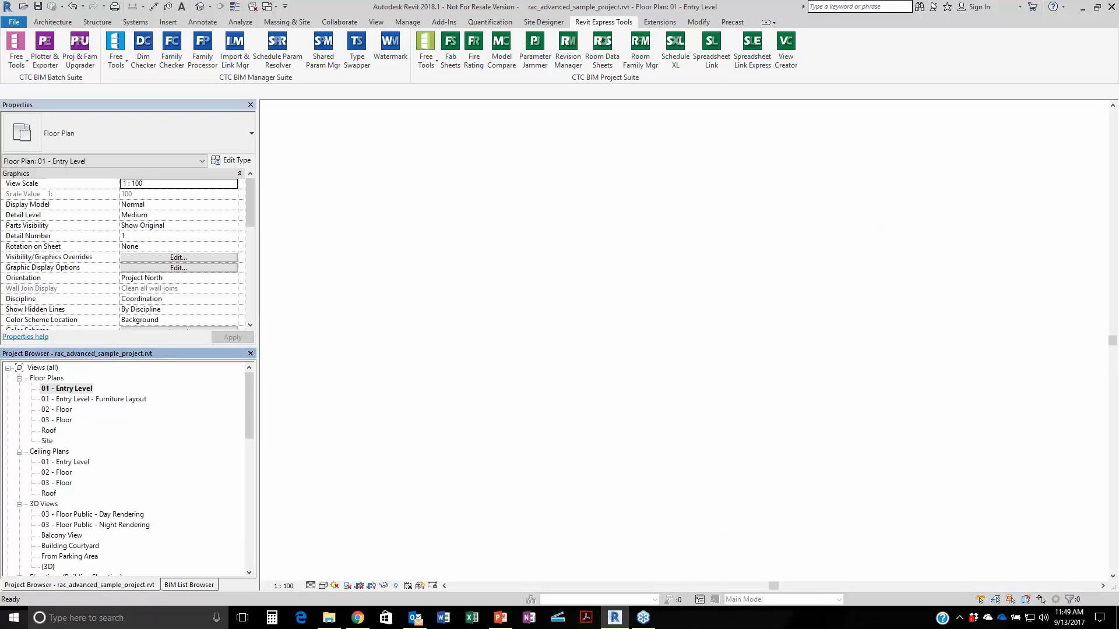
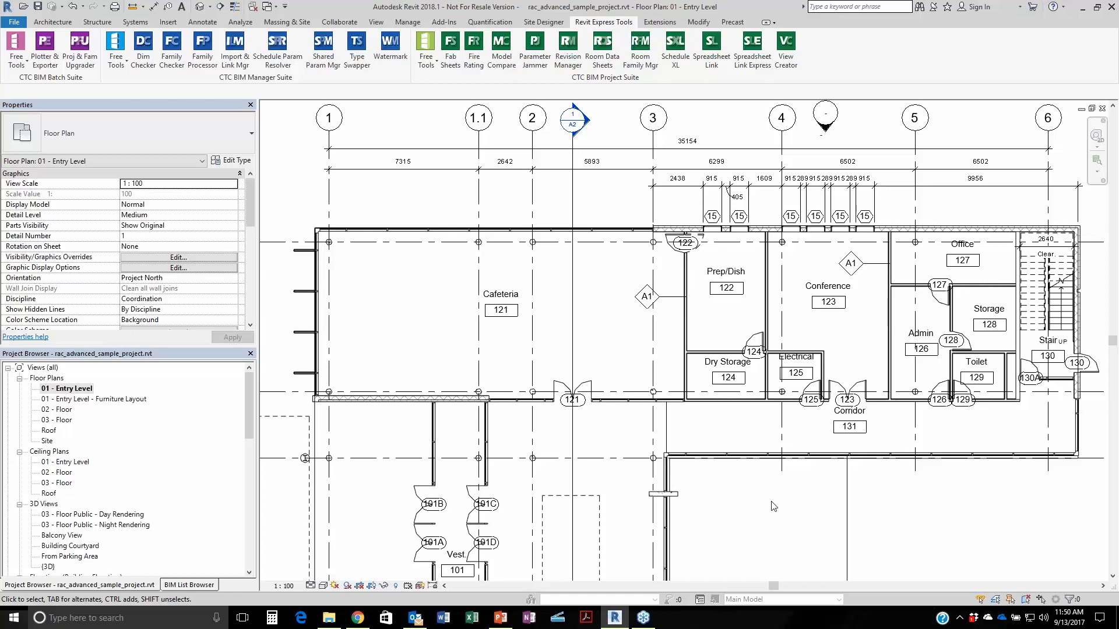
{"action": "left_click", "coordinate": [434, 68]}
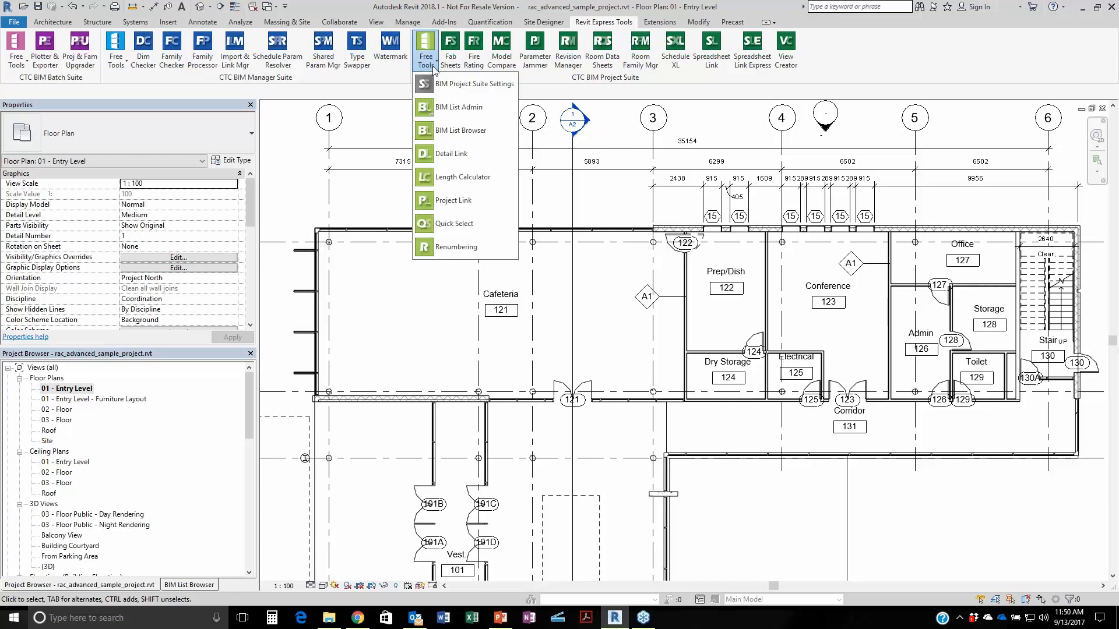
{"action": "left_click", "coordinate": [464, 268]}
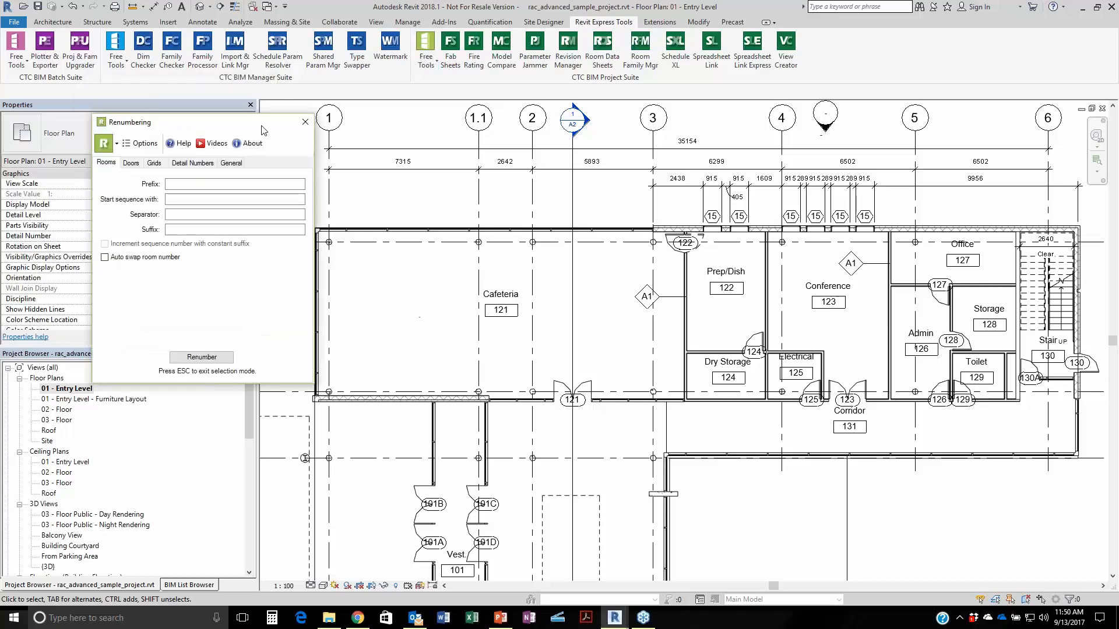
{"action": "left_click_drag", "start_coordinate": [260, 128], "coordinate": [261, 167]}
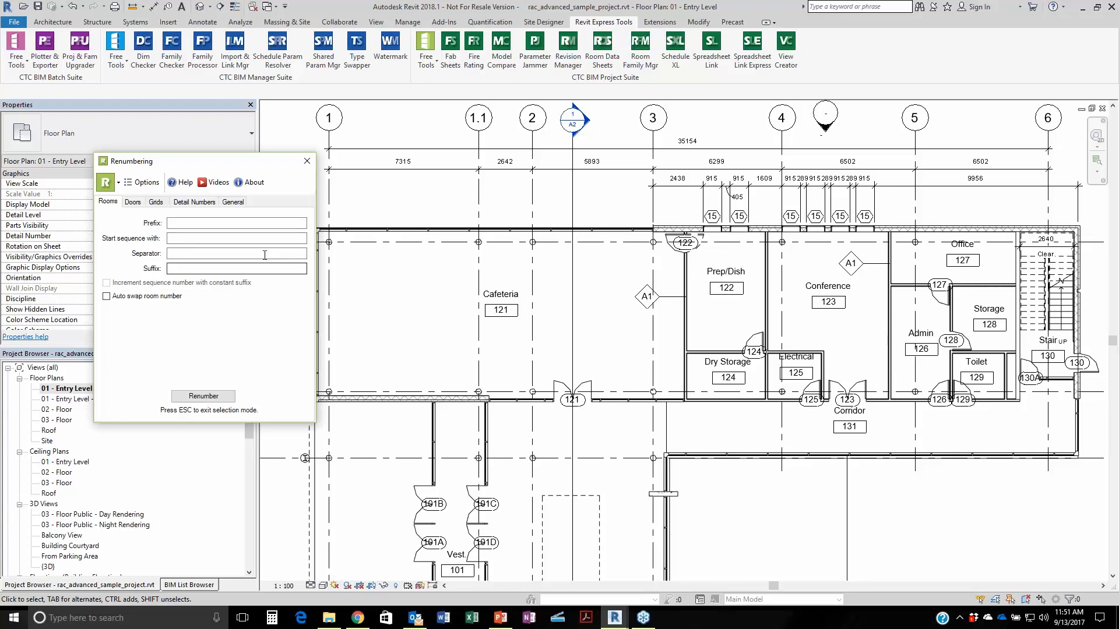
Set the room renumbering prefix to A and the starting sequence to 121, and enable automatic room number swapping.
{"action": "left_click", "coordinate": [216, 223]}
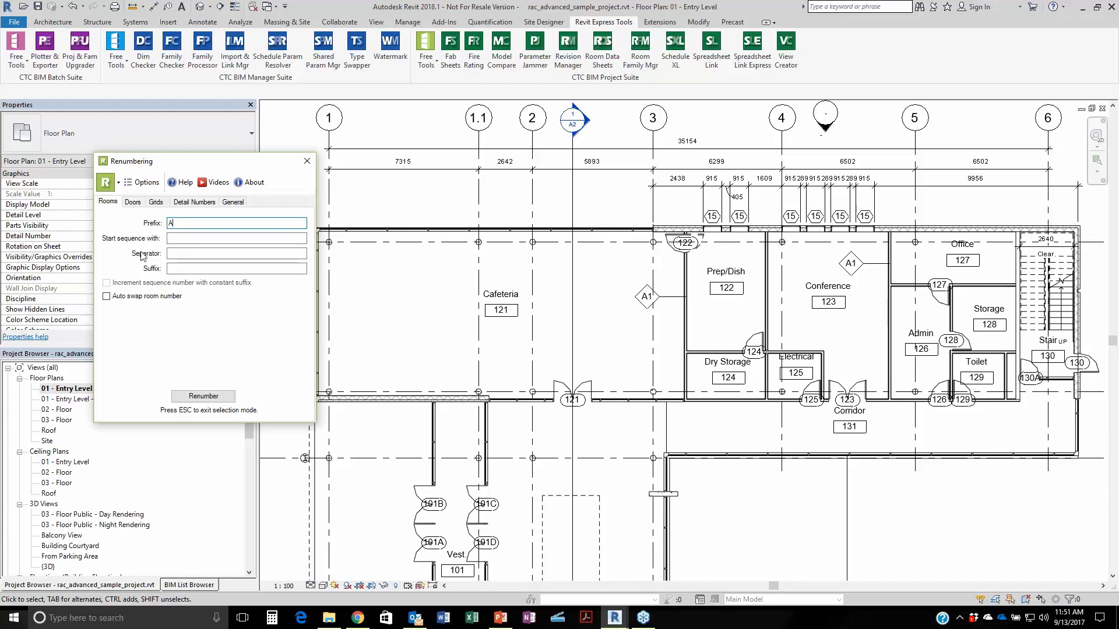
{"action": "left_click", "coordinate": [184, 268]}
{"action": "key", "text": "shift+Tab"}
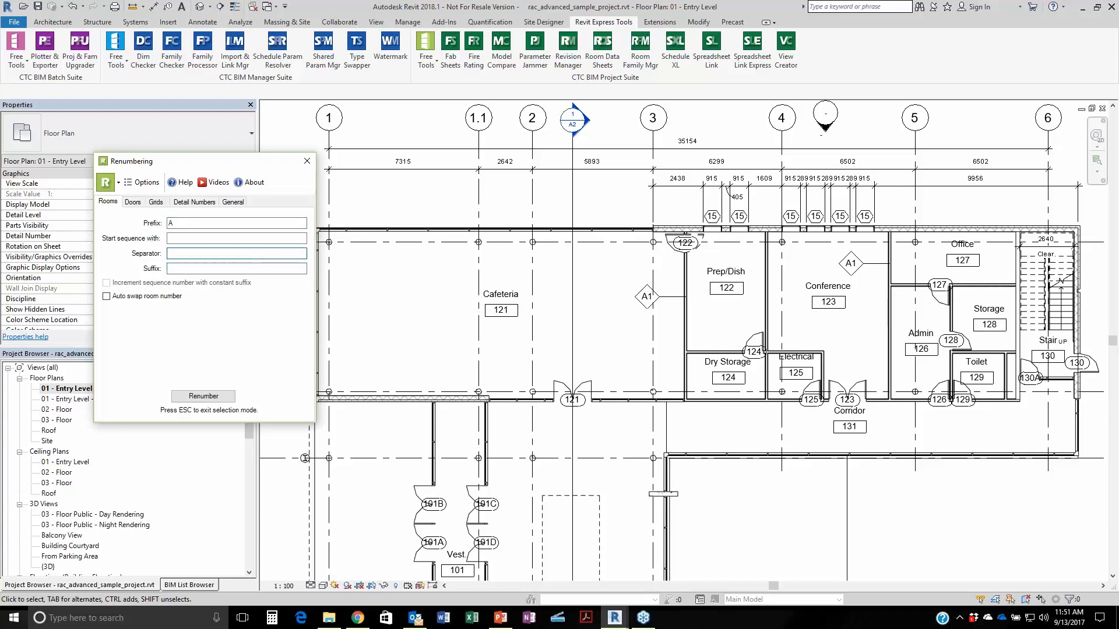
{"action": "left_click", "coordinate": [193, 238]}
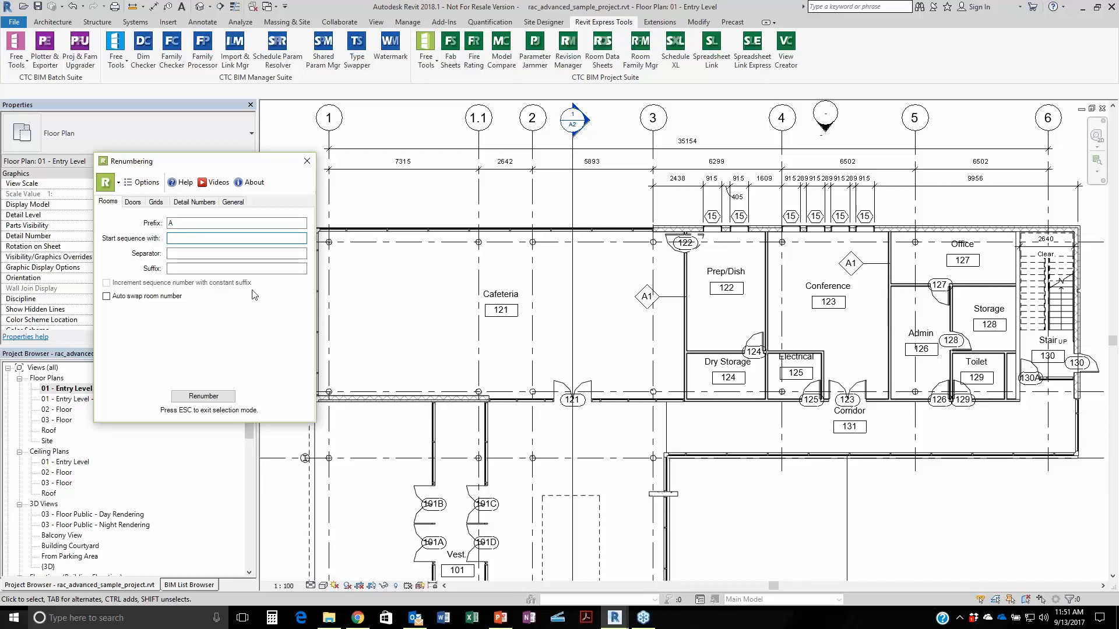
{"action": "type", "text": "120"}
{"action": "left_click", "coordinate": [106, 296]}
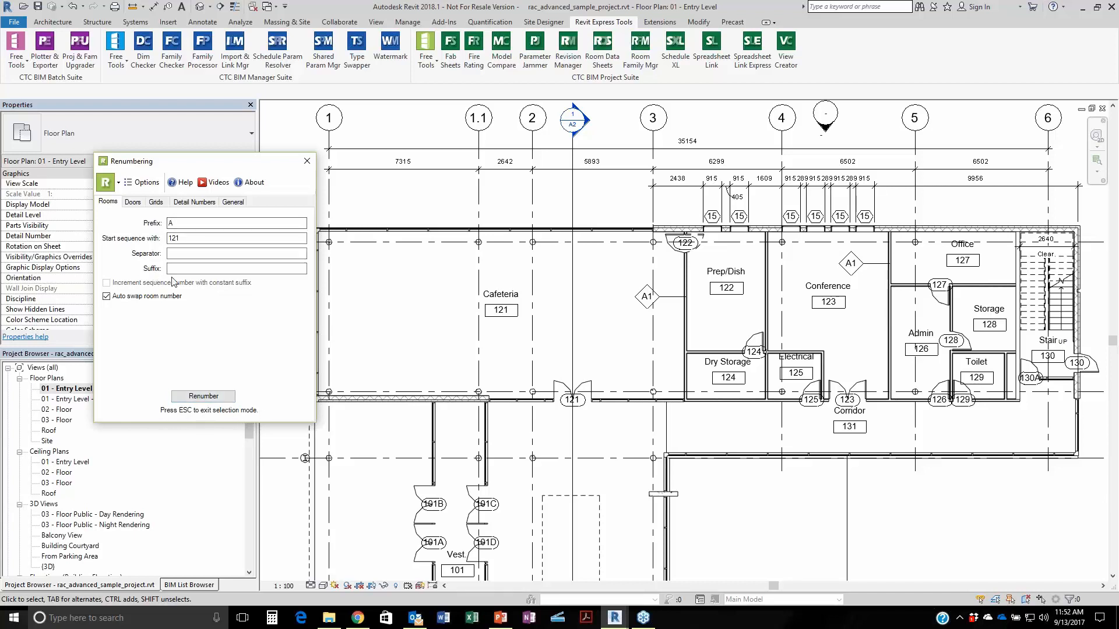
Renumber the Cafeteria, Dry Storage and Electrical rooms in order as A121, A122 and A123, ending the room selection.
{"action": "left_click", "coordinate": [225, 398]}
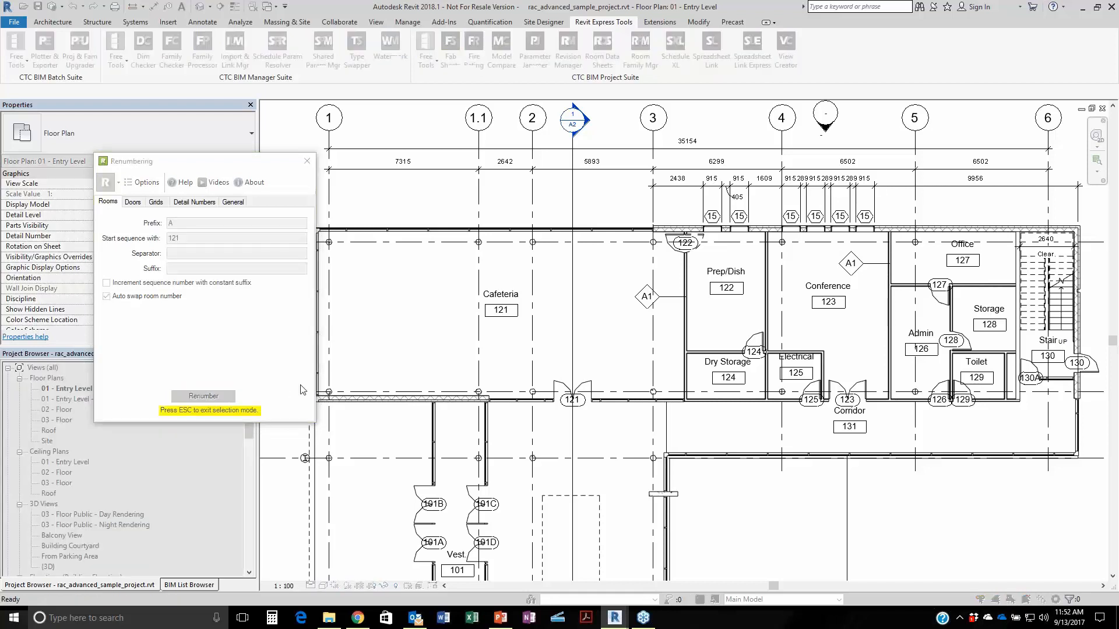
{"action": "left_click", "coordinate": [527, 339]}
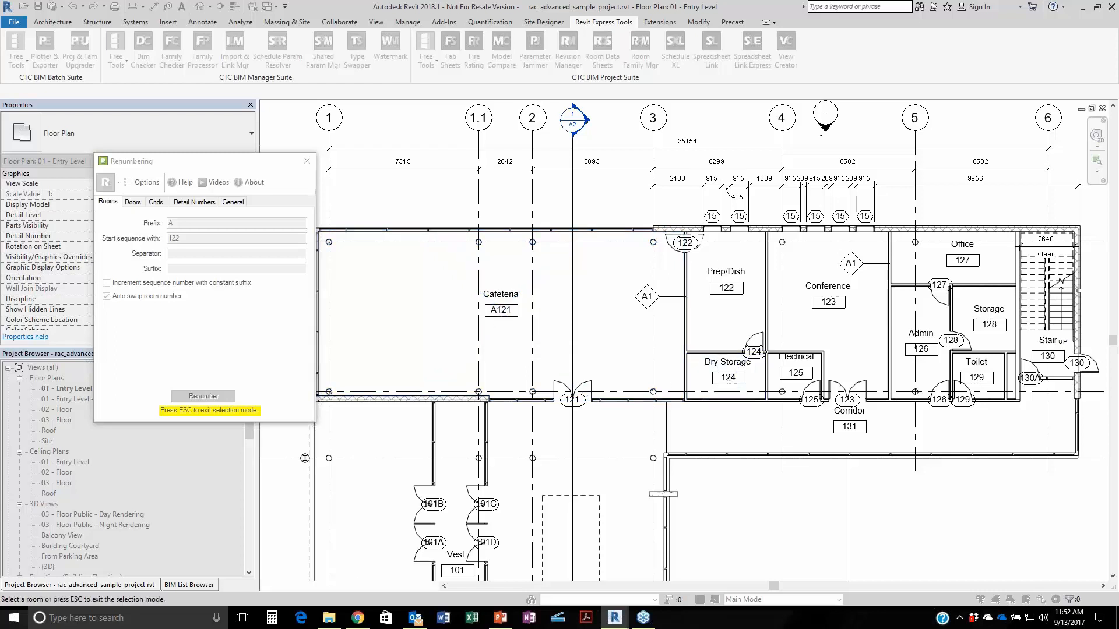
{"action": "left_click", "coordinate": [715, 398]}
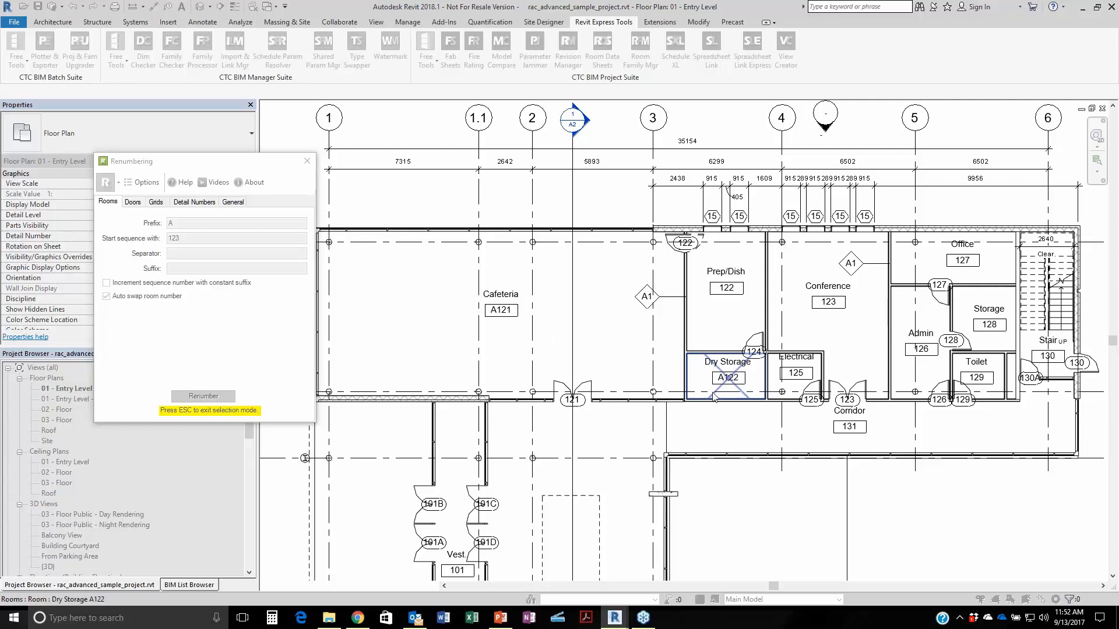
{"action": "left_click", "coordinate": [784, 390]}
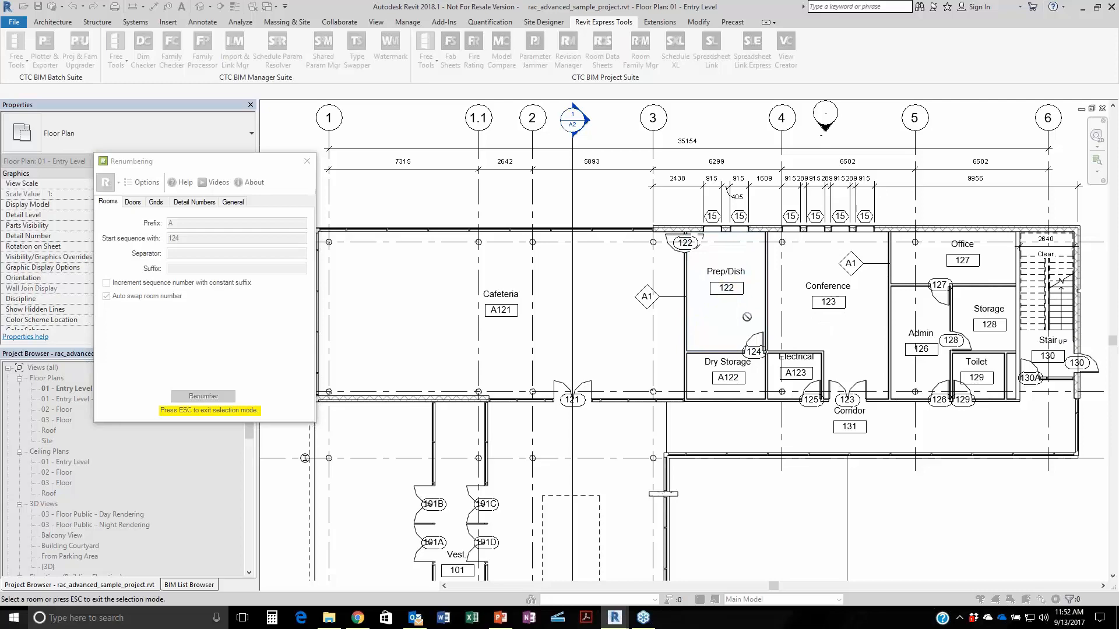
{"action": "key", "text": "Escape"}
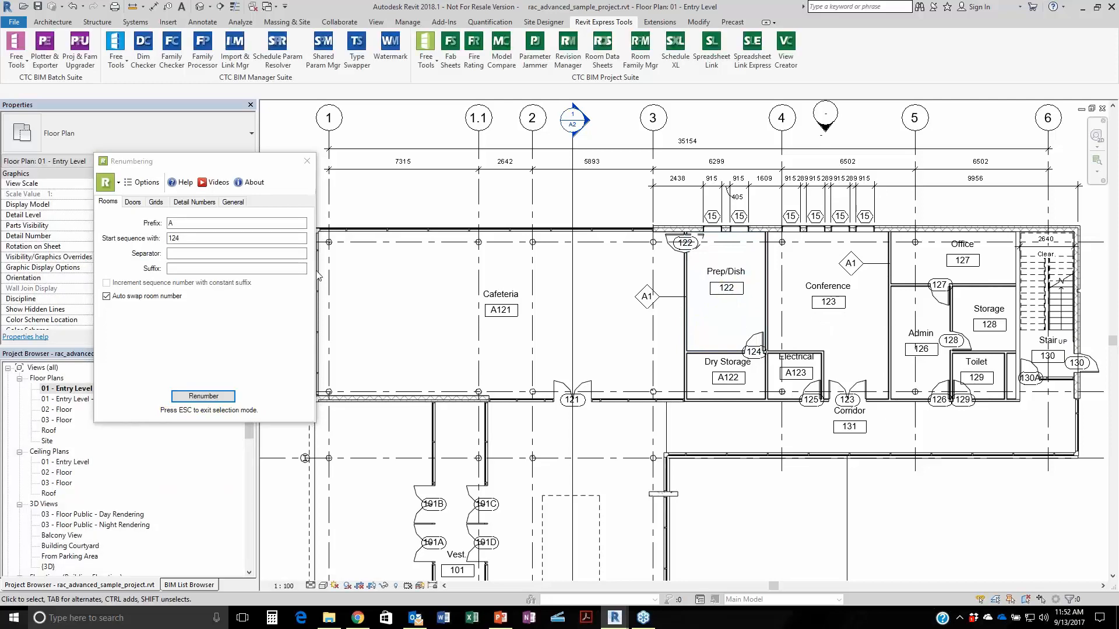
Restart the room sequence at 125 and renumber Prep/Dish, Conference, Admin, Toilet, Storage, Office, Stair and Corridor in order as A125 through A132.
{"action": "left_click", "coordinate": [210, 239]}
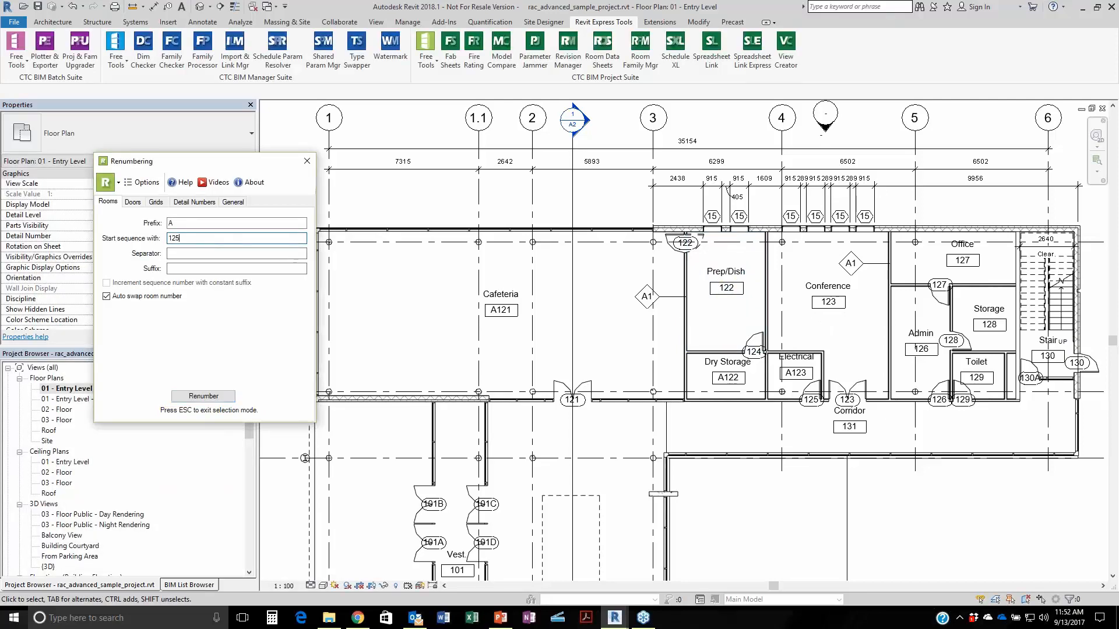
{"action": "left_click", "coordinate": [203, 396]}
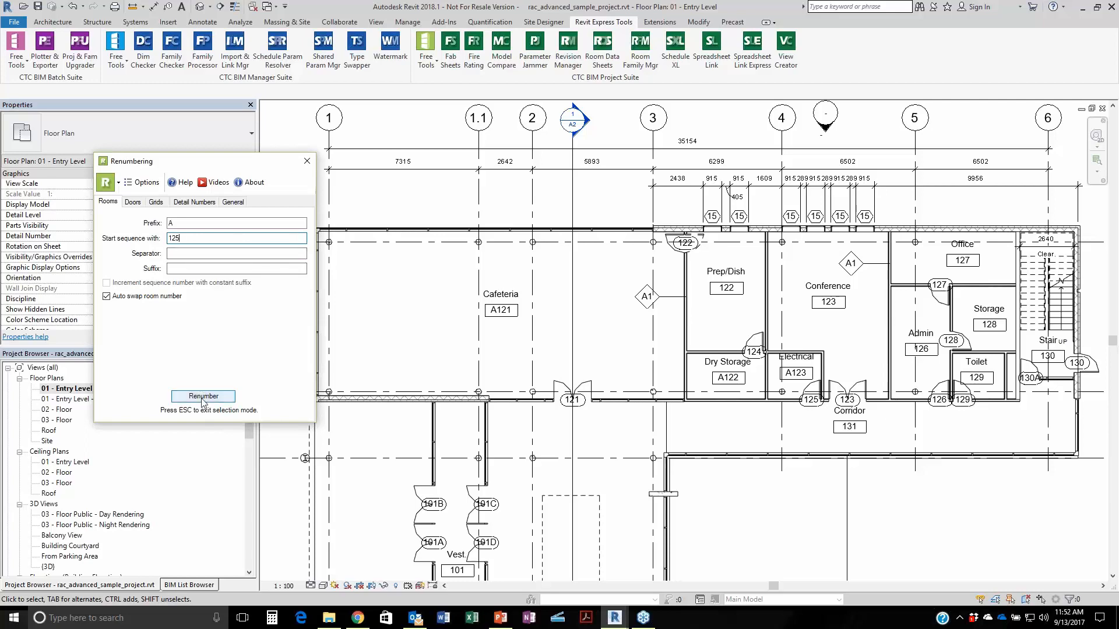
{"action": "left_click", "coordinate": [757, 318]}
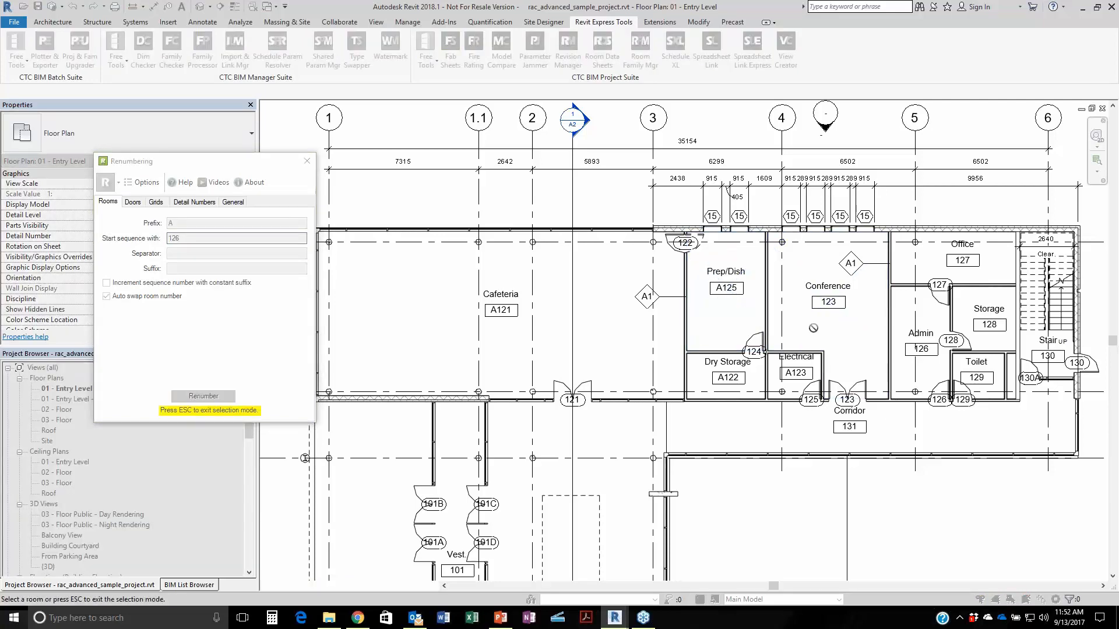
{"action": "left_click", "coordinate": [868, 355]}
{"action": "left_click", "coordinate": [912, 366]}
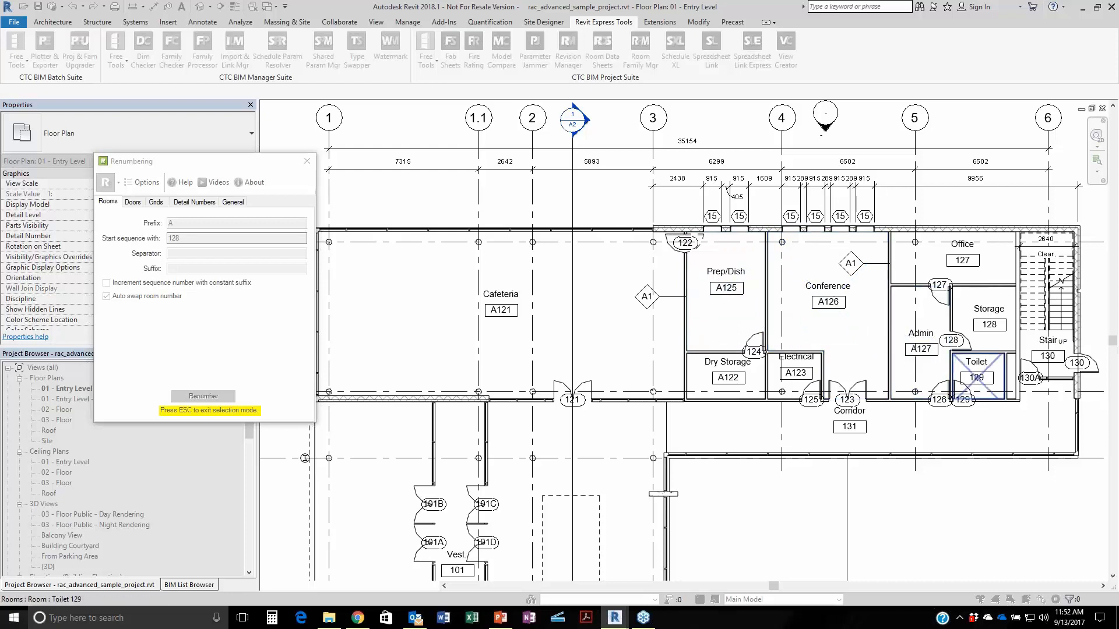
{"action": "left_click", "coordinate": [990, 373]}
{"action": "left_click", "coordinate": [1007, 348]}
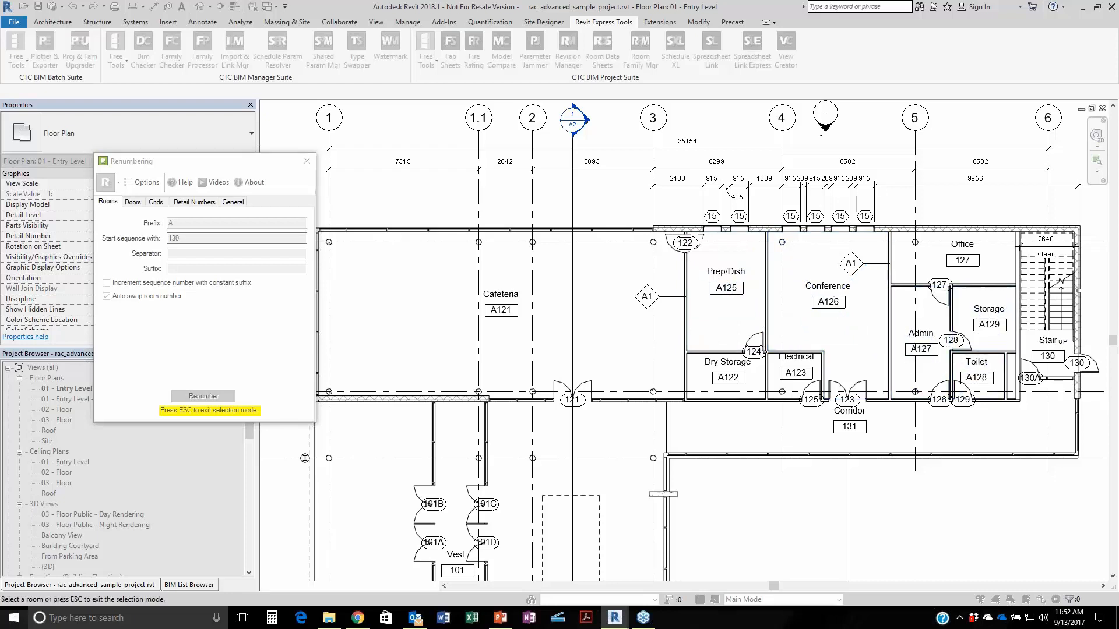
{"action": "left_click", "coordinate": [994, 272]}
{"action": "left_click", "coordinate": [1024, 341]}
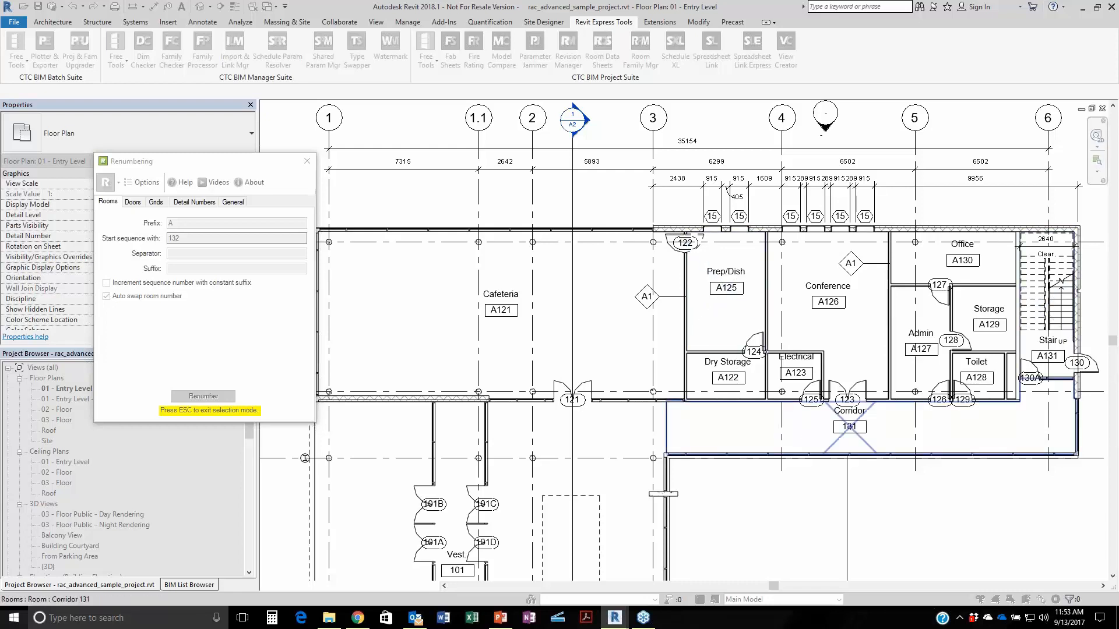
{"action": "left_click", "coordinate": [851, 446]}
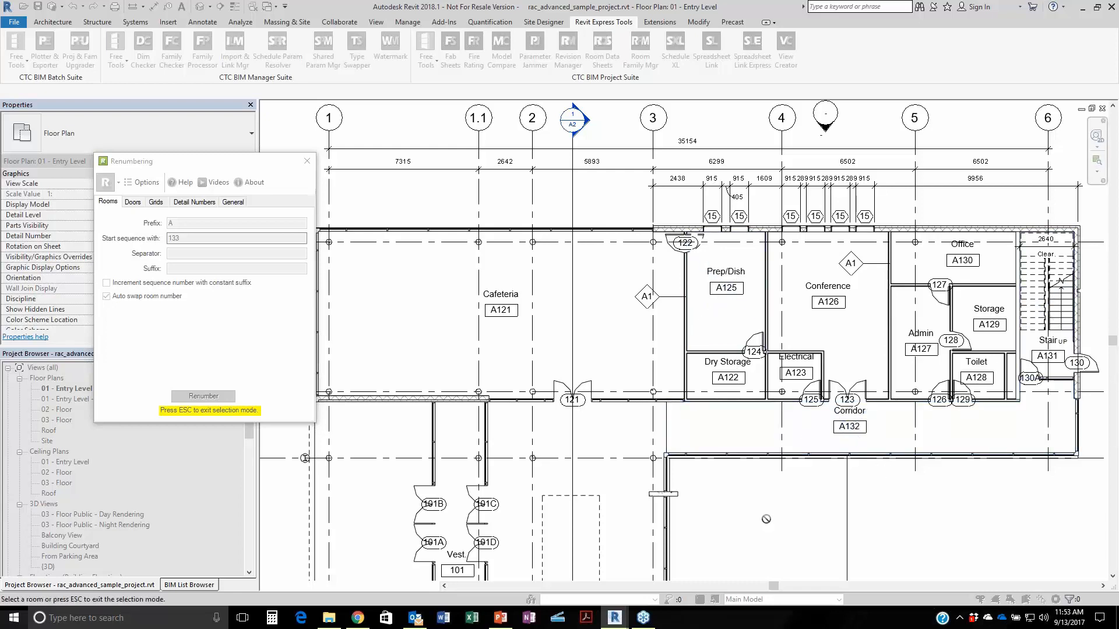
{"action": "key", "text": "Escape"}
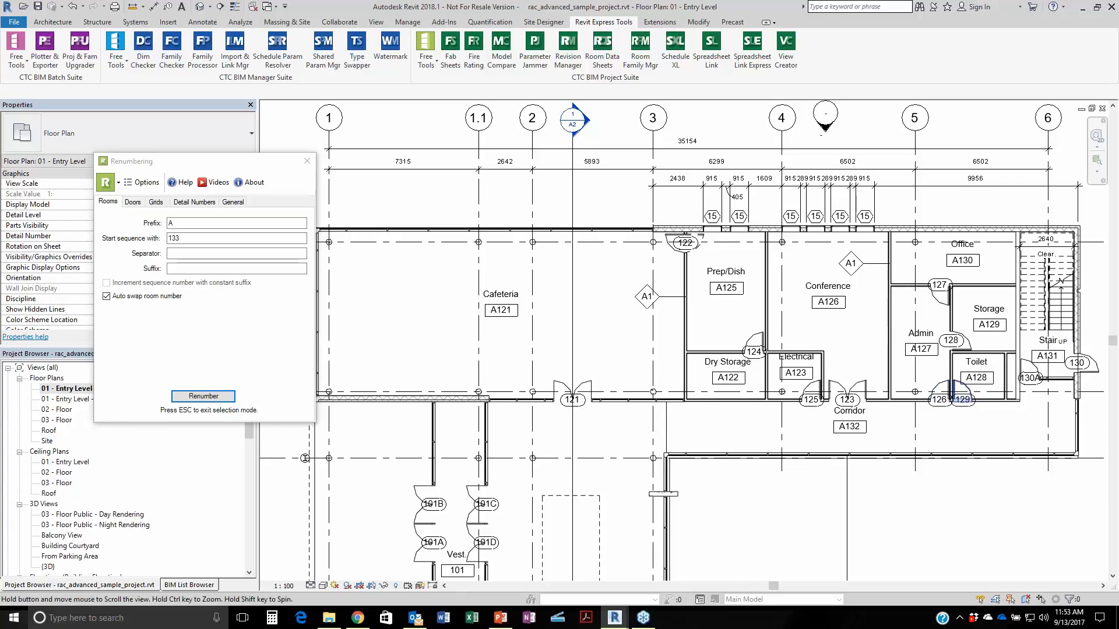
Configure door renumbering as room-based with separator "-", suffix A and automatic door number swapping enabled.
{"action": "middle_click_drag", "start_coordinate": [898, 423], "coordinate": [774, 388]}
{"action": "scroll", "coordinate": [767, 392], "scroll_direction": "up", "scroll_amount": 2}
{"action": "scroll", "coordinate": [767, 392], "scroll_direction": "up", "scroll_amount": 1}
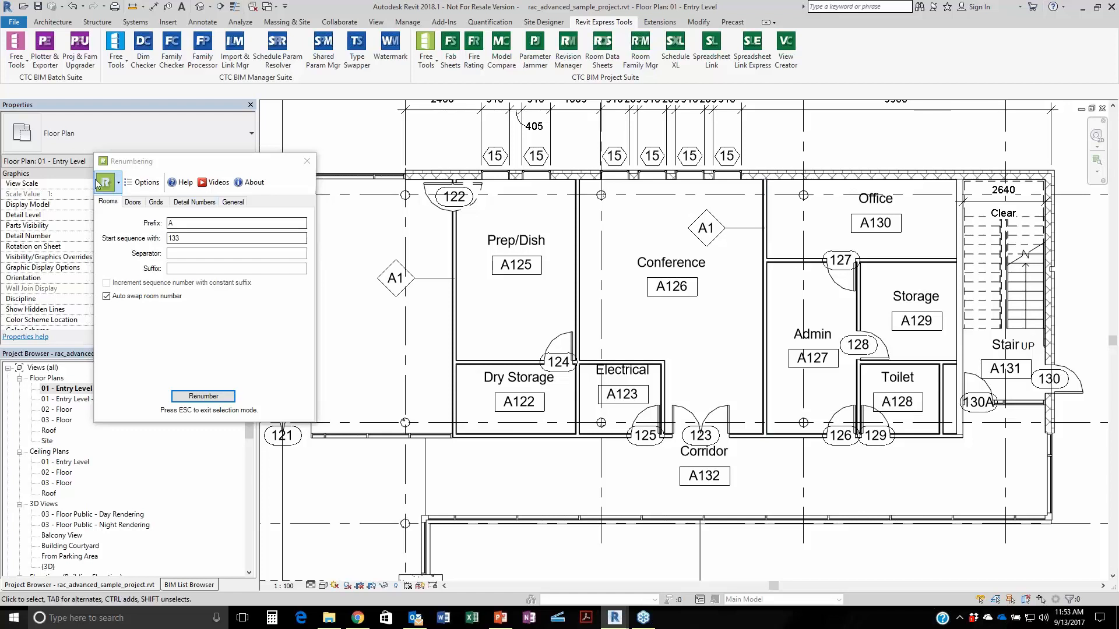
{"action": "left_click", "coordinate": [133, 203]}
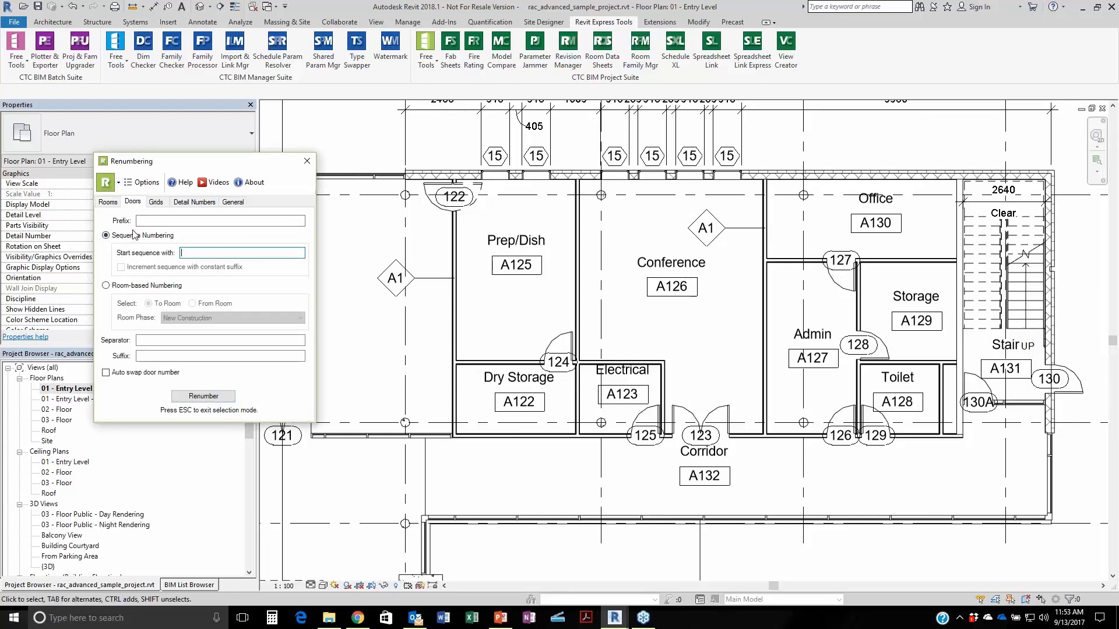
{"action": "left_click", "coordinate": [142, 222]}
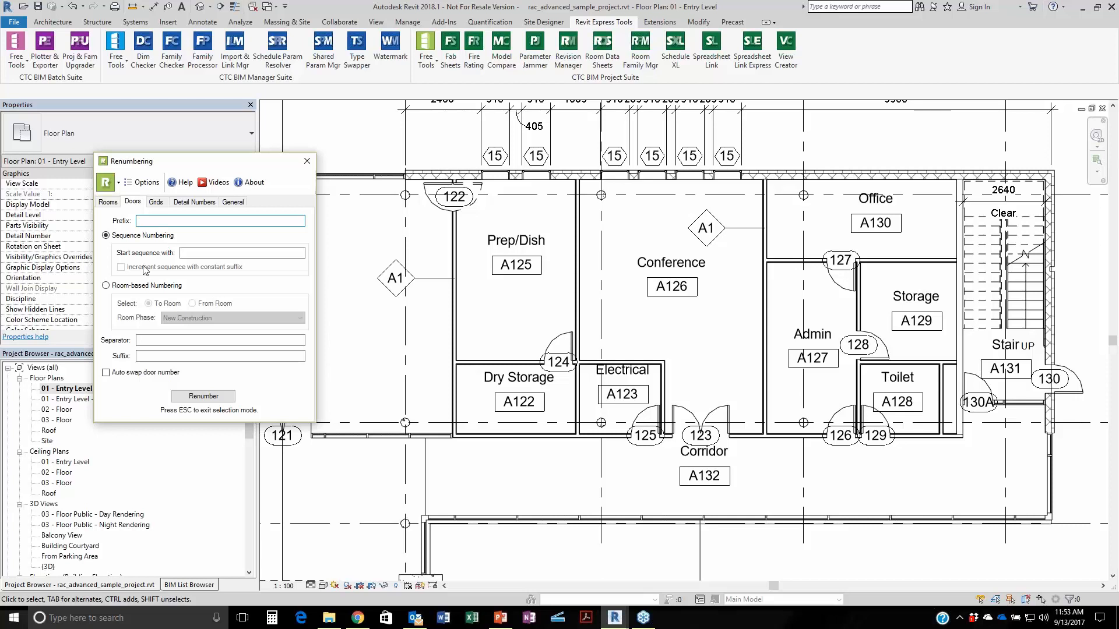
{"action": "left_click", "coordinate": [105, 286]}
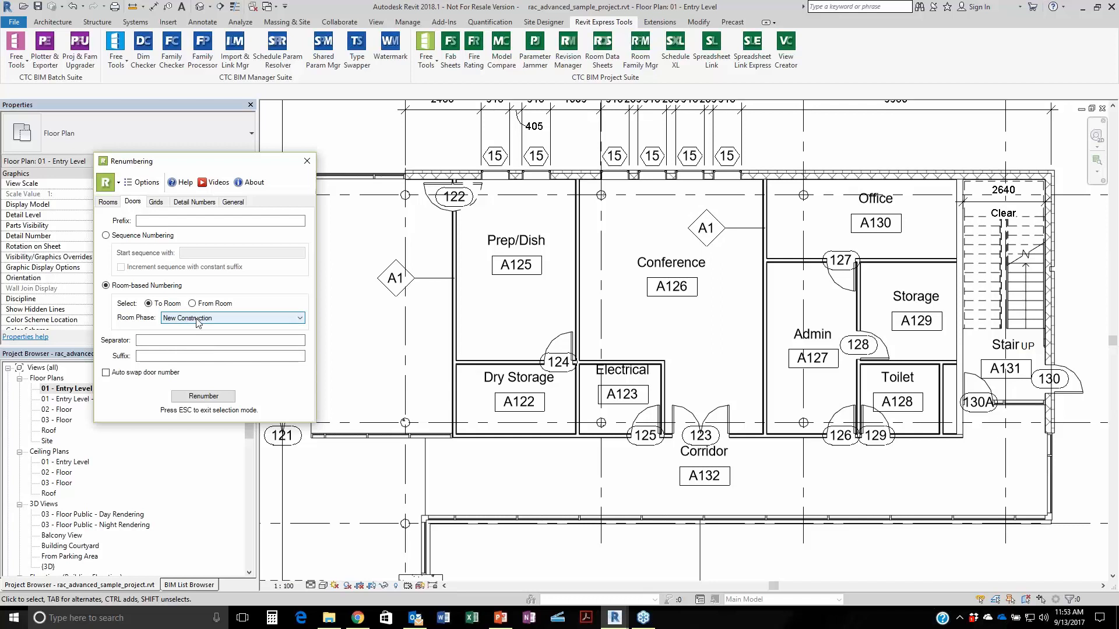
{"action": "left_click", "coordinate": [151, 341]}
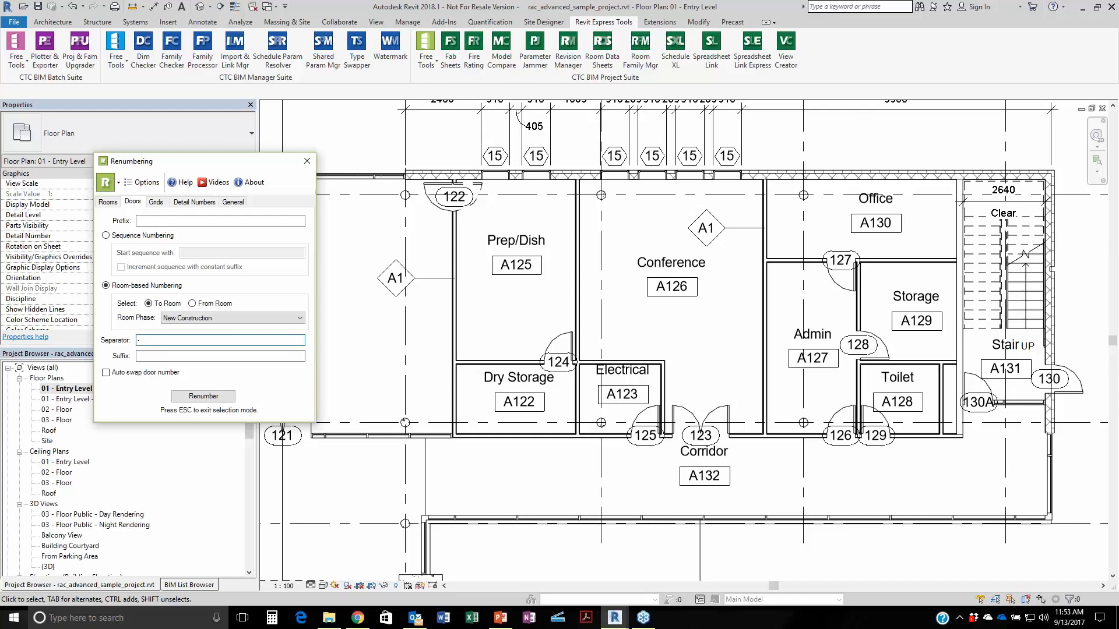
{"action": "left_click", "coordinate": [150, 354]}
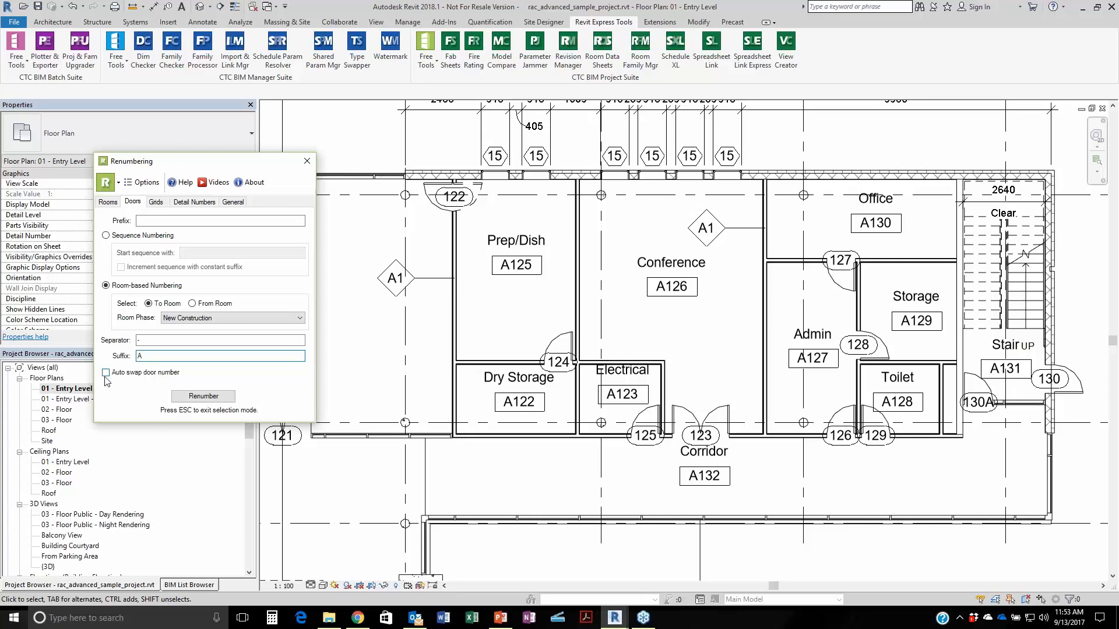
Renumber doors 124, 122, 123 and 125 from their rooms as A125, A121, A126 and A123.
{"action": "left_click", "coordinate": [204, 395]}
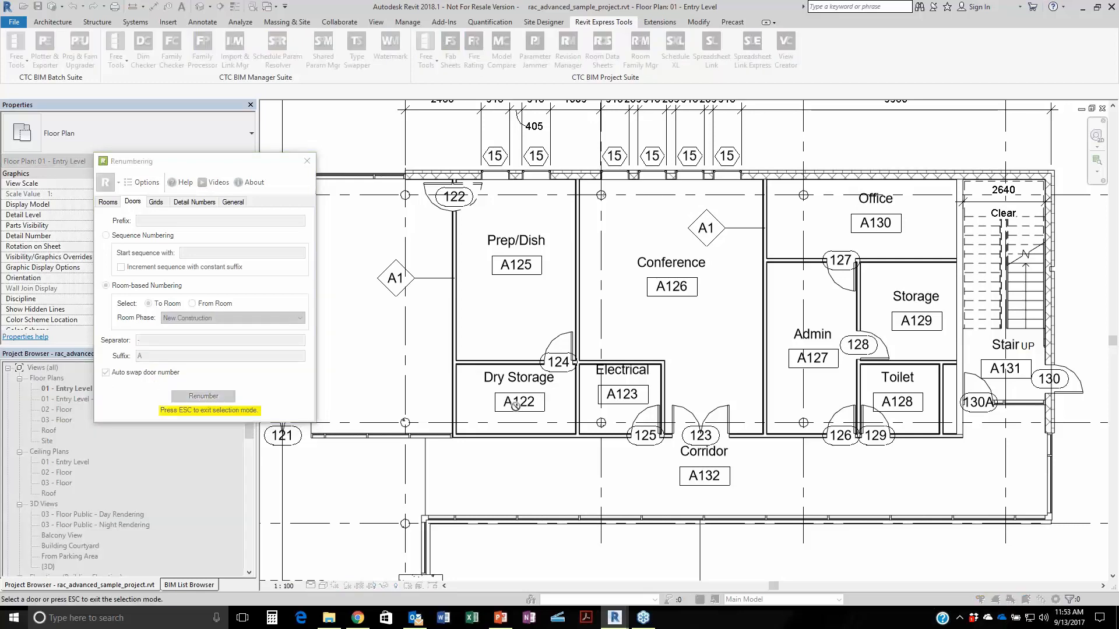
{"action": "left_click", "coordinate": [558, 348]}
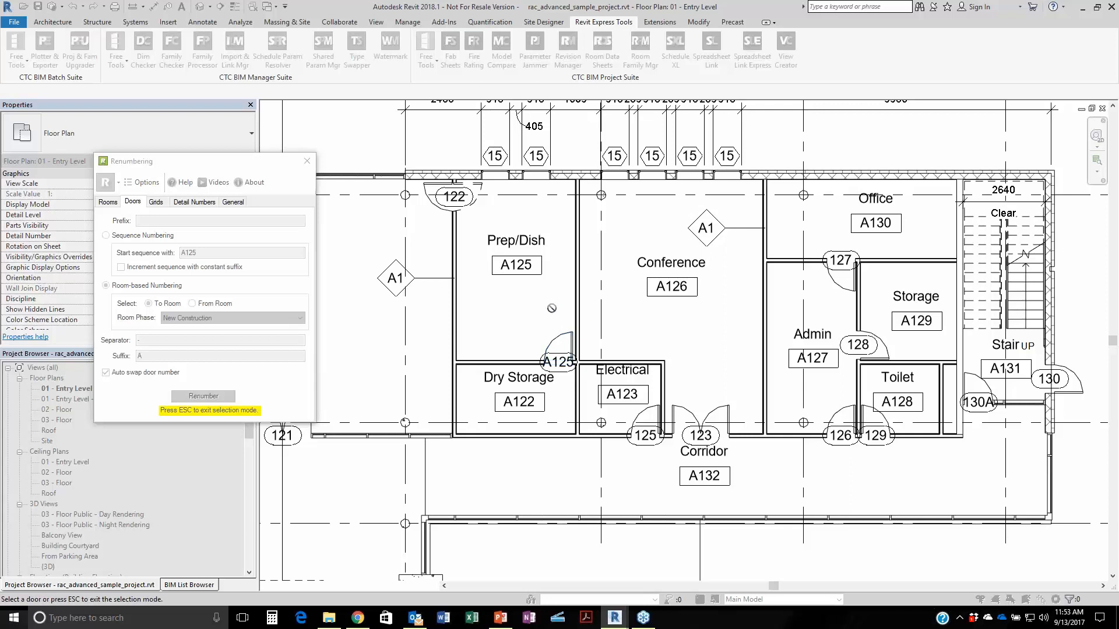
{"action": "left_click", "coordinate": [442, 219]}
{"action": "left_click", "coordinate": [683, 410]}
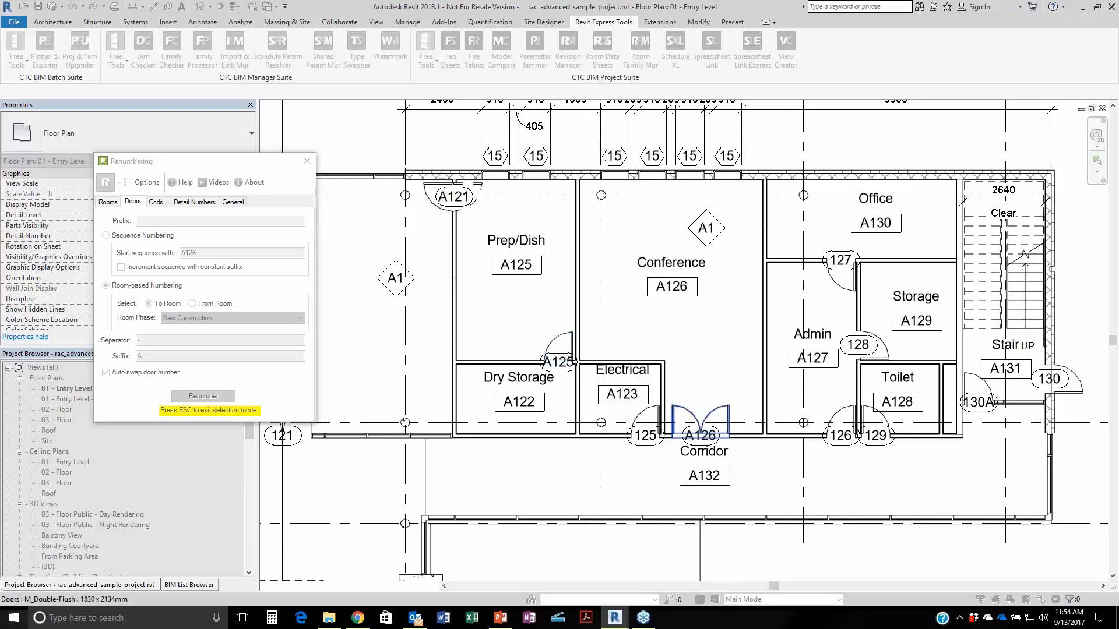
{"action": "left_click", "coordinate": [657, 410]}
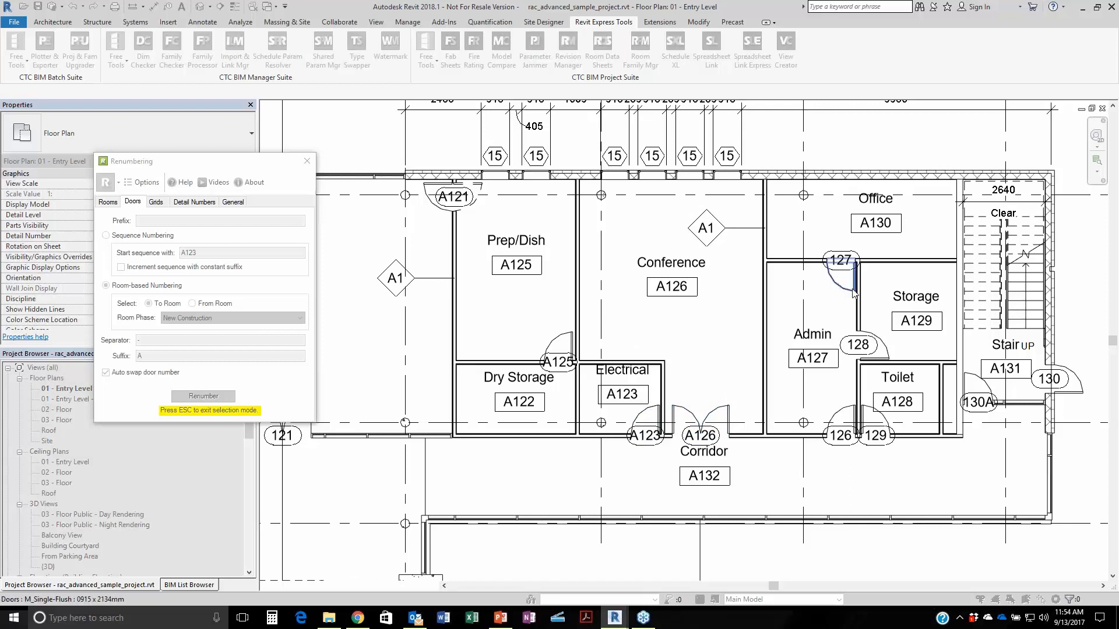
Renumber the Storage and Toilet doors as A129 and A128, the Admin doors as A127-A and A127-B, and door 130A as A131.
{"action": "left_click", "coordinate": [892, 351]}
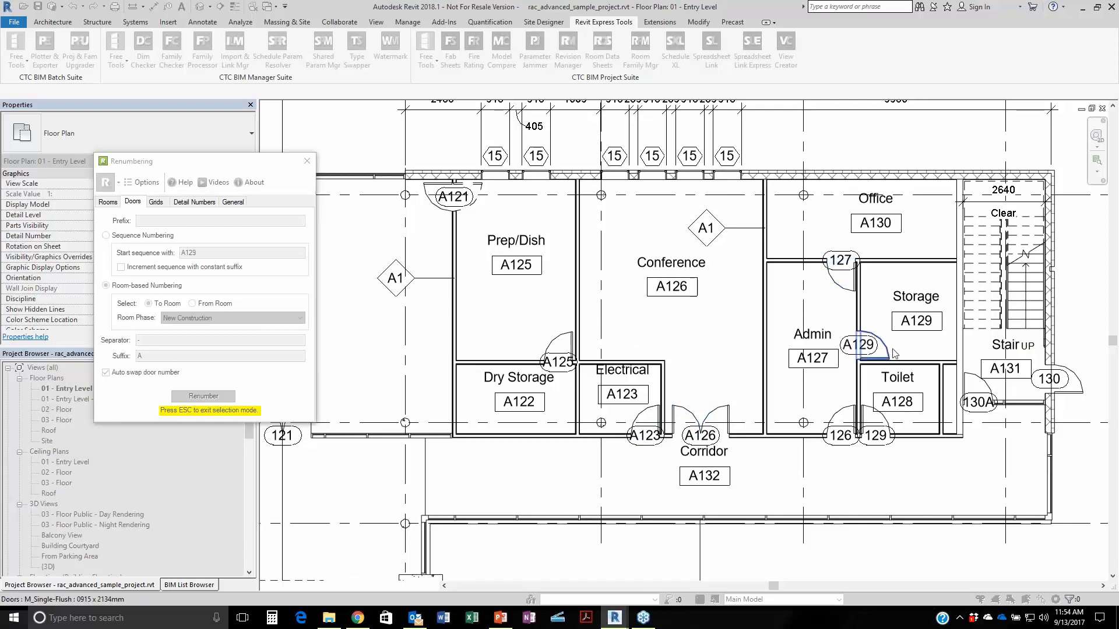
{"action": "left_click", "coordinate": [889, 427]}
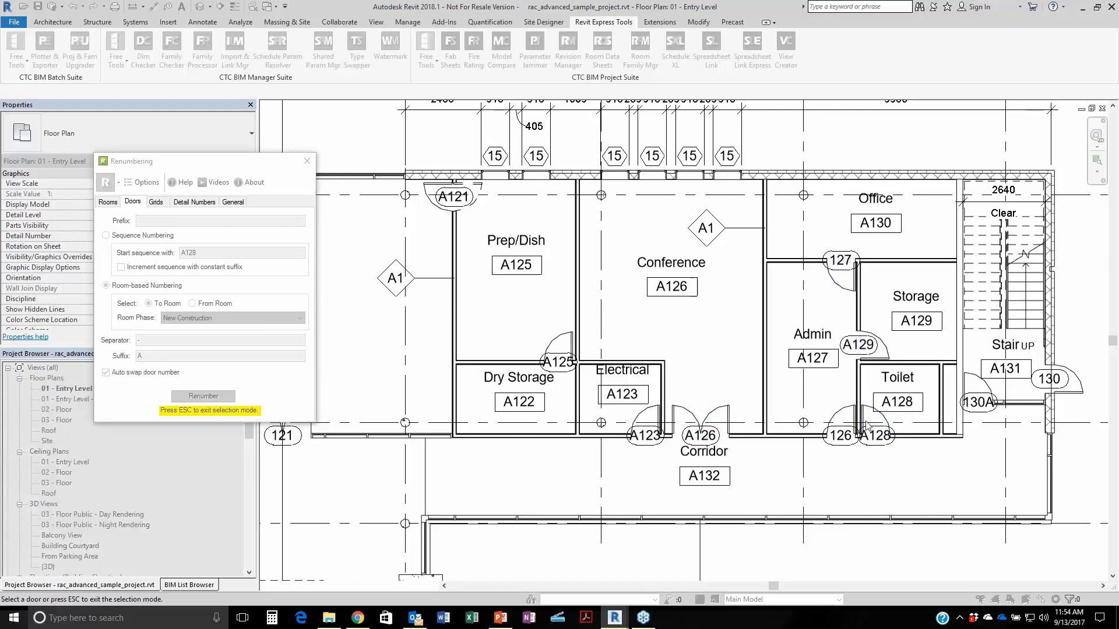
{"action": "left_click", "coordinate": [836, 415]}
{"action": "left_click", "coordinate": [842, 289]}
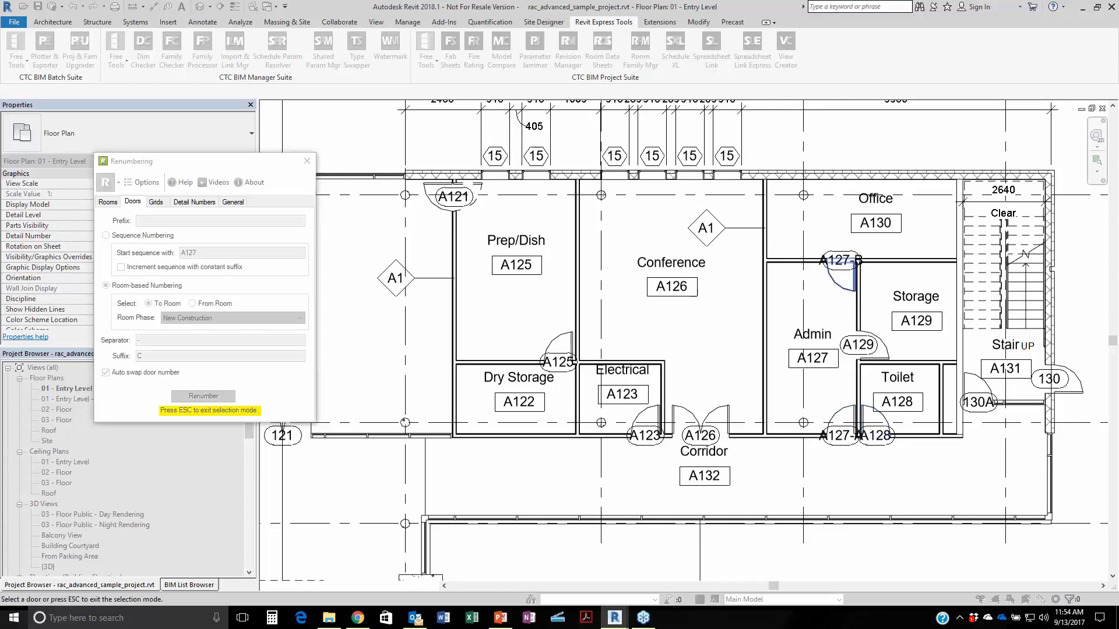
{"action": "left_click", "coordinate": [977, 386]}
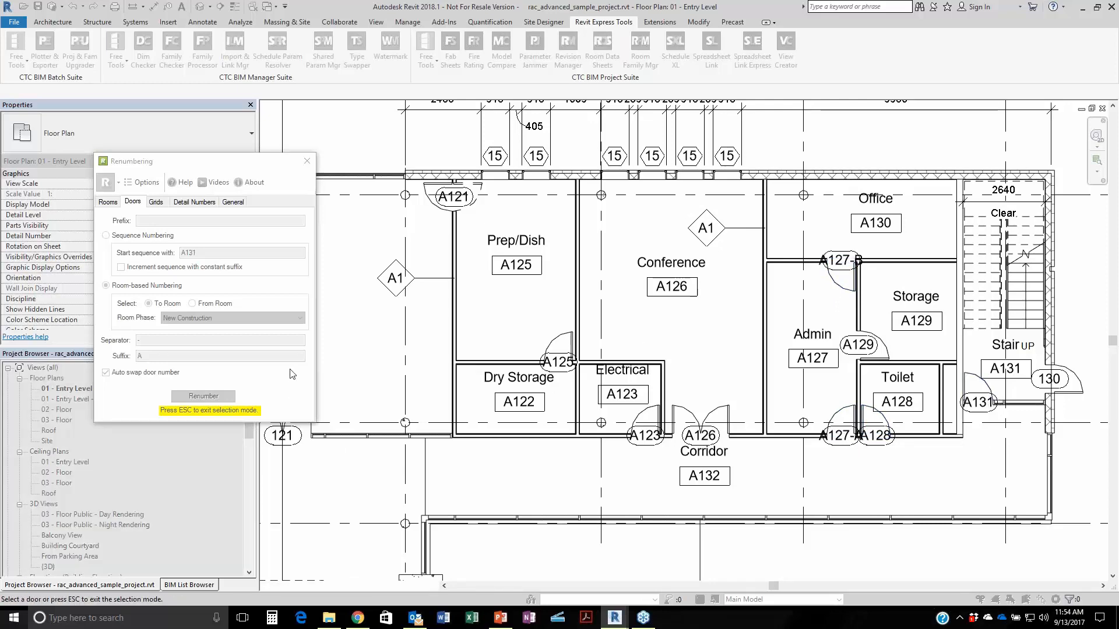
{"action": "key", "text": "Escape"}
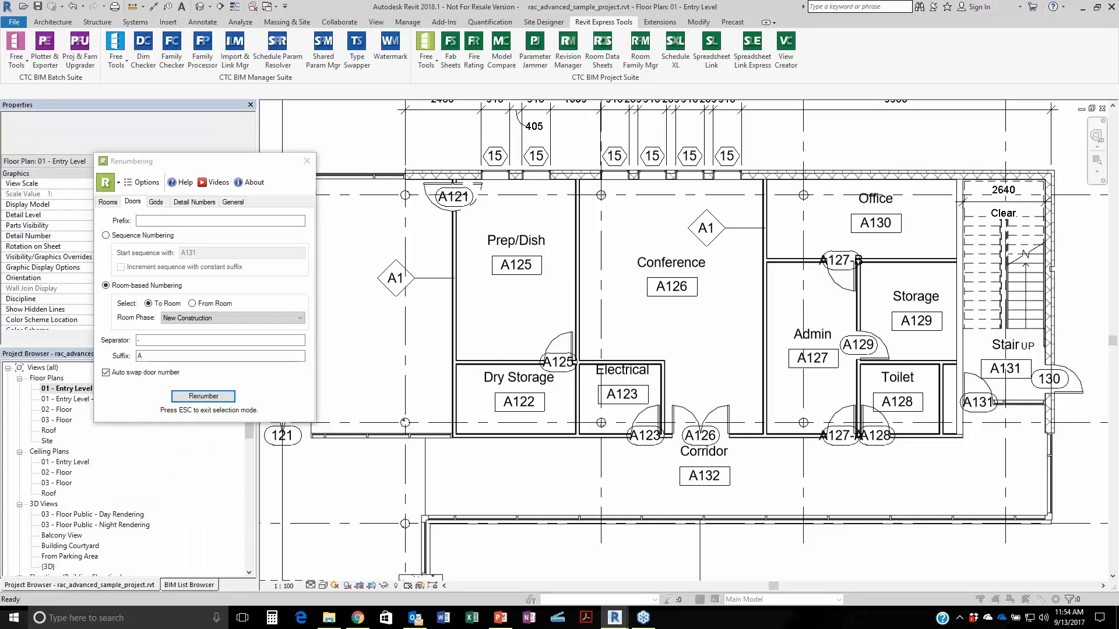
Move door tag A127-A below its door into the Corridor and tag A127-B above its door into the Office.
{"action": "left_click", "coordinate": [632, 322]}
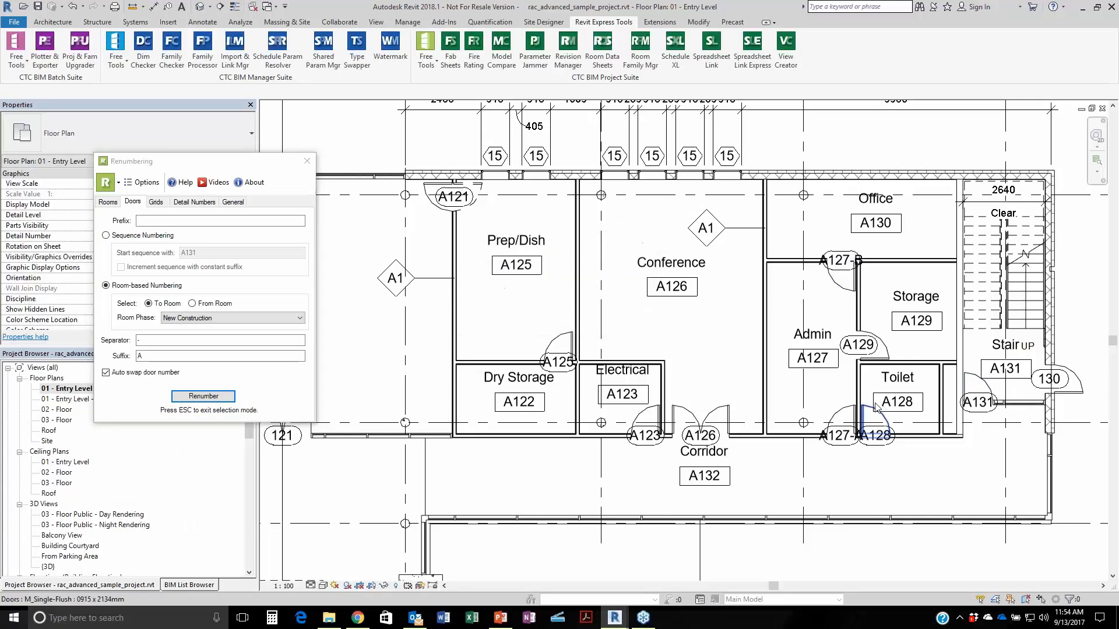
{"action": "scroll", "coordinate": [882, 396], "scroll_direction": "up", "scroll_amount": 5}
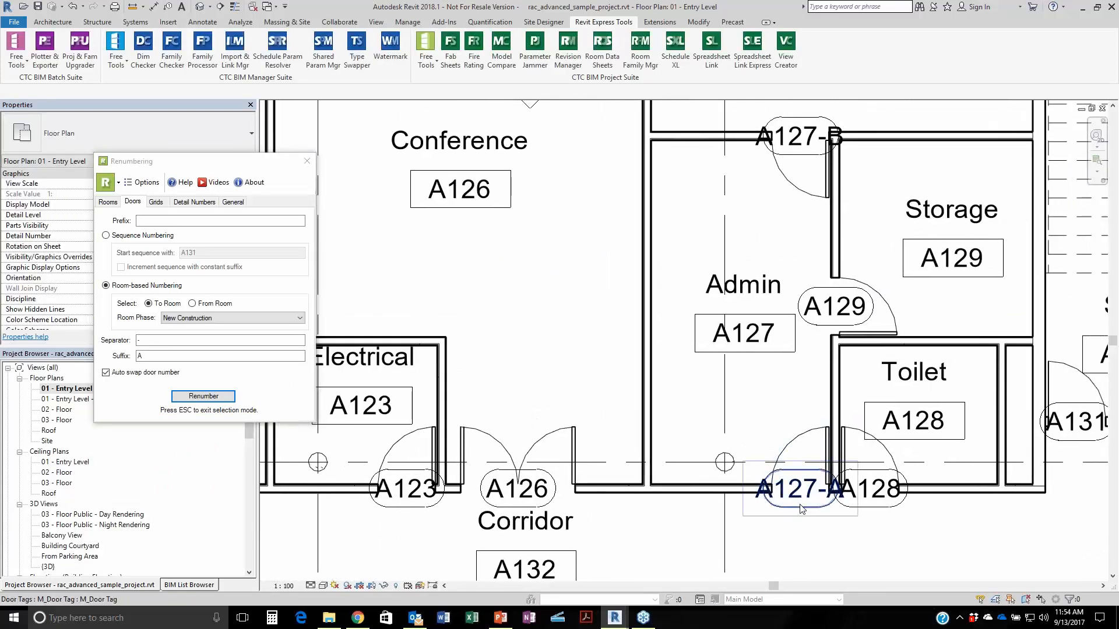
{"action": "left_click", "coordinate": [805, 511]}
{"action": "left_click_drag", "start_coordinate": [805, 511], "coordinate": [785, 537]}
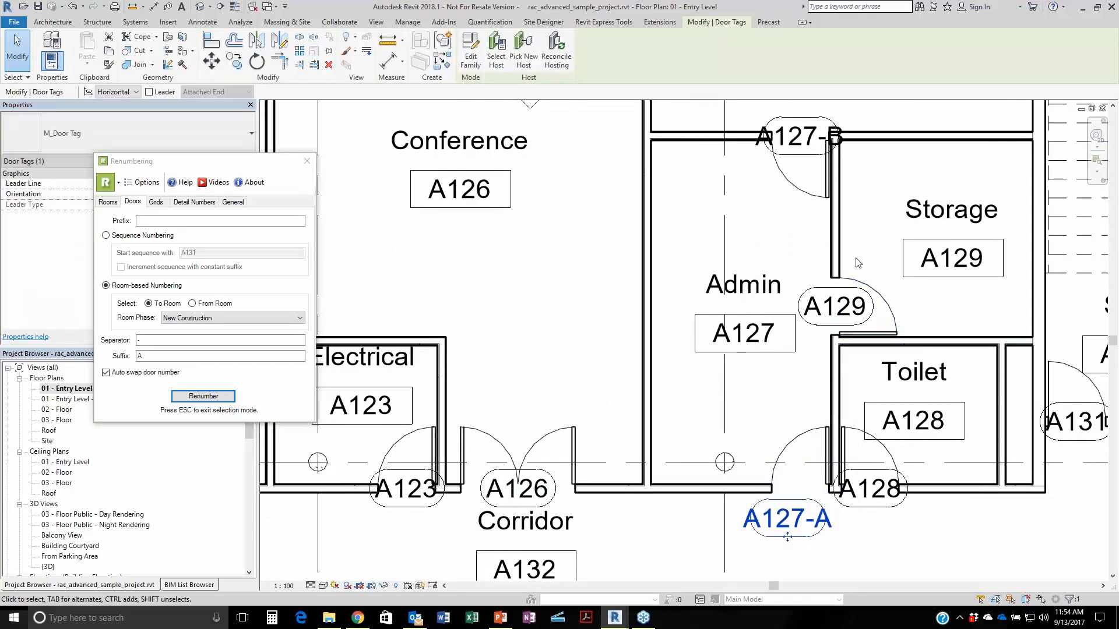
{"action": "middle_click_drag", "start_coordinate": [857, 285], "coordinate": [840, 331]}
{"action": "left_click", "coordinate": [777, 178]}
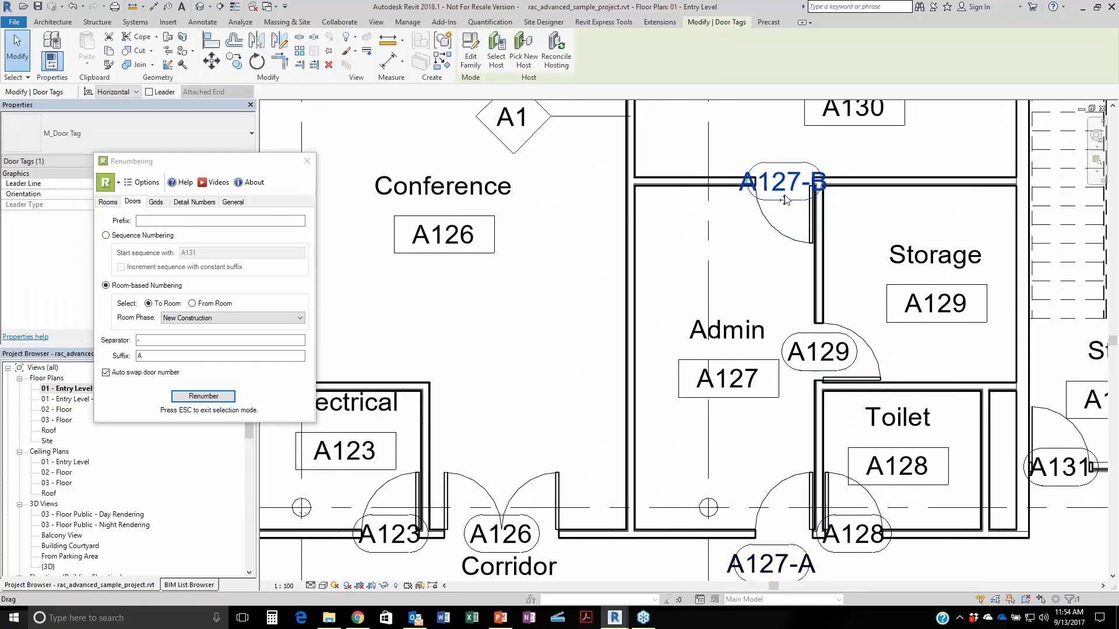
{"action": "left_click_drag", "start_coordinate": [775, 175], "coordinate": [764, 144]}
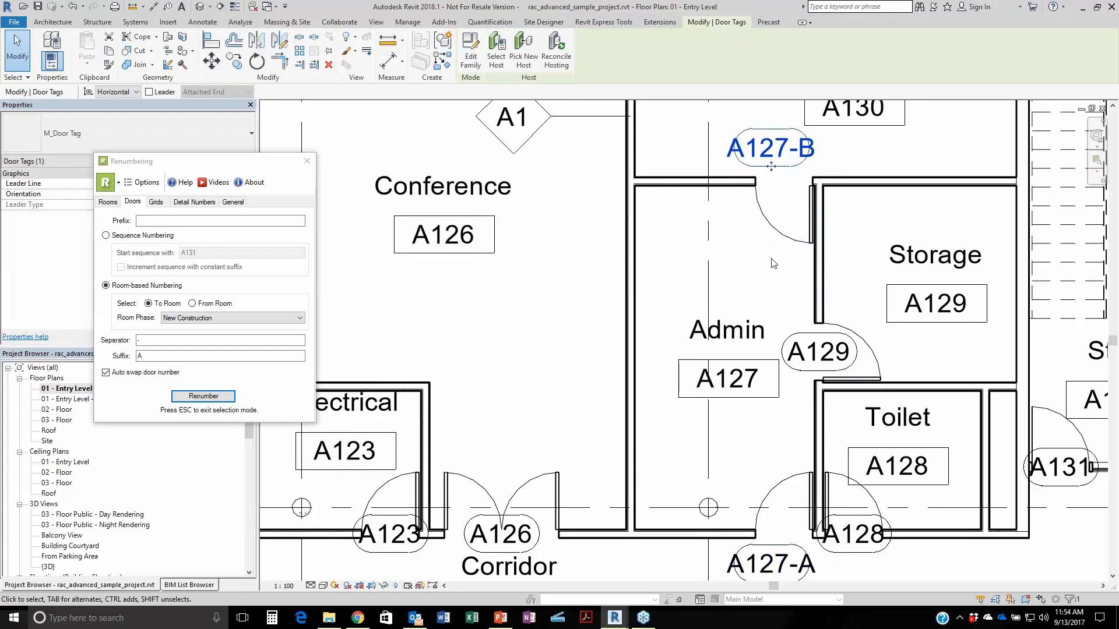
{"action": "scroll", "coordinate": [774, 245], "scroll_direction": "down", "scroll_amount": 2}
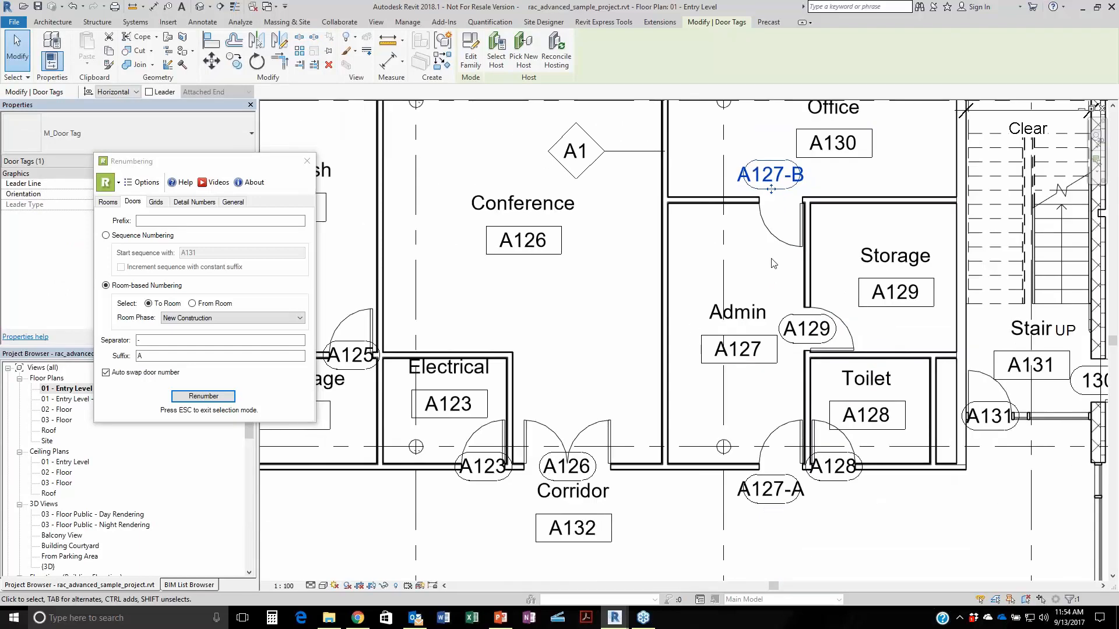
{"action": "scroll", "coordinate": [773, 263], "scroll_direction": "down", "scroll_amount": 2}
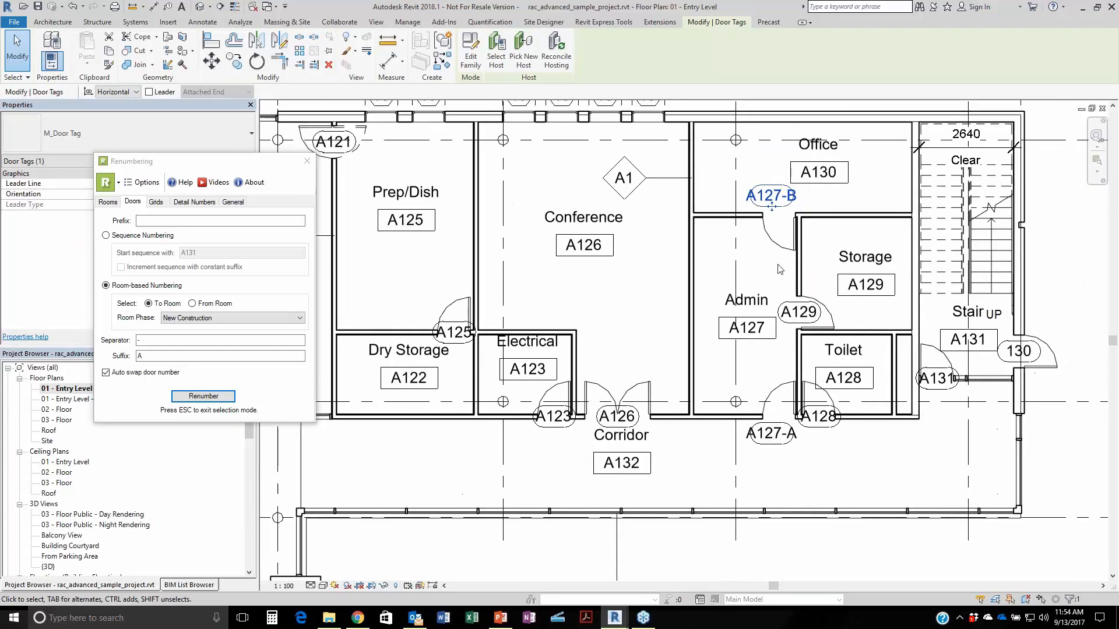
Configure grid renumbering with prefix A, a sequence starting at 10 and automatic grid number swapping enabled.
{"action": "middle_click_drag", "start_coordinate": [839, 285], "coordinate": [995, 376]}
{"action": "scroll", "coordinate": [996, 376], "scroll_direction": "down", "scroll_amount": 1}
{"action": "scroll", "coordinate": [756, 324], "scroll_direction": "down", "scroll_amount": 2}
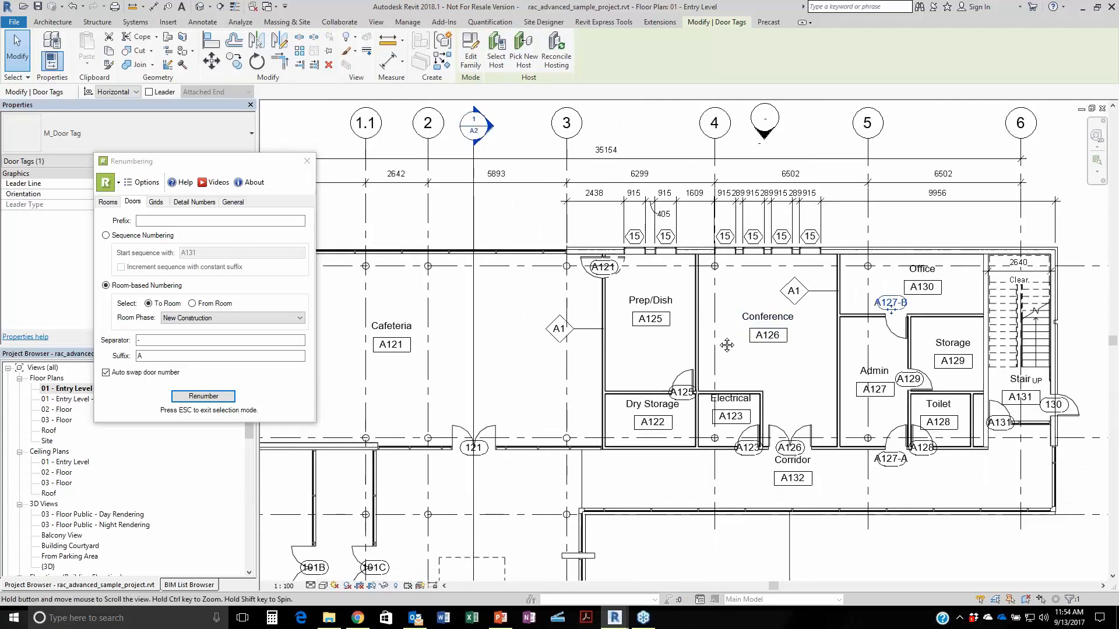
{"action": "middle_click_drag", "start_coordinate": [687, 276], "coordinate": [758, 427]}
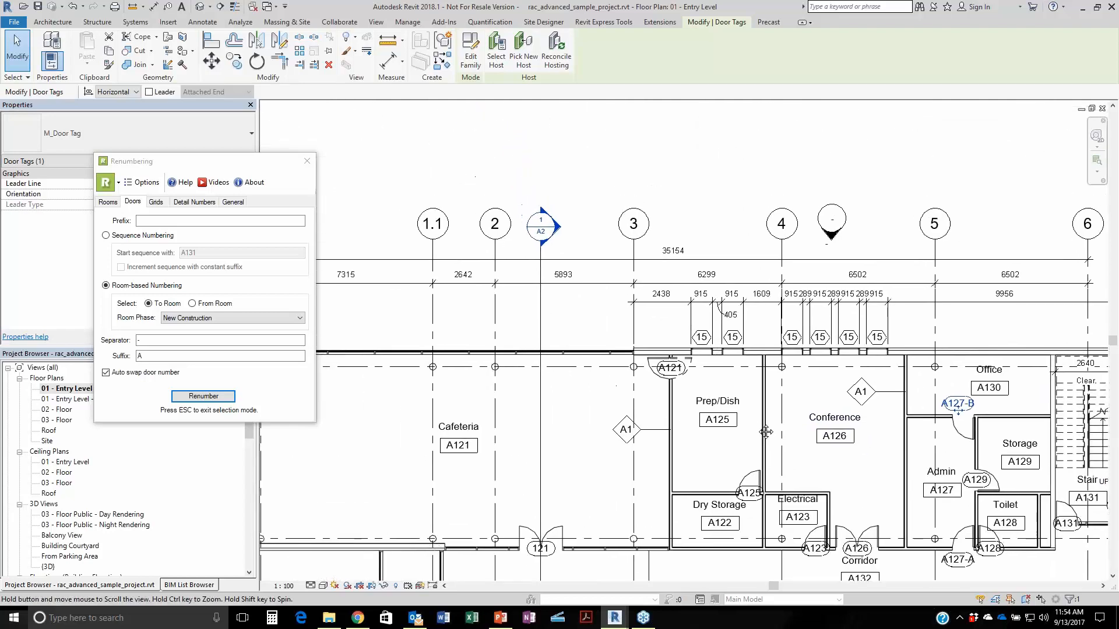
{"action": "left_click_drag", "start_coordinate": [228, 160], "coordinate": [161, 154]}
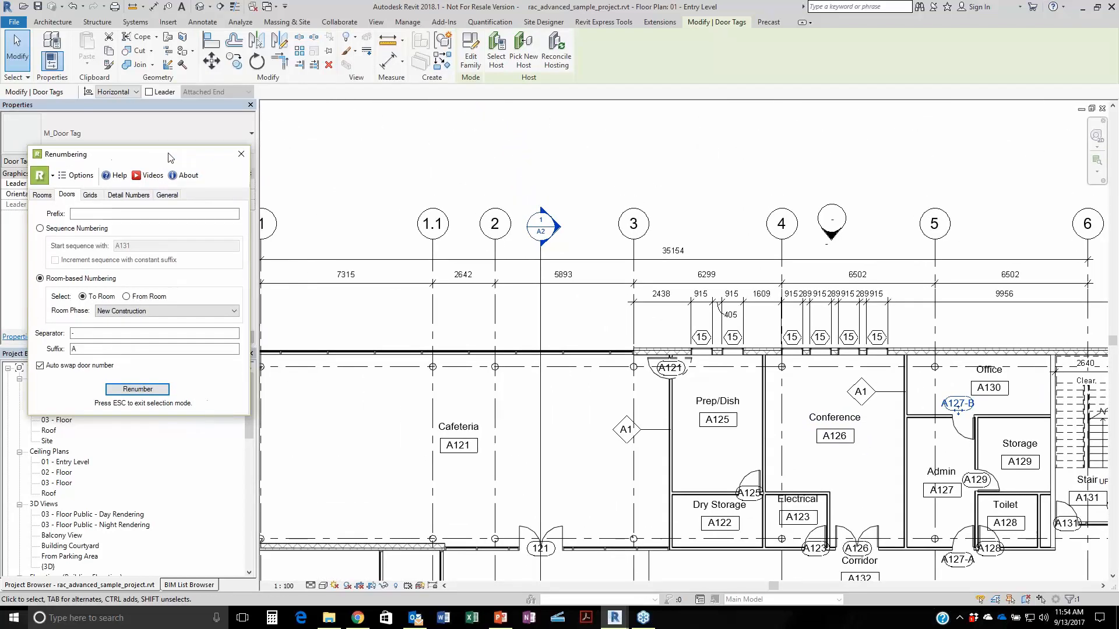
{"action": "middle_click_drag", "start_coordinate": [356, 266], "coordinate": [363, 267]}
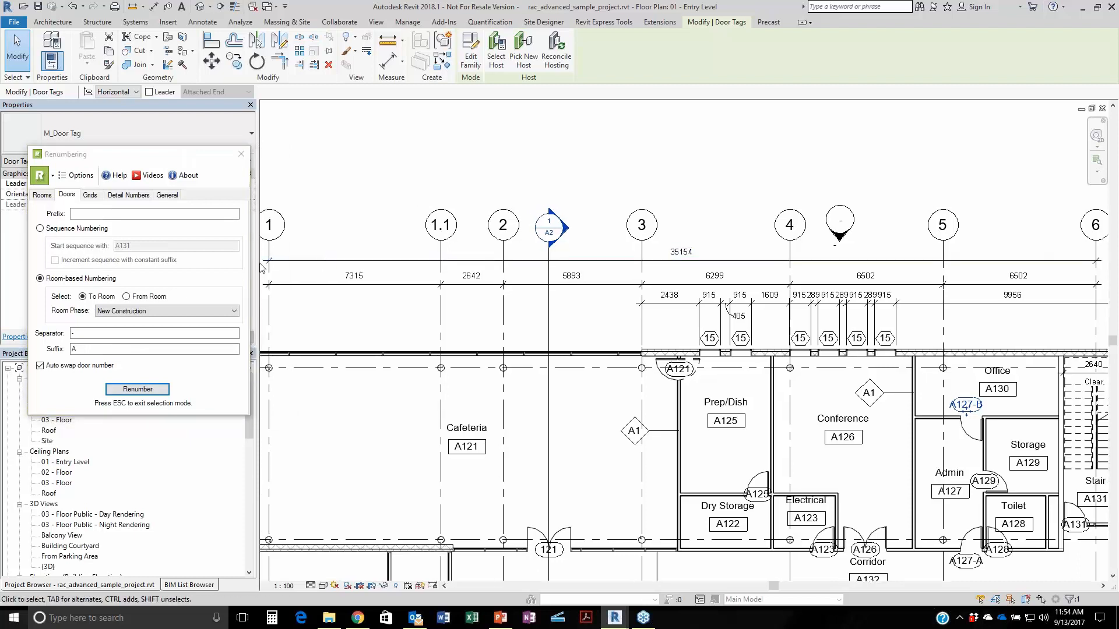
{"action": "left_click", "coordinate": [92, 196]}
{"action": "left_click", "coordinate": [113, 216]}
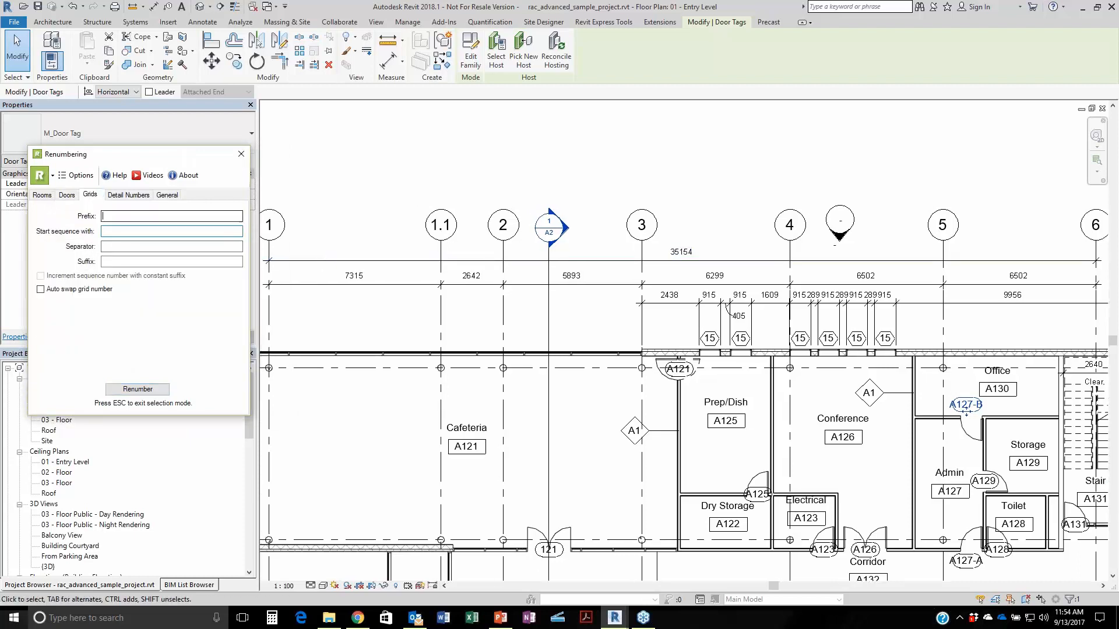
{"action": "type", "text": "A"}
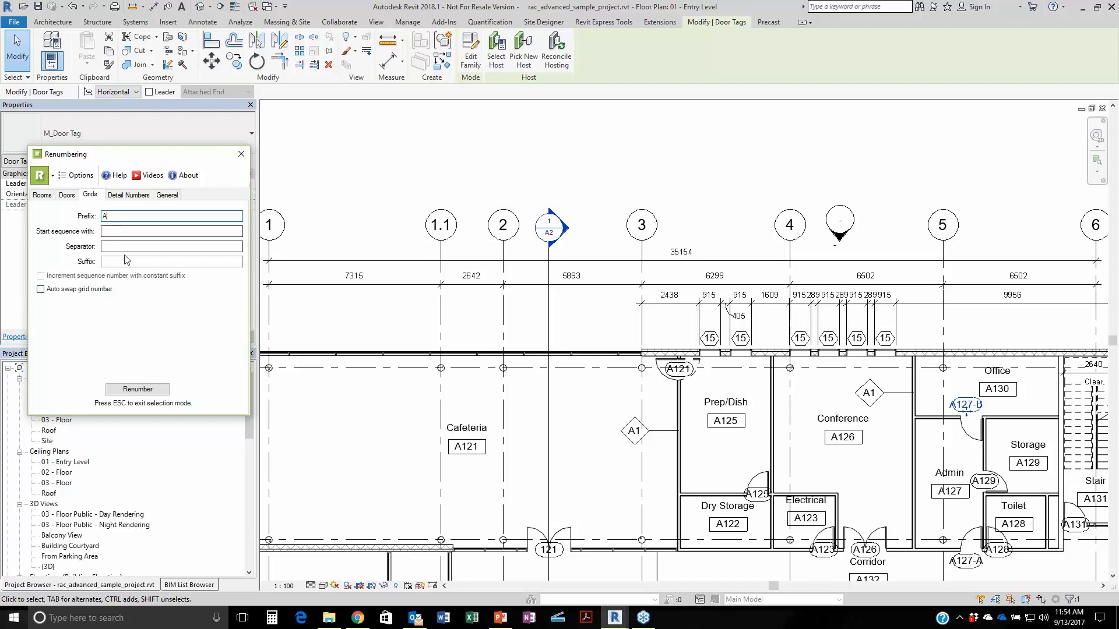
{"action": "left_click", "coordinate": [123, 231]}
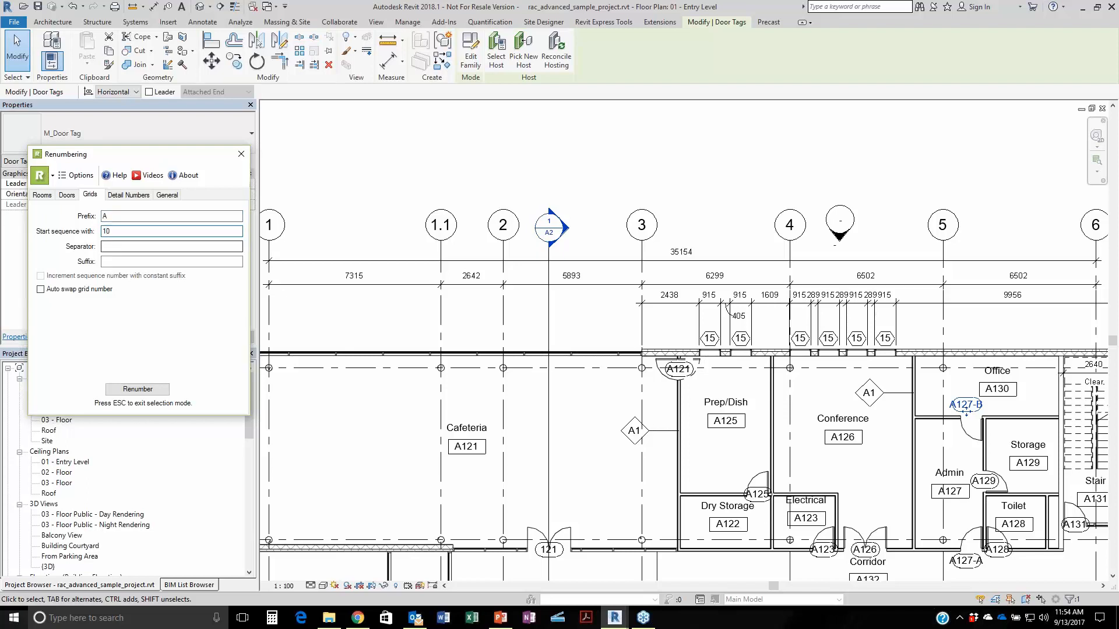
{"action": "left_click", "coordinate": [58, 289]}
Renumber grids 1, 2, 3, 4, 5 and 6 in order as A10 through A15, skipping grid 1.1.
{"action": "left_click", "coordinate": [156, 389]}
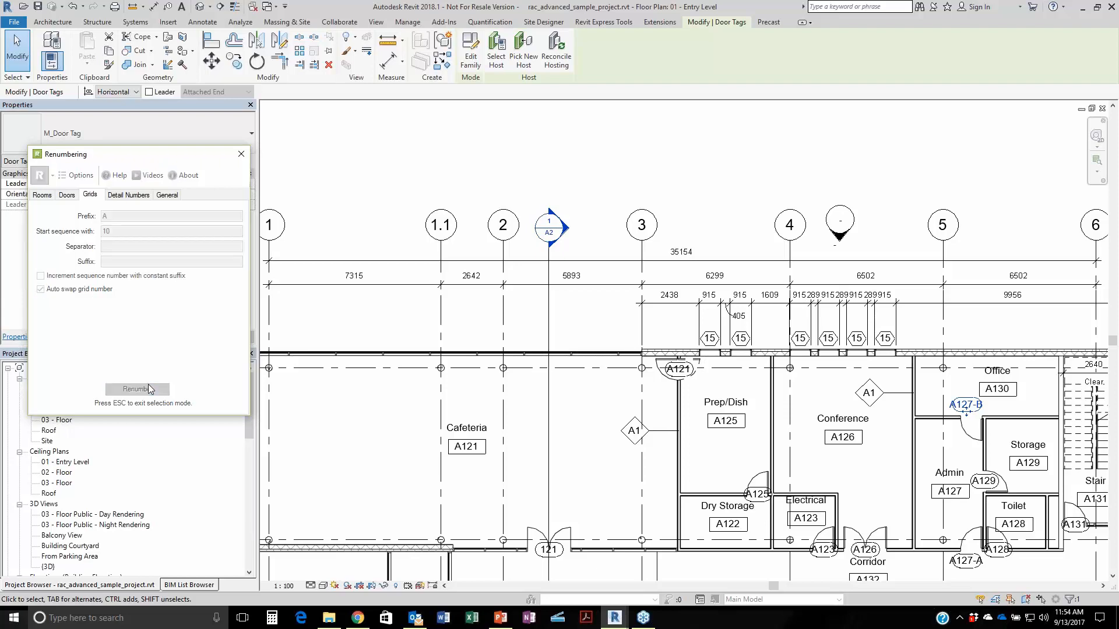
{"action": "left_click", "coordinate": [276, 245]}
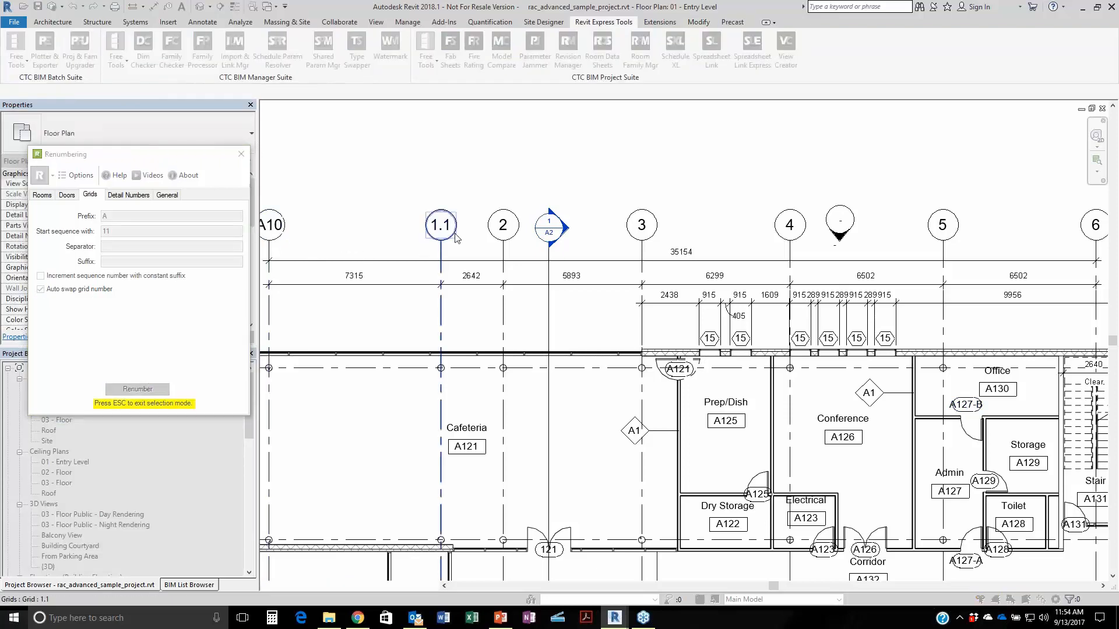
{"action": "left_click", "coordinate": [513, 237]}
{"action": "left_click", "coordinate": [650, 239]}
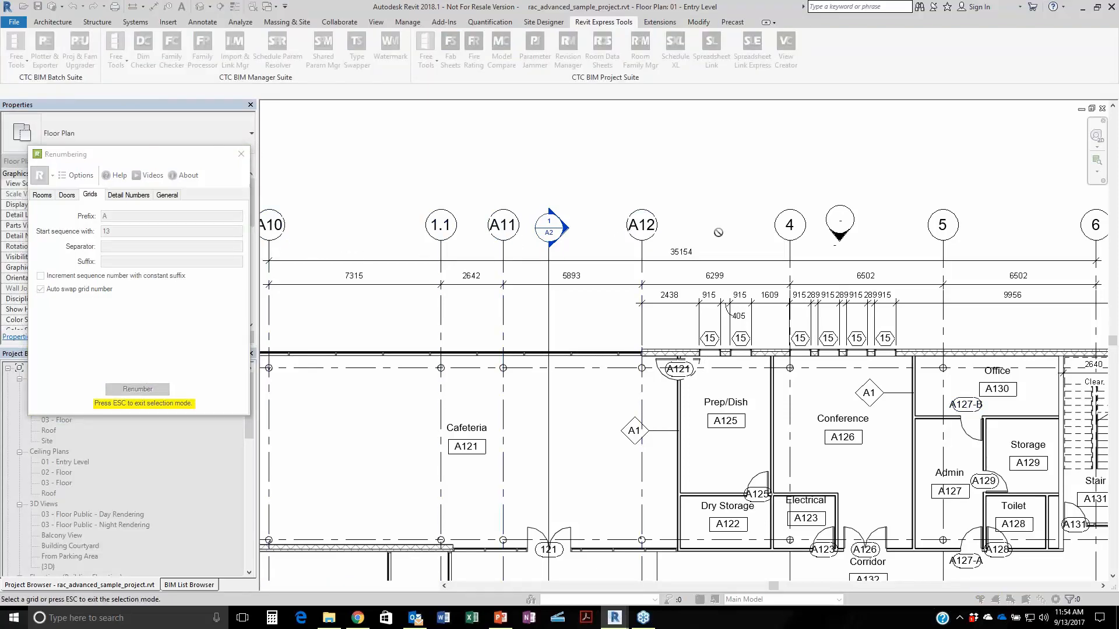
{"action": "left_click", "coordinate": [794, 238]}
{"action": "left_click", "coordinate": [935, 238]}
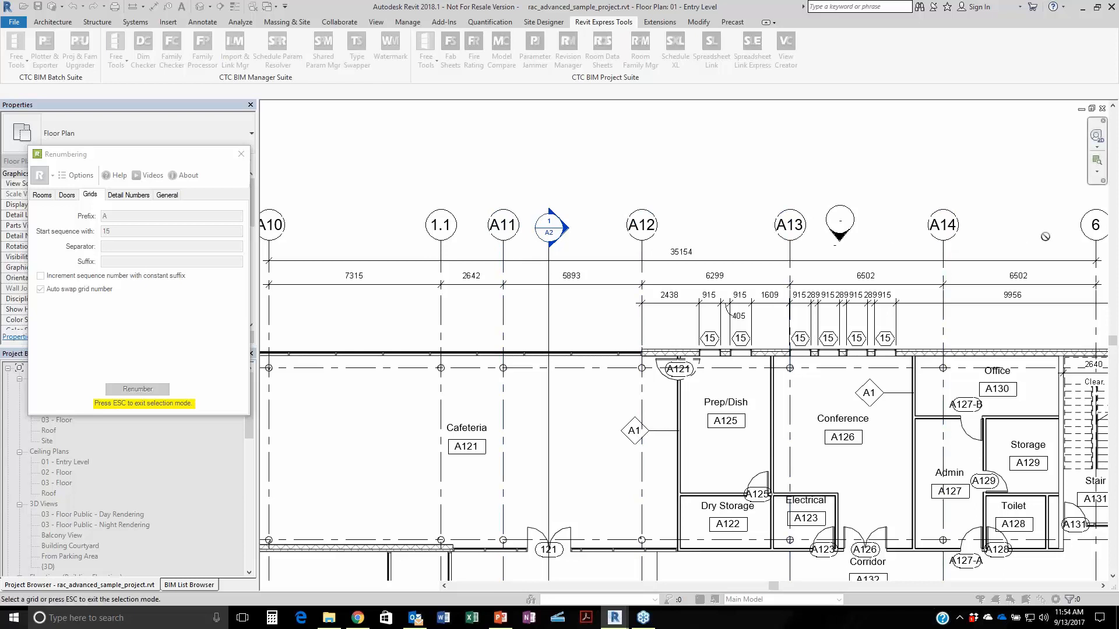
{"action": "left_click", "coordinate": [1087, 235]}
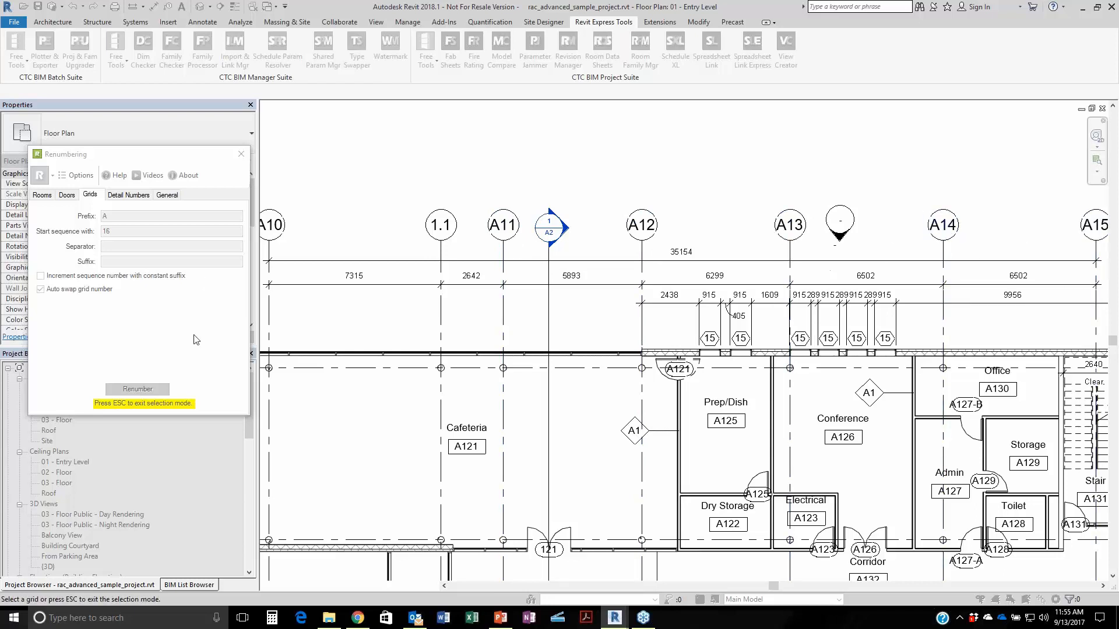
{"action": "key", "text": "Escape"}
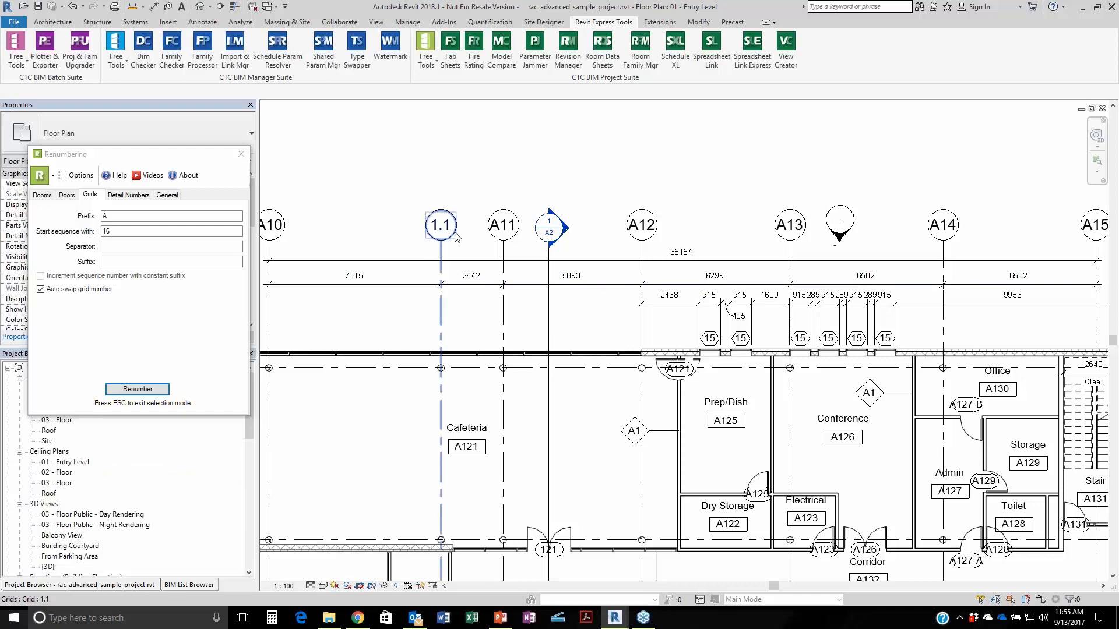
Rename the intermediate grid 1.1 as A10.1.
{"action": "left_click", "coordinate": [451, 235]}
{"action": "left_click", "coordinate": [458, 228]}
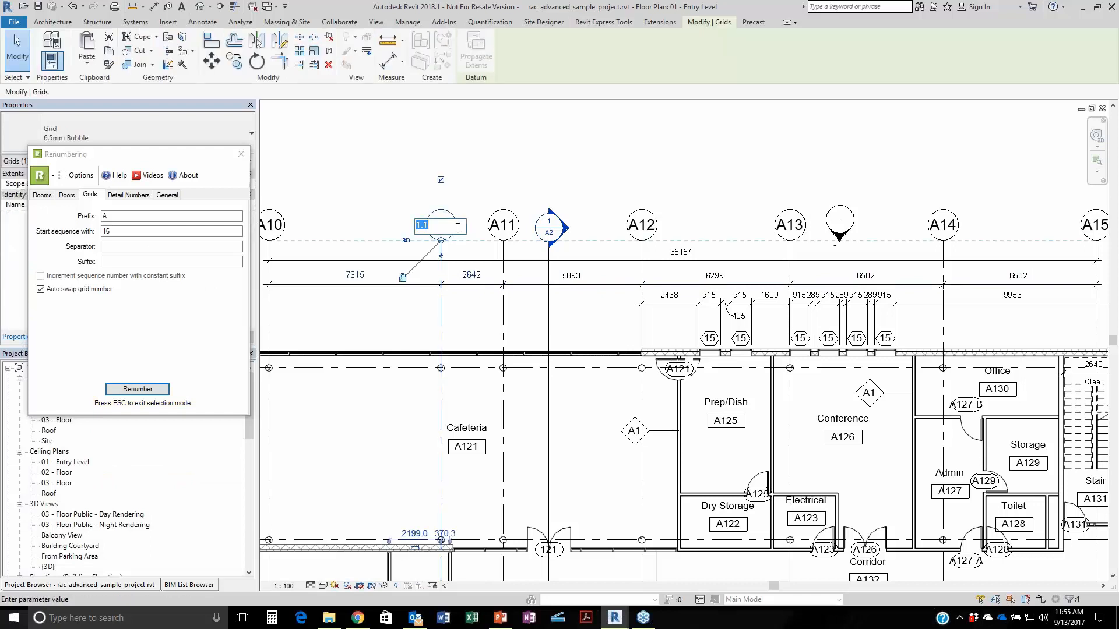
{"action": "type", "text": "A10.1"}
{"action": "key", "text": "Return"}
{"action": "key", "text": "Escape"}
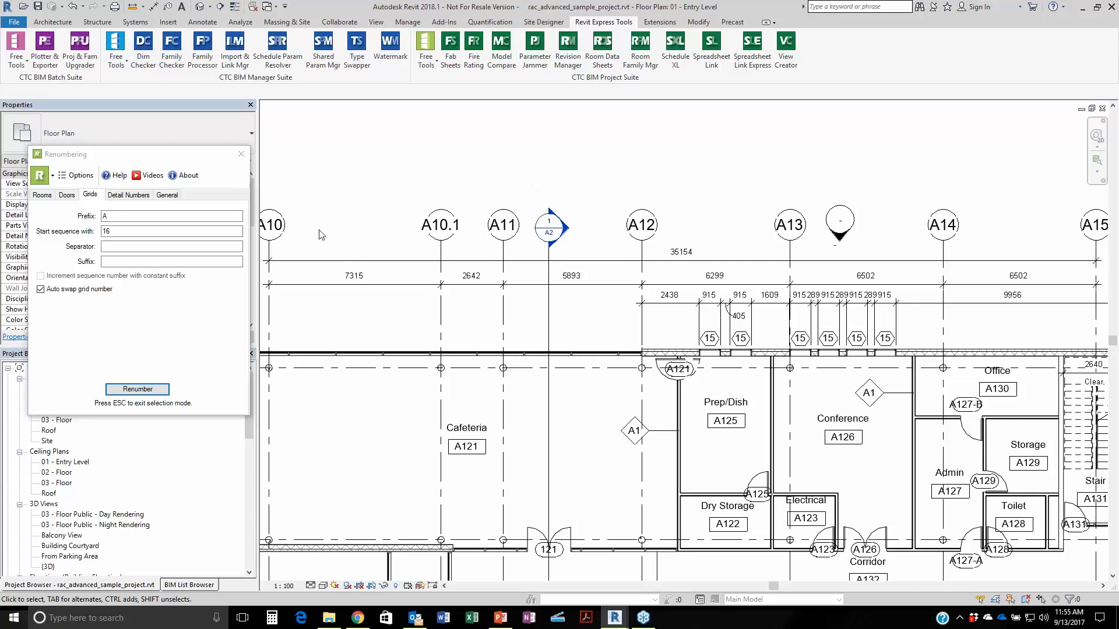
Bring up the general Mark renumbering options and open the 01 - Entry Level - Furniture Layout floor plan at the Cafeteria tables.
{"action": "left_click", "coordinate": [167, 196]}
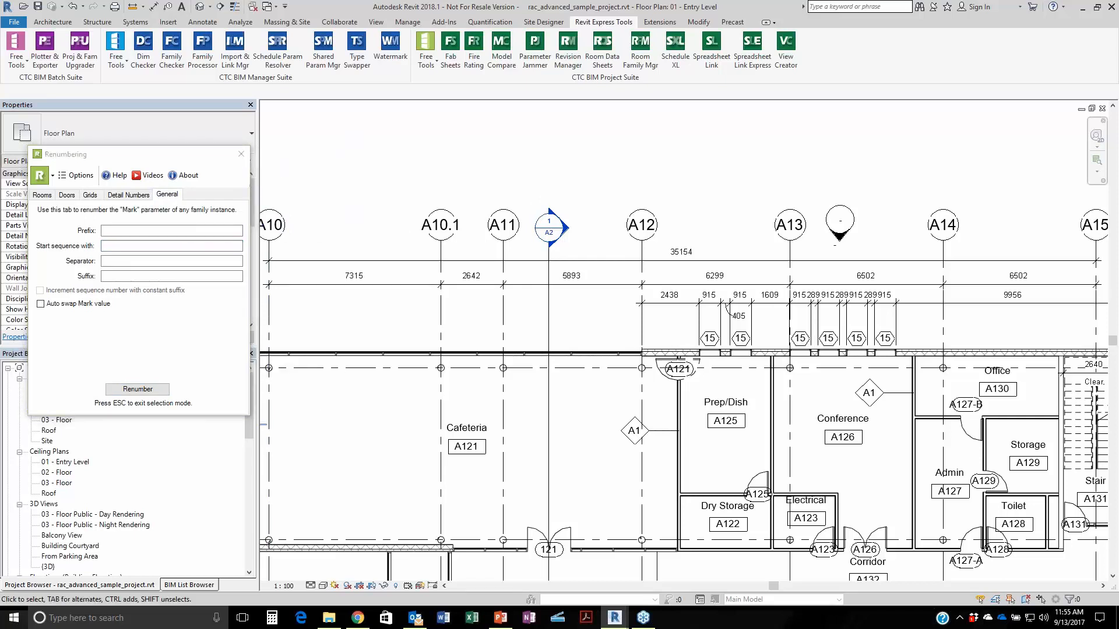
{"action": "left_click_drag", "start_coordinate": [126, 159], "coordinate": [155, 84]}
{"action": "double_click", "coordinate": [76, 400]}
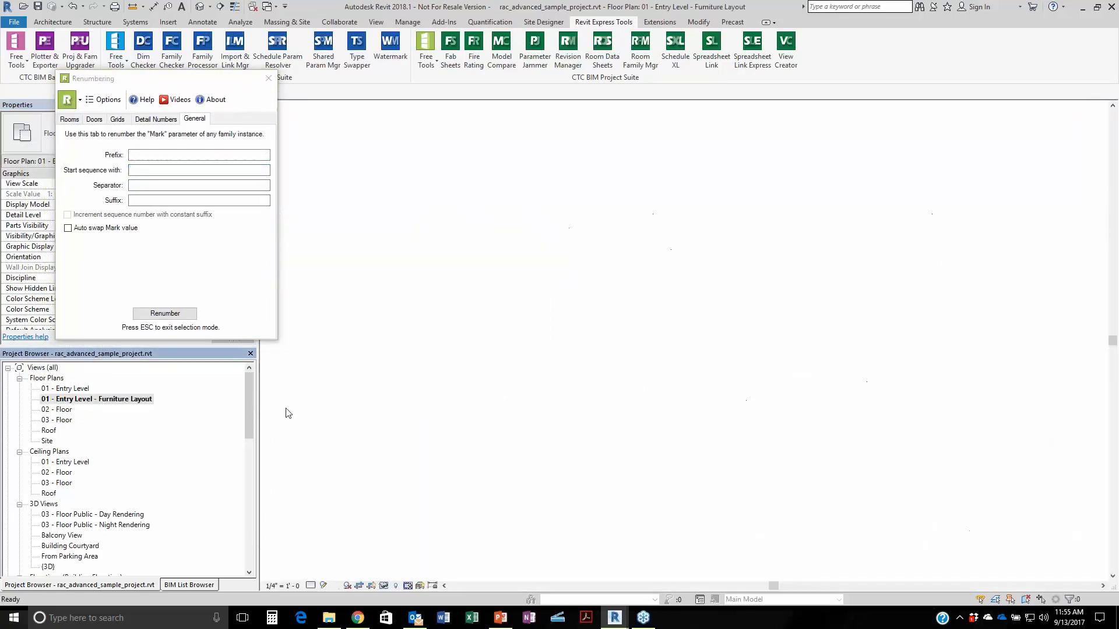
{"action": "middle_click_drag", "start_coordinate": [525, 408], "coordinate": [746, 357]}
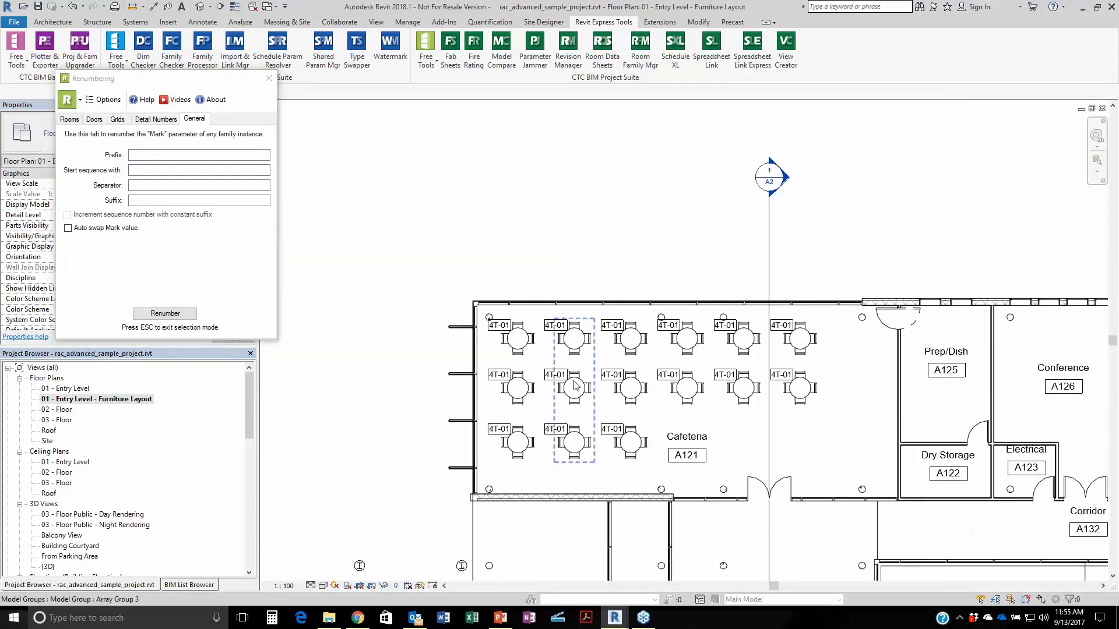
{"action": "scroll", "coordinate": [574, 385], "scroll_direction": "up", "scroll_amount": 4}
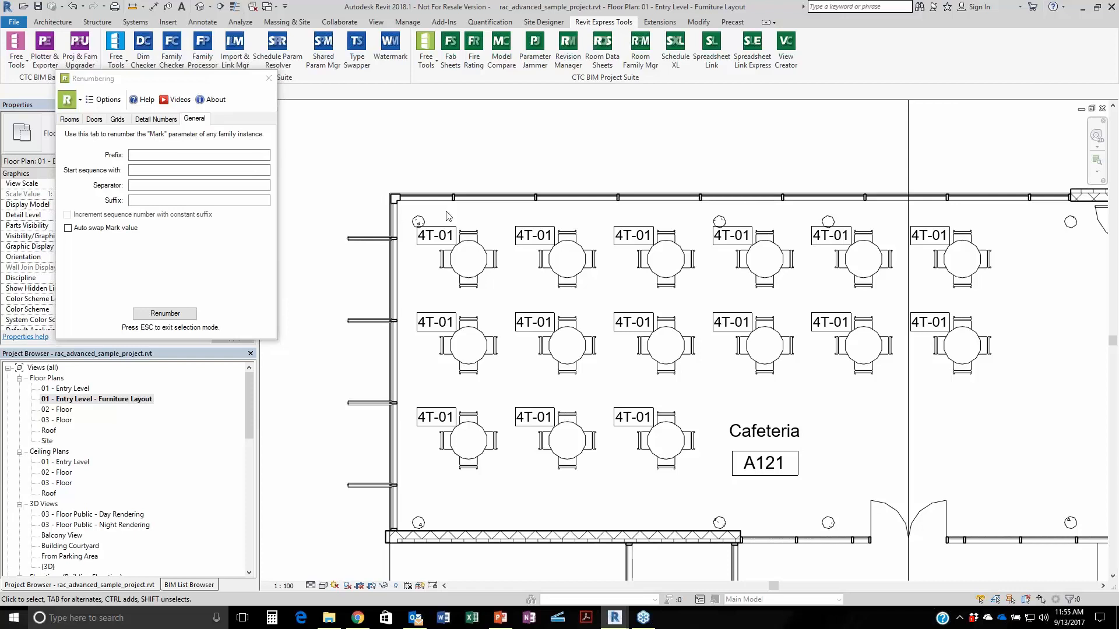
Inspect the Type Mark in the type properties of the upper-left Cafeteria table, leaving the type unchanged.
{"action": "key", "text": "Tab"}
{"action": "left_click", "coordinate": [482, 278]}
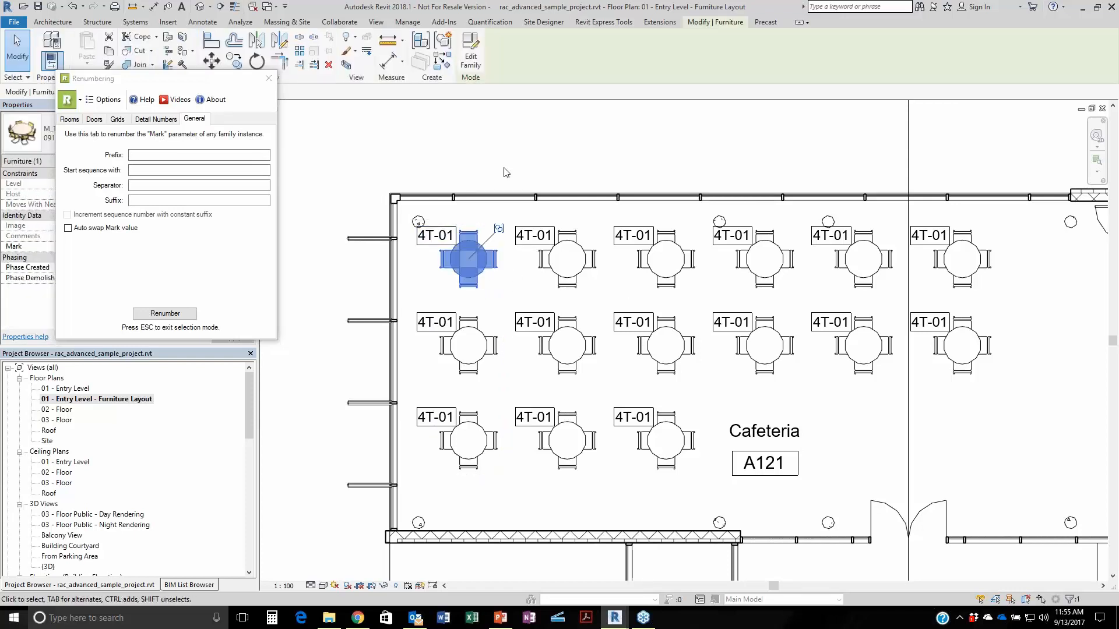
{"action": "left_click_drag", "start_coordinate": [169, 78], "coordinate": [189, 199]}
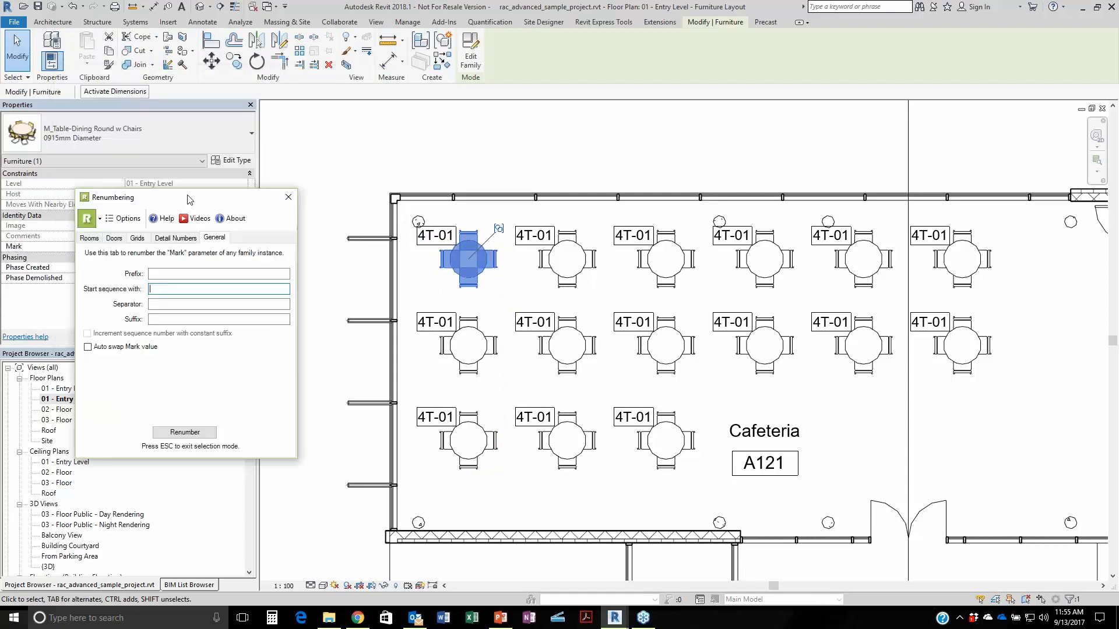
{"action": "left_click", "coordinate": [222, 161]}
{"action": "left_click", "coordinate": [336, 329]}
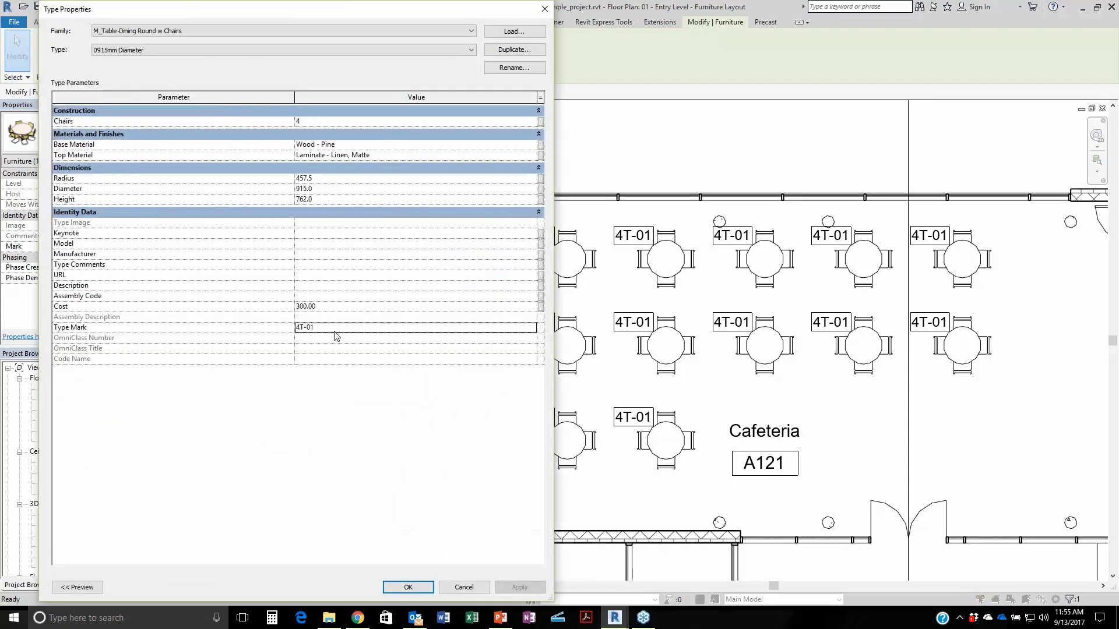
{"action": "left_click", "coordinate": [465, 586]}
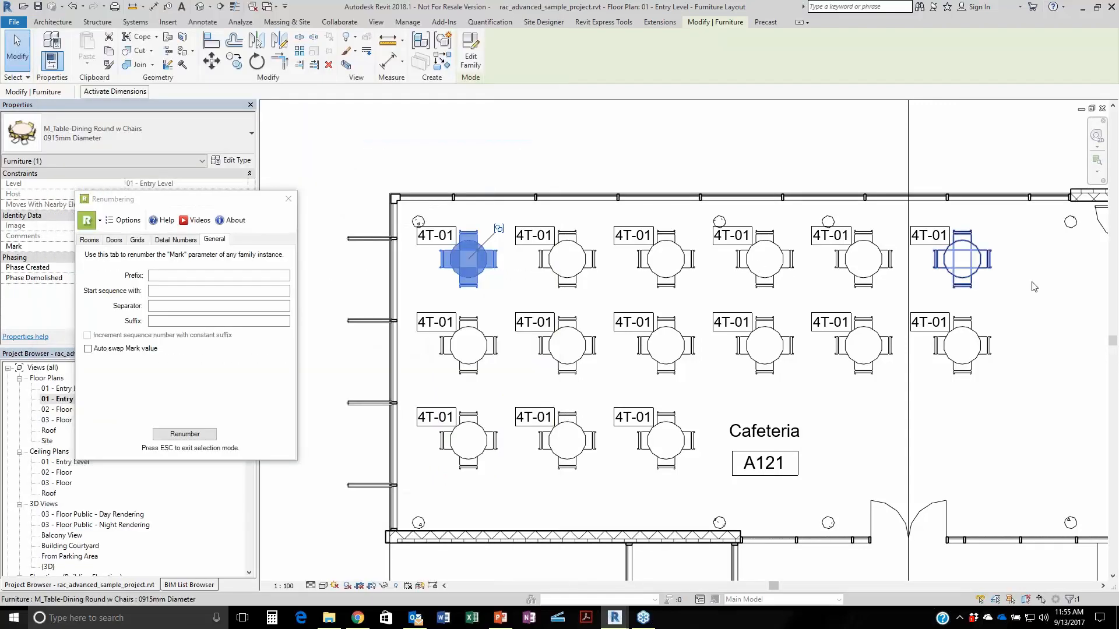
{"action": "left_click", "coordinate": [589, 153]}
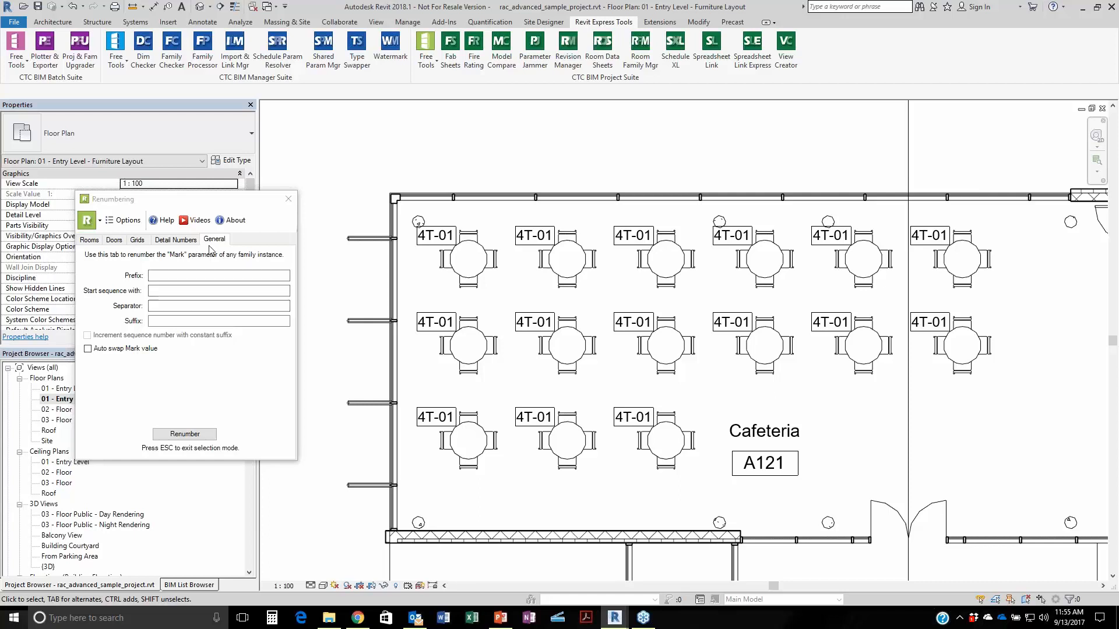
Configure Mark renumbering with prefix A, a sequence starting at 1 and automatic Mark swapping enabled.
{"action": "left_click", "coordinate": [176, 276]}
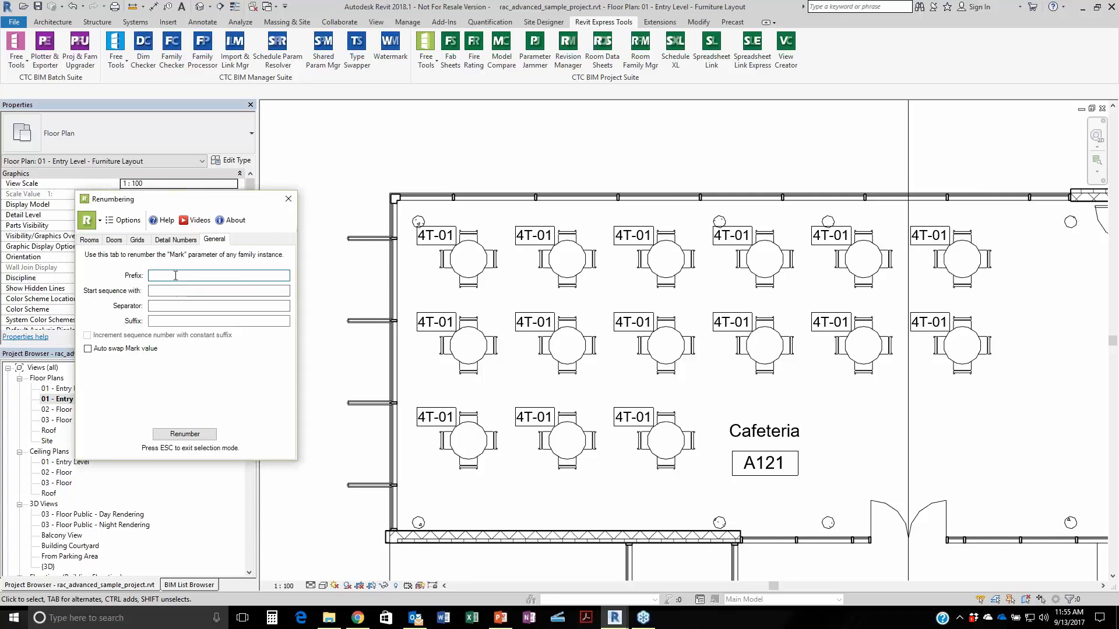
{"action": "type", "text": "A"}
{"action": "left_click", "coordinate": [165, 289]}
{"action": "type", "text": "1"}
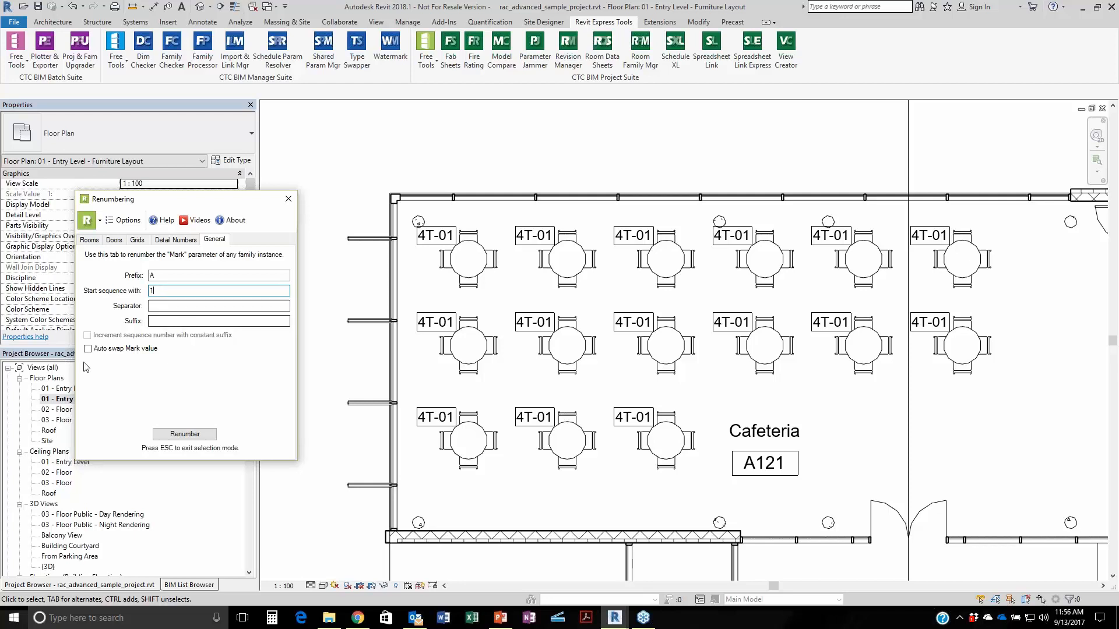
{"action": "left_click", "coordinate": [87, 349]}
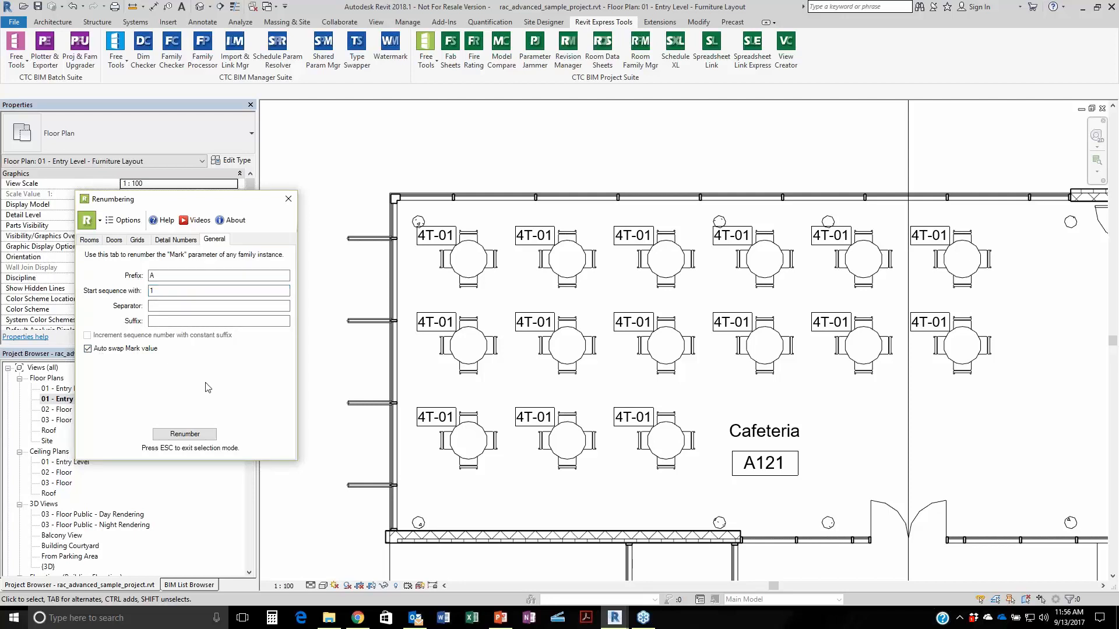
Renumber the Marks of the first column of Cafeteria tables upward as A1 to A3 and the second column downward as A4 to A6.
{"action": "left_click", "coordinate": [192, 435]}
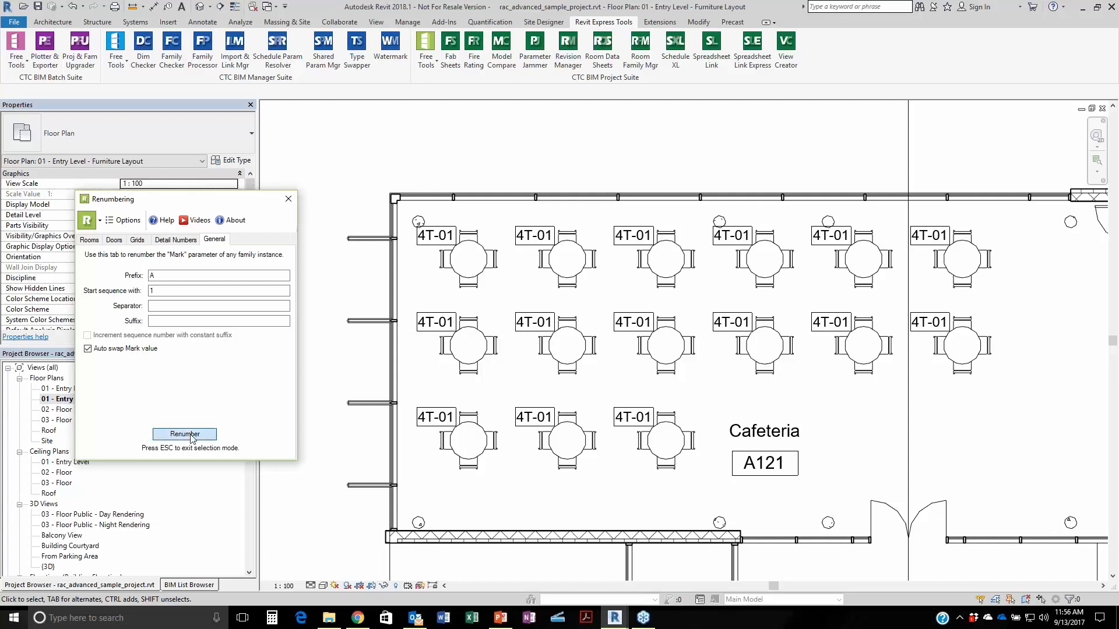
{"action": "left_click", "coordinate": [475, 452]}
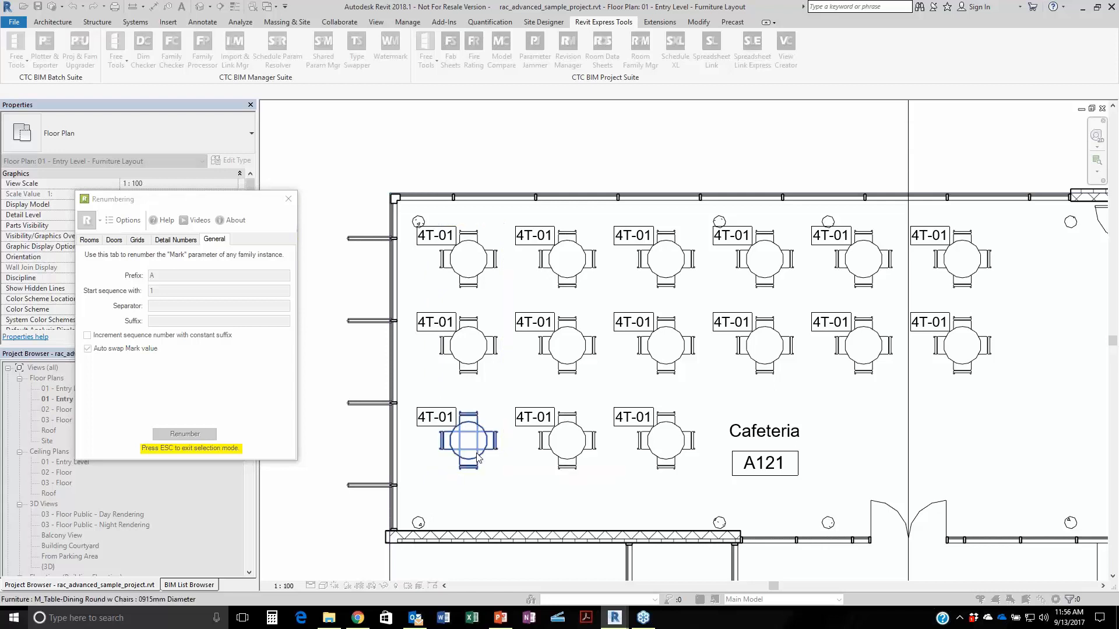
{"action": "left_click", "coordinate": [482, 352]}
{"action": "left_click", "coordinate": [476, 280]}
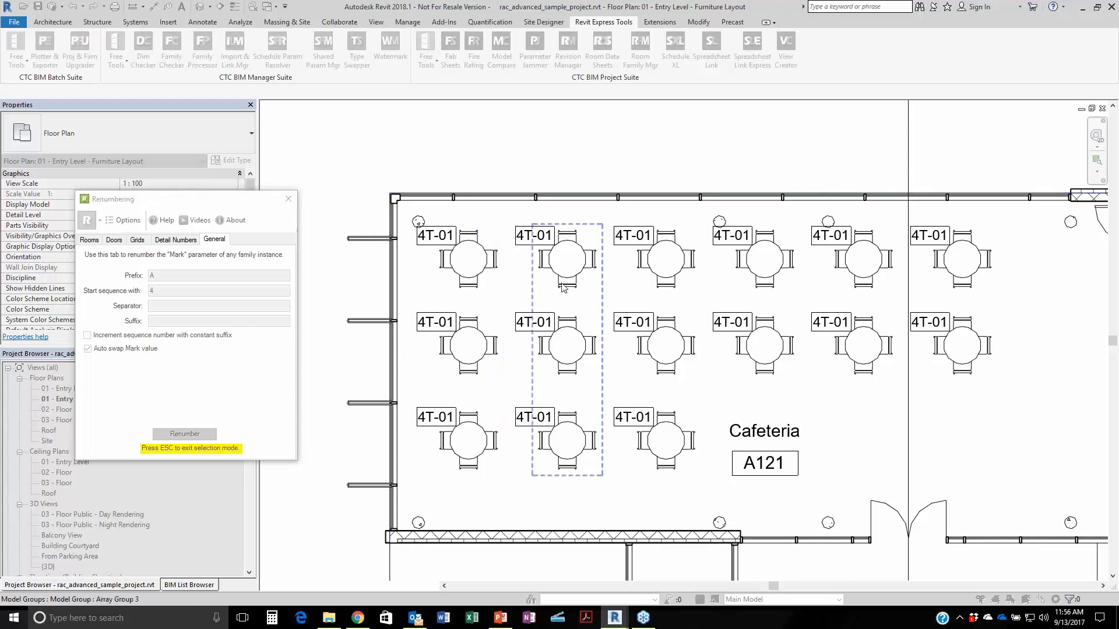
{"action": "left_click", "coordinate": [573, 293]}
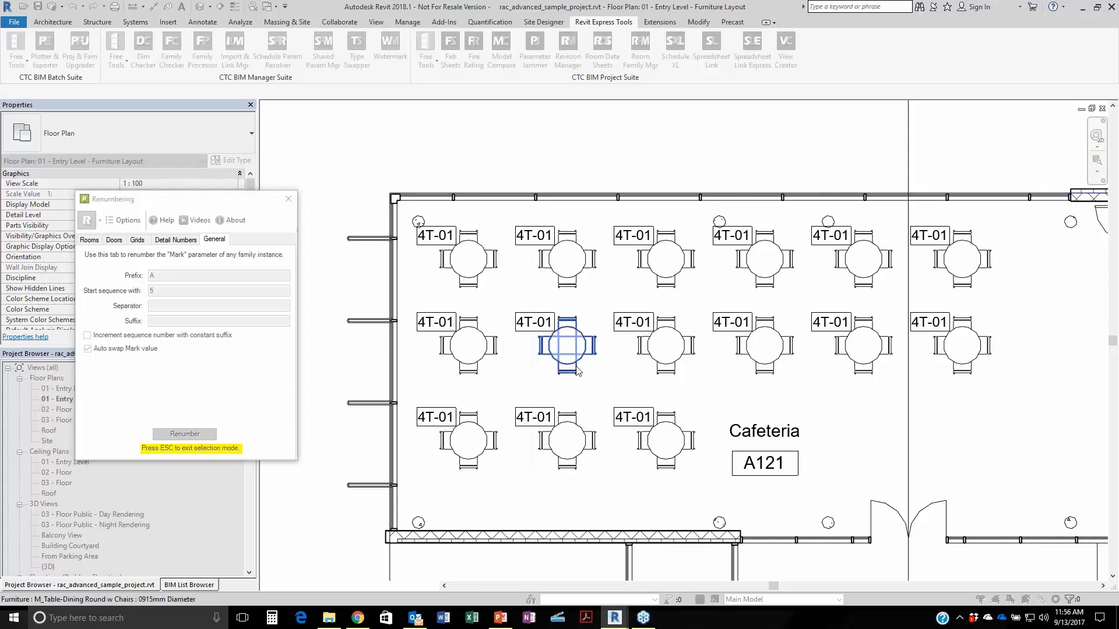
{"action": "left_click", "coordinate": [577, 370]}
{"action": "left_click", "coordinate": [580, 429]}
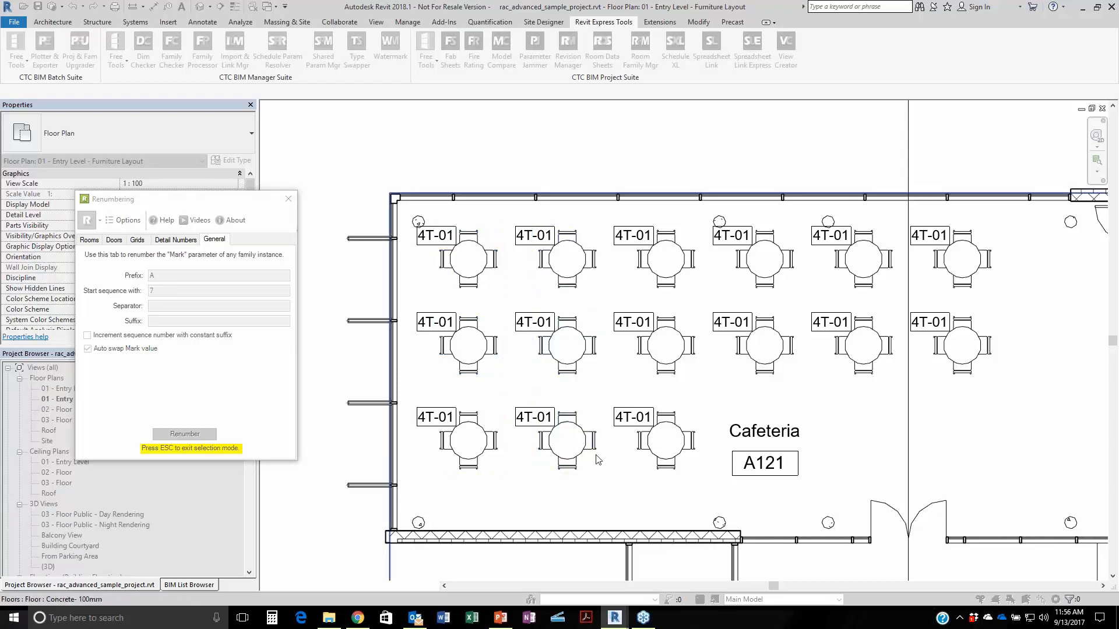
{"action": "key", "text": "Escape"}
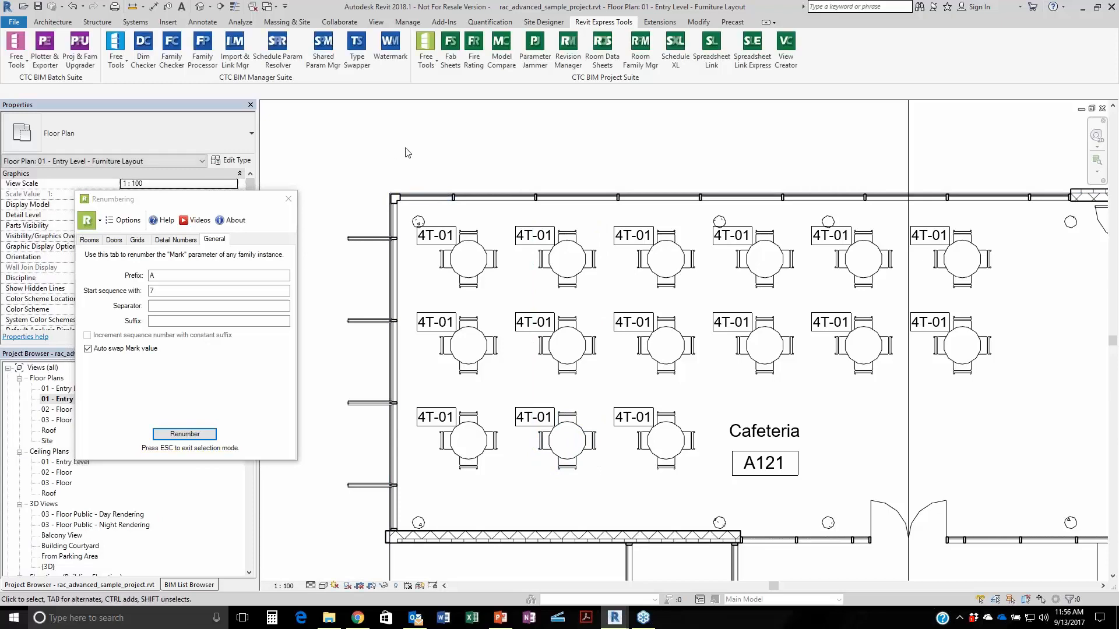
Change only the furniture tags on the first two columns of Cafeteria tables to Furniture Tag Instance: Boxed, and close the Renumbering tool.
{"action": "left_click_drag", "start_coordinate": [401, 139], "coordinate": [571, 494]}
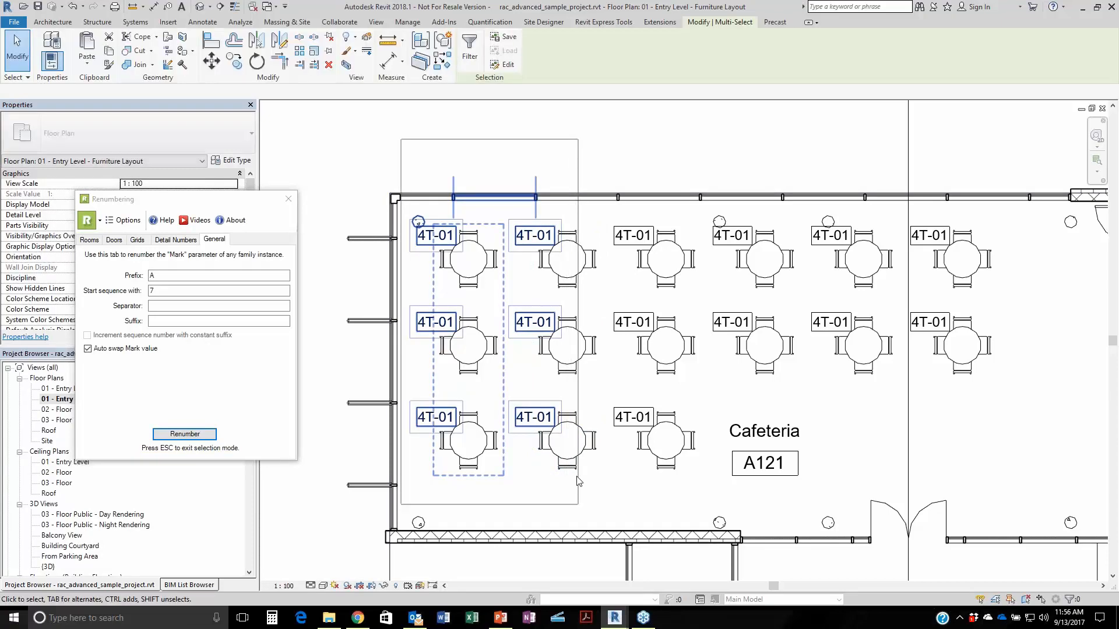
{"action": "left_click", "coordinate": [470, 53]}
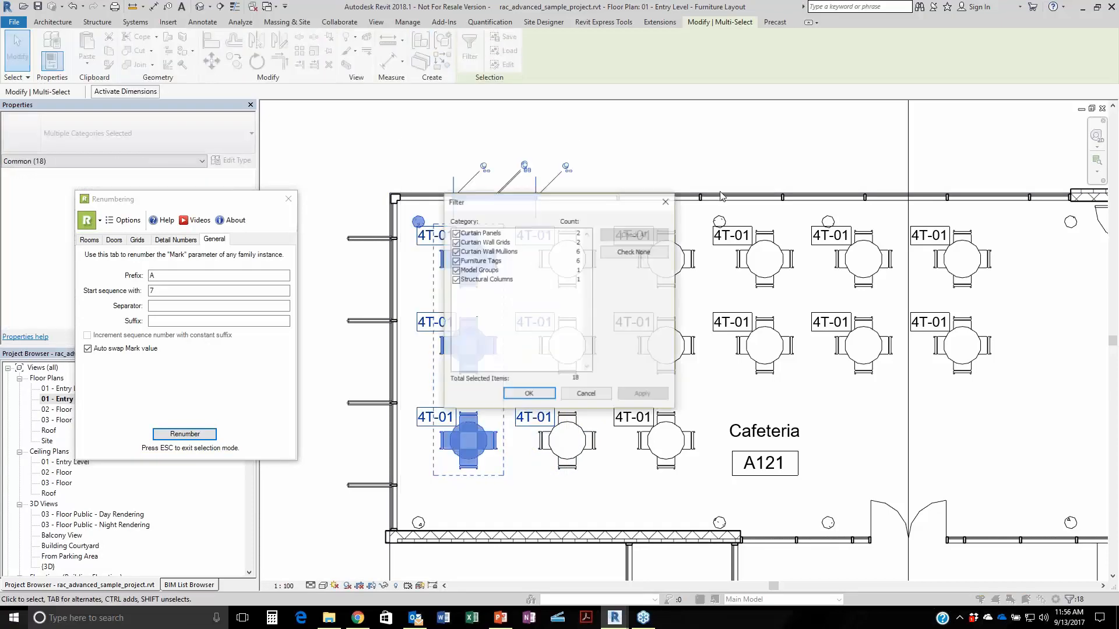
{"action": "left_click", "coordinate": [633, 251]}
{"action": "left_click", "coordinate": [456, 261]}
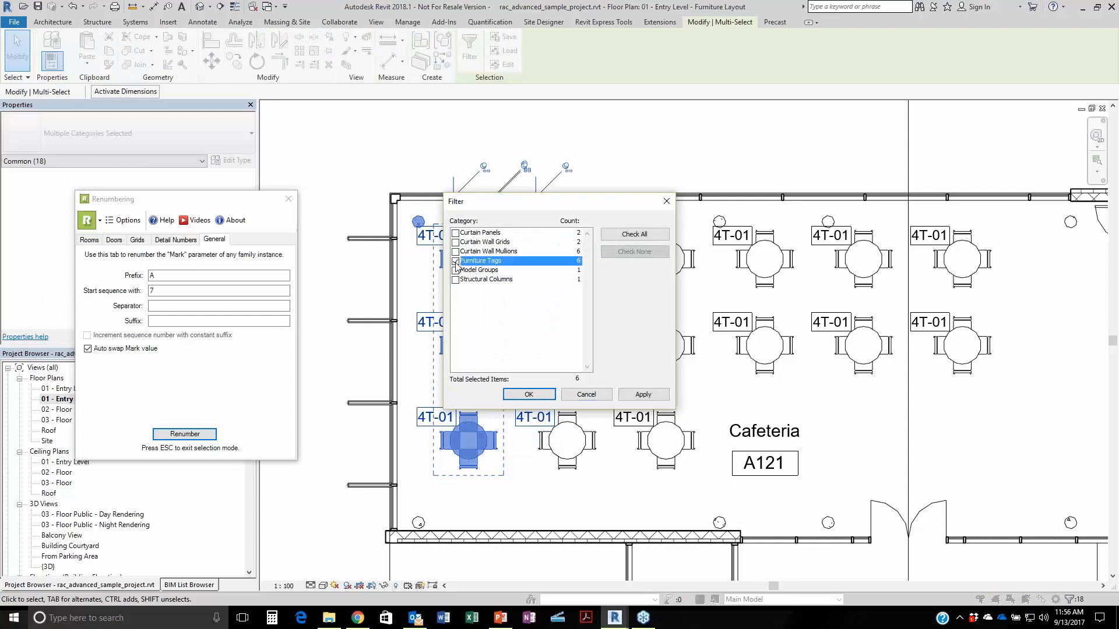
{"action": "left_click", "coordinate": [529, 395]}
{"action": "left_click", "coordinate": [172, 135]}
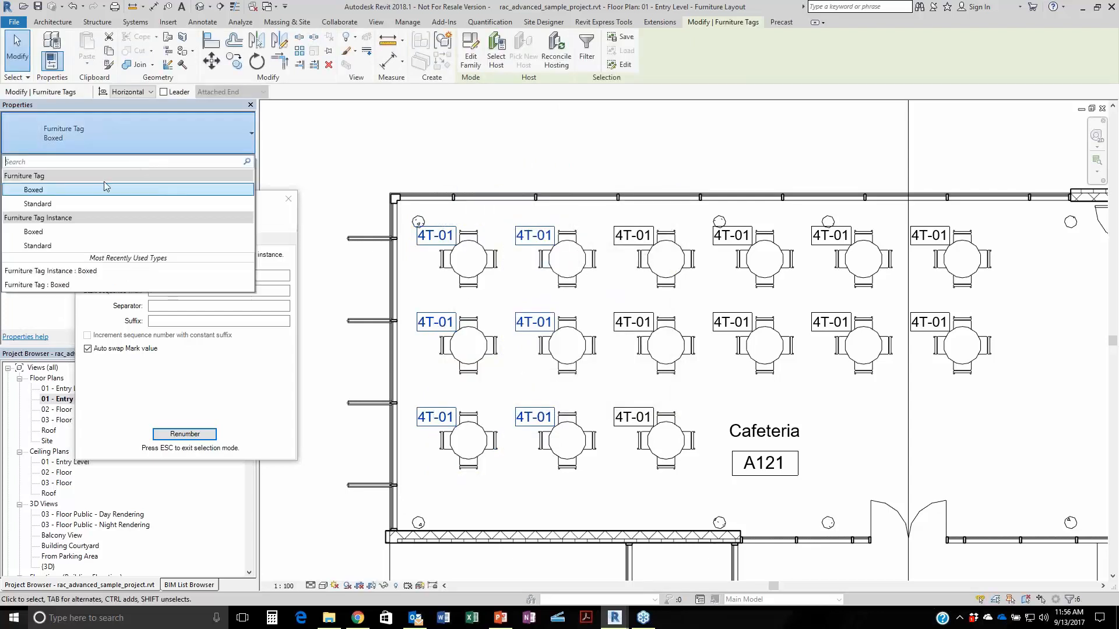
{"action": "left_click", "coordinate": [33, 232]}
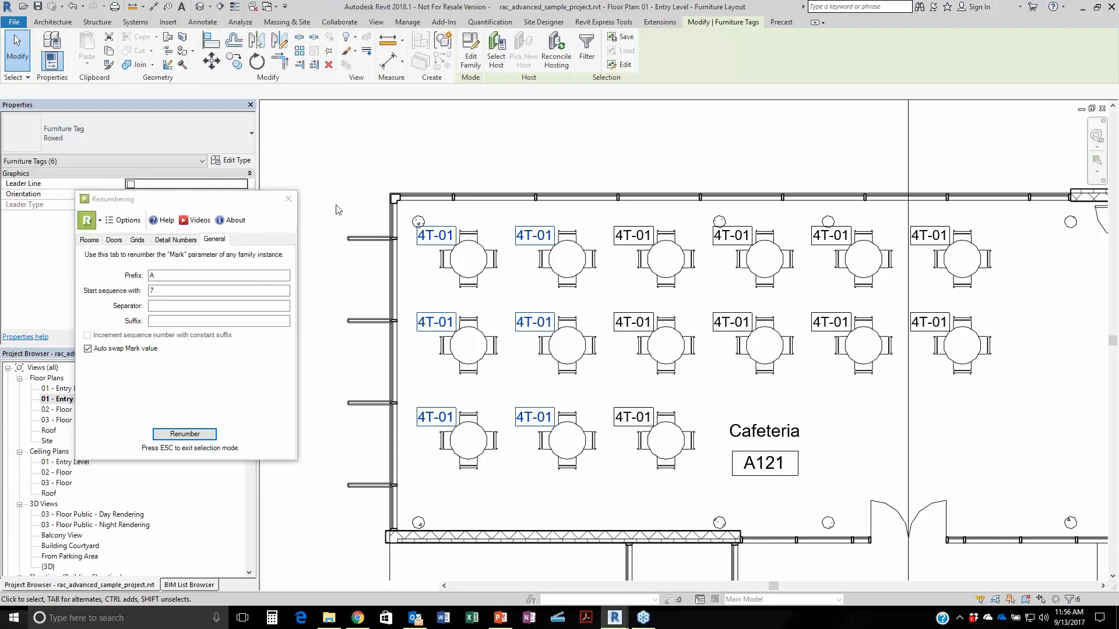
{"action": "left_click", "coordinate": [508, 154]}
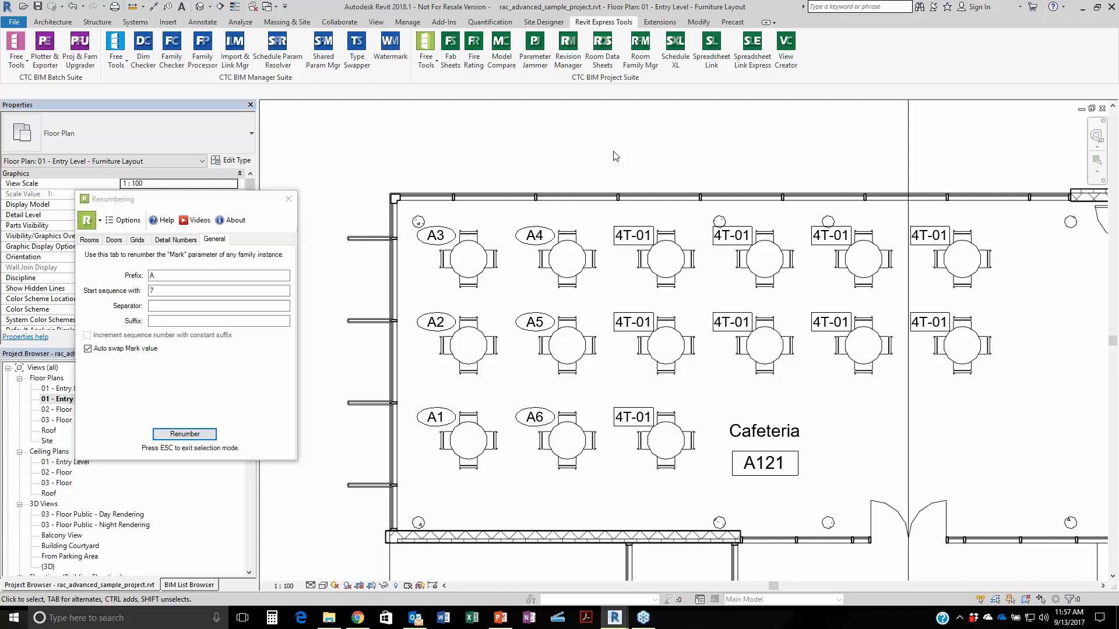
{"action": "left_click", "coordinate": [202, 374]}
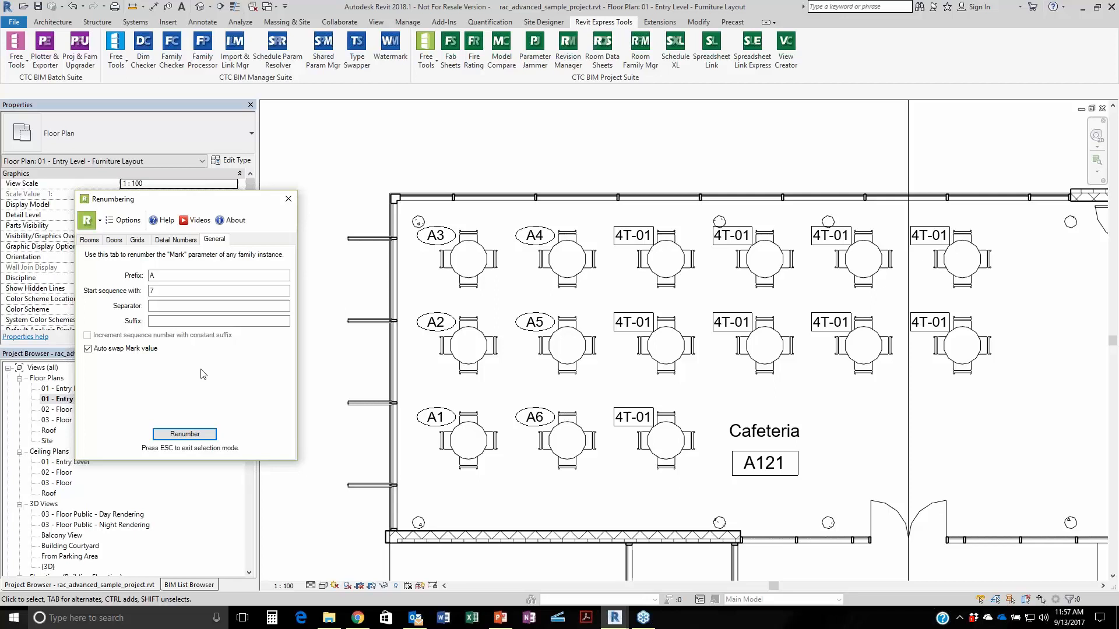
{"action": "left_click", "coordinate": [287, 199]}
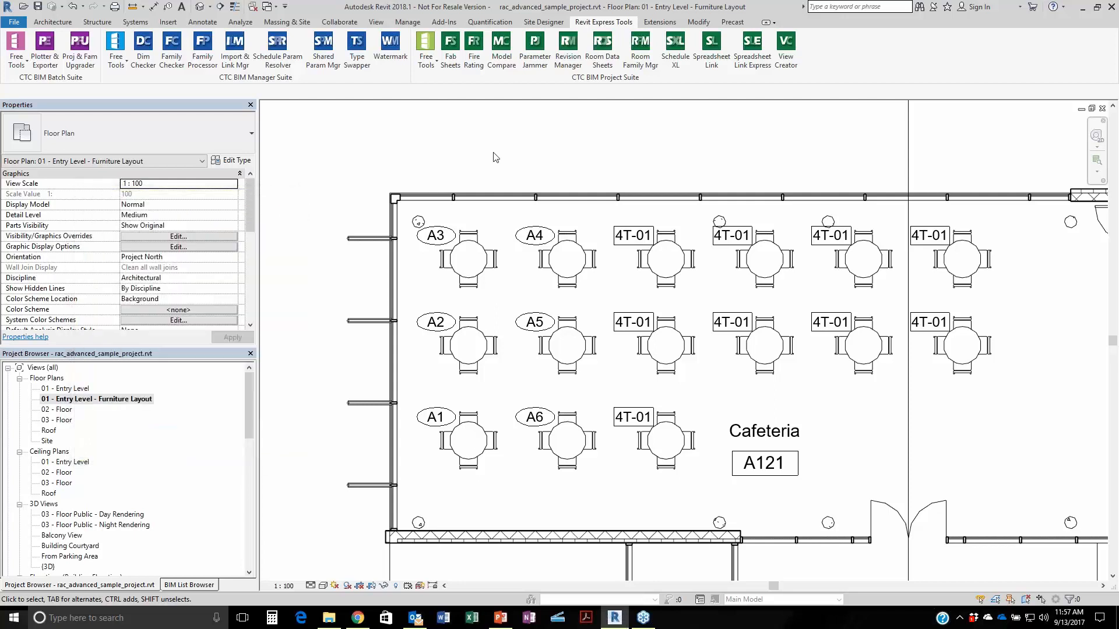